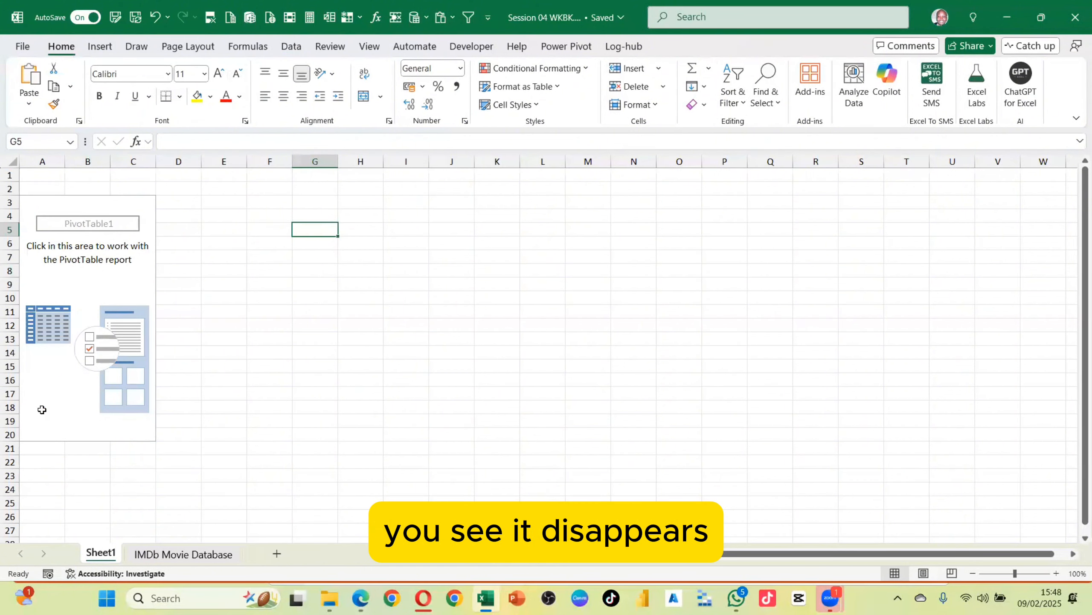
Open the PivotTable field list and set its layout to Fields Section and Areas Section Side-By-Side
{"action": "left_click", "coordinate": [74, 268]}
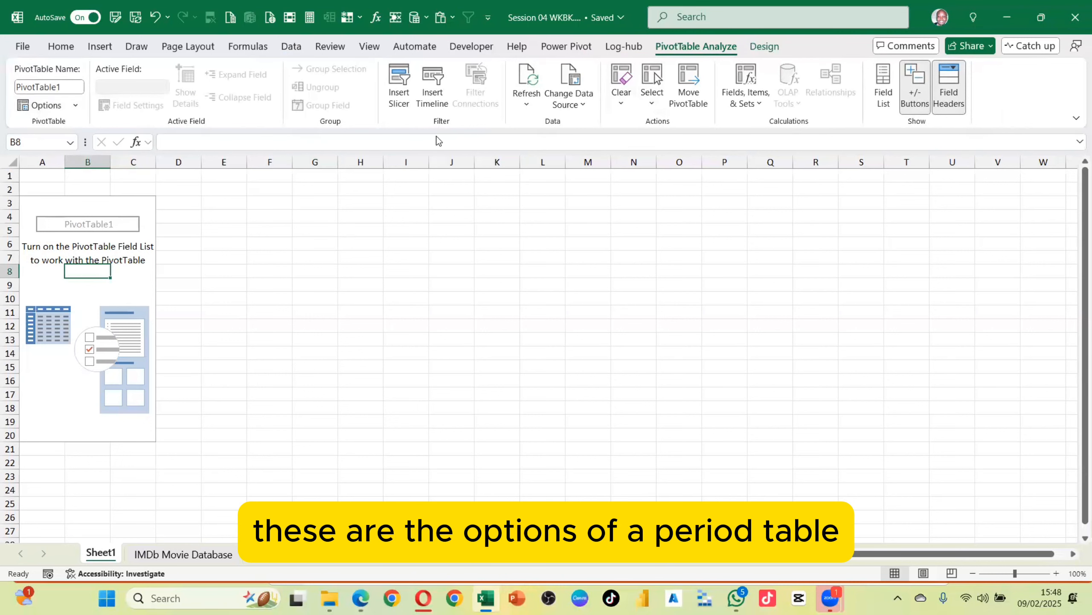
{"action": "left_click", "coordinate": [883, 82]}
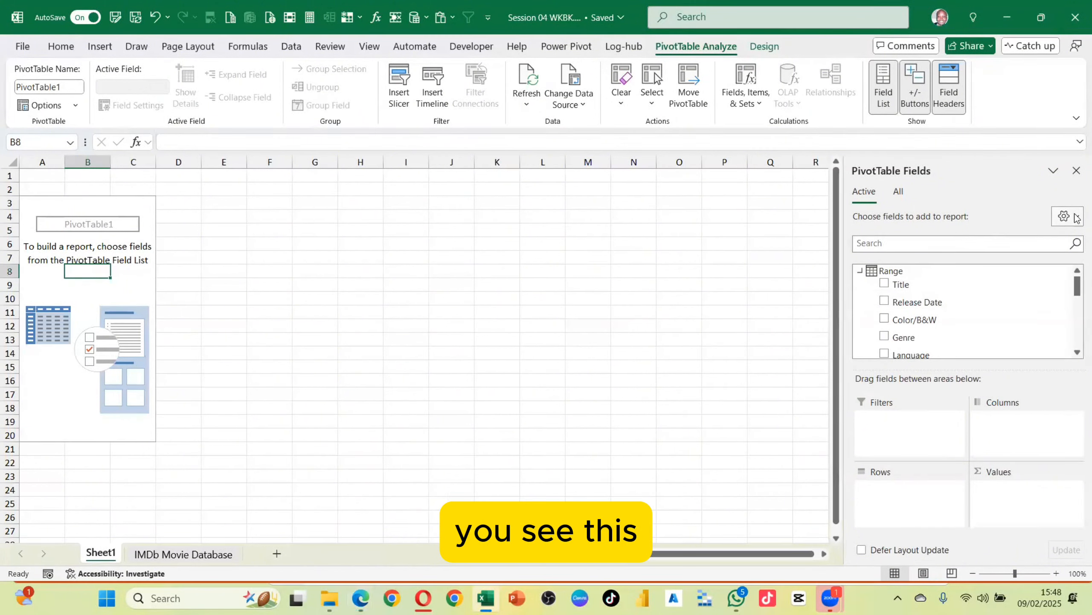
{"action": "left_click", "coordinate": [1066, 216]}
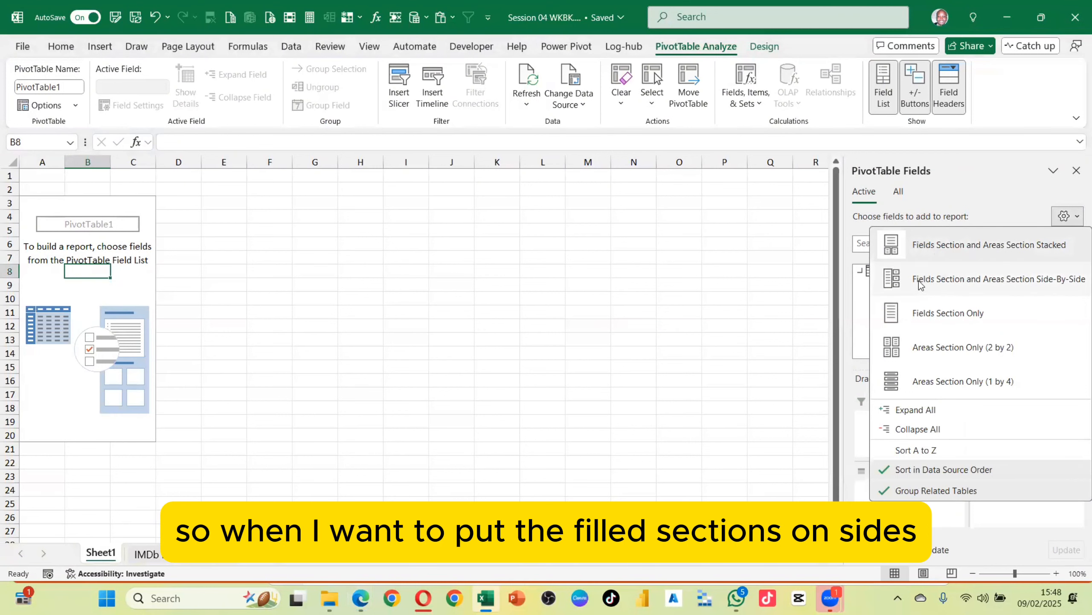
{"action": "left_click", "coordinate": [940, 280]}
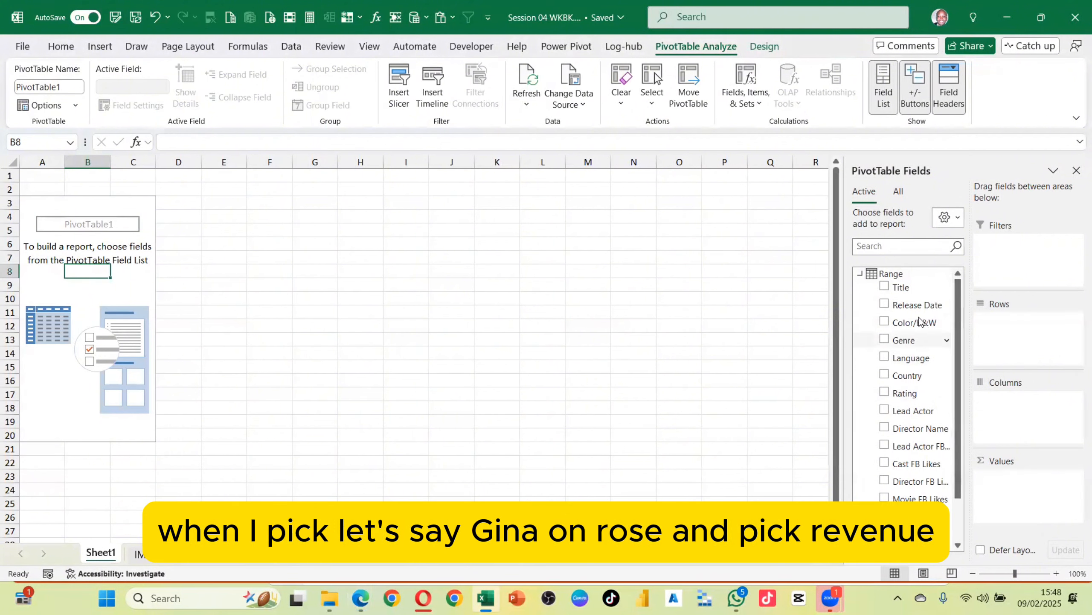
Add Genre to Rows and Gross Revenue to Values in the PivotTable
{"action": "left_click_drag", "start_coordinate": [904, 340], "coordinate": [1002, 328]}
{"action": "scroll", "coordinate": [915, 444], "scroll_direction": "down", "scroll_amount": 1}
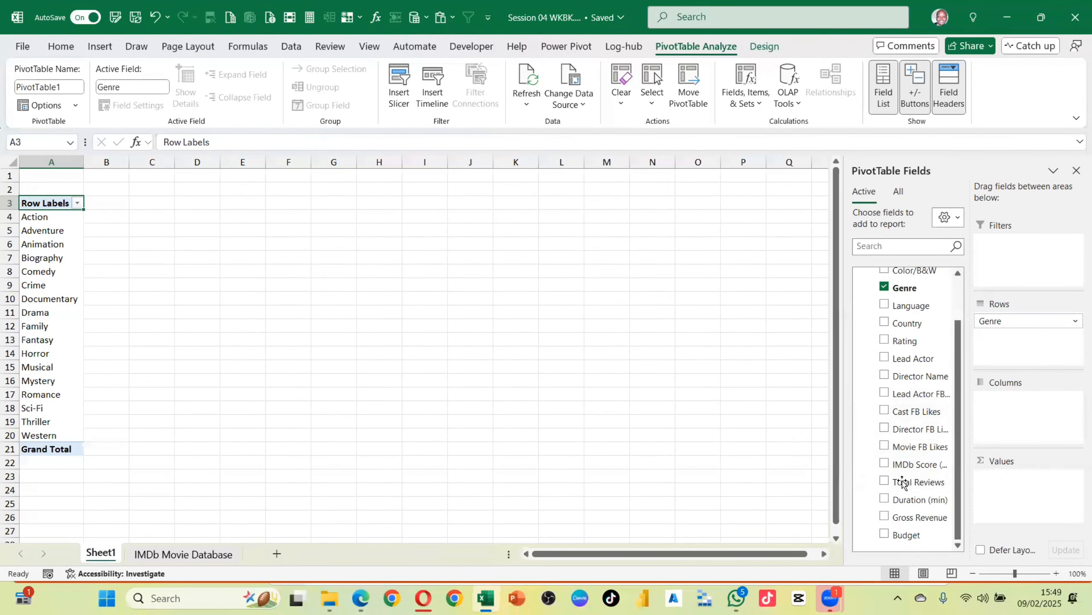
{"action": "left_click_drag", "start_coordinate": [909, 517], "coordinate": [1011, 486]}
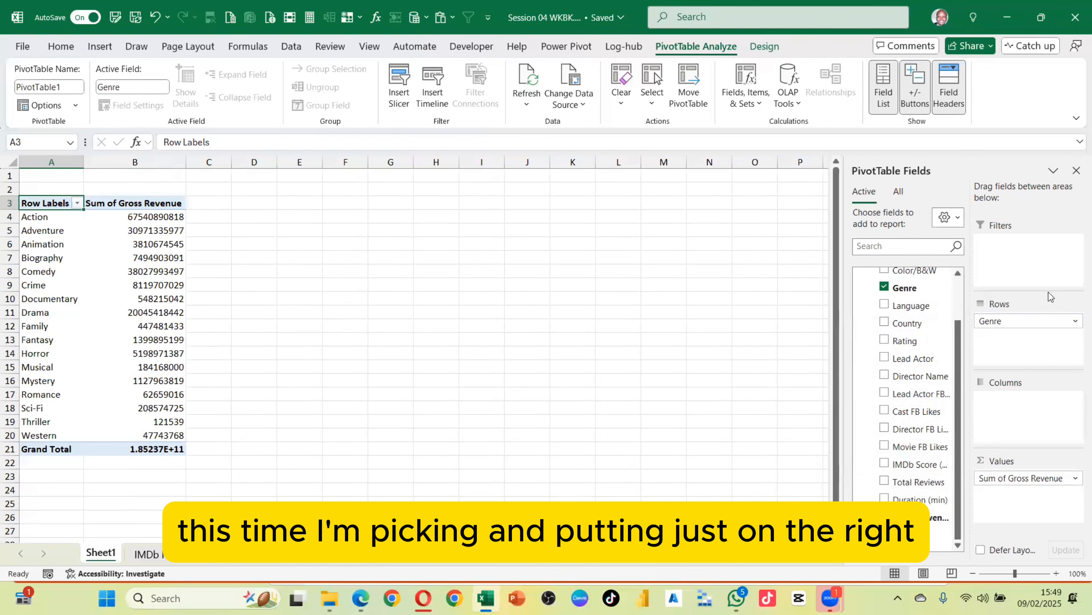
Switch the field list layout to Fields Section and Areas Section Stacked
{"action": "left_click", "coordinate": [946, 217]}
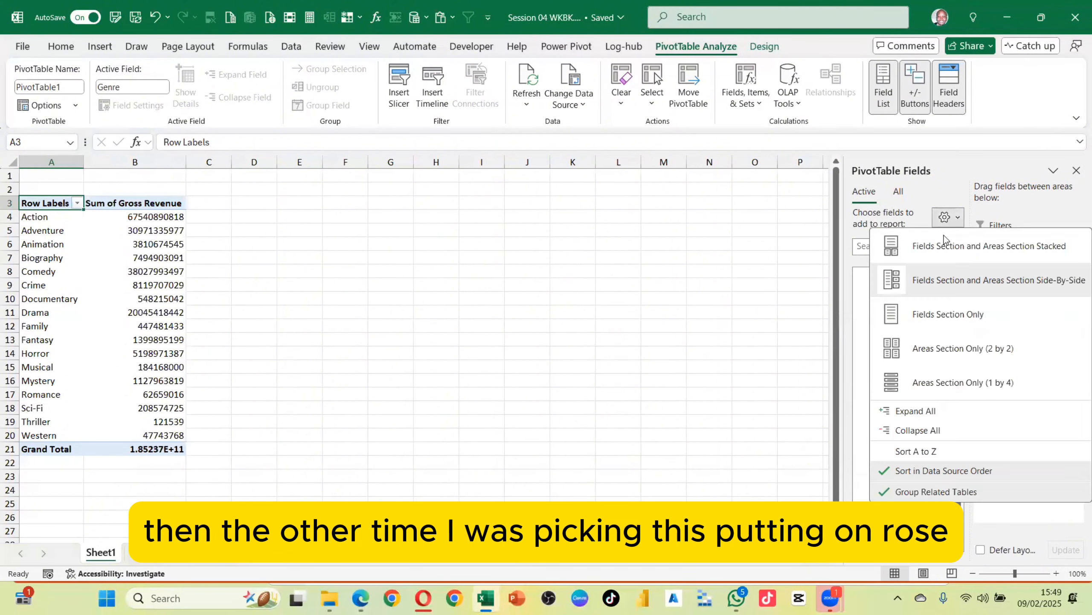
{"action": "left_click", "coordinate": [941, 244]}
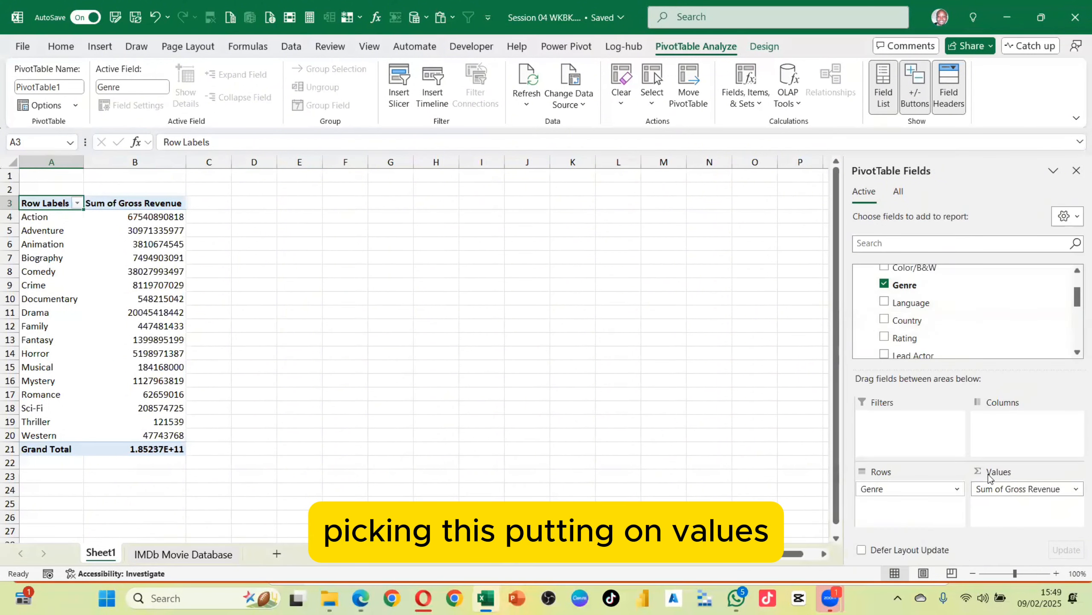
Switch the field list layout to Fields Section Only and browse through the available fields
{"action": "left_click", "coordinate": [1064, 217]}
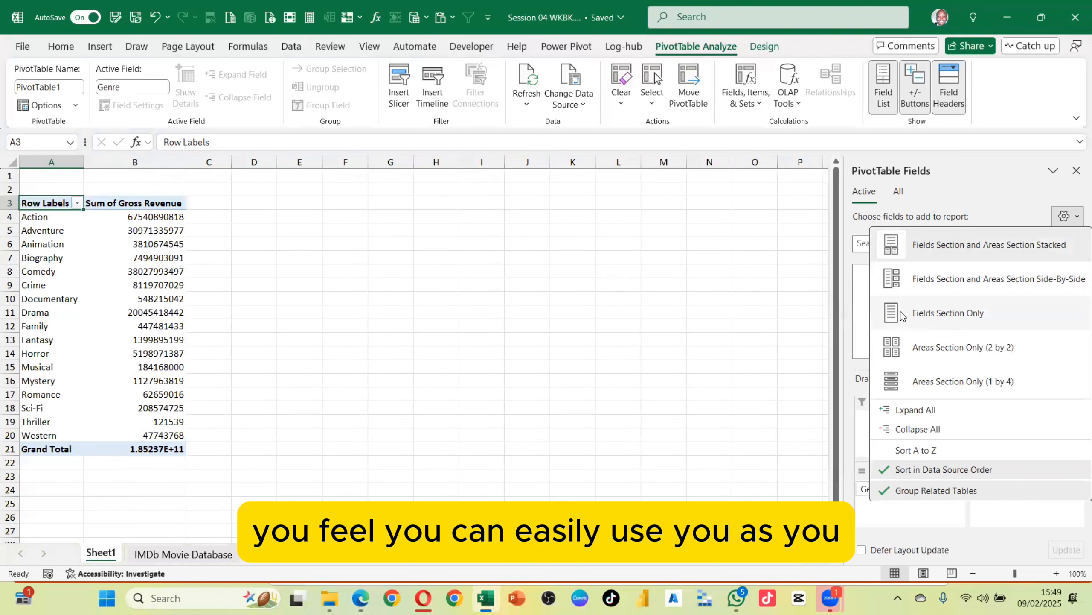
{"action": "left_click", "coordinate": [957, 314]}
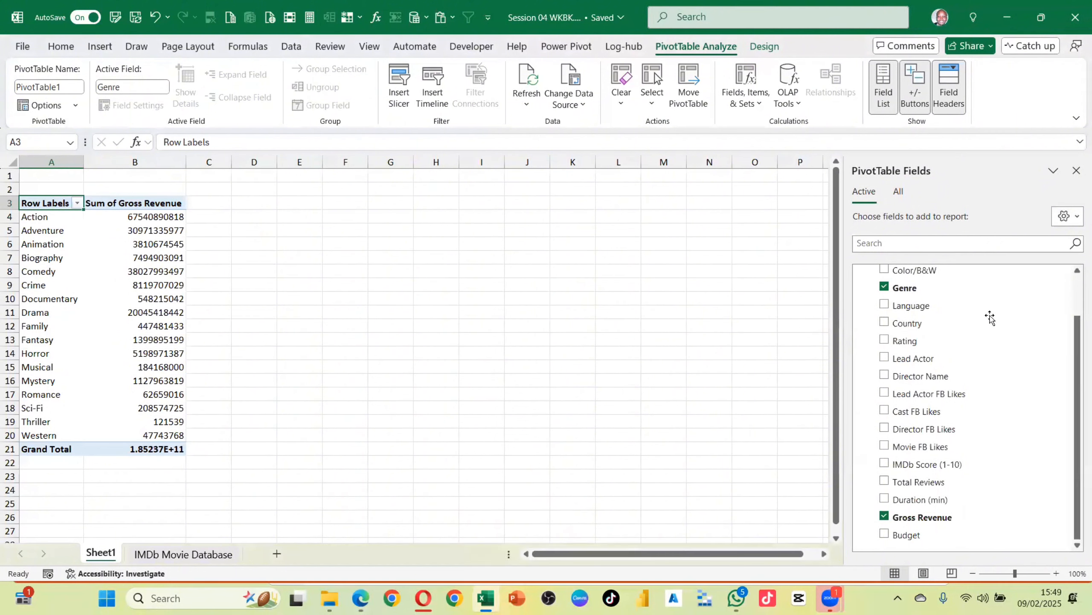
{"action": "scroll", "coordinate": [956, 400], "scroll_direction": "up", "scroll_amount": 2}
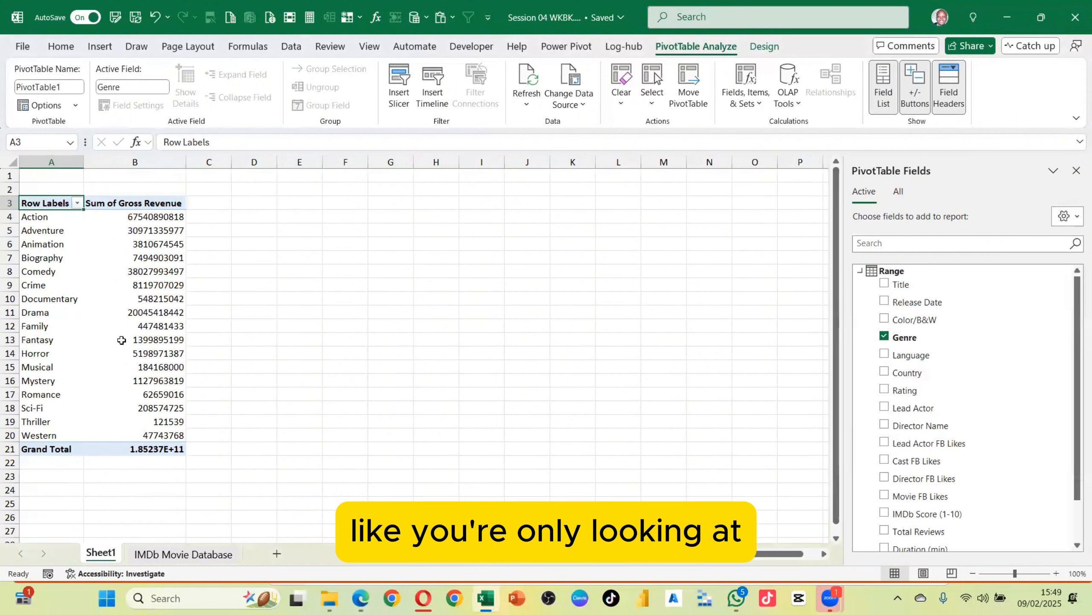
{"action": "scroll", "coordinate": [951, 323], "scroll_direction": "down", "scroll_amount": 2}
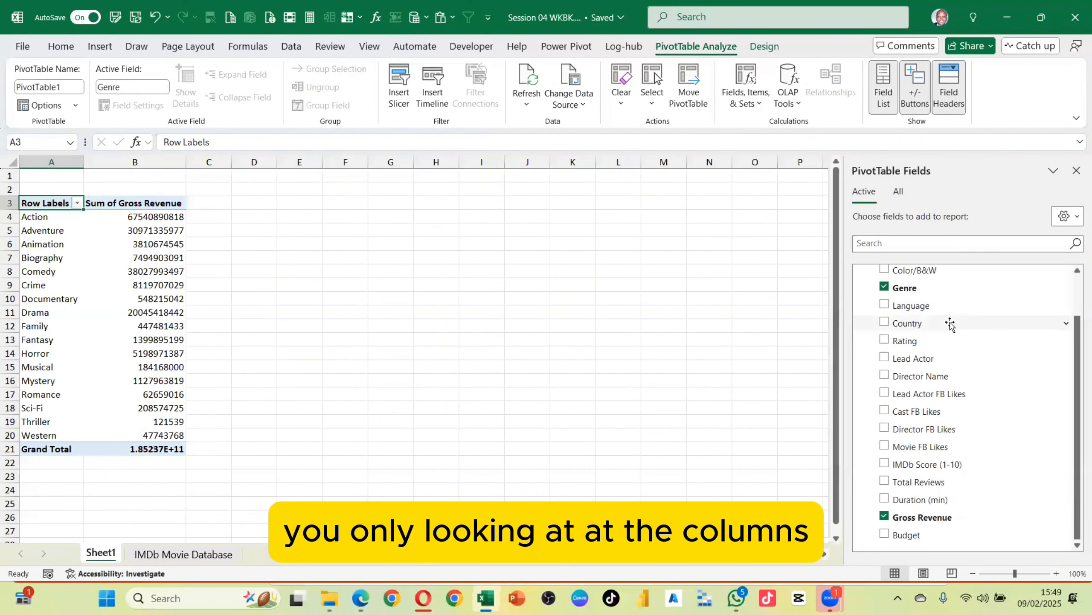
{"action": "scroll", "coordinate": [951, 323], "scroll_direction": "up", "scroll_amount": 2}
{"action": "scroll", "coordinate": [952, 325], "scroll_direction": "down", "scroll_amount": 2}
{"action": "scroll", "coordinate": [952, 326], "scroll_direction": "up", "scroll_amount": 2}
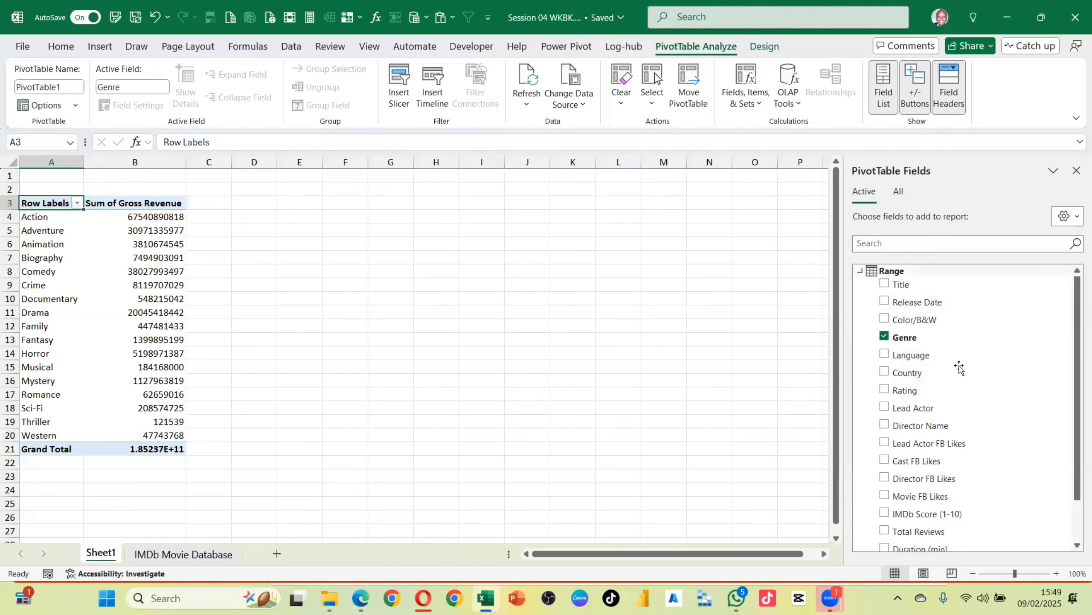
{"action": "scroll", "coordinate": [925, 430], "scroll_direction": "down", "scroll_amount": 2}
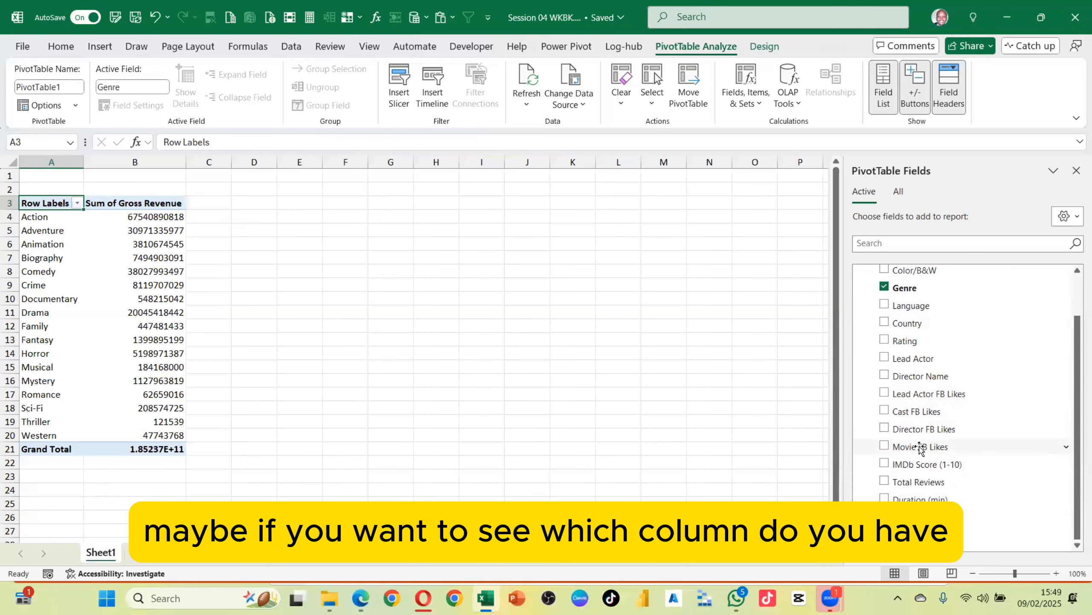
{"action": "scroll", "coordinate": [912, 408], "scroll_direction": "up", "scroll_amount": 3}
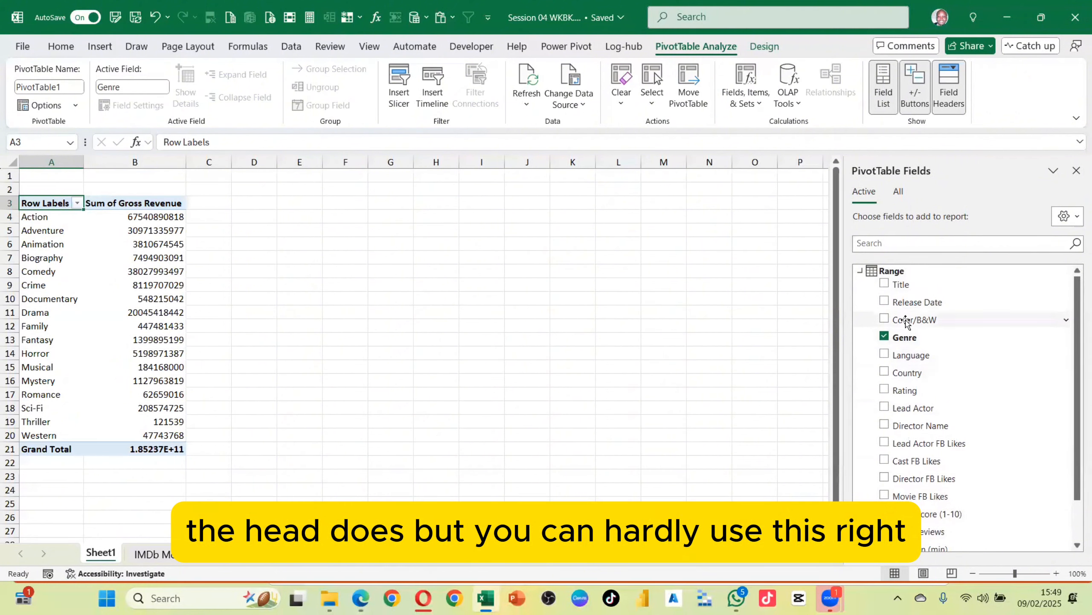
Switch the field list layout to Areas Section Only (2 by 2)
{"action": "left_click", "coordinate": [1075, 216]}
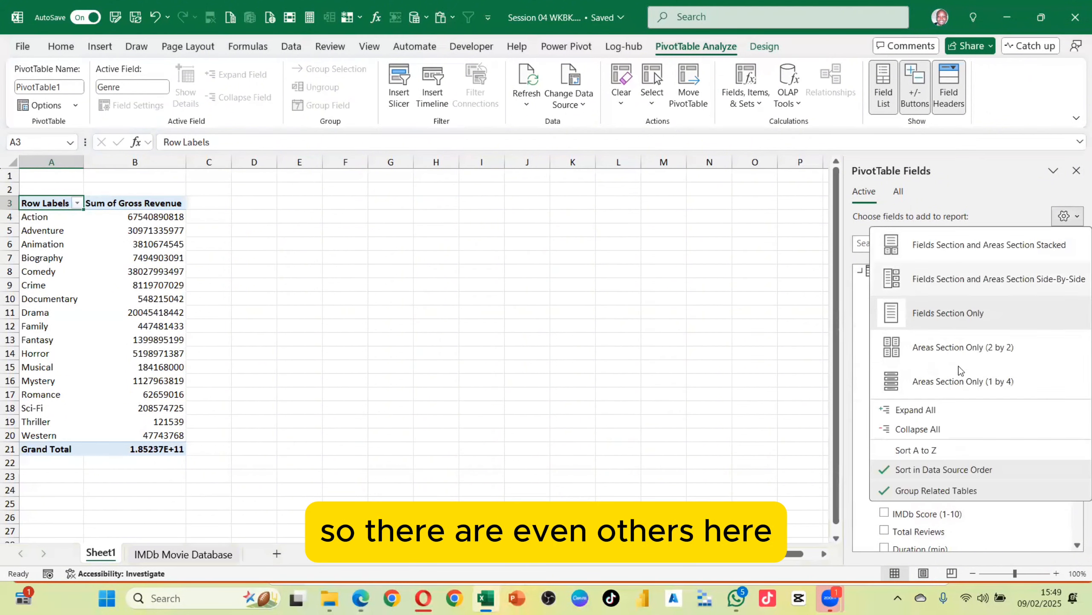
{"action": "left_click", "coordinate": [927, 350]}
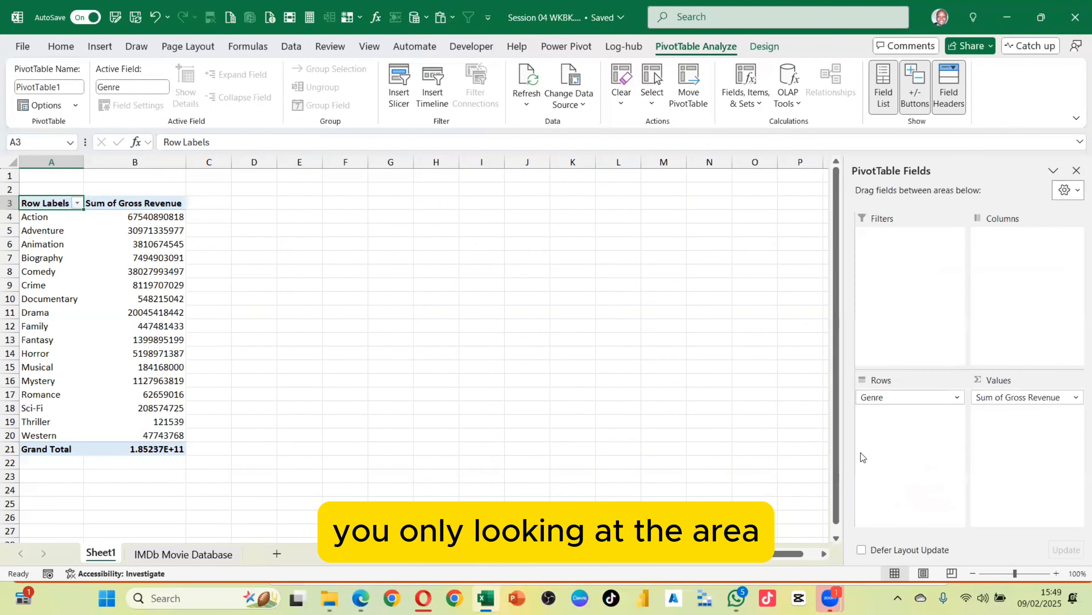
{"action": "left_click", "coordinate": [1069, 190]}
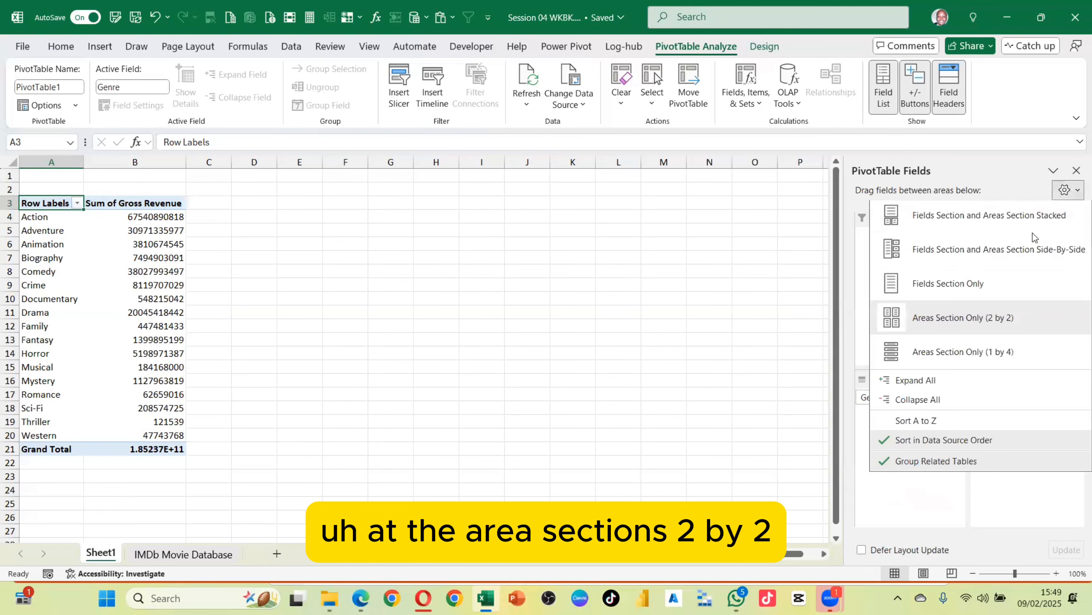
{"action": "left_click", "coordinate": [890, 478]}
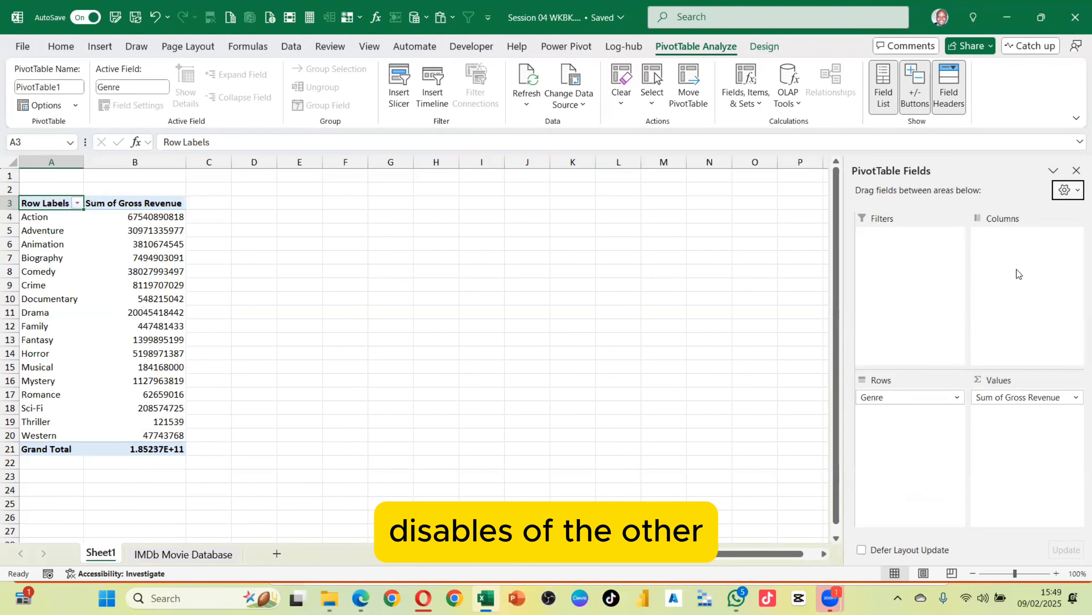
Switch the field list layout to Areas Section Only (1 by 4)
{"action": "left_click", "coordinate": [1067, 190]}
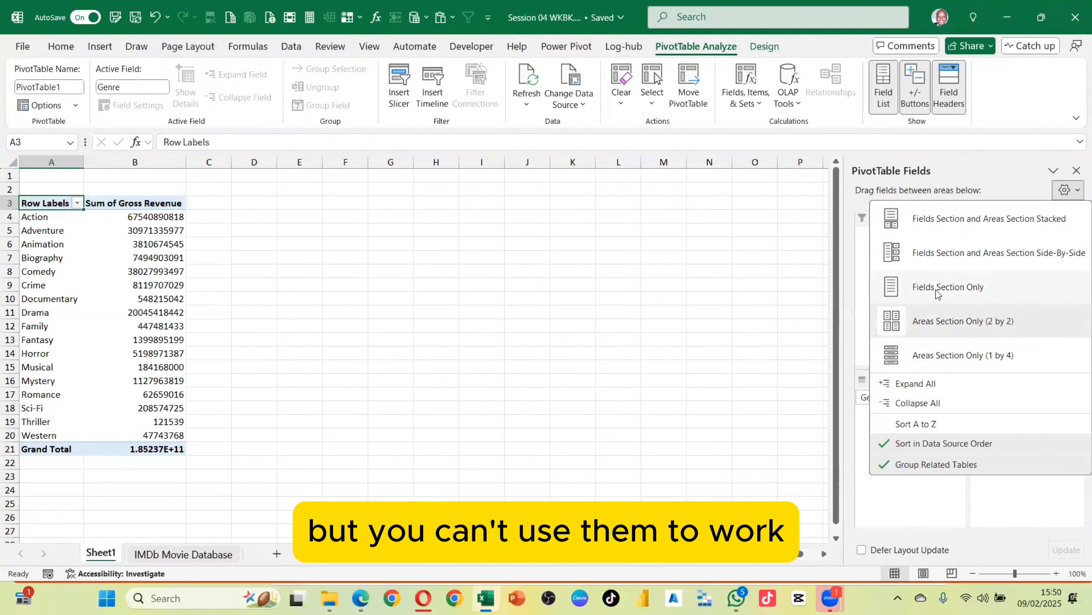
{"action": "left_click", "coordinate": [937, 356]}
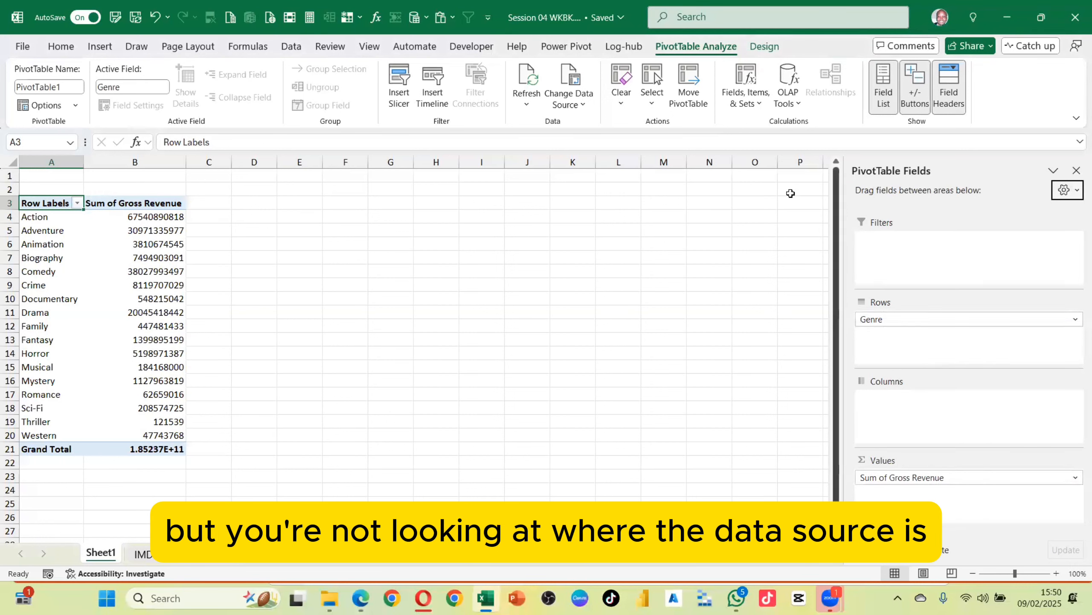
Restore the stacked fields-and-areas layout of the field list
{"action": "left_click", "coordinate": [1063, 191]}
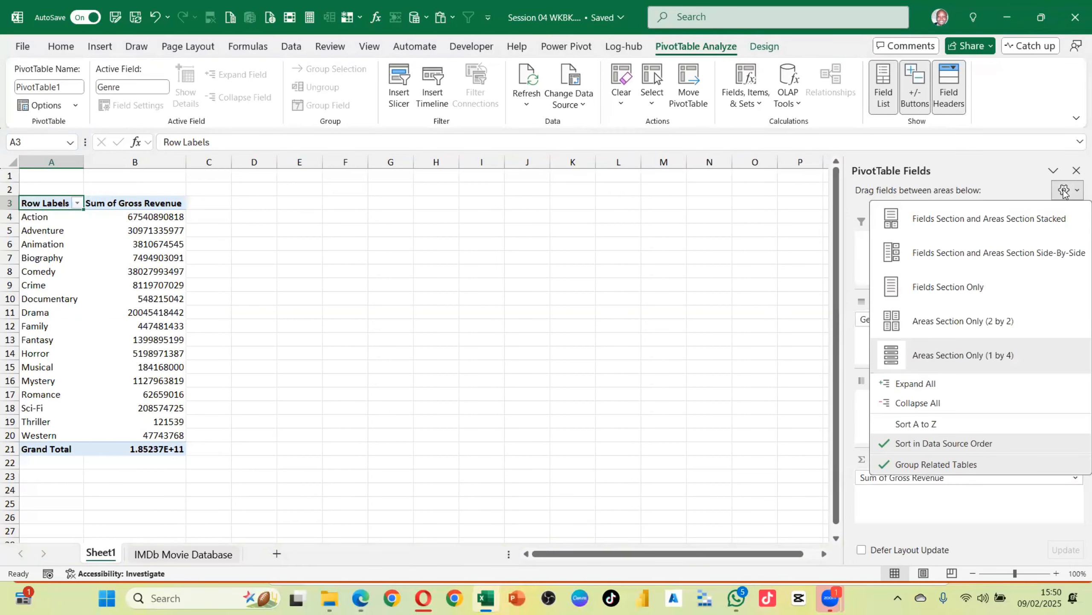
{"action": "left_click", "coordinate": [941, 228]}
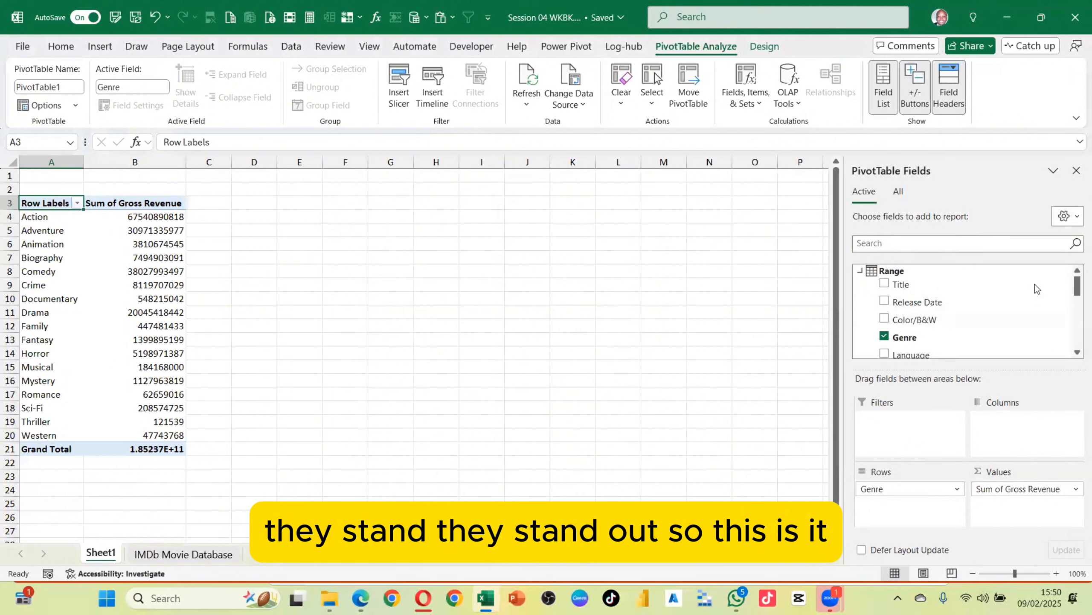
Collapse all tables in the field list, then expand them all again
{"action": "left_click", "coordinate": [1074, 219]}
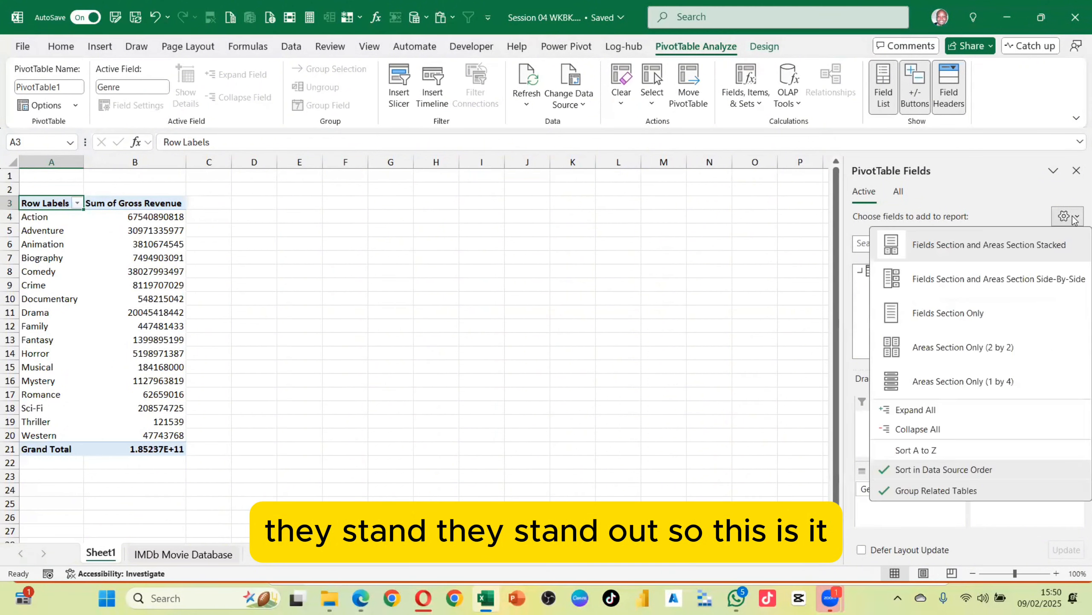
{"action": "left_click", "coordinate": [908, 429]}
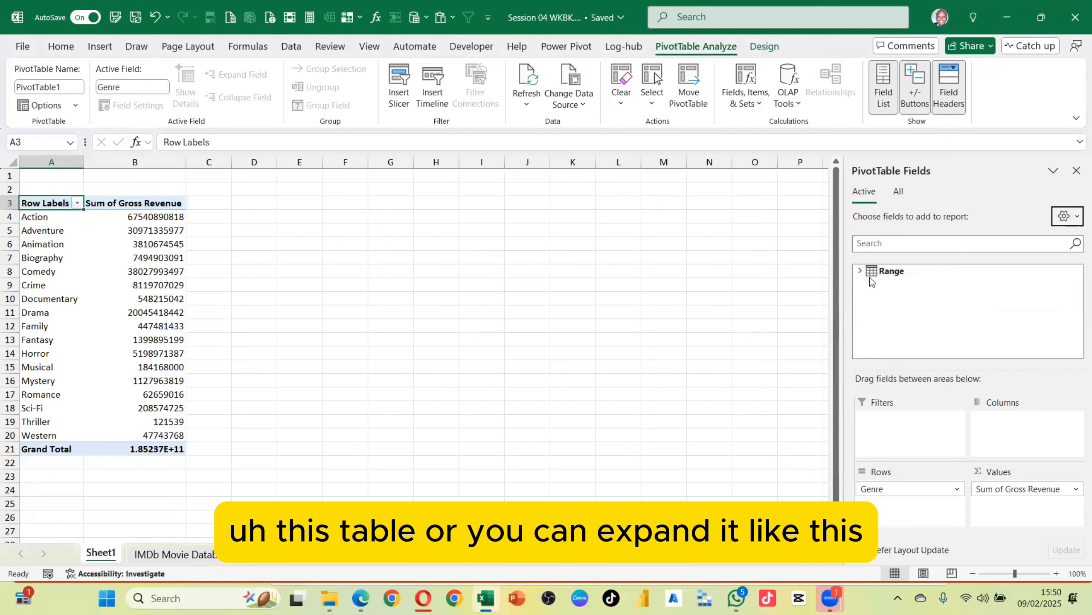
{"action": "left_click", "coordinate": [1075, 216]}
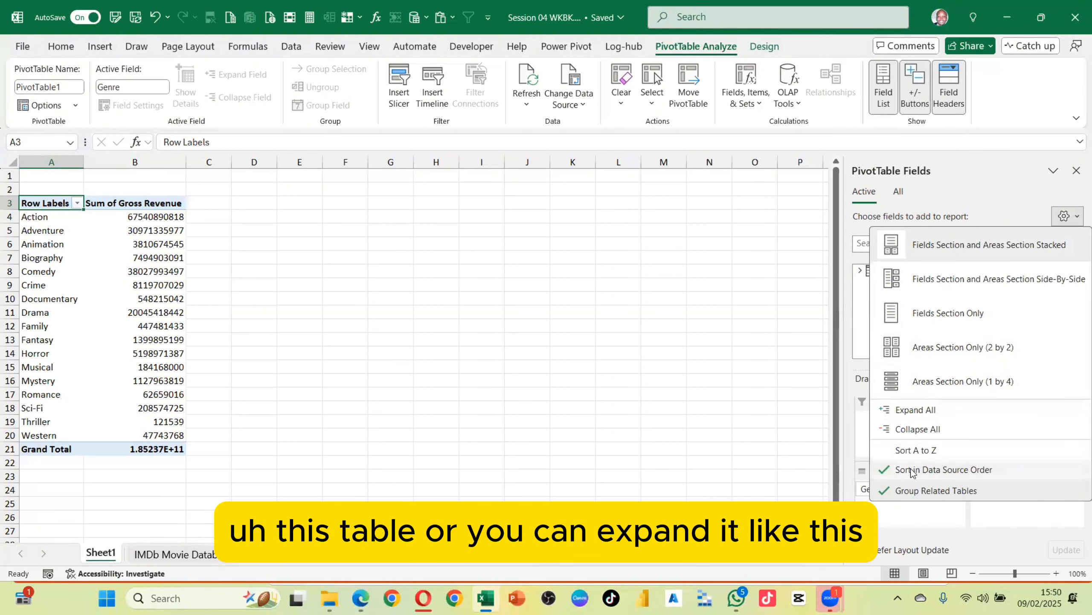
{"action": "left_click", "coordinate": [912, 411]}
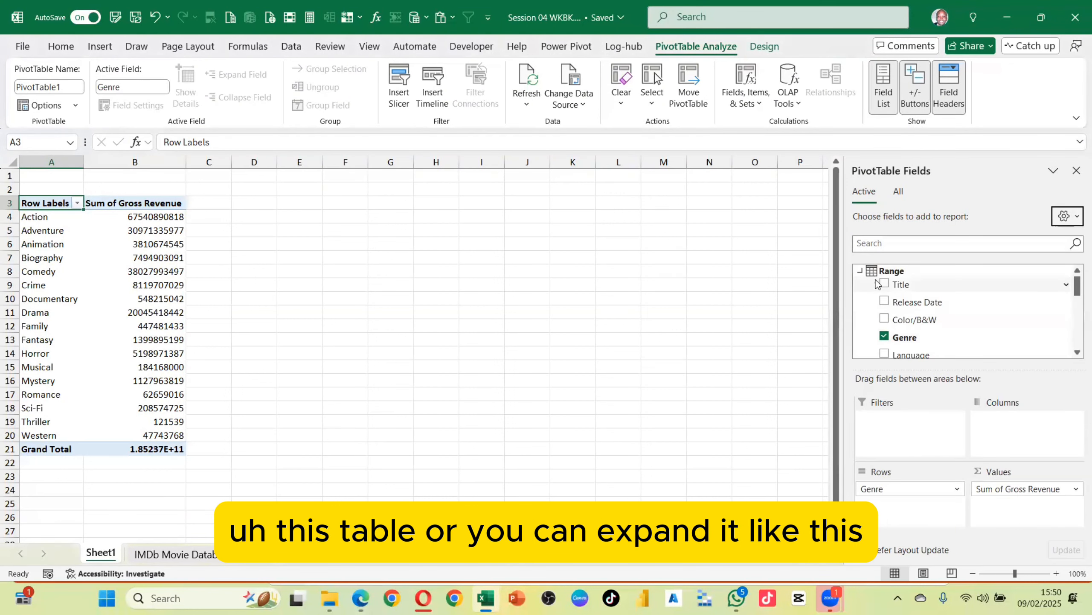
Collapse and re-expand the Range table in the field list using its expander
{"action": "left_click", "coordinate": [859, 271]}
{"action": "left_click", "coordinate": [859, 271]}
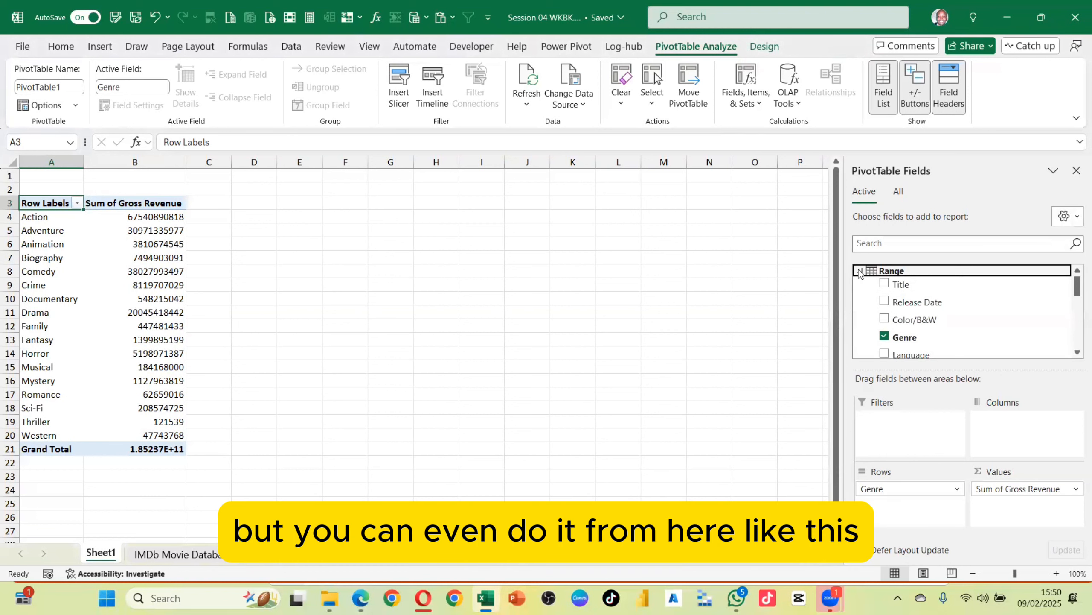
{"action": "left_click", "coordinate": [859, 271]}
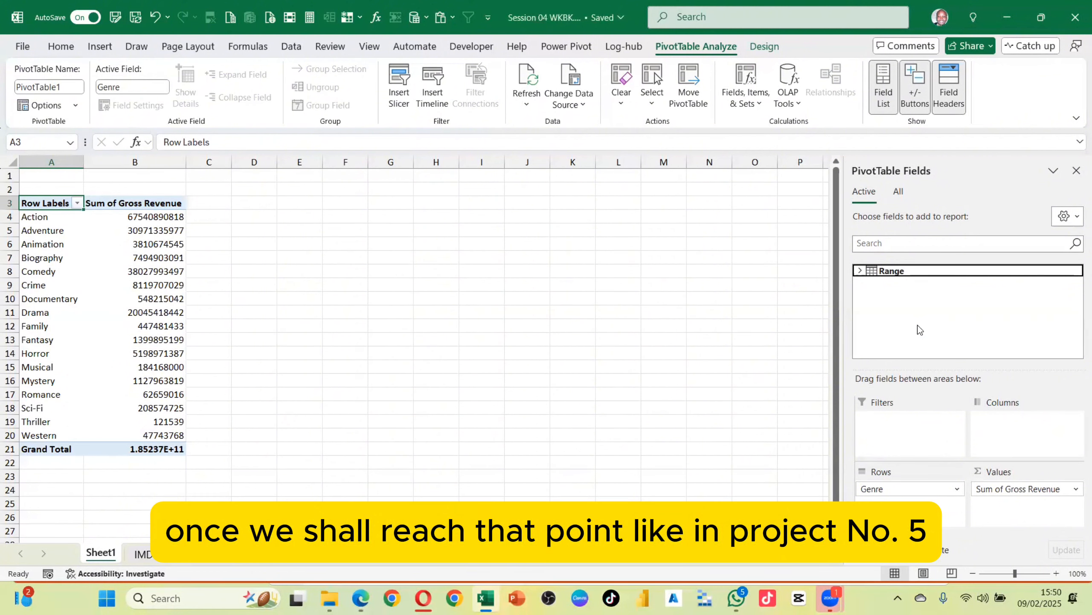
{"action": "left_click", "coordinate": [858, 271]}
{"action": "left_click", "coordinate": [860, 270]}
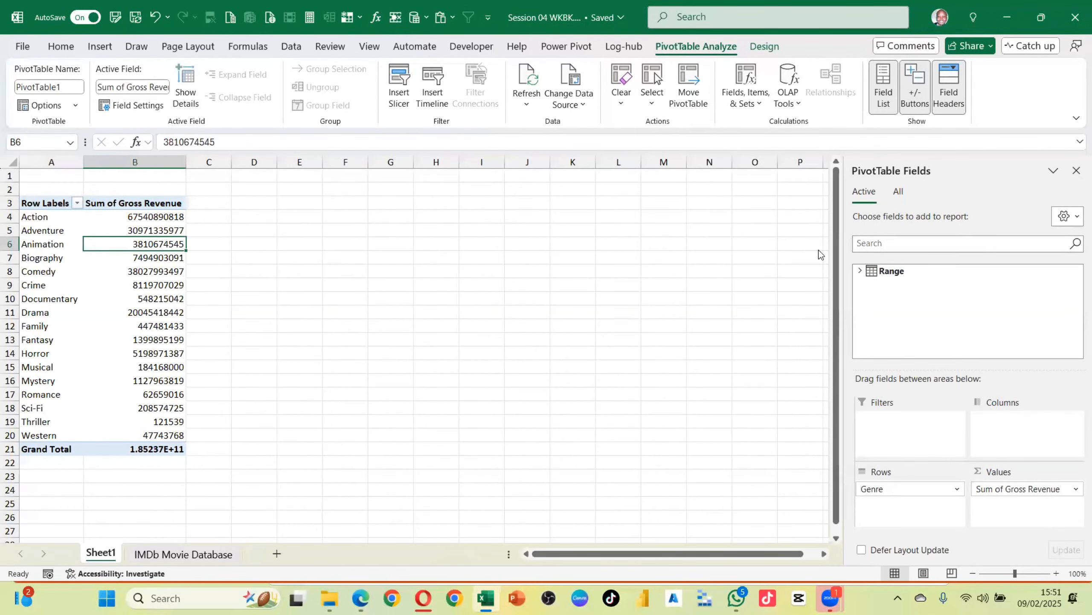
{"action": "left_click", "coordinate": [860, 270]}
Add the Country field to the PivotTable's Filters area
{"action": "scroll", "coordinate": [950, 328], "scroll_direction": "down", "scroll_amount": 1}
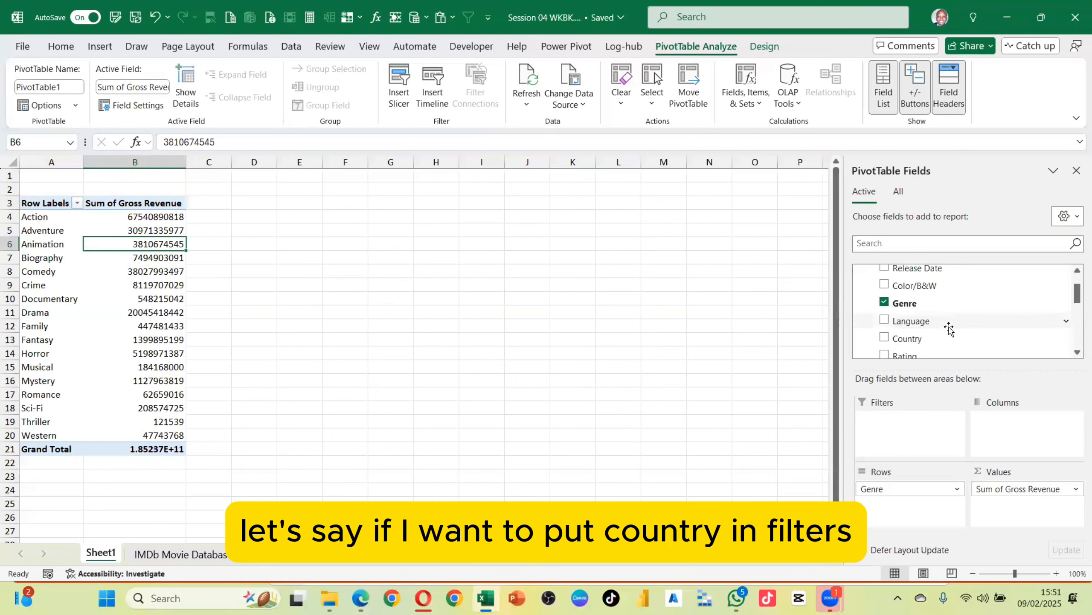
{"action": "left_click_drag", "start_coordinate": [907, 341], "coordinate": [915, 433]}
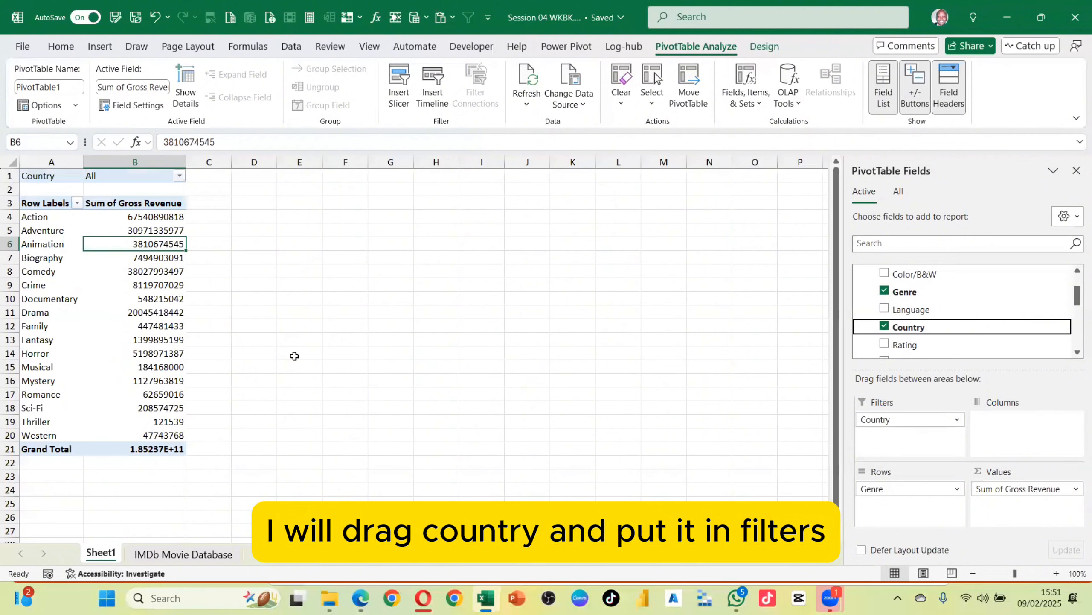
Filter the PivotTable's Country filter to show only Afghanistan
{"action": "left_click", "coordinate": [178, 176]}
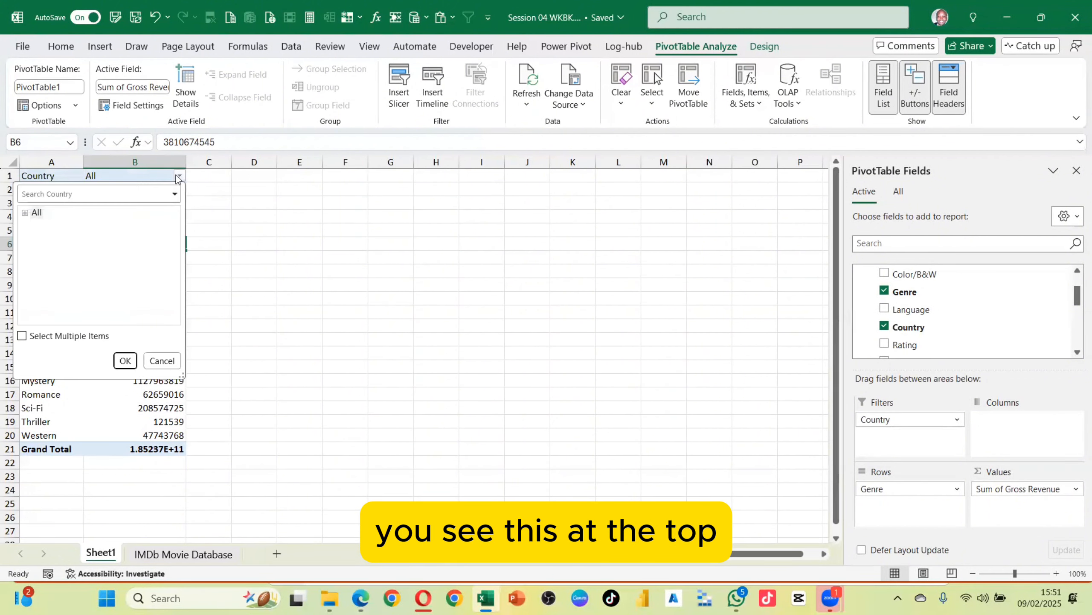
{"action": "left_click", "coordinate": [24, 212]}
{"action": "scroll", "coordinate": [103, 264], "scroll_direction": "down", "scroll_amount": 4}
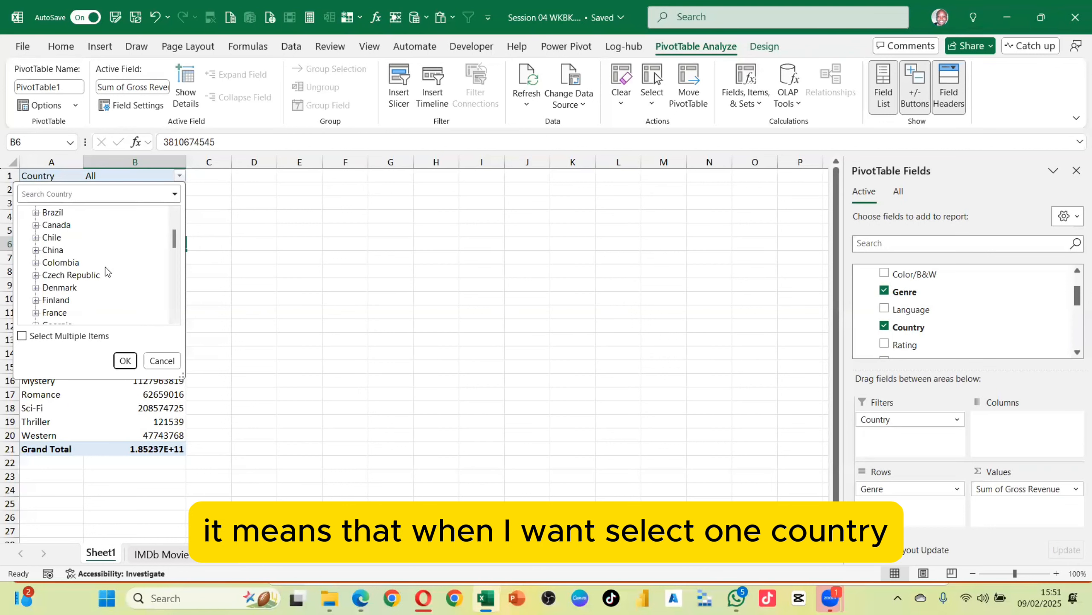
{"action": "scroll", "coordinate": [95, 267], "scroll_direction": "up", "scroll_amount": 4}
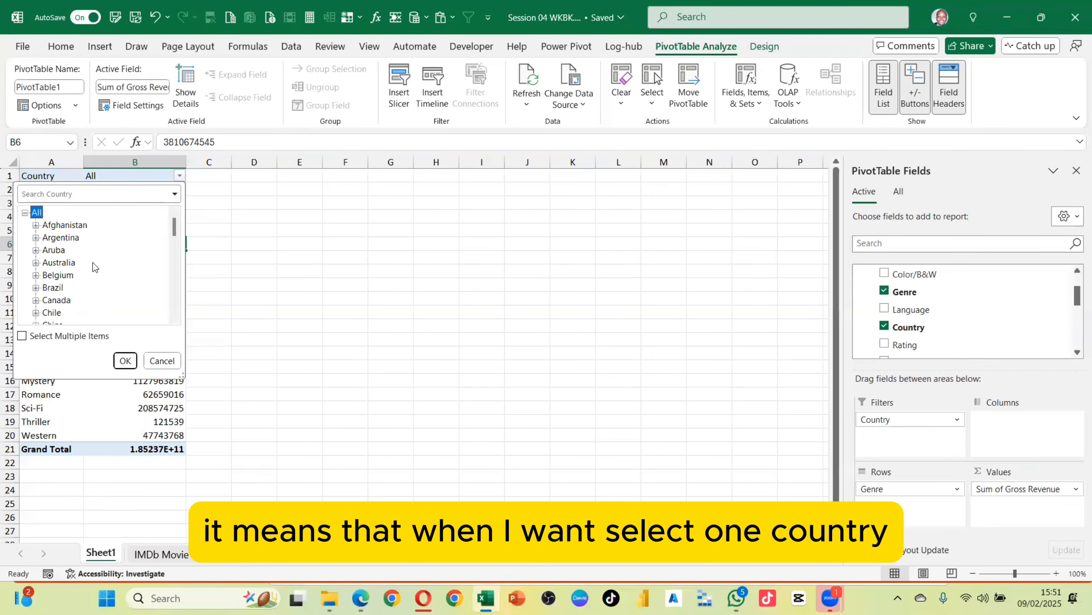
{"action": "left_click", "coordinate": [64, 224]}
{"action": "left_click", "coordinate": [124, 360]}
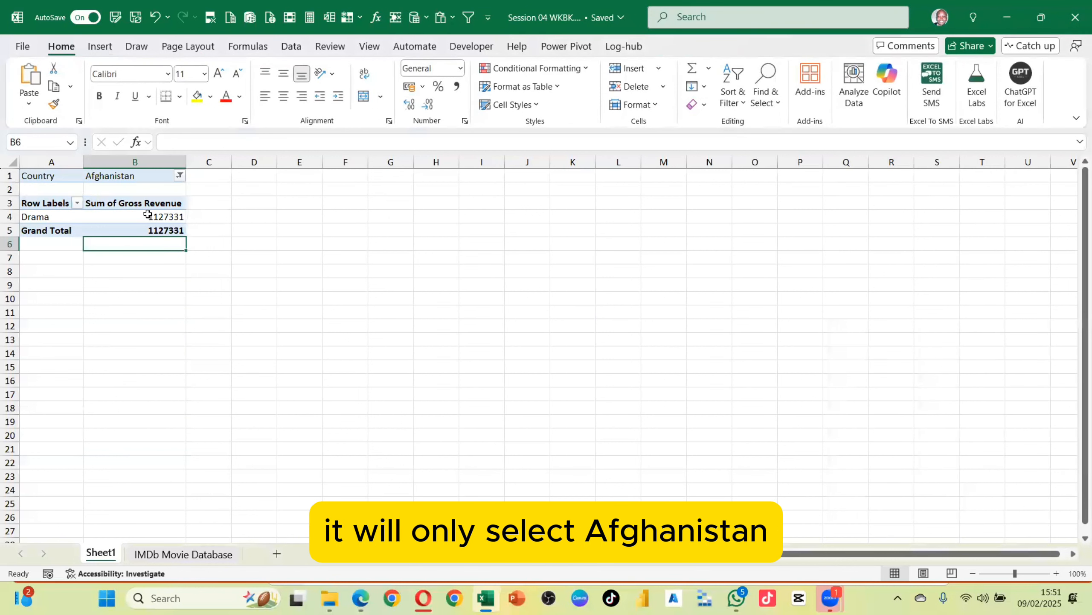
Change the Country filter to show only Aruba
{"action": "left_click", "coordinate": [179, 176]}
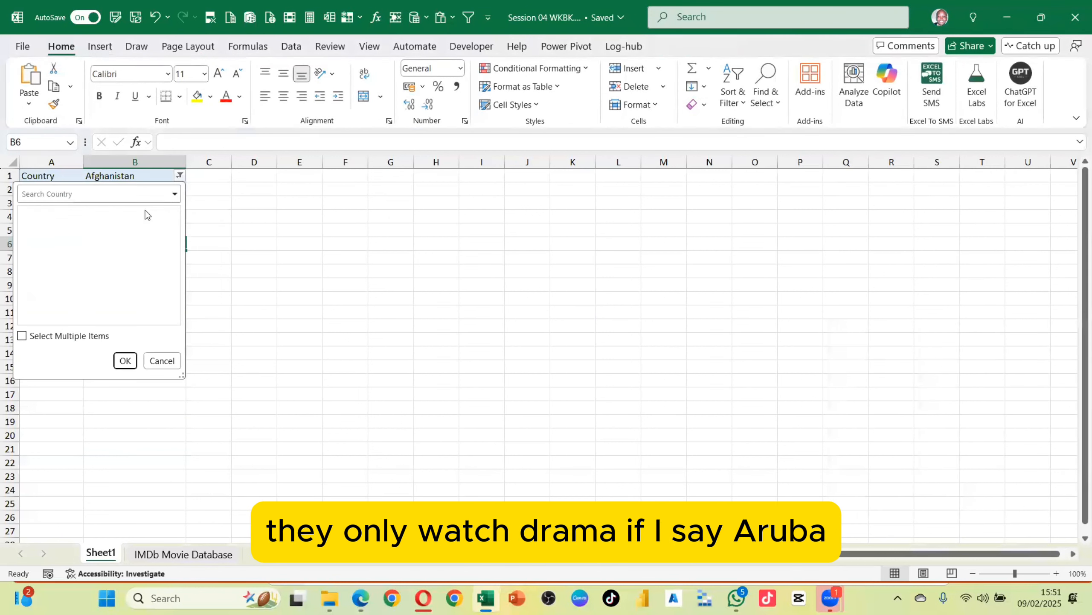
{"action": "left_click", "coordinate": [51, 238]}
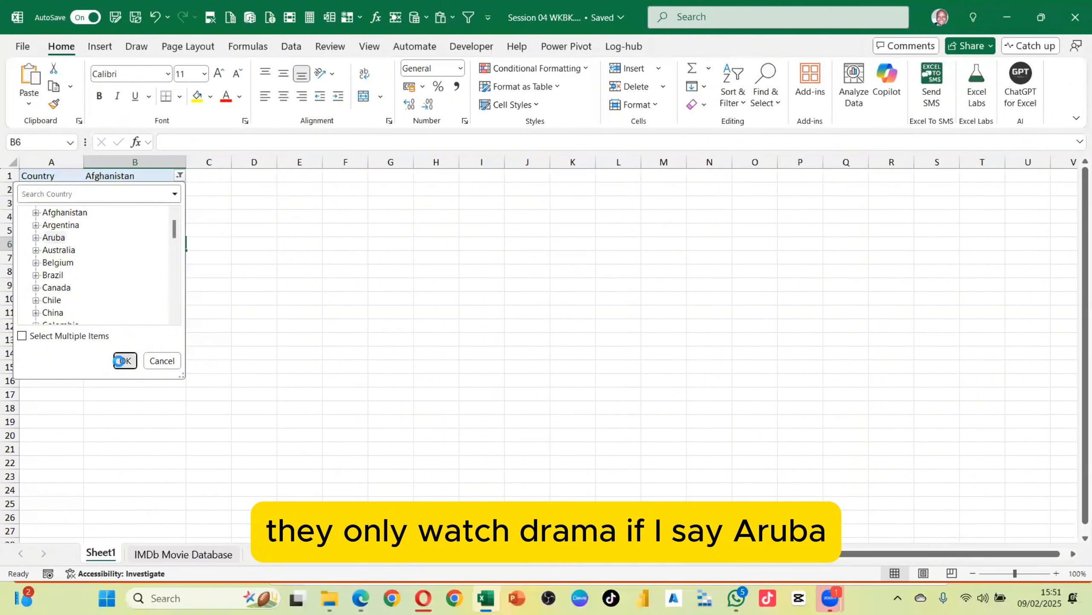
{"action": "left_click", "coordinate": [124, 361]}
Change the Country filter to show only France
{"action": "left_click", "coordinate": [179, 175]}
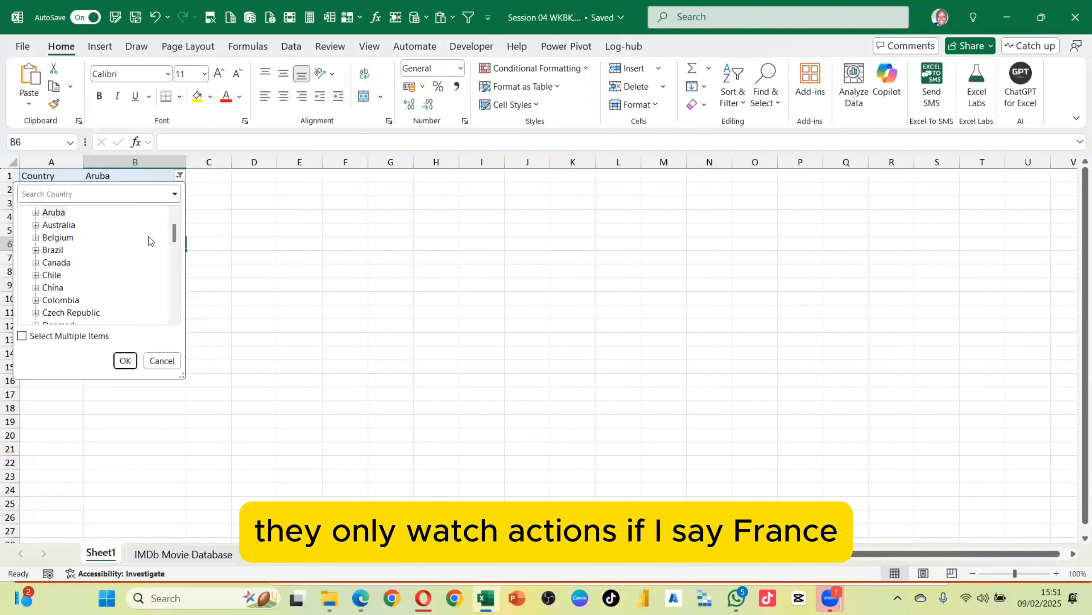
{"action": "scroll", "coordinate": [69, 297], "scroll_direction": "down", "scroll_amount": 2}
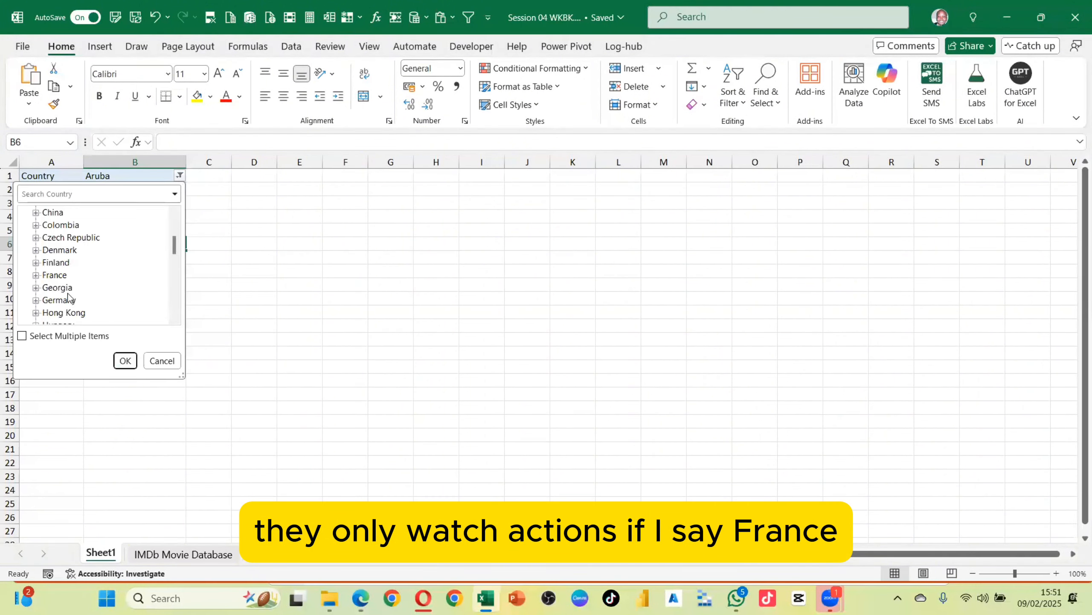
{"action": "left_click", "coordinate": [54, 274]}
{"action": "left_click", "coordinate": [124, 360]}
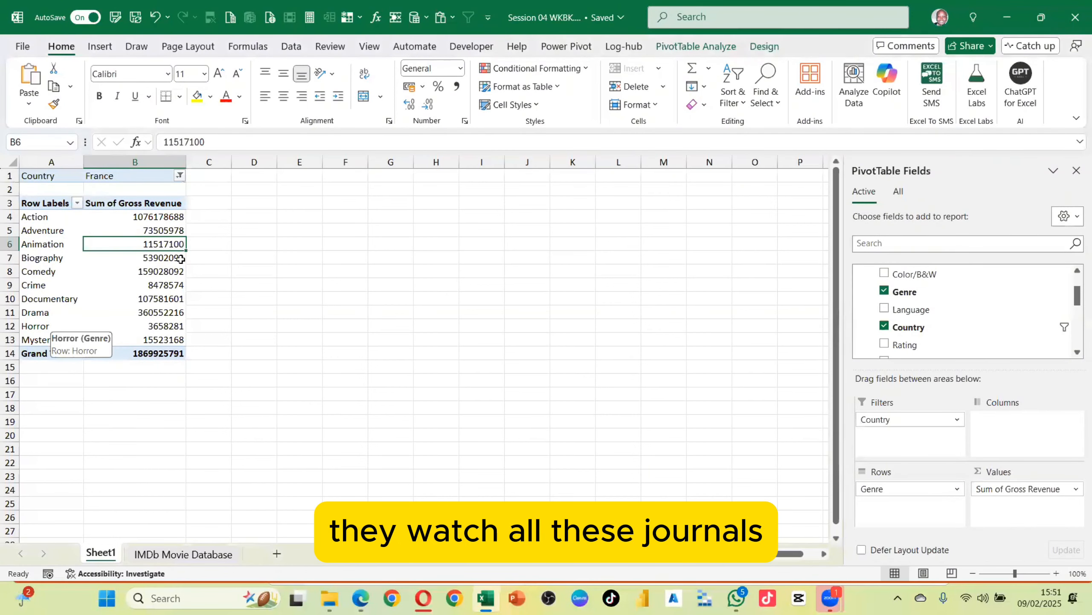
Add the Language field to the Filters area below Country
{"action": "left_click", "coordinate": [179, 175]}
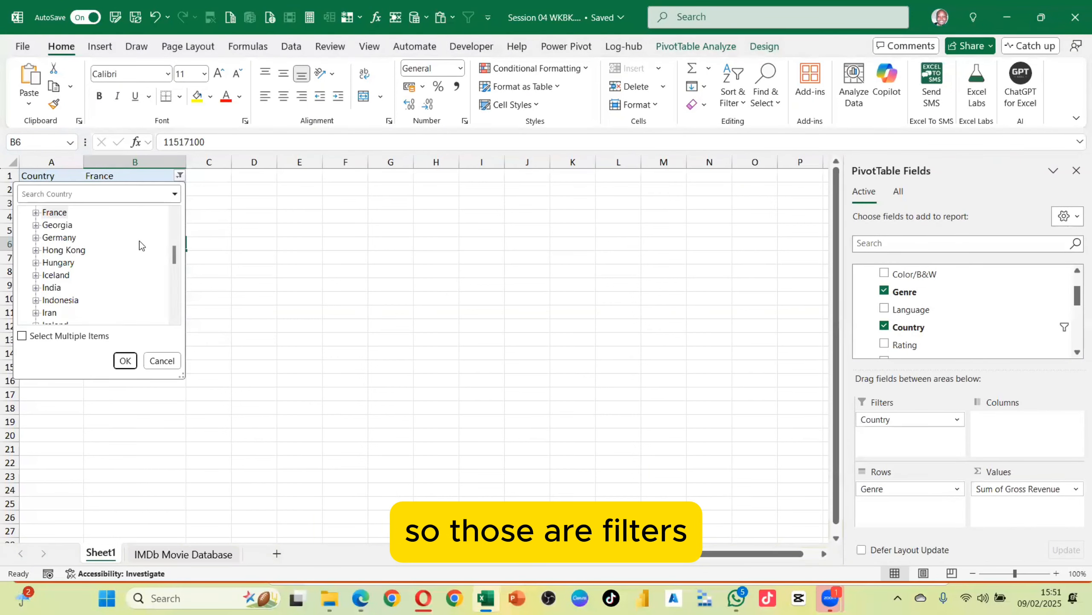
{"action": "left_click", "coordinate": [232, 227]}
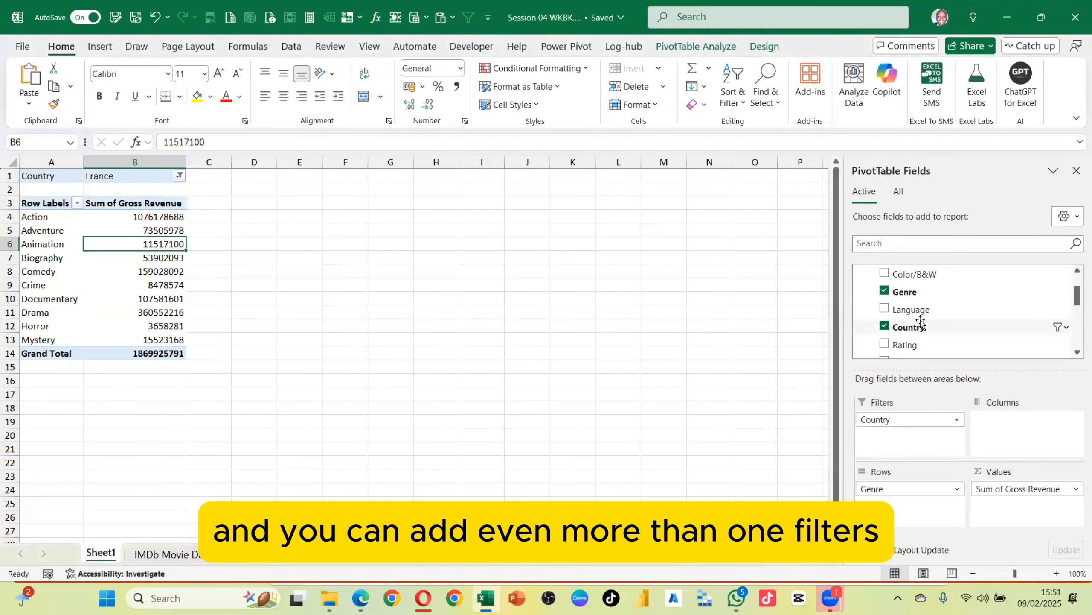
{"action": "left_click_drag", "start_coordinate": [911, 313], "coordinate": [910, 434]}
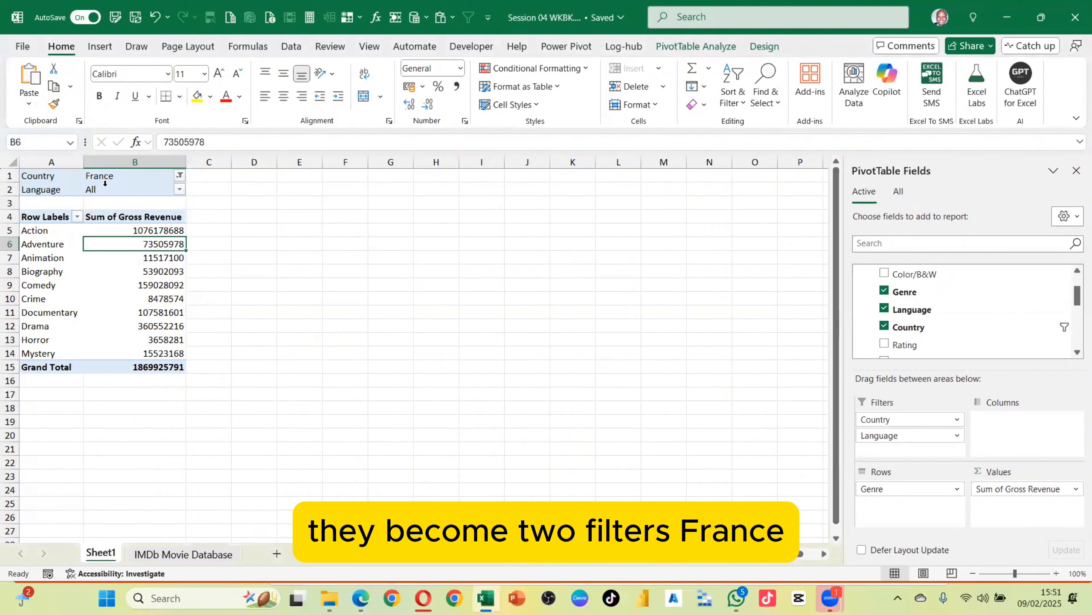
Filter the Language filter to Aramaic
{"action": "left_click", "coordinate": [179, 189]}
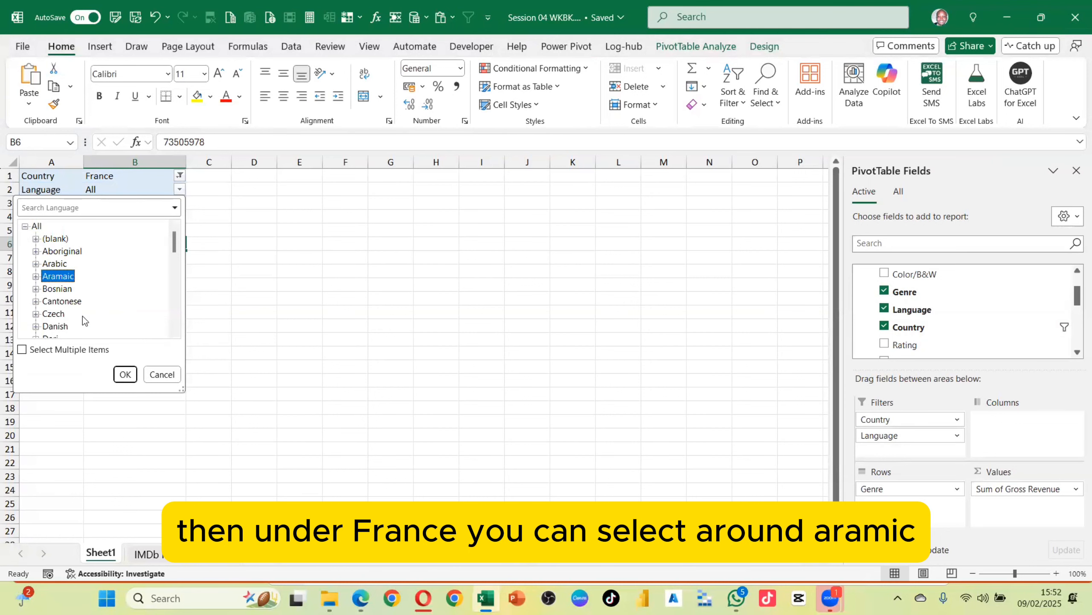
{"action": "left_click", "coordinate": [125, 374]}
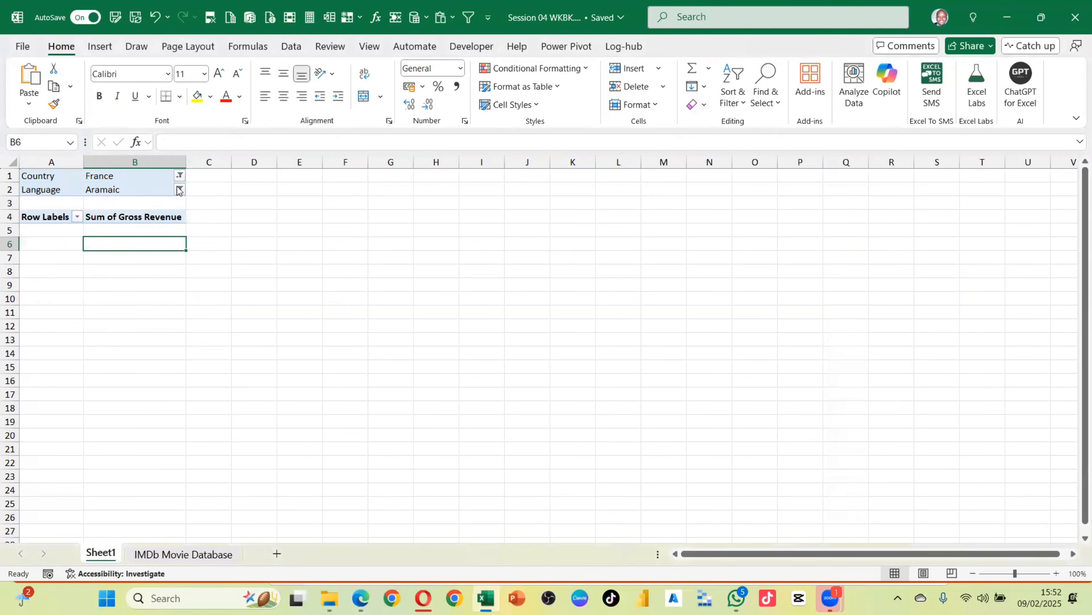
Change the Language filter to Korean
{"action": "left_click", "coordinate": [179, 189]}
{"action": "scroll", "coordinate": [61, 302], "scroll_direction": "down", "scroll_amount": 6}
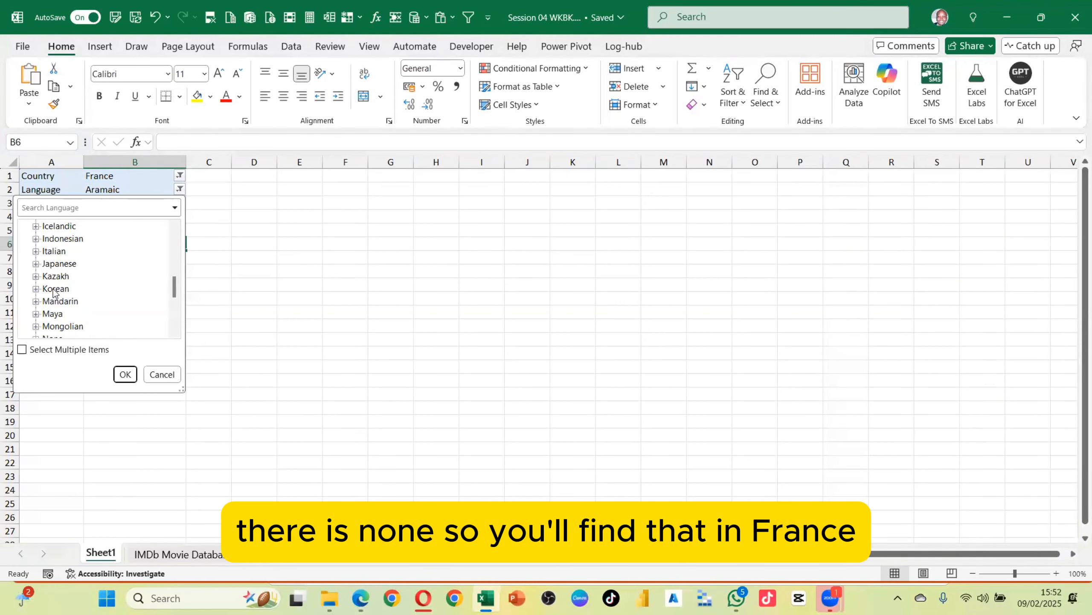
{"action": "left_click", "coordinate": [55, 289]}
{"action": "left_click", "coordinate": [122, 374]}
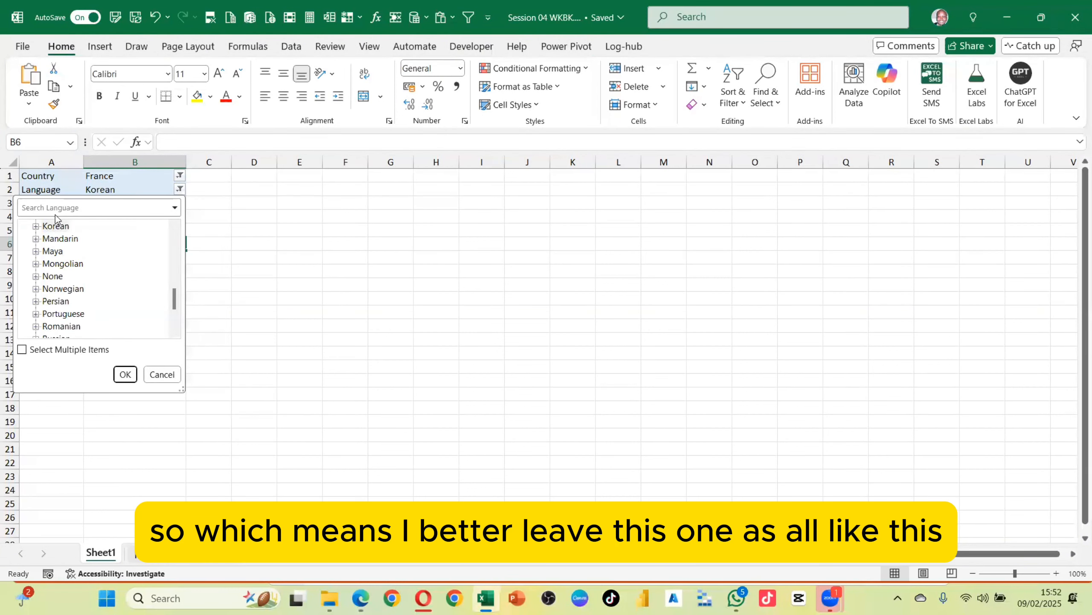
Reset the Language filter to All
{"action": "scroll", "coordinate": [51, 233], "scroll_direction": "up", "scroll_amount": 8}
{"action": "left_click", "coordinate": [25, 226]}
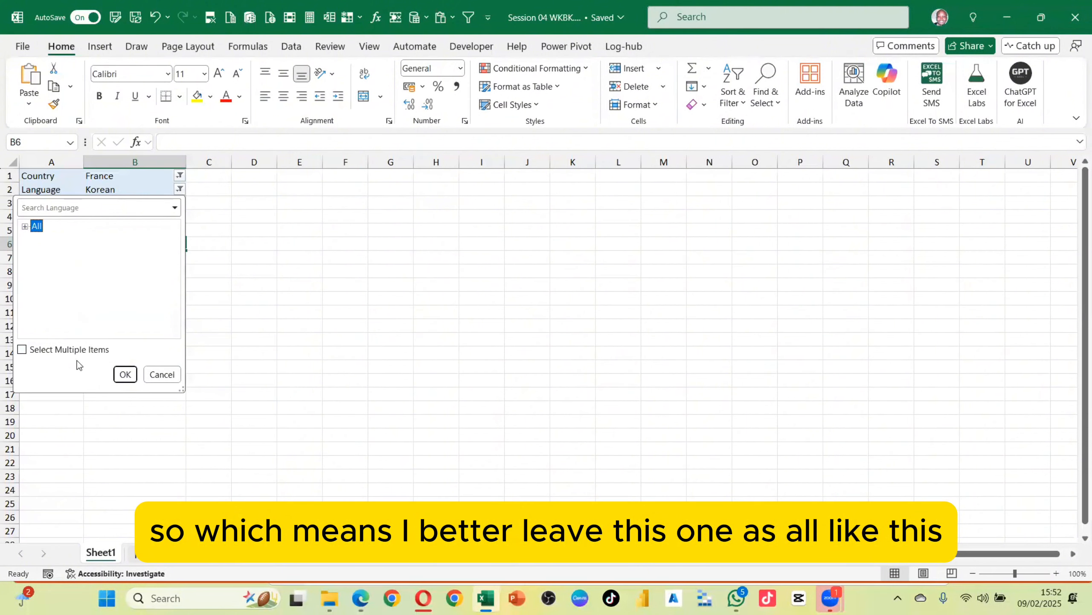
{"action": "left_click", "coordinate": [124, 374]}
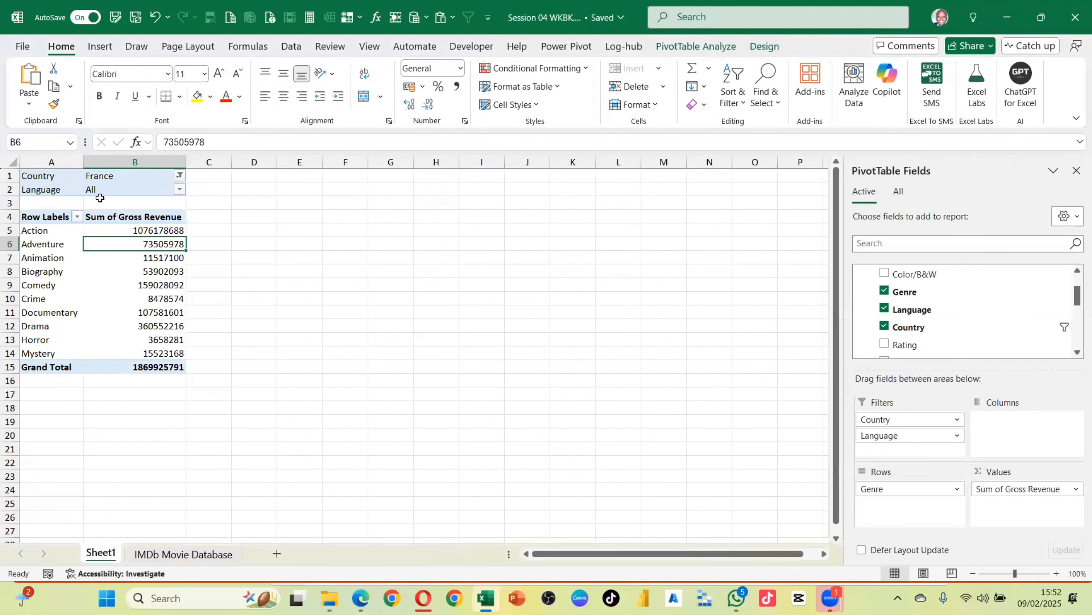
Remove the Language field from the Filters area, re-adding and removing it once more
{"action": "left_click_drag", "start_coordinate": [897, 436], "coordinate": [686, 336]}
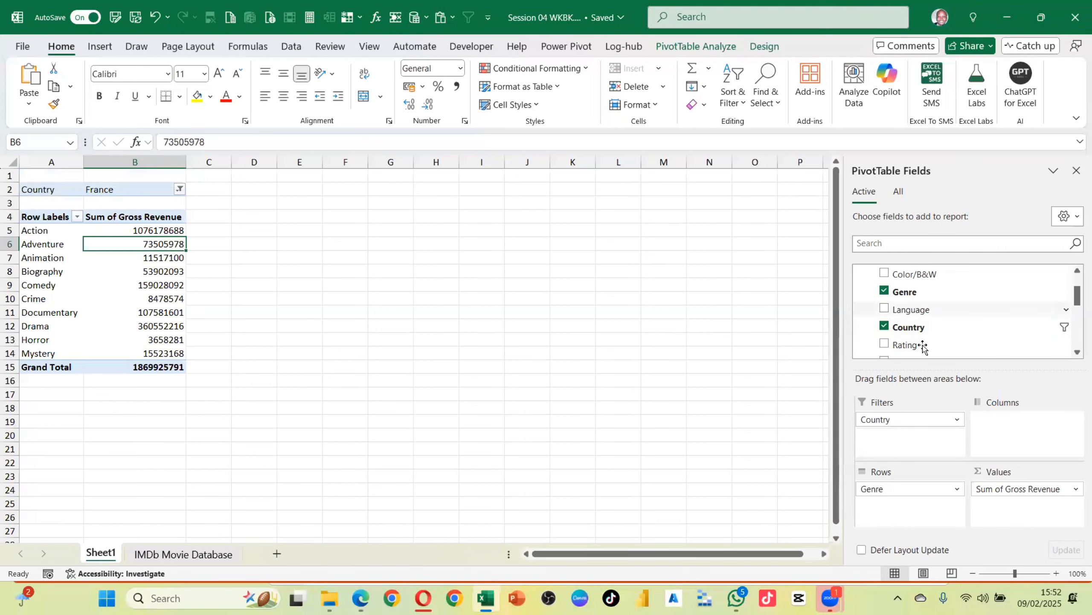
{"action": "left_click_drag", "start_coordinate": [908, 310], "coordinate": [929, 443]}
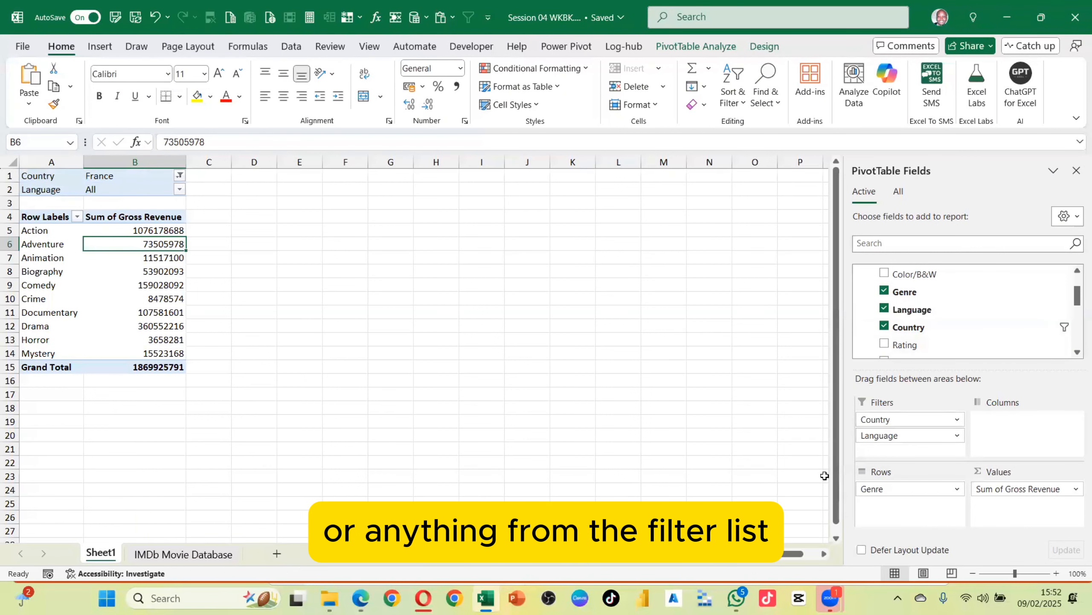
{"action": "left_click_drag", "start_coordinate": [900, 443], "coordinate": [728, 363]}
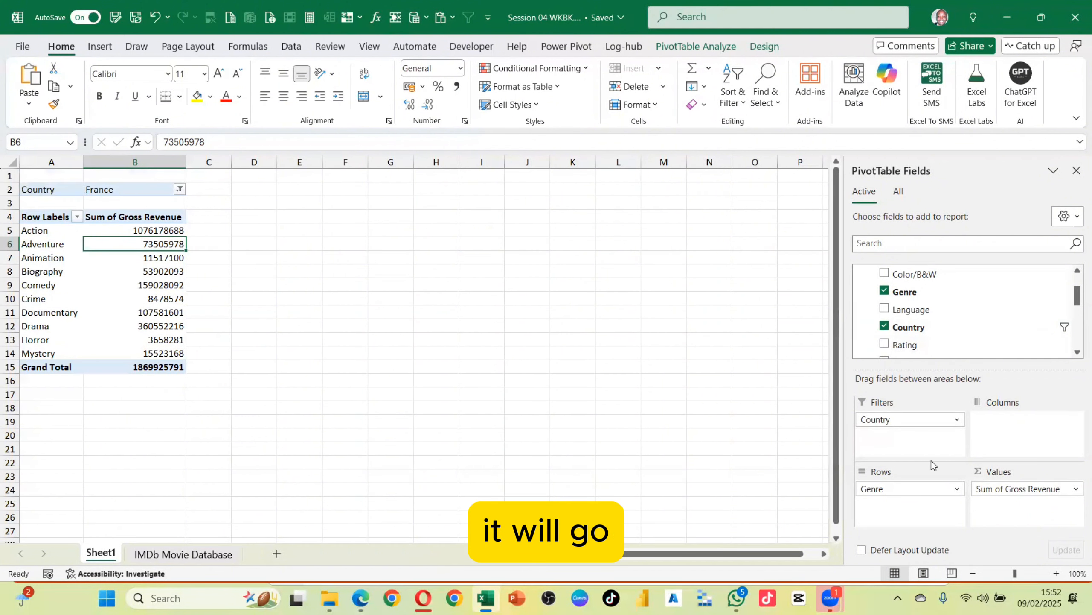
{"action": "scroll", "coordinate": [873, 324], "scroll_direction": "down", "scroll_amount": 2}
{"action": "key", "text": "alt"}
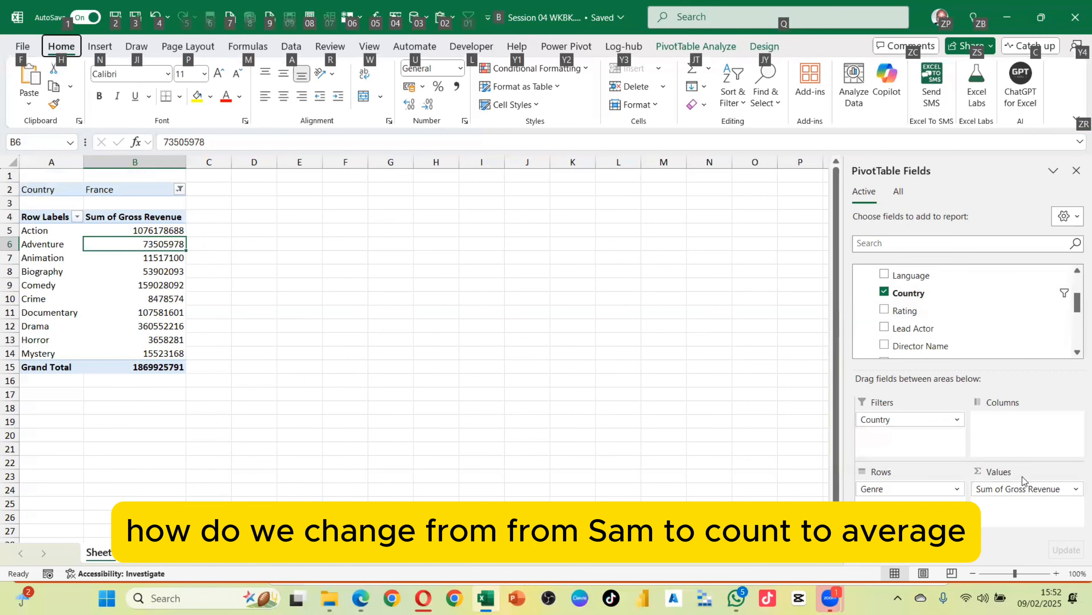
{"action": "left_click", "coordinate": [1024, 482]}
{"action": "left_click", "coordinate": [1022, 476]}
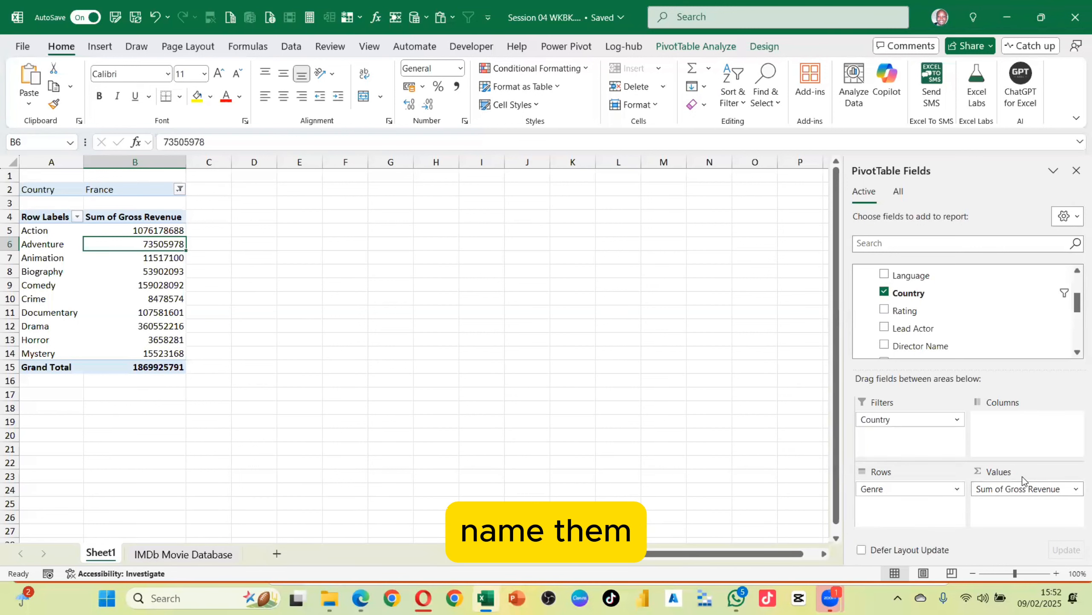
{"action": "left_click", "coordinate": [1023, 477]}
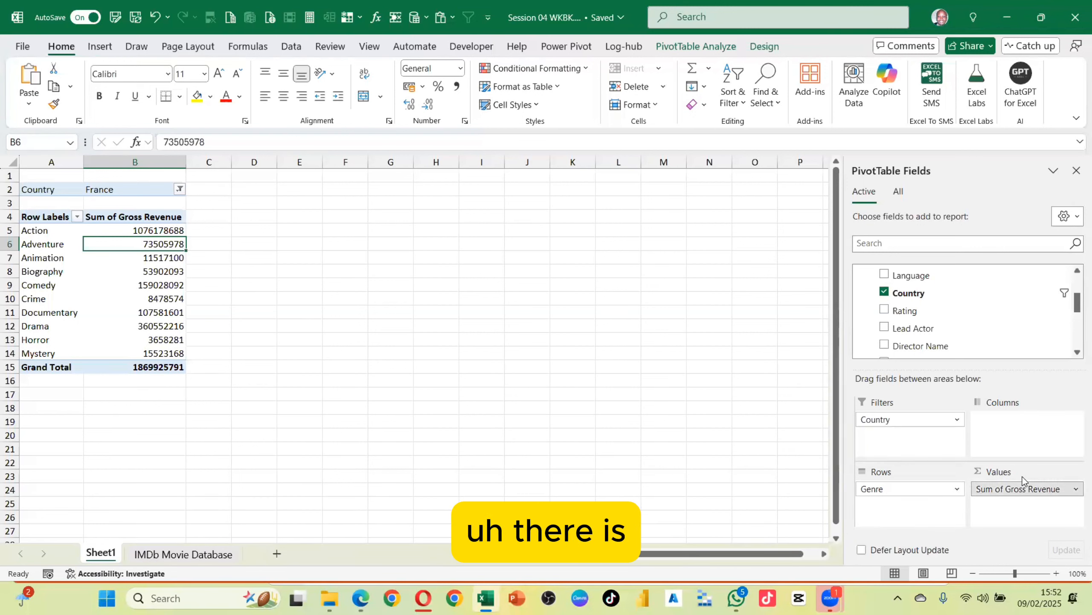
{"action": "key", "text": "Escape"}
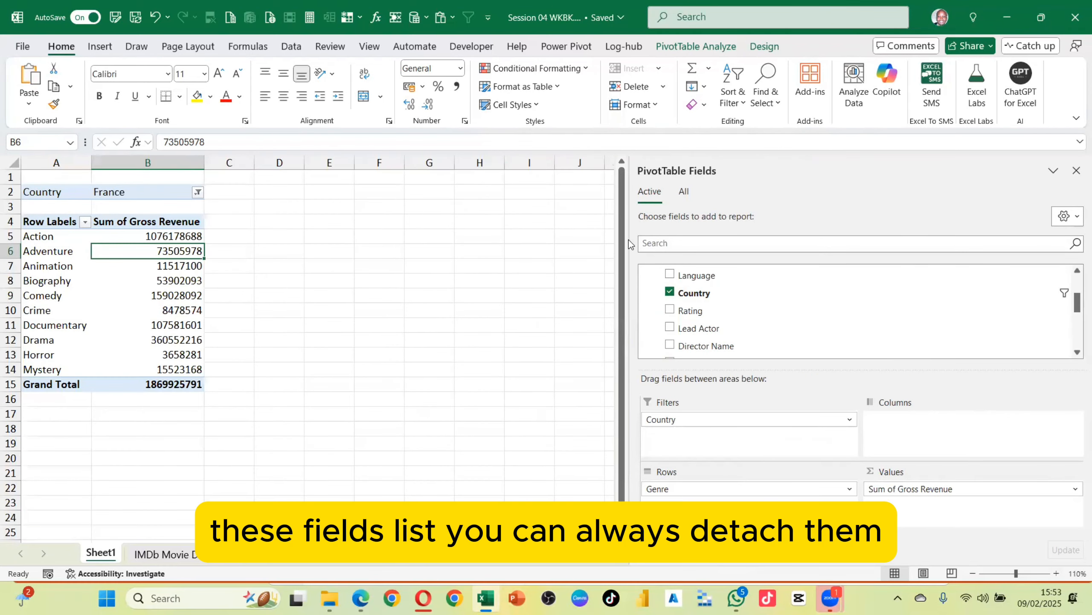
Detach the PivotTable Fields pane and float it over the middle of the sheet
{"action": "left_click_drag", "start_coordinate": [629, 242], "coordinate": [929, 243]}
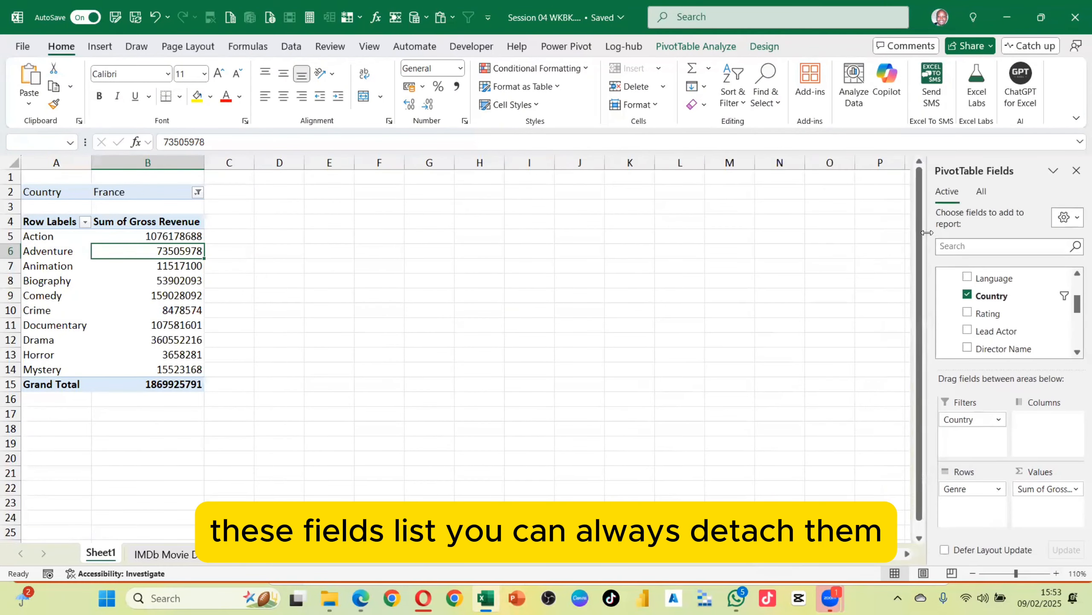
{"action": "left_click_drag", "start_coordinate": [1006, 164], "coordinate": [418, 193]}
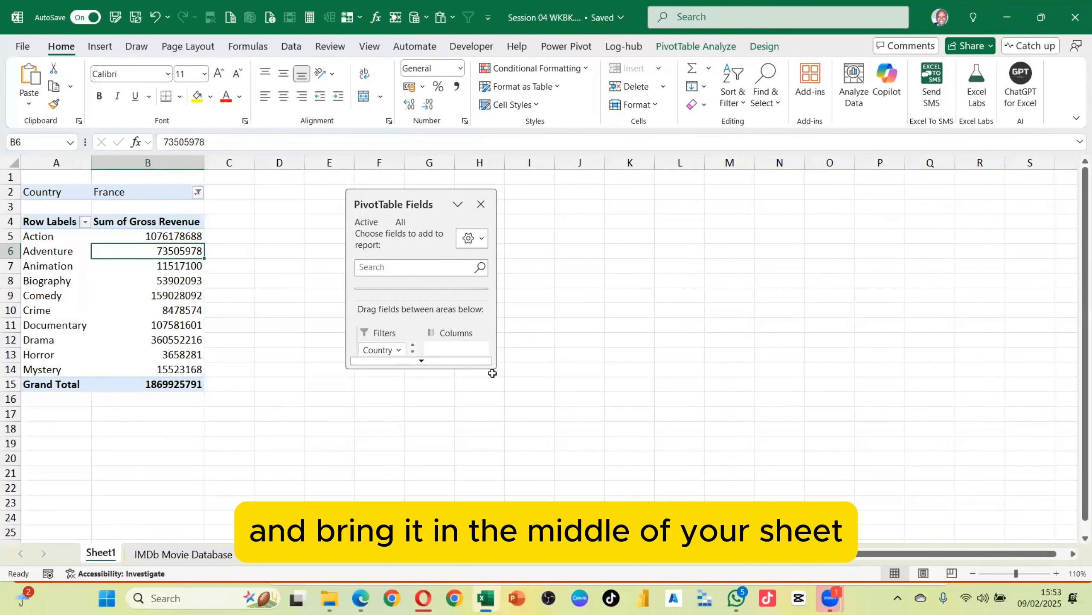
Resize and reposition the floating PivotTable Fields pane to make it taller
{"action": "left_click_drag", "start_coordinate": [494, 365], "coordinate": [549, 456]}
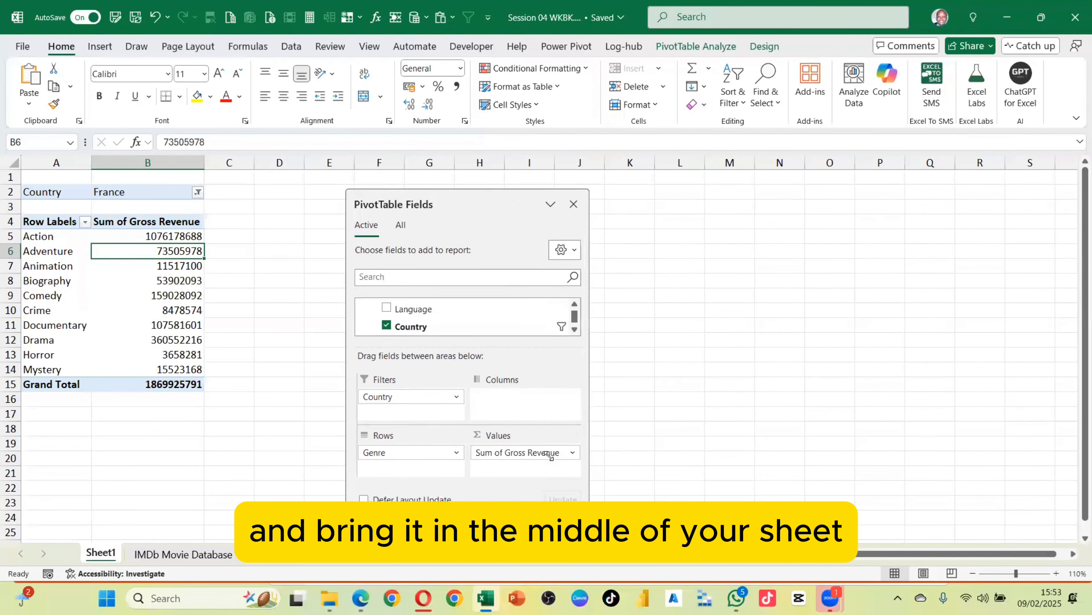
{"action": "left_click_drag", "start_coordinate": [490, 202], "coordinate": [454, 108]}
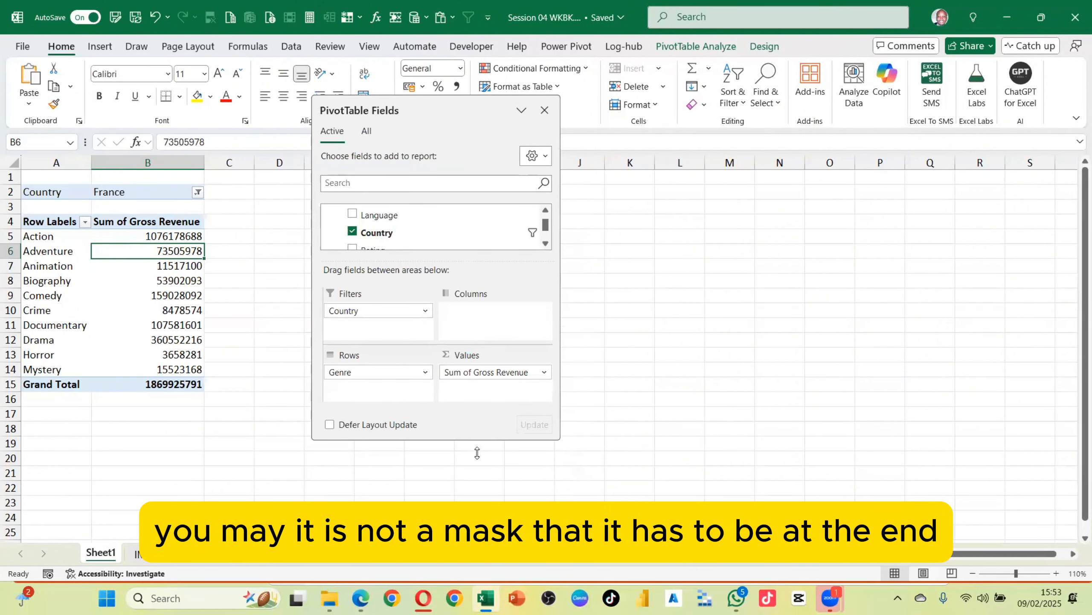
{"action": "left_click_drag", "start_coordinate": [478, 453], "coordinate": [473, 528]}
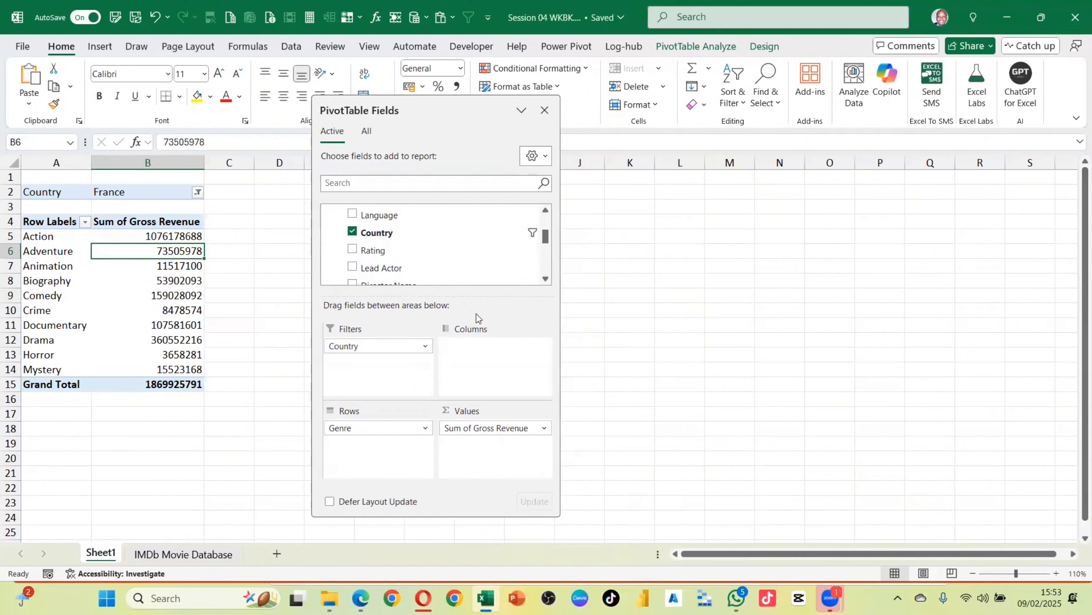
Examine the options menu of the Genre field in the Rows area without choosing anything
{"action": "scroll", "coordinate": [449, 251], "scroll_direction": "down", "scroll_amount": 1}
{"action": "scroll", "coordinate": [449, 251], "scroll_direction": "down", "scroll_amount": 1}
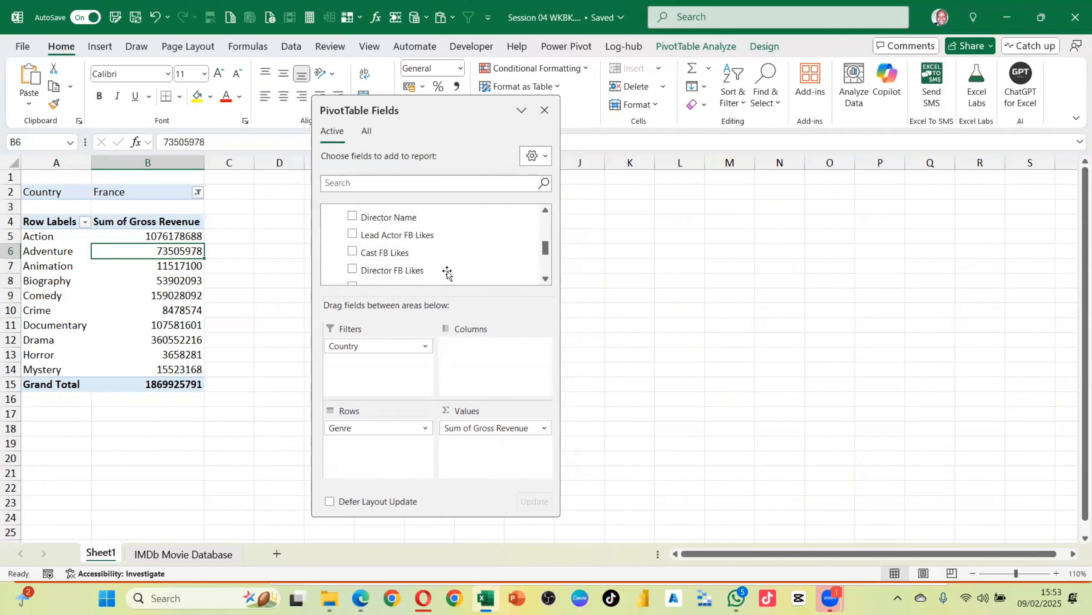
{"action": "scroll", "coordinate": [446, 258], "scroll_direction": "up", "scroll_amount": 5}
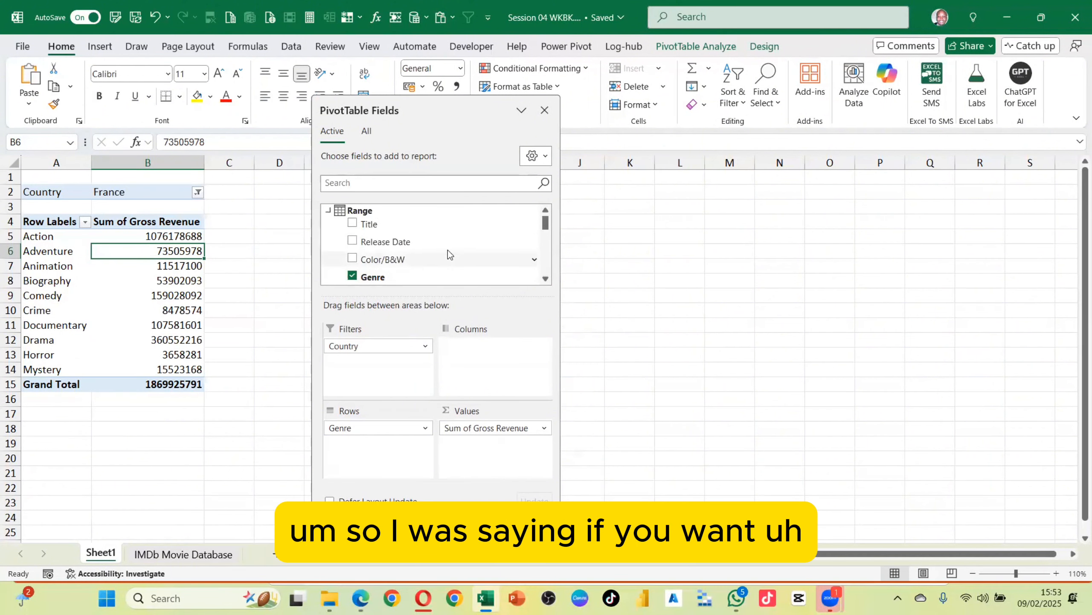
{"action": "left_click", "coordinate": [425, 428]}
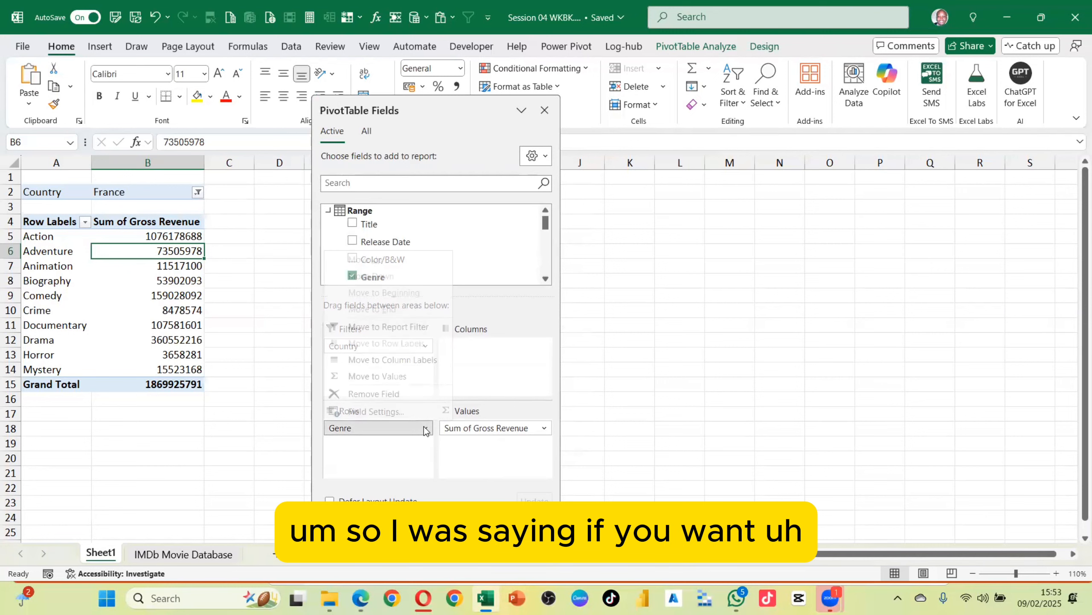
{"action": "left_click", "coordinate": [384, 454]}
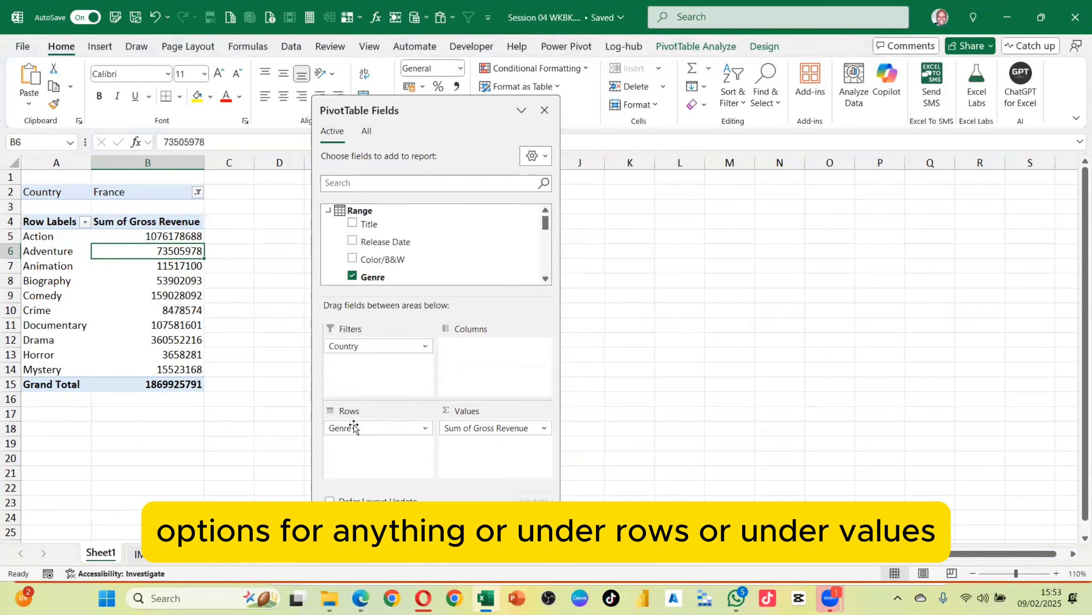
Open the Value Field Settings for Sum of Gross Revenue from the value field's options in the Values area
{"action": "left_click", "coordinate": [510, 429]}
{"action": "left_click", "coordinate": [544, 434]}
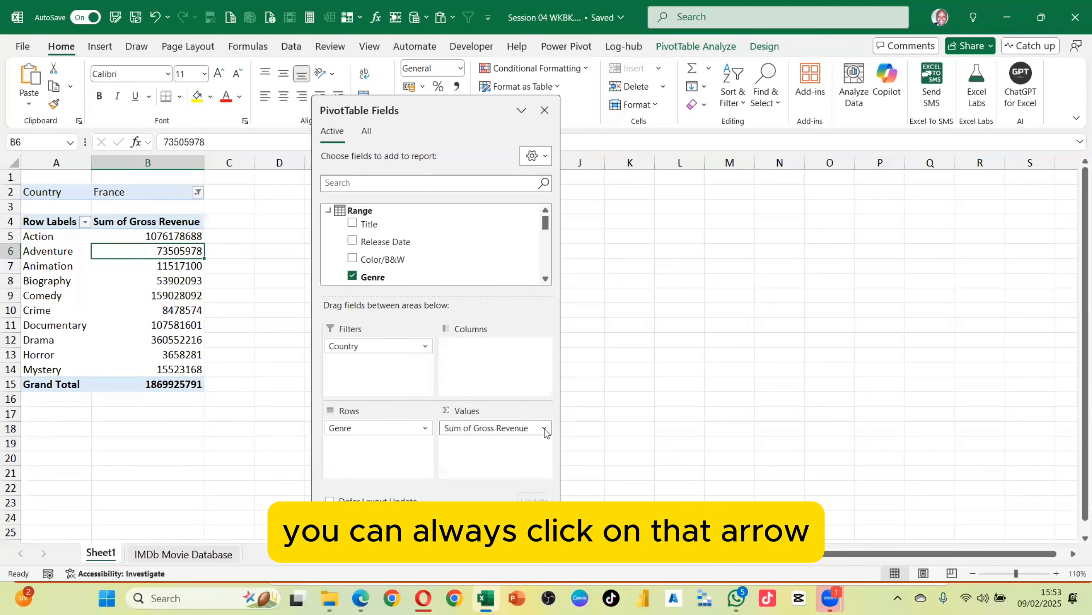
{"action": "right_click", "coordinate": [510, 429]}
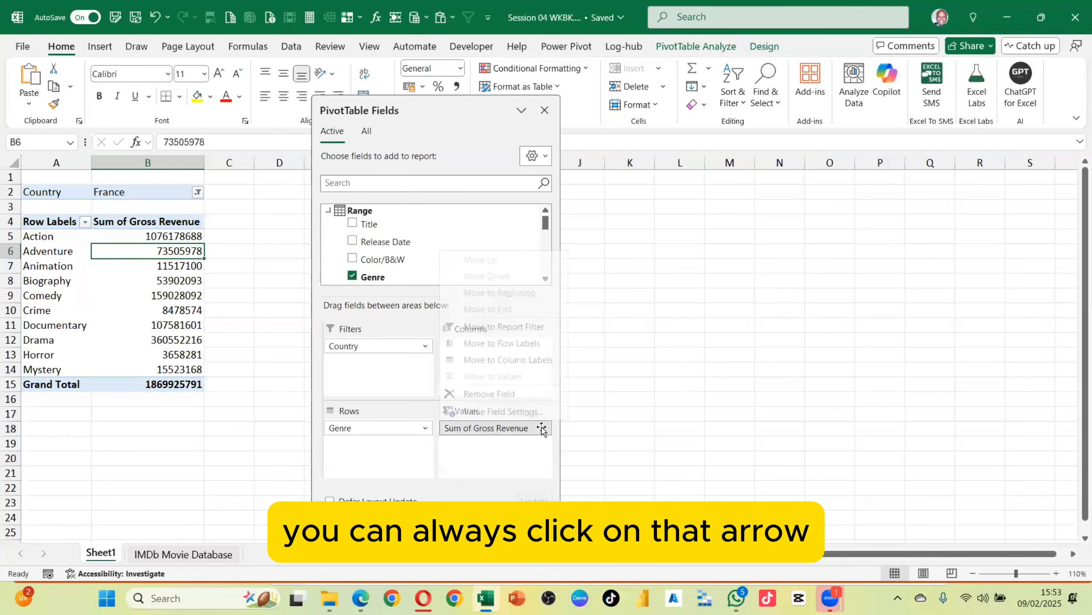
{"action": "left_click", "coordinate": [509, 431]}
{"action": "left_click", "coordinate": [507, 432]}
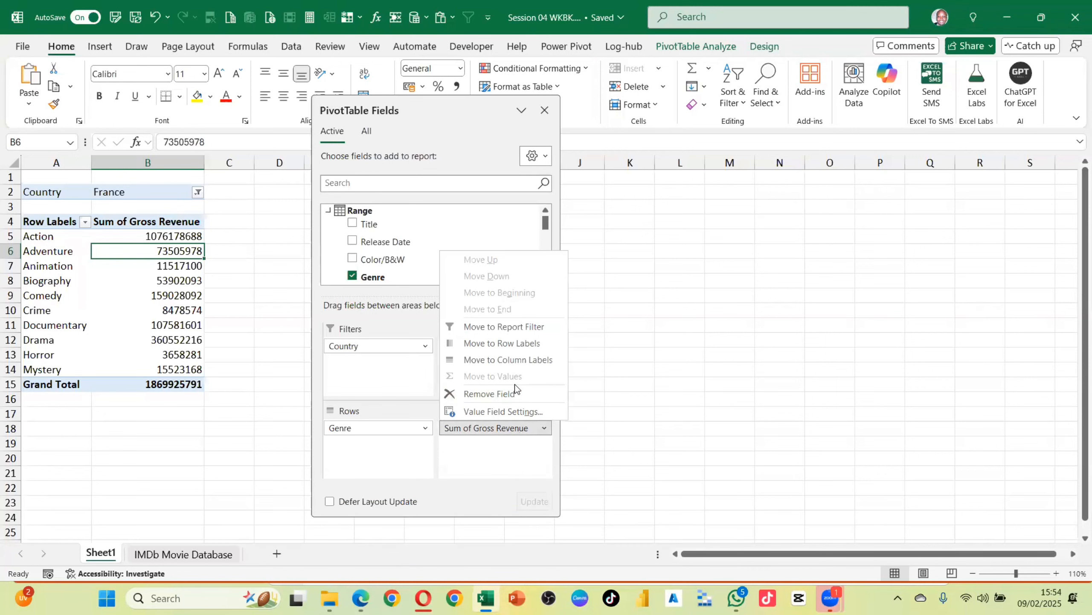
{"action": "left_click", "coordinate": [489, 413]}
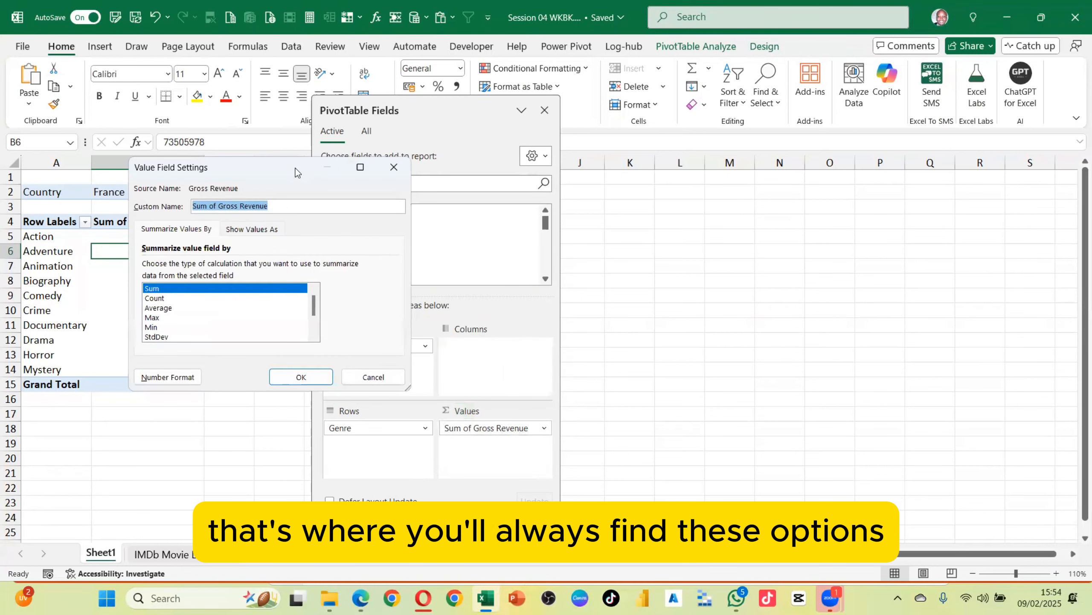
Move the Value Field Settings dialog beside the pane, enlarge it, and reposition it over the sheet
{"action": "left_click_drag", "start_coordinate": [295, 167], "coordinate": [451, 127]}
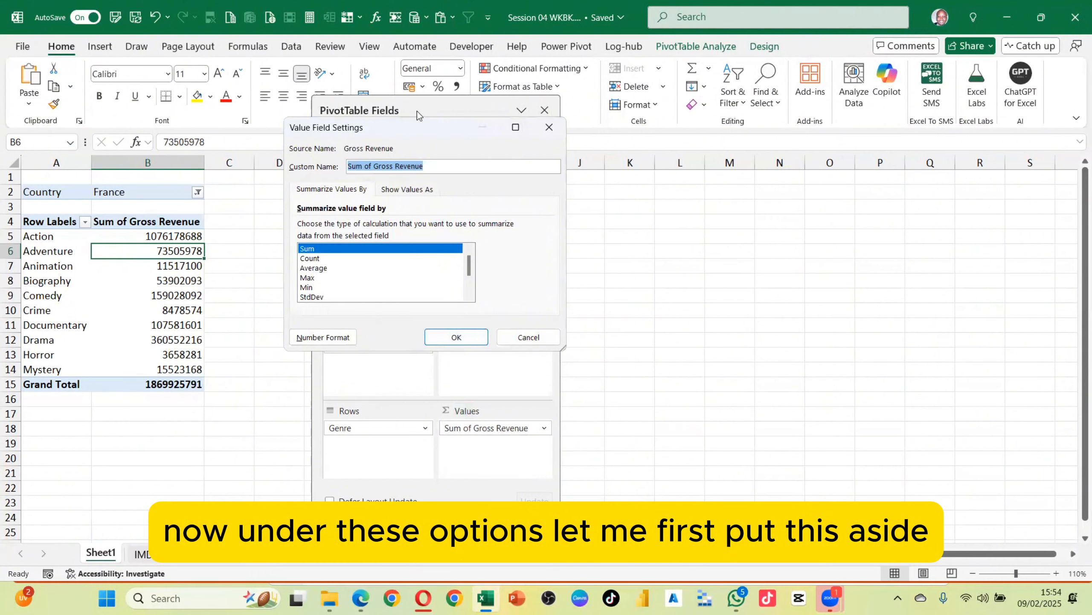
{"action": "left_click_drag", "start_coordinate": [417, 127], "coordinate": [244, 171]}
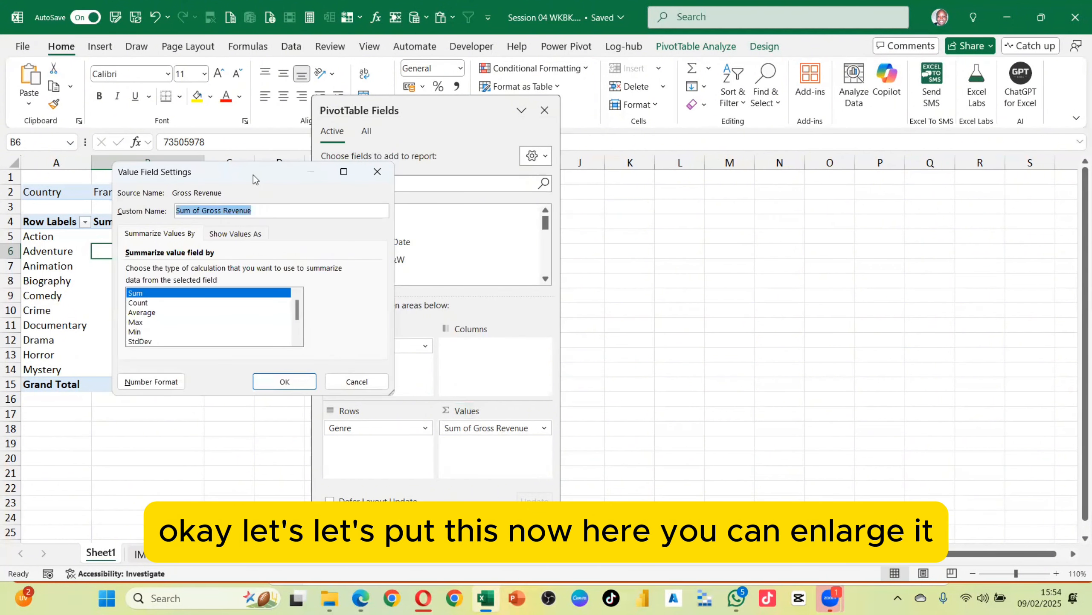
{"action": "left_click_drag", "start_coordinate": [253, 174], "coordinate": [723, 136]}
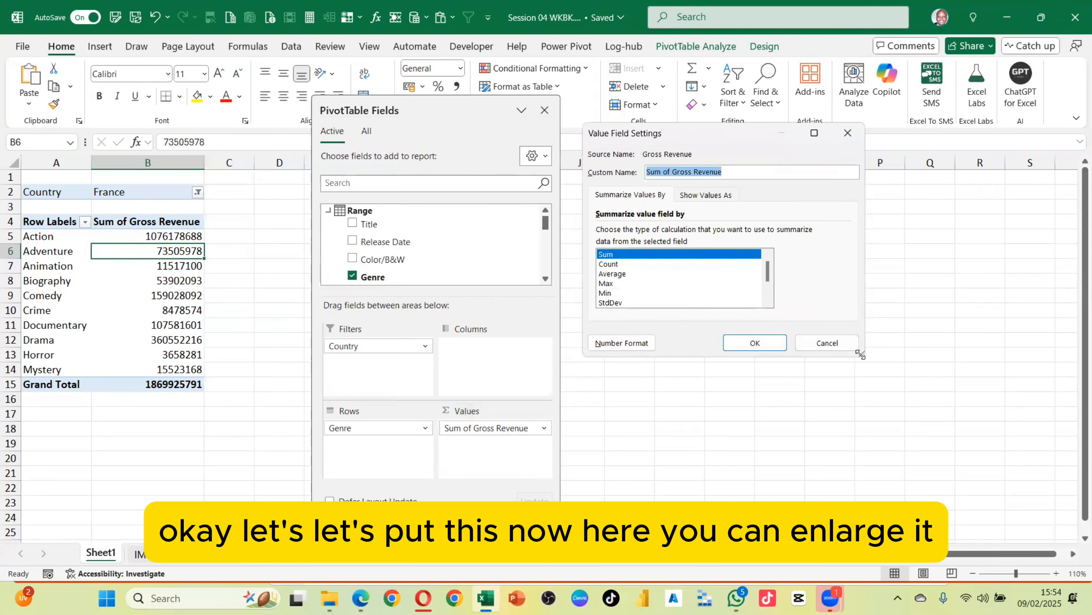
{"action": "left_click_drag", "start_coordinate": [864, 355], "coordinate": [1046, 496]}
{"action": "left_click_drag", "start_coordinate": [793, 134], "coordinate": [496, 112]}
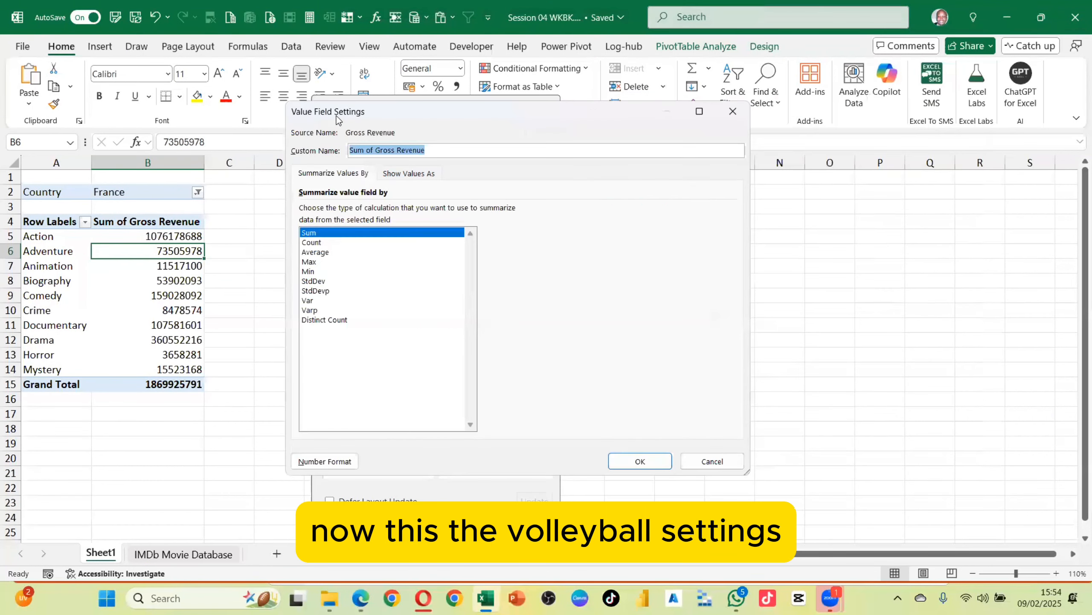
Try Count and then Average as the summary calculation for Gross Revenue in the dialog
{"action": "left_click", "coordinate": [312, 242]}
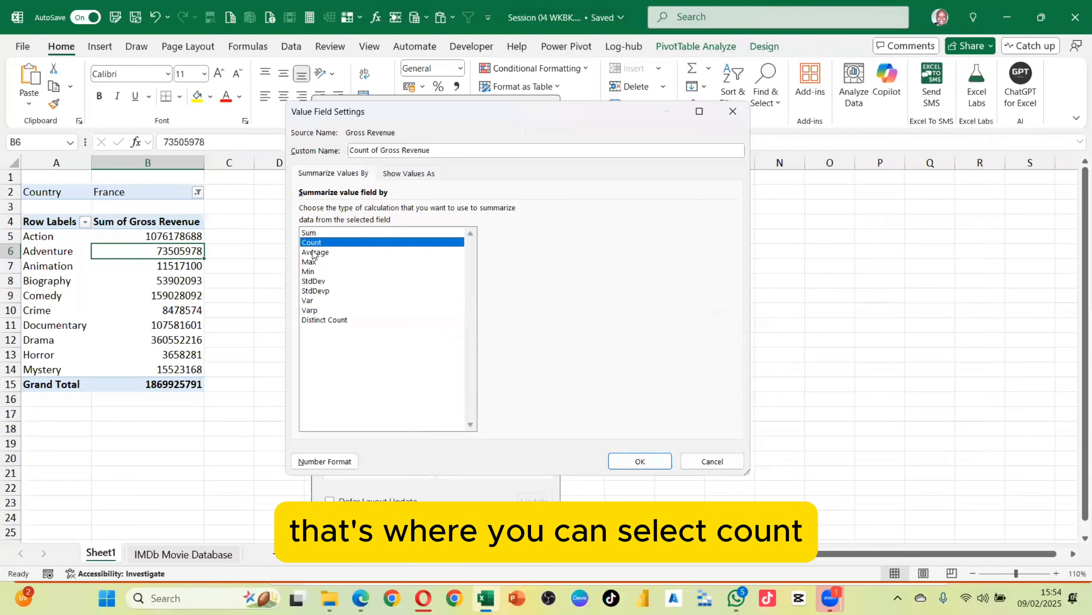
{"action": "left_click", "coordinate": [320, 253]}
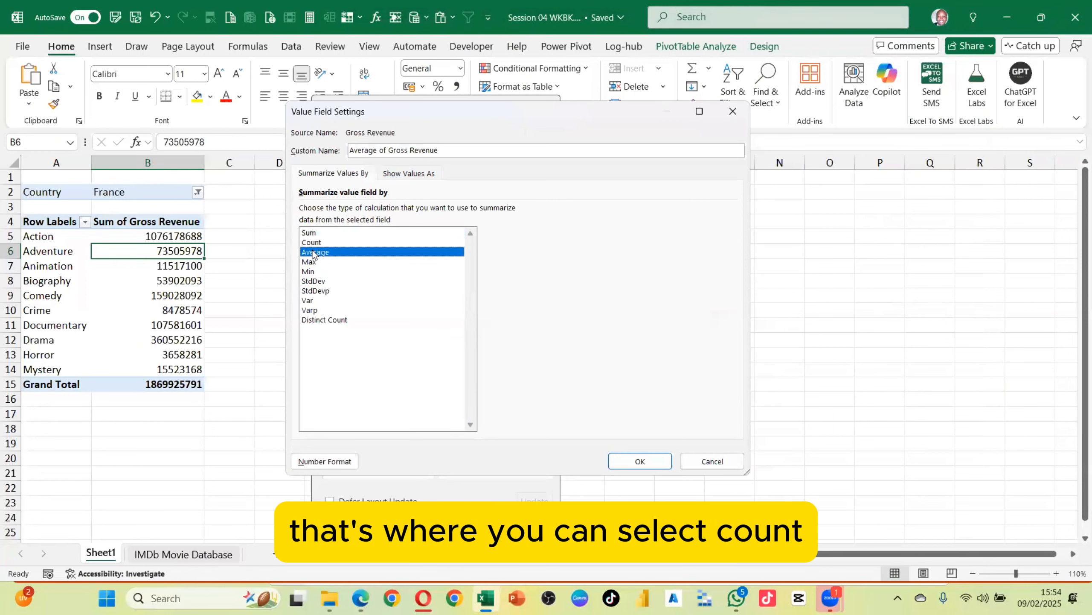
{"action": "left_click", "coordinate": [371, 150]}
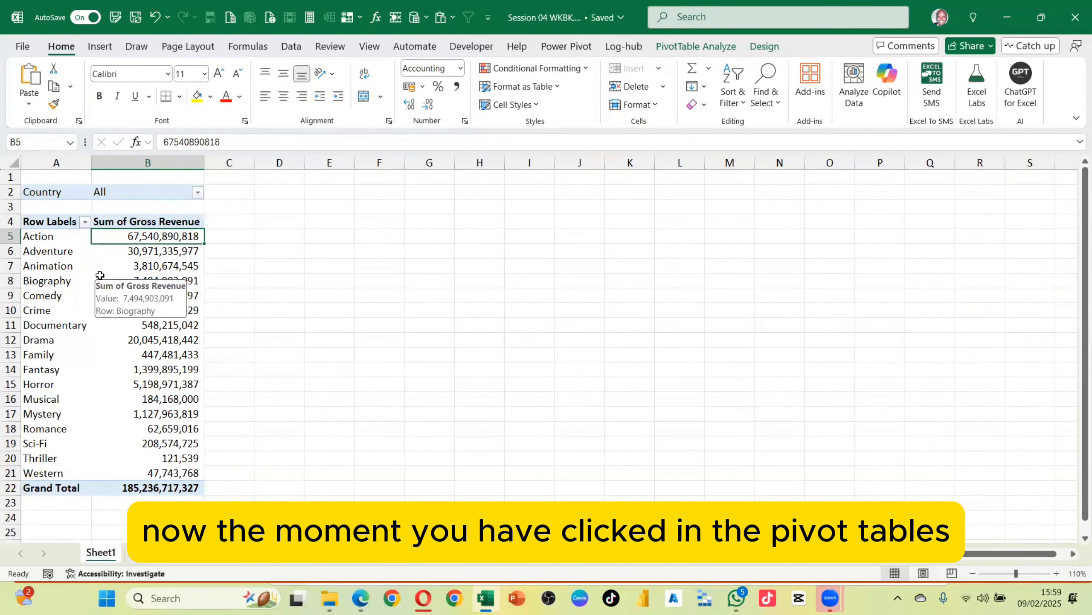
Open PivotTable Options from the PivotTable Analyze ribbon after selecting a pivot cell, then close the dialog
{"action": "left_click", "coordinate": [152, 253]}
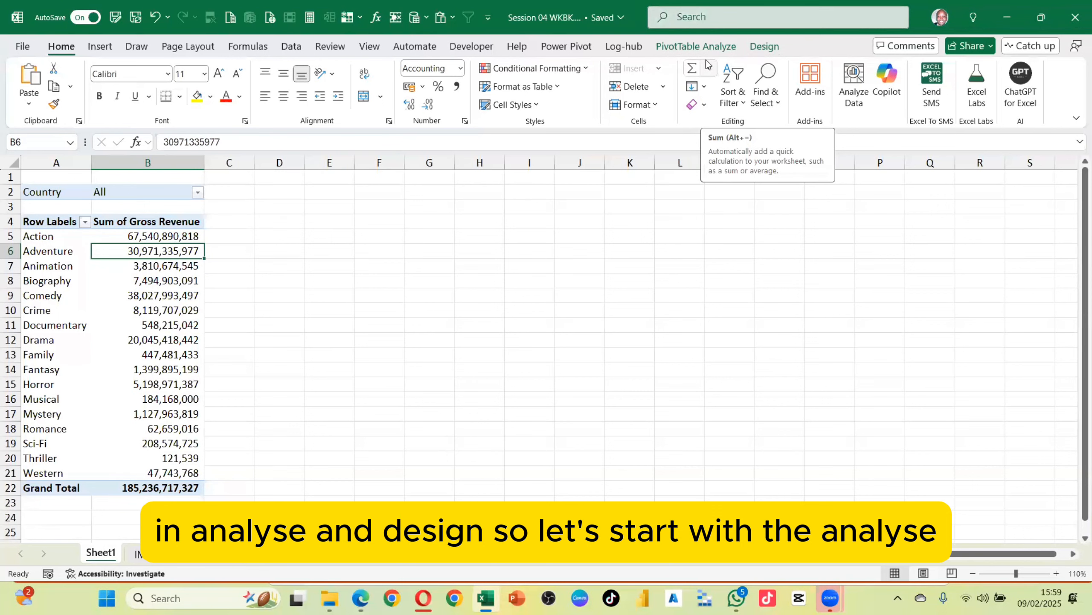
{"action": "left_click", "coordinate": [688, 46]}
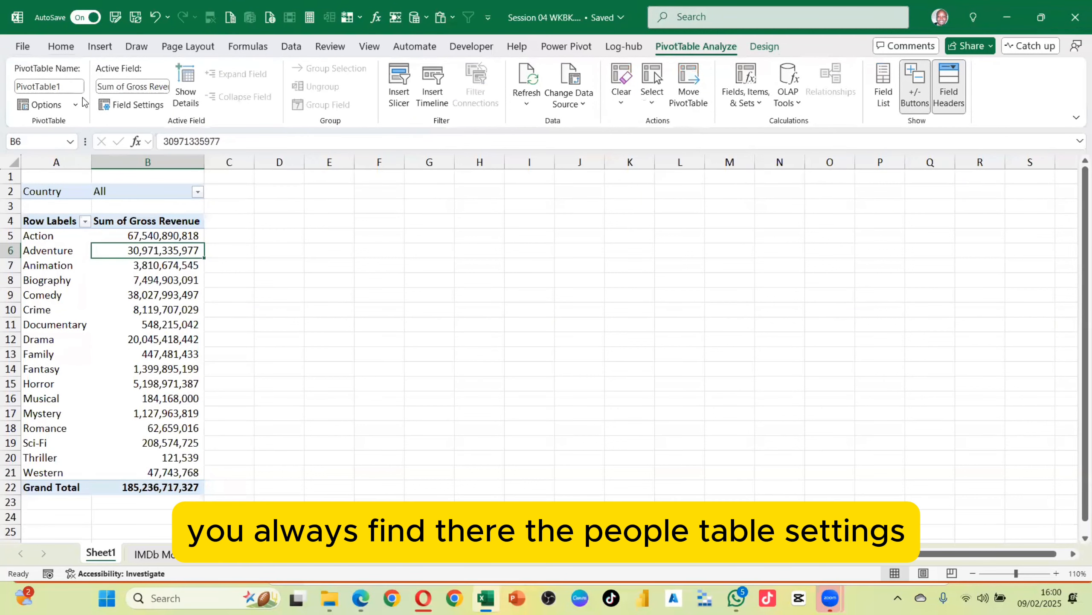
{"action": "left_click", "coordinate": [49, 86]}
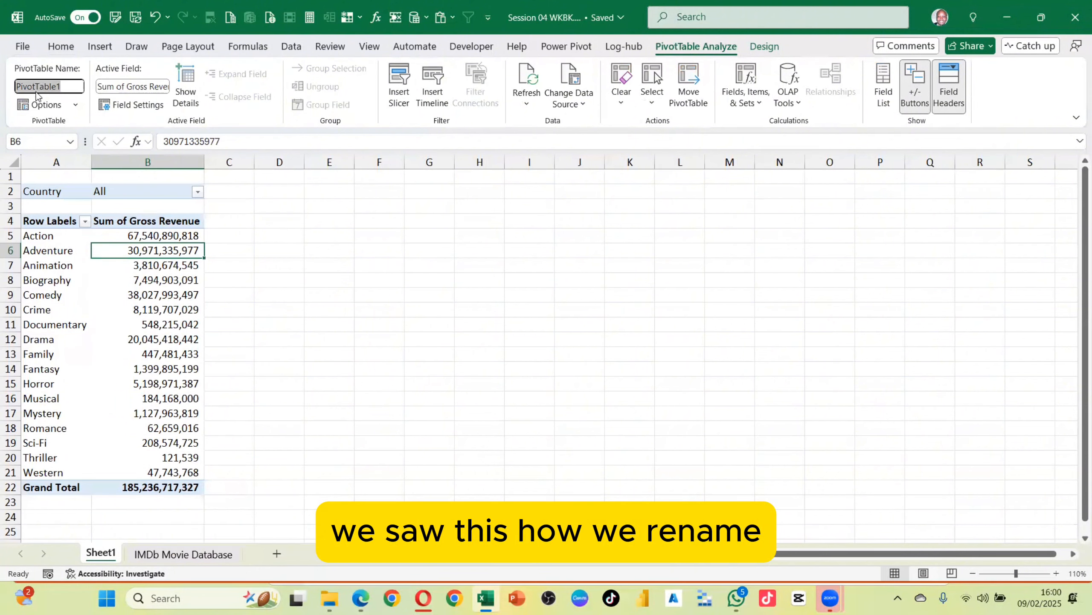
{"action": "left_click", "coordinate": [75, 104]}
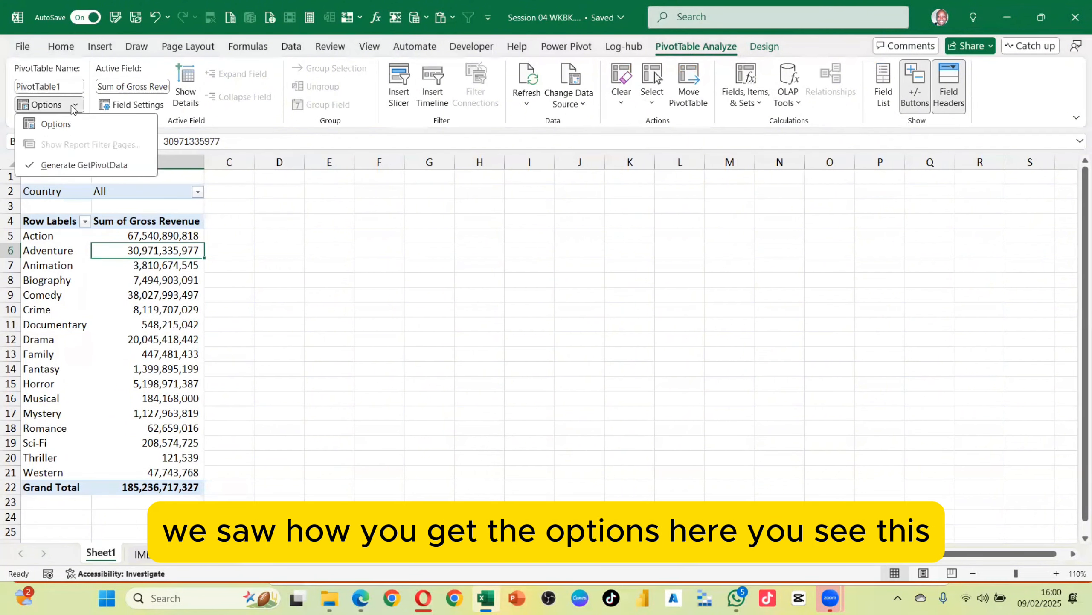
{"action": "left_click", "coordinate": [56, 124]}
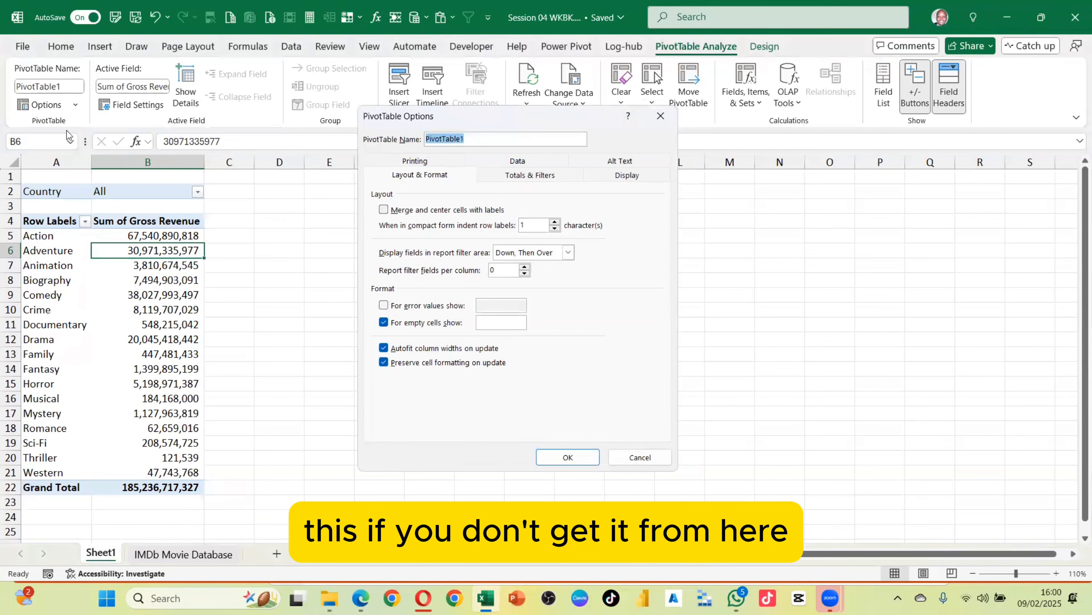
{"action": "left_click", "coordinate": [660, 116]}
Open PivotTable Options from the pivot's context menu and browse its Data, Alt Text, Display, Printing and Totals & Filters tabs
{"action": "right_click", "coordinate": [153, 295]}
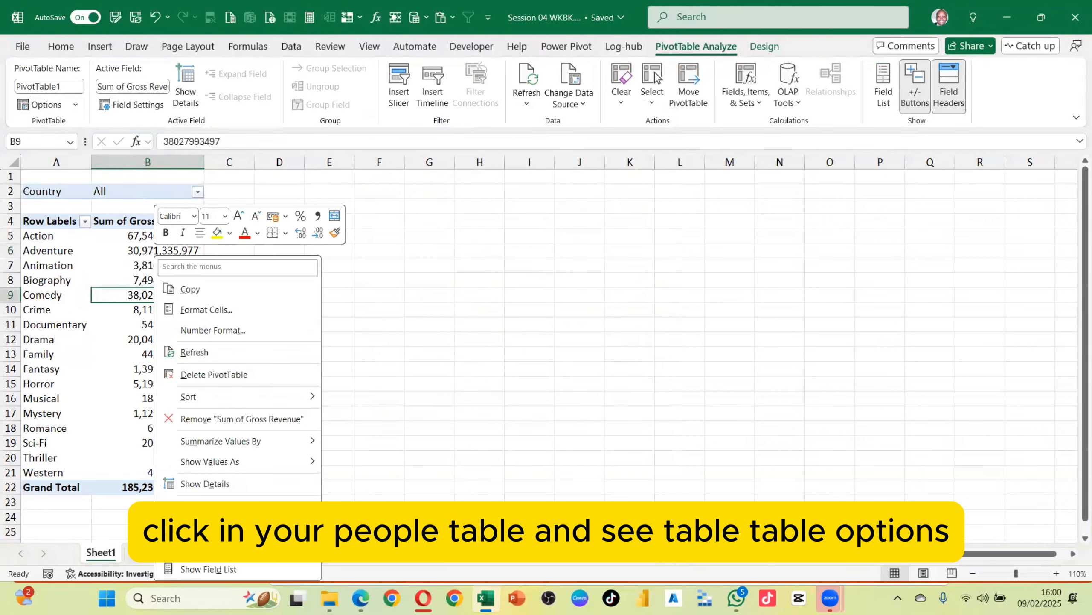
{"action": "left_click", "coordinate": [207, 547]}
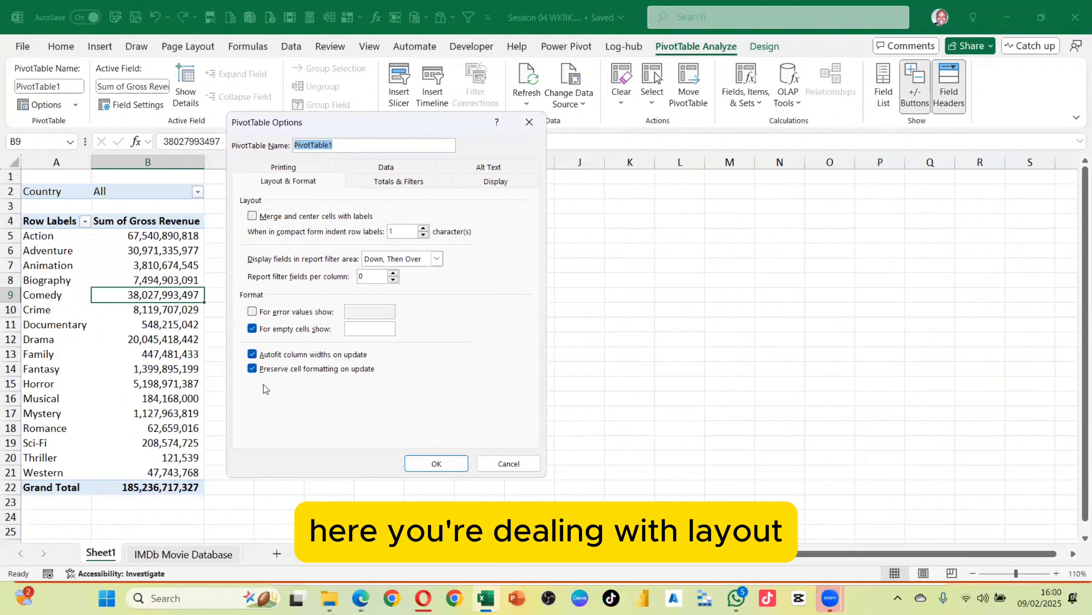
{"action": "left_click", "coordinate": [390, 168]}
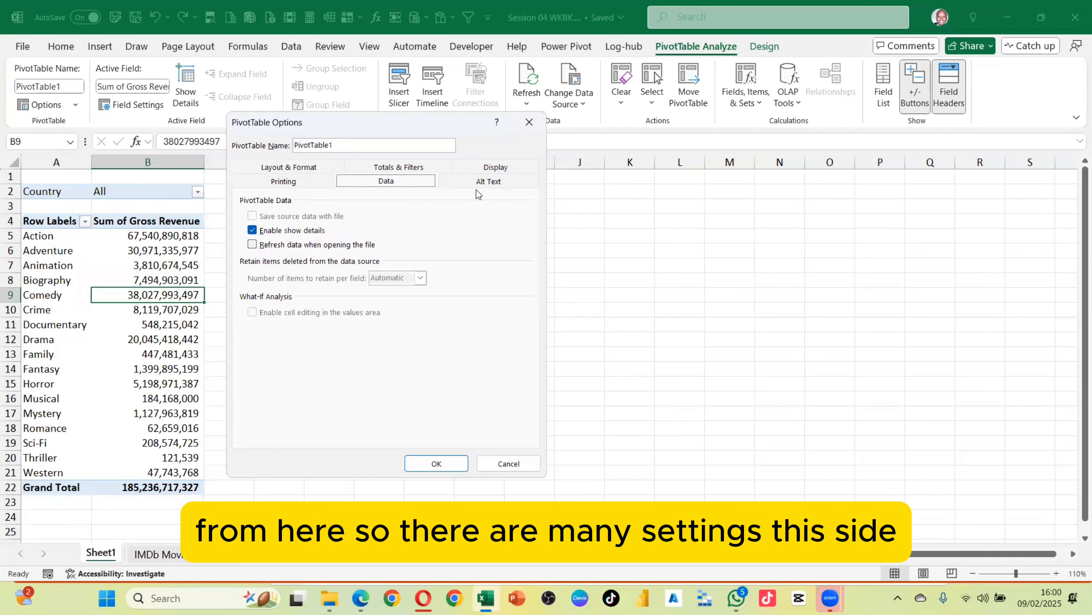
{"action": "left_click", "coordinate": [492, 183]}
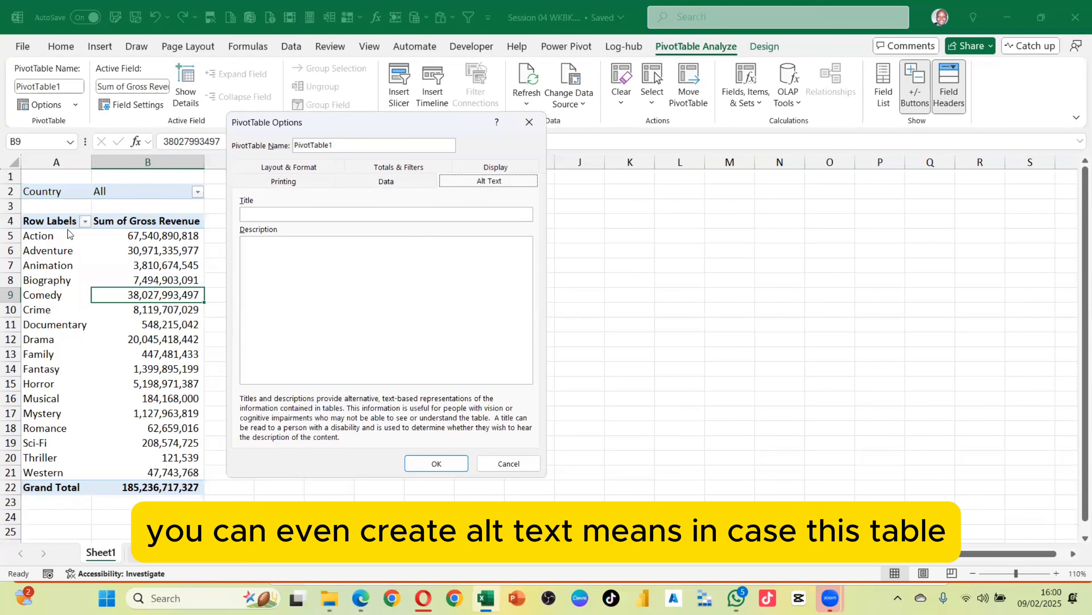
{"action": "left_click", "coordinate": [247, 217]}
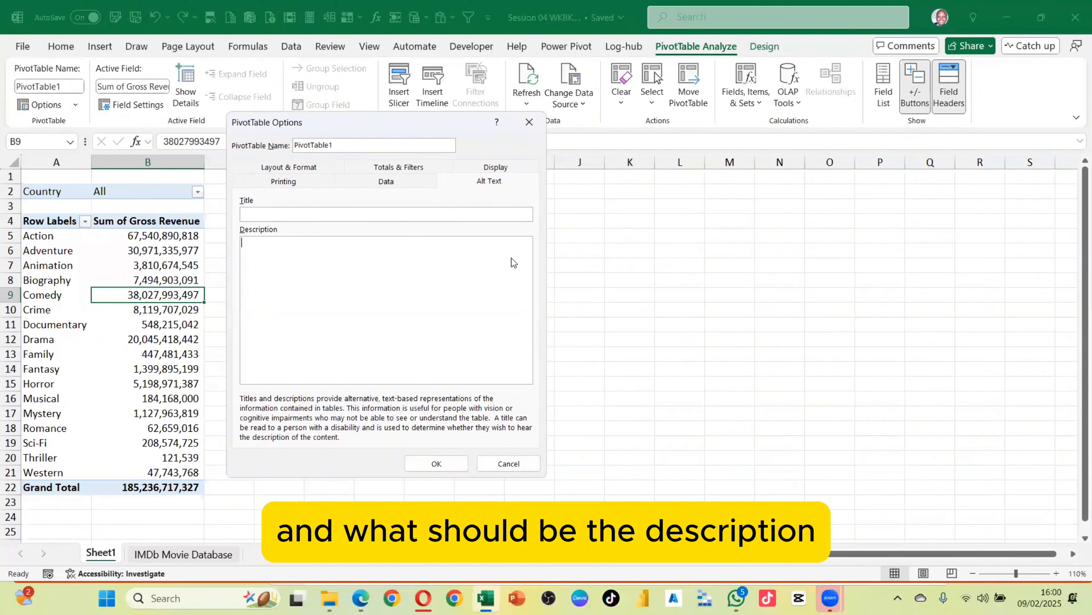
{"action": "left_click", "coordinate": [495, 167]}
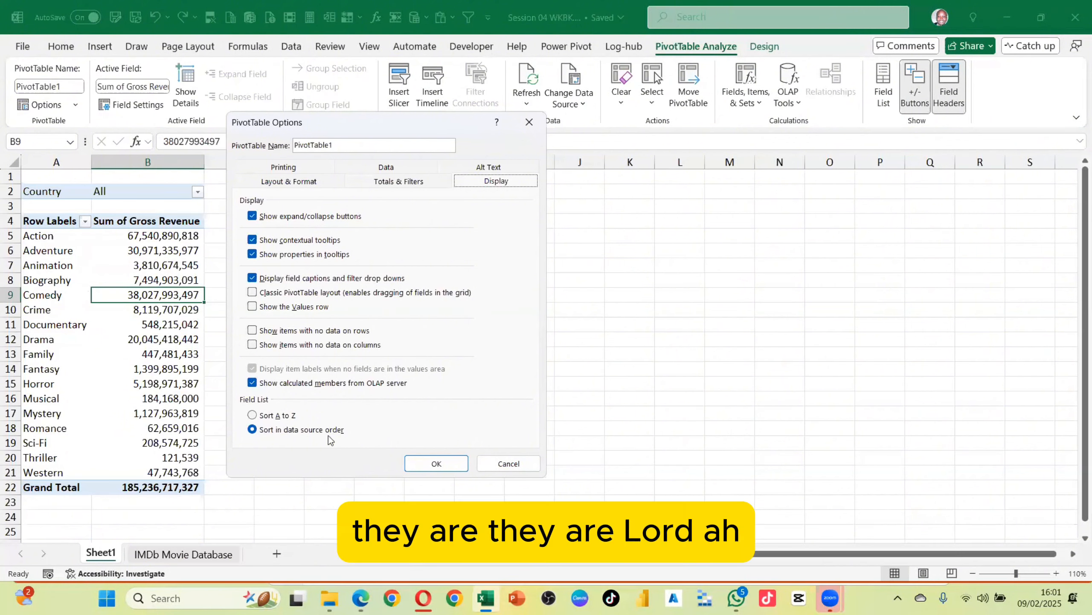
{"action": "left_click", "coordinate": [287, 168]}
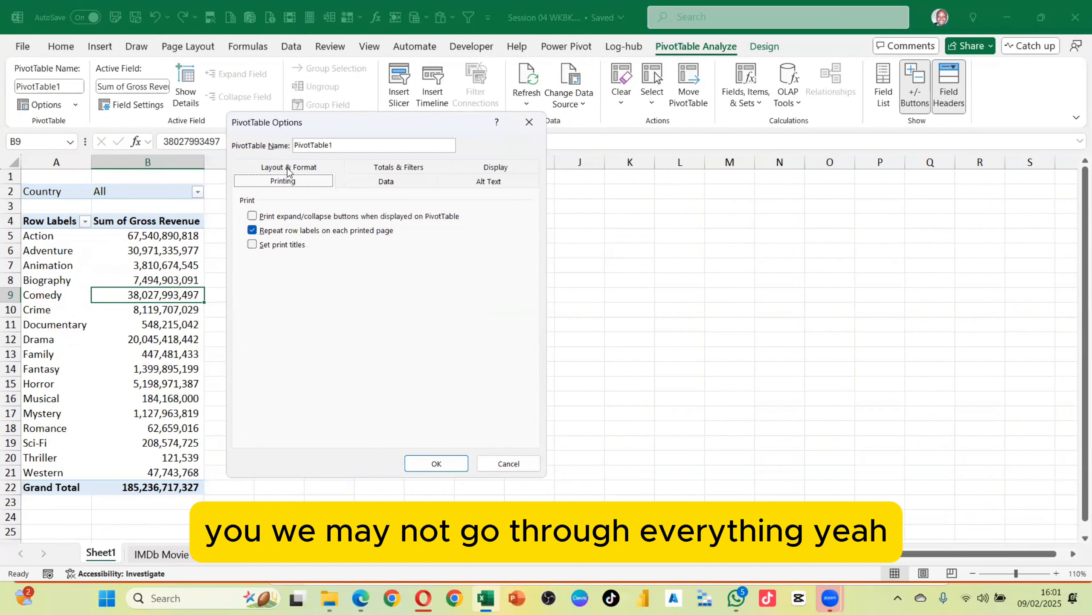
{"action": "left_click", "coordinate": [401, 172]}
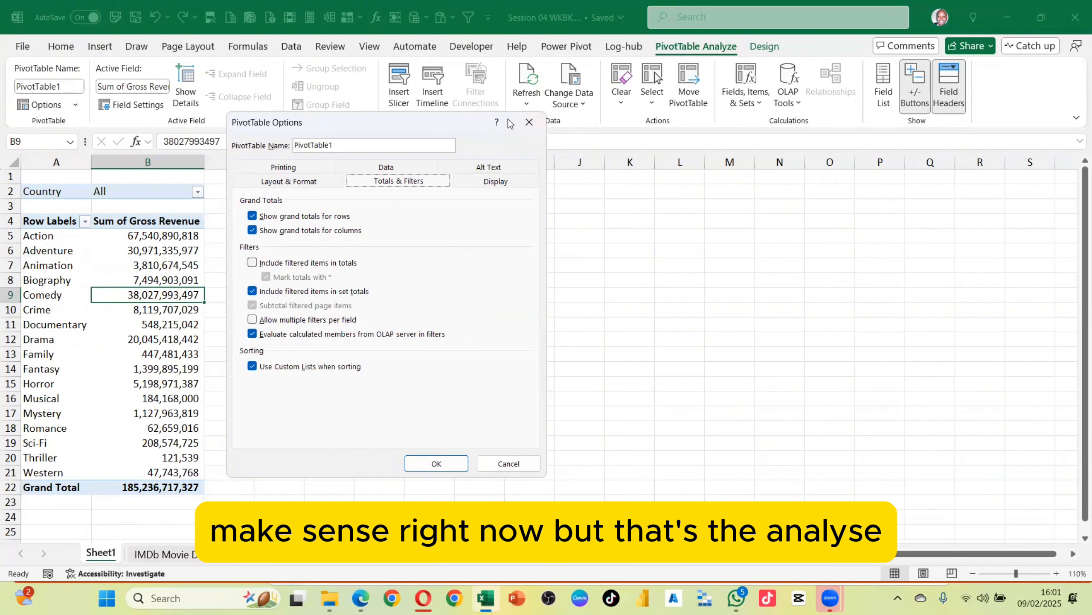
{"action": "left_click", "coordinate": [529, 122]}
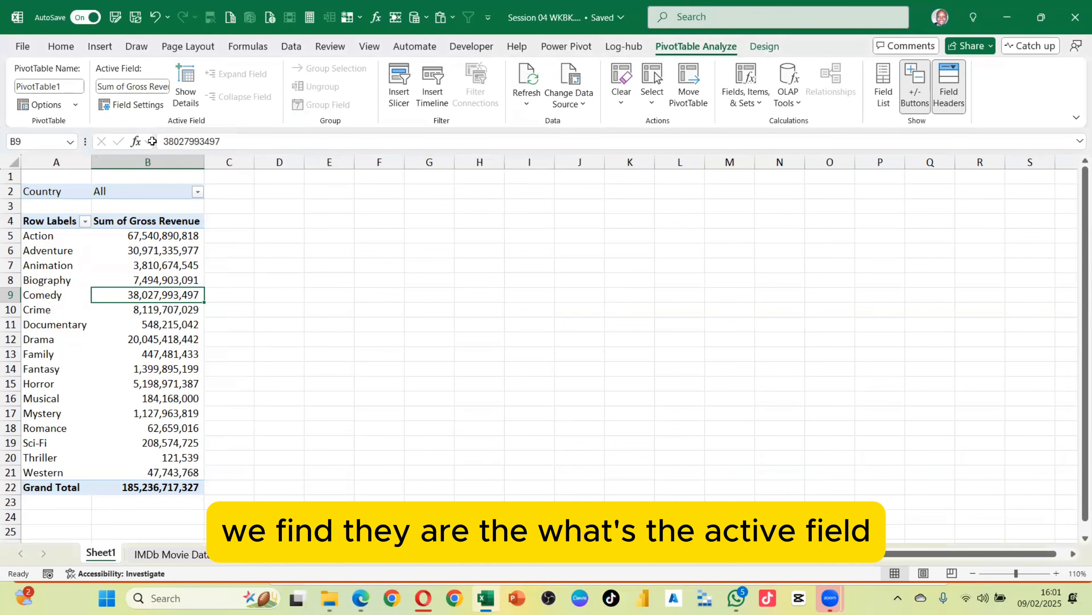
Open Field Settings for the Genre row field and inspect the subtotal choices without changing them
{"action": "left_click", "coordinate": [43, 281]}
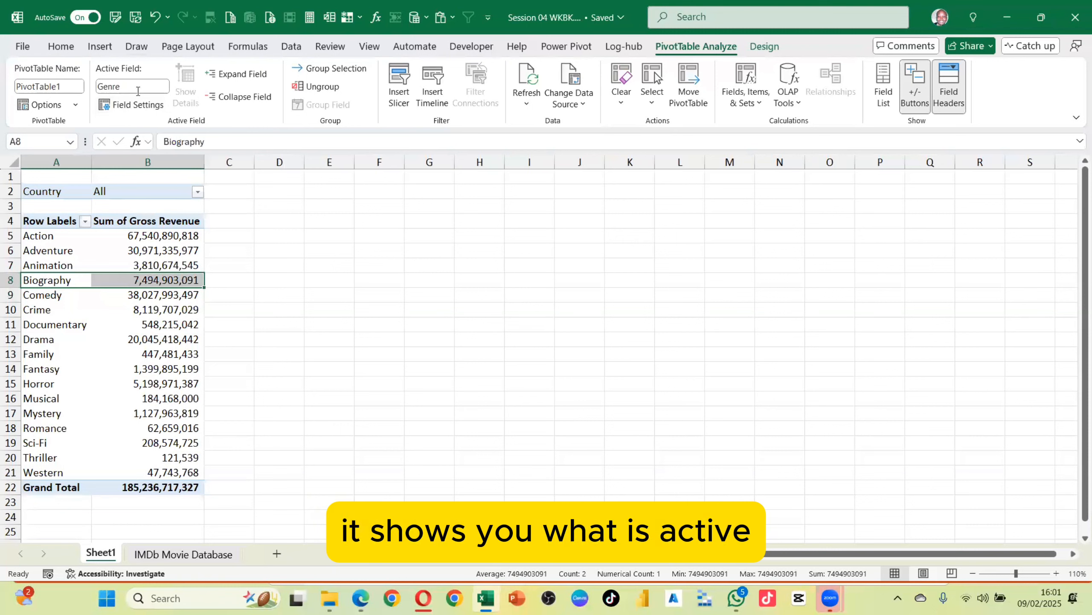
{"action": "left_click", "coordinate": [68, 278]}
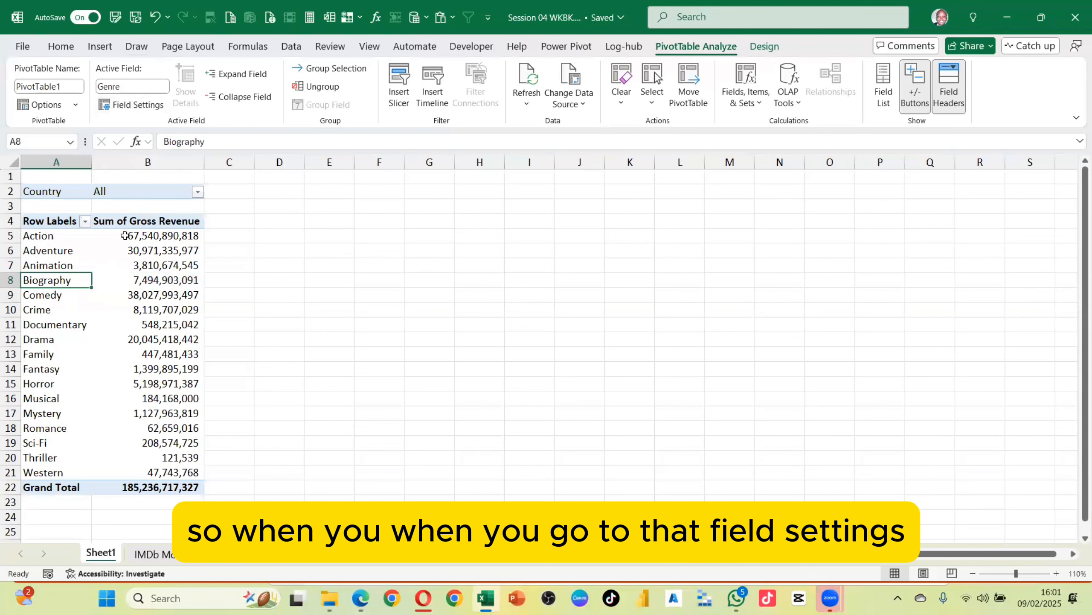
{"action": "left_click", "coordinate": [148, 107]}
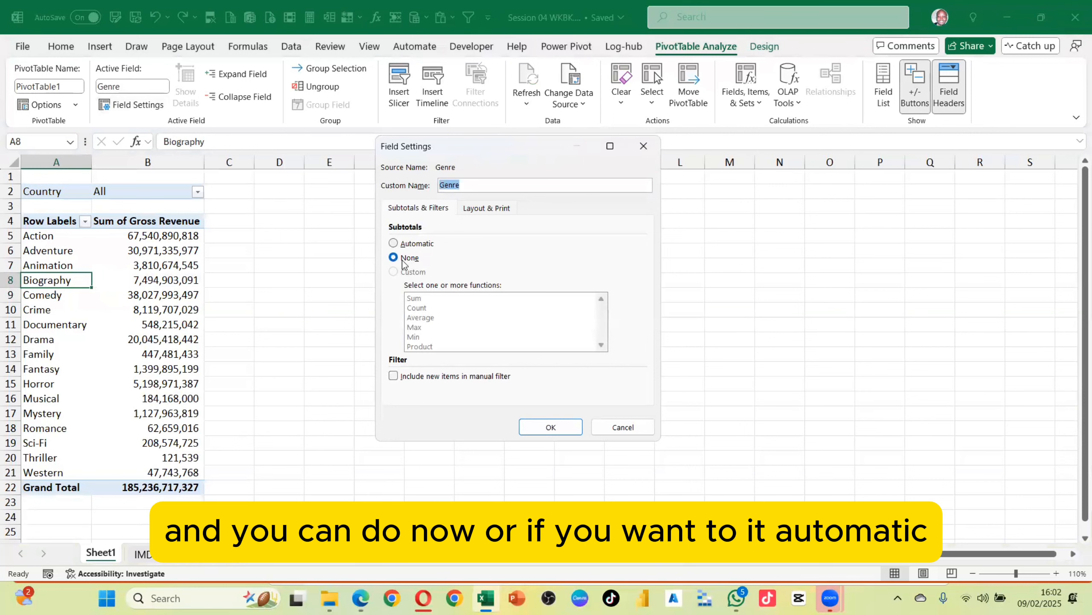
{"action": "left_click", "coordinate": [394, 243]}
{"action": "left_click", "coordinate": [394, 258]}
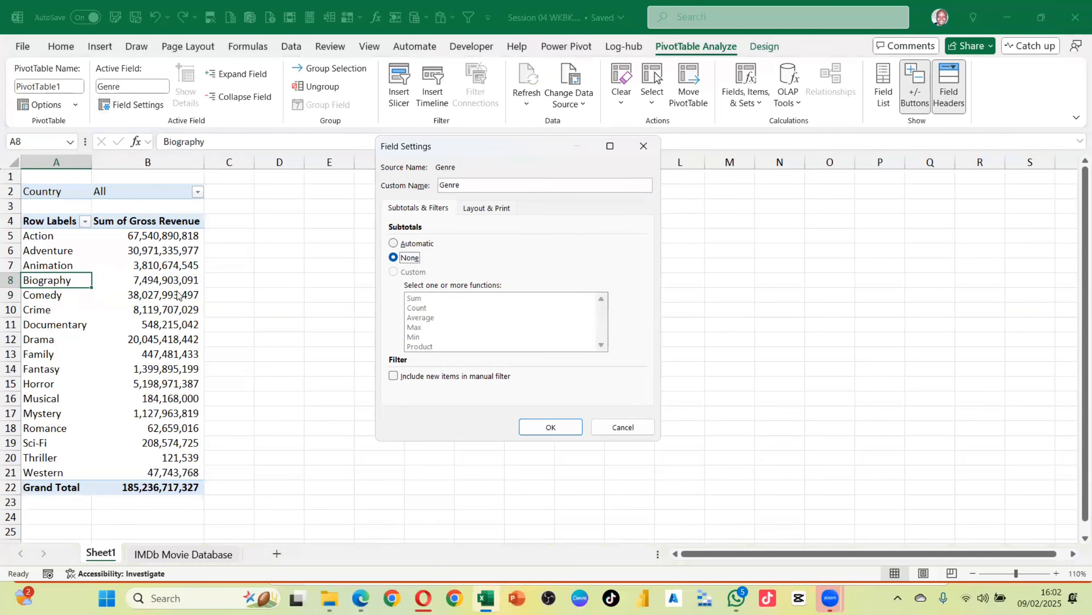
{"action": "left_click", "coordinate": [644, 145]}
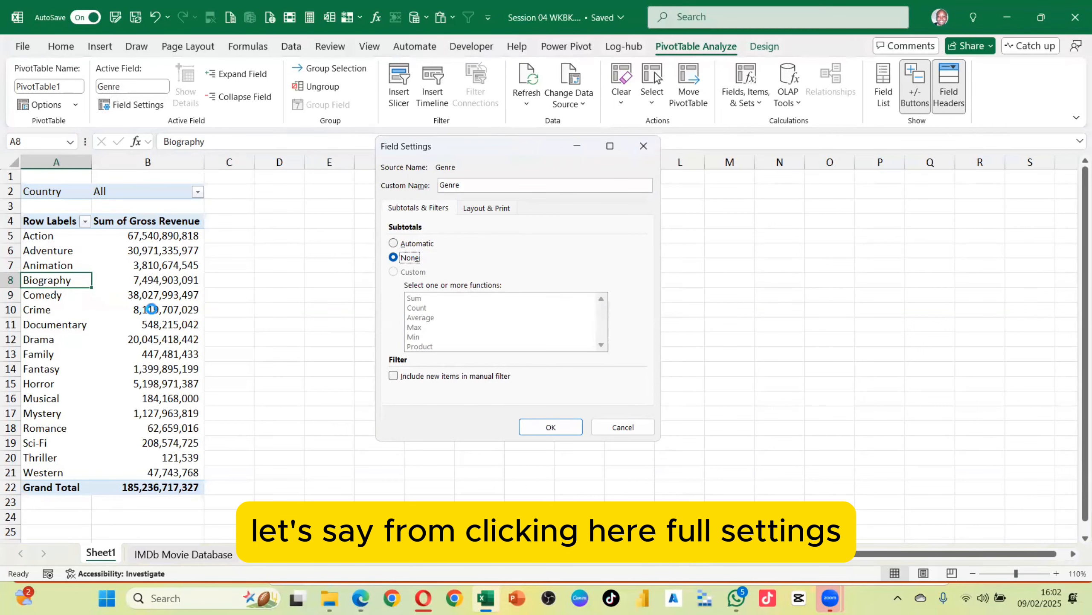
Open the Value Field Settings for Sum of Gross Revenue and cancel without changes
{"action": "left_click", "coordinate": [168, 285]}
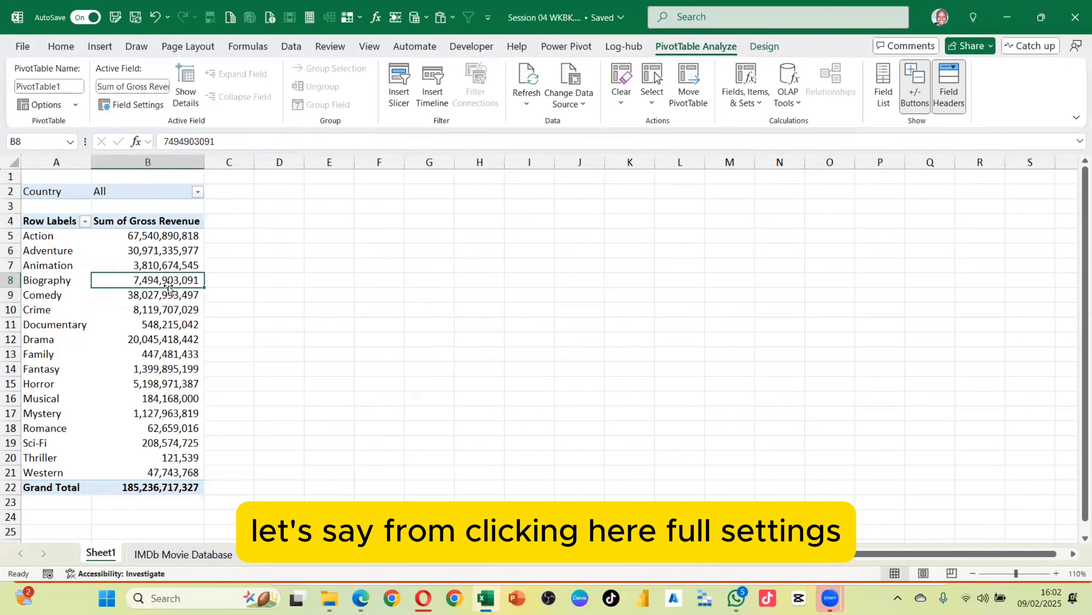
{"action": "left_click", "coordinate": [137, 105]}
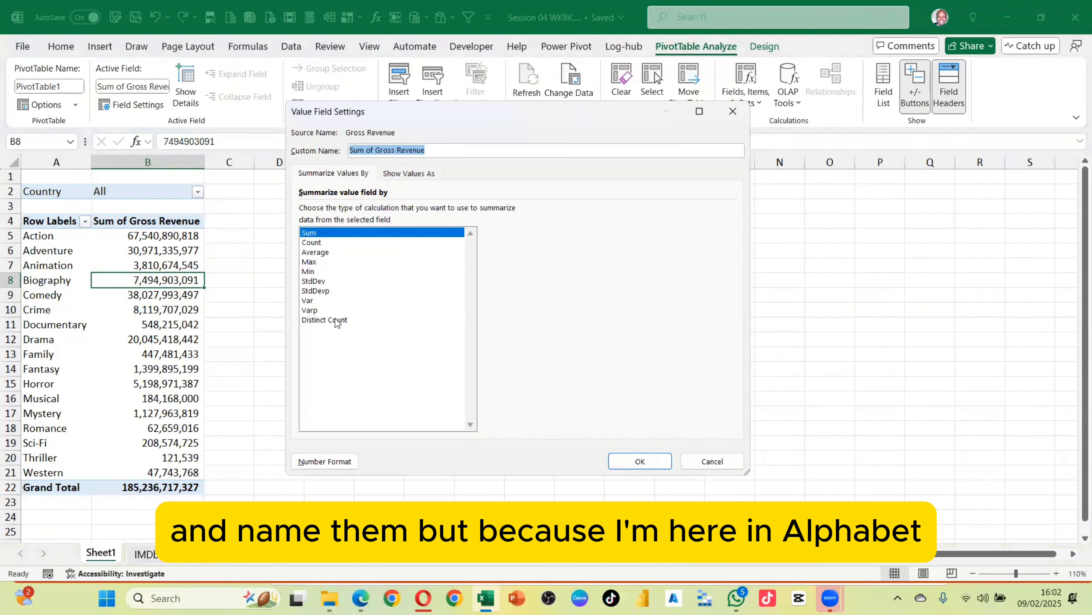
{"action": "left_click", "coordinate": [708, 461]}
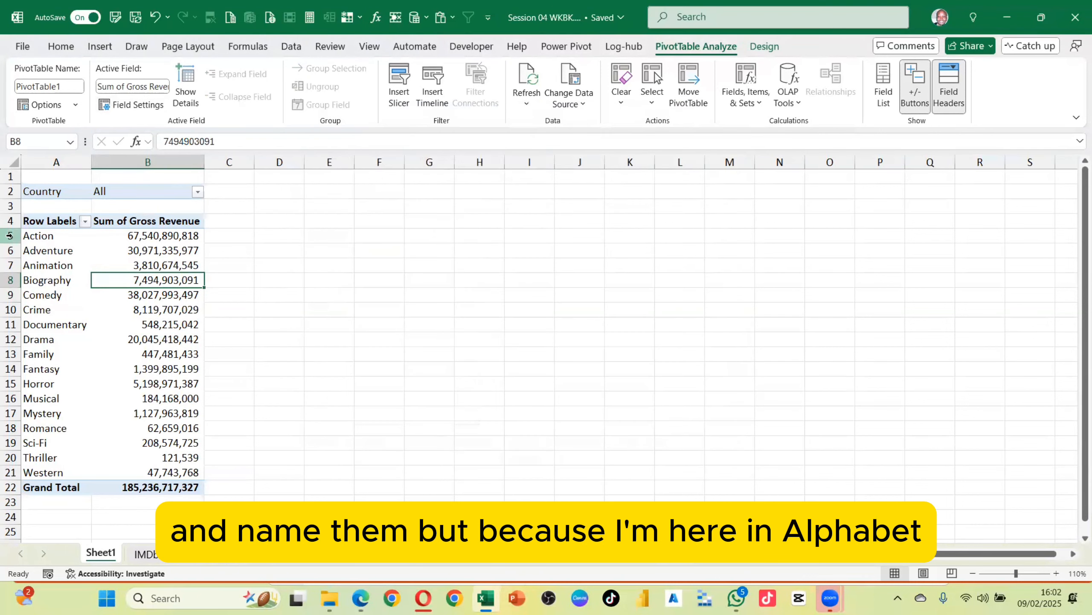
Open Field Settings for Genre, toggle Include new items in manual filter on and off, and close with OK
{"action": "left_click", "coordinate": [49, 251]}
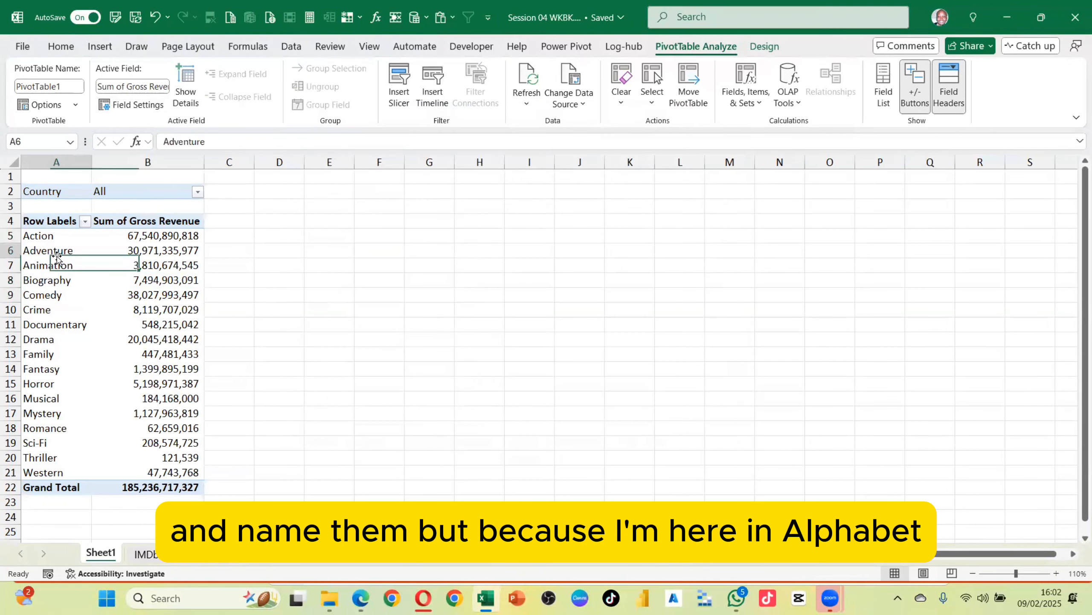
{"action": "left_click", "coordinate": [144, 104]}
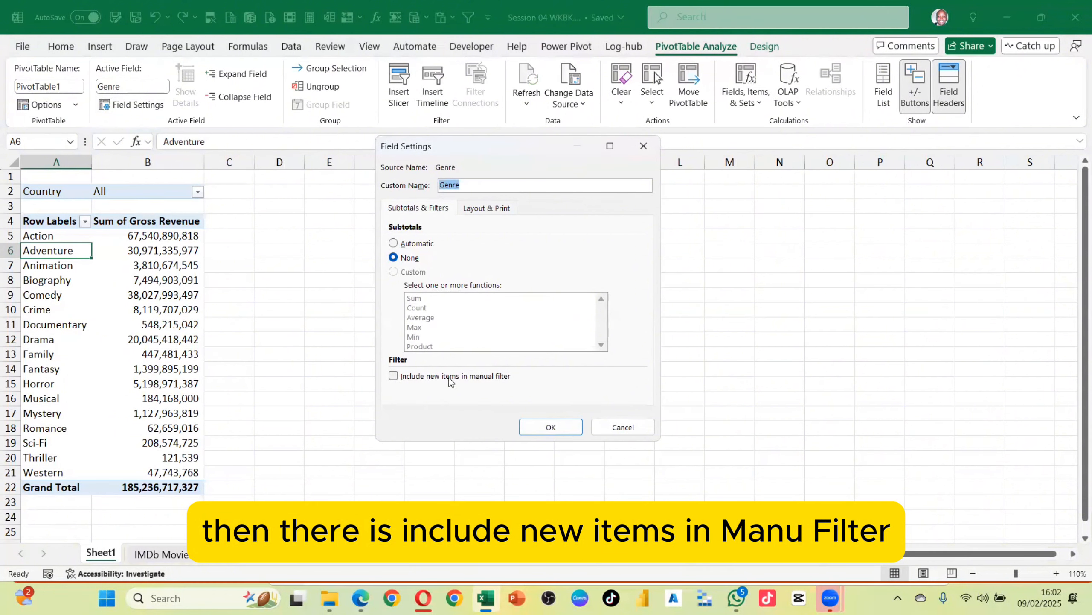
{"action": "left_click", "coordinate": [393, 376]}
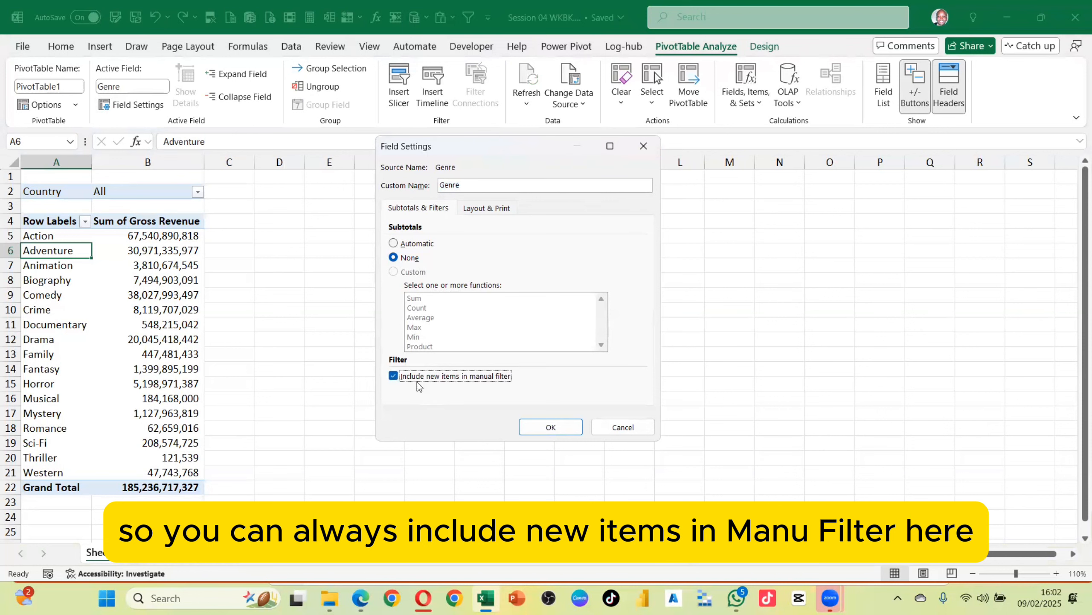
{"action": "left_click", "coordinate": [393, 375]}
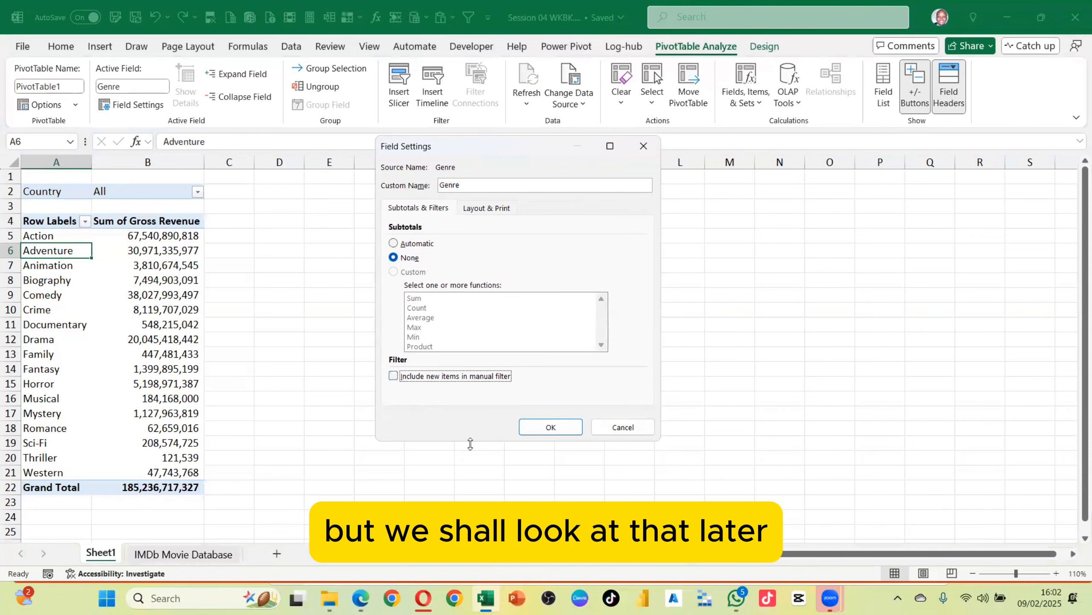
{"action": "left_click", "coordinate": [579, 431]}
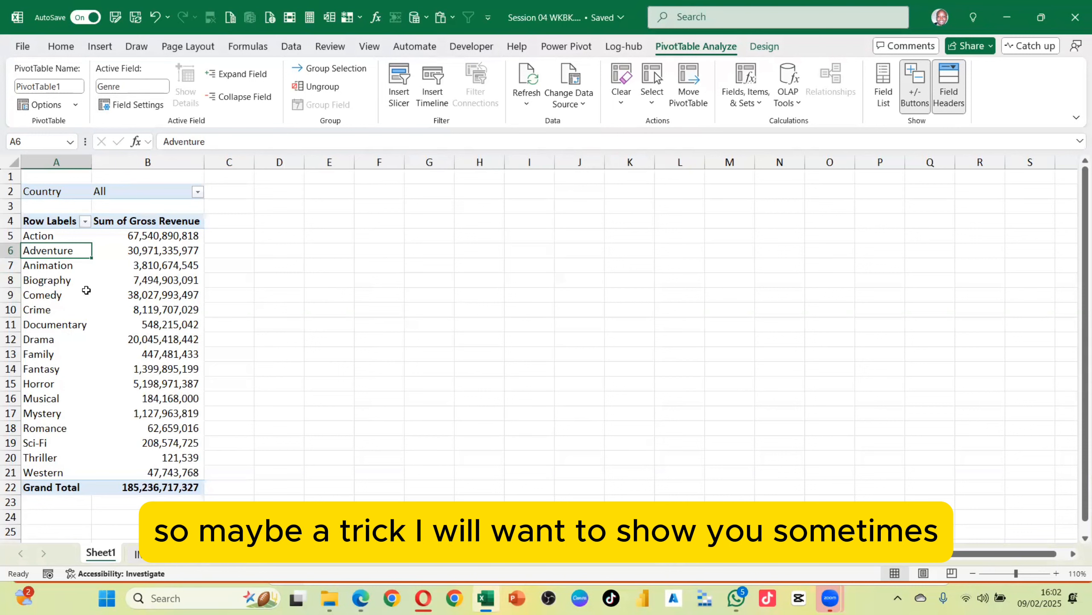
Show the PivotTable Fields pane for the pivot and move it higher up over the sheet
{"action": "left_click", "coordinate": [60, 287]}
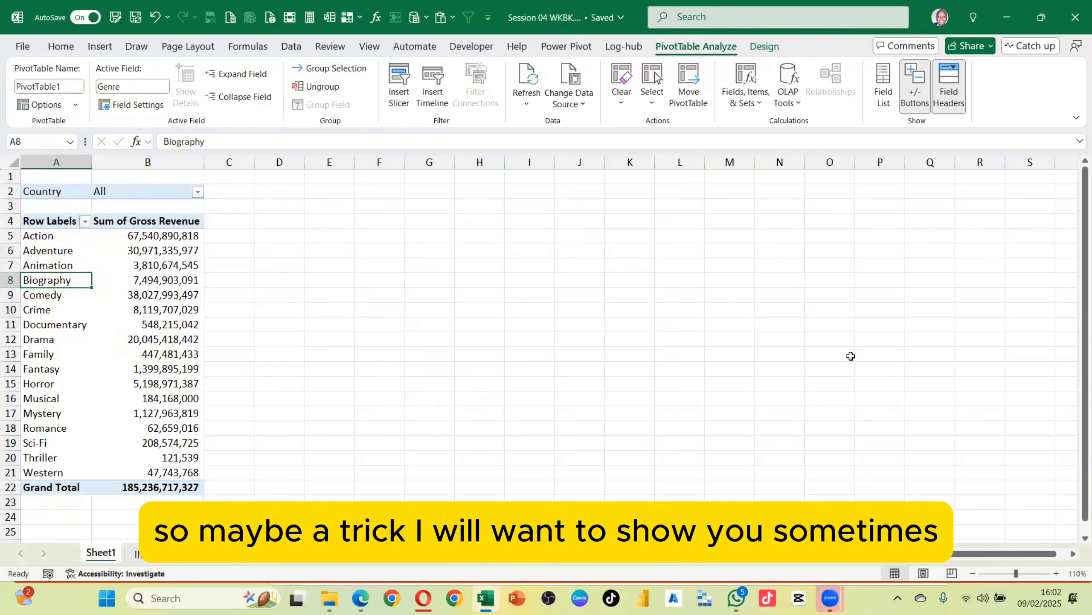
{"action": "left_click", "coordinate": [884, 86]}
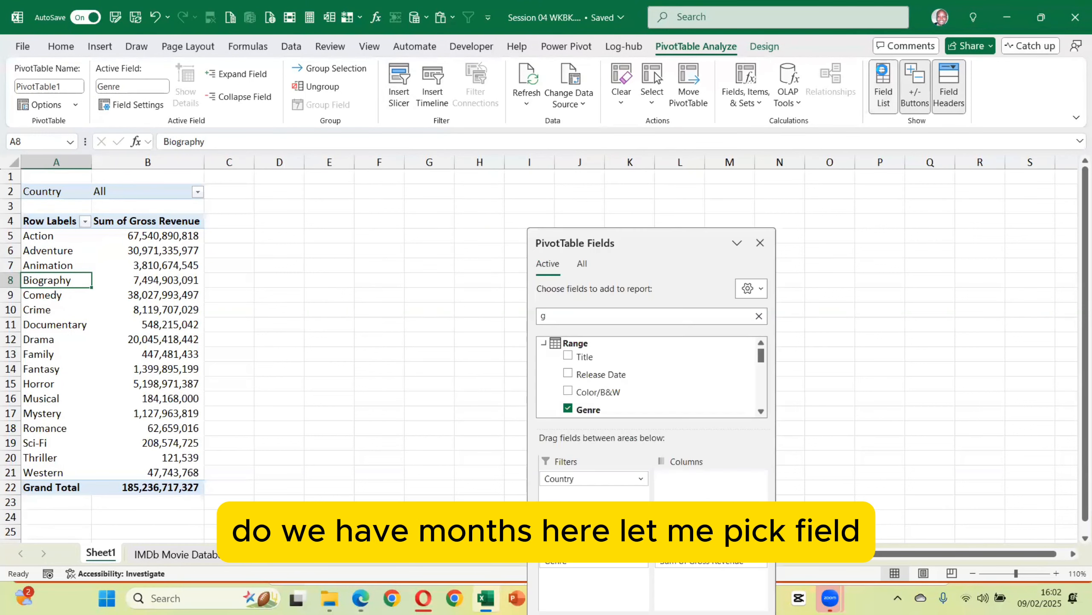
{"action": "left_click", "coordinate": [645, 225]}
{"action": "left_click", "coordinate": [643, 237]}
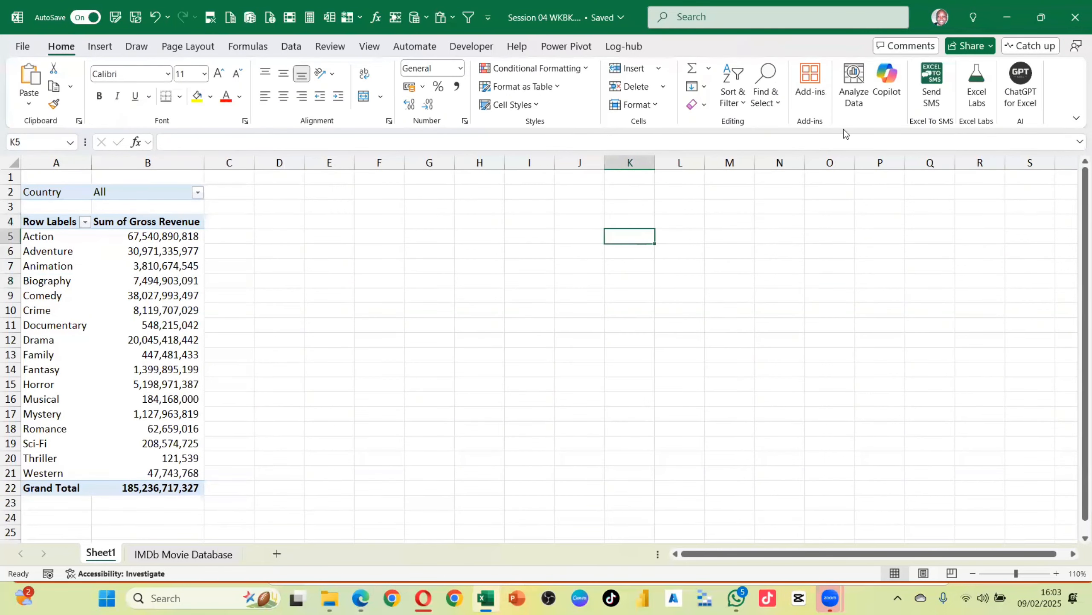
{"action": "left_click", "coordinate": [164, 267]}
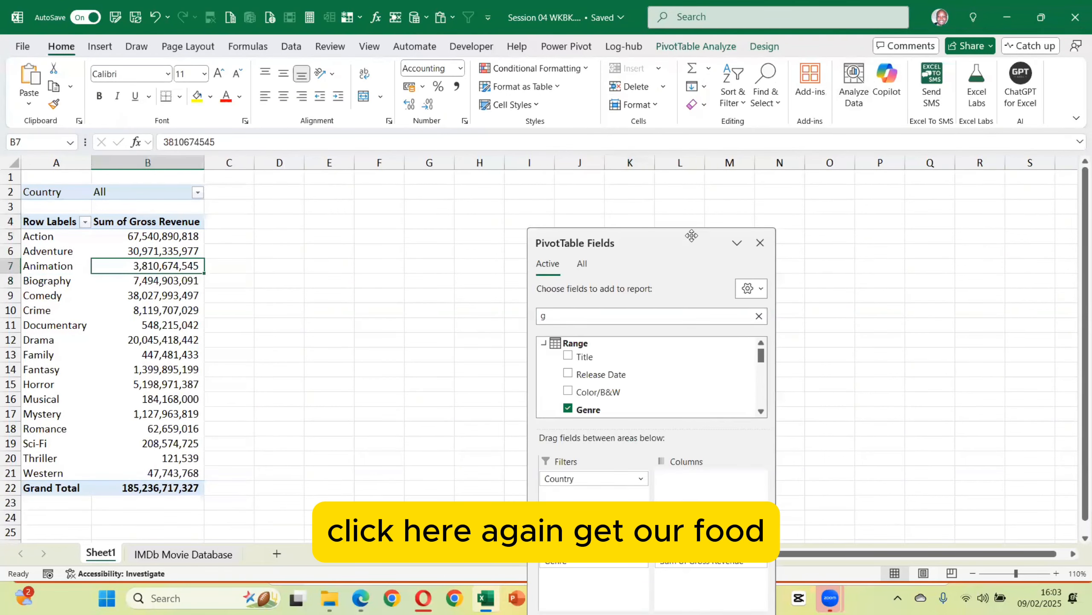
{"action": "left_click_drag", "start_coordinate": [690, 235], "coordinate": [663, 88]}
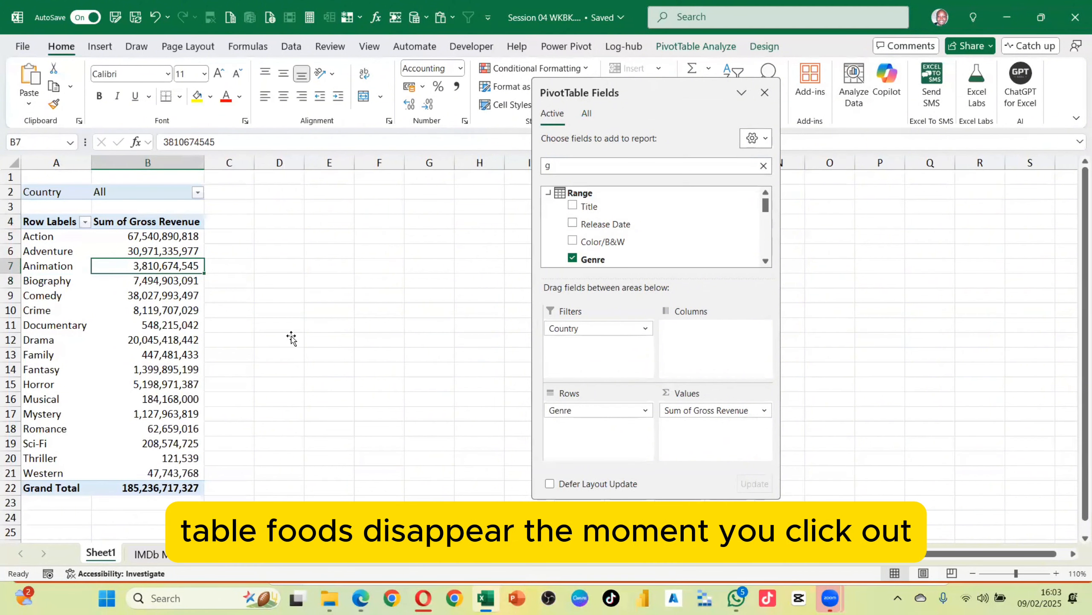
Clear the field search and add Release Date to the Rows area
{"action": "left_click", "coordinate": [567, 167]}
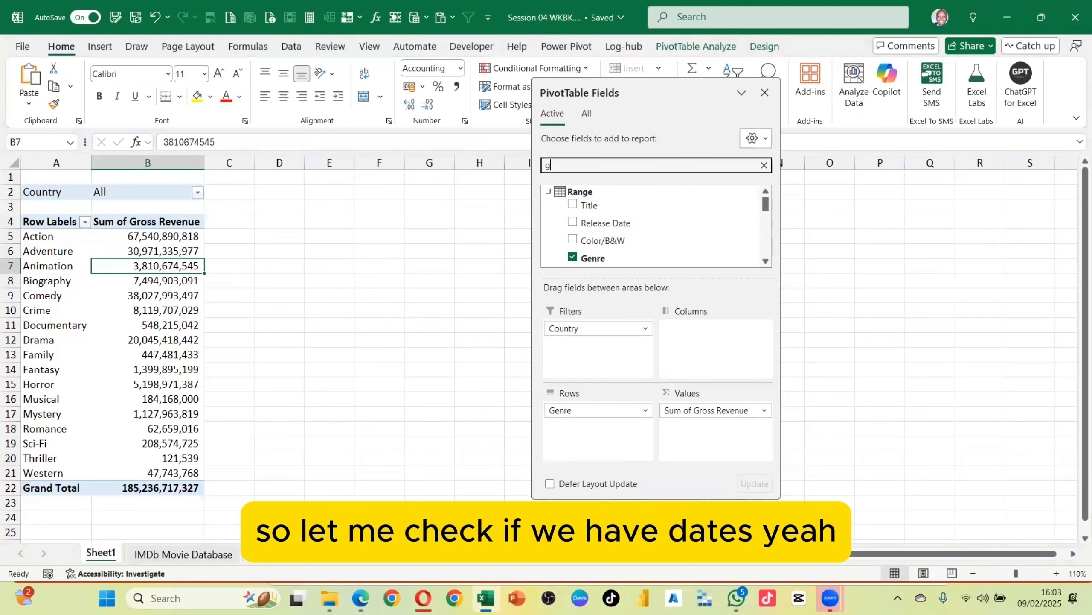
{"action": "key", "text": "BackSpace"}
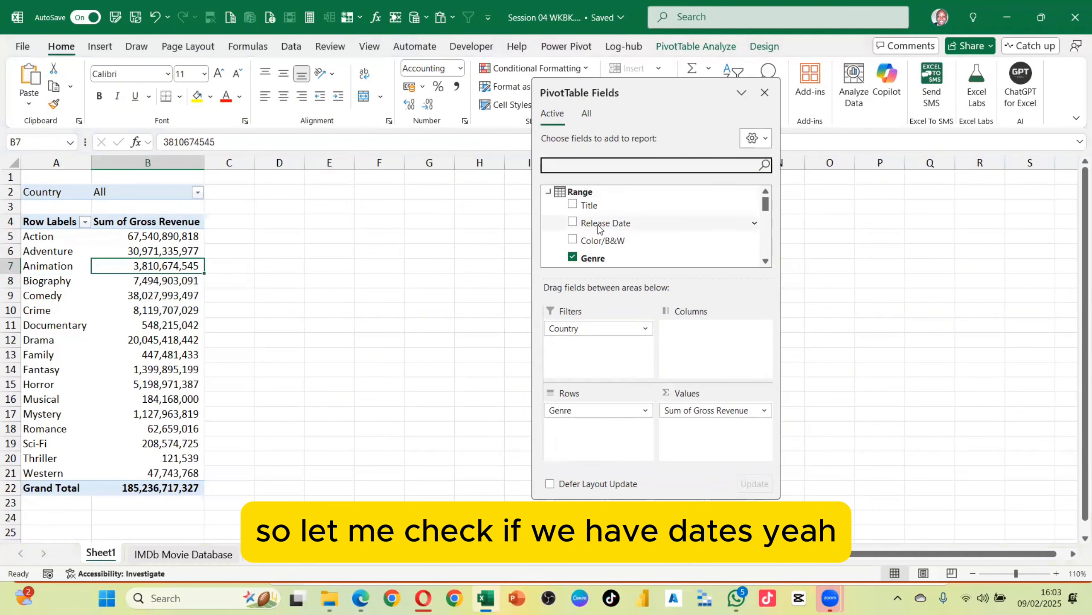
{"action": "left_click_drag", "start_coordinate": [599, 227], "coordinate": [435, 241]}
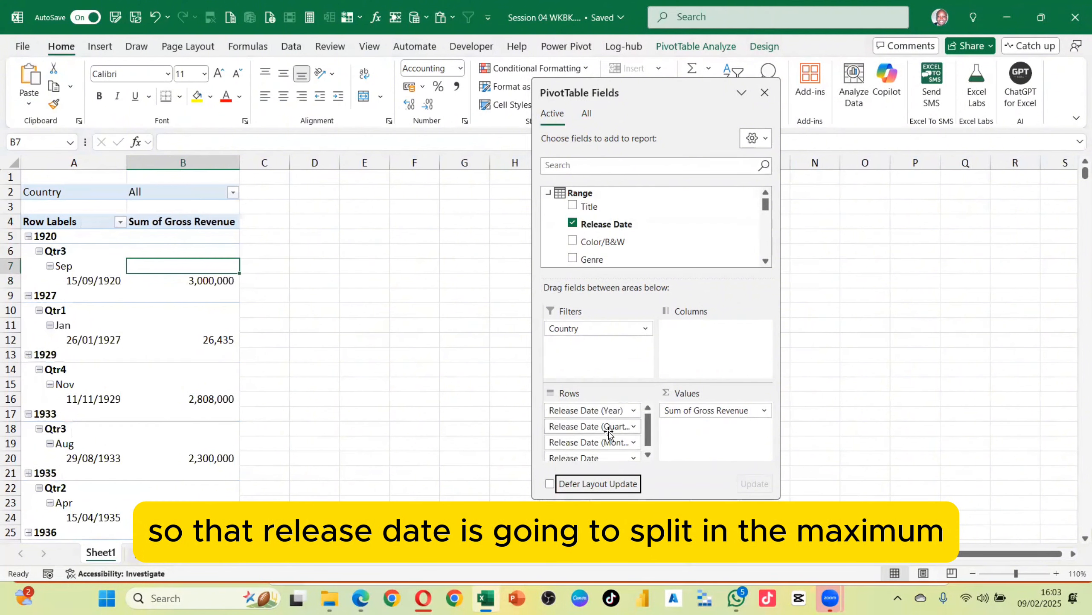
Move Release Date (Year) into Filters and Release Date (Quarter) into Columns
{"action": "scroll", "coordinate": [608, 430], "scroll_direction": "down", "scroll_amount": 1}
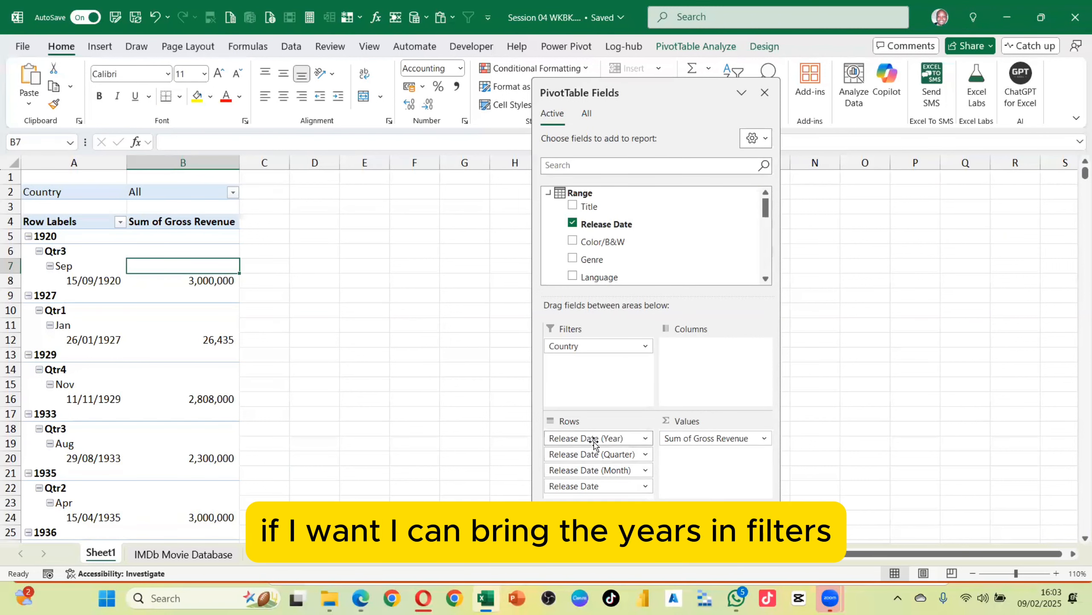
{"action": "left_click_drag", "start_coordinate": [594, 442], "coordinate": [597, 376]}
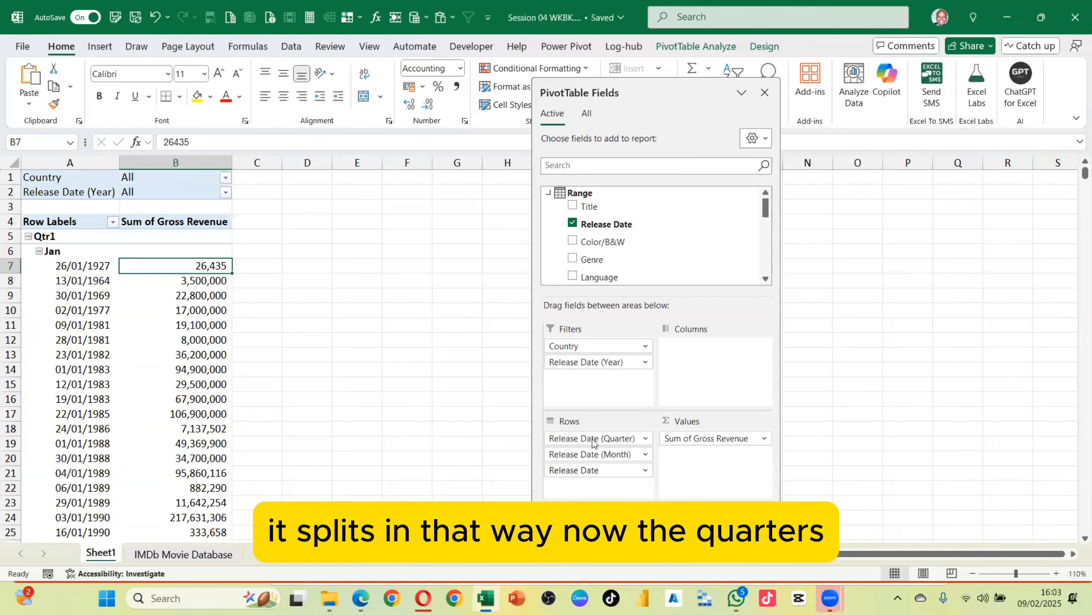
{"action": "left_click_drag", "start_coordinate": [589, 443], "coordinate": [716, 366]}
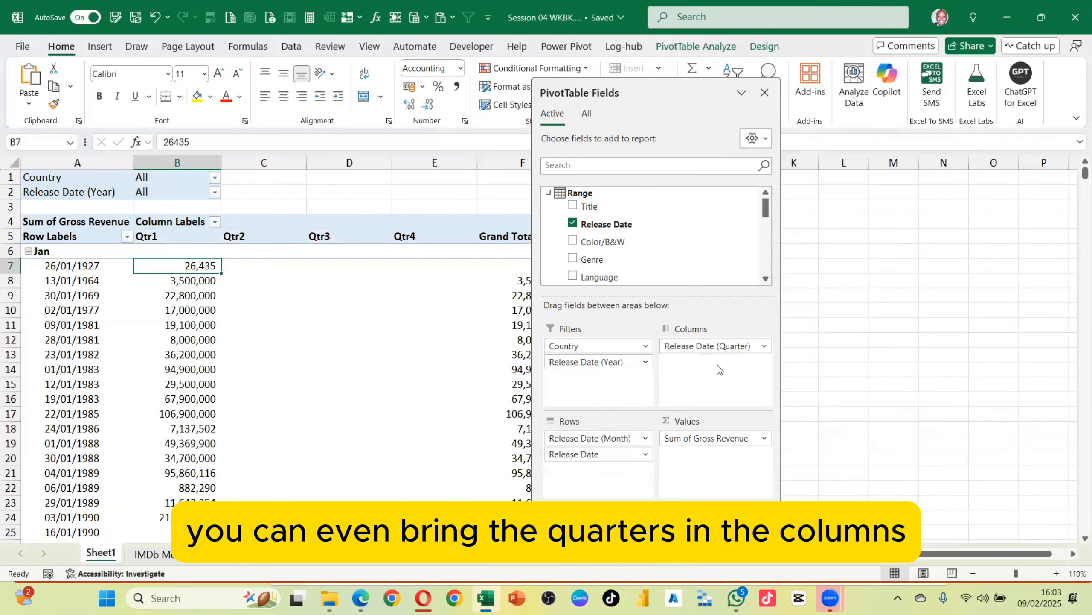
Remove the daily Release Date field from Rows and the Quarter field from Columns
{"action": "left_click_drag", "start_coordinate": [583, 454], "coordinate": [476, 440]}
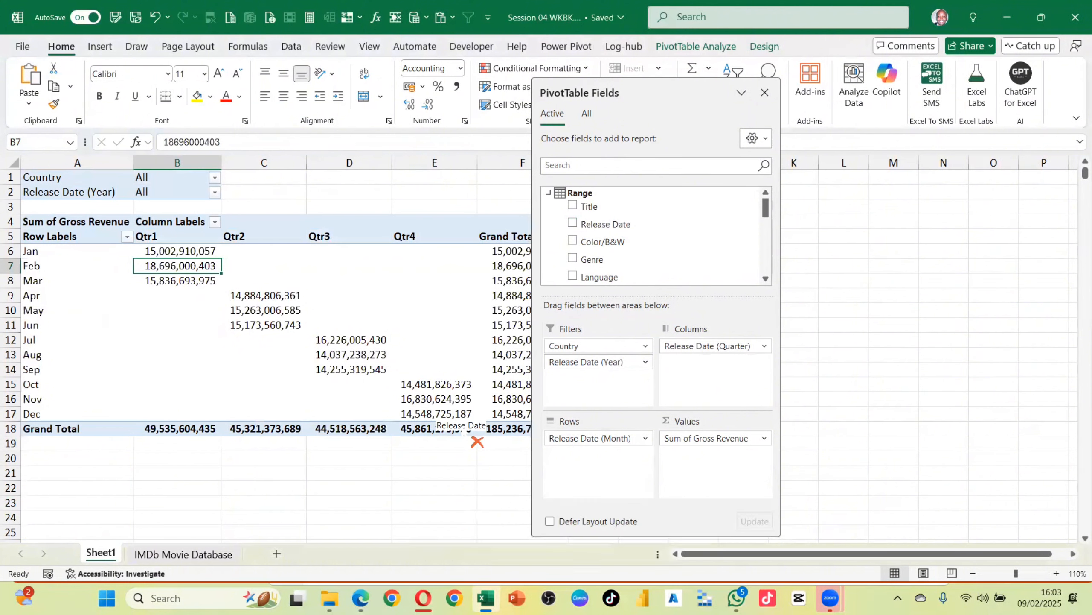
{"action": "left_click_drag", "start_coordinate": [843, 102], "coordinate": [844, 105]}
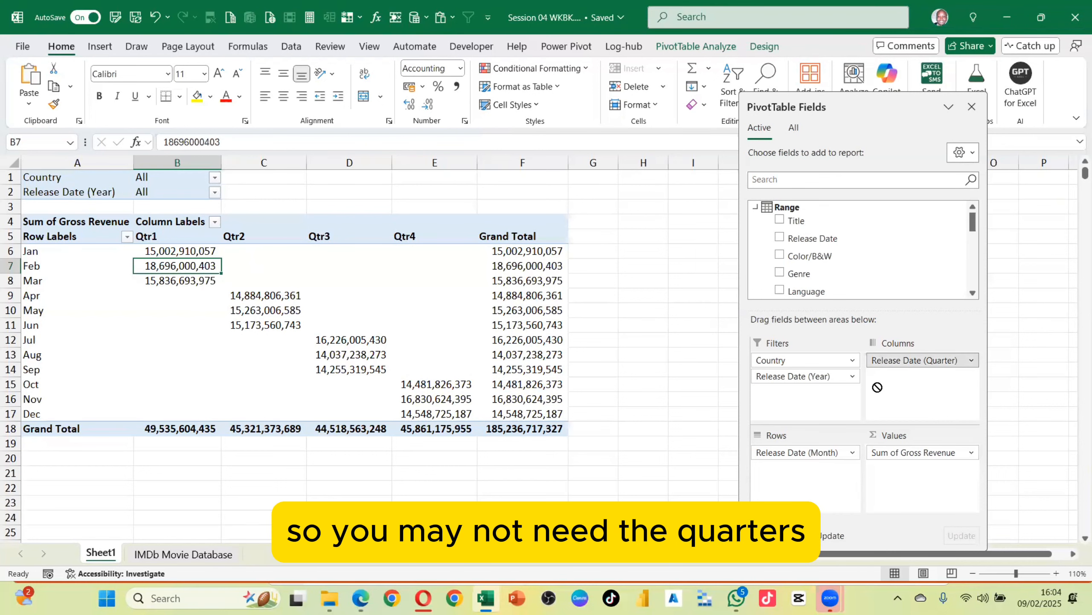
{"action": "left_click_drag", "start_coordinate": [923, 360], "coordinate": [695, 257]}
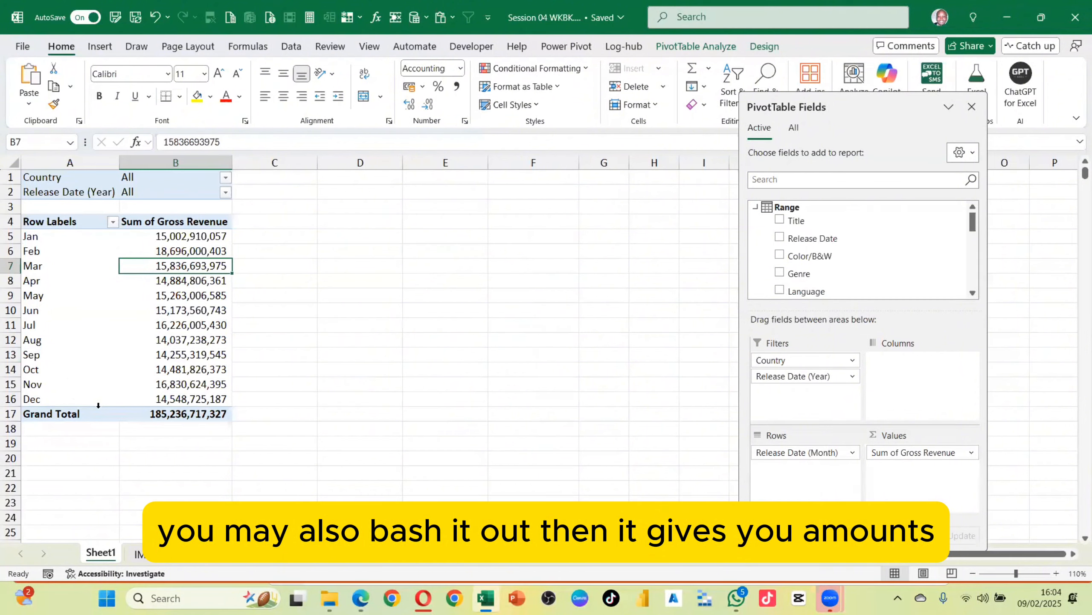
Inspect the source data's Release Date column and the generated date fields in the PivotTable Fields list
{"action": "left_click", "coordinate": [170, 555]}
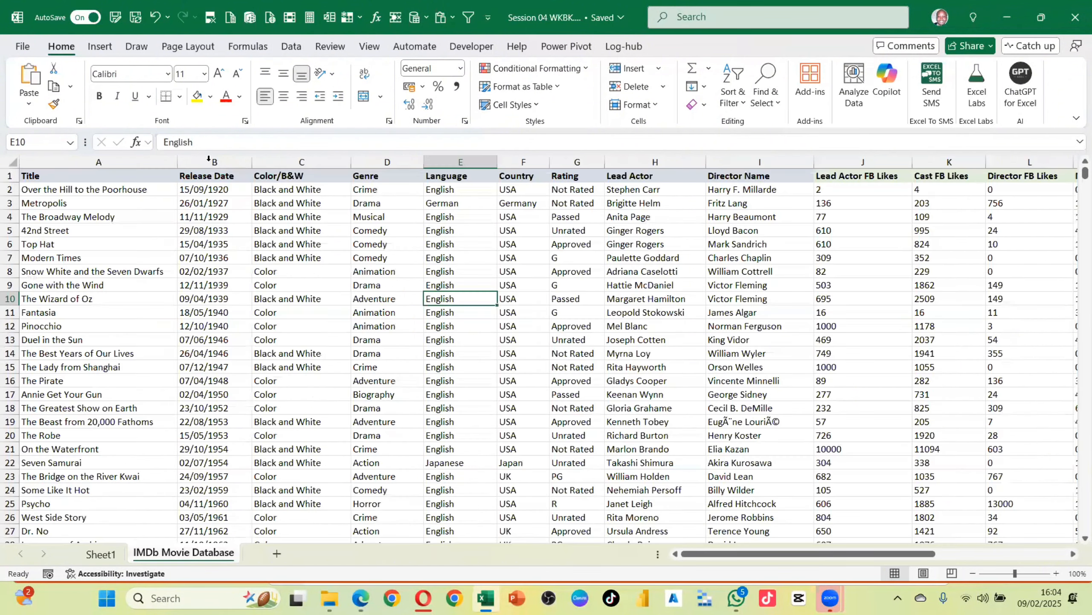
{"action": "left_click", "coordinate": [209, 158]}
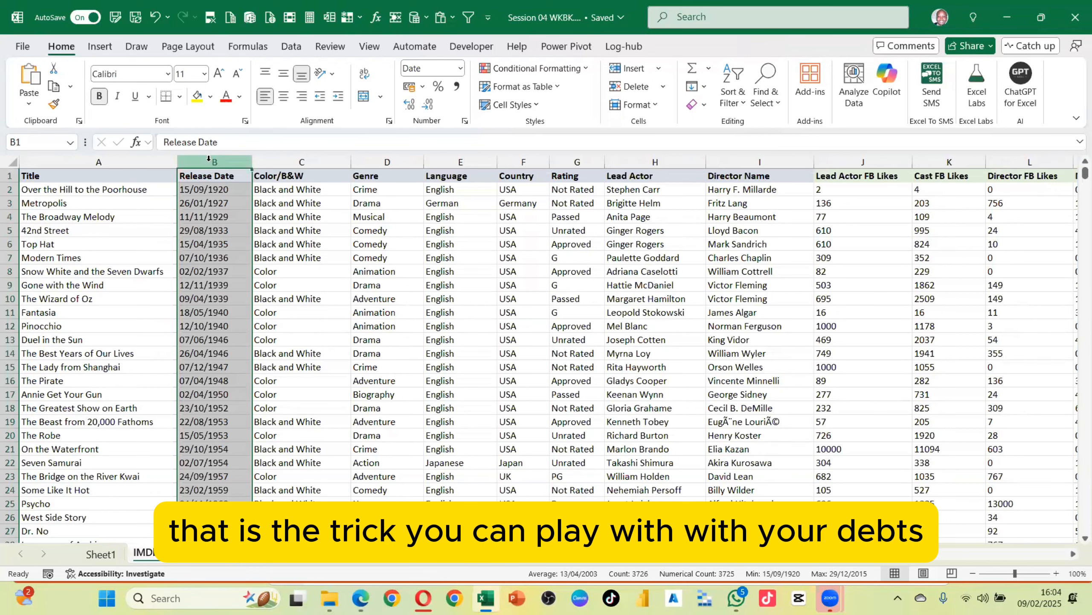
{"action": "left_click", "coordinate": [100, 558]}
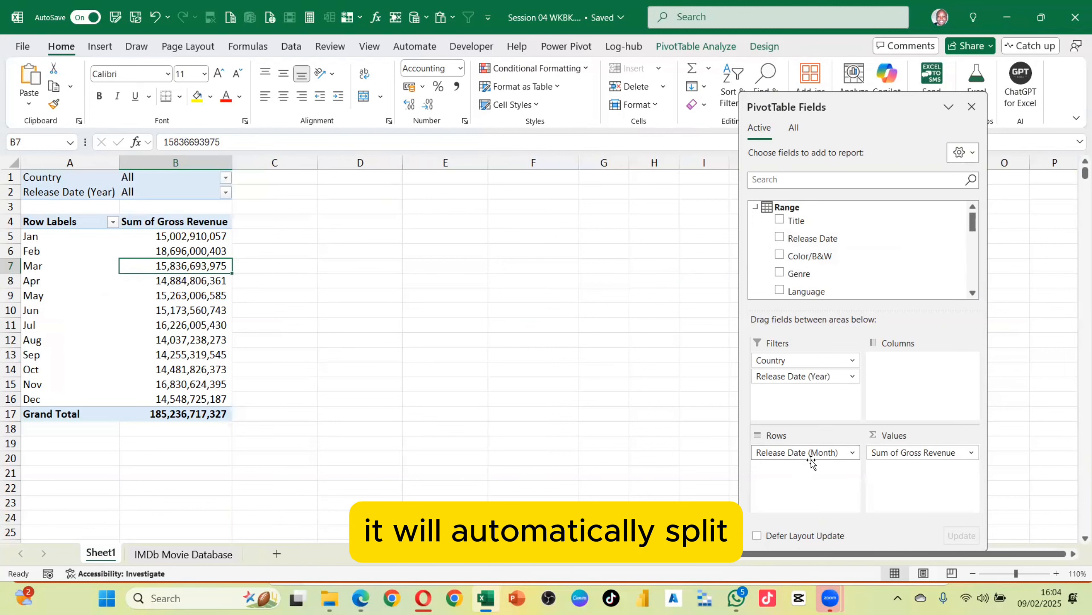
{"action": "scroll", "coordinate": [809, 247], "scroll_direction": "down", "scroll_amount": 3}
{"action": "scroll", "coordinate": [810, 248], "scroll_direction": "down", "scroll_amount": 1}
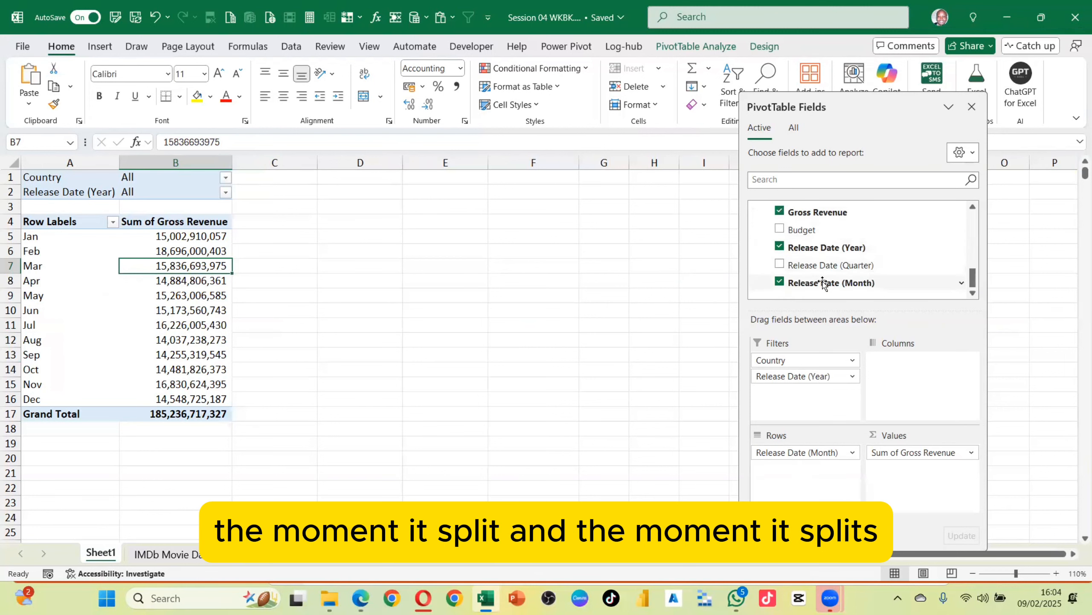
{"action": "scroll", "coordinate": [823, 284], "scroll_direction": "up", "scroll_amount": 1}
{"action": "scroll", "coordinate": [823, 284], "scroll_direction": "down", "scroll_amount": 1}
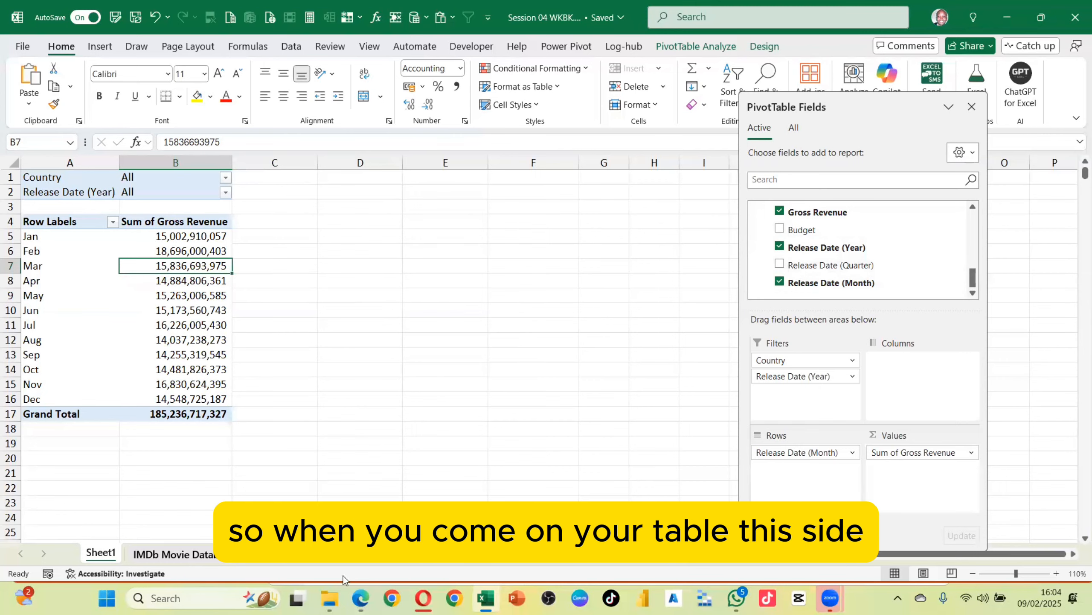
Scroll through the source table's columns to check for year, quarter or month columns
{"action": "left_click", "coordinate": [172, 554]}
{"action": "left_click_drag", "start_coordinate": [739, 554], "coordinate": [871, 554]}
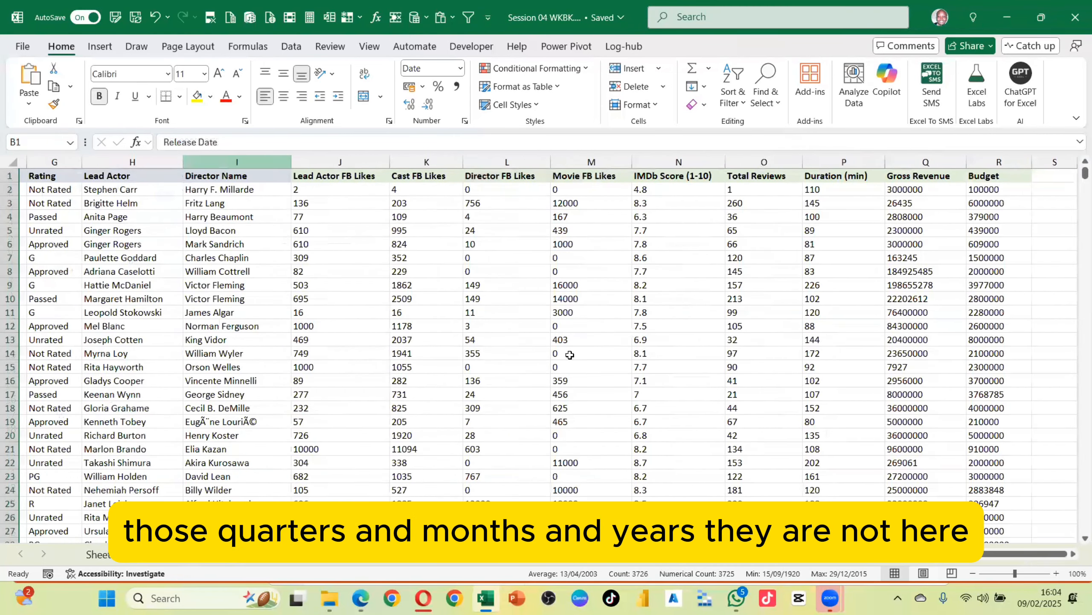
{"action": "left_click_drag", "start_coordinate": [844, 554], "coordinate": [732, 554]}
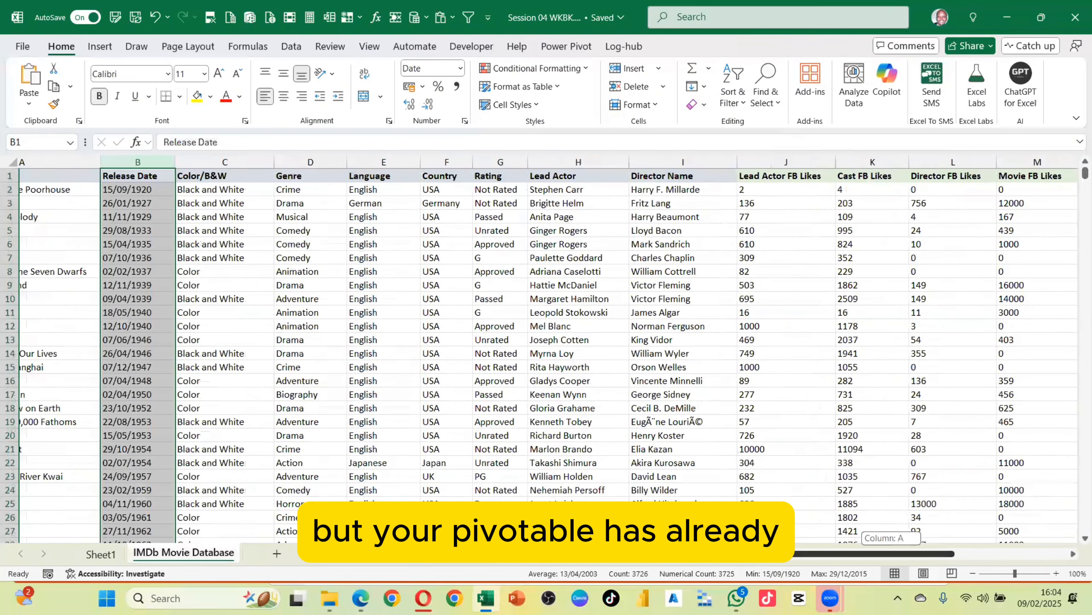
{"action": "left_click", "coordinate": [117, 555]}
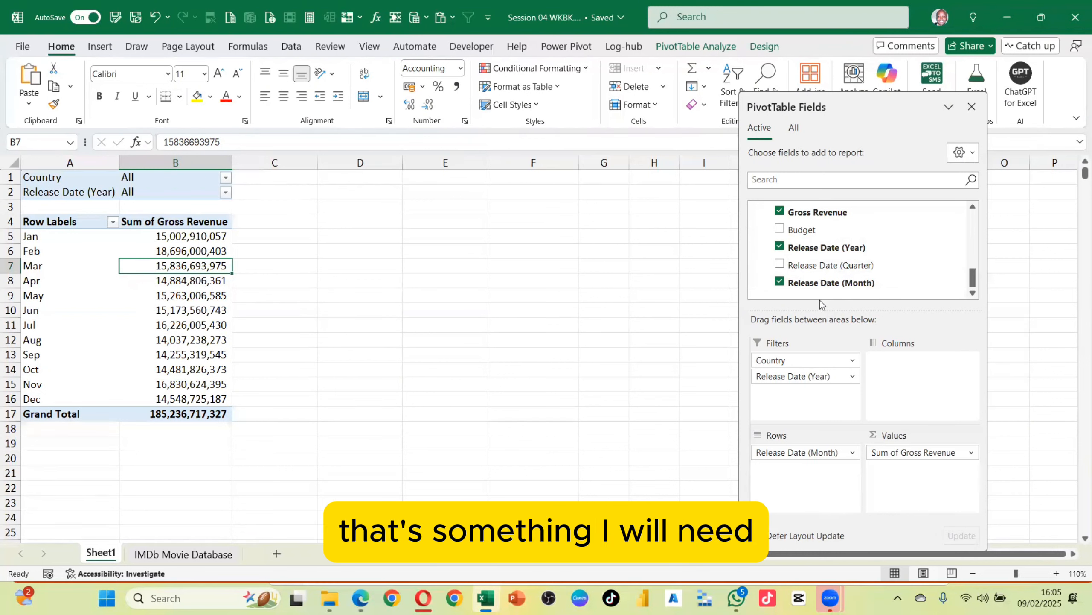
Add a new column header Year in cell S1 of the IMDb Movie Database sheet
{"action": "left_click", "coordinate": [163, 555]}
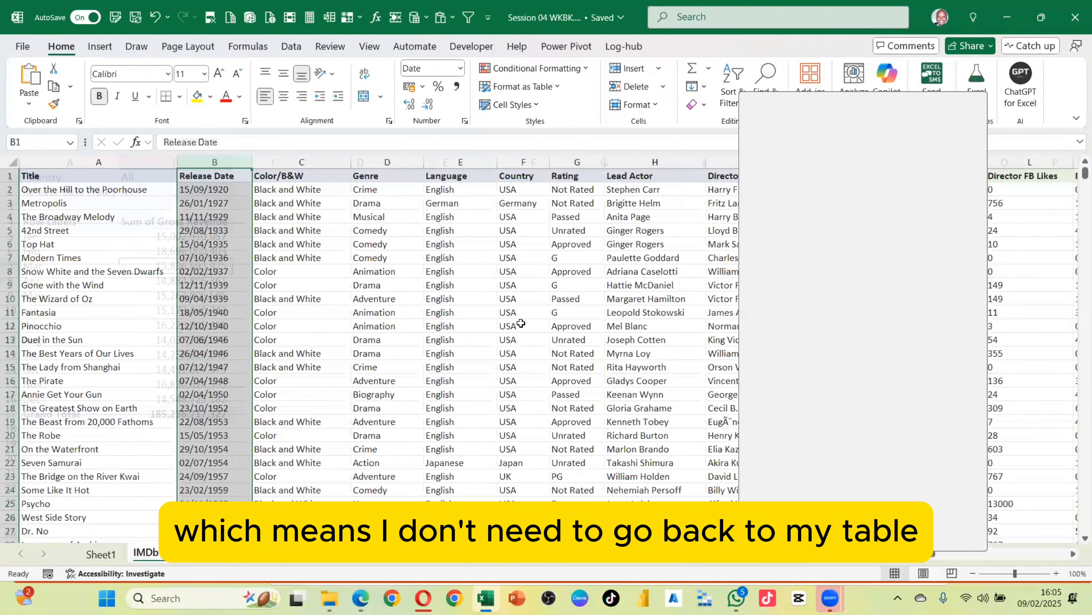
{"action": "scroll", "coordinate": [522, 323], "scroll_direction": "right", "scroll_amount": 5}
{"action": "left_click", "coordinate": [859, 176]}
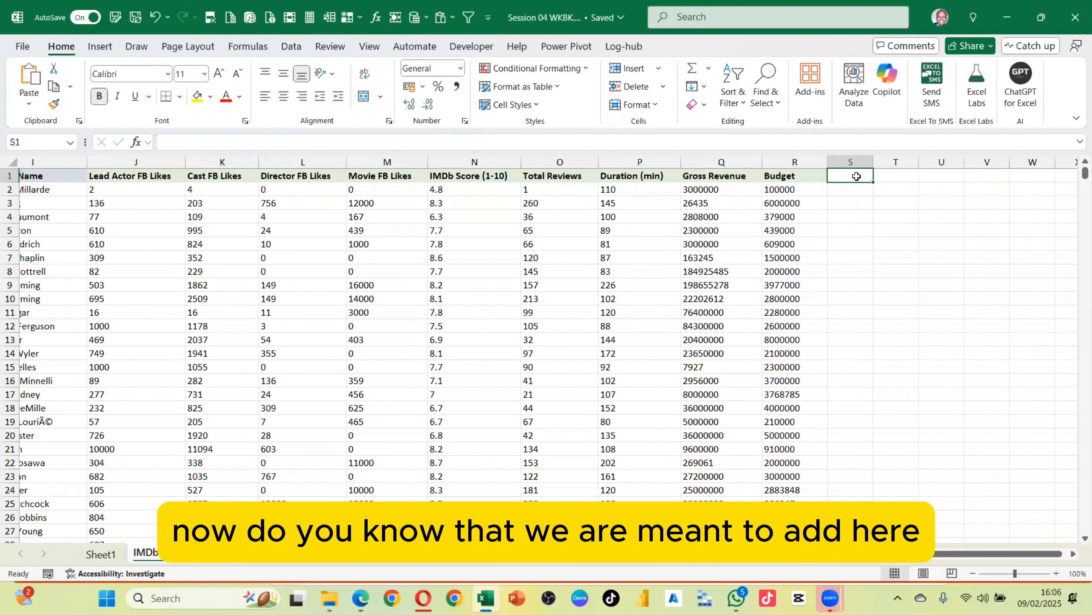
{"action": "type", "text": "Year"}
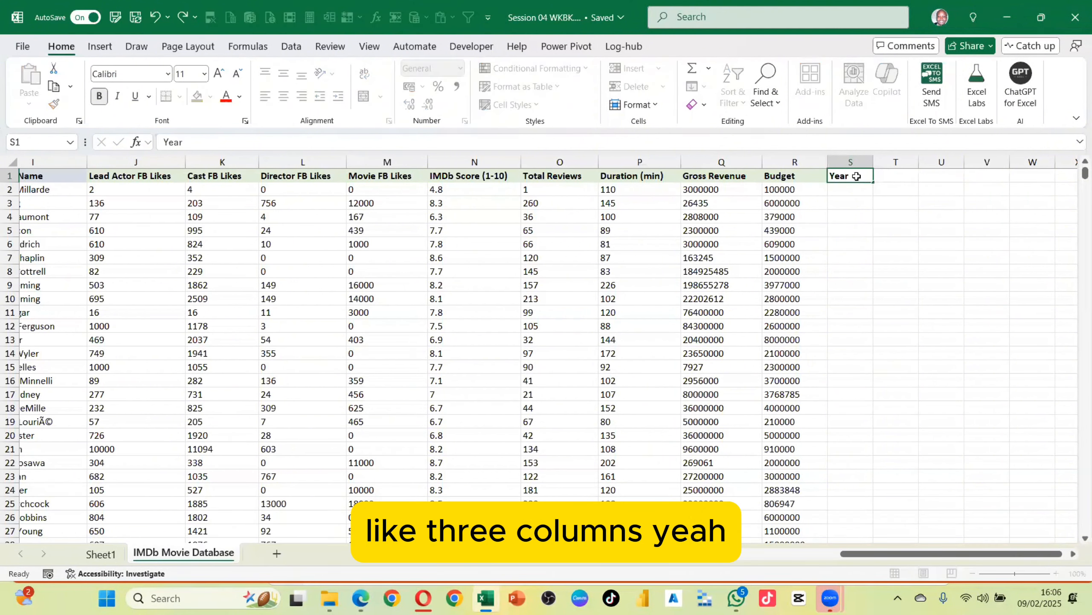
{"action": "scroll", "coordinate": [857, 176], "scroll_direction": "down", "scroll_amount": 9}
{"action": "left_click", "coordinate": [857, 176]}
{"action": "scroll", "coordinate": [857, 176], "scroll_direction": "up", "scroll_amount": 9}
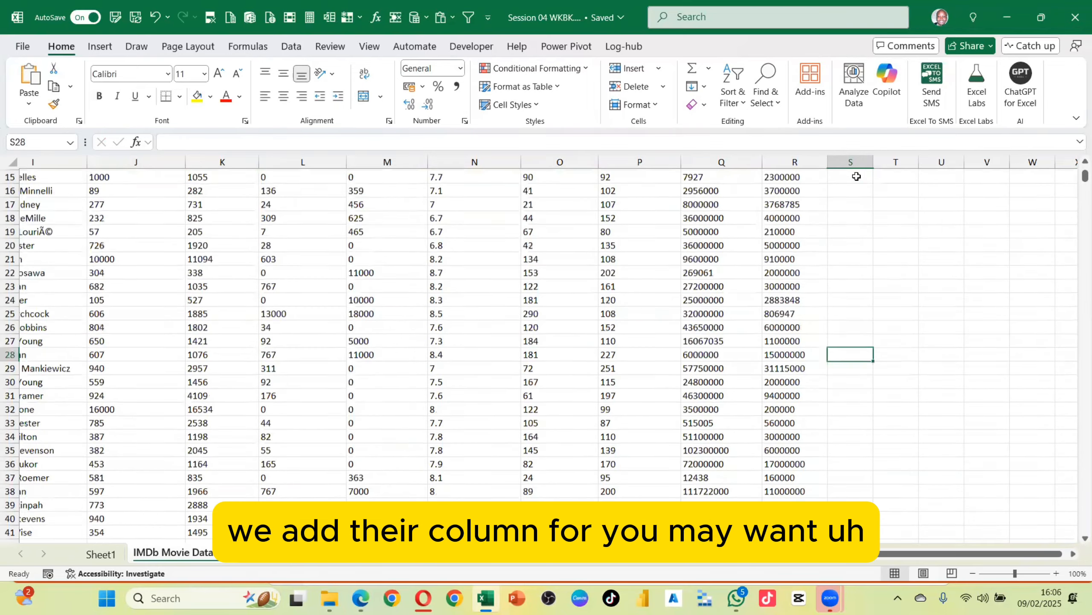
{"action": "left_click", "coordinate": [857, 176]}
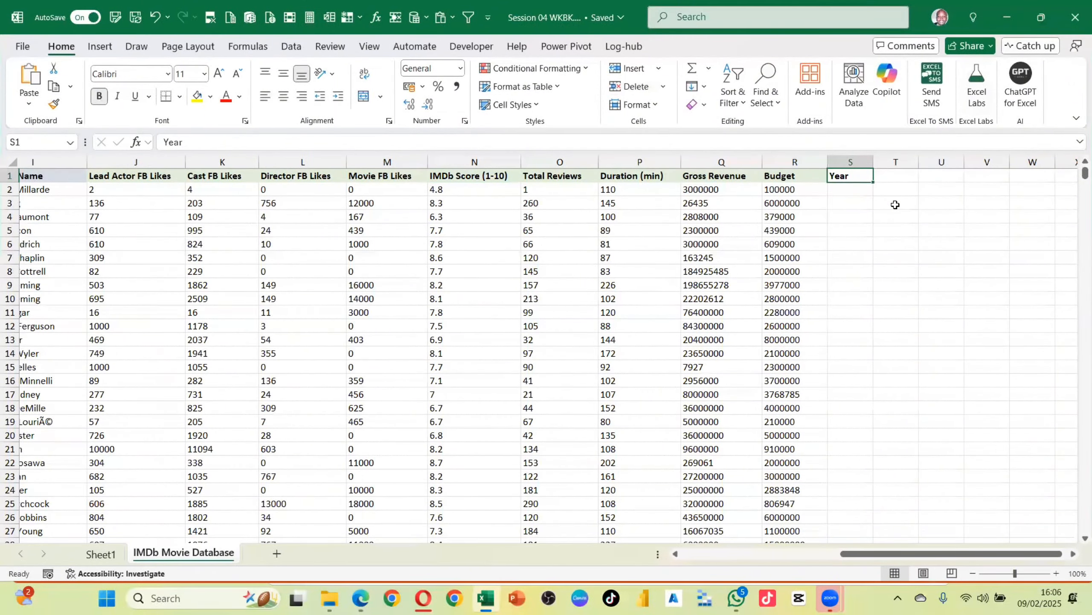
Add column headers months in T1 and Quarter in U1 beside the Year header
{"action": "key", "text": "Right"}
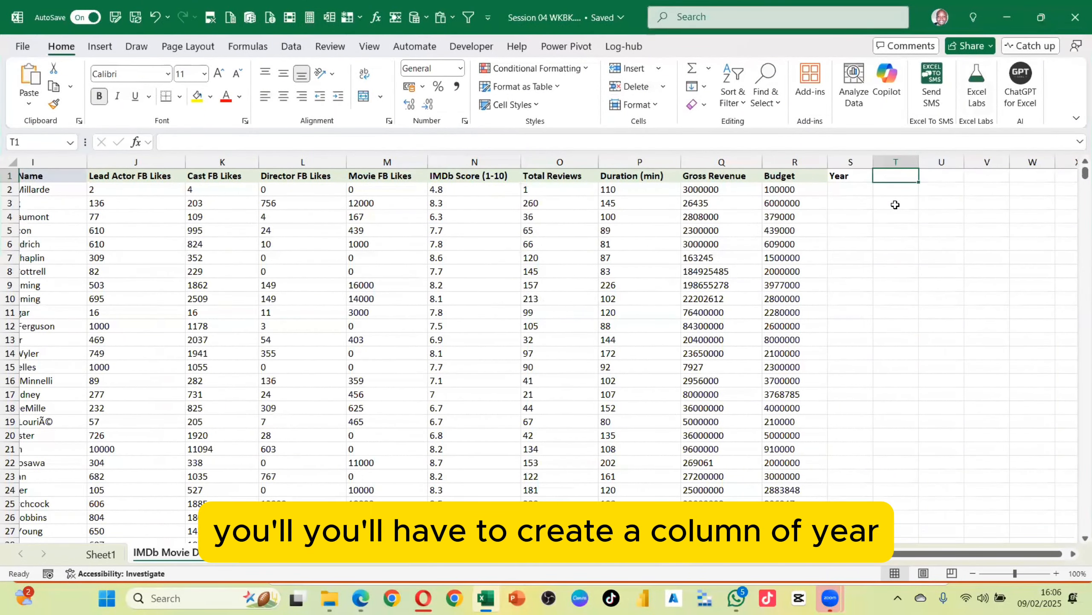
{"action": "type", "text": "months"}
{"action": "key", "text": "Right"}
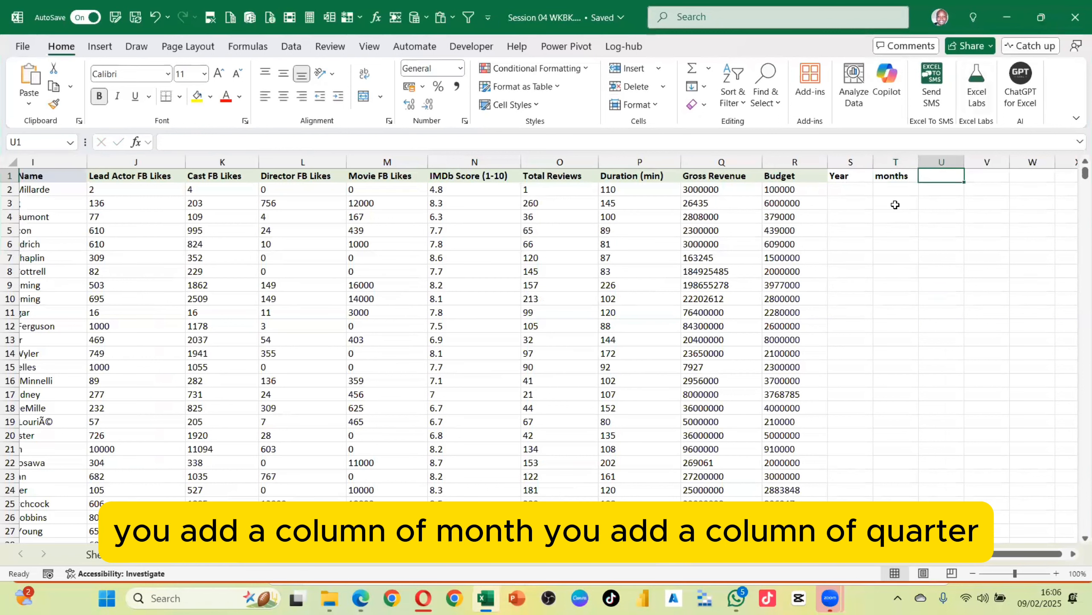
{"action": "type", "text": "Qu"}
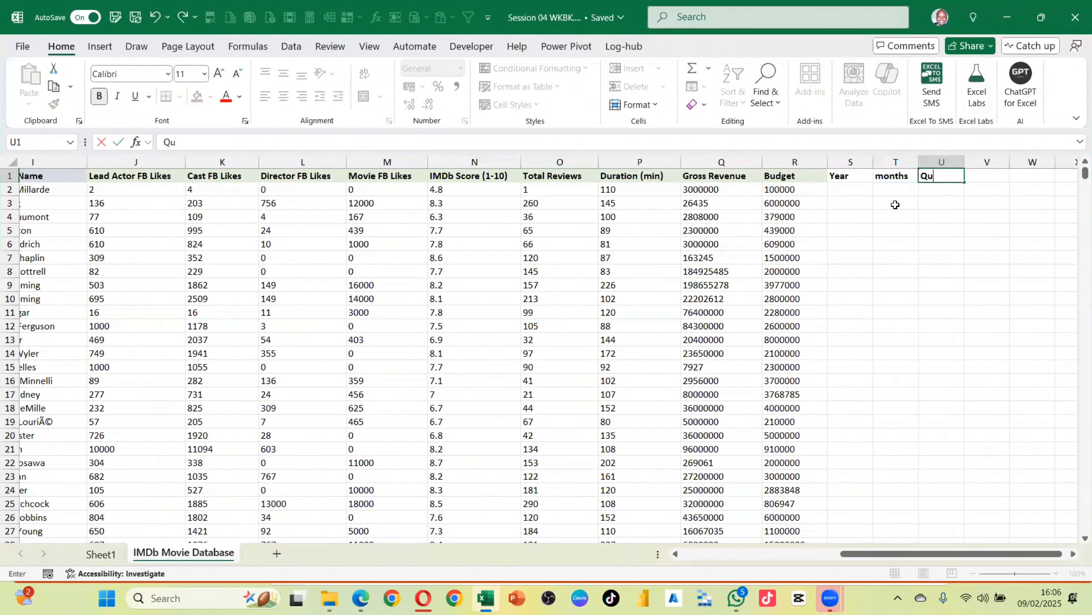
{"action": "type", "text": "arter"}
{"action": "key", "text": "Return"}
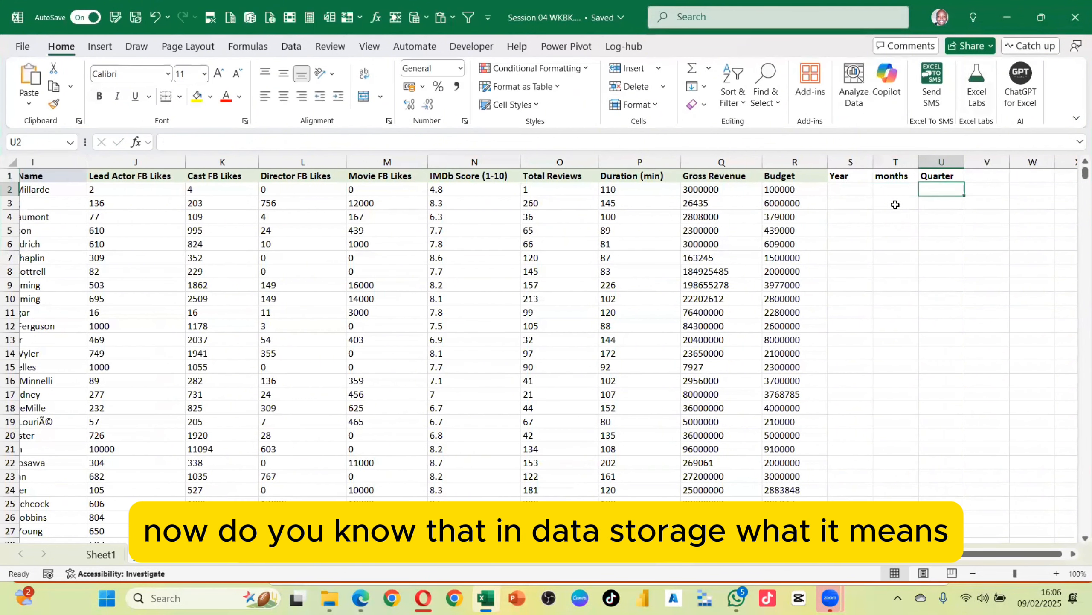
Enter sample values 1 and 2 in the months column at T6 and T7
{"action": "left_click", "coordinate": [898, 243]}
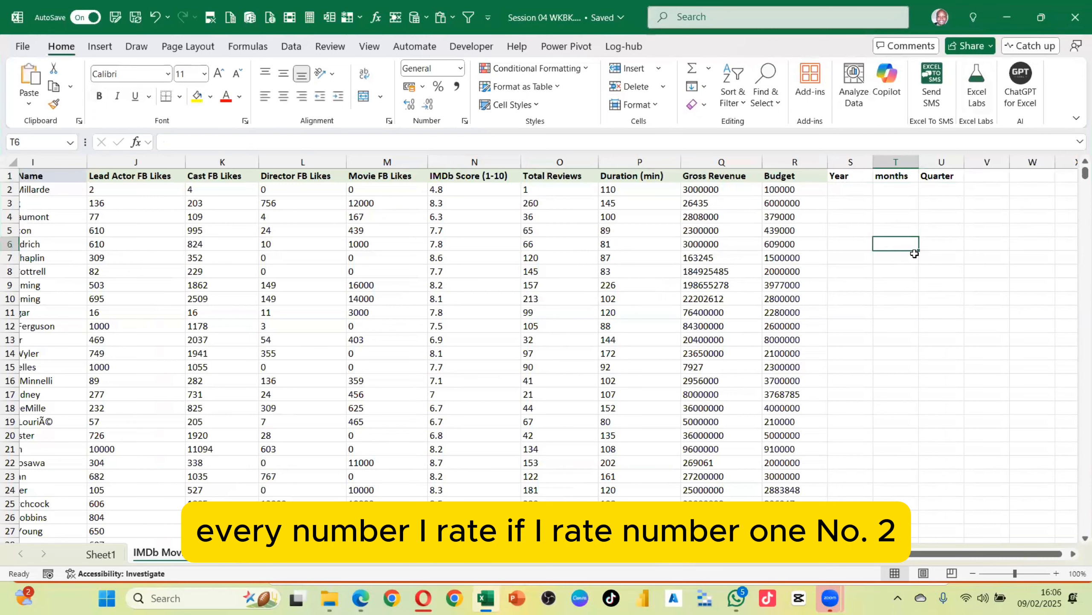
{"action": "type", "text": "1"}
{"action": "key", "text": "Return"}
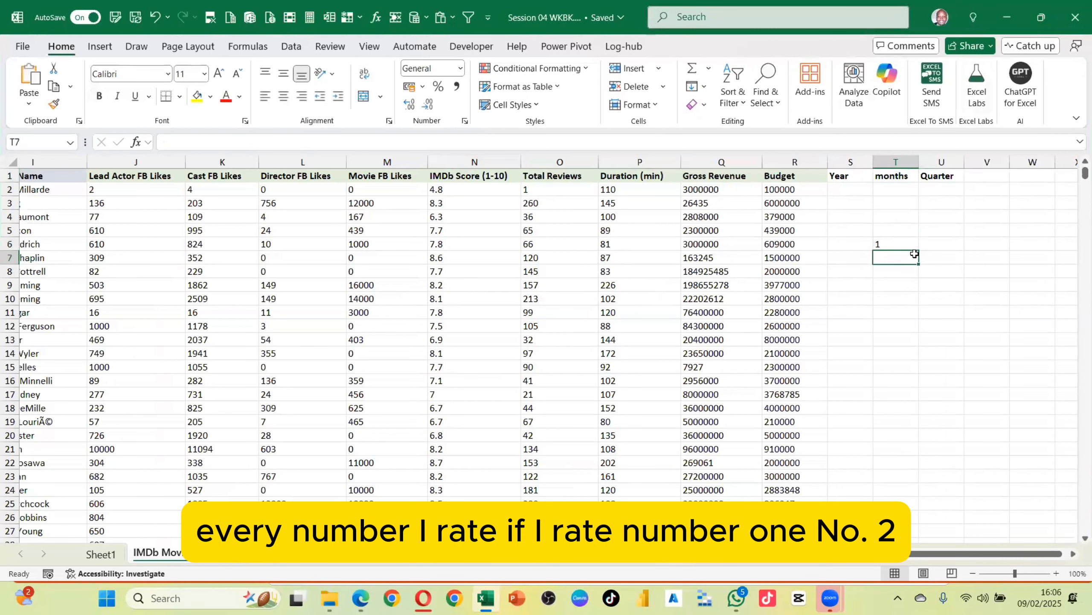
{"action": "type", "text": "2"}
{"action": "key", "text": "Return"}
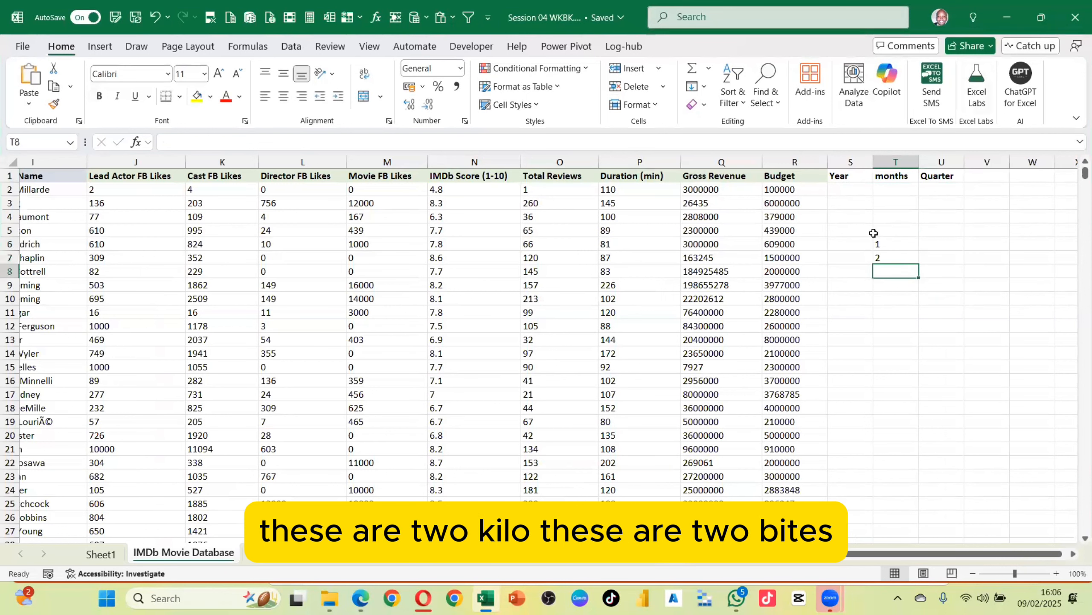
{"action": "left_click_drag", "start_coordinate": [894, 244], "coordinate": [898, 262]}
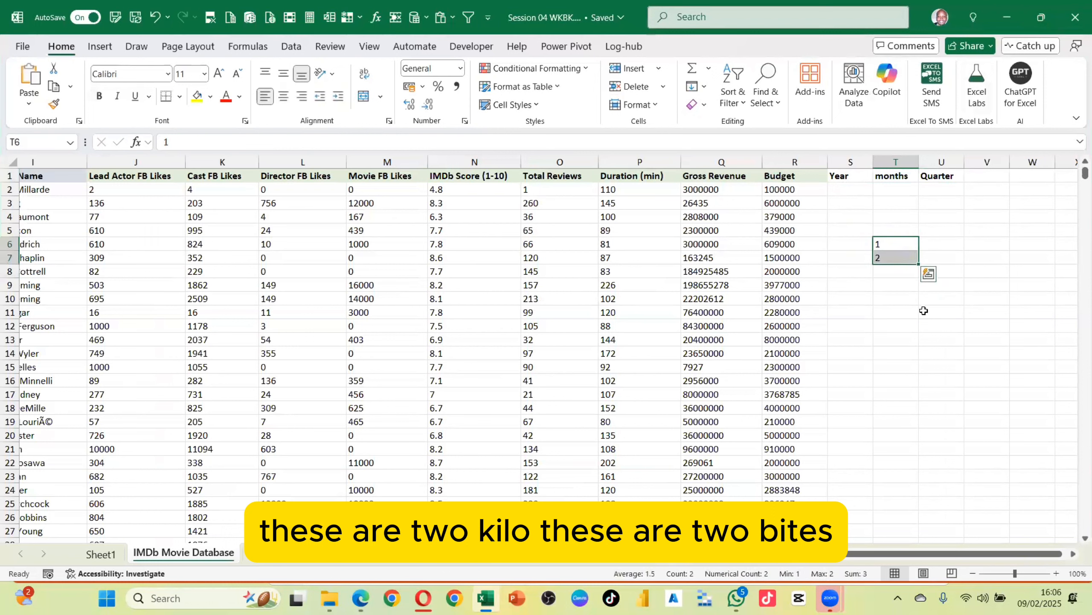
{"action": "left_click", "coordinate": [888, 244]}
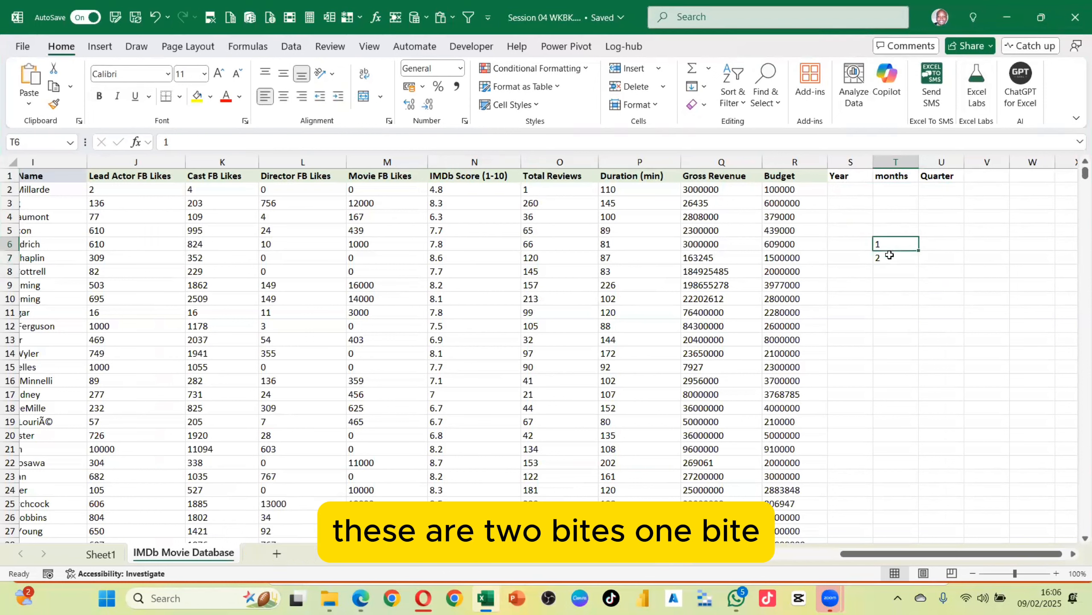
Enter s in the months column at T9 and 3 in the Quarter column at U9
{"action": "left_click", "coordinate": [898, 285]}
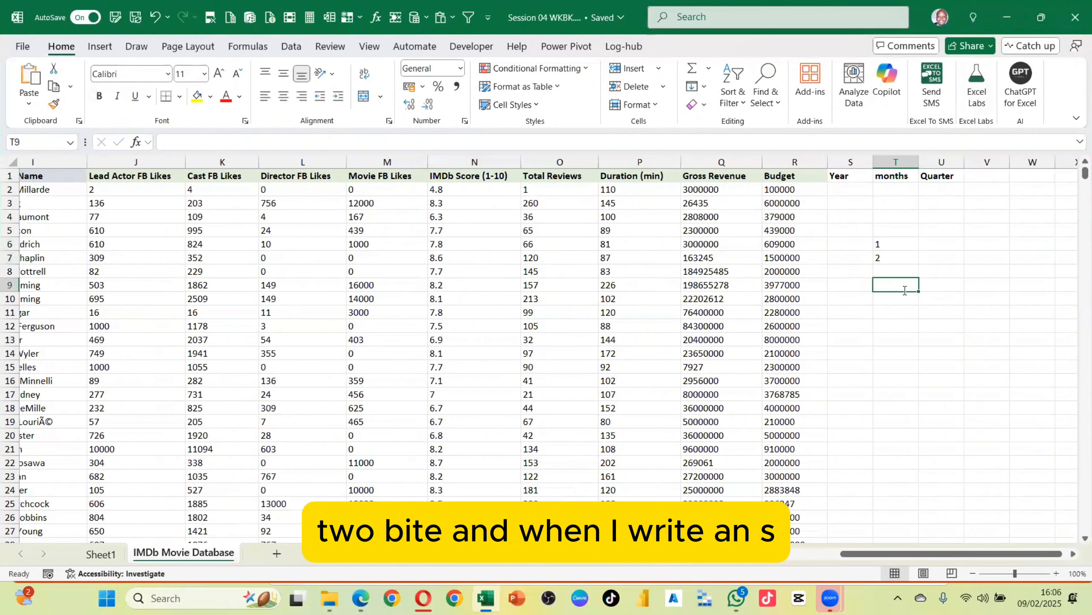
{"action": "type", "text": "s"}
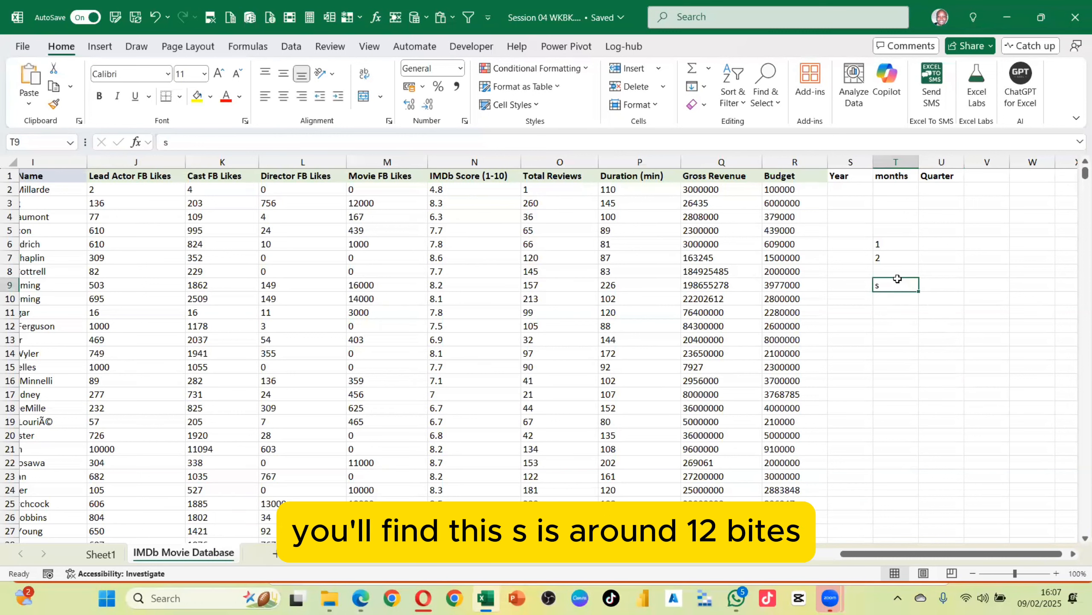
{"action": "left_click", "coordinate": [941, 286]}
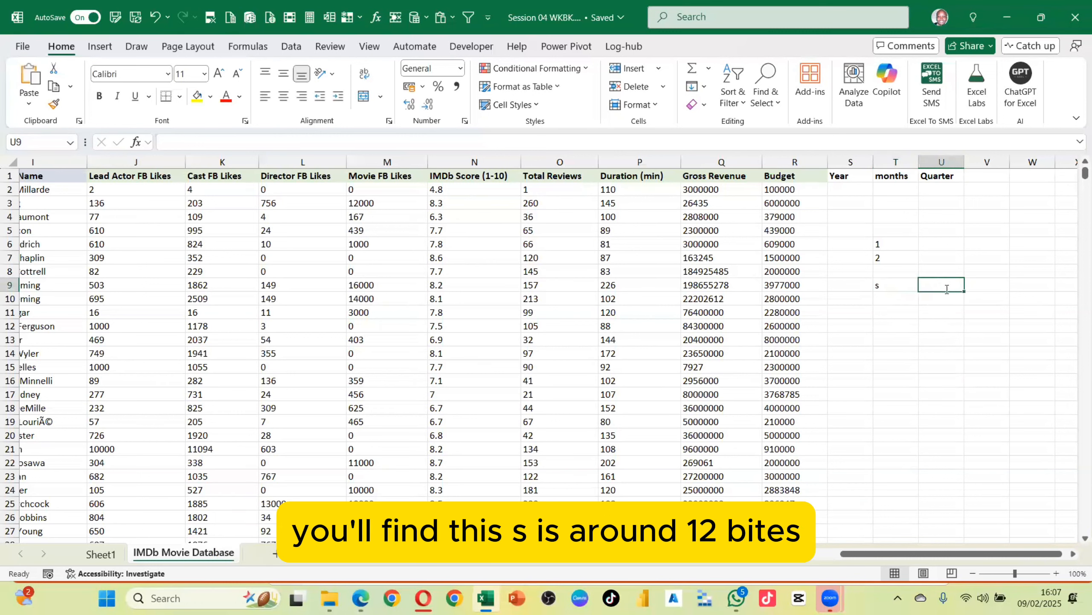
{"action": "type", "text": "12"}
{"action": "left_click", "coordinate": [980, 329]}
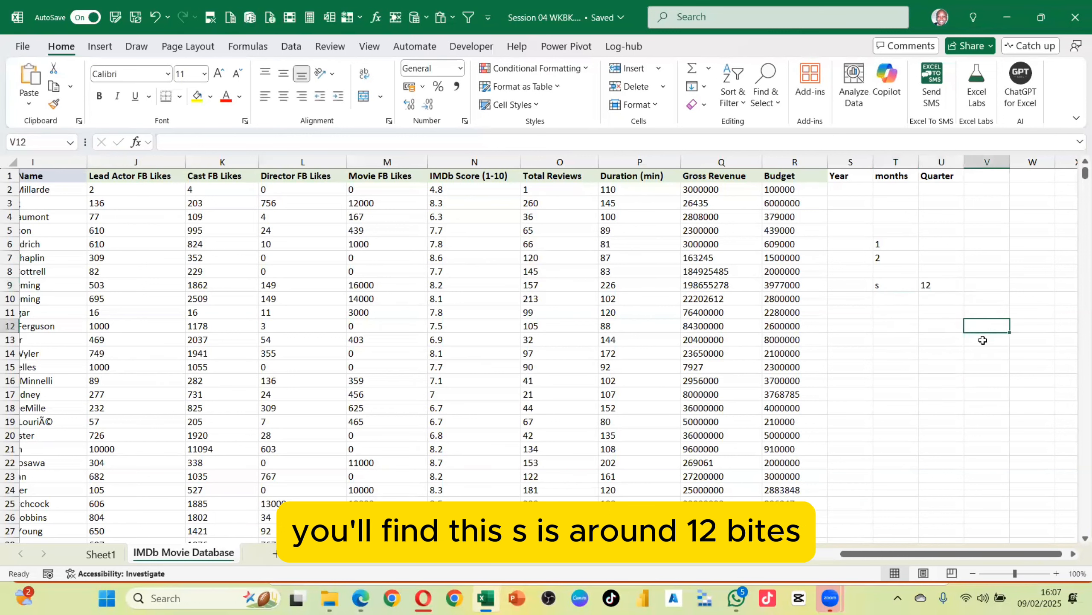
{"action": "left_click", "coordinate": [941, 287]}
{"action": "type", "text": "4"}
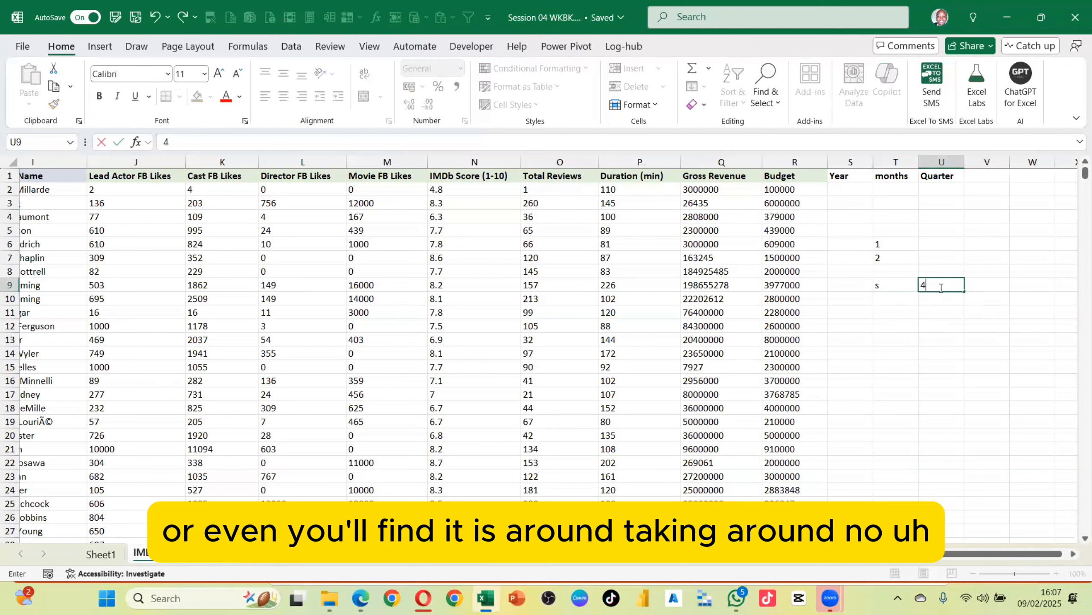
{"action": "type", "text": "0"}
{"action": "key", "text": "BackSpace"}
{"action": "key", "text": "BackSpace"}
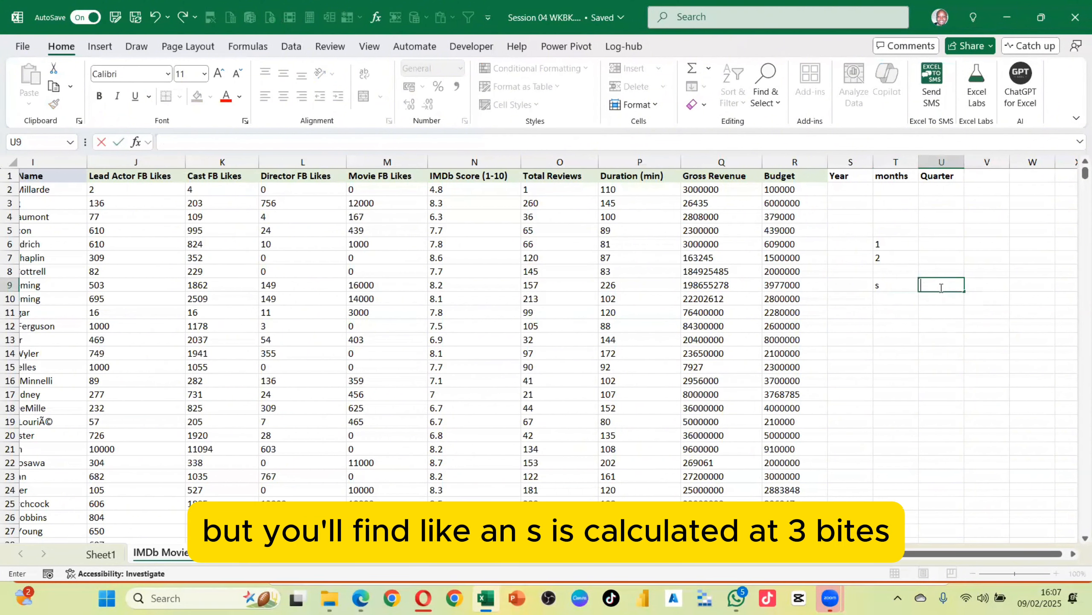
{"action": "type", "text": "3"}
{"action": "left_click", "coordinate": [939, 311]}
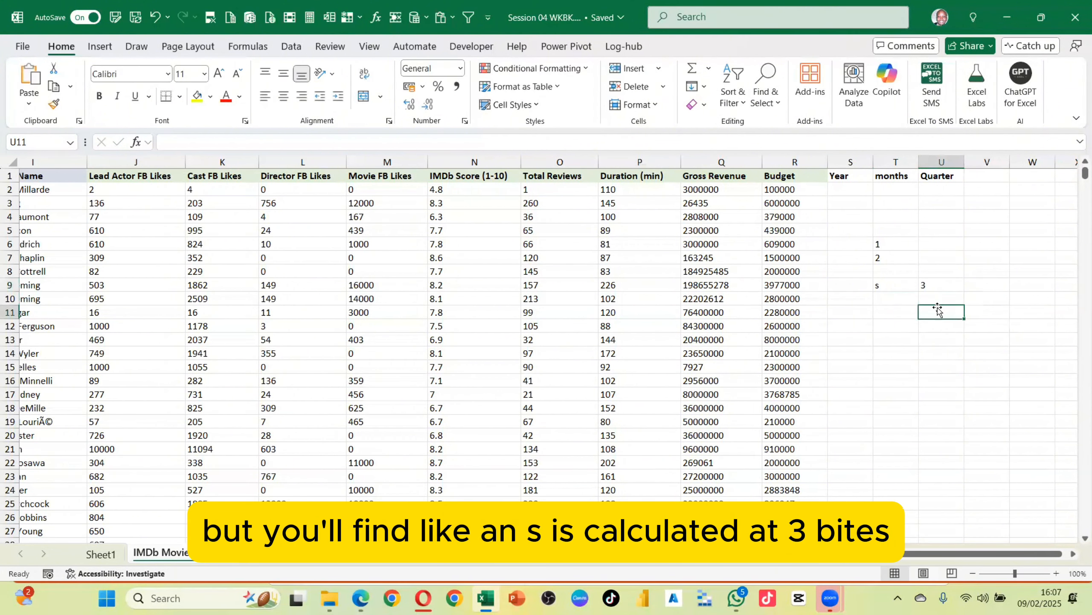
Enter a in the months column at T10 and 12 in the Quarter column at U10
{"action": "double_click", "coordinate": [902, 304]}
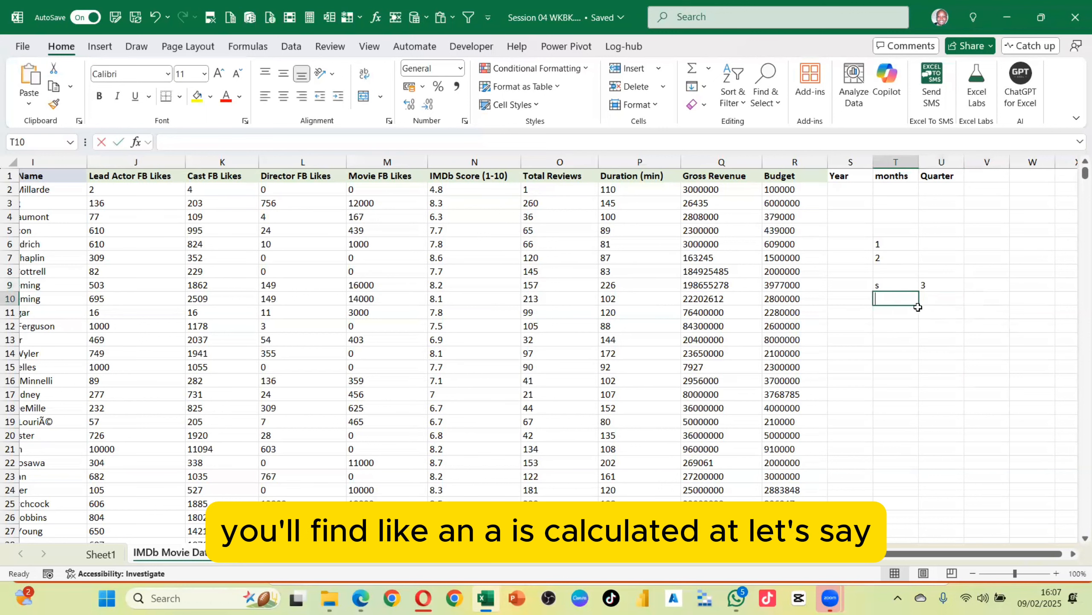
{"action": "type", "text": "a"}
{"action": "left_click", "coordinate": [933, 300]}
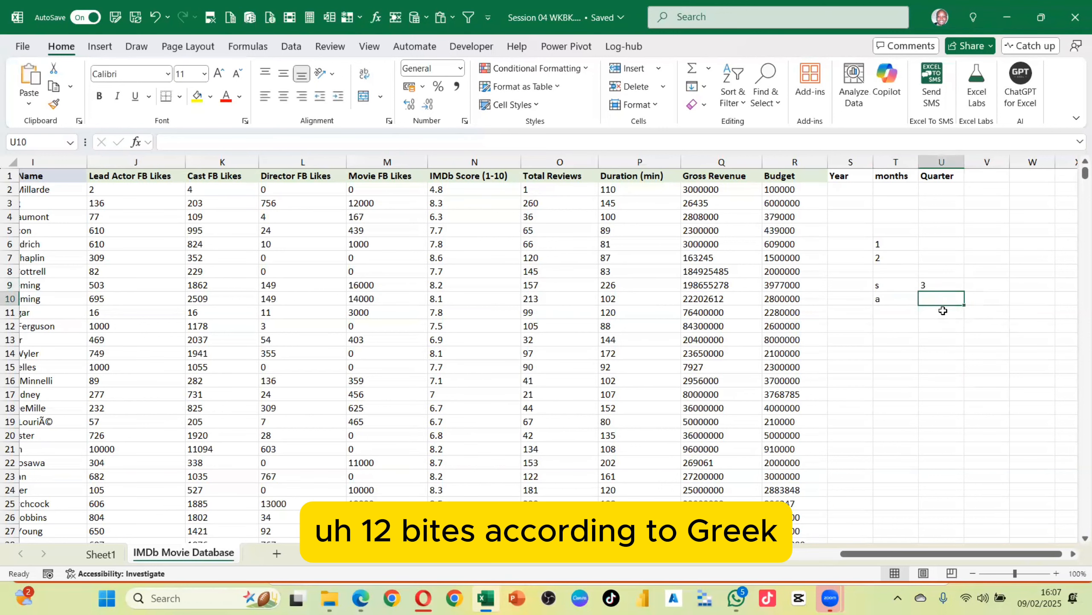
{"action": "type", "text": "12"}
{"action": "key", "text": "Return"}
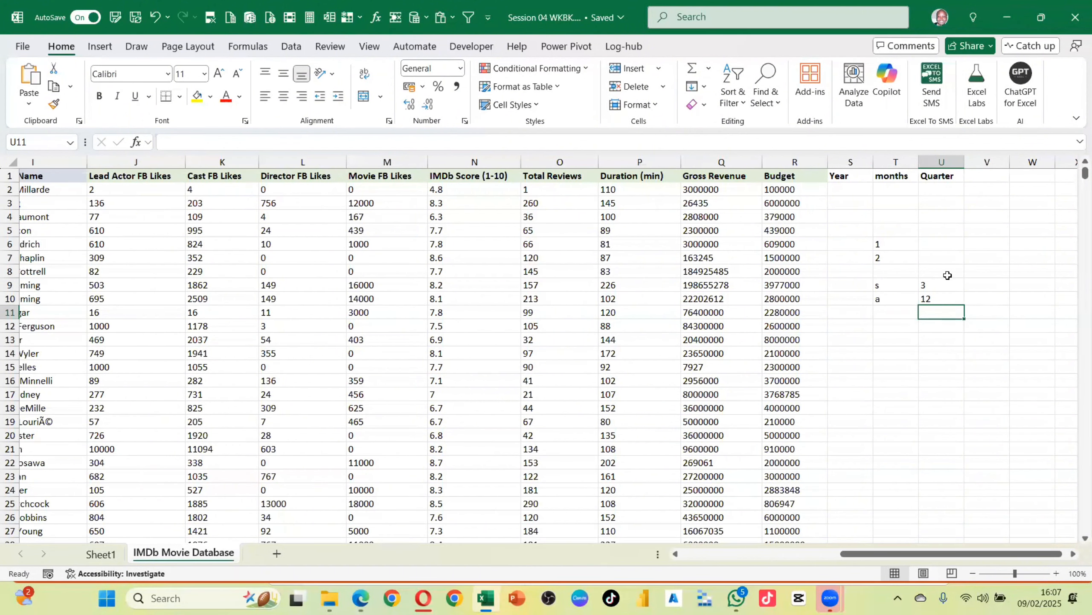
Clear the sample entries from T6:U11
{"action": "left_click_drag", "start_coordinate": [883, 242], "coordinate": [929, 315]}
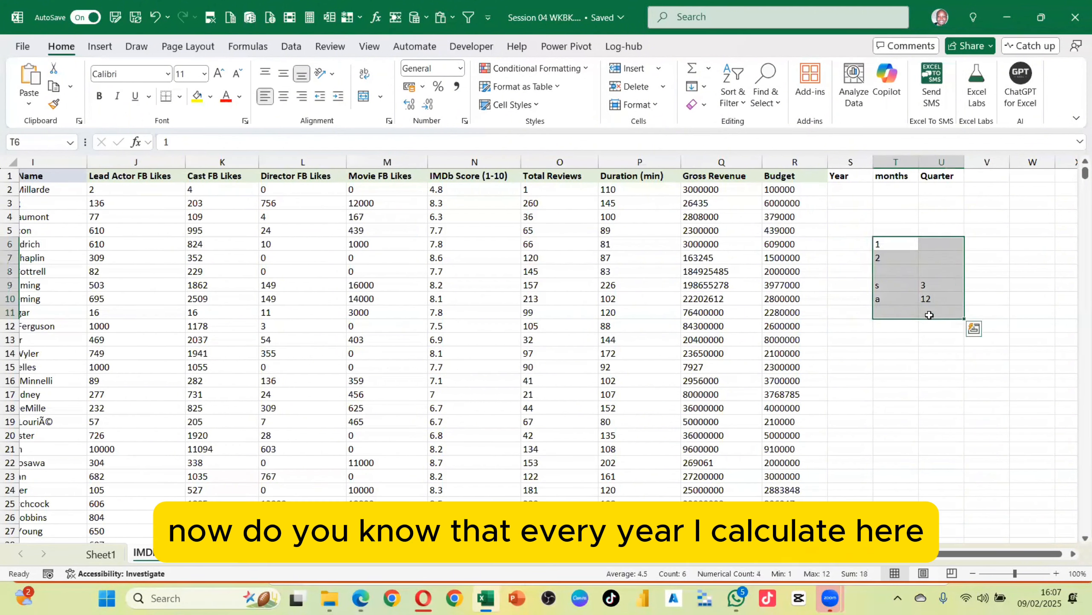
{"action": "key", "text": "Delete"}
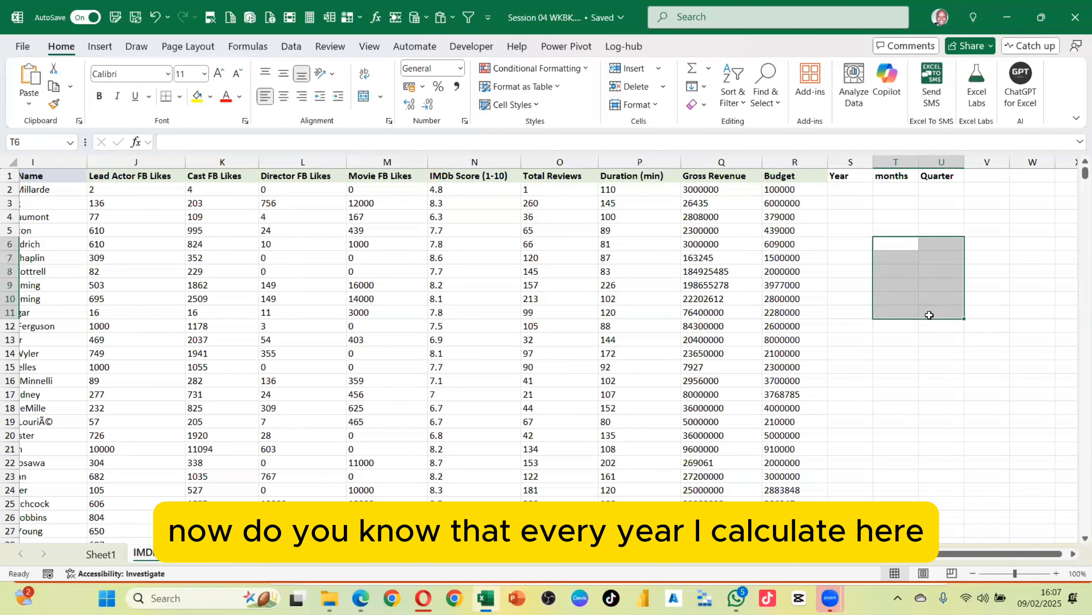
Enter 2022 under the Year header in S2 and try to fill it down the column, cancelling the replace
{"action": "left_click_drag", "start_coordinate": [839, 198], "coordinate": [842, 190]}
{"action": "left_click", "coordinate": [842, 191]}
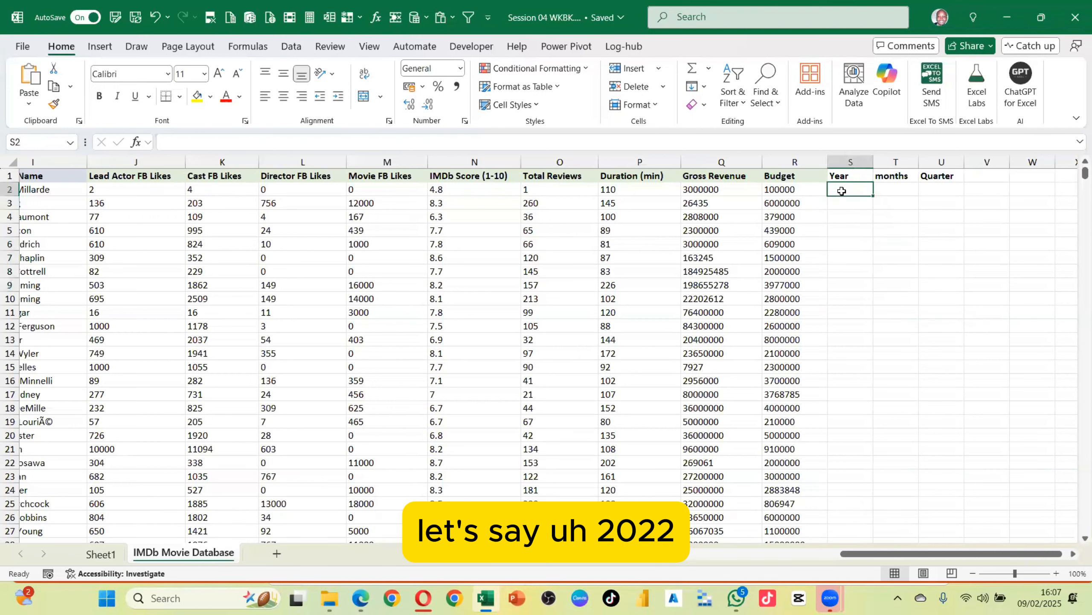
{"action": "type", "text": "2022"}
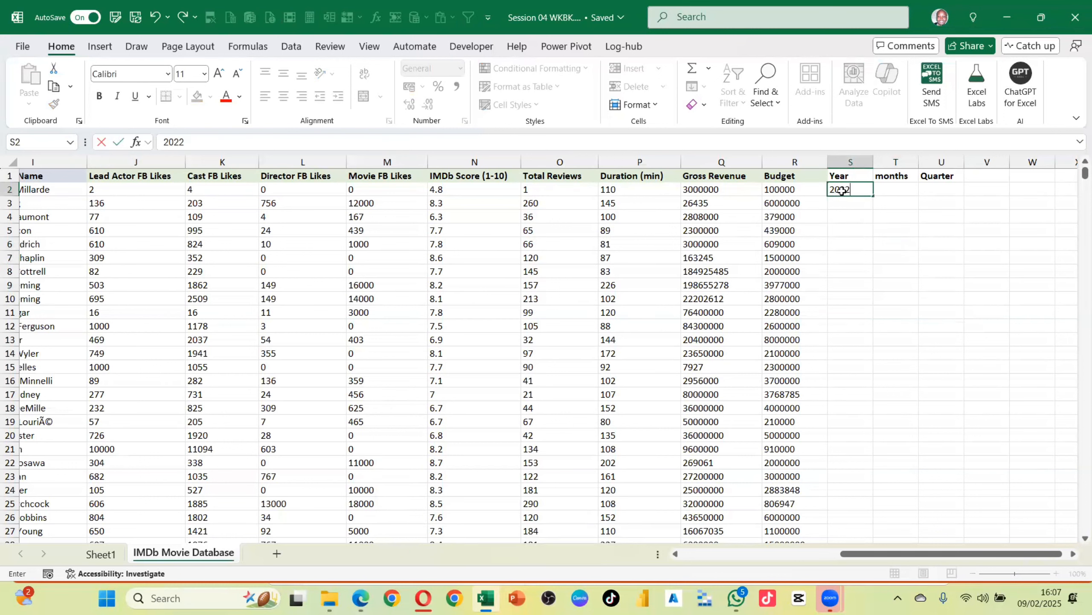
{"action": "key", "text": "Return"}
{"action": "left_click_drag", "start_coordinate": [845, 195], "coordinate": [845, 192]}
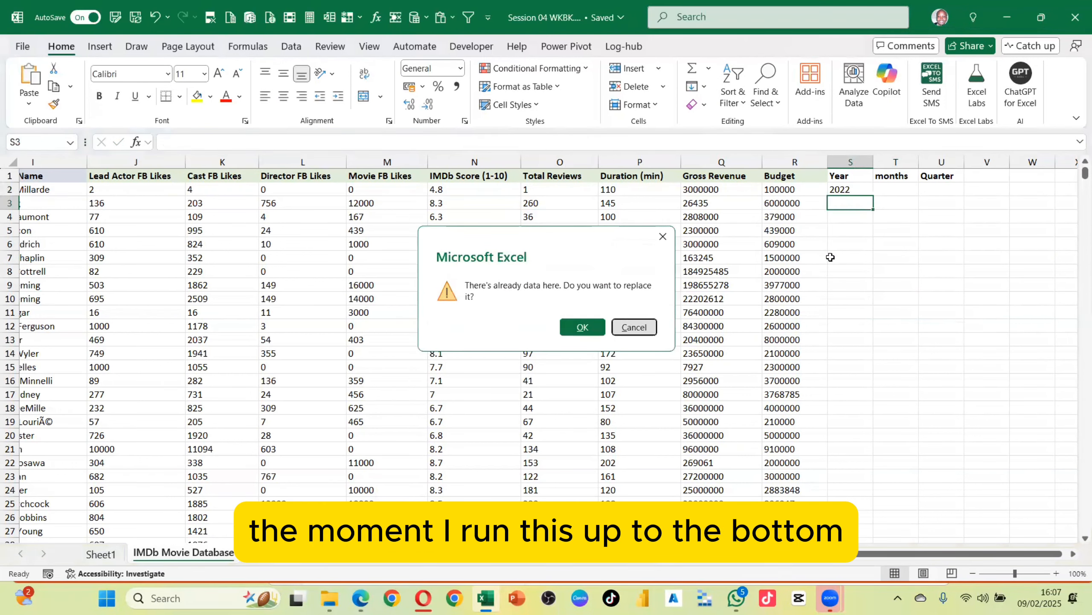
{"action": "left_click", "coordinate": [631, 325]}
Clear the Year, months and Quarter headers and entries from S1:U7
{"action": "left_click", "coordinate": [847, 189]}
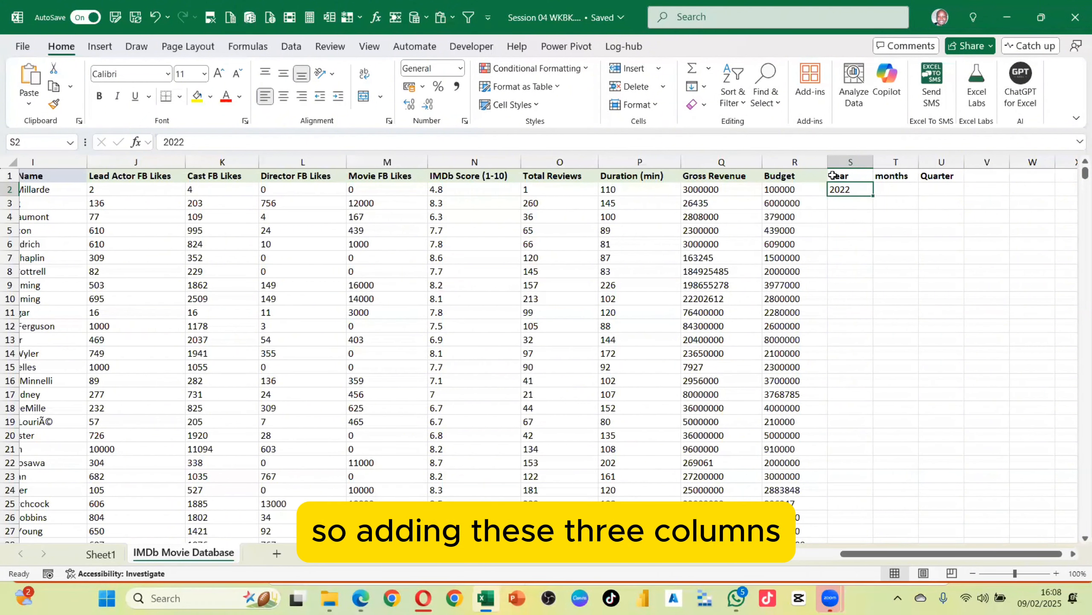
{"action": "left_click_drag", "start_coordinate": [836, 175], "coordinate": [862, 189]}
{"action": "left_click_drag", "start_coordinate": [919, 225], "coordinate": [948, 254]}
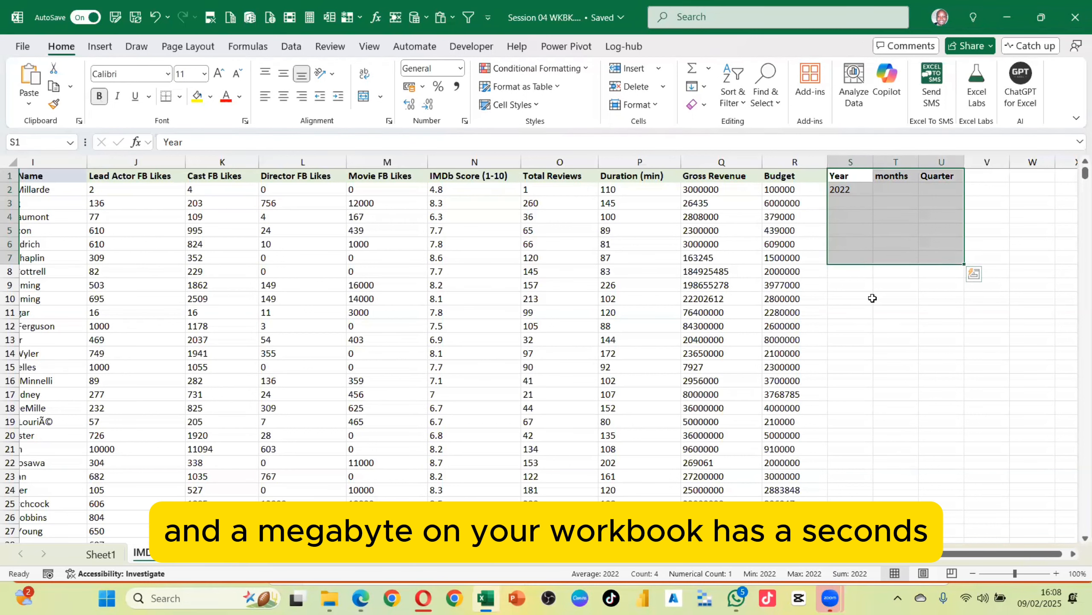
{"action": "key", "text": "Delete"}
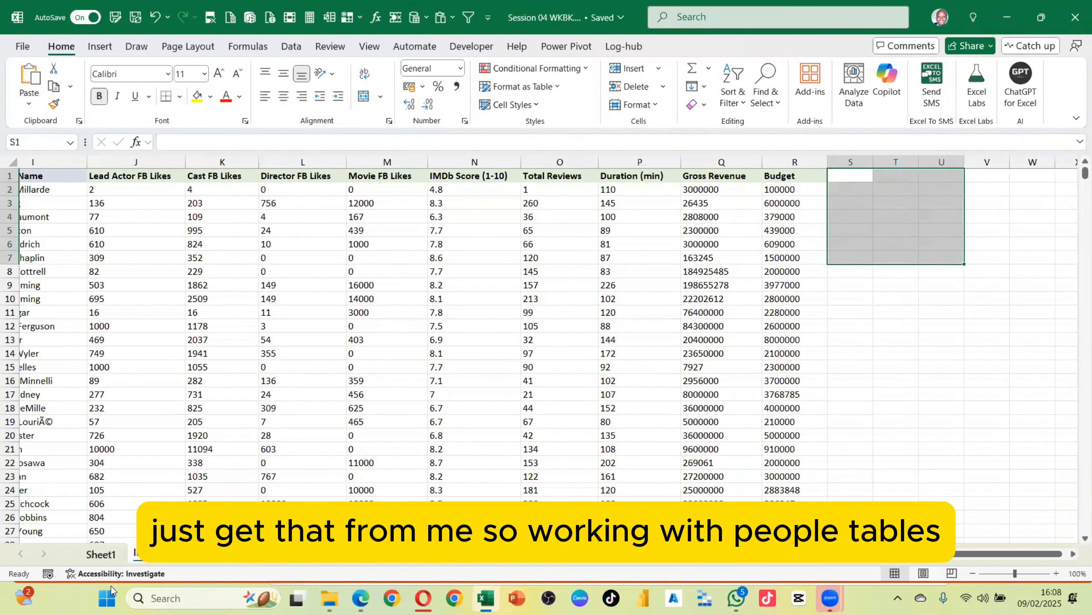
Return to the PivotTable on Sheet1 and hide the PivotTable Fields pane
{"action": "left_click", "coordinate": [101, 554]}
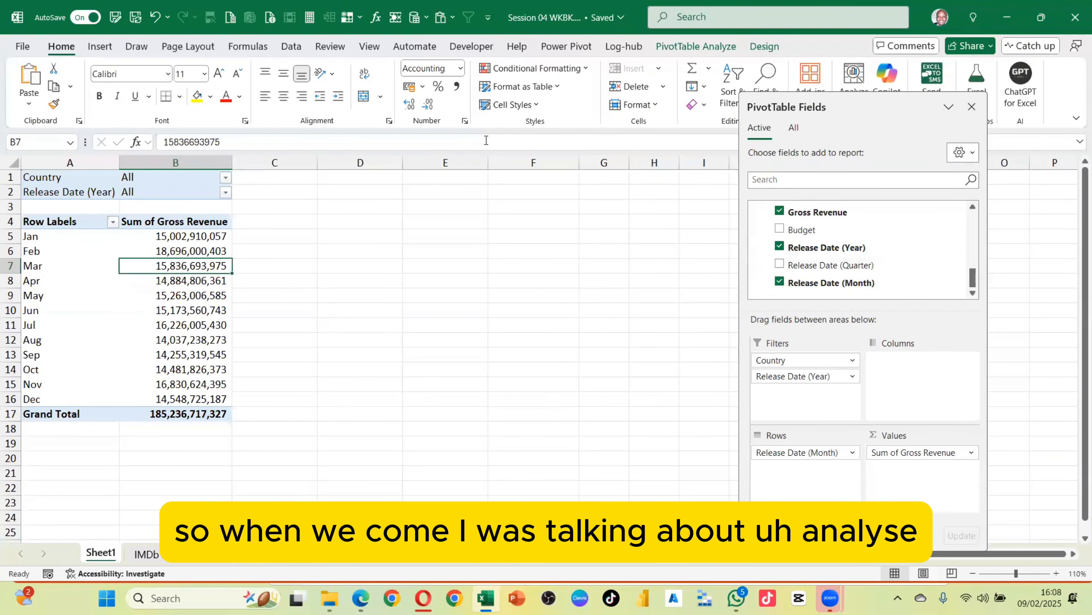
{"action": "left_click", "coordinate": [678, 46]}
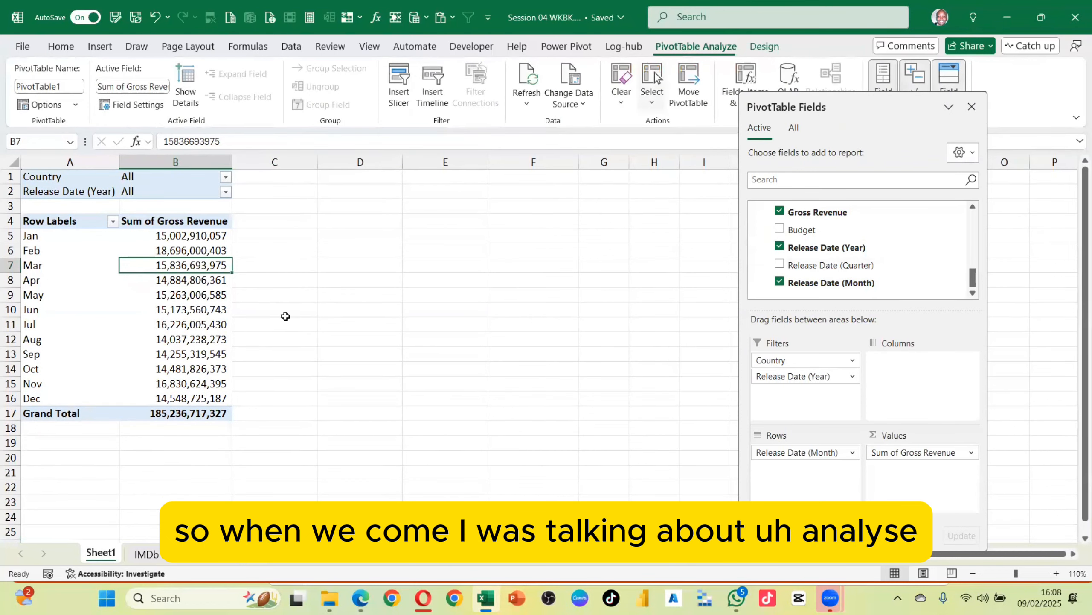
{"action": "left_click_drag", "start_coordinate": [860, 103], "coordinate": [876, 193]}
{"action": "left_click", "coordinate": [985, 196]}
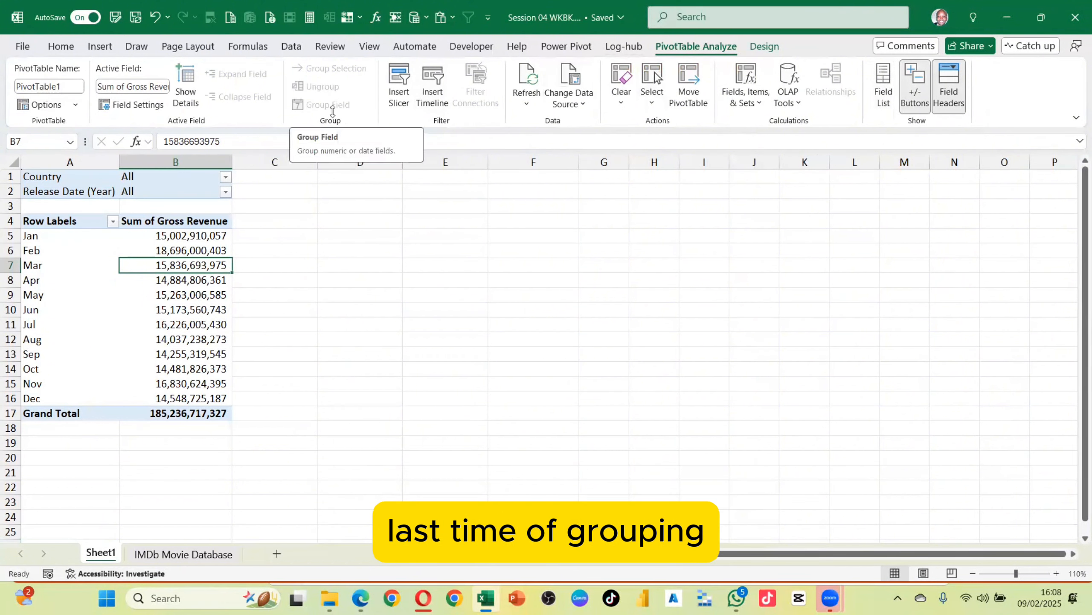
Ungroup the month labels of the Release Date row field back into individual dates
{"action": "left_click", "coordinate": [31, 279]}
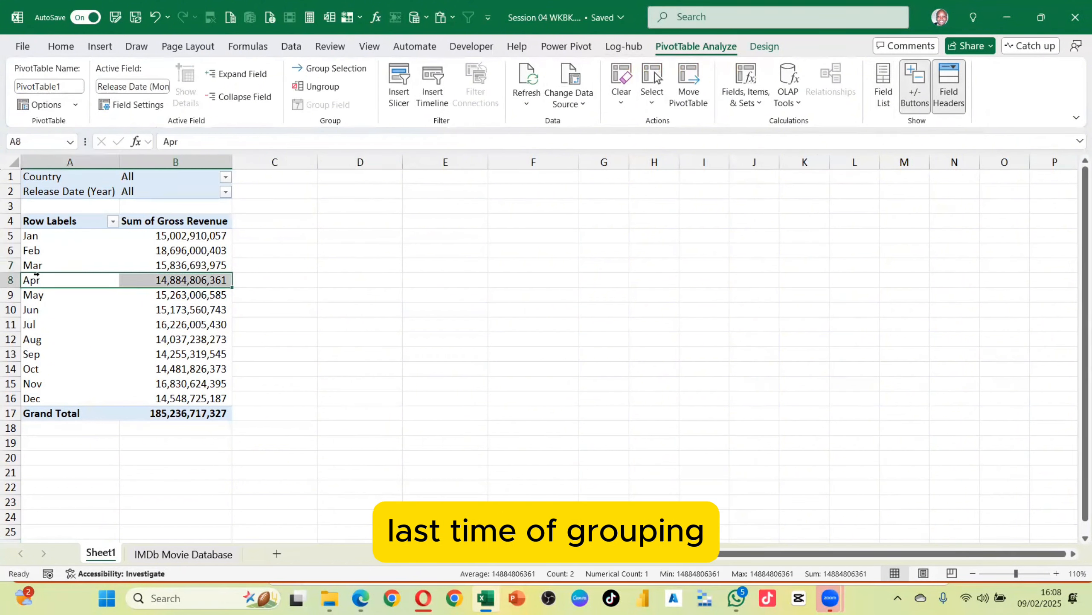
{"action": "left_click", "coordinate": [34, 250]}
{"action": "left_click", "coordinate": [41, 266]}
{"action": "left_click", "coordinate": [53, 264]}
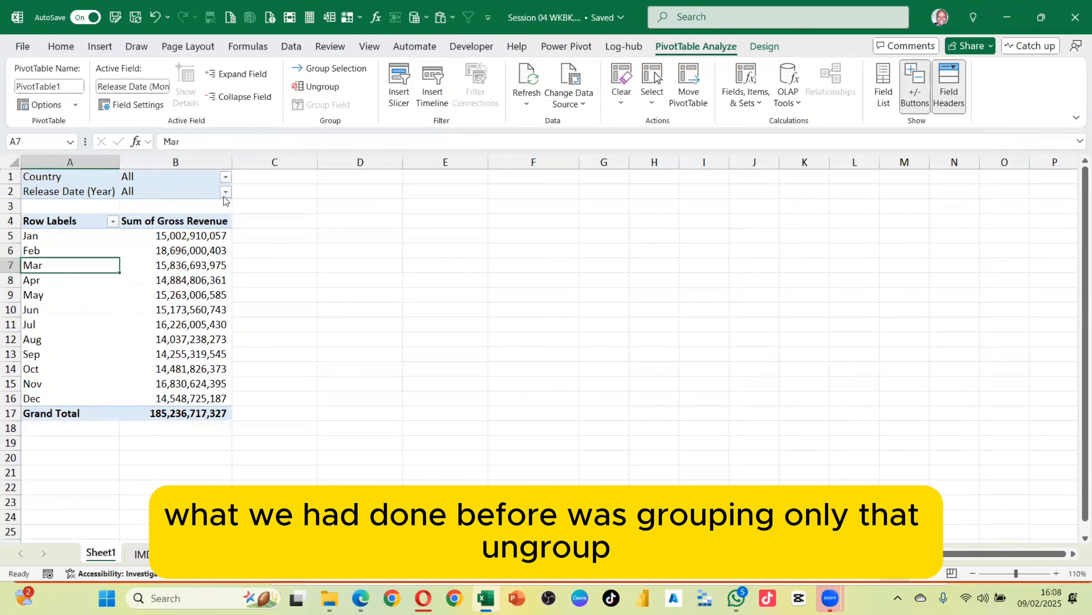
{"action": "left_click", "coordinate": [300, 85]}
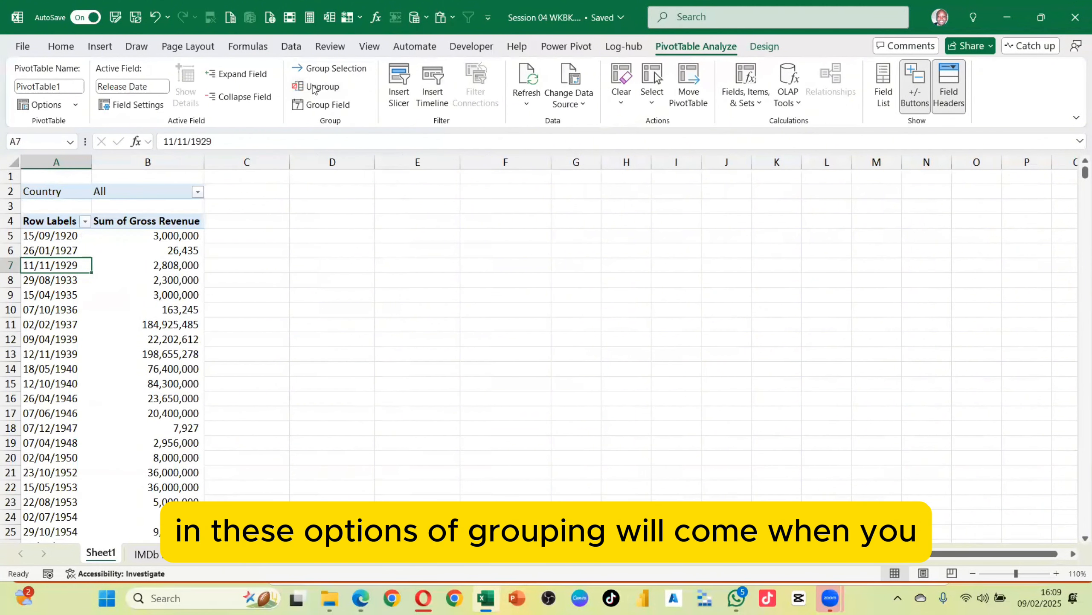
{"action": "left_click", "coordinate": [176, 269]}
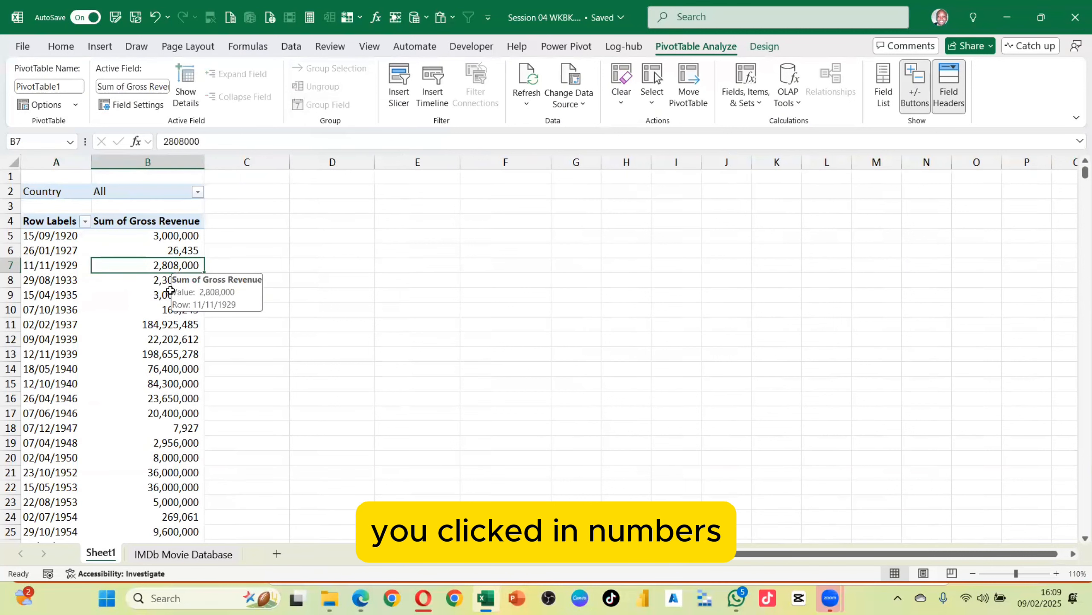
{"action": "left_click", "coordinate": [56, 256]}
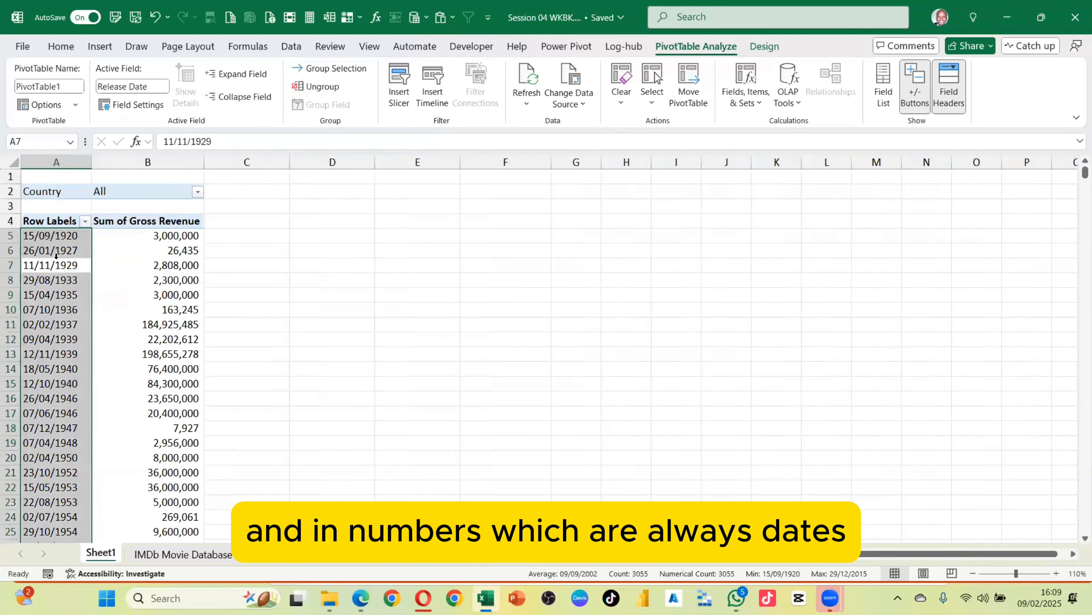
Group the Release Date row items by Quarters only
{"action": "left_click", "coordinate": [54, 254]}
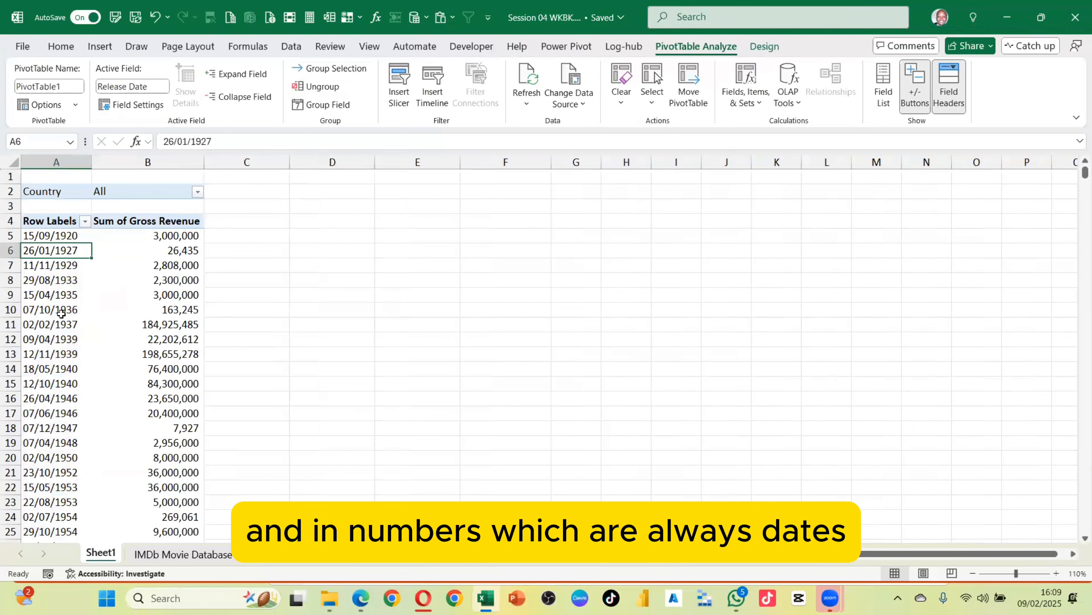
{"action": "left_click", "coordinate": [60, 280]}
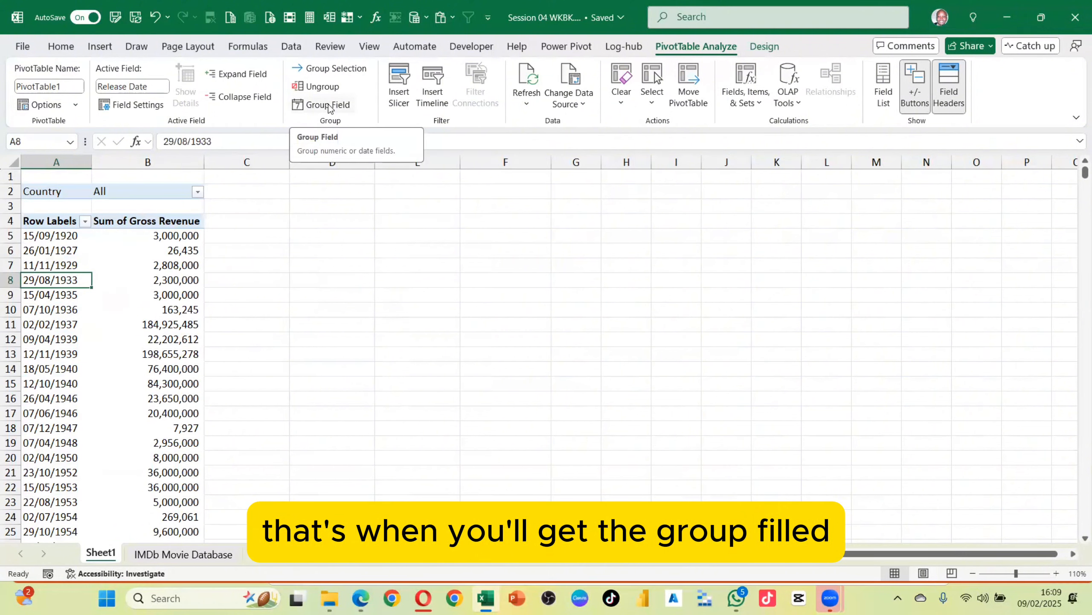
{"action": "left_click", "coordinate": [323, 73]}
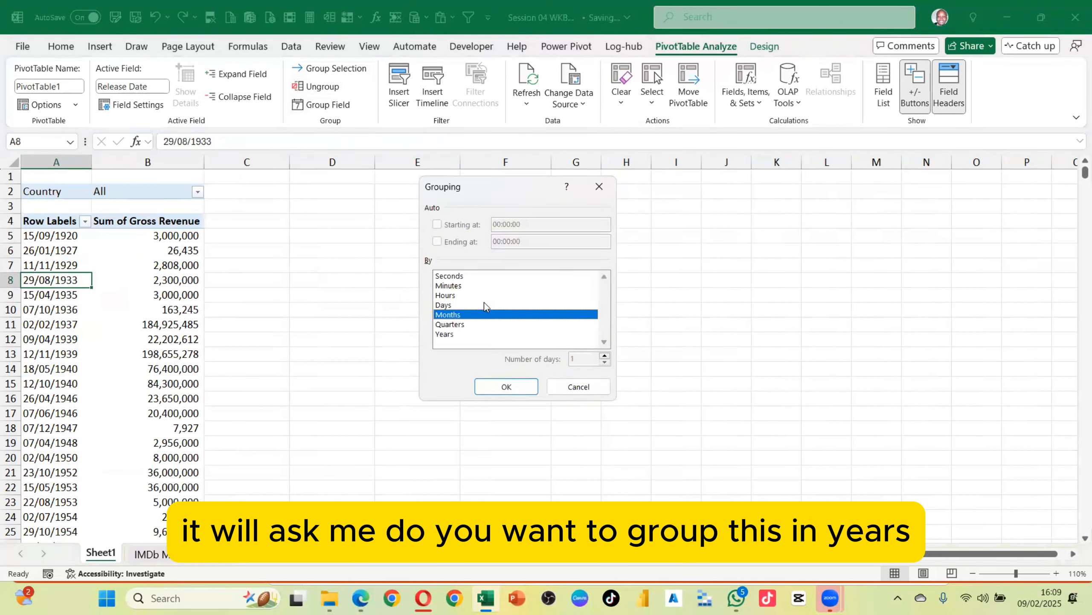
{"action": "left_click", "coordinate": [451, 334]}
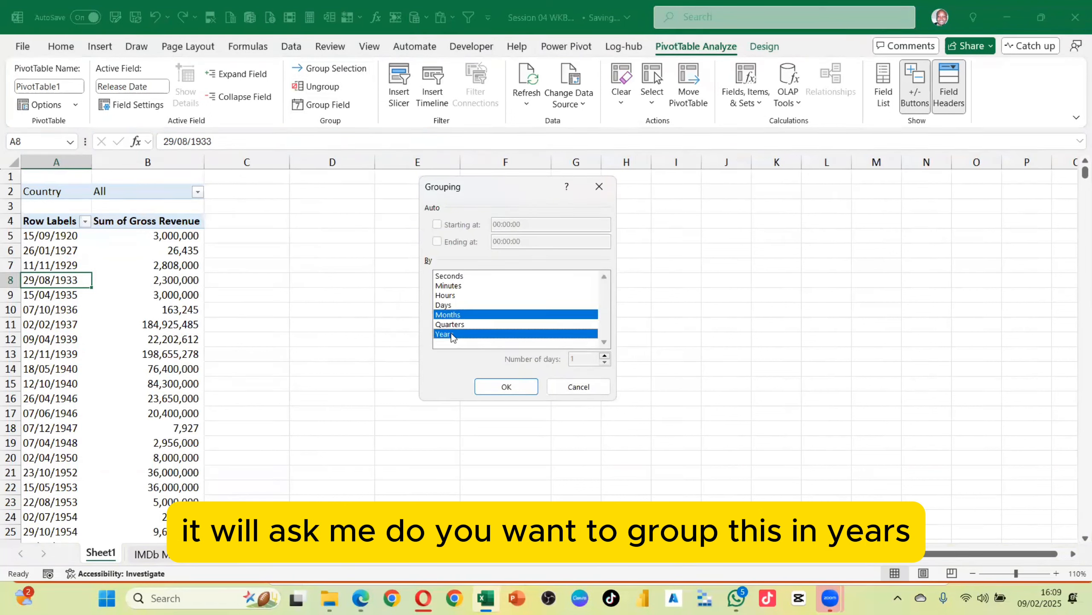
{"action": "left_click", "coordinate": [451, 324]}
{"action": "left_click", "coordinate": [450, 314]}
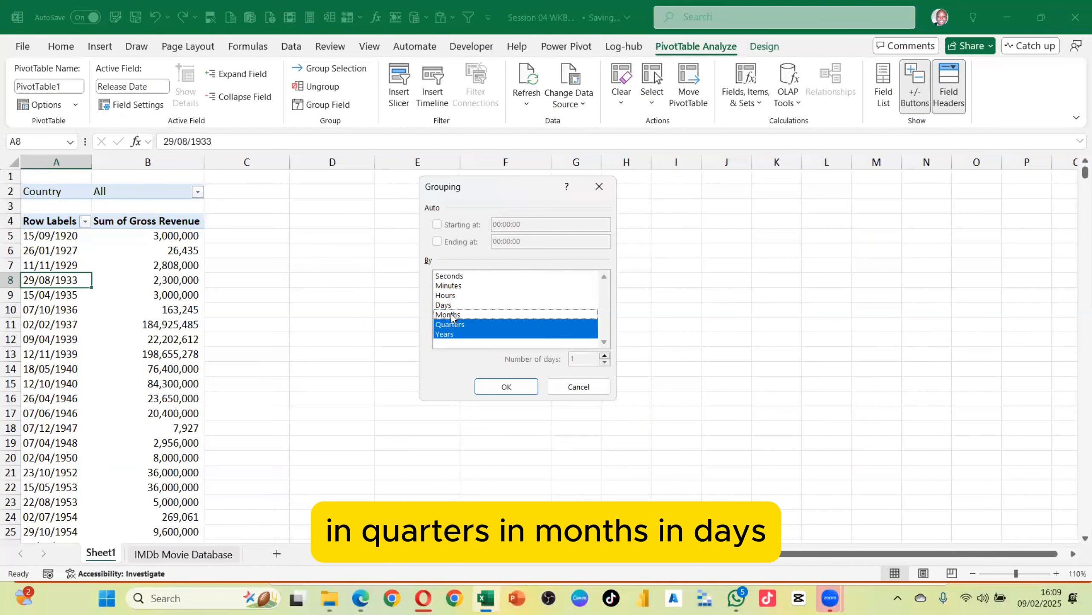
{"action": "left_click", "coordinate": [451, 305]}
{"action": "left_click", "coordinate": [448, 296]}
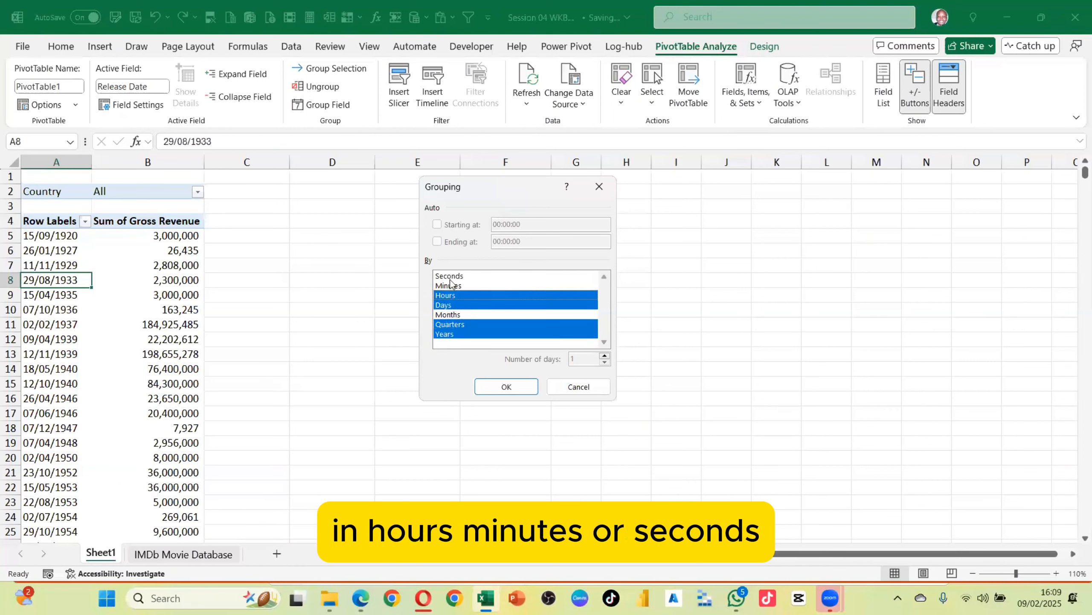
{"action": "left_click", "coordinate": [451, 285]}
{"action": "left_click", "coordinate": [452, 277]}
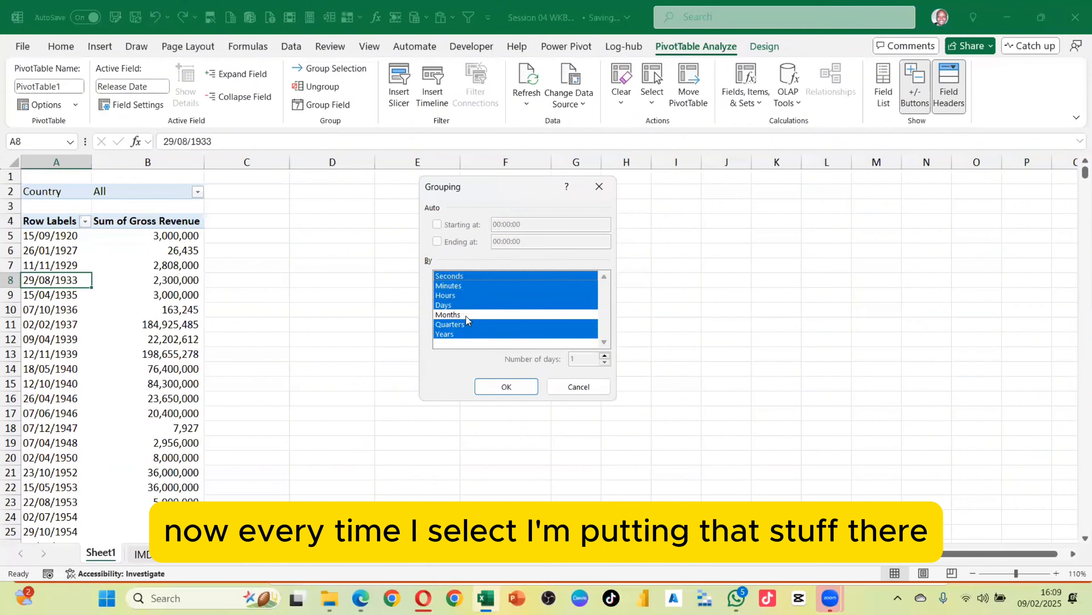
{"action": "left_click", "coordinate": [464, 314]}
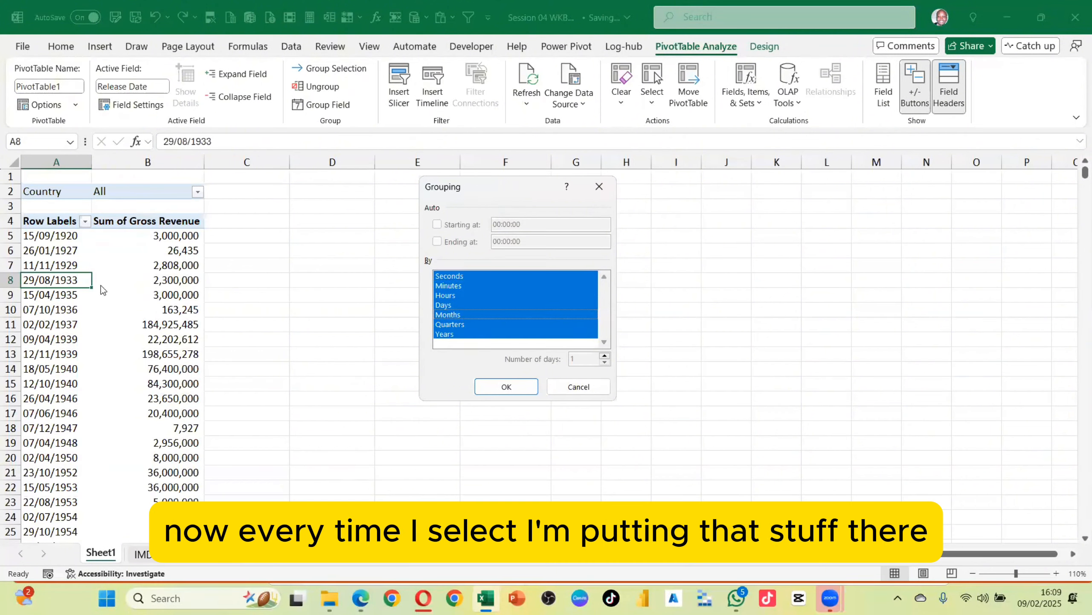
{"action": "left_click", "coordinate": [449, 276]}
{"action": "left_click", "coordinate": [452, 286]}
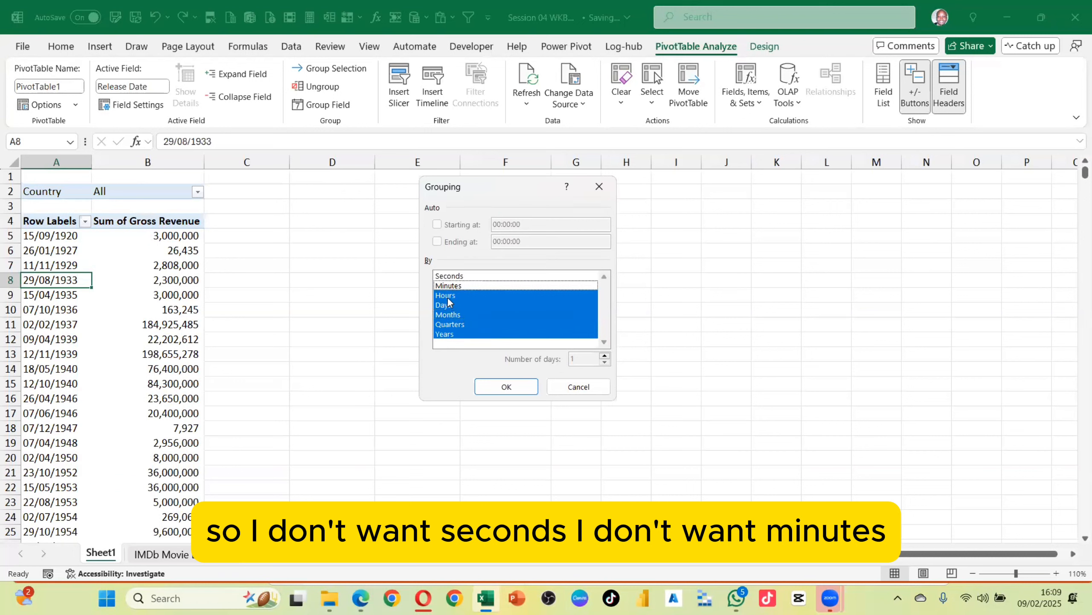
{"action": "left_click", "coordinate": [449, 297]}
{"action": "left_click", "coordinate": [442, 306]}
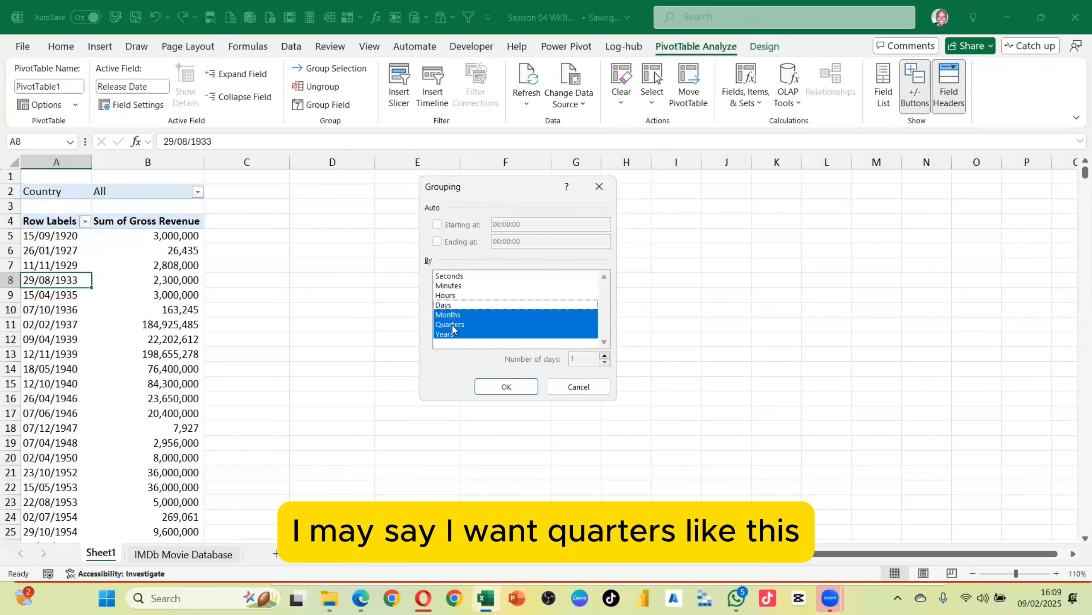
{"action": "left_click", "coordinate": [449, 314]}
{"action": "left_click", "coordinate": [445, 334]}
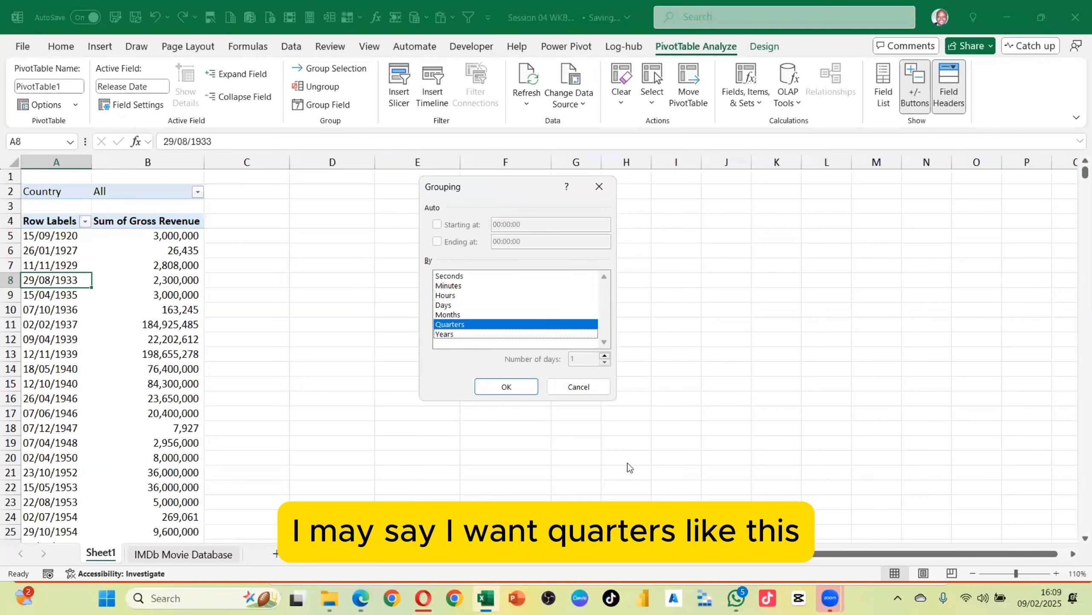
{"action": "left_click", "coordinate": [506, 387]}
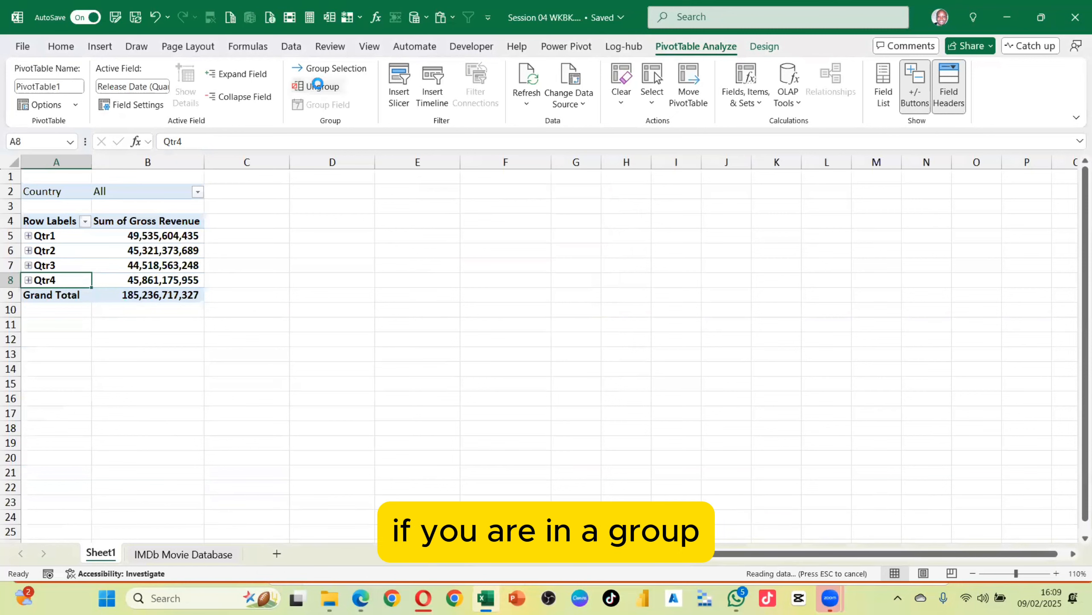
Ungroup the quarters and browse the full list of release dates down to the Grand Total
{"action": "left_click", "coordinate": [321, 86]}
{"action": "scroll", "coordinate": [75, 276], "scroll_direction": "down", "scroll_amount": 20}
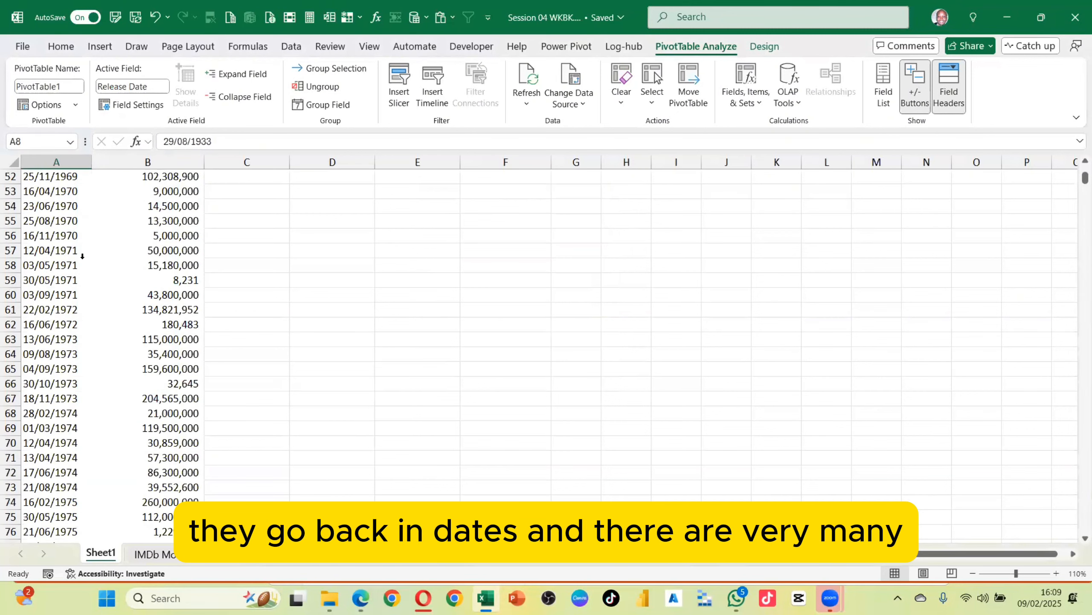
{"action": "scroll", "coordinate": [84, 256], "scroll_direction": "down", "scroll_amount": 20}
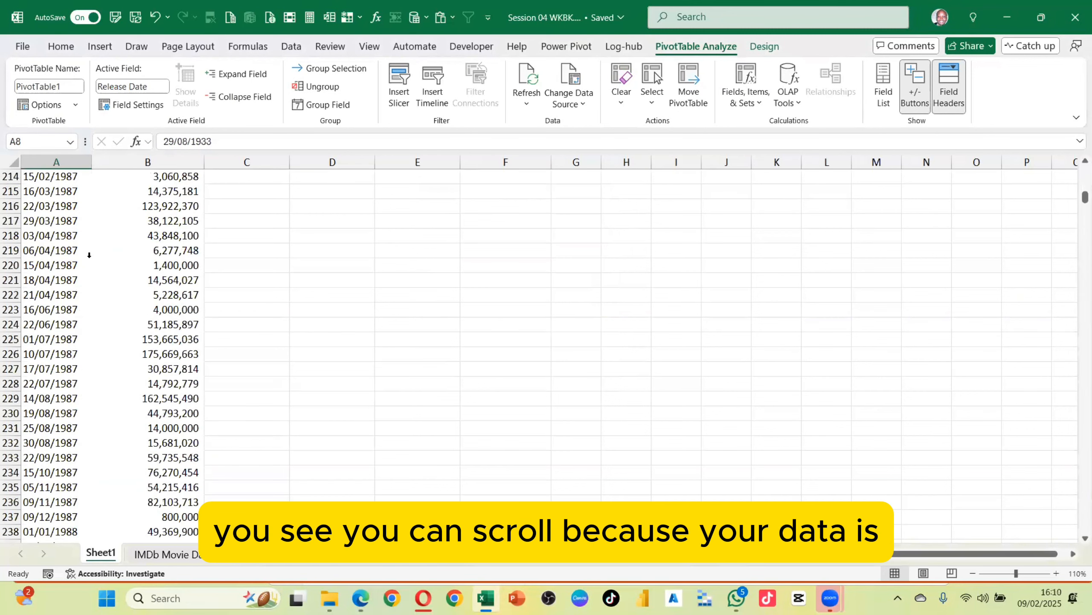
{"action": "left_click", "coordinate": [68, 242]}
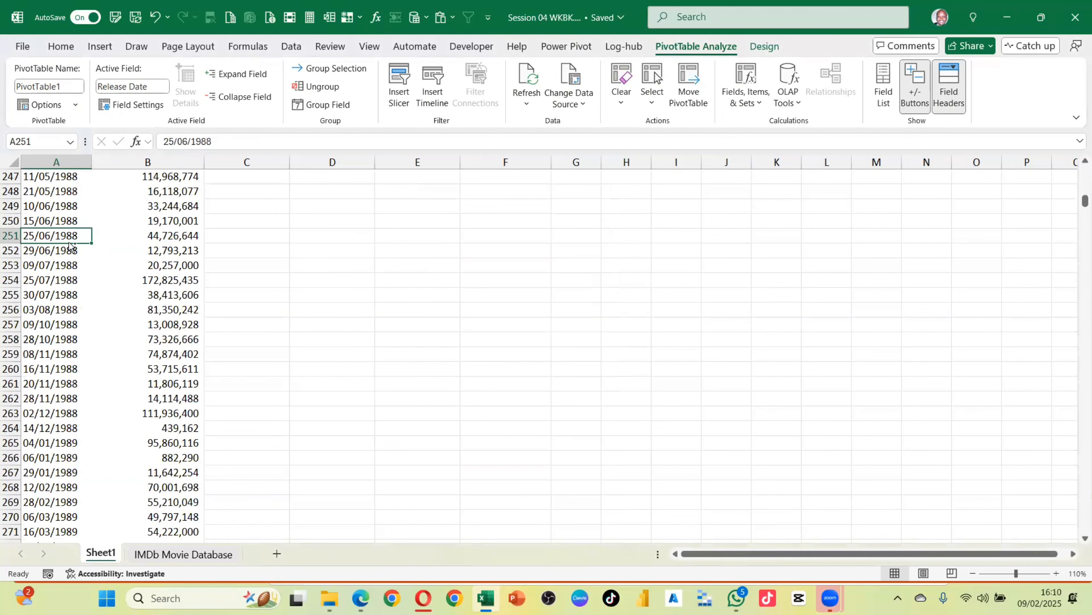
{"action": "key", "text": "ctrl+Down"}
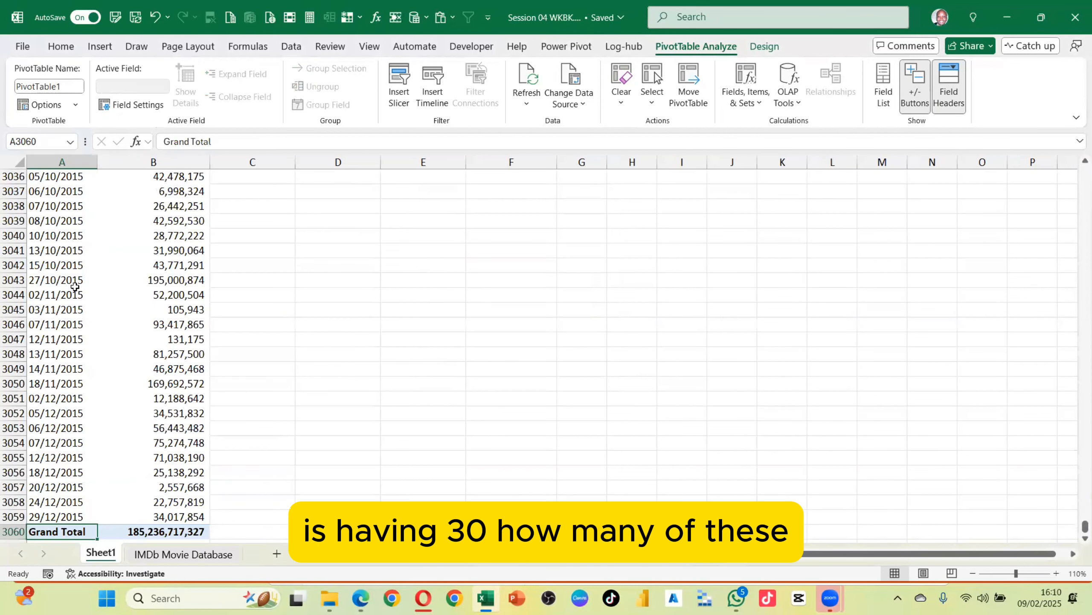
{"action": "left_click", "coordinate": [59, 515]}
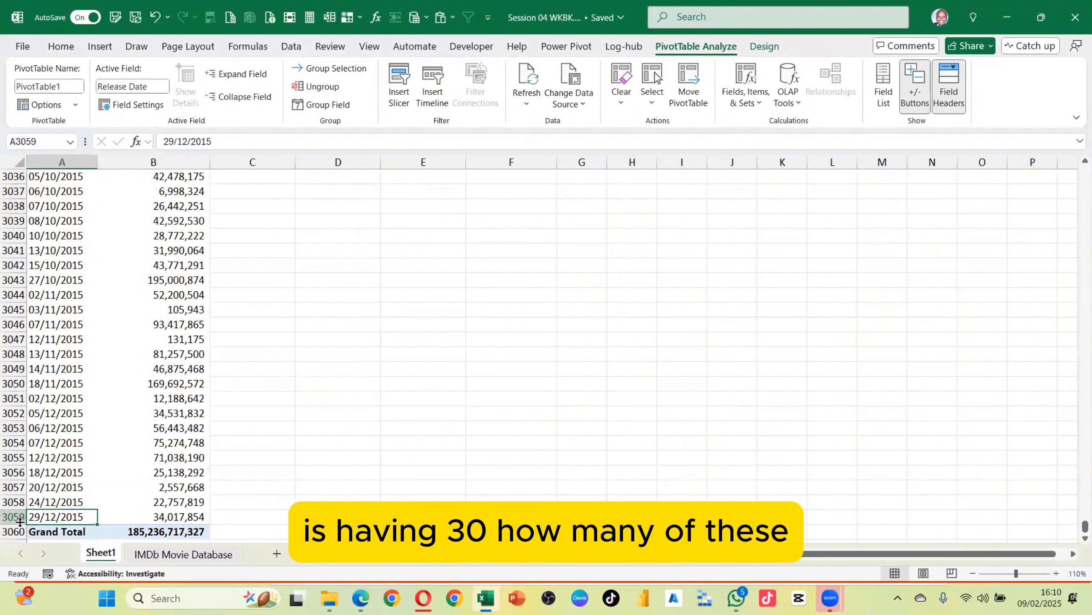
{"action": "key", "text": "ctrl+shift+Up"}
{"action": "key", "text": "shift+Down"}
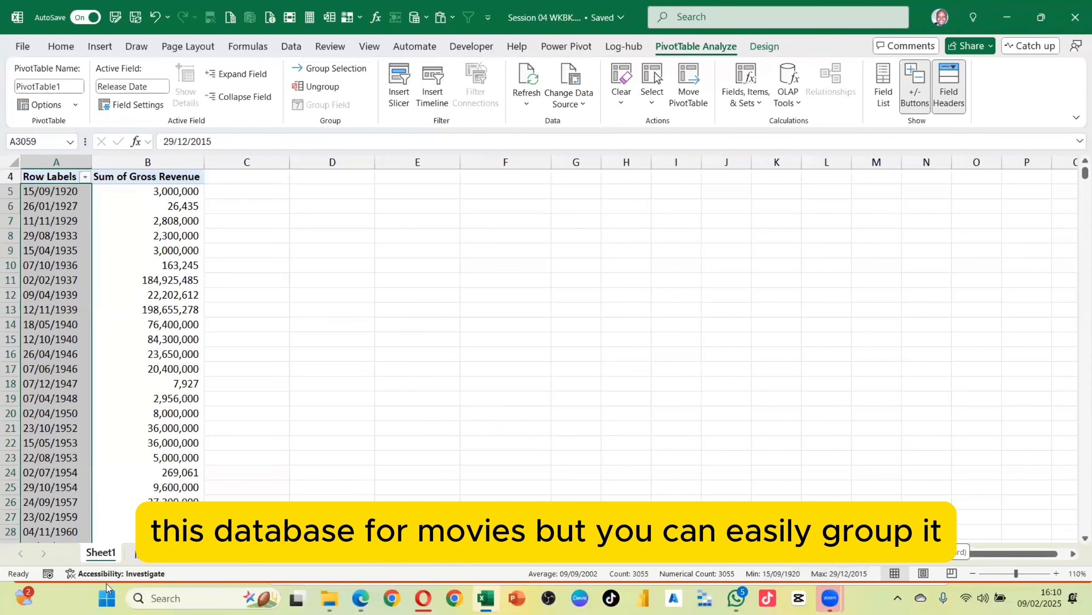
{"action": "left_click", "coordinate": [40, 268]}
{"action": "left_click", "coordinate": [48, 266]}
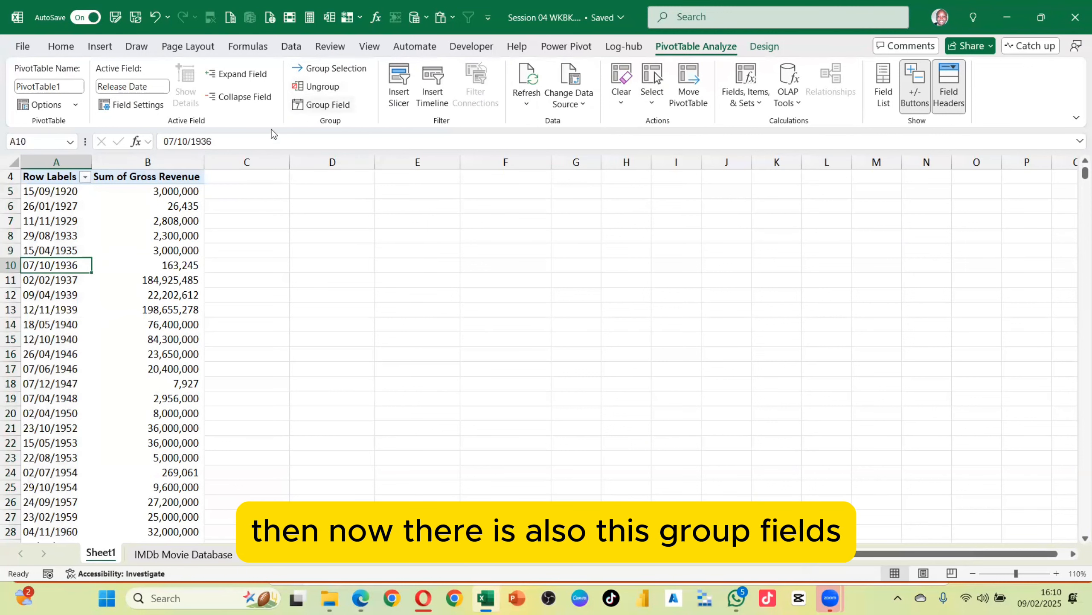
{"action": "left_click", "coordinate": [322, 109]}
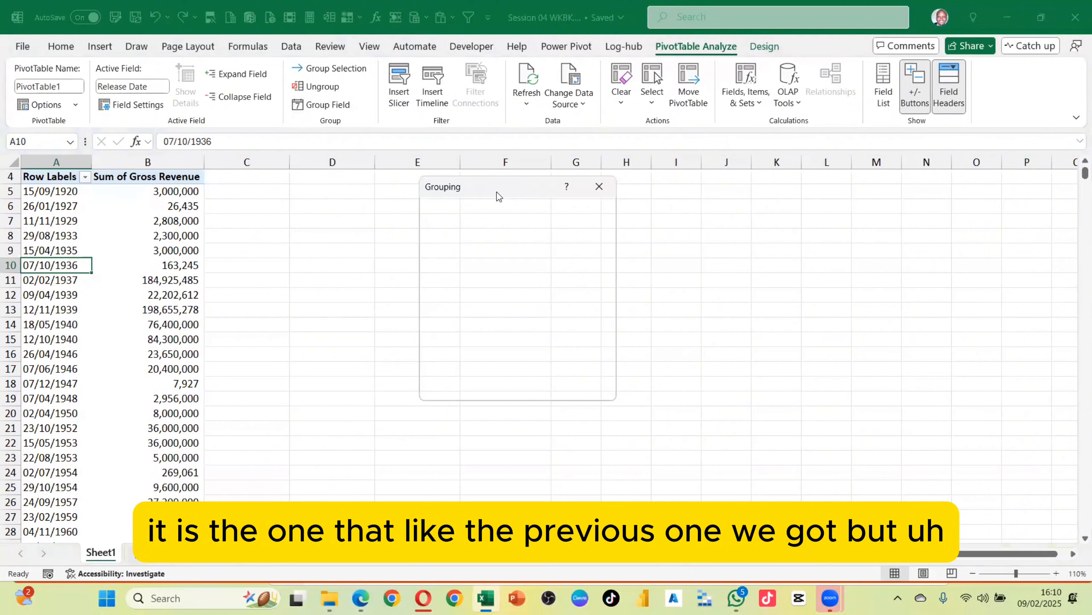
{"action": "left_click_drag", "start_coordinate": [504, 186], "coordinate": [550, 129]}
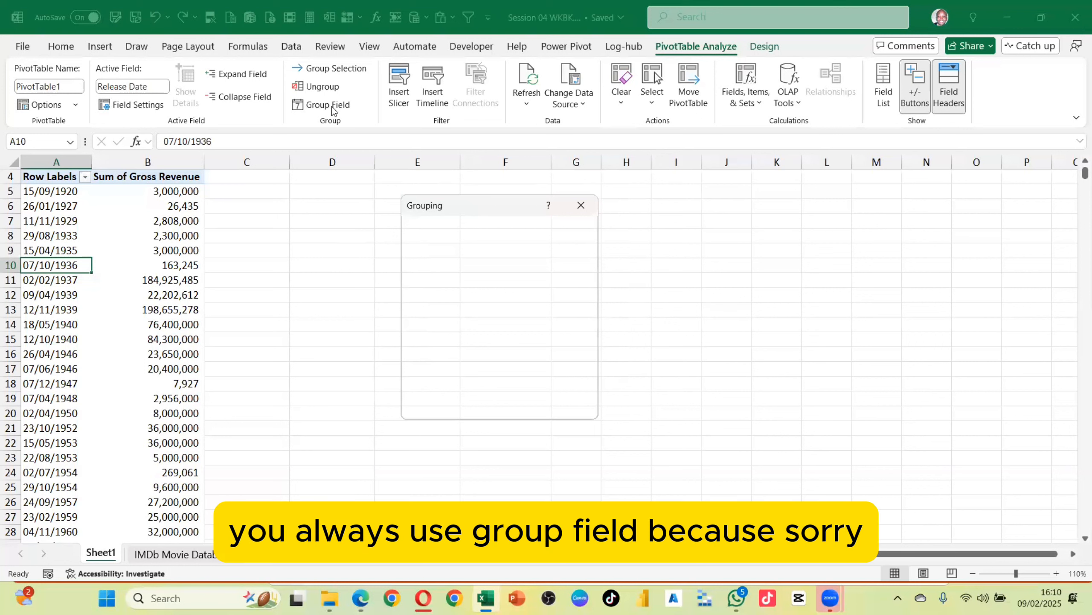
{"action": "left_click", "coordinate": [583, 208]}
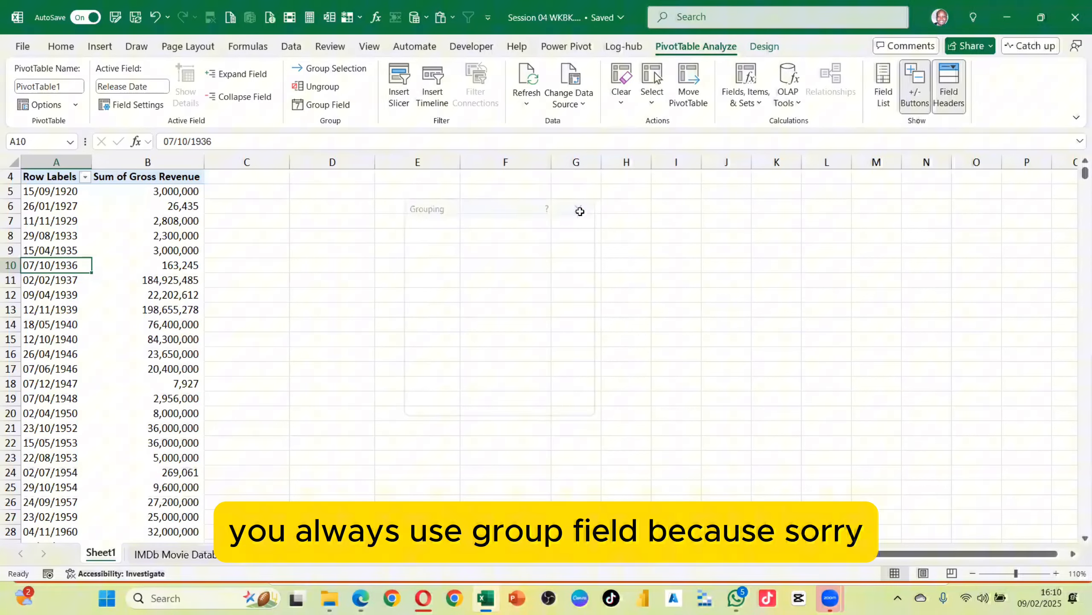
On a new sheet, enter the formula =RANDBETWEEN(1,100) in cell C2
{"action": "left_click", "coordinate": [340, 341]}
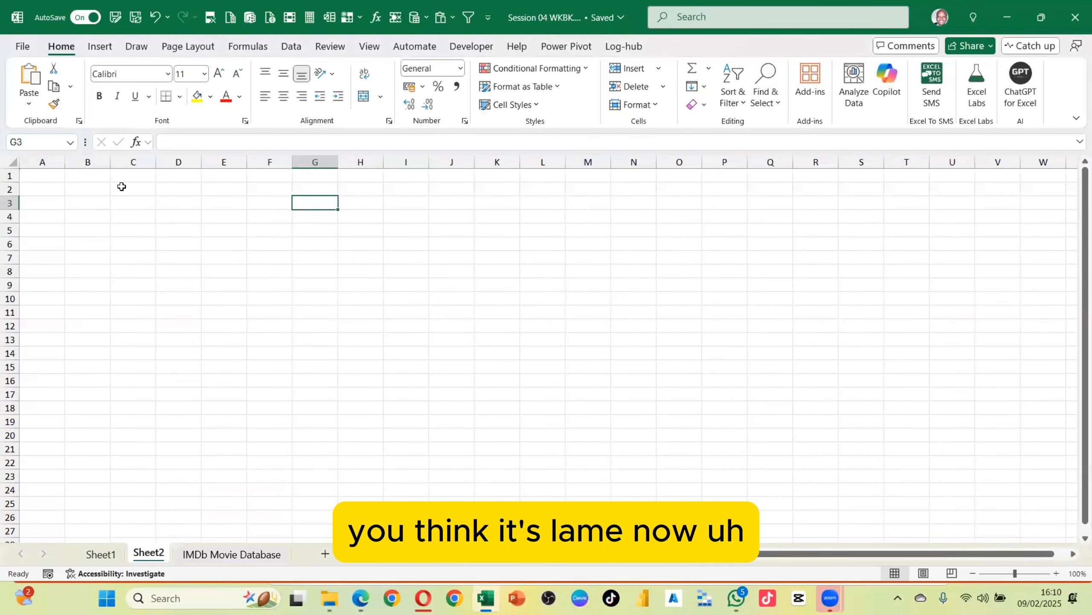
{"action": "left_click", "coordinate": [121, 186]}
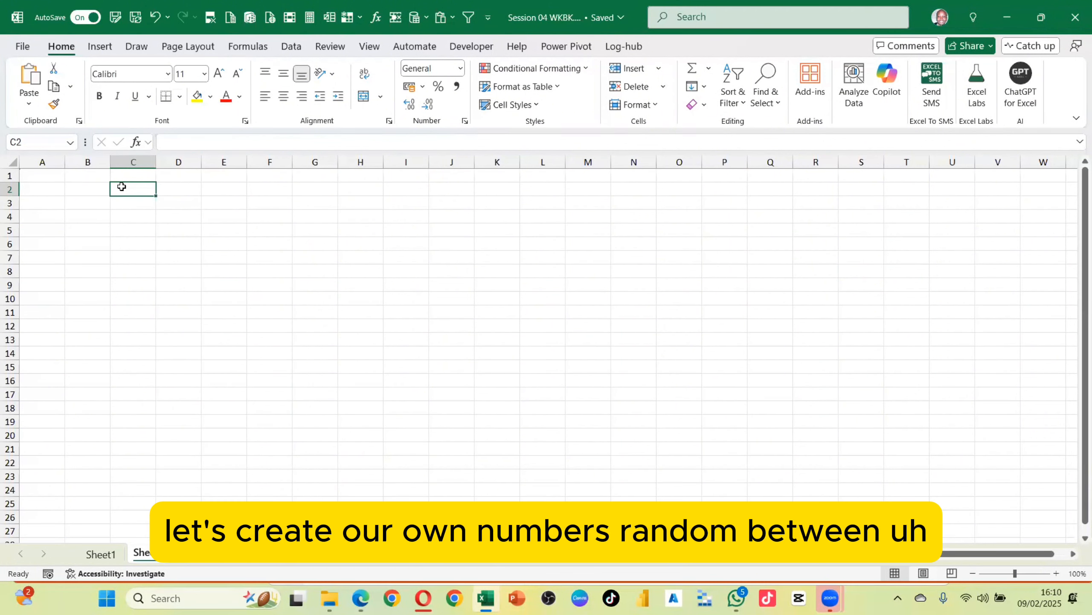
{"action": "type", "text": "ra"}
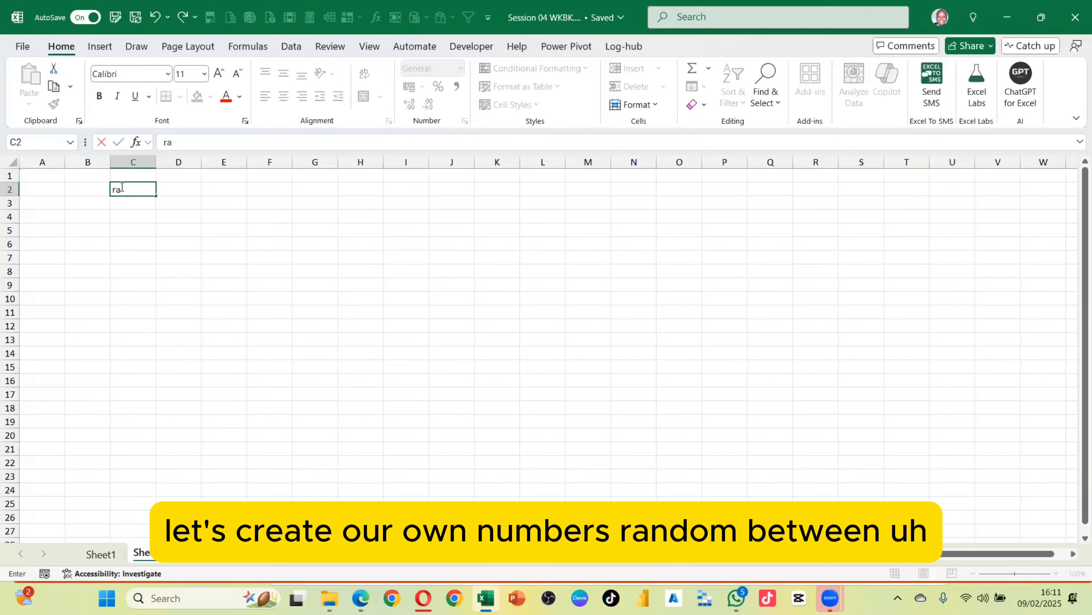
{"action": "type", "text": "ndb"}
{"action": "key", "text": "BackSpace"}
{"action": "key", "text": "BackSpace"}
{"action": "key", "text": "BackSpace"}
{"action": "key", "text": "BackSpace"}
{"action": "key", "text": "BackSpace"}
{"action": "type", "text": "=ran"}
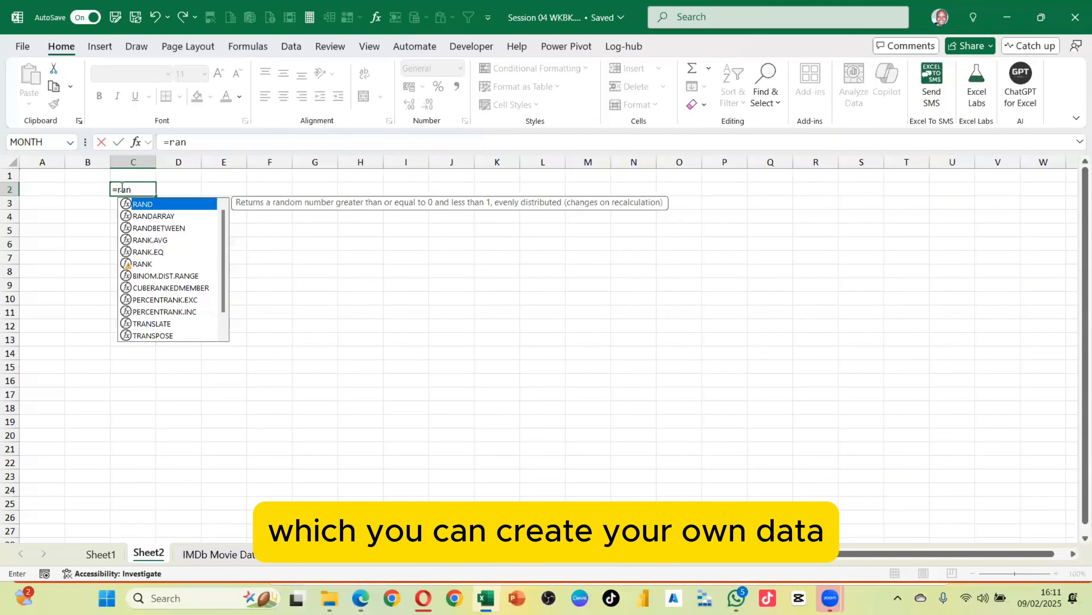
{"action": "key", "text": "Down"}
{"action": "key", "text": "Down"}
{"action": "key", "text": "Tab"}
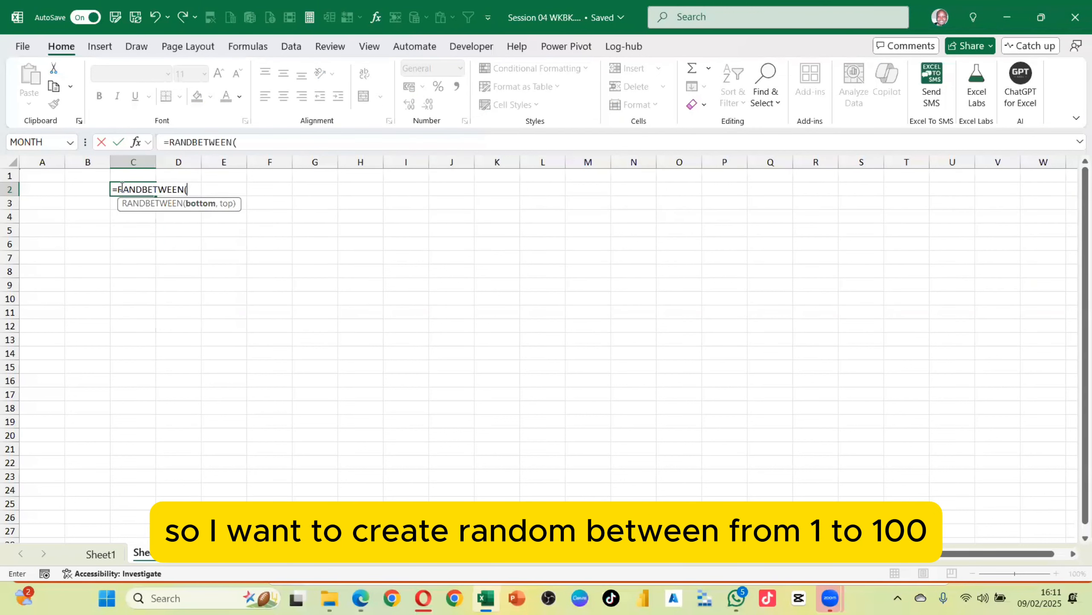
{"action": "type", "text": "1,100"}
{"action": "key", "text": "Return"}
Fill the RANDBETWEEN formula down to C8 and add the header Marks in C1
{"action": "left_click", "coordinate": [135, 186]}
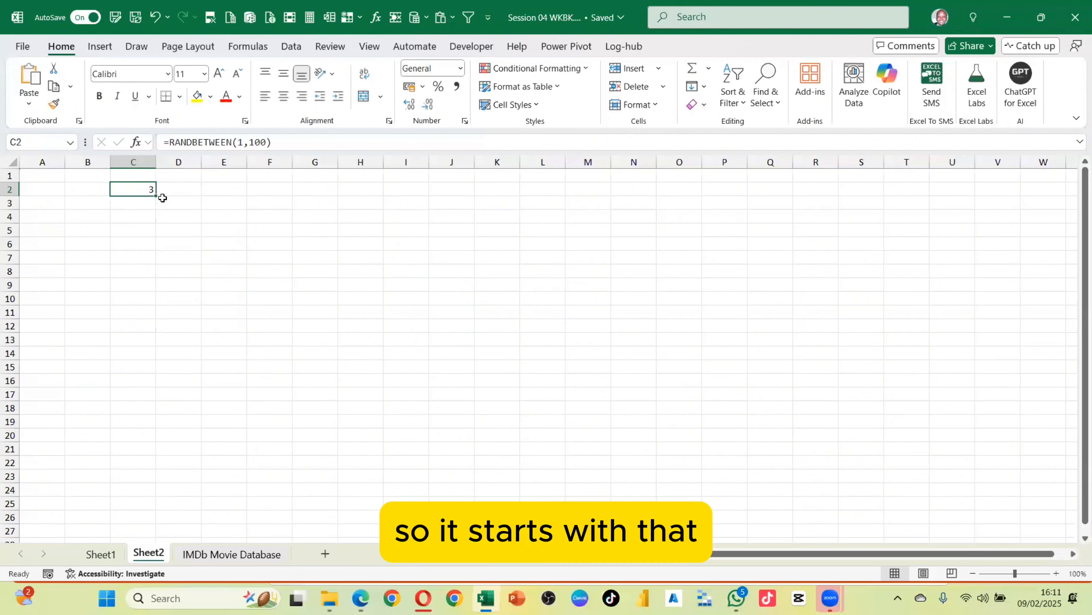
{"action": "left_click_drag", "start_coordinate": [157, 198], "coordinate": [124, 273]}
{"action": "left_click", "coordinate": [125, 273]}
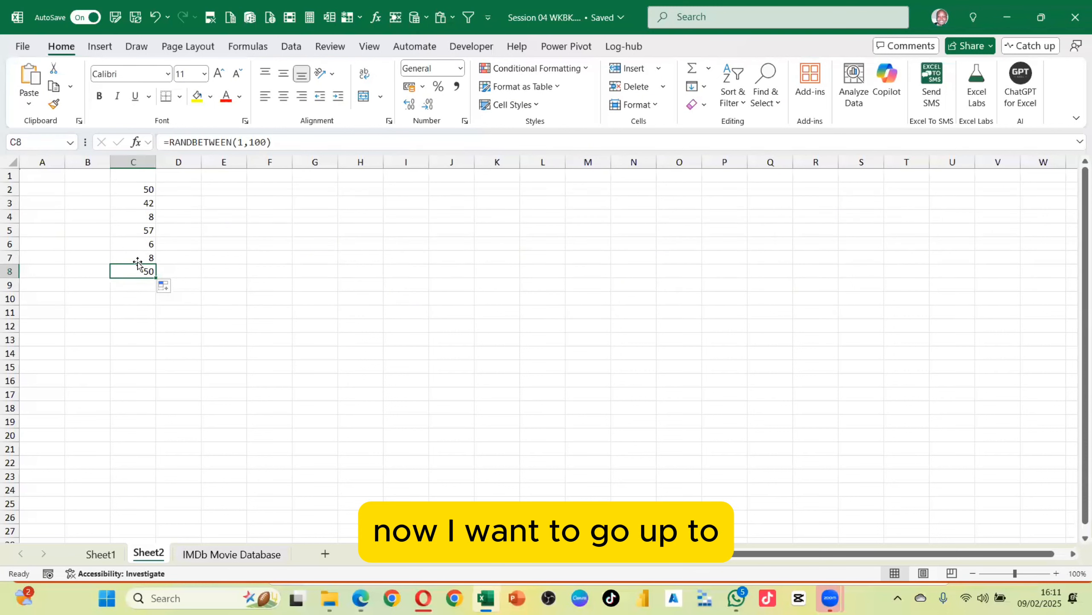
{"action": "left_click", "coordinate": [131, 175]}
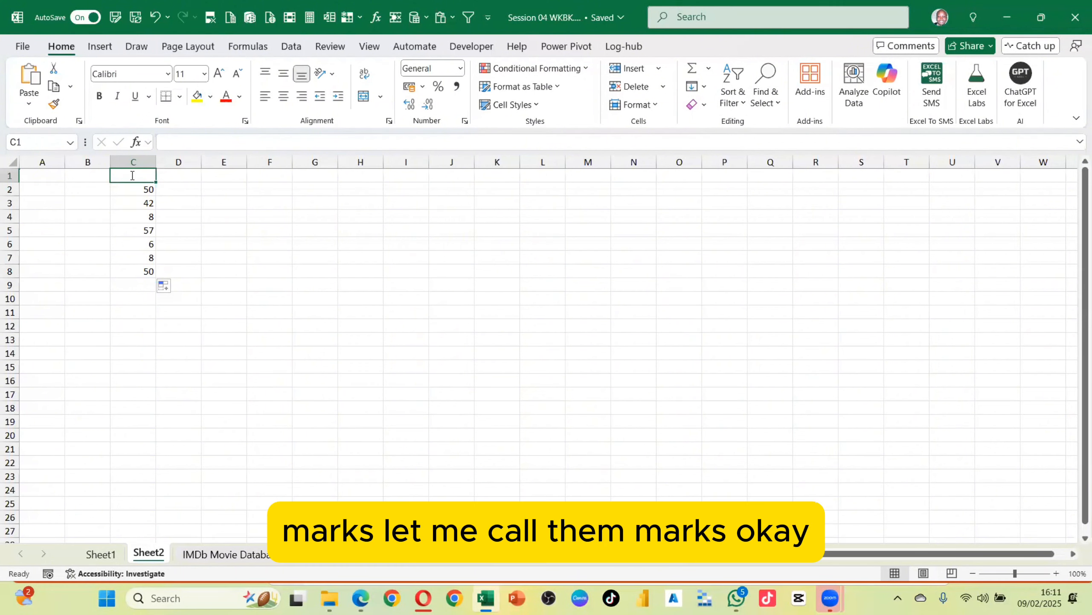
{"action": "type", "text": "Marks"}
{"action": "key", "text": "Return"}
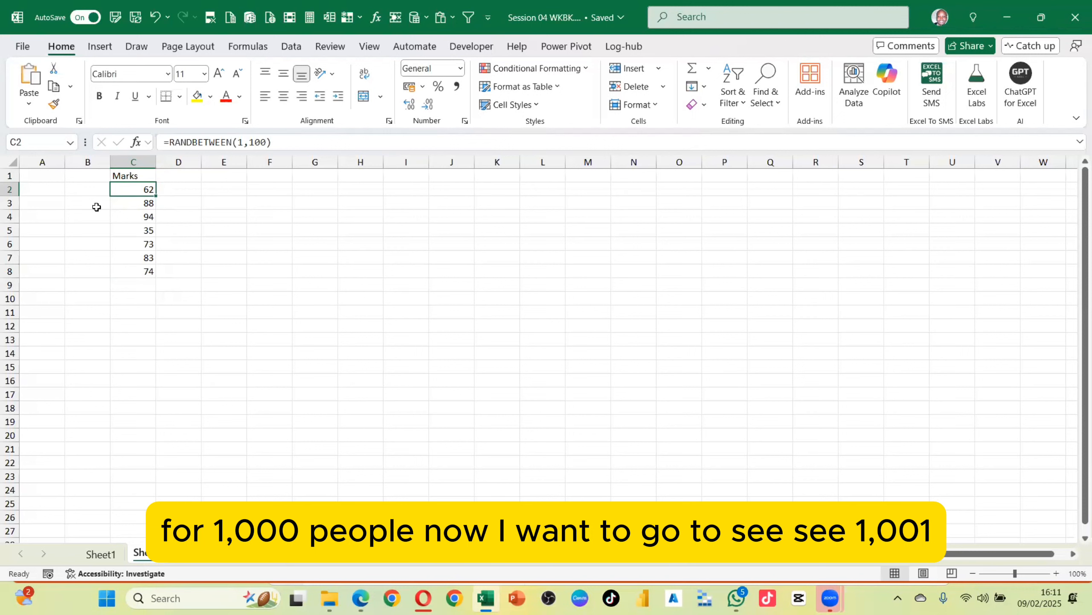
Jump to cell C1001, select up to C8, and fill the RANDBETWEEN formula down through C1001
{"action": "left_click", "coordinate": [148, 241]}
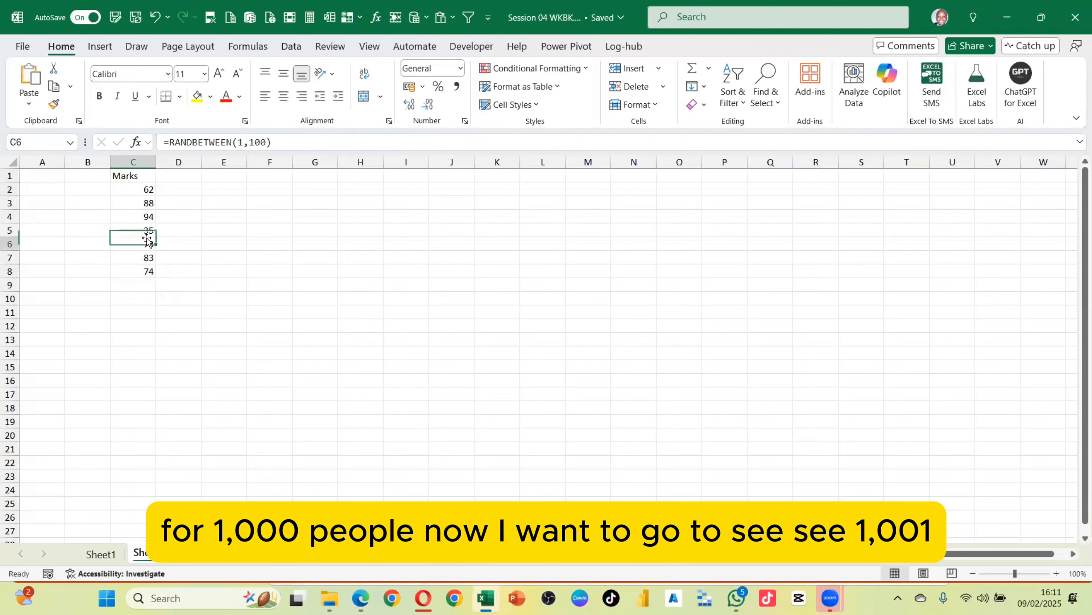
{"action": "left_click", "coordinate": [147, 272]}
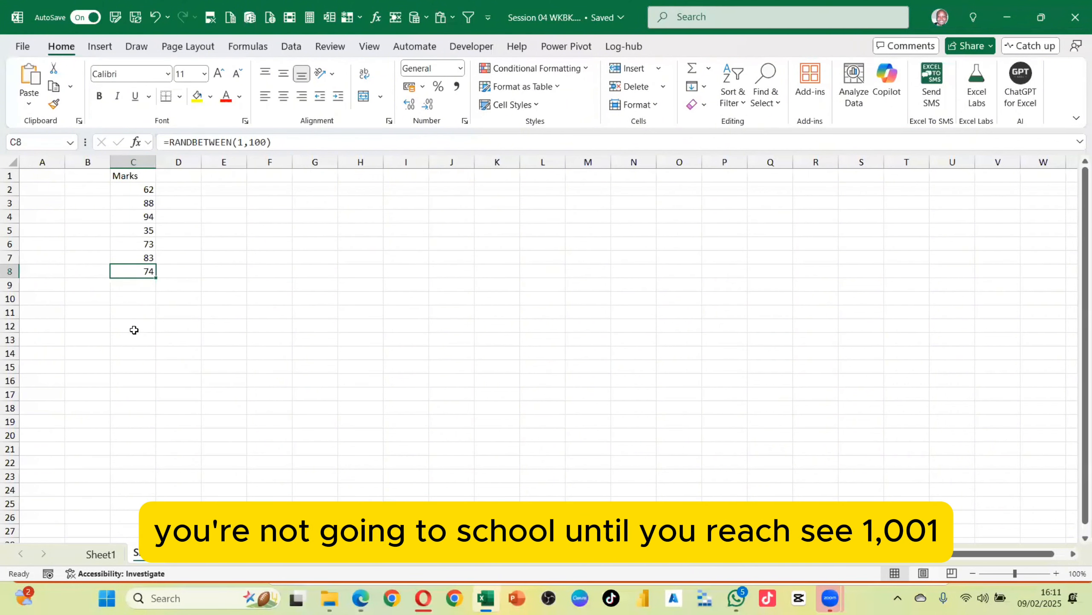
{"action": "scroll", "coordinate": [141, 326], "scroll_direction": "down", "scroll_amount": 12}
{"action": "scroll", "coordinate": [151, 310], "scroll_direction": "up", "scroll_amount": 12}
{"action": "left_click", "coordinate": [37, 142]}
{"action": "left_click", "coordinate": [37, 142]}
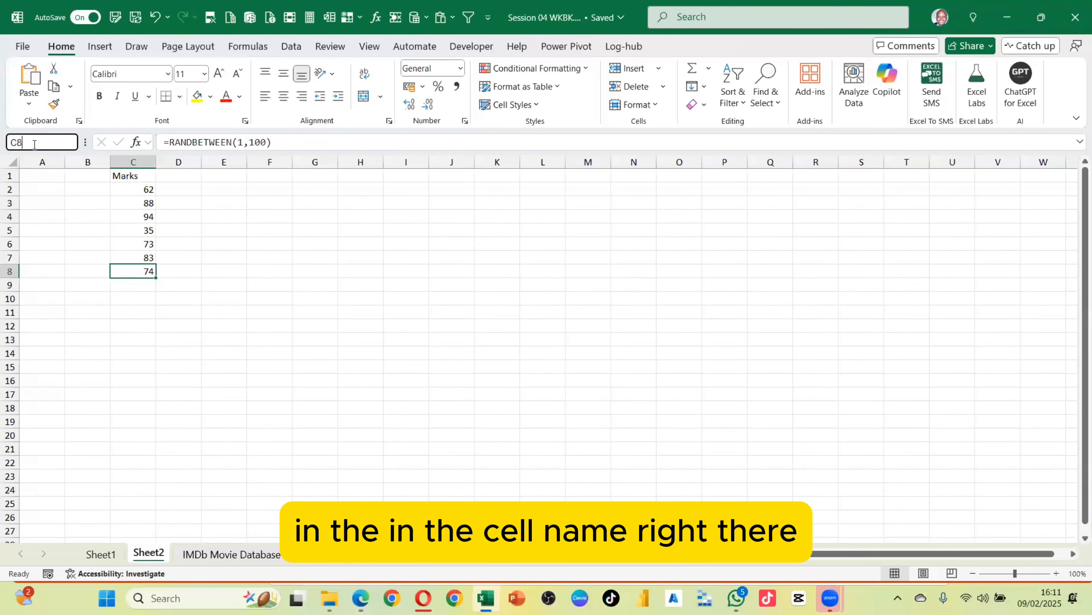
{"action": "key", "text": "BackSpace"}
{"action": "type", "text": "1001"}
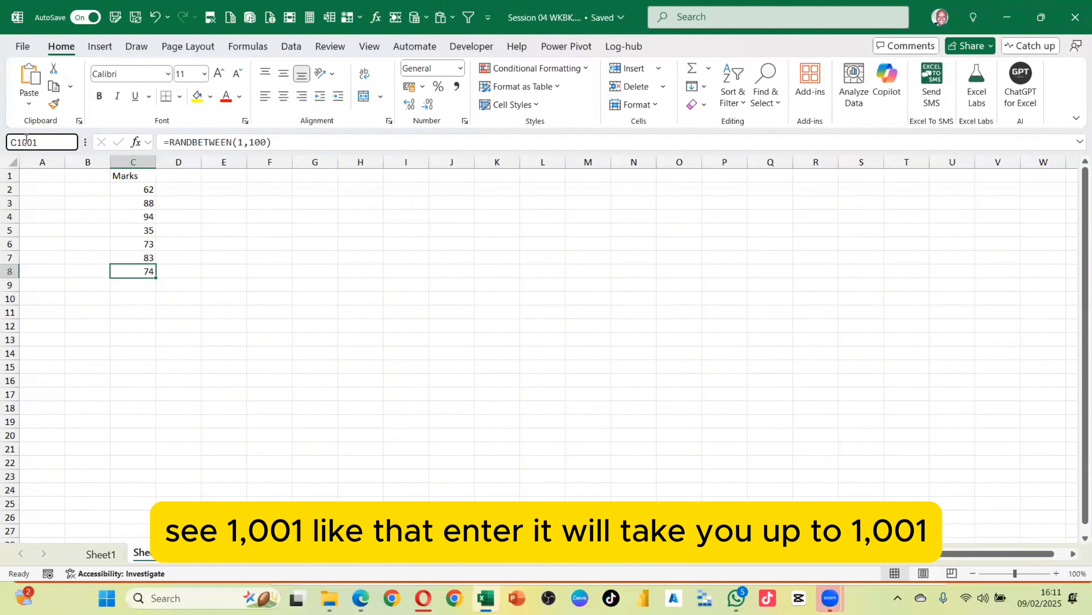
{"action": "key", "text": "Return"}
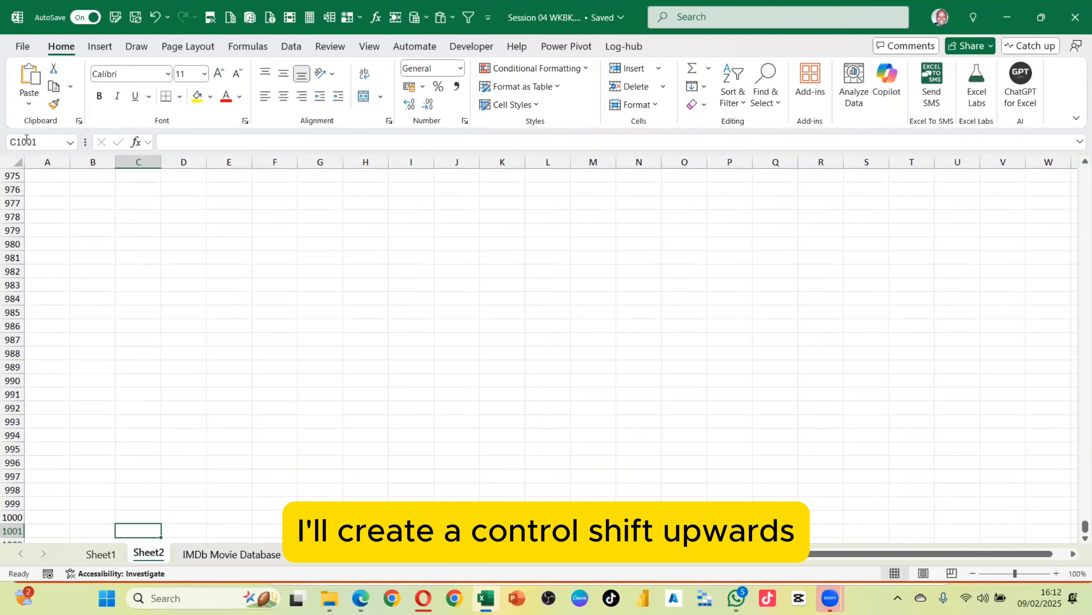
{"action": "key", "text": "ctrl+shift+Up"}
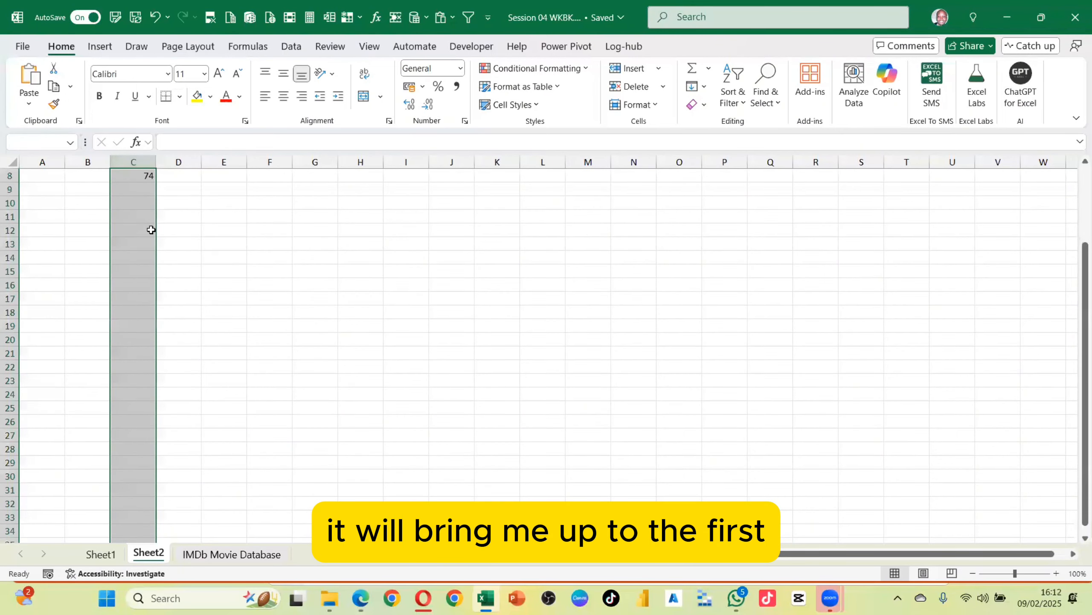
{"action": "scroll", "coordinate": [150, 228], "scroll_direction": "up", "scroll_amount": 1}
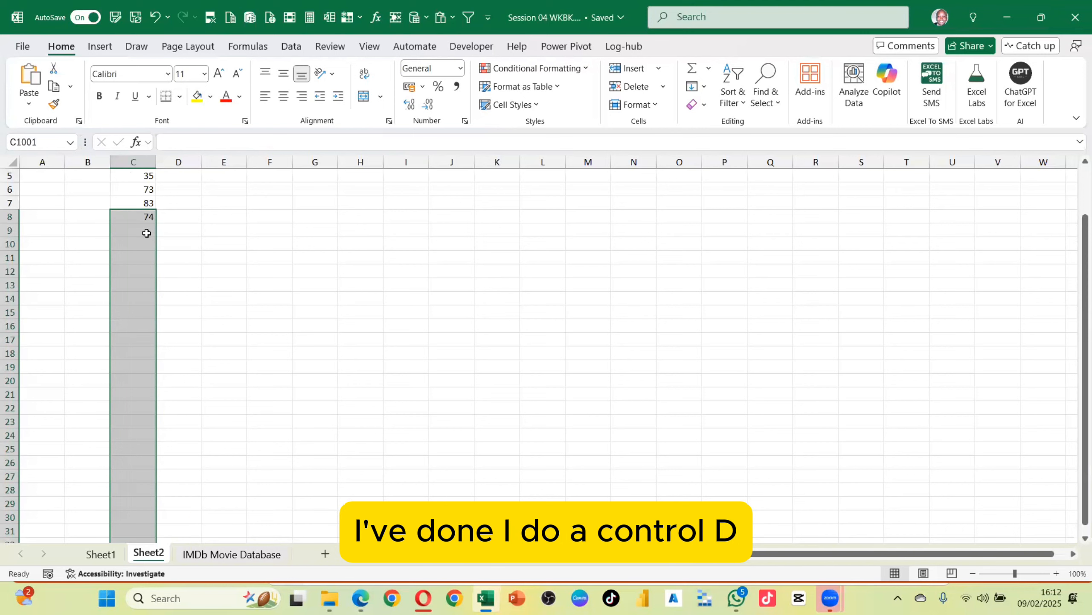
{"action": "key", "text": "ctrl+d"}
Browse the filled Marks column down to its last row and back up to the header
{"action": "scroll", "coordinate": [151, 250], "scroll_direction": "down", "scroll_amount": 7}
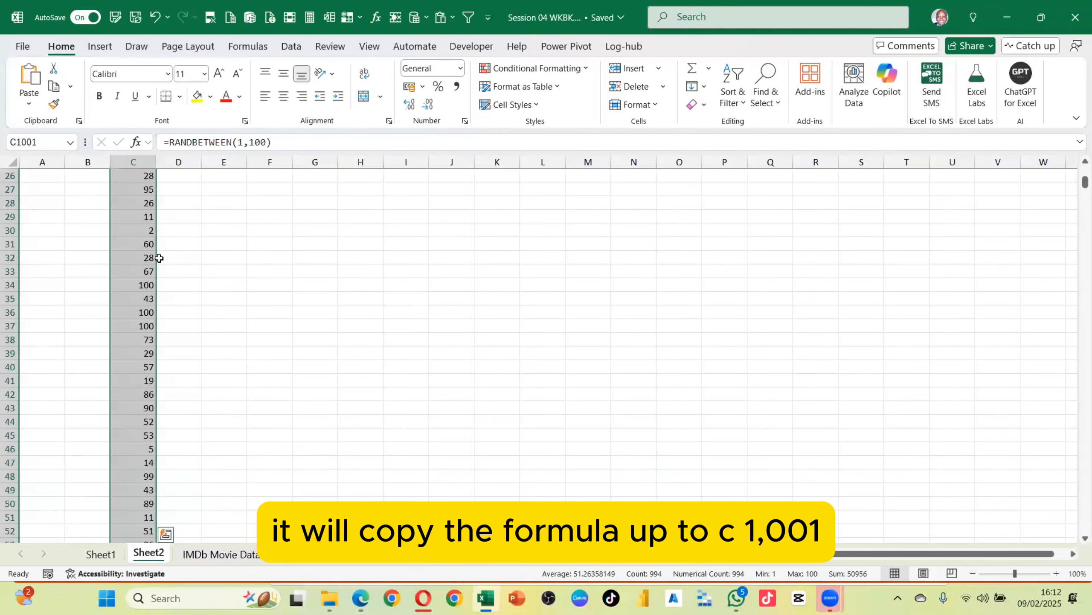
{"action": "scroll", "coordinate": [159, 257], "scroll_direction": "down", "scroll_amount": 20}
{"action": "left_click", "coordinate": [134, 242]}
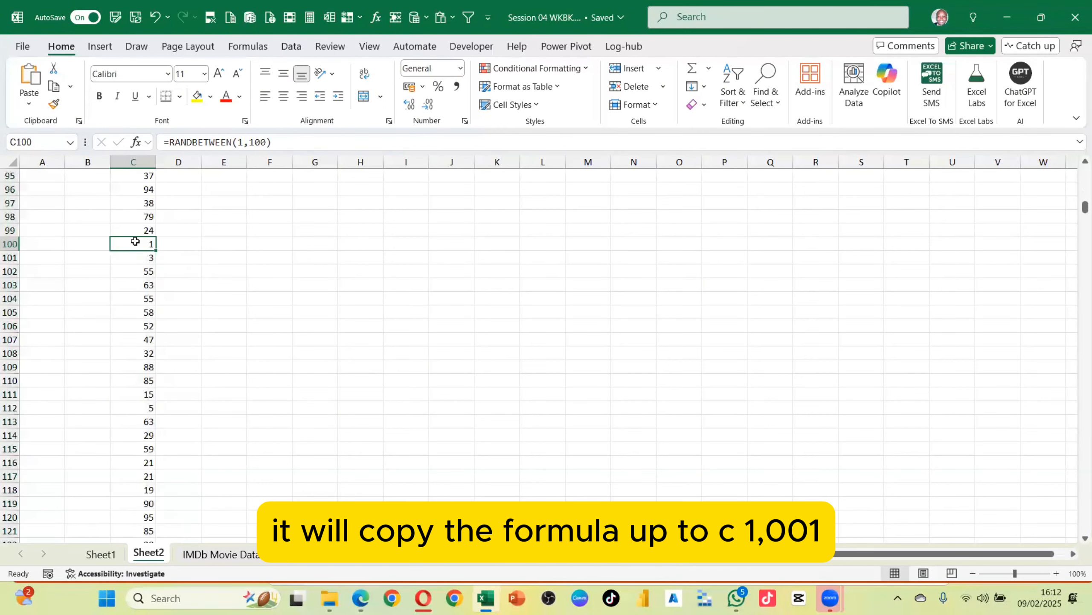
{"action": "key", "text": "ctrl+Down"}
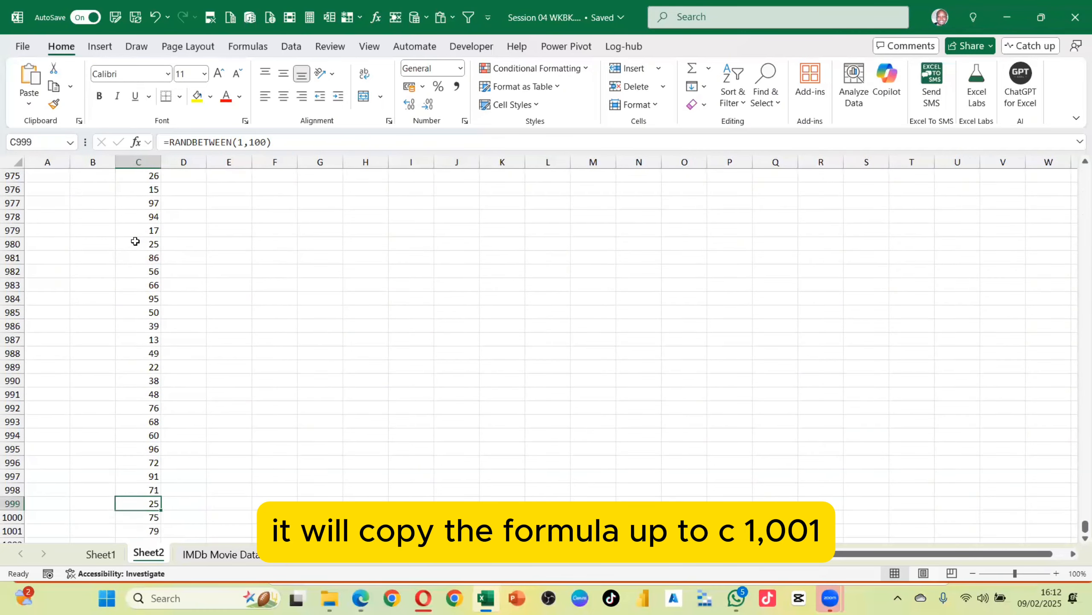
{"action": "key", "text": "ctrl+Up"}
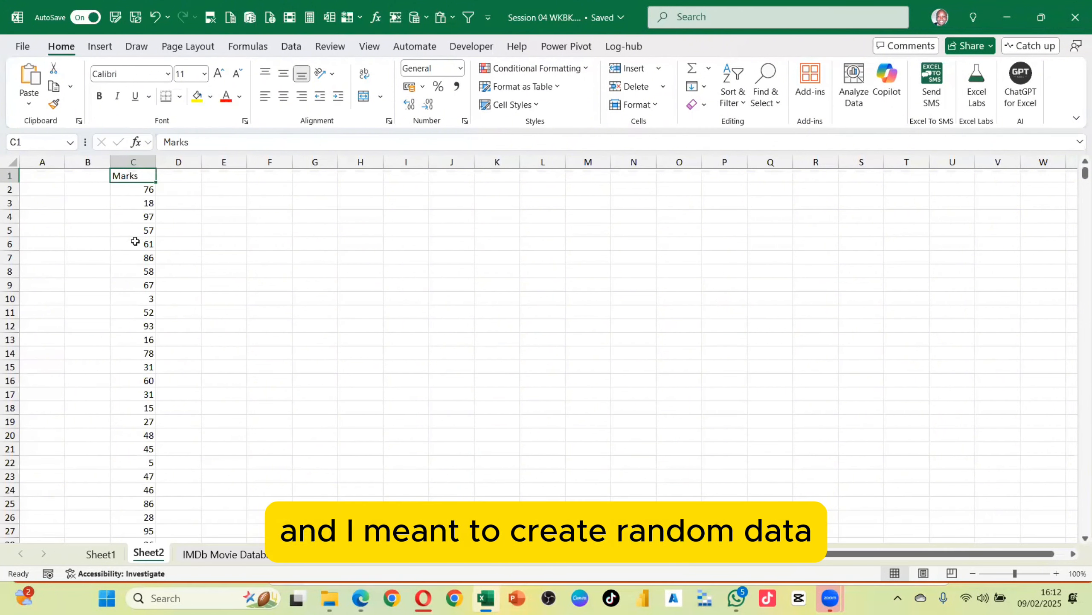
Insert a PivotTable from Sheet2!$C$1:$C$1001, placing it on the existing worksheet at cell G1
{"action": "left_click", "coordinate": [130, 228]}
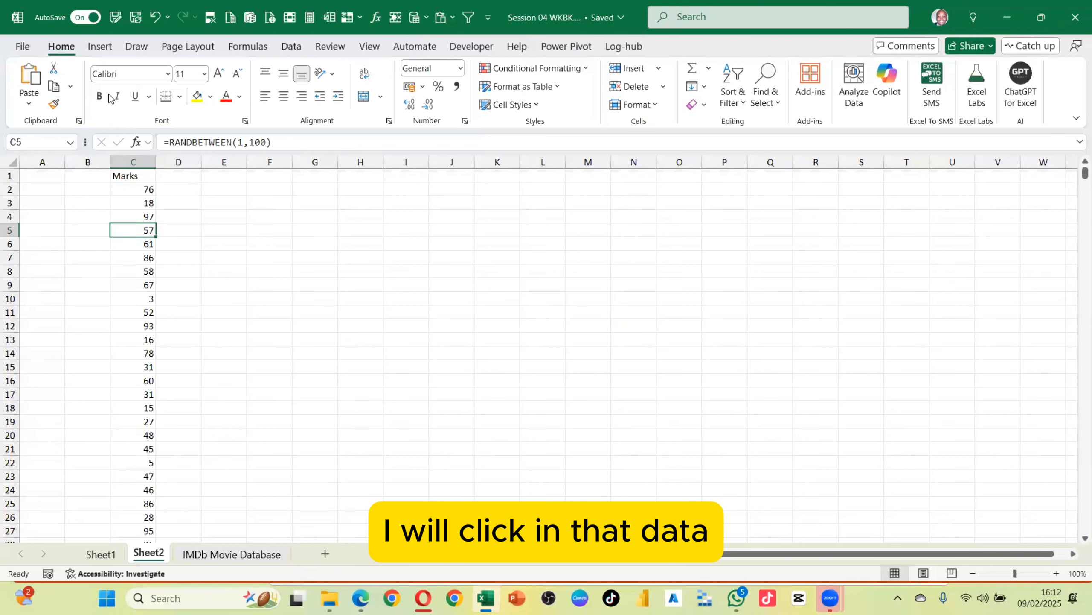
{"action": "left_click", "coordinate": [97, 47]}
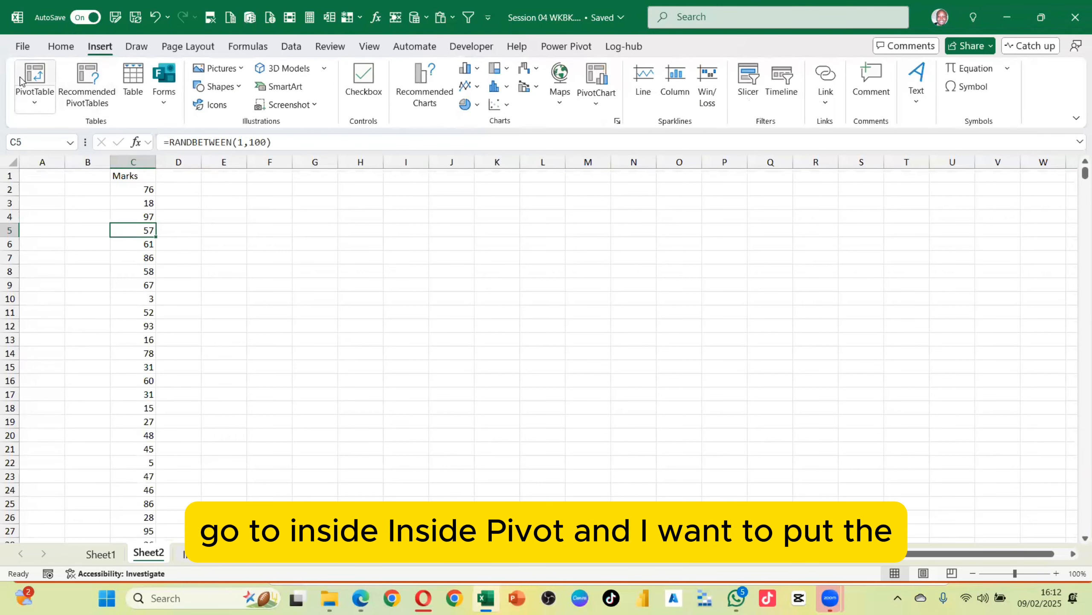
{"action": "left_click", "coordinate": [33, 75]}
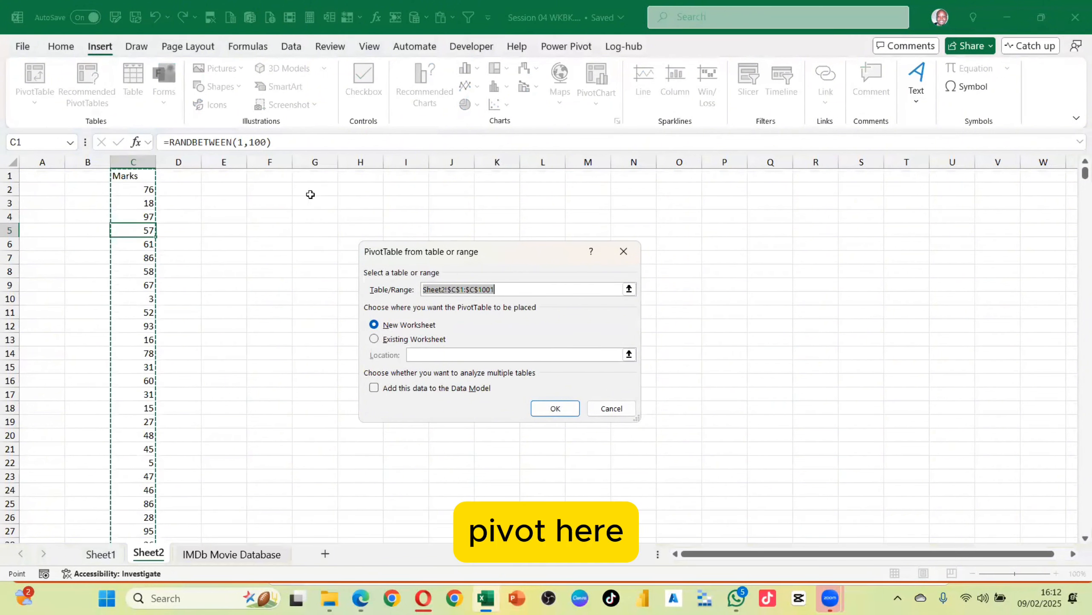
{"action": "left_click_drag", "start_coordinate": [476, 254], "coordinate": [742, 206]}
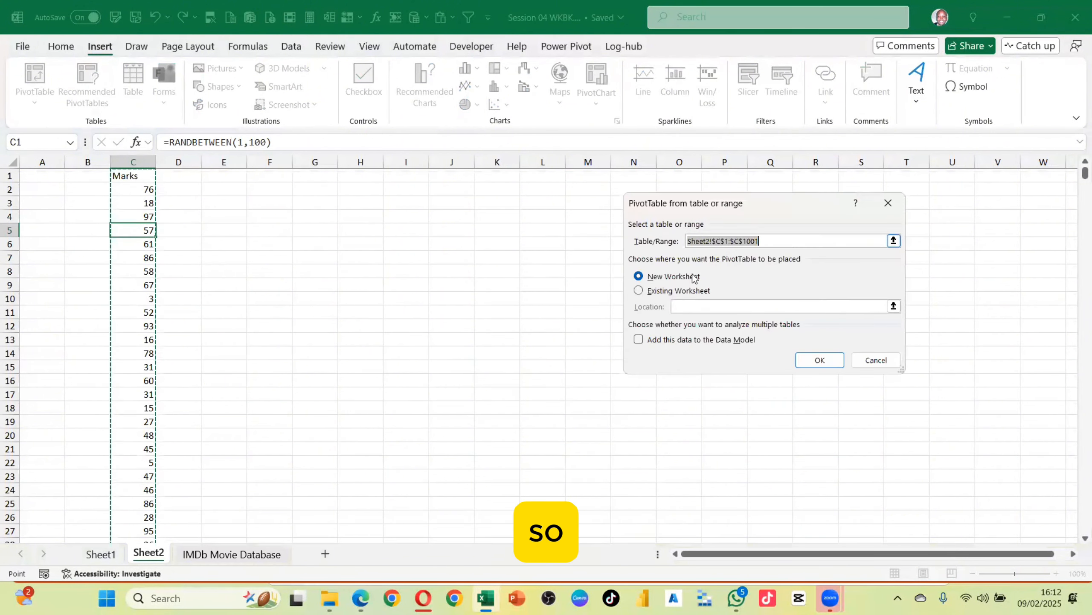
{"action": "left_click", "coordinate": [651, 292]}
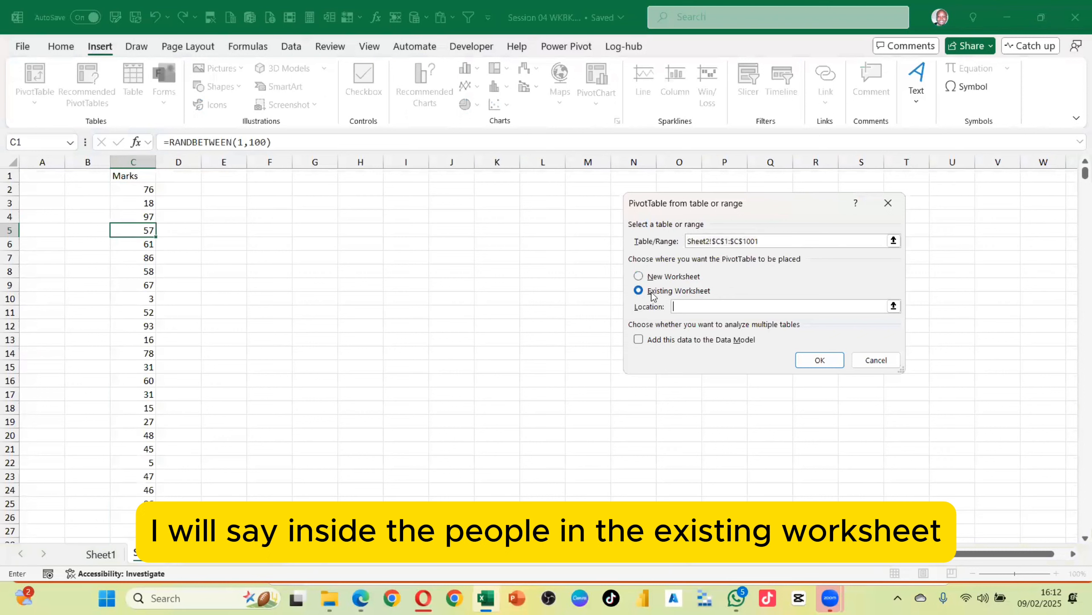
{"action": "left_click", "coordinate": [298, 174]}
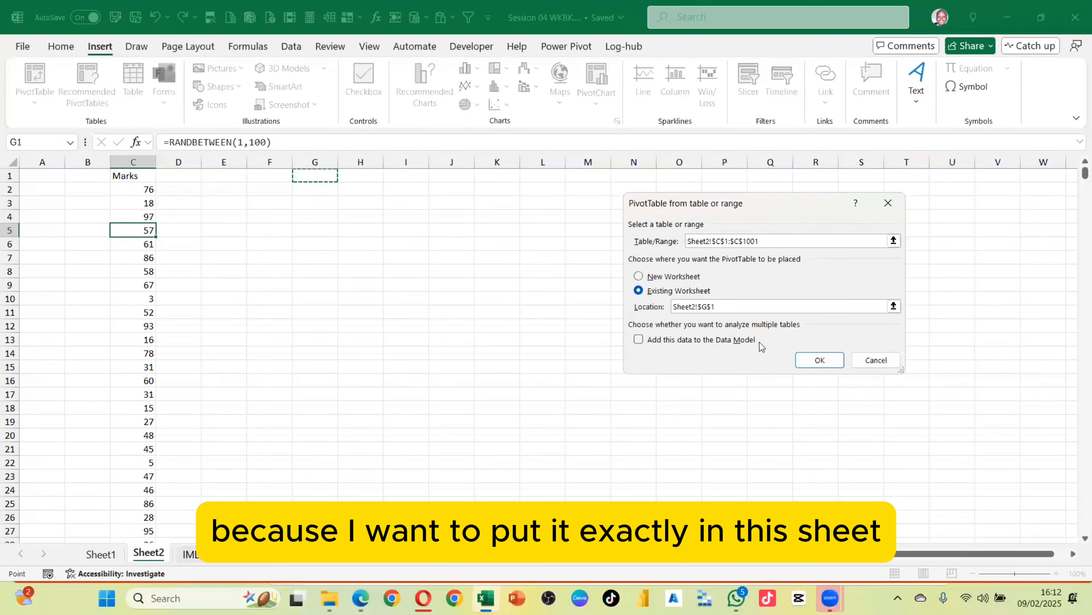
{"action": "left_click", "coordinate": [820, 360]}
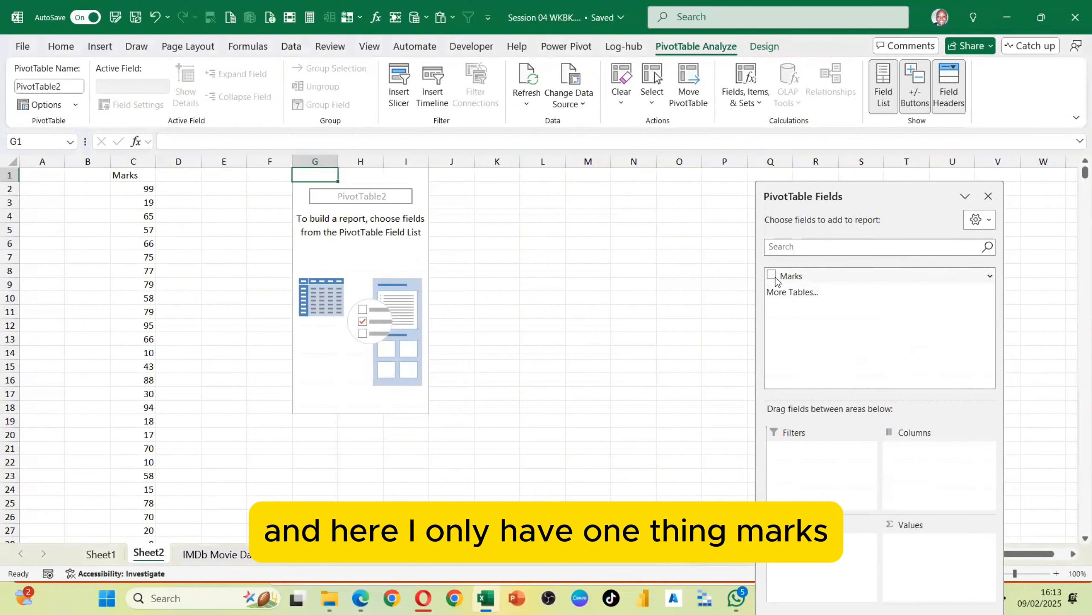
Add the Marks field to the PivotTable rows and scroll through the listed mark values
{"action": "left_click_drag", "start_coordinate": [785, 276], "coordinate": [825, 565]}
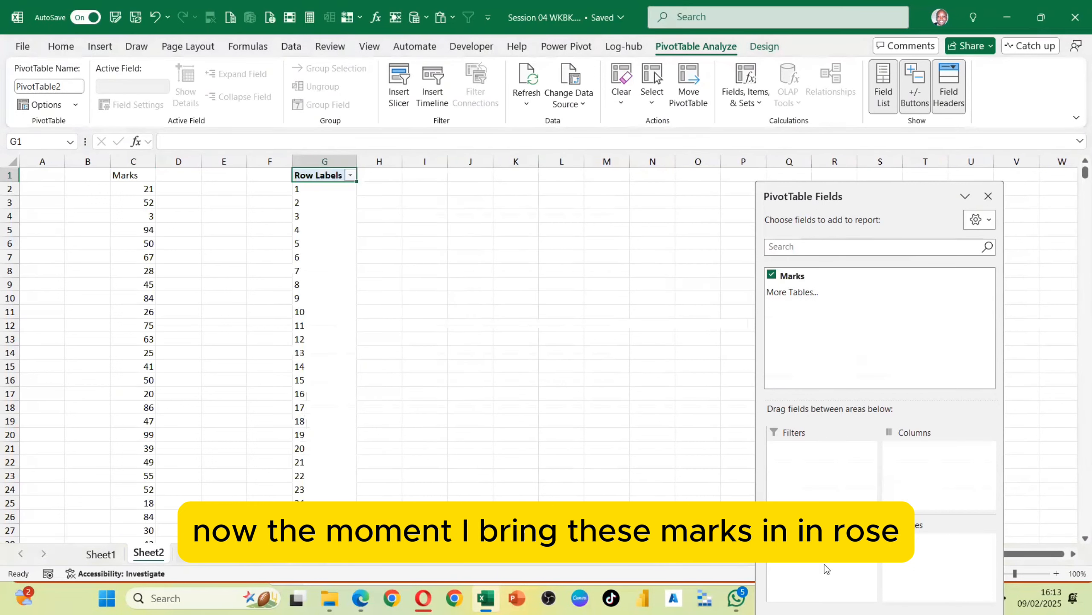
{"action": "scroll", "coordinate": [319, 217], "scroll_direction": "down", "scroll_amount": 20}
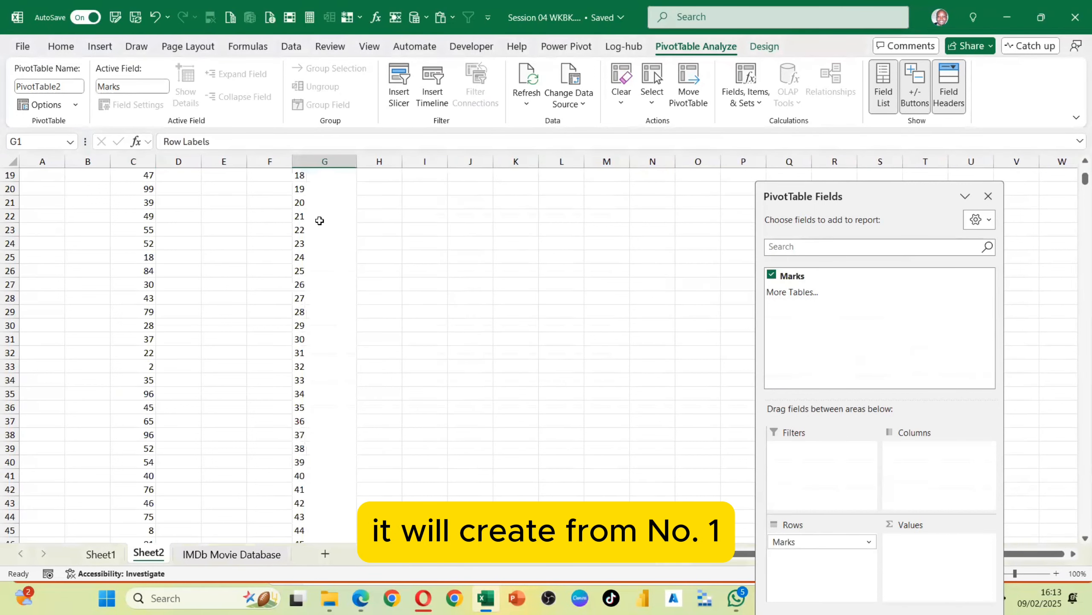
{"action": "scroll", "coordinate": [328, 290], "scroll_direction": "down", "scroll_amount": 4}
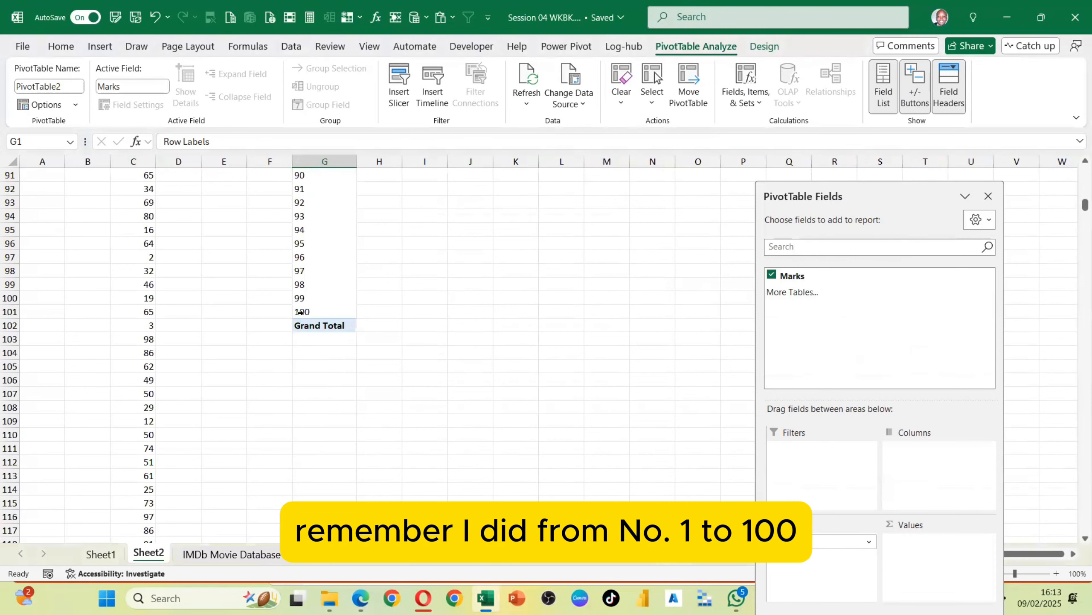
{"action": "scroll", "coordinate": [326, 314], "scroll_direction": "up", "scroll_amount": 20}
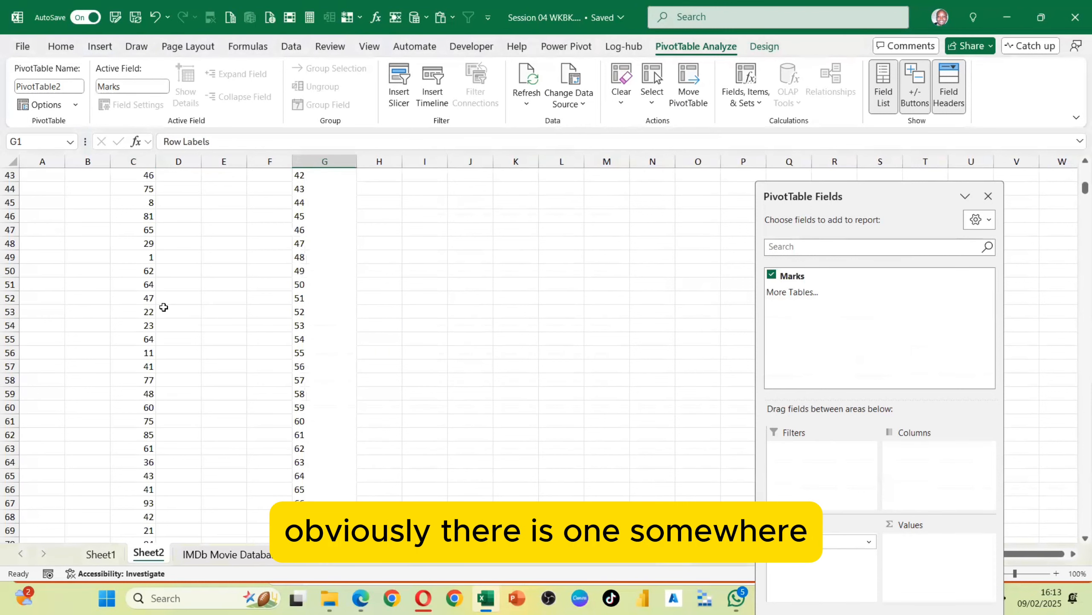
{"action": "scroll", "coordinate": [148, 210], "scroll_direction": "up", "scroll_amount": 2}
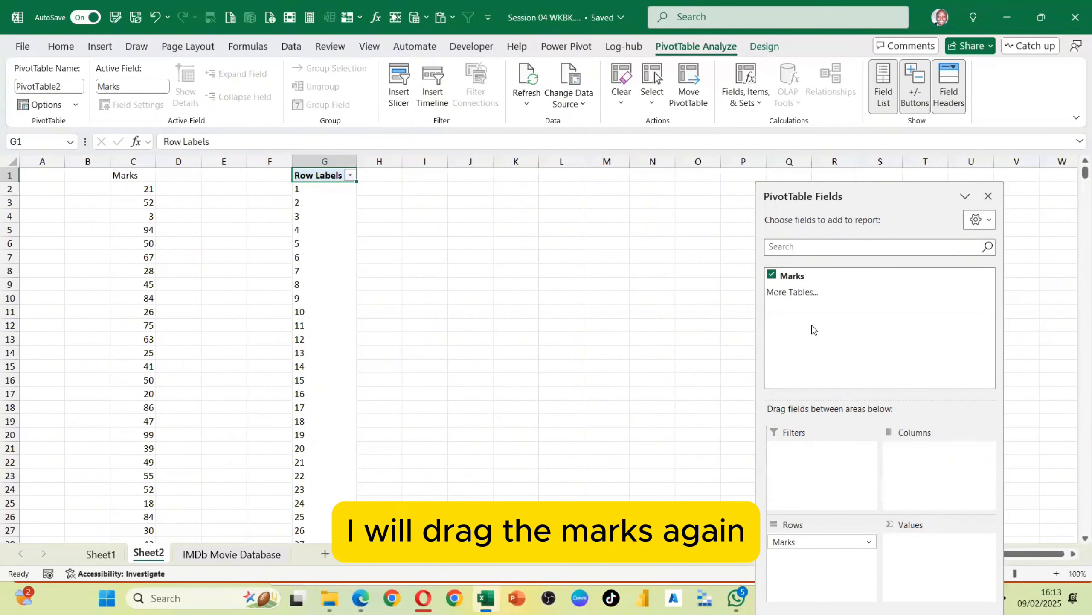
Add Marks to the PivotTable values and change its summary calculation from Sum to Count
{"action": "left_click_drag", "start_coordinate": [792, 275], "coordinate": [948, 557]}
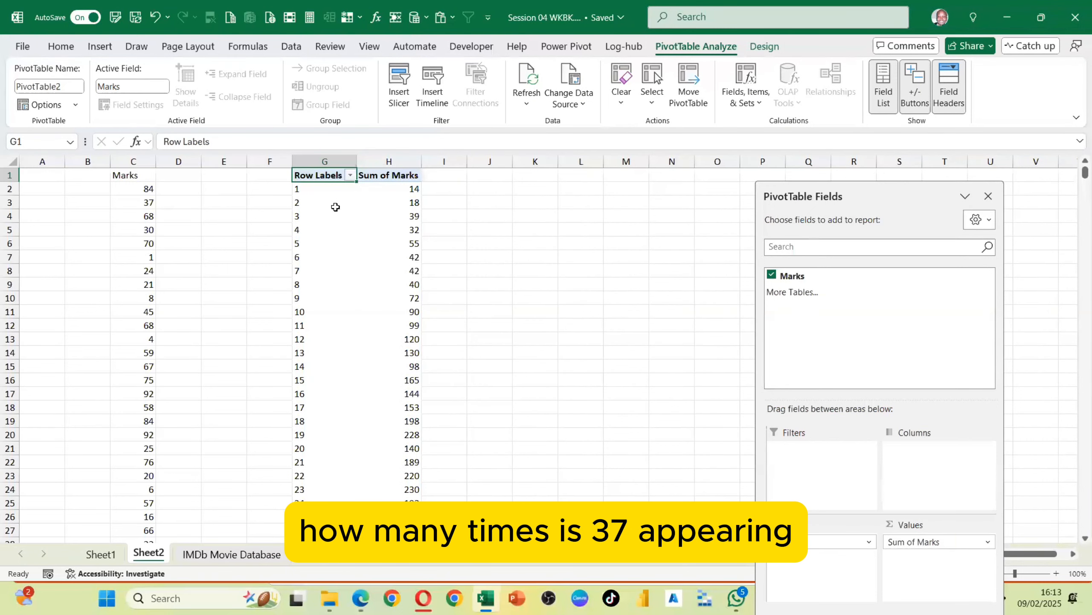
{"action": "left_click", "coordinate": [914, 542]}
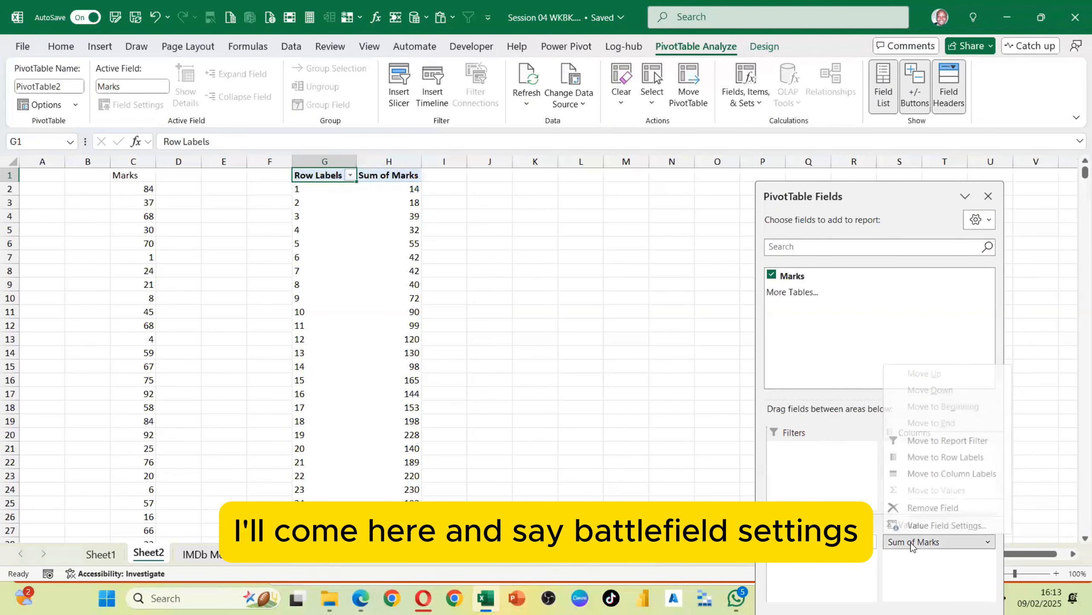
{"action": "left_click", "coordinate": [925, 528]}
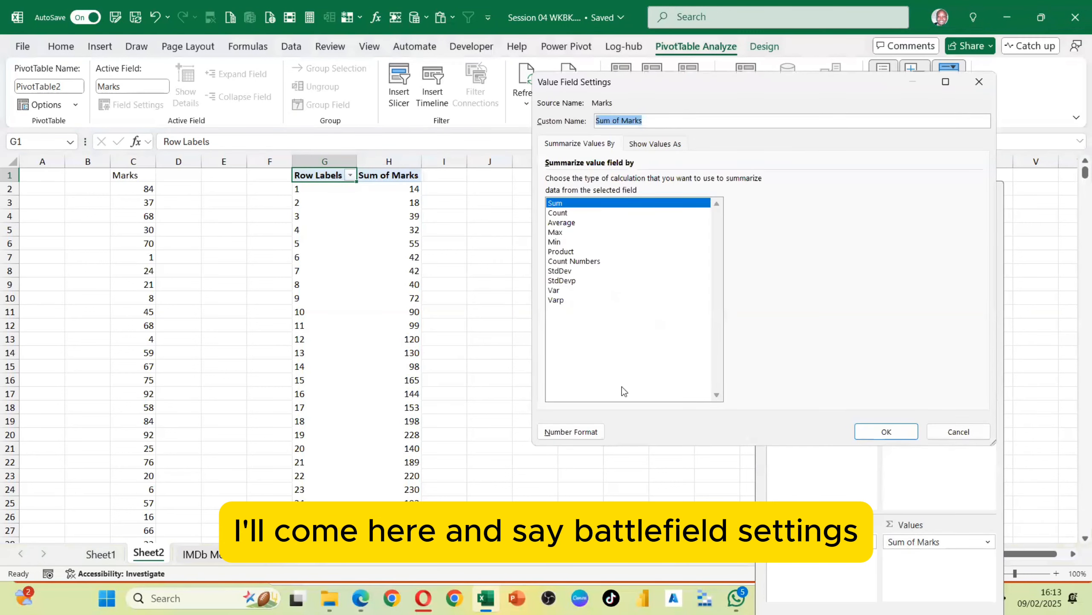
{"action": "left_click", "coordinate": [555, 213]}
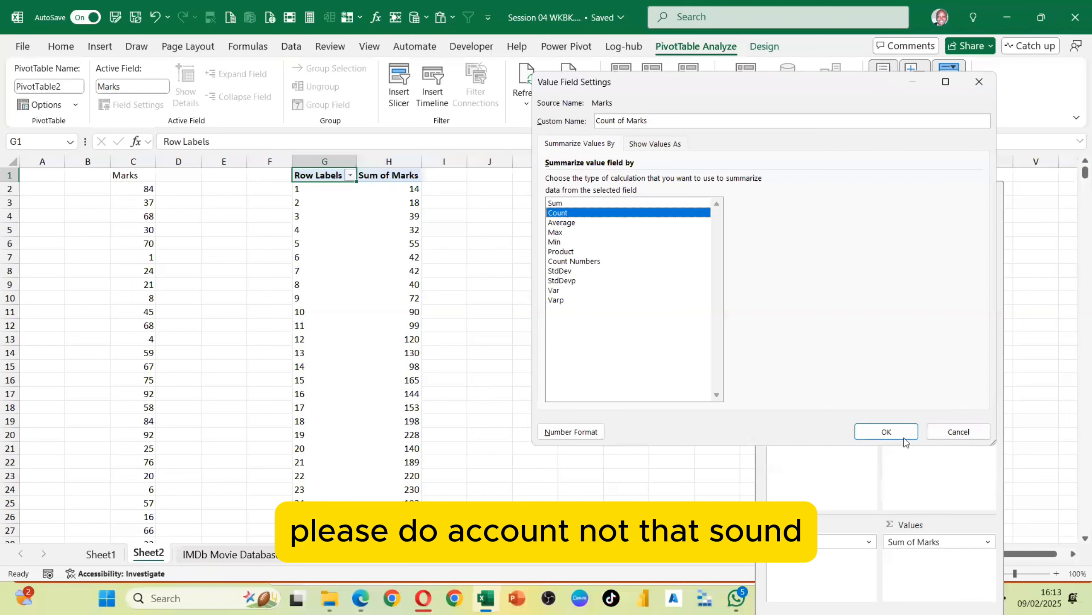
{"action": "left_click", "coordinate": [893, 431]}
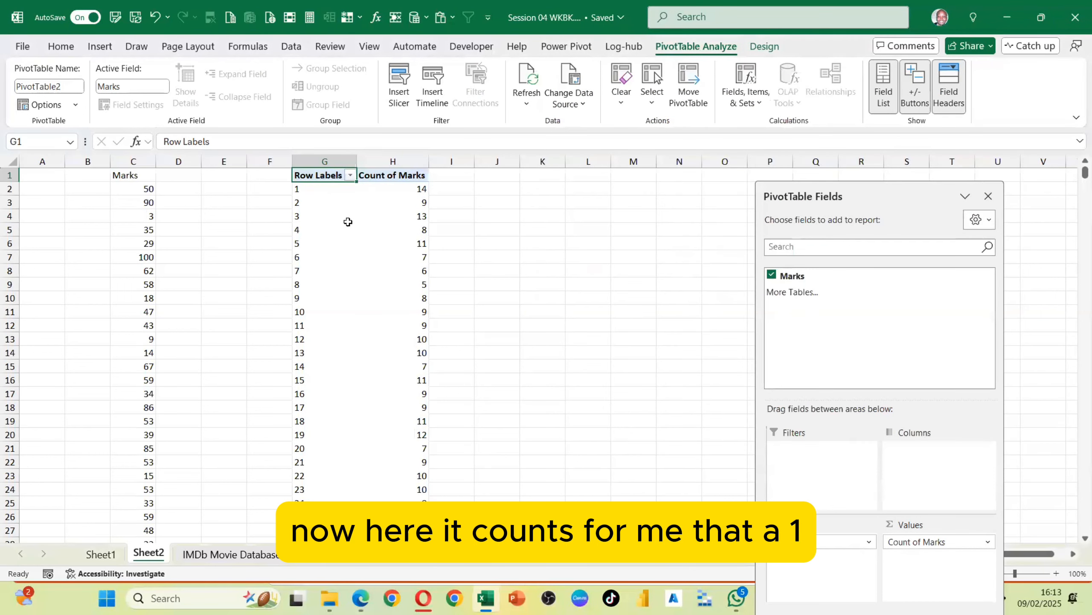
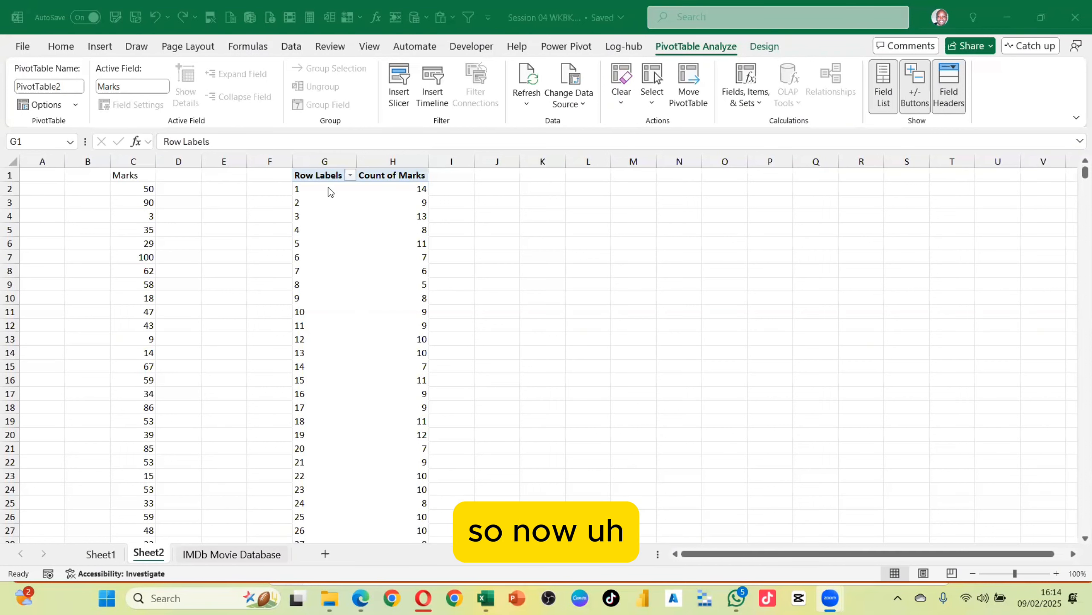
Rename the Count of Marks value field header in the PivotTable to Freq
{"action": "left_click", "coordinate": [308, 191]}
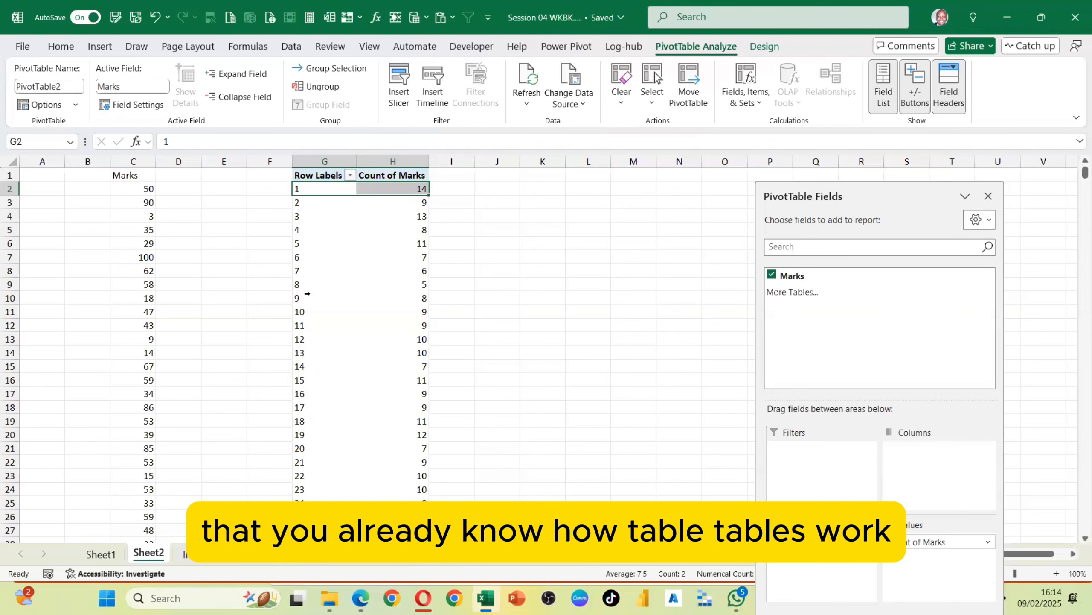
{"action": "left_click", "coordinate": [340, 249]}
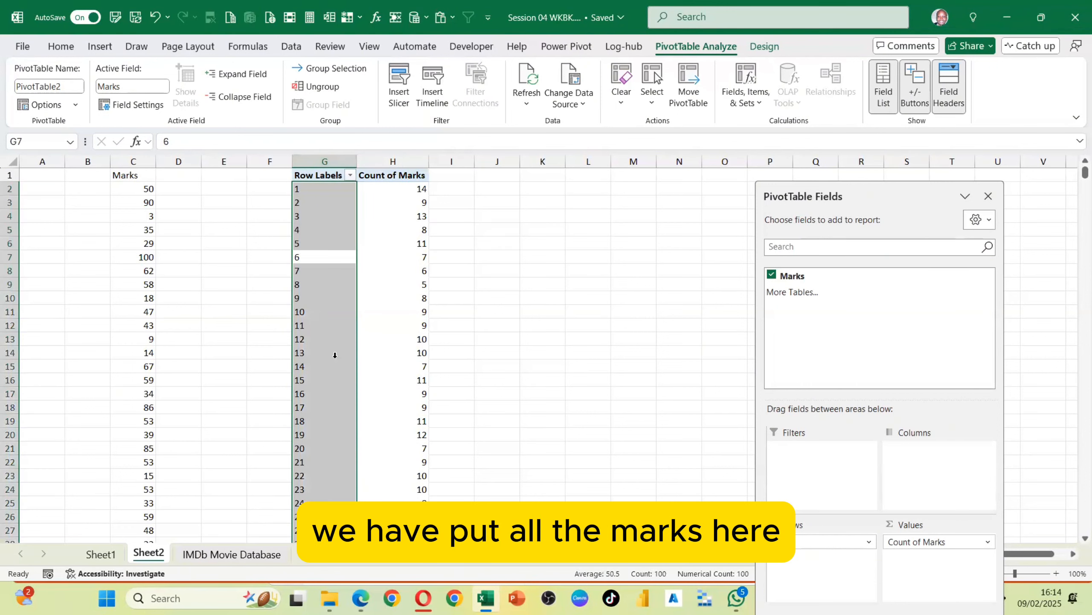
{"action": "left_click", "coordinate": [391, 176]}
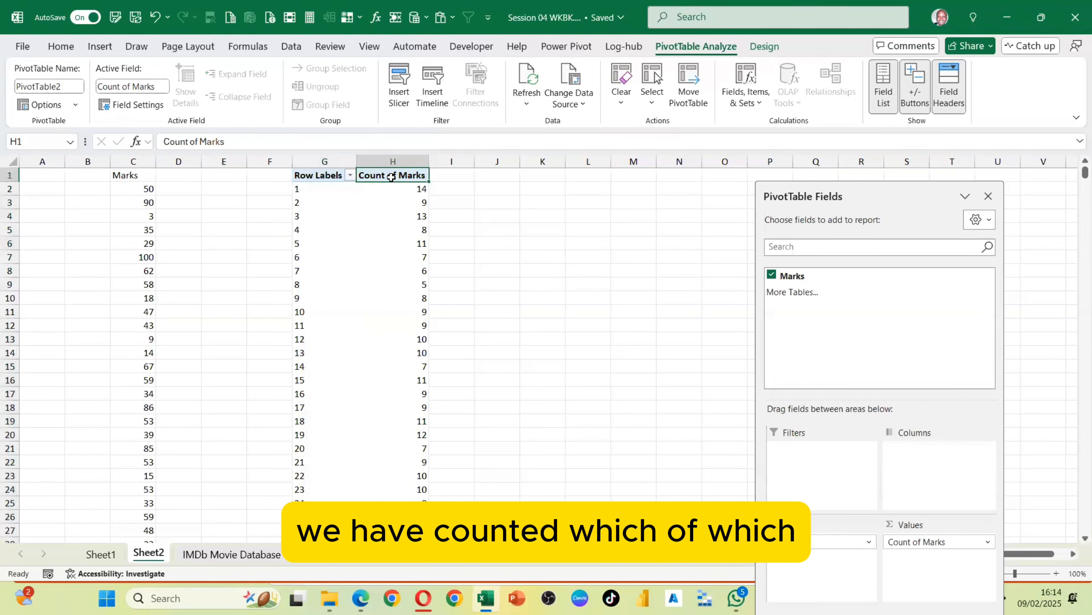
{"action": "type", "text": "Fre"}
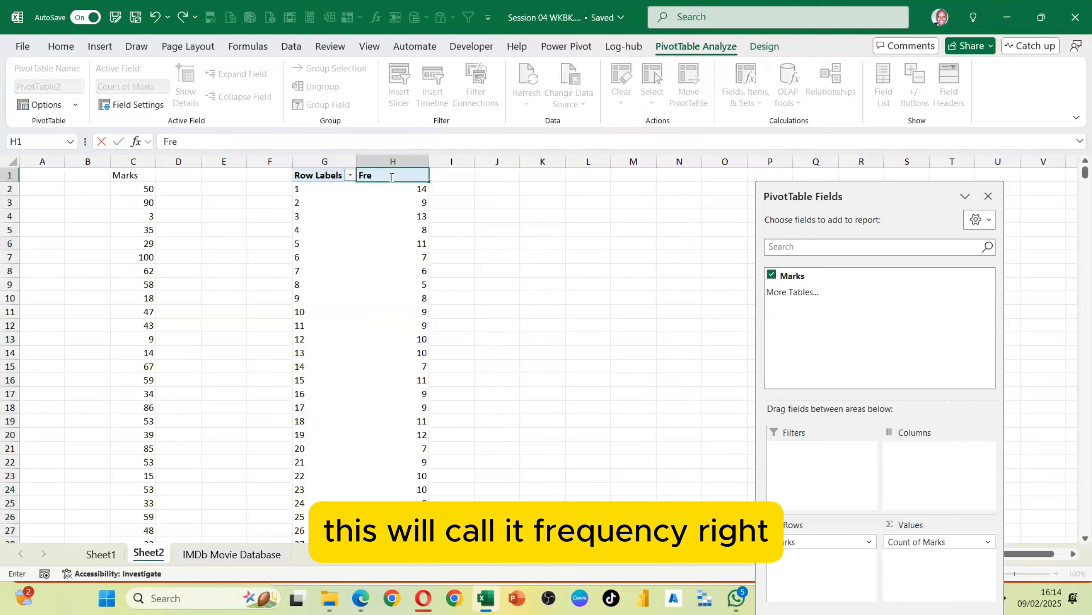
{"action": "type", "text": "q"}
{"action": "key", "text": "Return"}
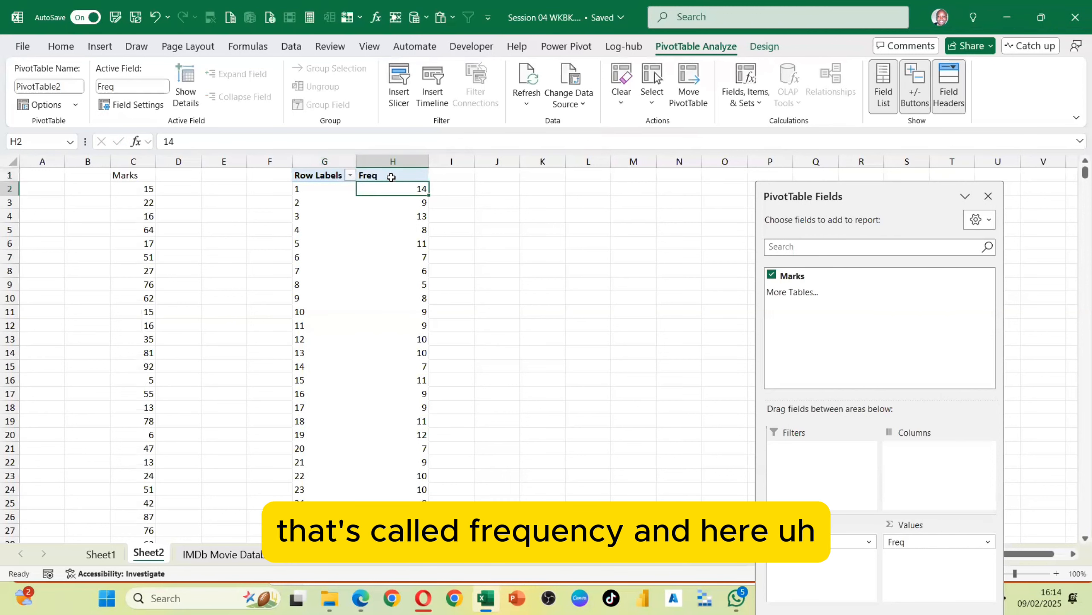
Switch the PivotTable's report layout to tabular form
{"action": "left_click", "coordinate": [325, 184]}
{"action": "left_click", "coordinate": [320, 177]}
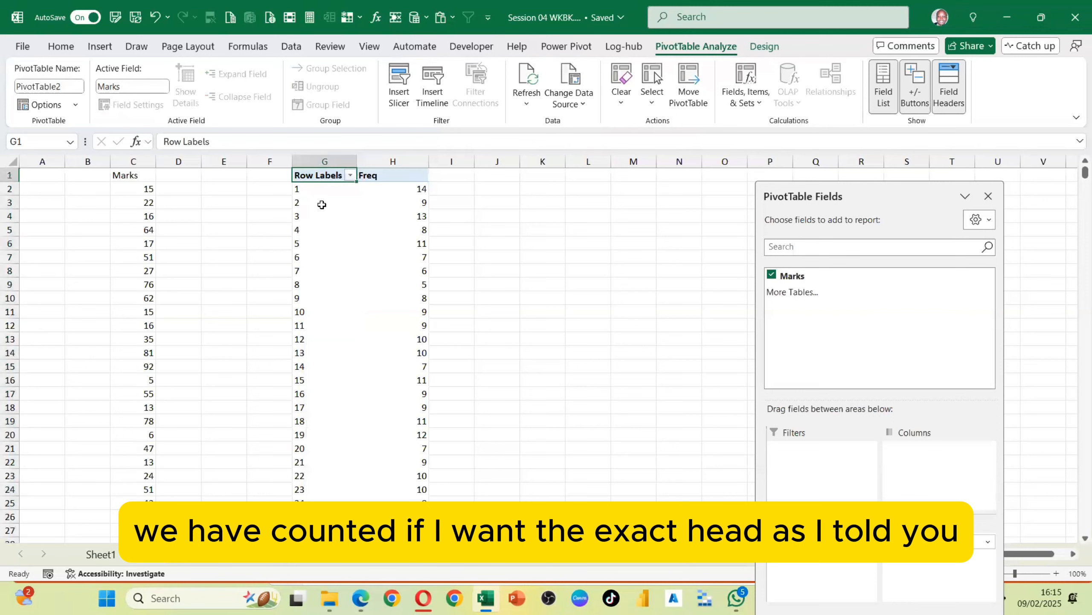
{"action": "left_click", "coordinate": [764, 47]}
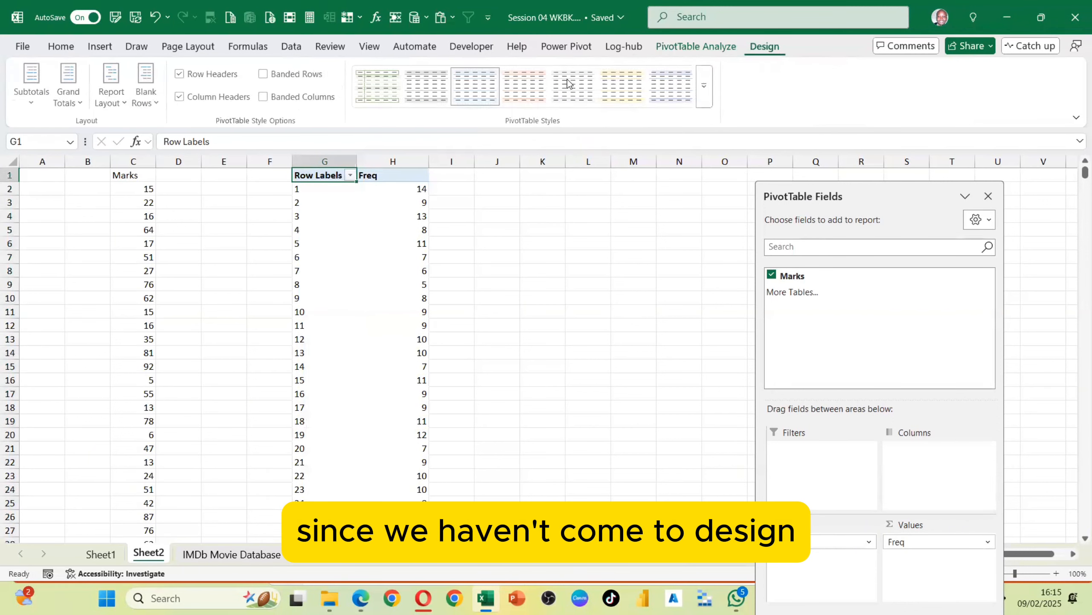
{"action": "left_click", "coordinate": [122, 104]}
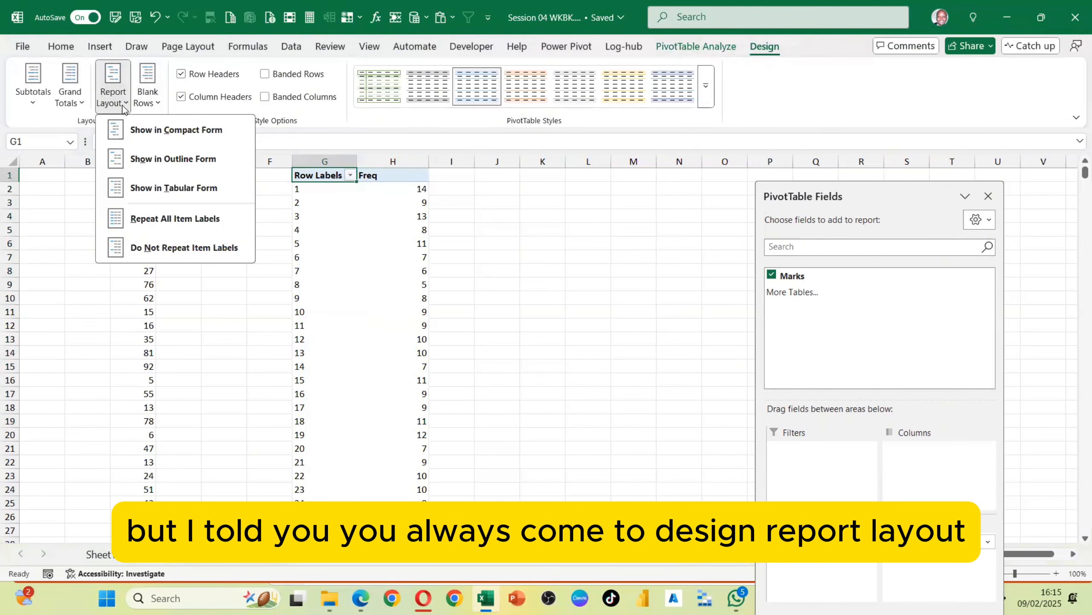
{"action": "left_click", "coordinate": [152, 188]}
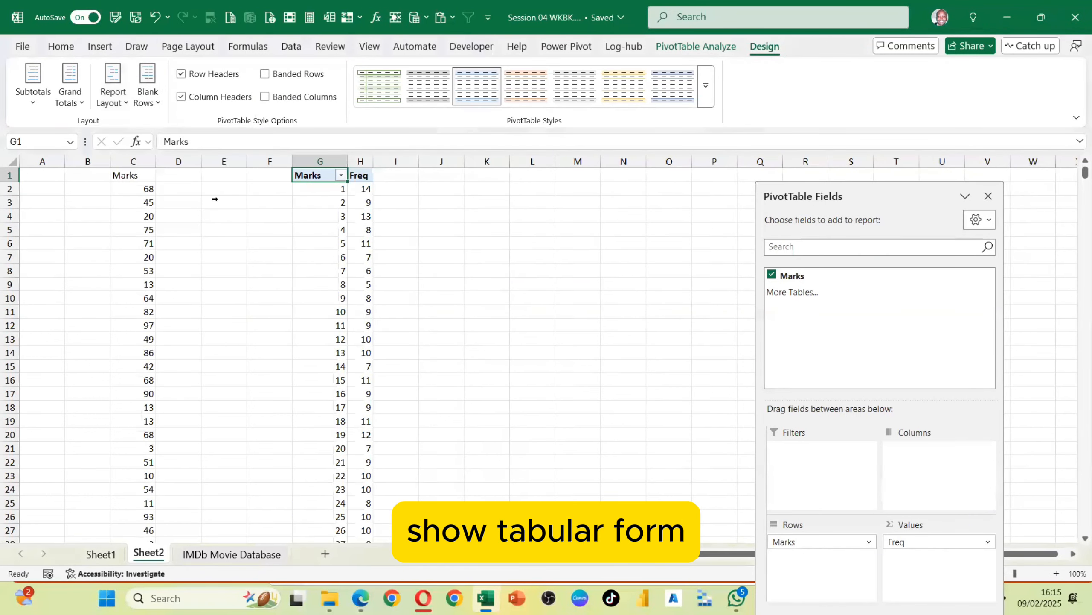
Widen the PivotTable's Marks column slightly
{"action": "left_click_drag", "start_coordinate": [374, 160], "coordinate": [393, 160]}
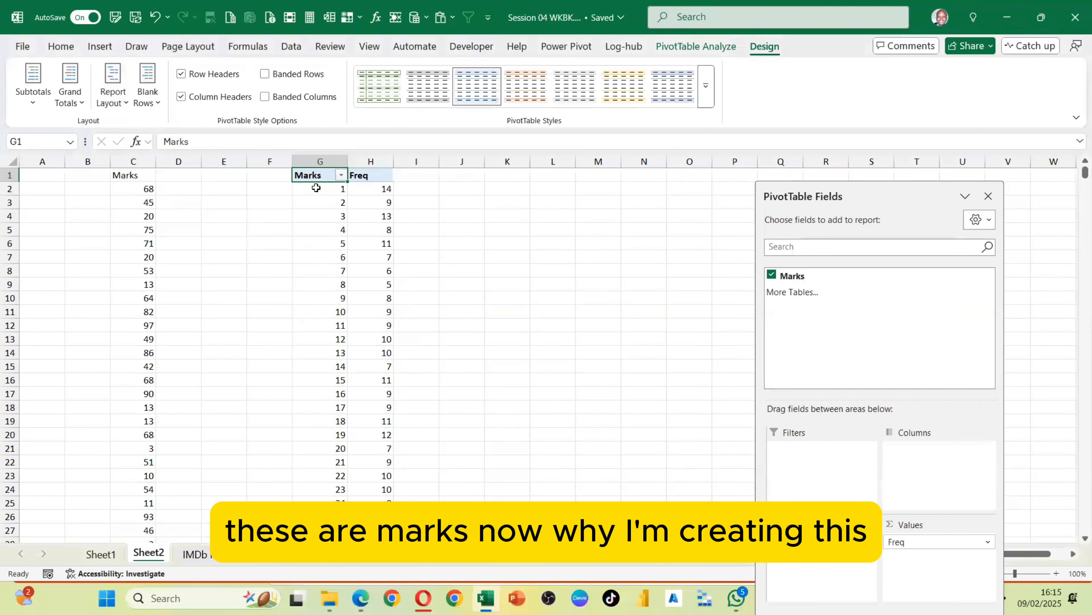
{"action": "left_click", "coordinate": [376, 189]}
{"action": "mouse_move", "coordinate": [377, 189]}
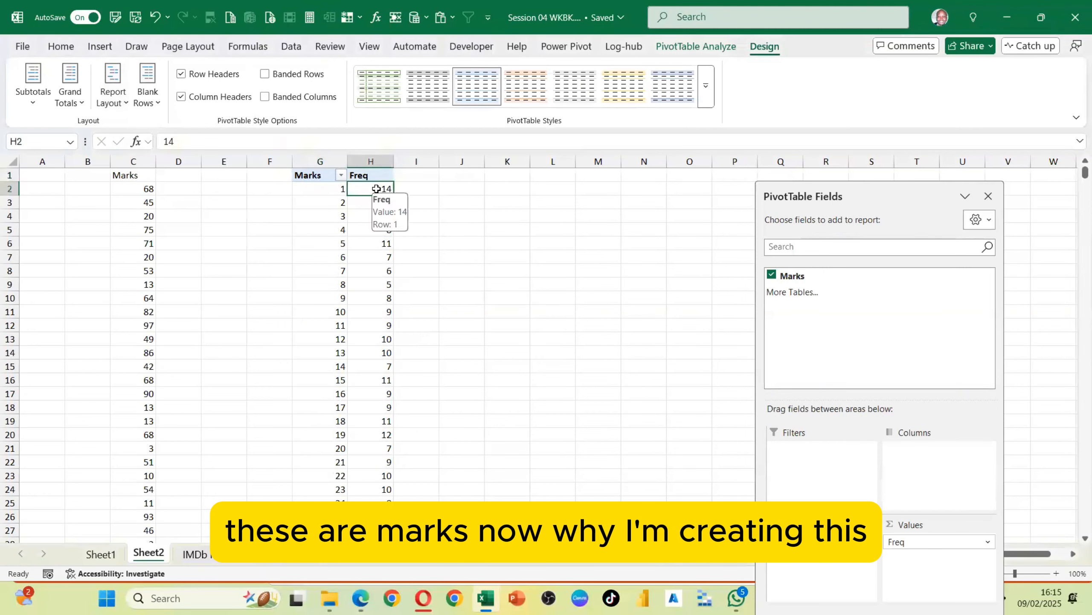
Select Marks row labels and examine the Group Field option for the PivotTable
{"action": "left_click", "coordinate": [662, 46]}
{"action": "left_click", "coordinate": [363, 235]}
{"action": "left_click", "coordinate": [339, 209]}
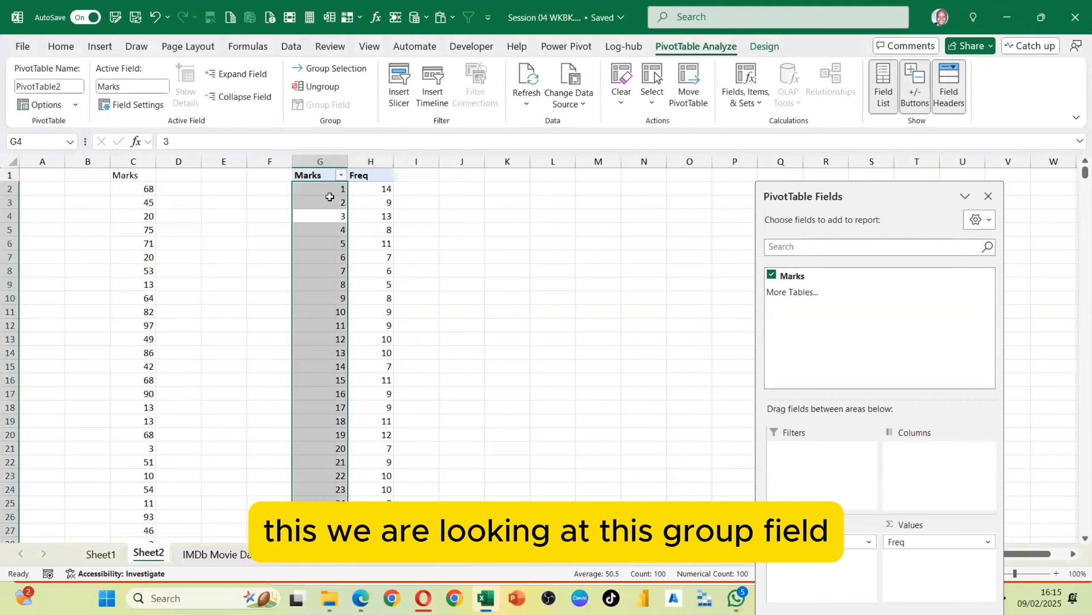
{"action": "left_click", "coordinate": [362, 213]}
{"action": "left_click", "coordinate": [333, 215]}
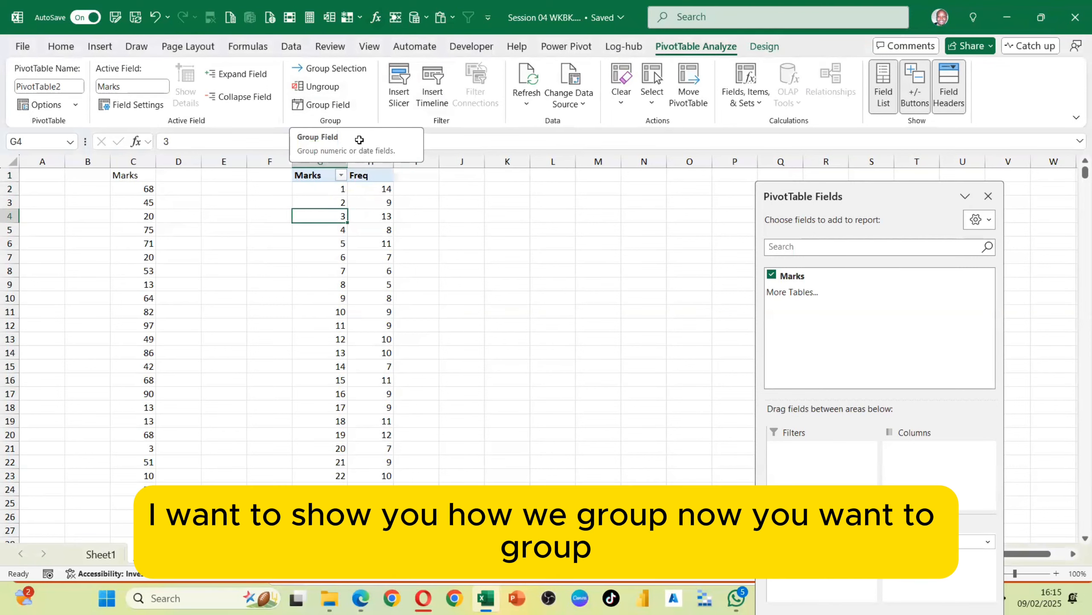
Type the label 1-10 in cell K2, then clear columns K through N
{"action": "left_click", "coordinate": [521, 194]}
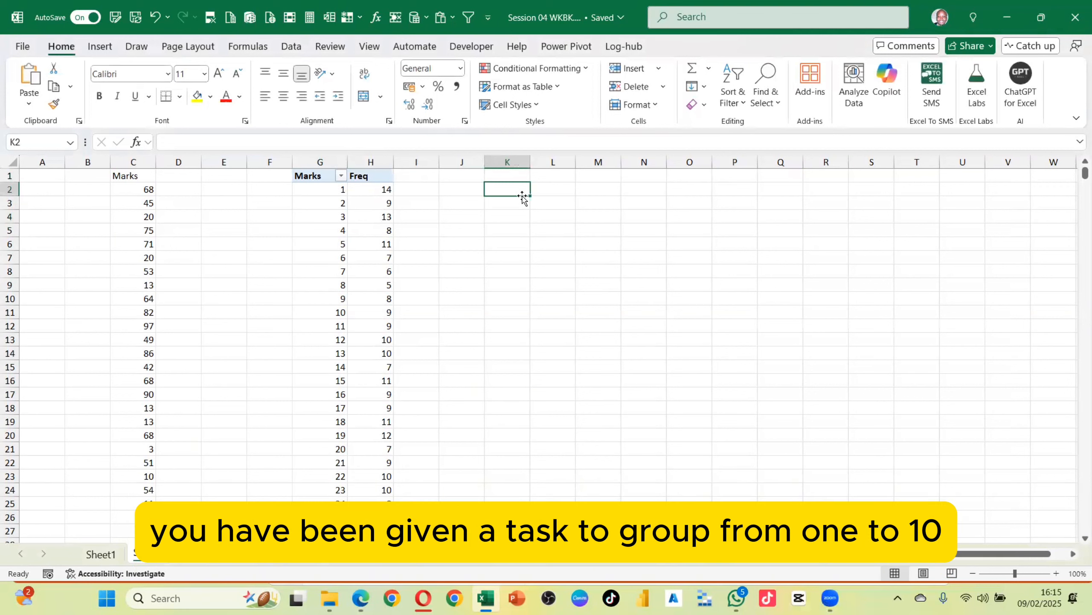
{"action": "type", "text": "1"}
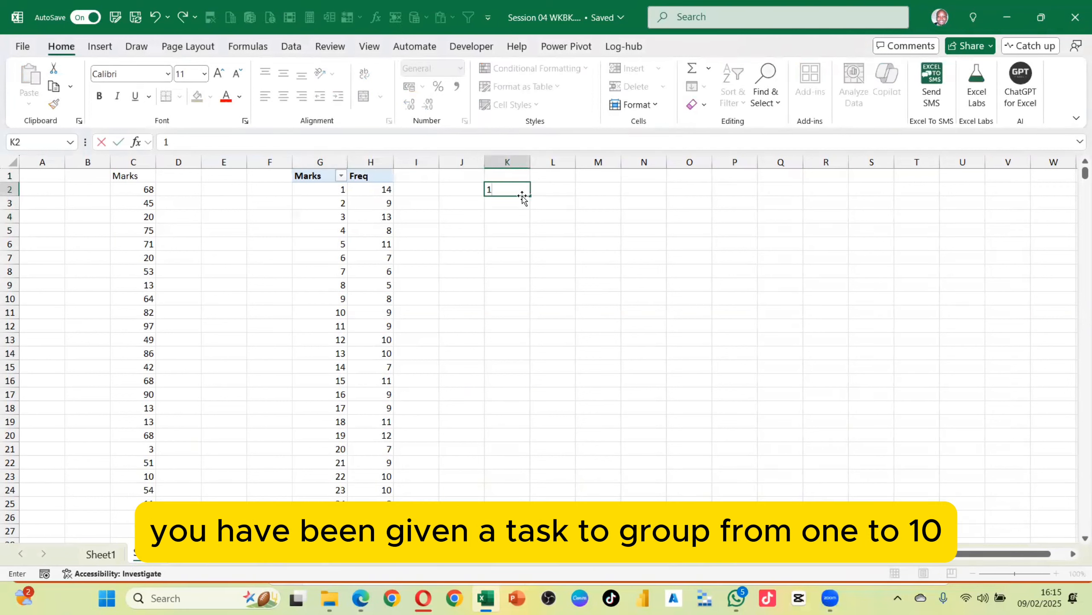
{"action": "type", "text": "-10"}
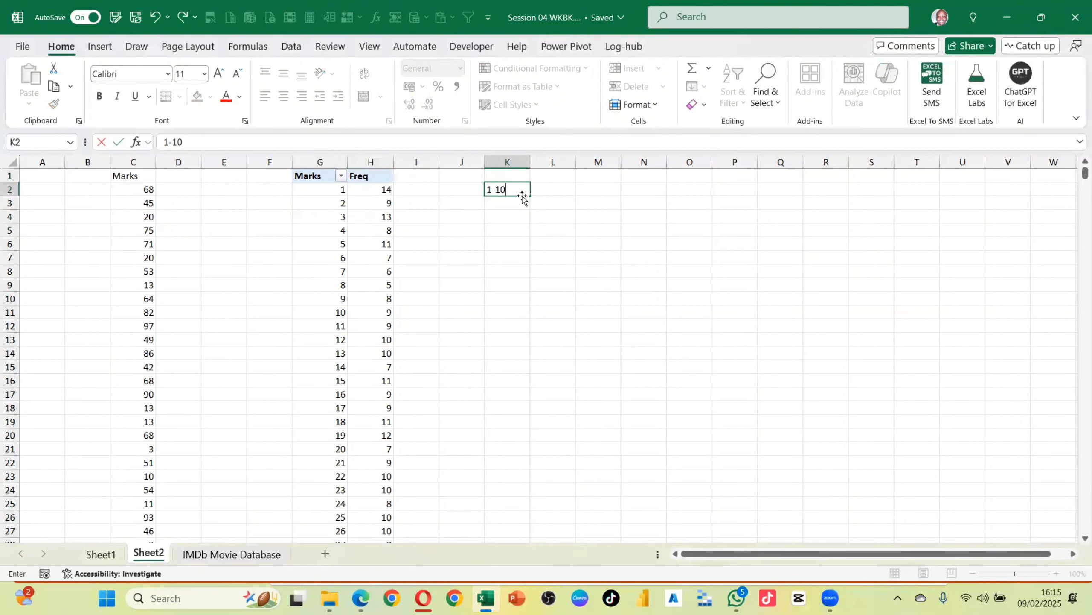
{"action": "key", "text": "Return"}
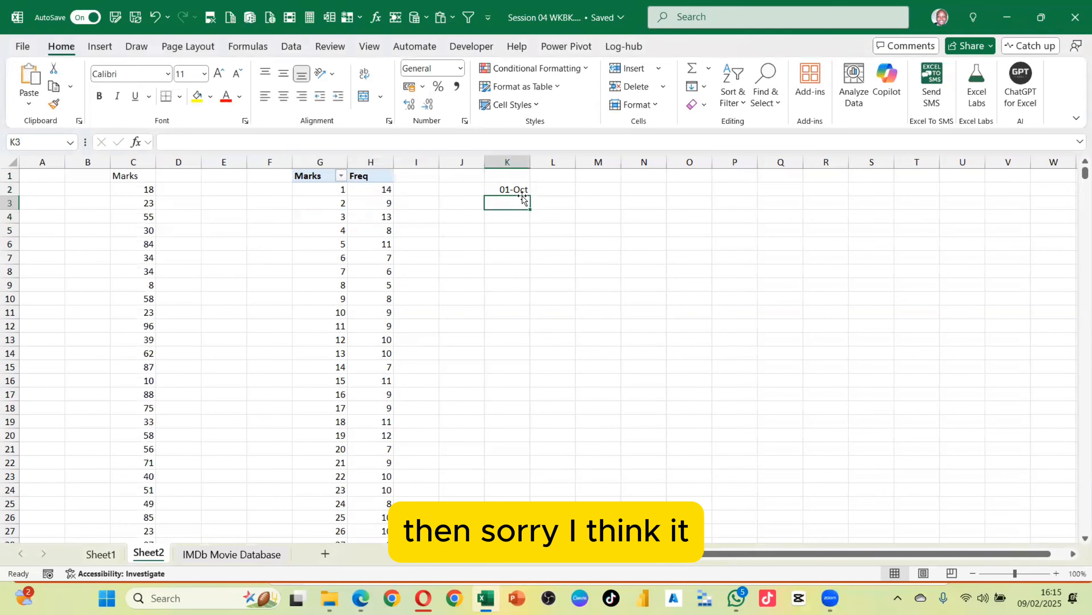
{"action": "left_click", "coordinate": [506, 162]}
{"action": "left_click_drag", "start_coordinate": [577, 154], "coordinate": [655, 161]}
{"action": "key", "text": "Delete"}
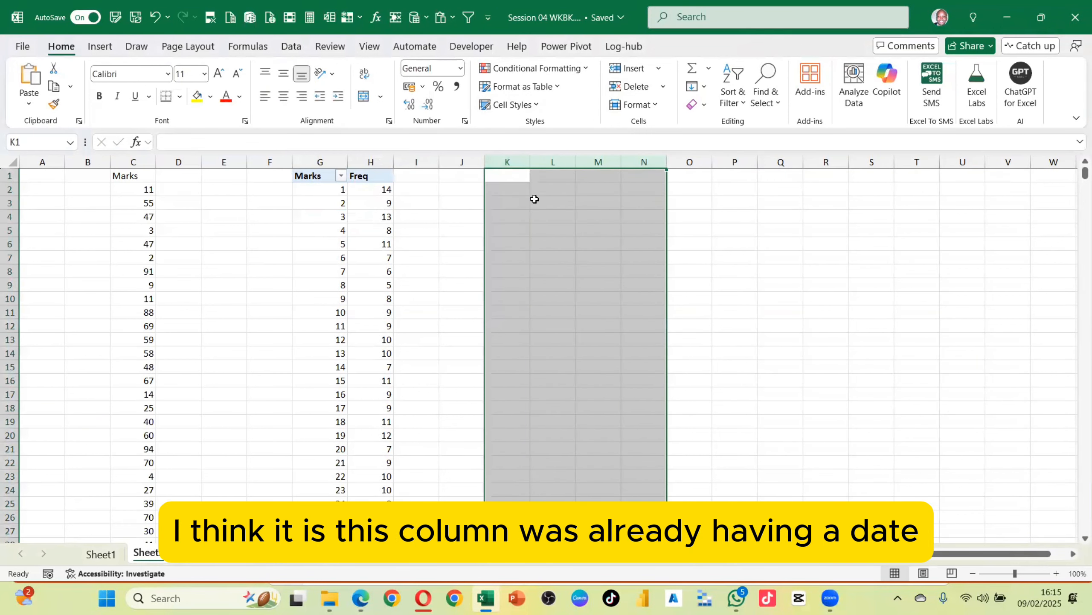
Enter manual group labels 1--10 and 11--20 in cells K2 and K3
{"action": "left_click", "coordinate": [534, 199]}
{"action": "left_click", "coordinate": [512, 189]}
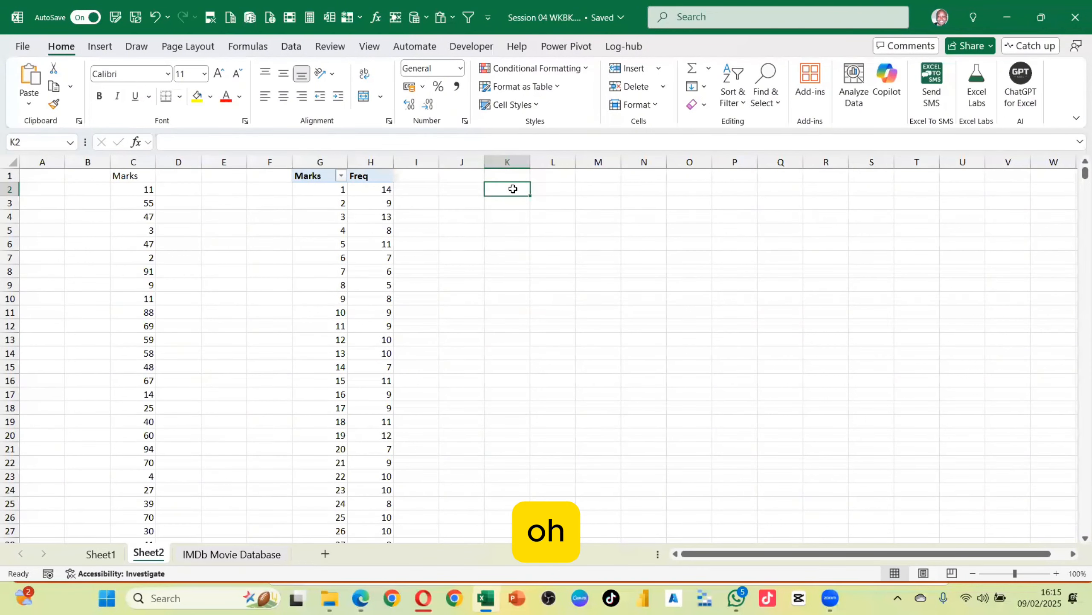
{"action": "type", "text": "1--"}
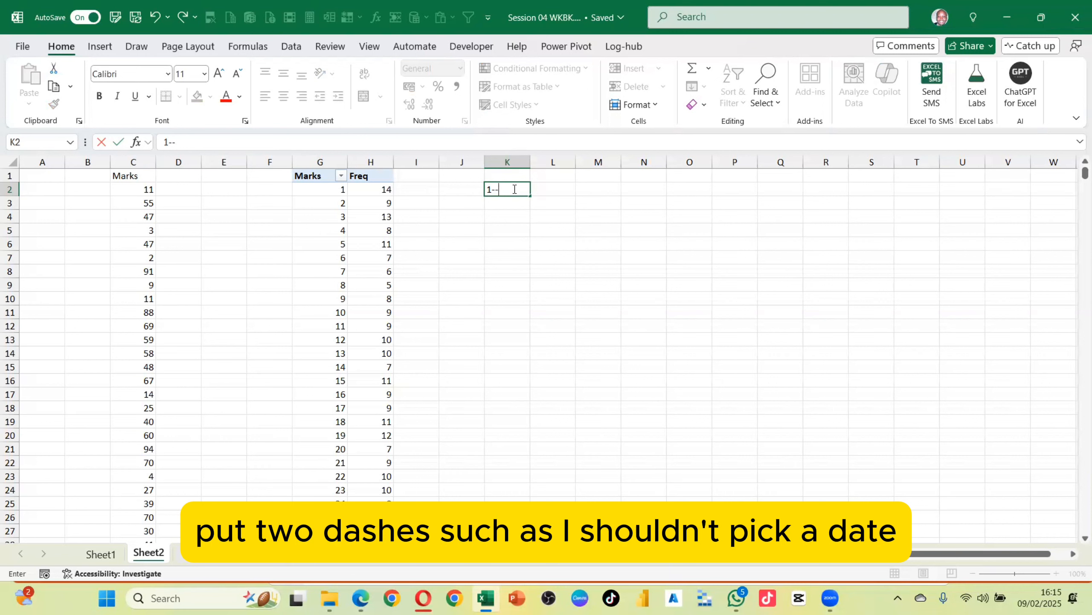
{"action": "type", "text": "10"}
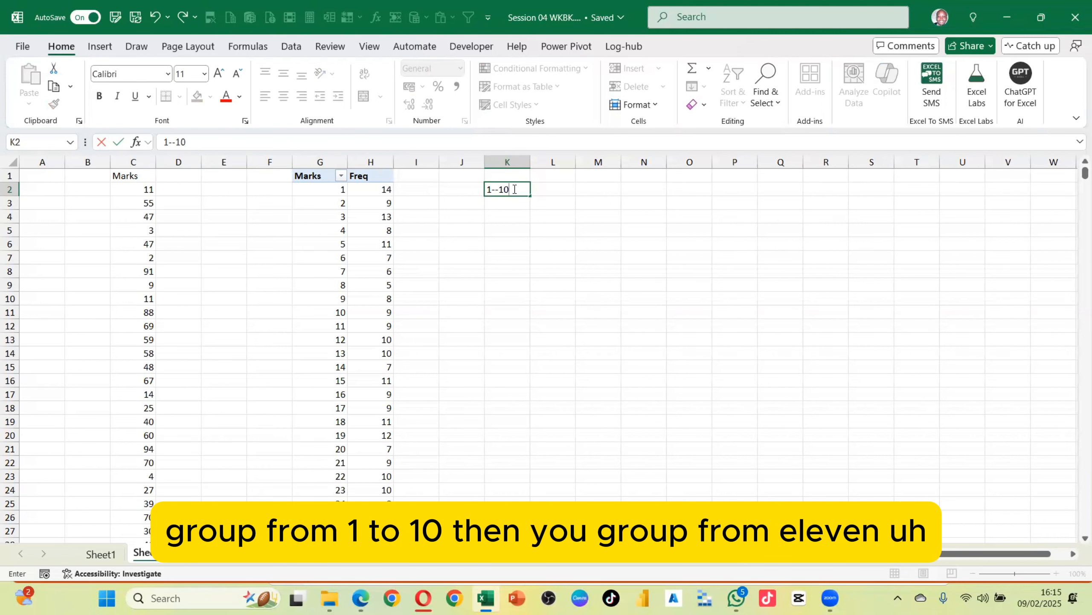
{"action": "key", "text": "Return"}
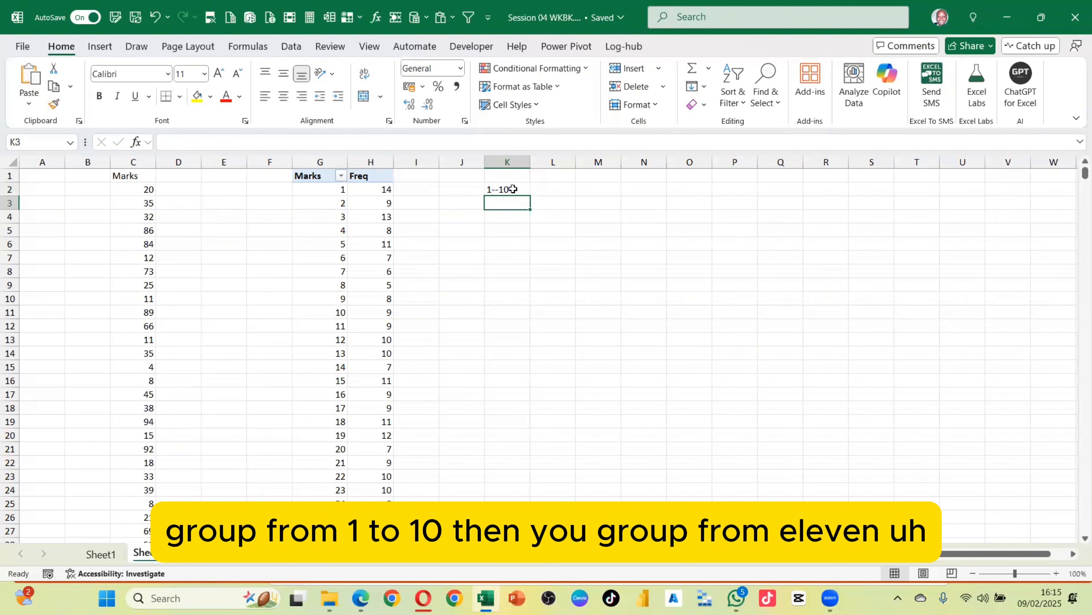
{"action": "type", "text": "11--"}
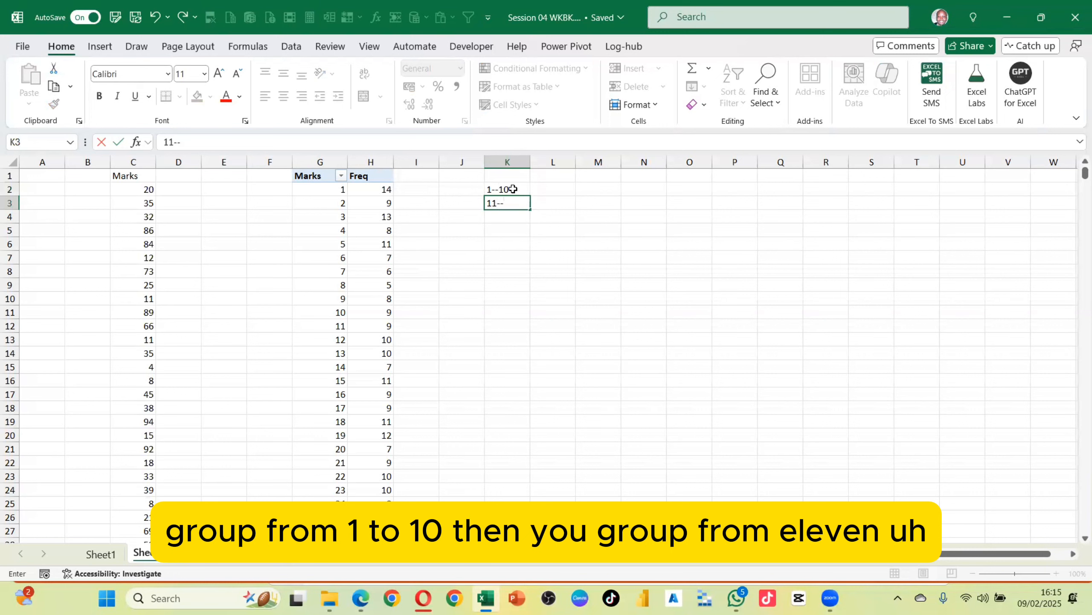
{"action": "type", "text": "20"}
{"action": "key", "text": "Return"}
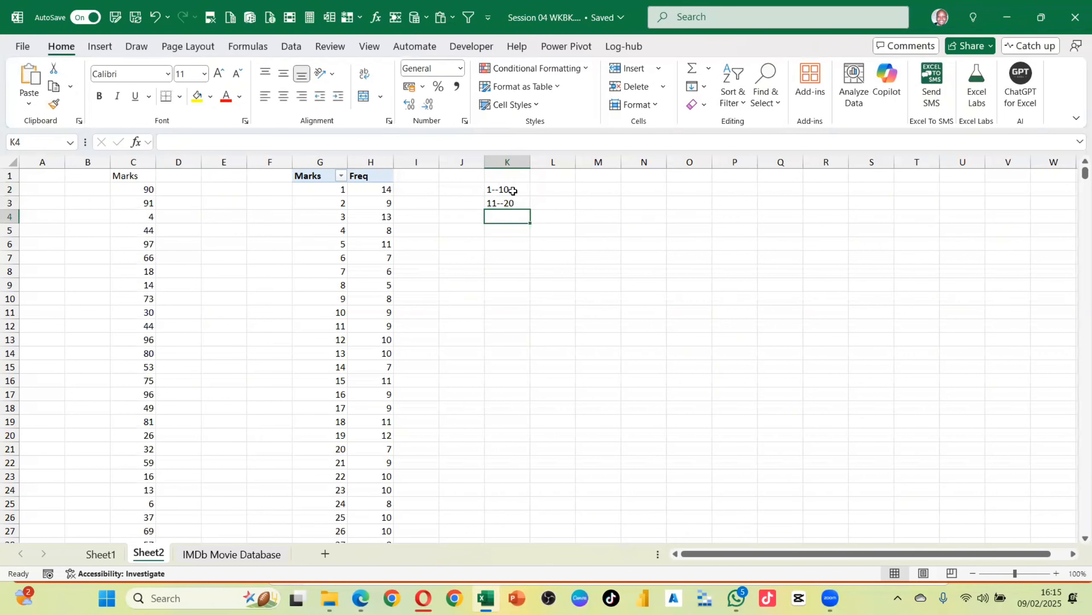
Delete the manual group labels from cells K2 and K3
{"action": "left_click_drag", "start_coordinate": [510, 190], "coordinate": [503, 210]}
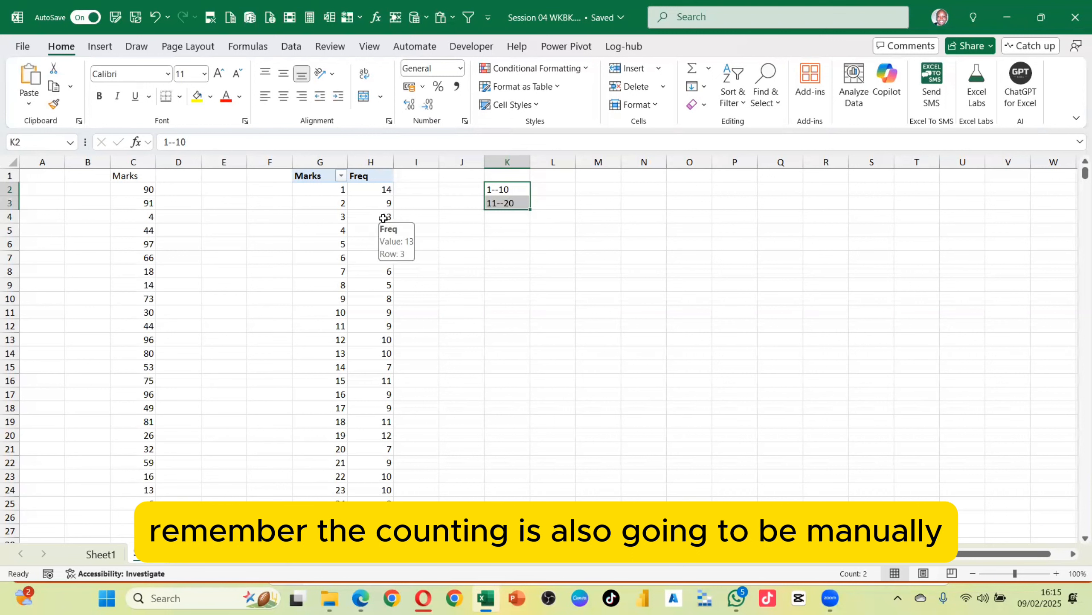
{"action": "scroll", "coordinate": [346, 337], "scroll_direction": "down", "scroll_amount": 1}
{"action": "scroll", "coordinate": [129, 383], "scroll_direction": "down", "scroll_amount": 12}
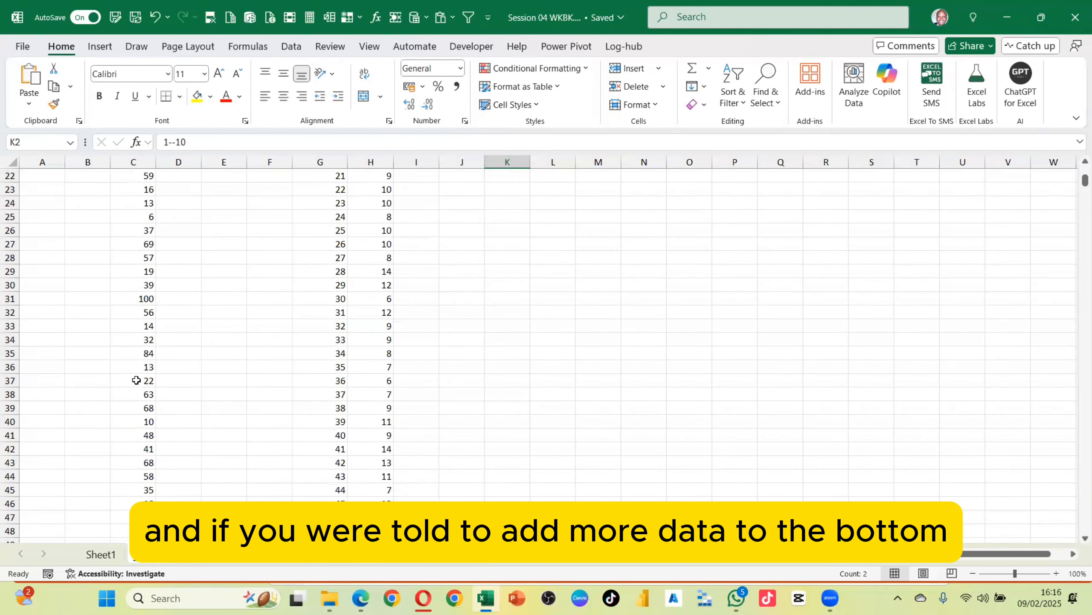
{"action": "scroll", "coordinate": [290, 346], "scroll_direction": "up", "scroll_amount": 12}
{"action": "scroll", "coordinate": [327, 288], "scroll_direction": "up", "scroll_amount": 1}
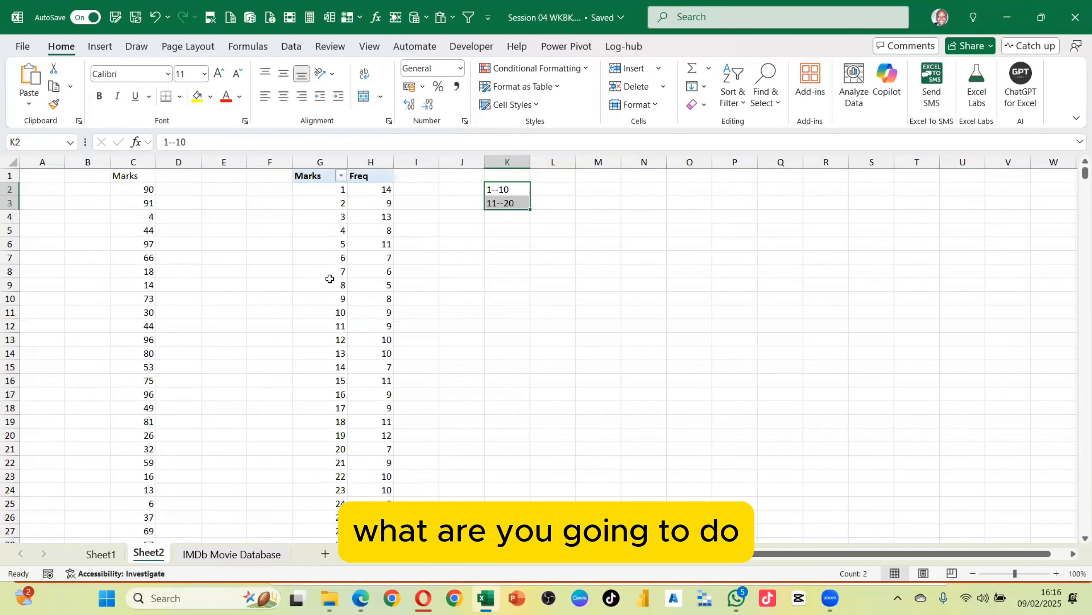
{"action": "left_click", "coordinate": [357, 191]}
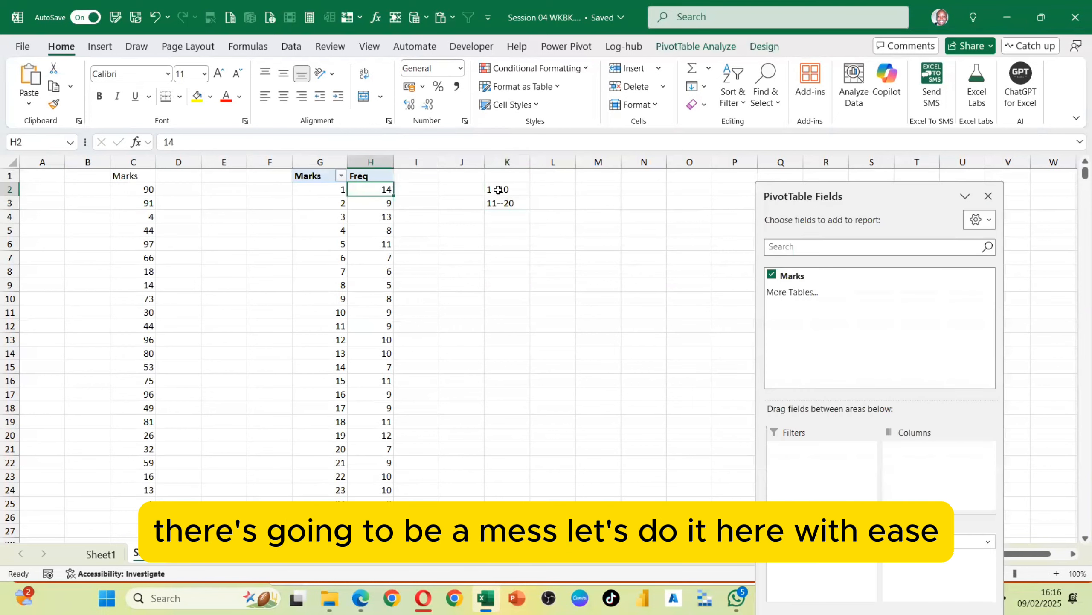
{"action": "left_click", "coordinate": [510, 194]}
{"action": "left_click", "coordinate": [516, 204], "text": "shift"}
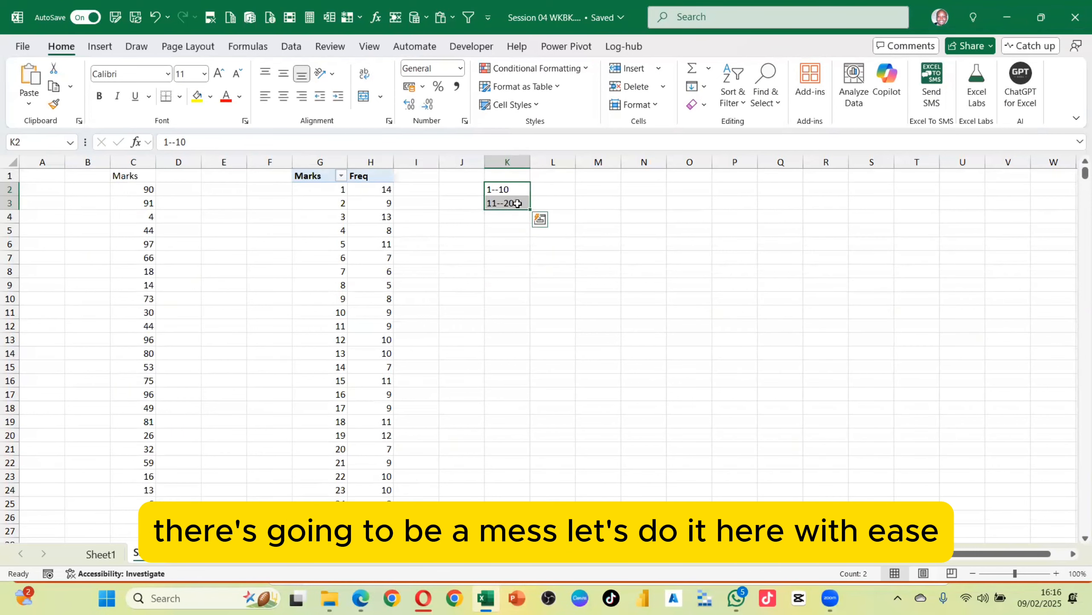
{"action": "key", "text": "Delete"}
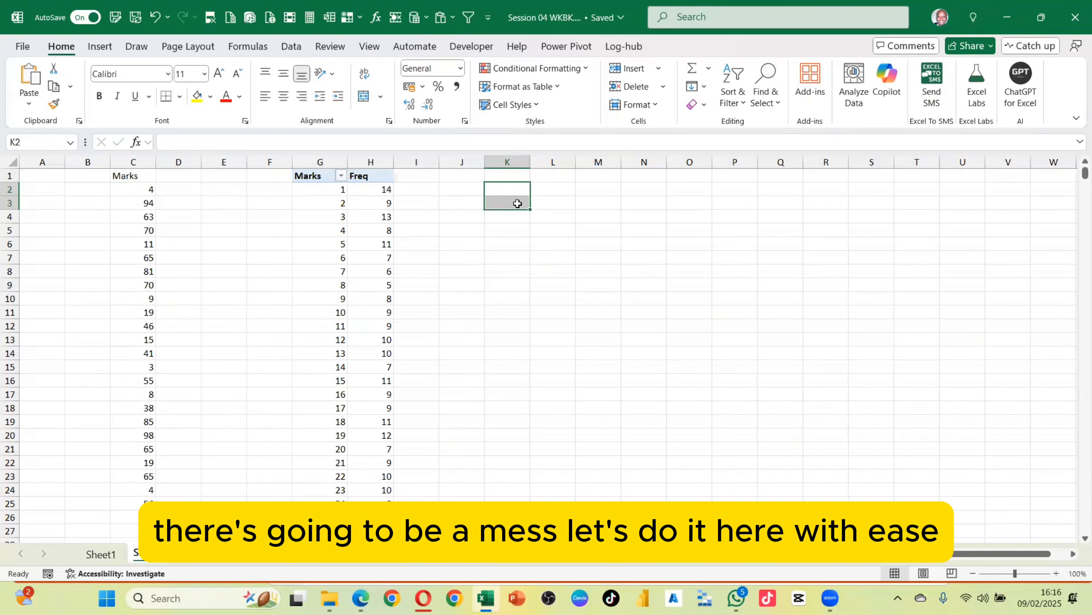
Select various Marks and Freq cells in the PivotTable to check whether Group Field becomes available
{"action": "left_click", "coordinate": [331, 206]}
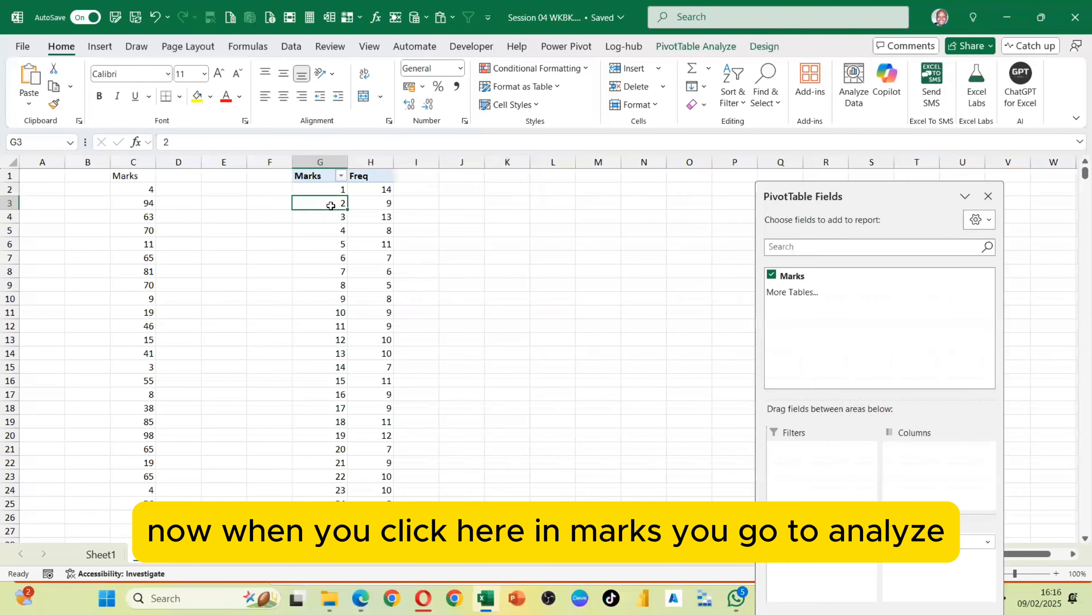
{"action": "left_click", "coordinate": [681, 46]}
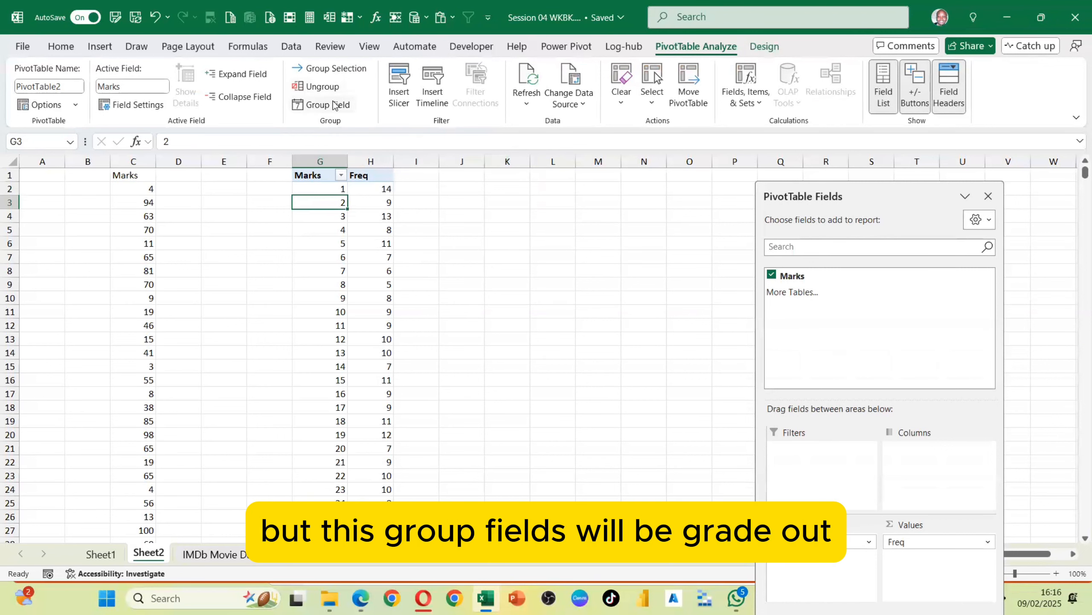
{"action": "left_click", "coordinate": [327, 174]}
{"action": "left_click", "coordinate": [325, 252], "text": "shift"}
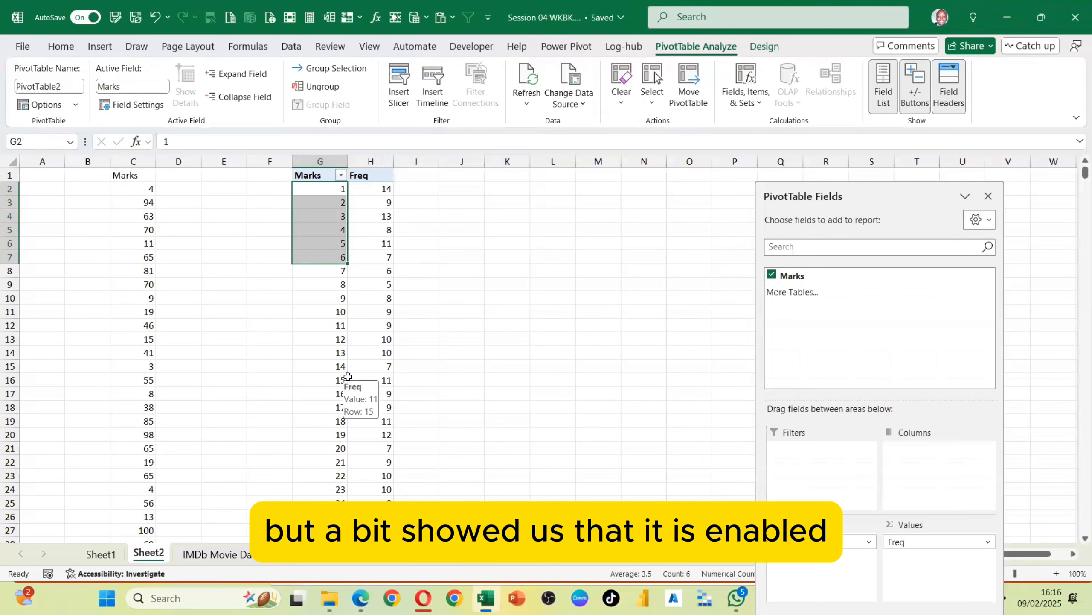
{"action": "left_click", "coordinate": [350, 216]}
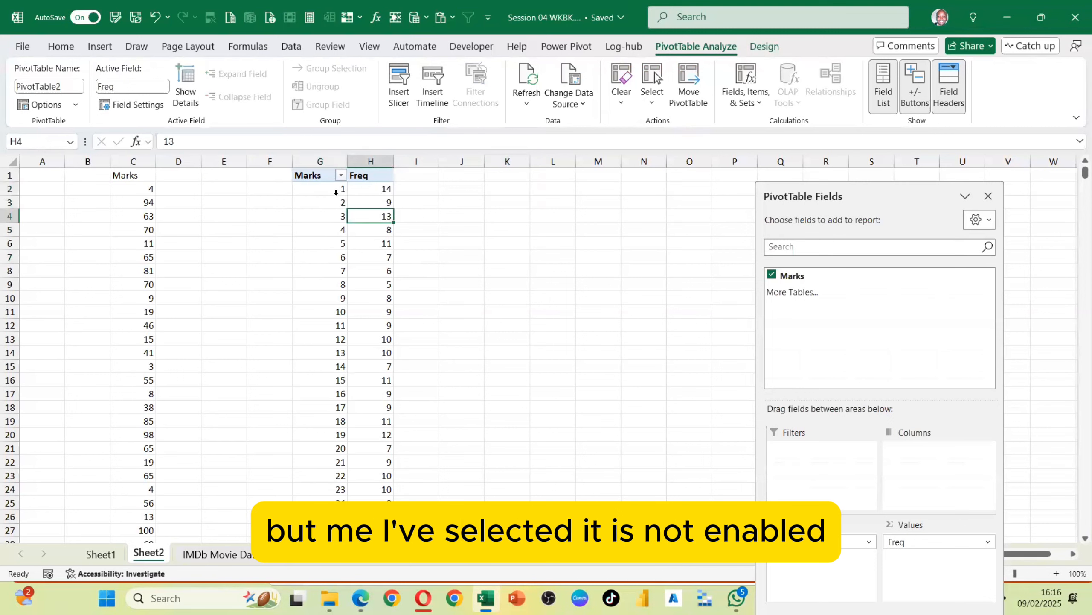
{"action": "left_click", "coordinate": [336, 192]}
{"action": "left_click", "coordinate": [369, 297]}
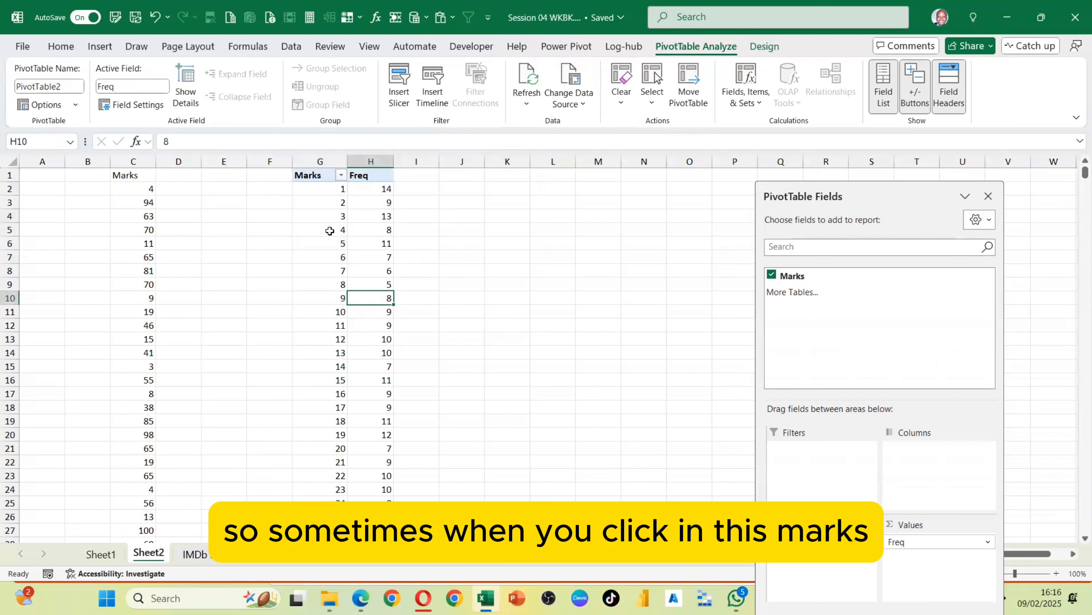
Group the Marks PivotTable field from 1 to 100 in intervals of 10, then widen the Freq column
{"action": "left_click", "coordinate": [330, 231]}
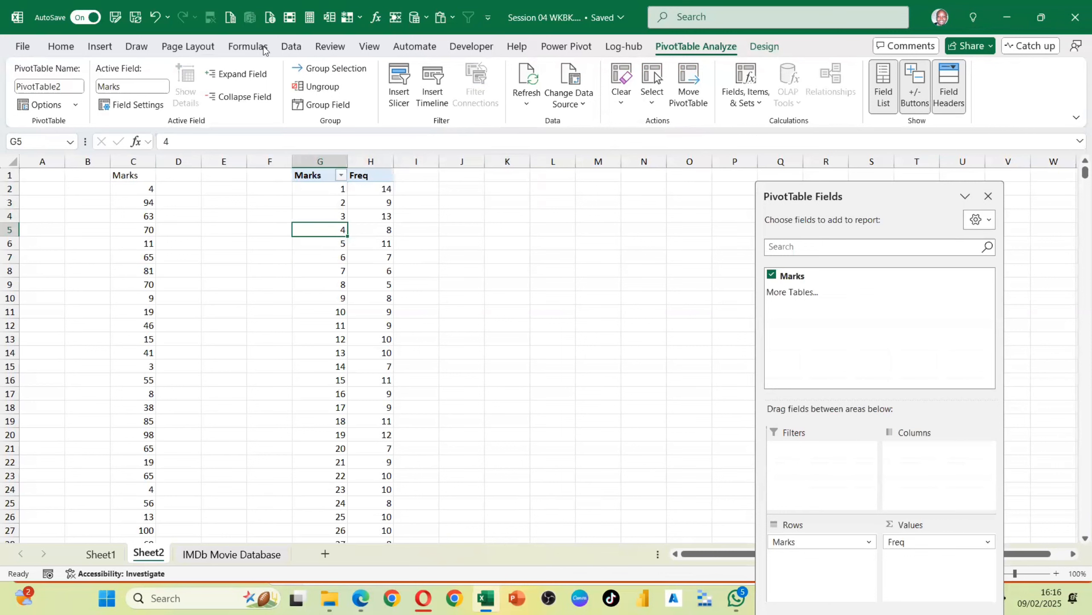
{"action": "left_click", "coordinate": [986, 197]}
{"action": "left_click", "coordinate": [341, 105]}
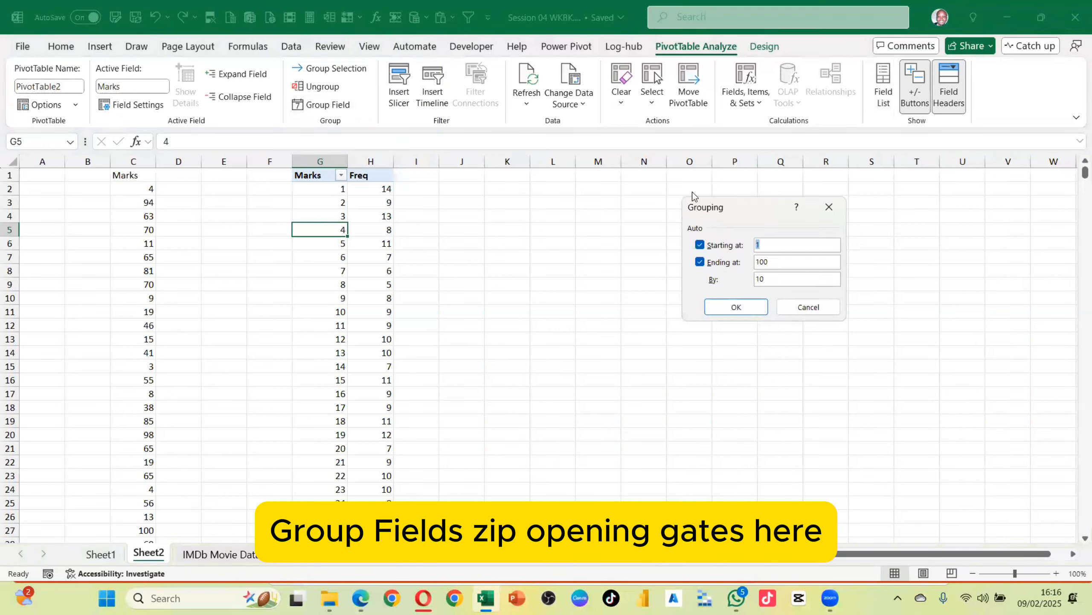
{"action": "left_click_drag", "start_coordinate": [728, 207], "coordinate": [476, 185]}
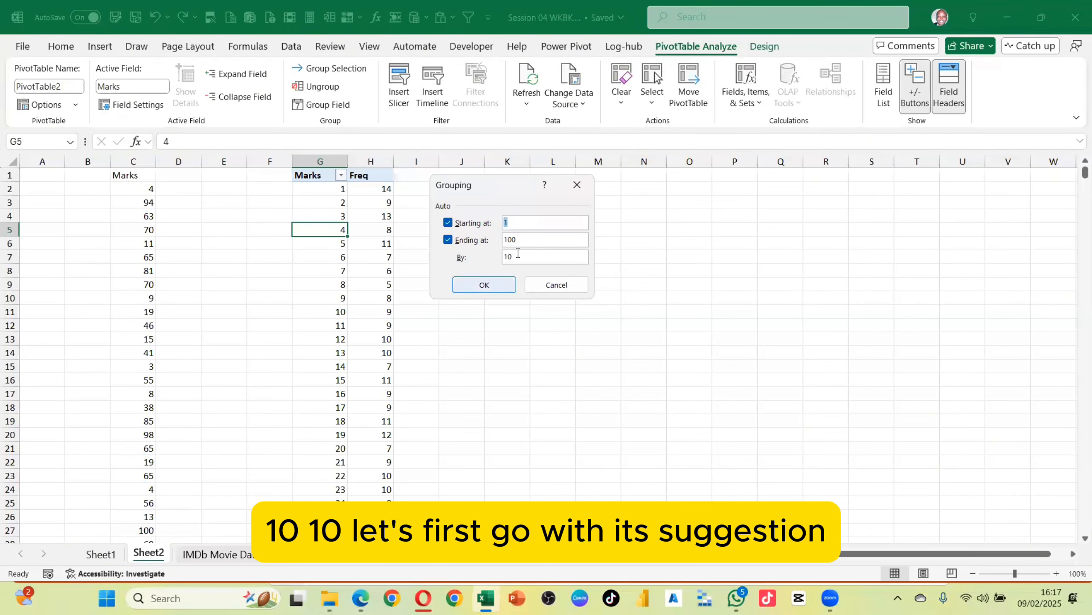
{"action": "key", "text": "Return"}
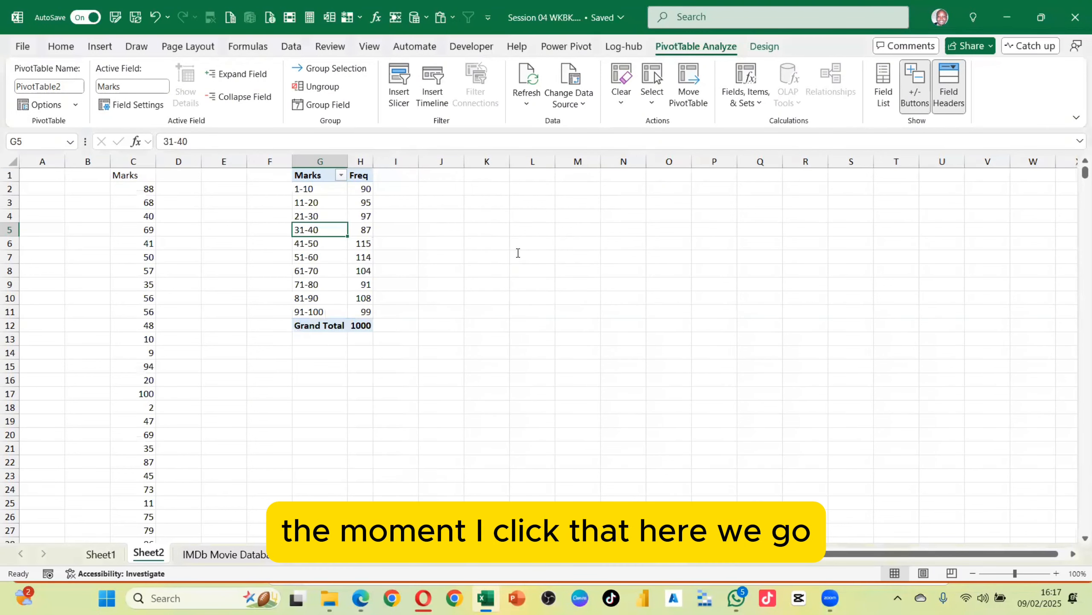
{"action": "left_click_drag", "start_coordinate": [396, 165], "coordinate": [412, 165]}
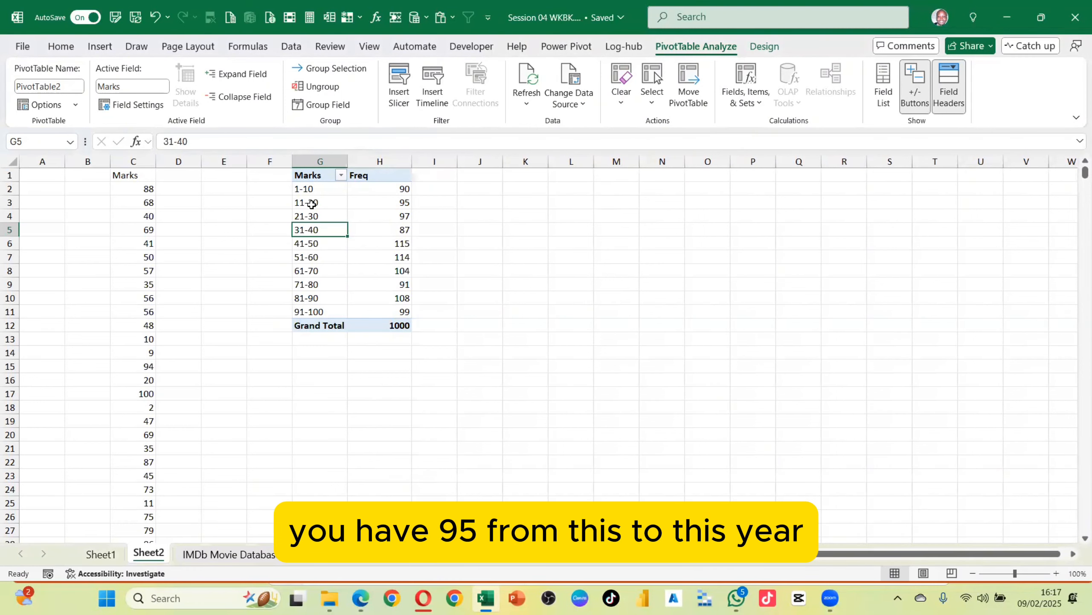
Re-enter the RANDBETWEEN formula in C3 and recalculate the workbook to regenerate the random marks
{"action": "left_click", "coordinate": [143, 203]}
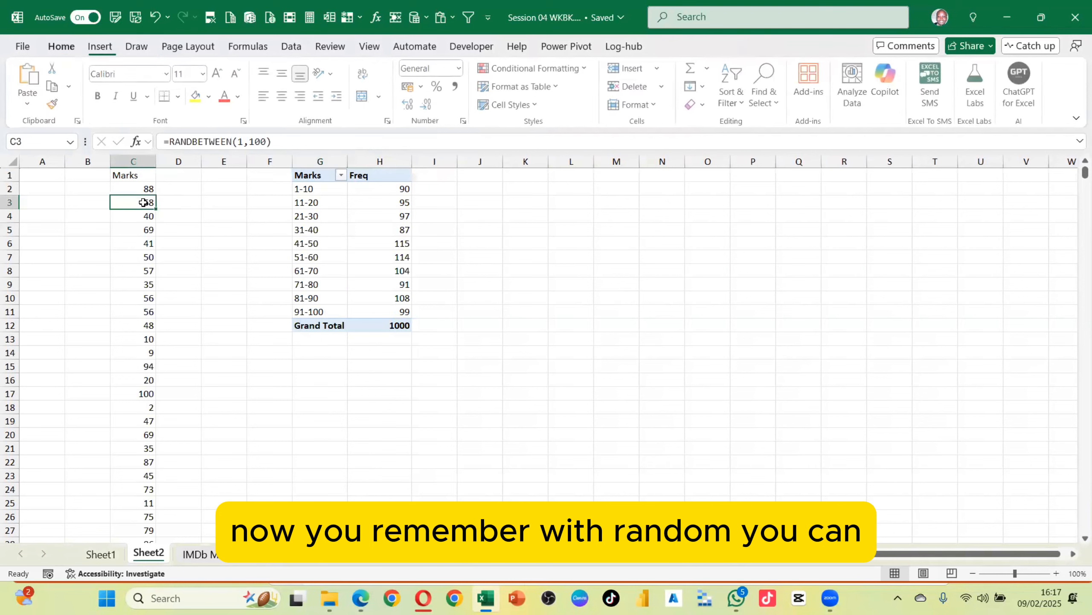
{"action": "left_click", "coordinate": [252, 141]}
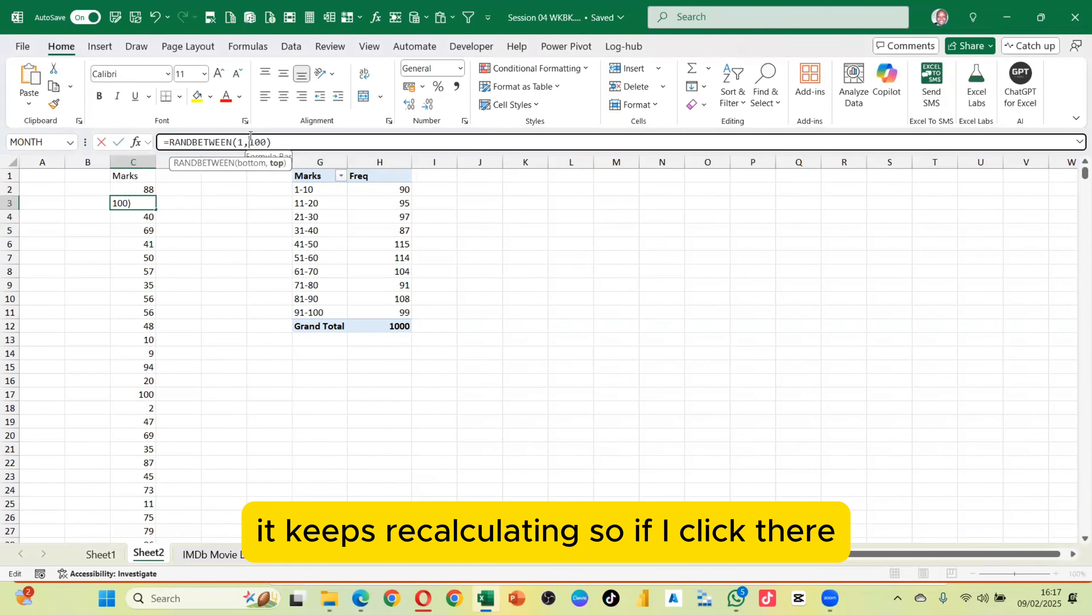
{"action": "key", "text": "Return"}
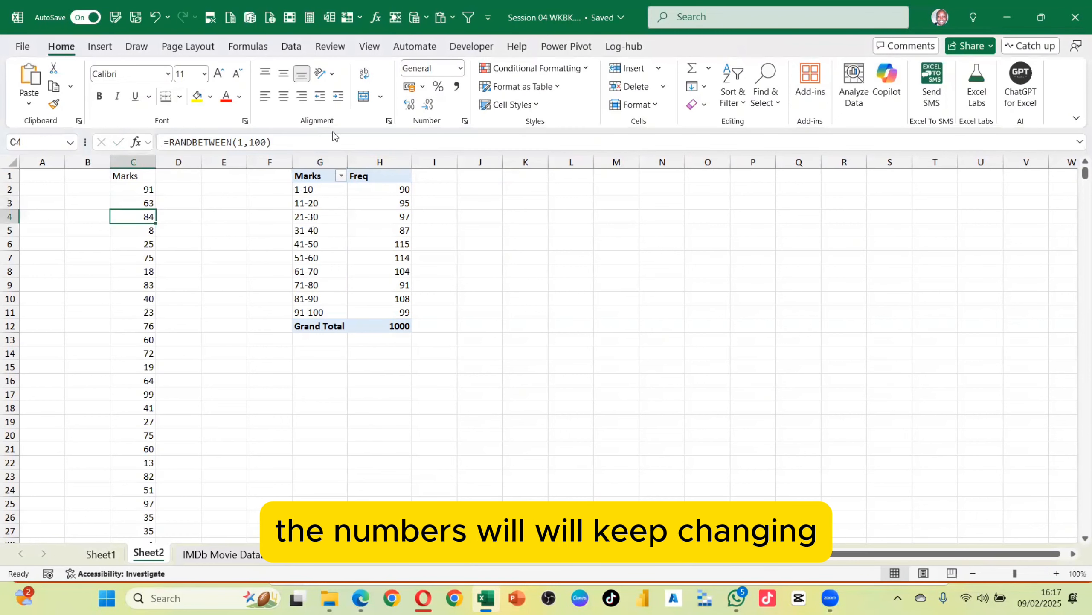
{"action": "left_click", "coordinate": [310, 19]}
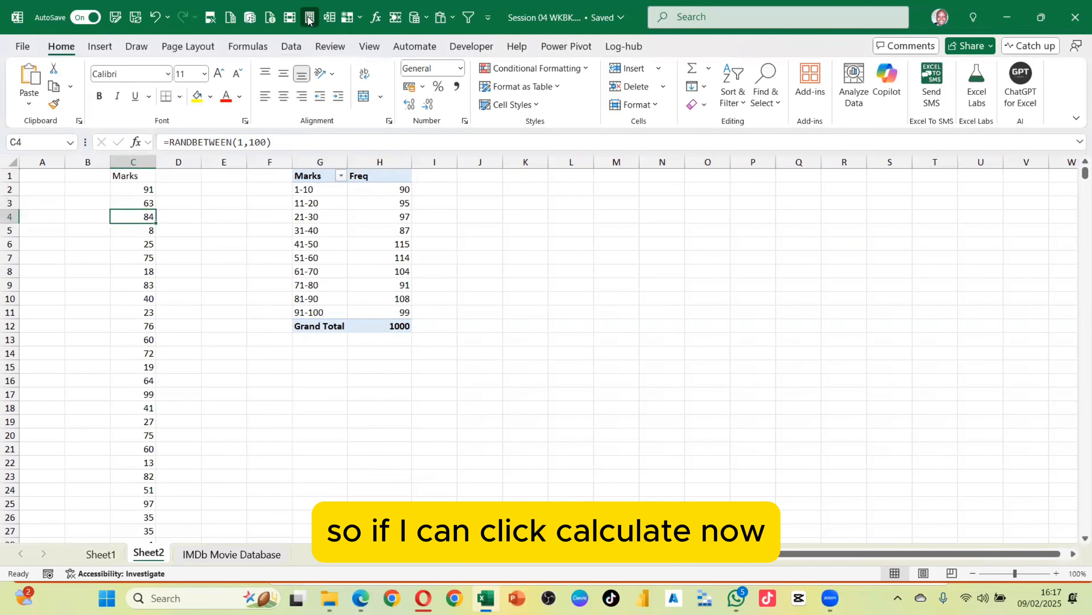
{"action": "left_click", "coordinate": [378, 244]}
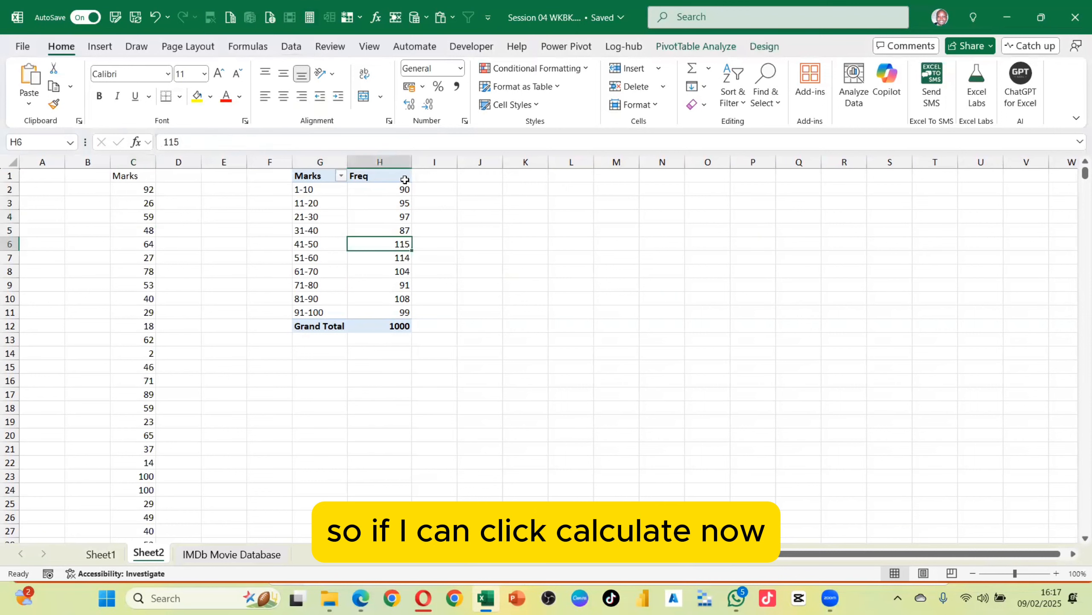
Refresh the Marks PivotTable several times so its frequencies follow the new random marks
{"action": "left_click", "coordinate": [689, 46]}
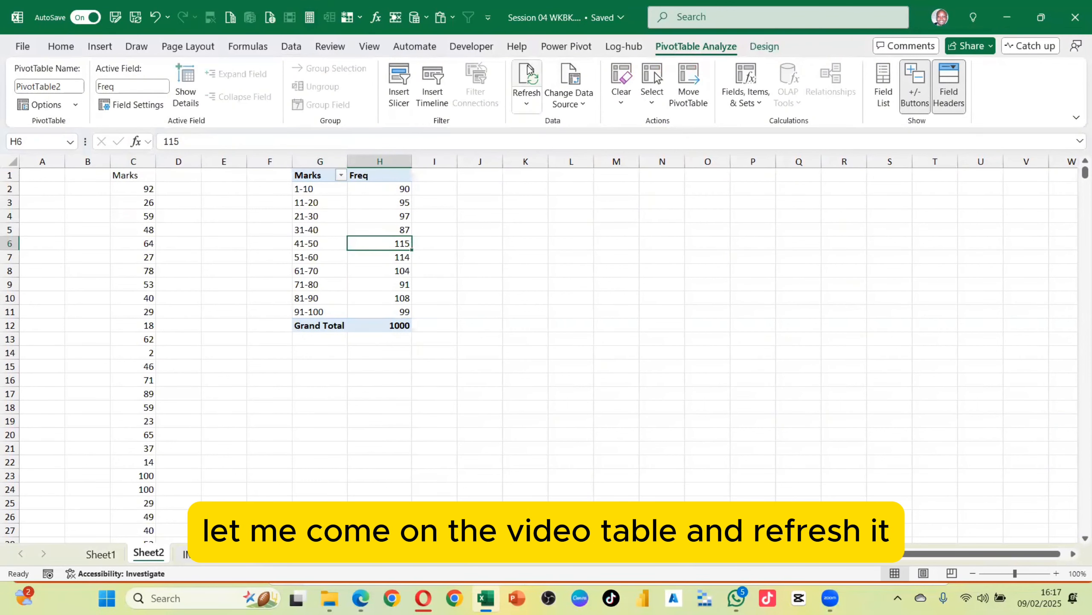
{"action": "left_click", "coordinate": [527, 78]}
{"action": "left_click_drag", "start_coordinate": [374, 163], "coordinate": [366, 169]}
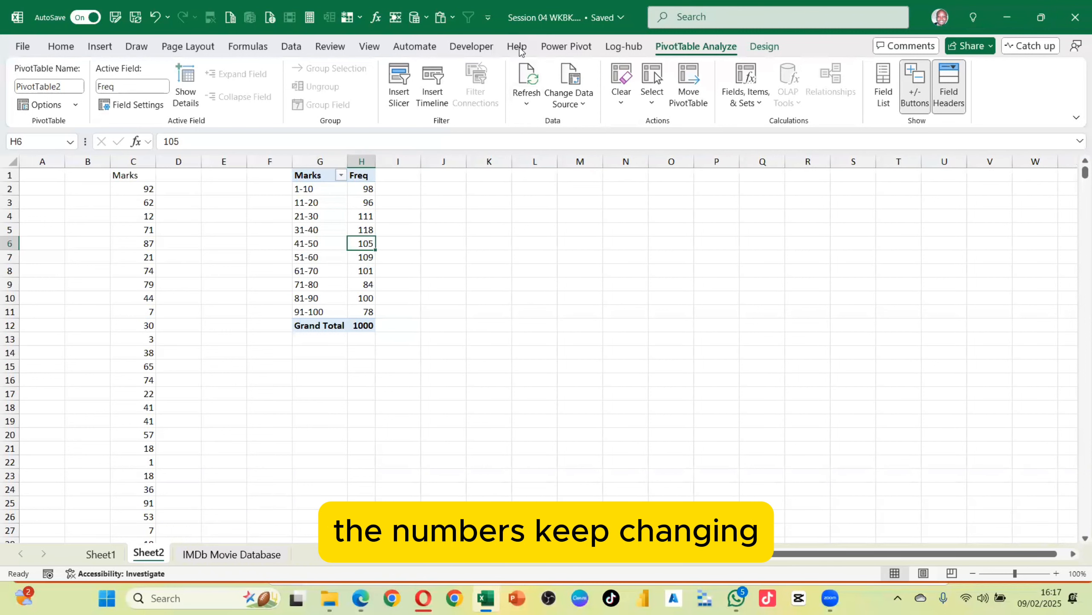
{"action": "left_click", "coordinate": [526, 79]}
{"action": "left_click", "coordinate": [526, 79]}
{"action": "left_click", "coordinate": [526, 80]}
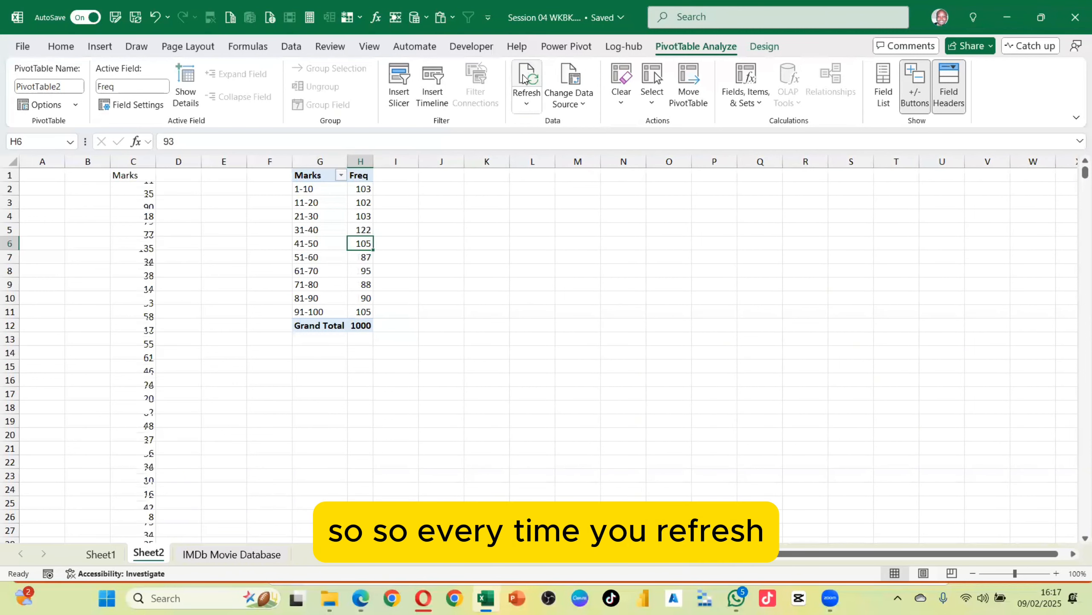
Widen the PivotTable's Freq column
{"action": "left_click", "coordinate": [145, 189]}
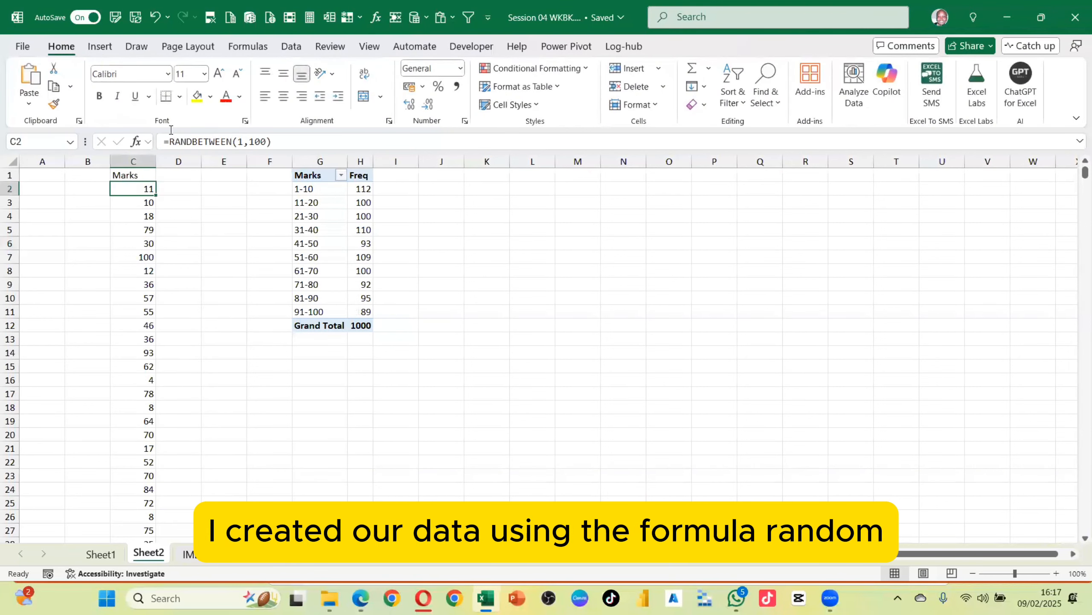
{"action": "left_click", "coordinate": [362, 232]}
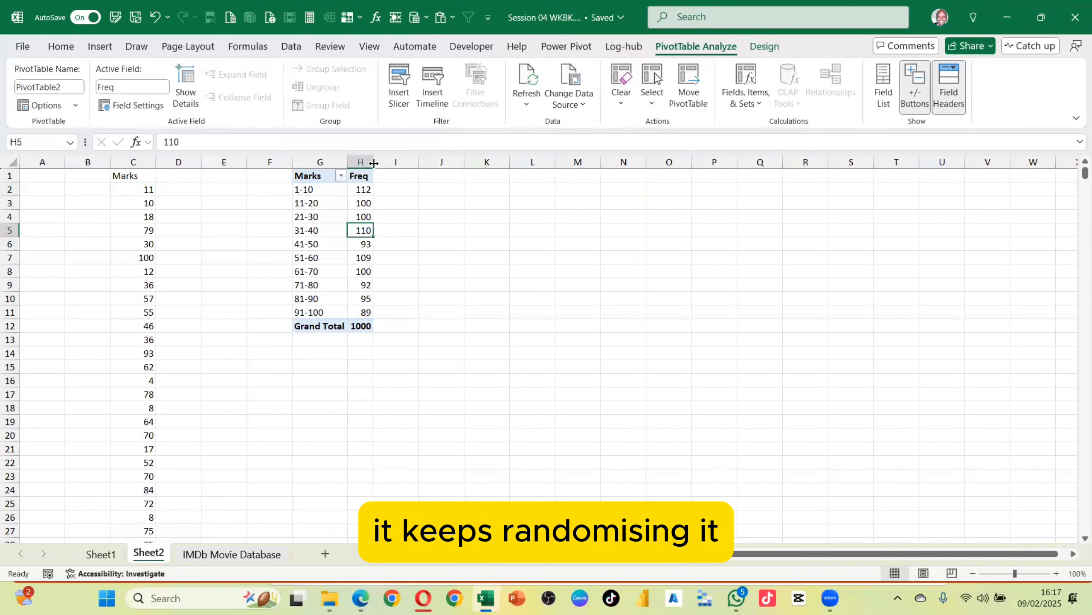
{"action": "left_click_drag", "start_coordinate": [374, 162], "coordinate": [395, 162]}
{"action": "left_click", "coordinate": [328, 202]}
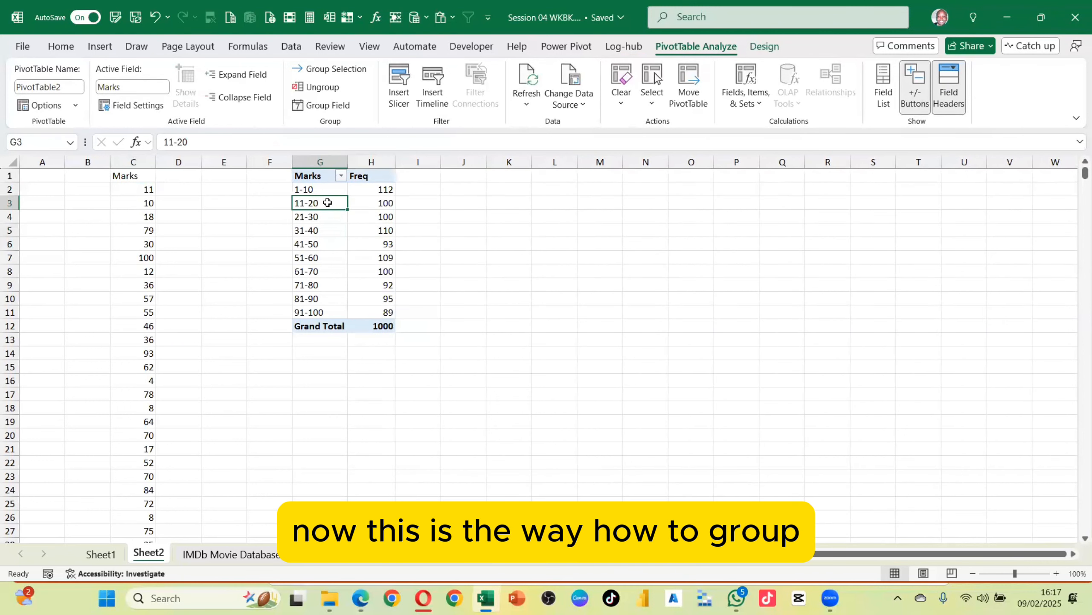
Insert a clustered column PivotChart from the grouped Marks PivotTable
{"action": "left_click_drag", "start_coordinate": [306, 175], "coordinate": [388, 312]}
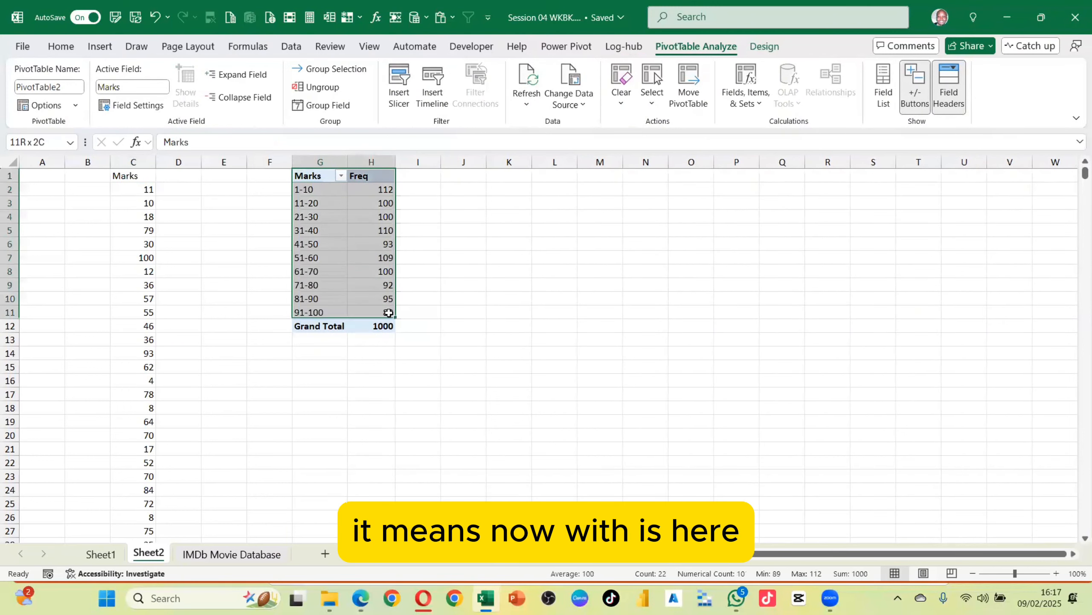
{"action": "left_click", "coordinate": [100, 46]}
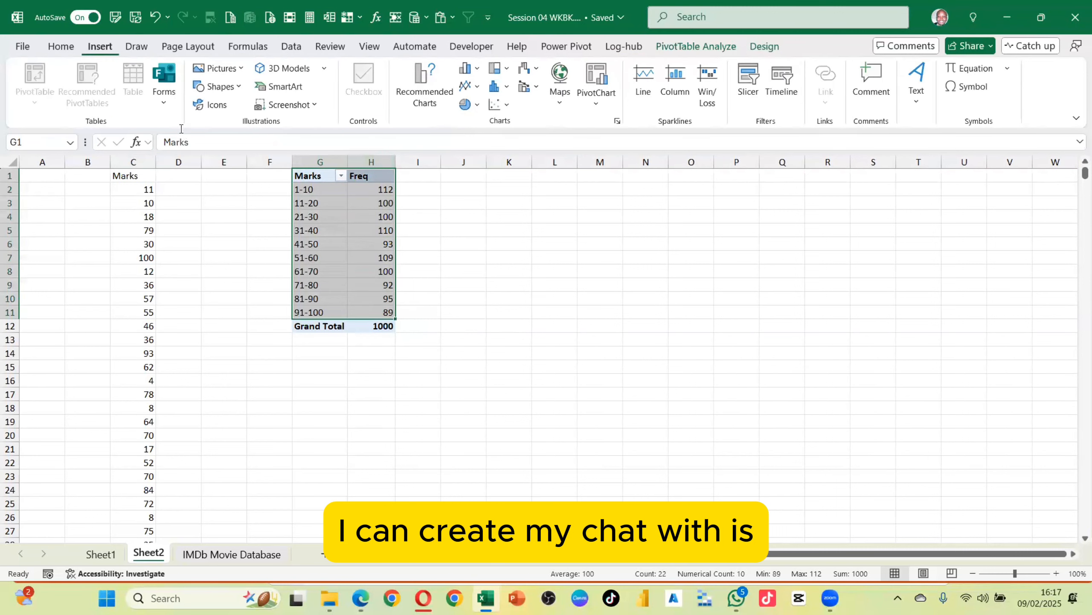
{"action": "left_click", "coordinate": [594, 82]}
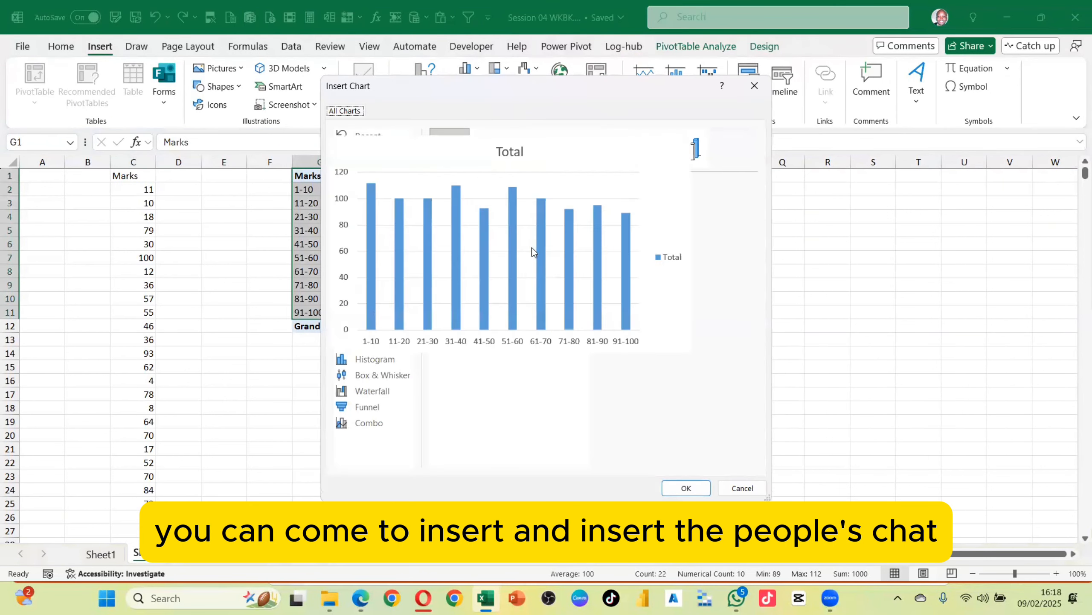
{"action": "left_click", "coordinate": [685, 488]}
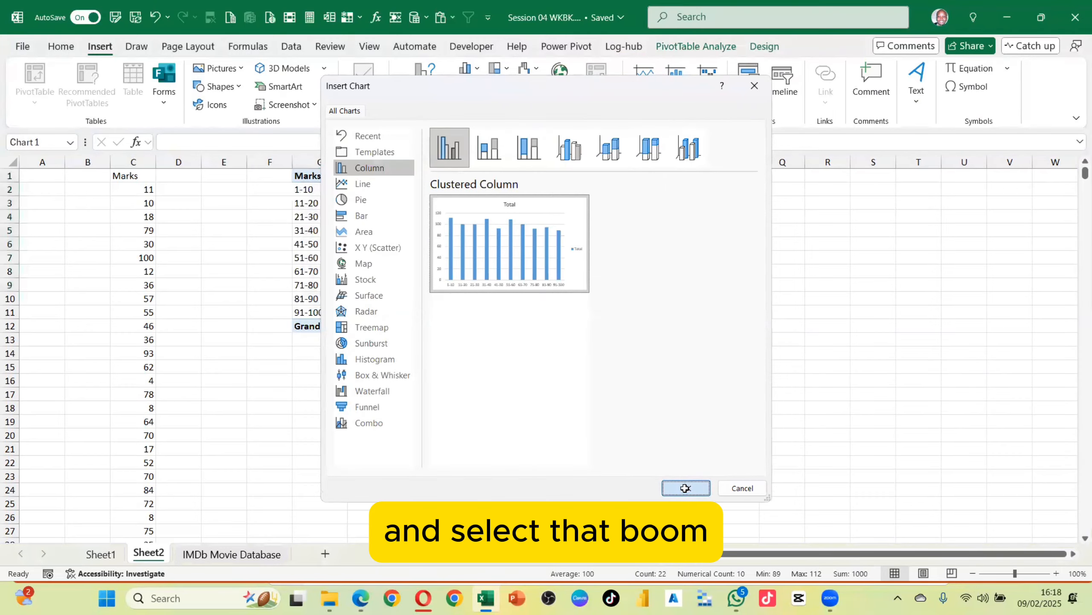
Hide the field buttons on the PivotChart
{"action": "left_click_drag", "start_coordinate": [666, 336], "coordinate": [600, 362]}
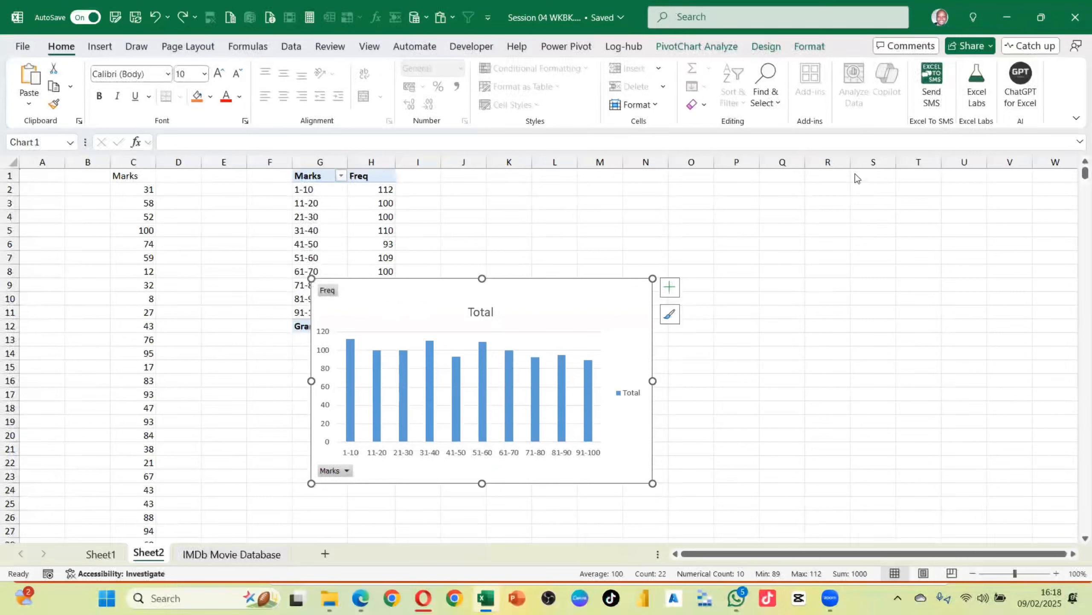
{"action": "left_click", "coordinate": [766, 46]}
{"action": "left_click", "coordinate": [807, 52]}
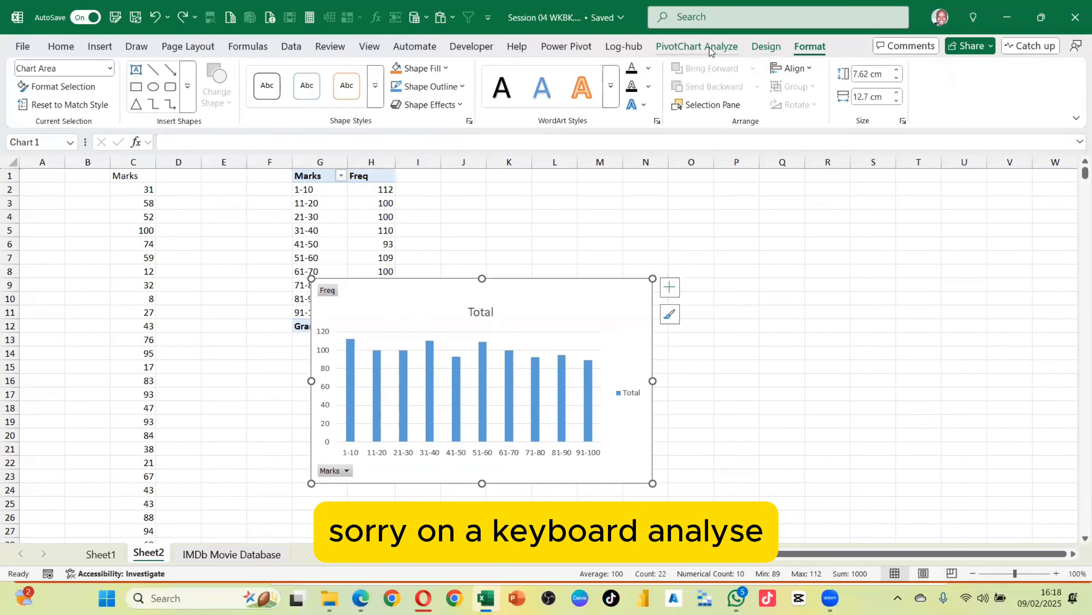
{"action": "left_click", "coordinate": [709, 47]}
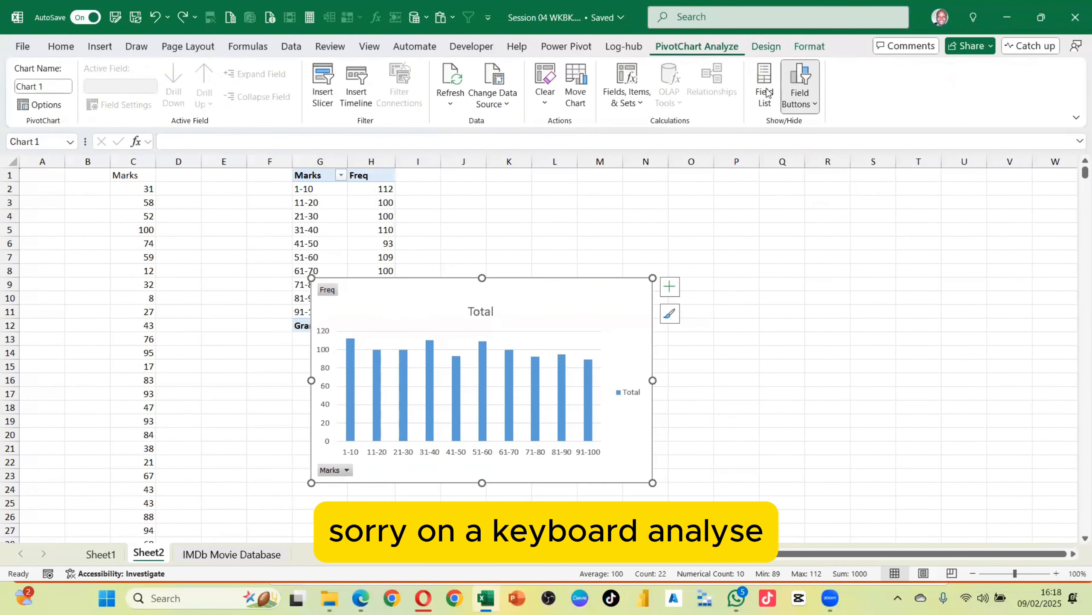
{"action": "left_click", "coordinate": [801, 81]}
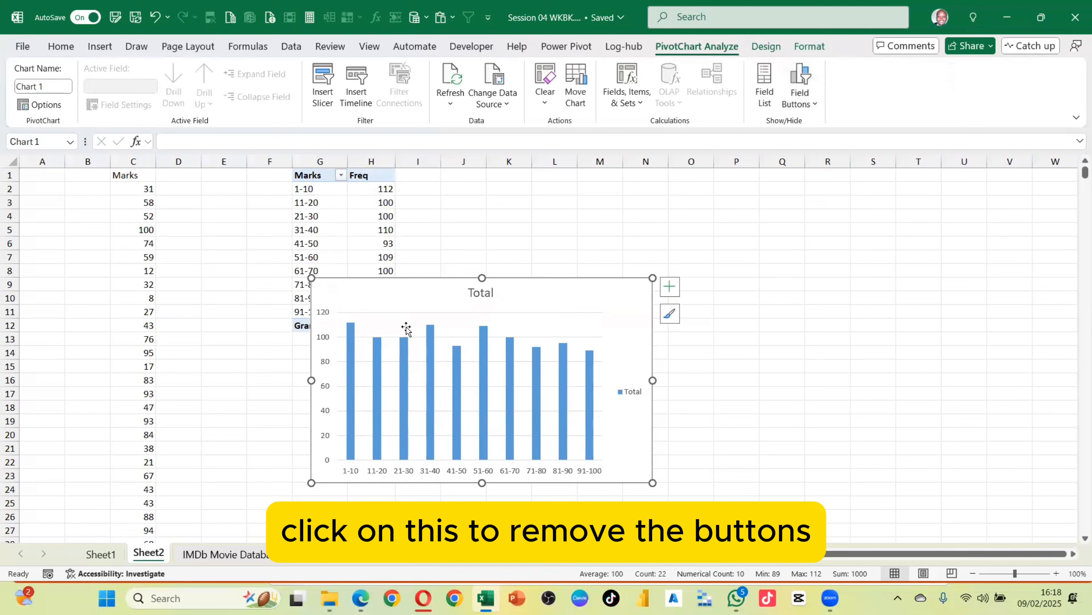
Move the chart beside the PivotTable and delete its vertical axis
{"action": "left_click_drag", "start_coordinate": [406, 328], "coordinate": [525, 242]}
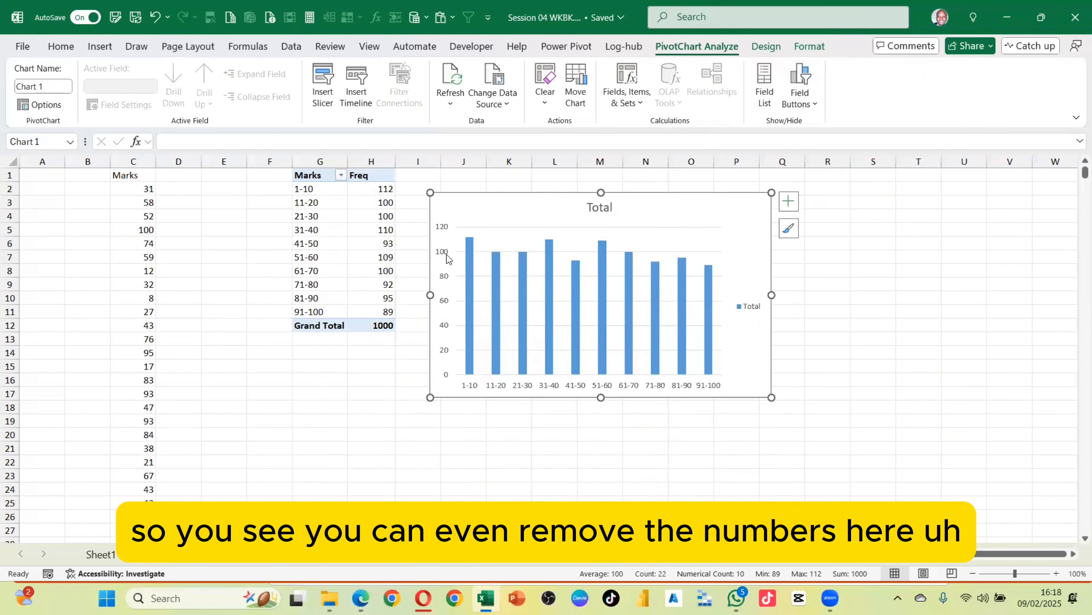
{"action": "left_click", "coordinate": [446, 254]}
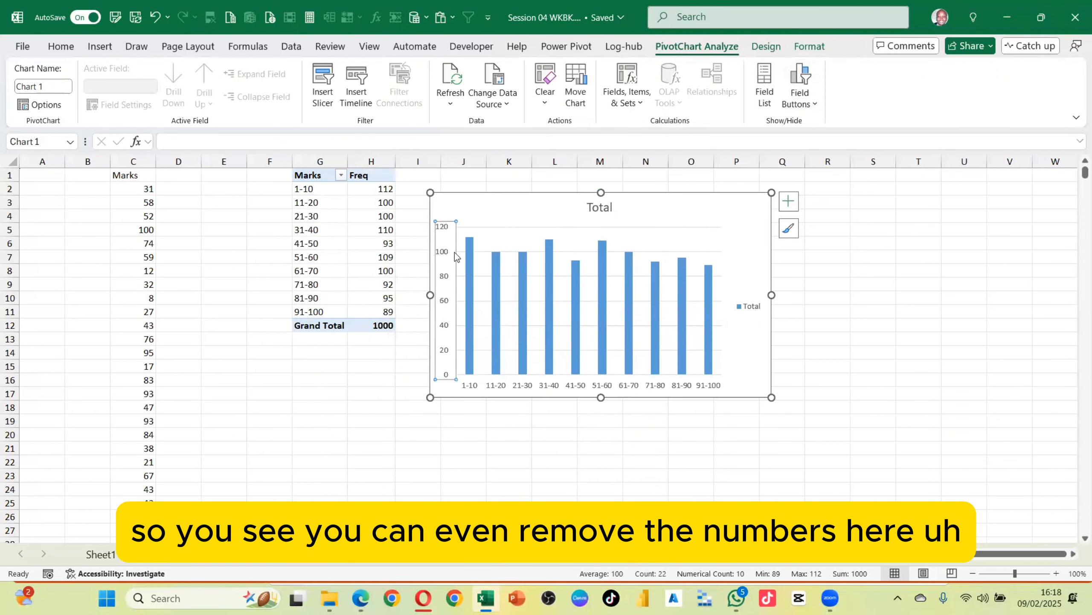
{"action": "key", "text": "Delete"}
Add data labels to the chart's columns and open their formatting options
{"action": "left_click", "coordinate": [788, 202]}
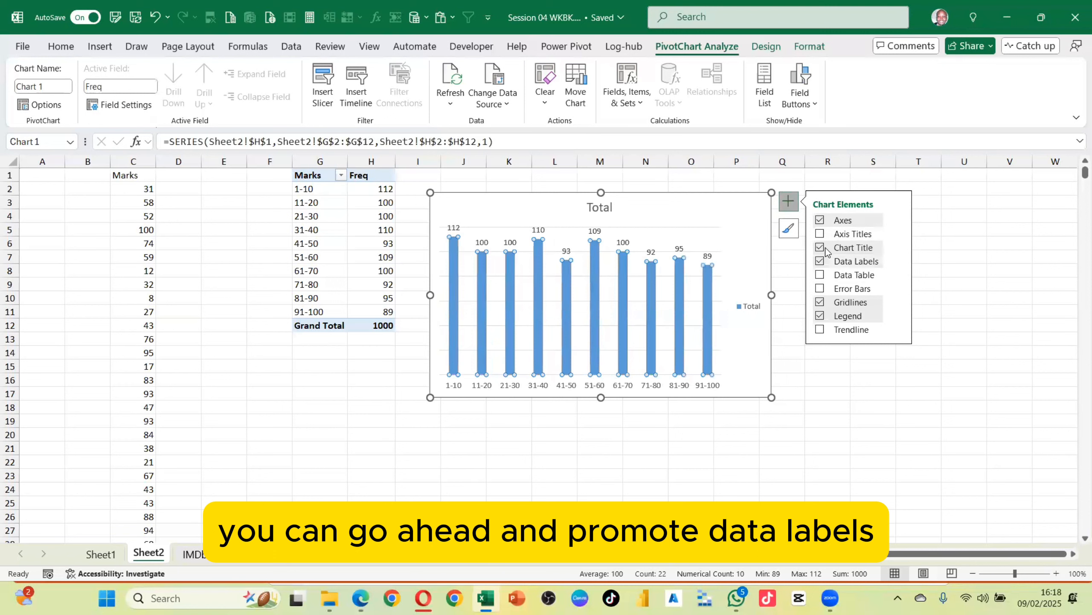
{"action": "right_click", "coordinate": [651, 275]}
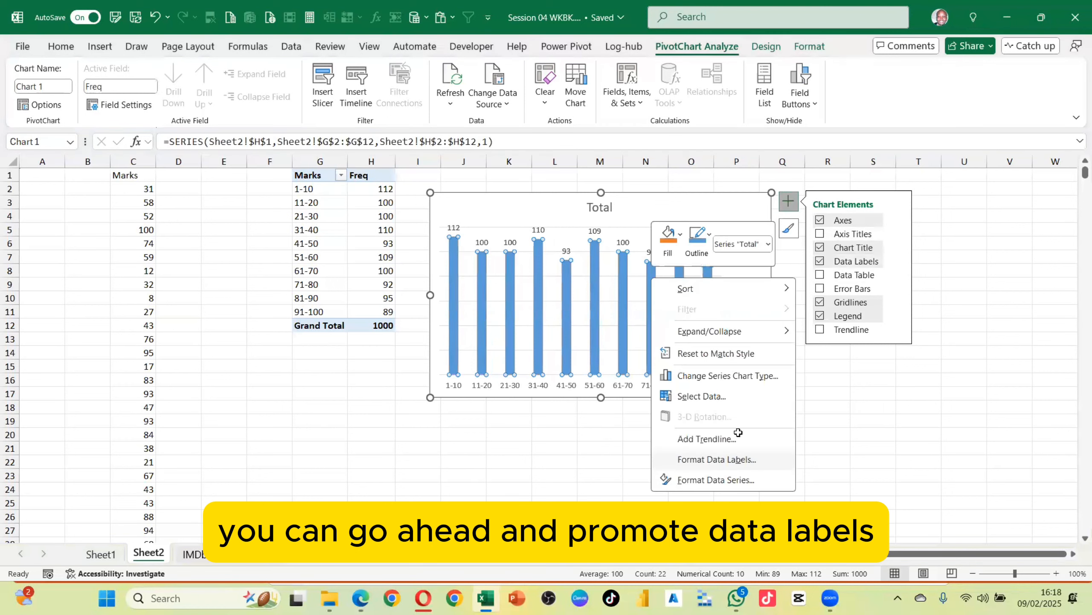
{"action": "left_click", "coordinate": [734, 459]}
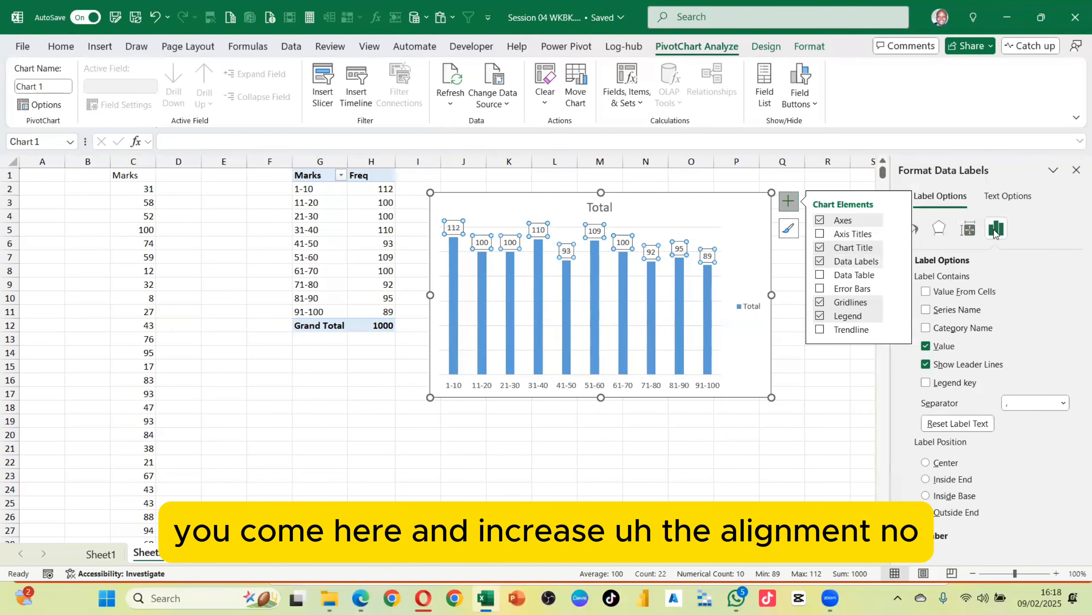
{"action": "left_click", "coordinate": [967, 232]}
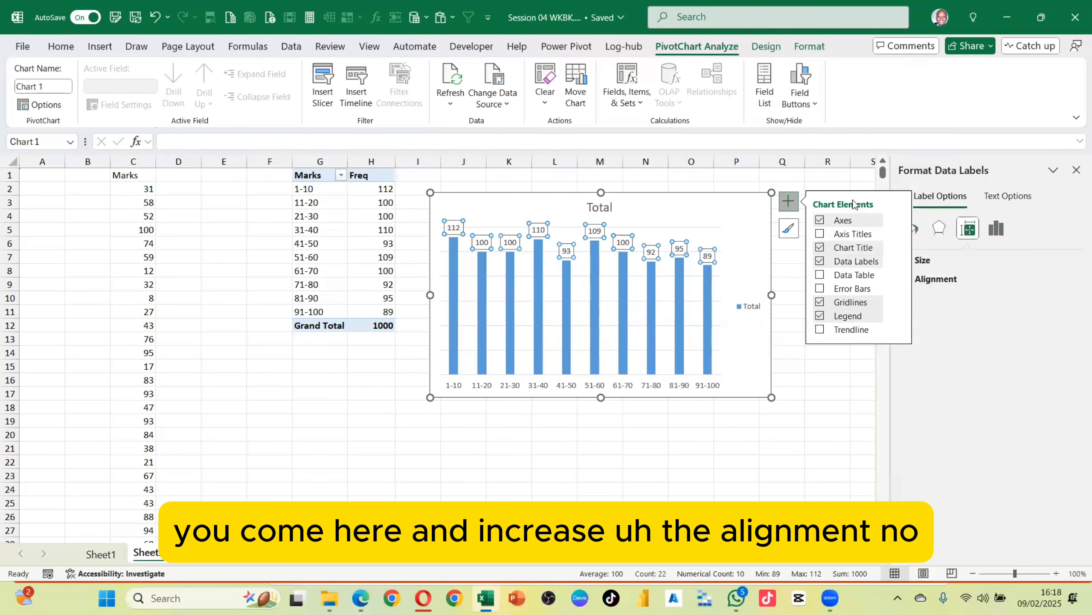
Reduce the column series gap width to 86%
{"action": "left_click", "coordinate": [736, 253]}
{"action": "left_click", "coordinate": [708, 281]}
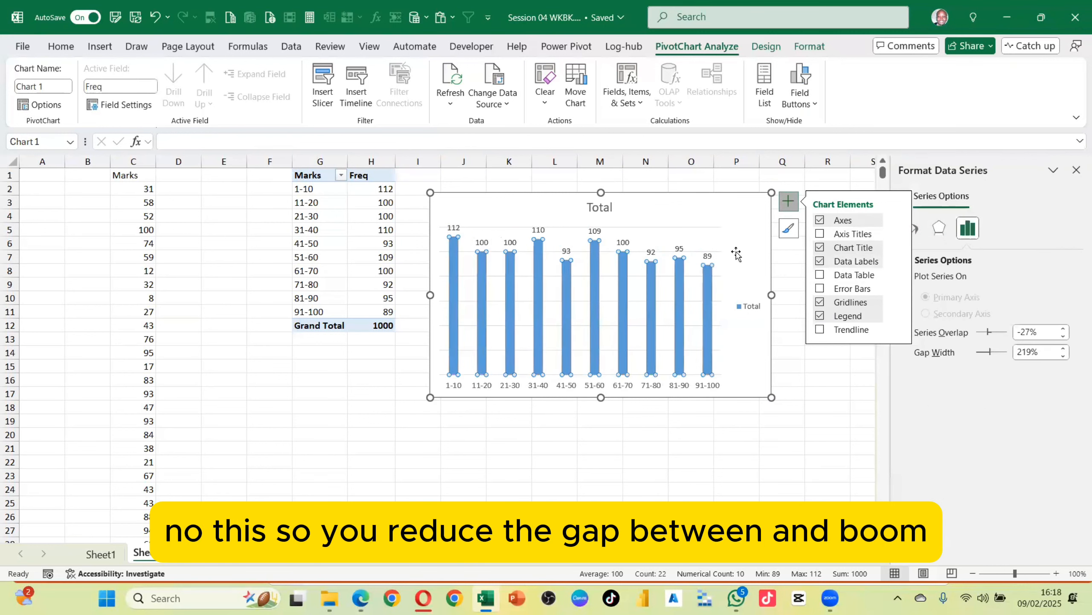
{"action": "left_click_drag", "start_coordinate": [988, 355], "coordinate": [983, 356]}
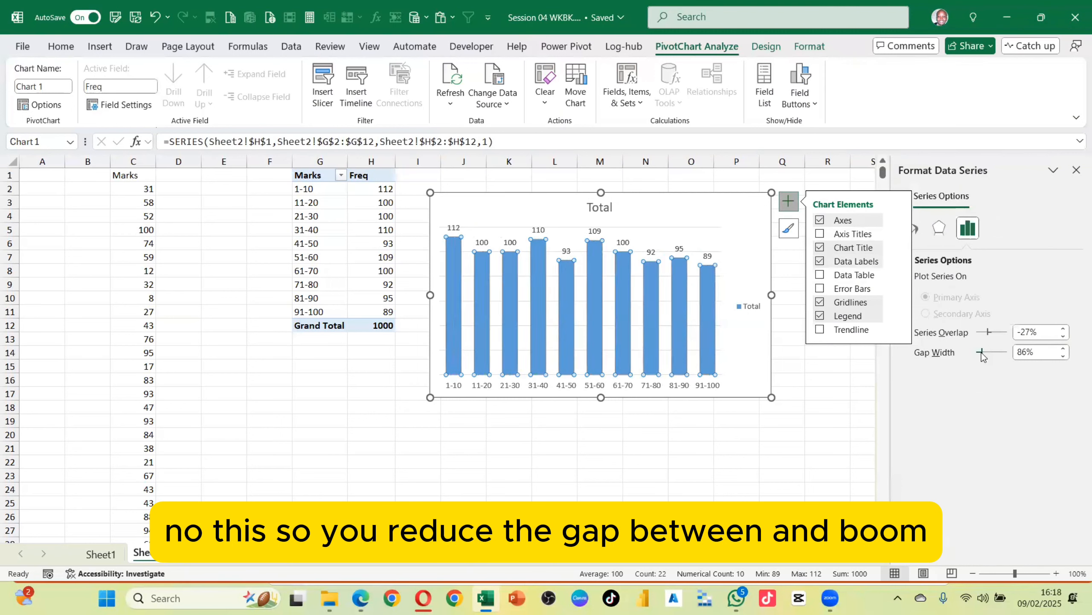
Delete the chart's horizontal gridlines
{"action": "left_click", "coordinate": [641, 220]}
{"action": "left_click", "coordinate": [655, 227]}
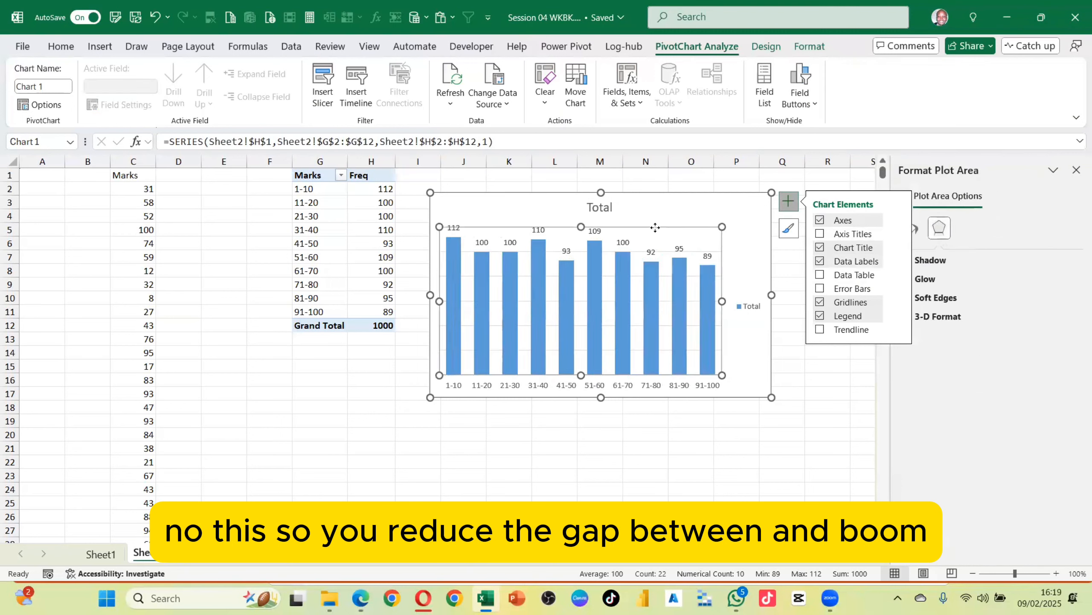
{"action": "left_click", "coordinate": [639, 251]}
{"action": "key", "text": "Delete"}
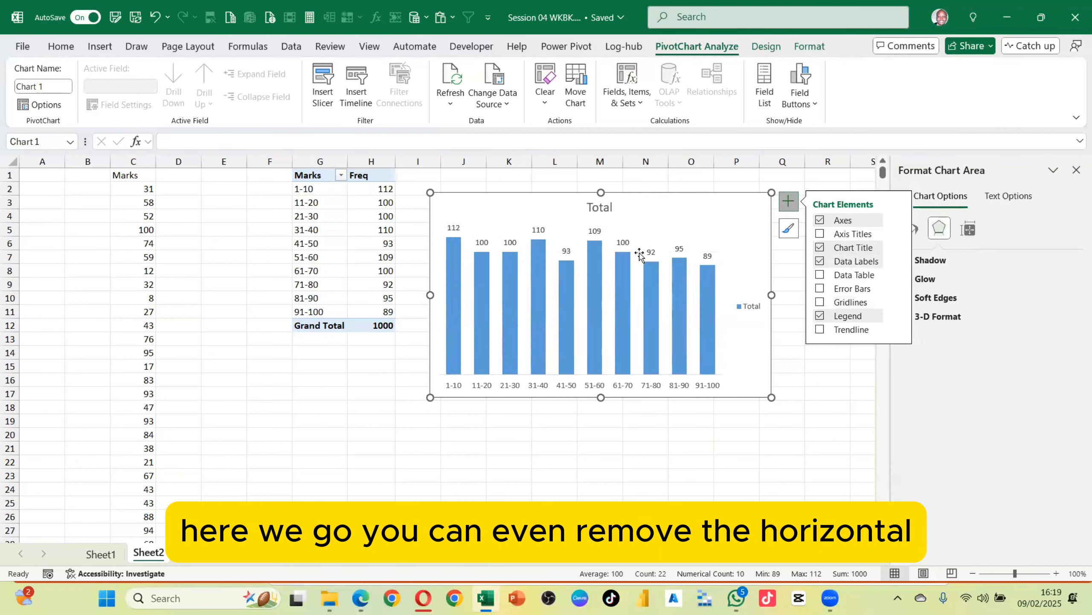
Move the chart title to the chart's top-left corner and rename it Freq by Range of 10
{"action": "left_click", "coordinate": [603, 209]}
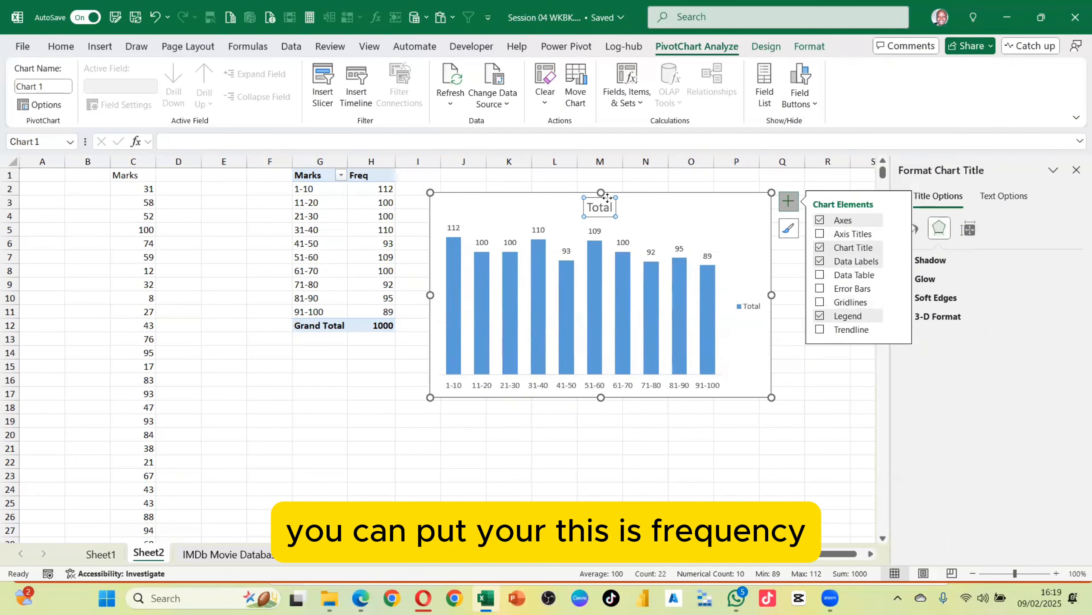
{"action": "left_click_drag", "start_coordinate": [600, 207], "coordinate": [458, 210]}
{"action": "double_click", "coordinate": [457, 210]}
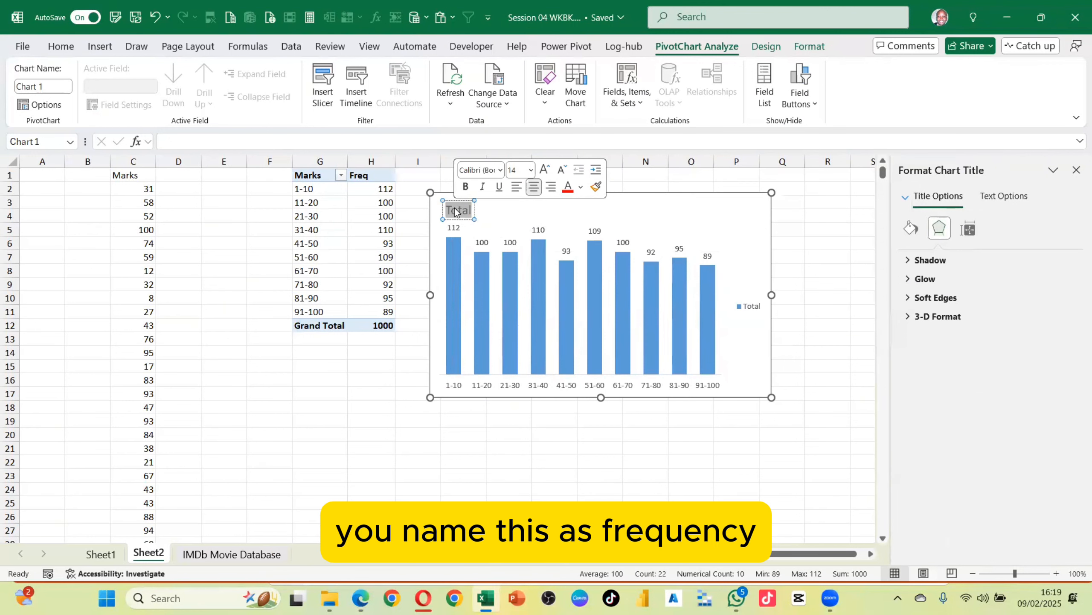
{"action": "type", "text": "Fre"}
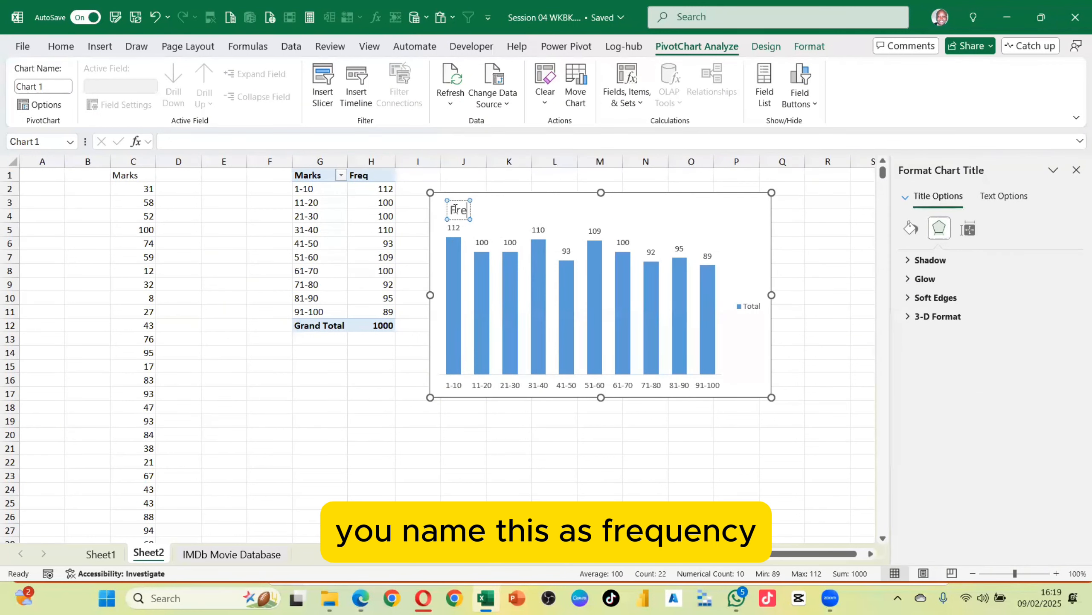
{"action": "type", "text": "q by"}
{"action": "key", "text": "BackSpace"}
{"action": "key", "text": "BackSpace"}
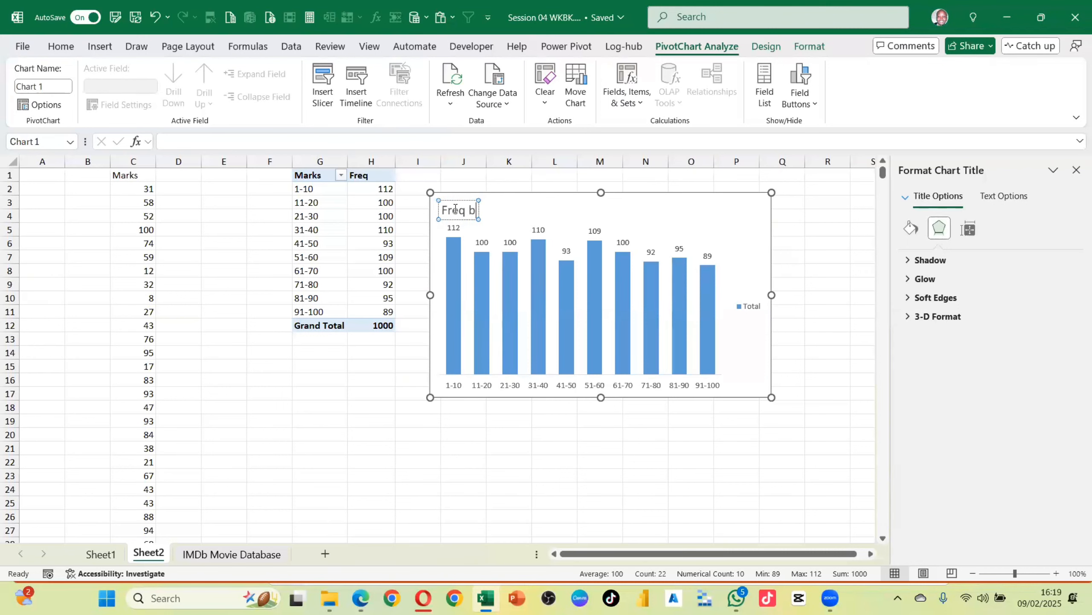
{"action": "type", "text": "by"}
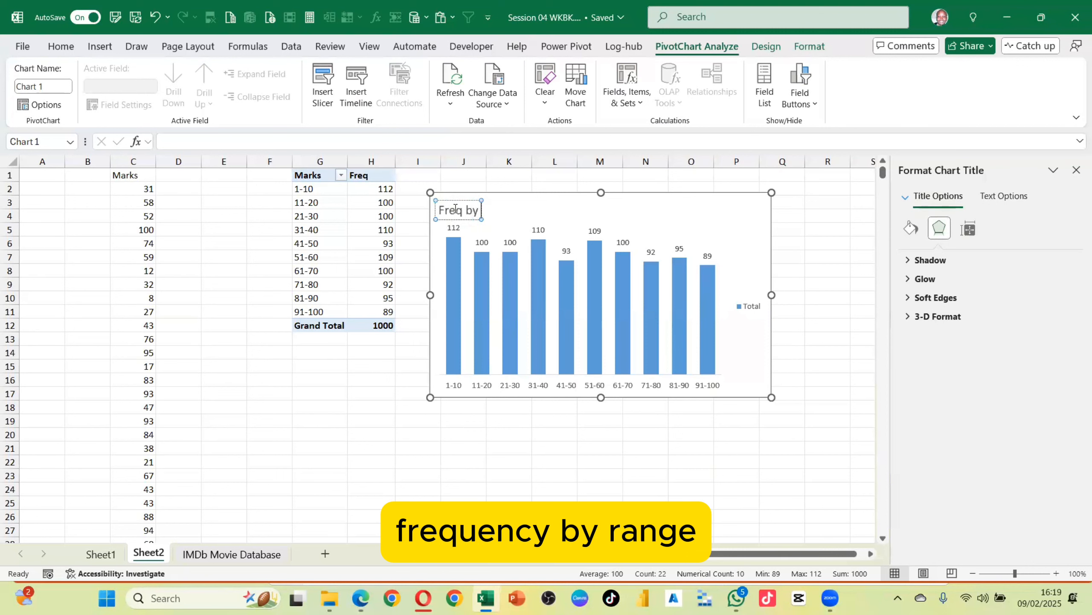
{"action": "type", "text": " Range"}
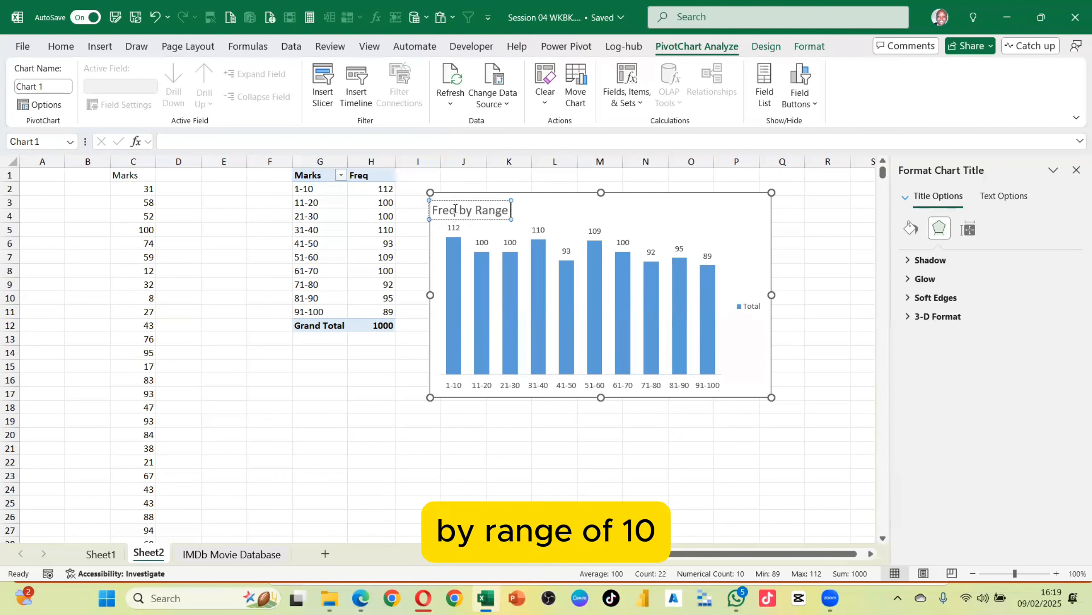
{"action": "type", "text": " of 10"}
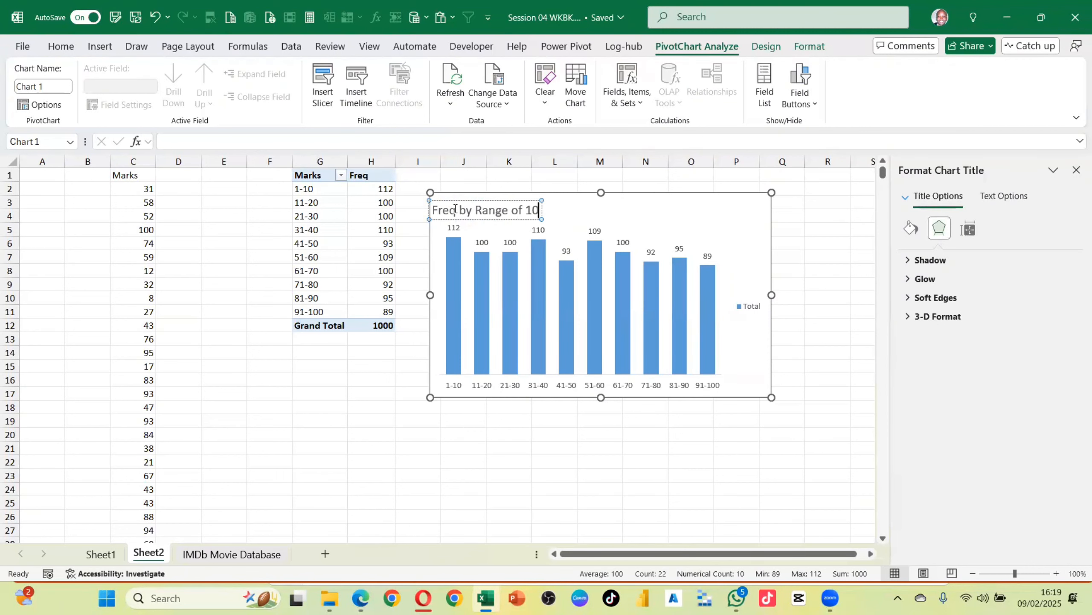
{"action": "left_click", "coordinate": [356, 431]}
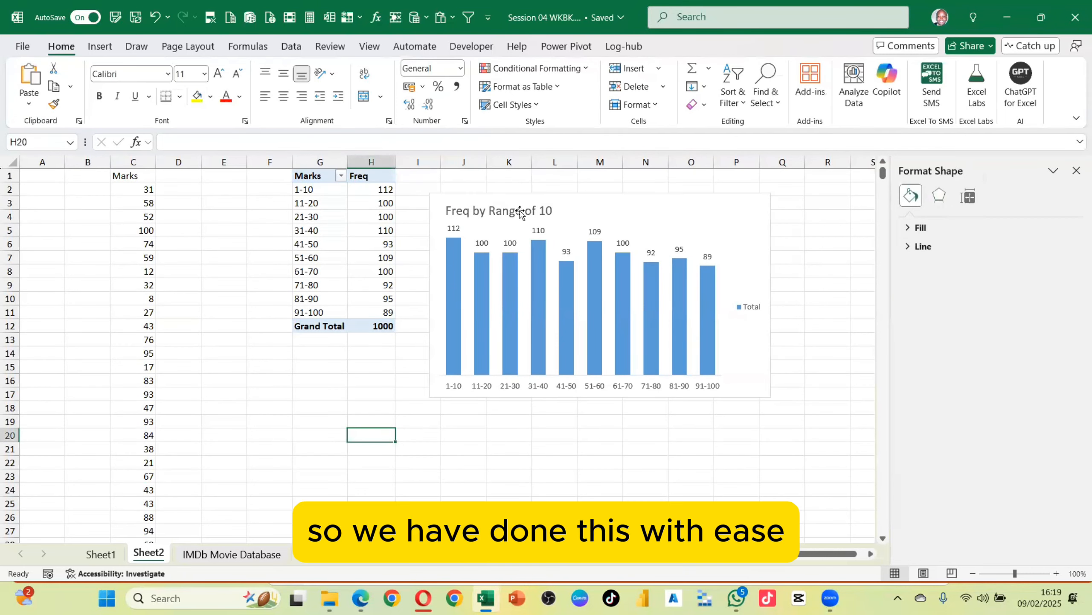
Refresh the PivotTable several times to regenerate the random Marks and update the chart
{"action": "left_click", "coordinate": [366, 204]}
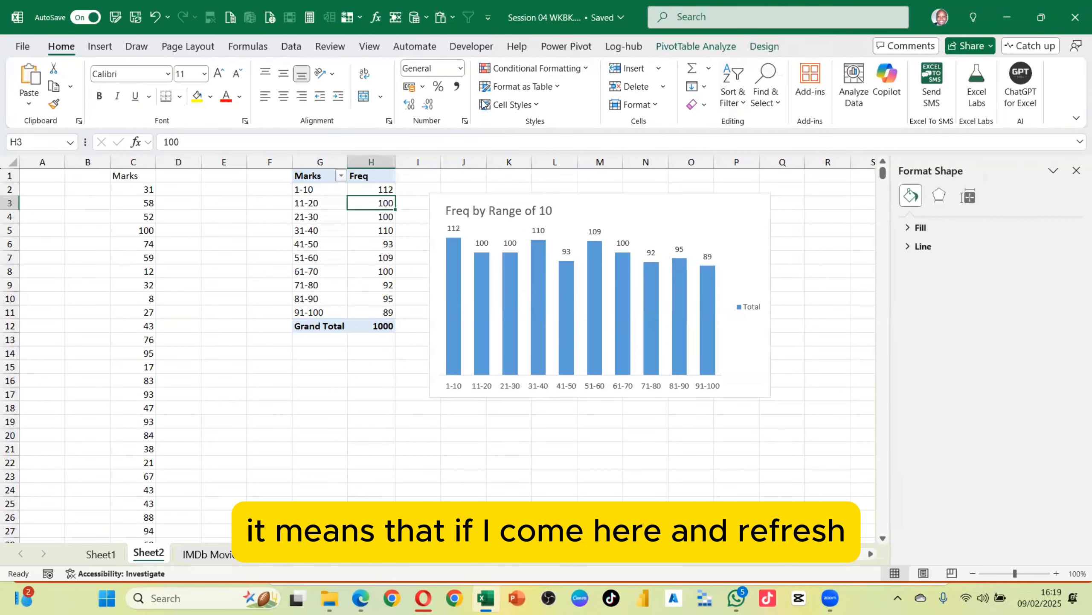
{"action": "left_click", "coordinate": [690, 47]}
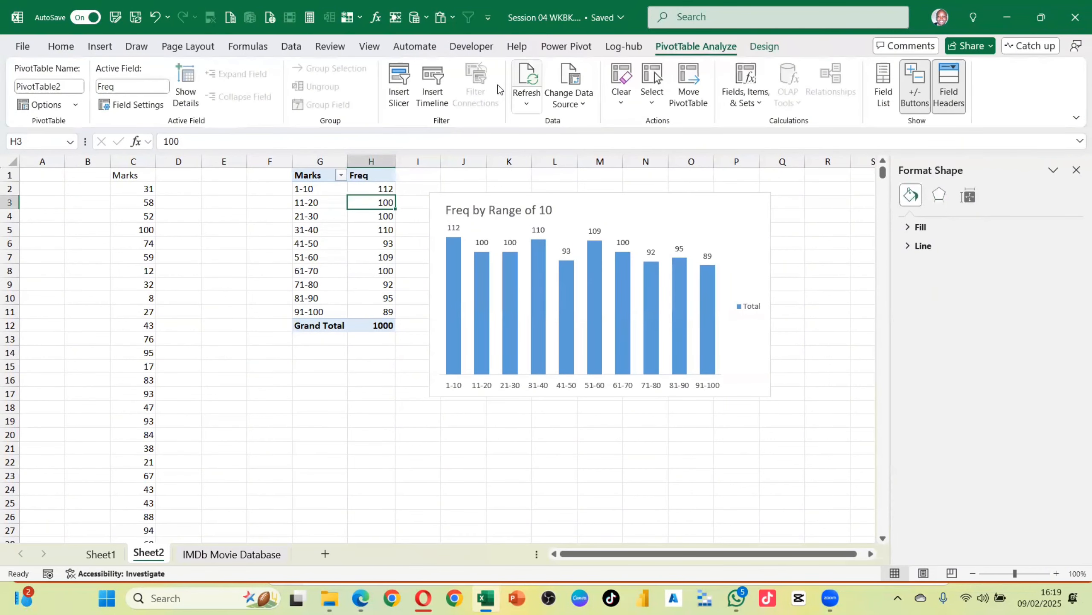
{"action": "left_click", "coordinate": [534, 91]}
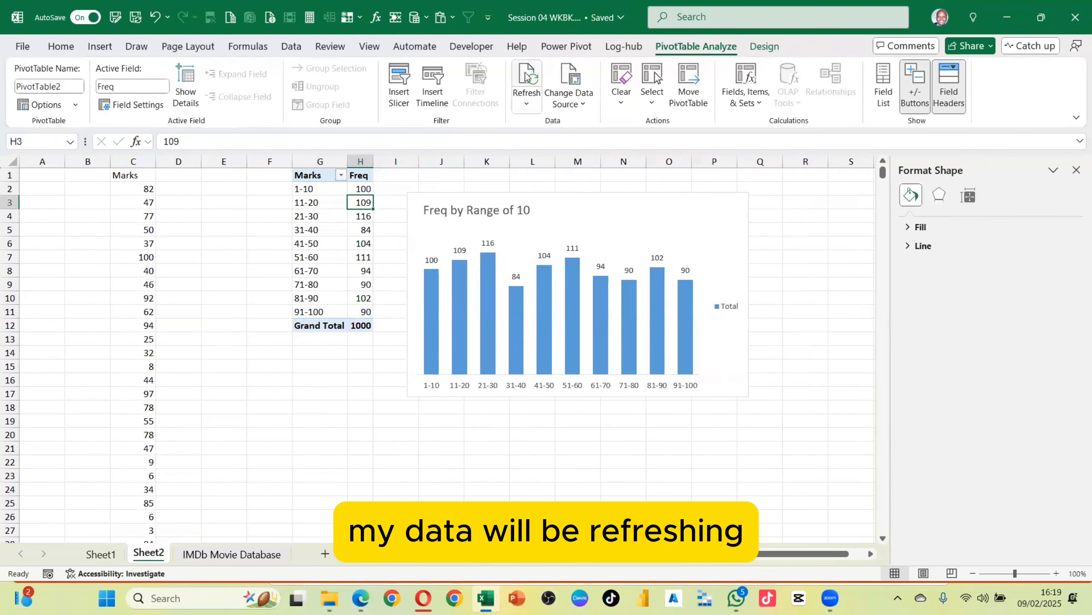
{"action": "left_click", "coordinate": [534, 95]}
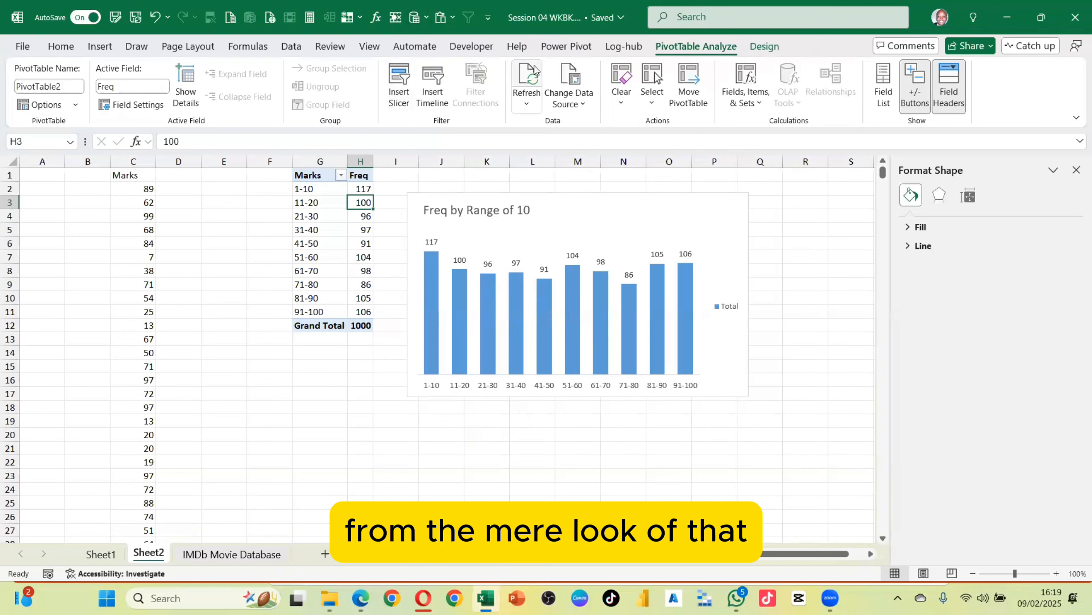
{"action": "left_click", "coordinate": [529, 78]}
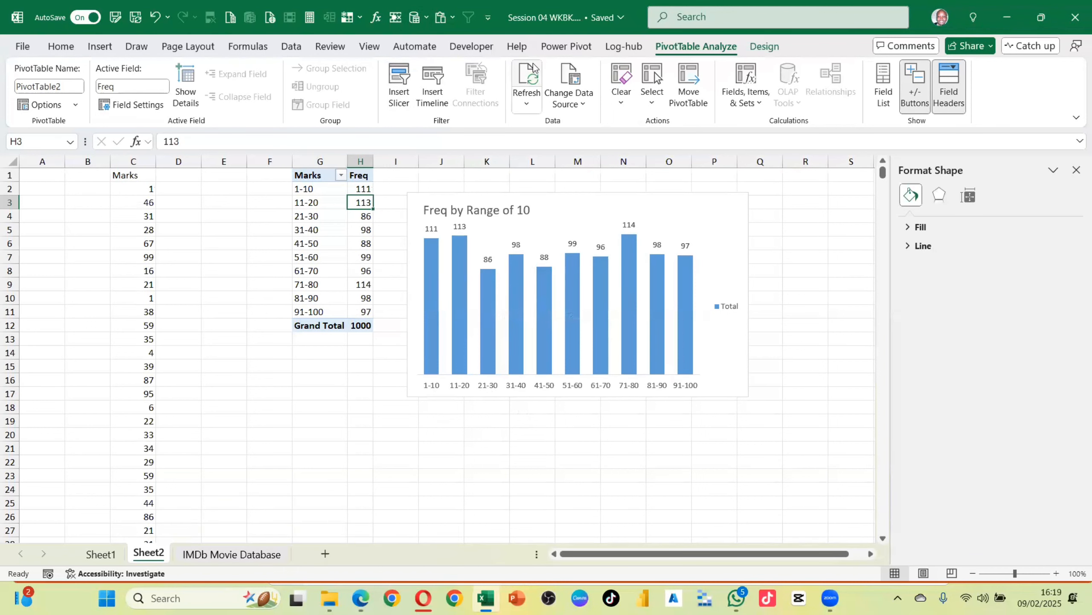
{"action": "left_click", "coordinate": [532, 68]}
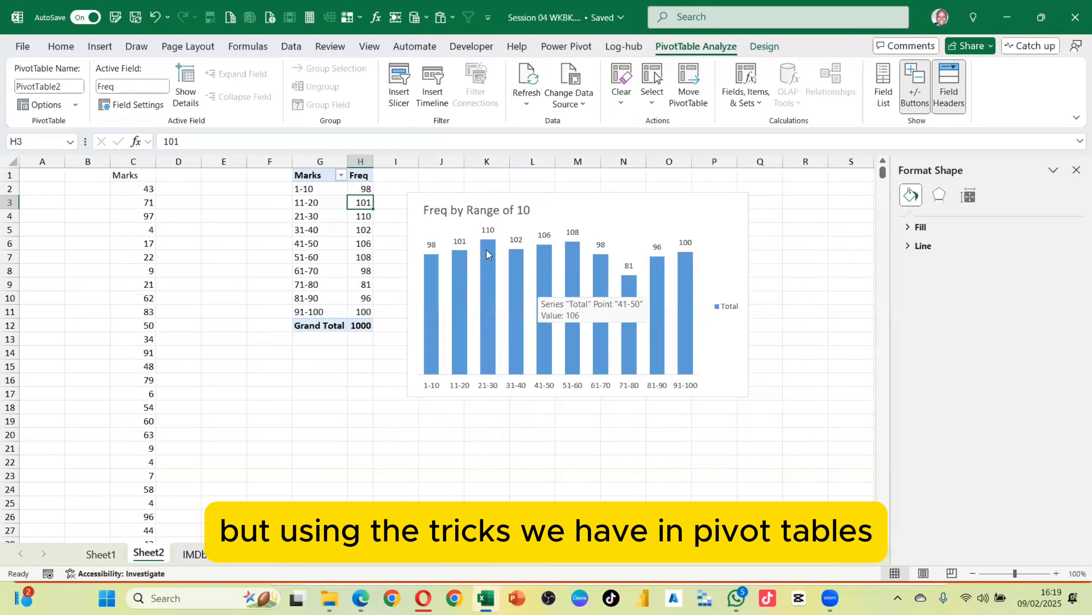
Shift the chart a little farther to the right of the PivotTable
{"action": "left_click", "coordinate": [336, 218]}
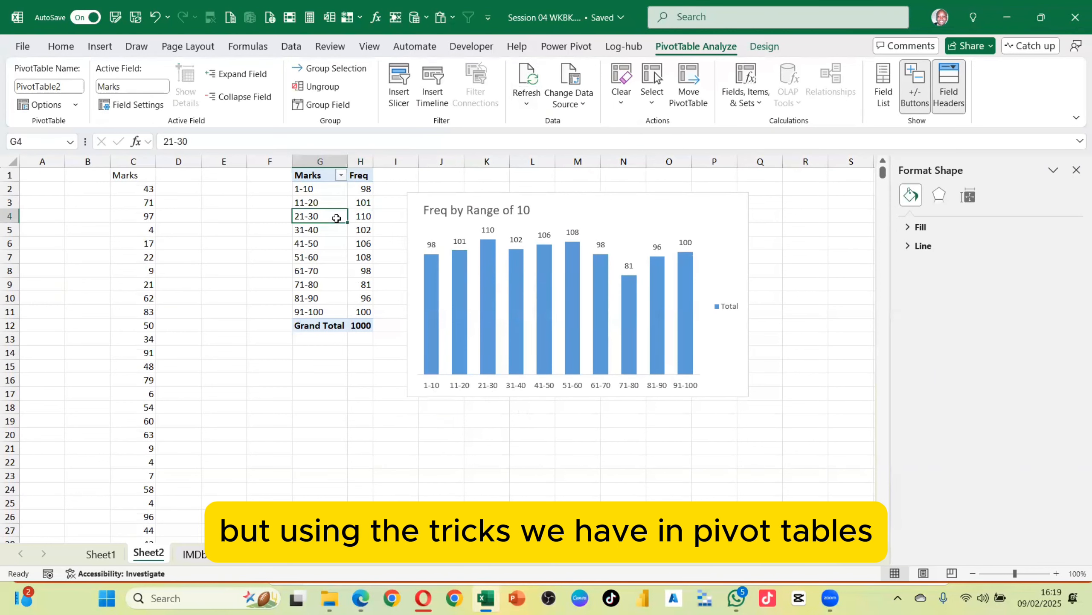
{"action": "left_click_drag", "start_coordinate": [563, 201], "coordinate": [629, 188]}
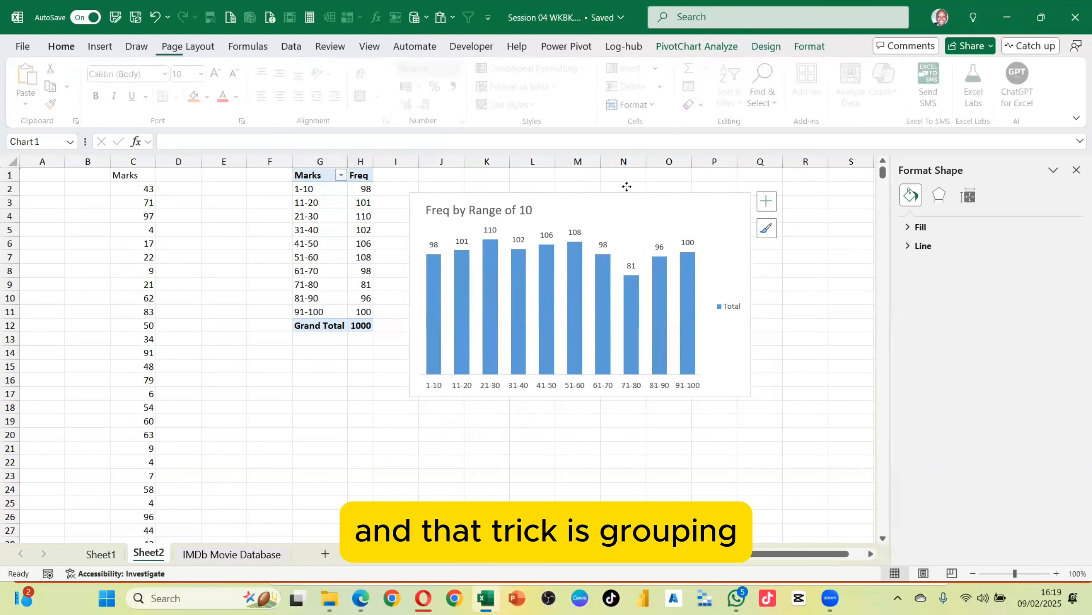
Regroup the Marks field into bins of 5, starting at 1 and ending at 100
{"action": "left_click", "coordinate": [339, 223]}
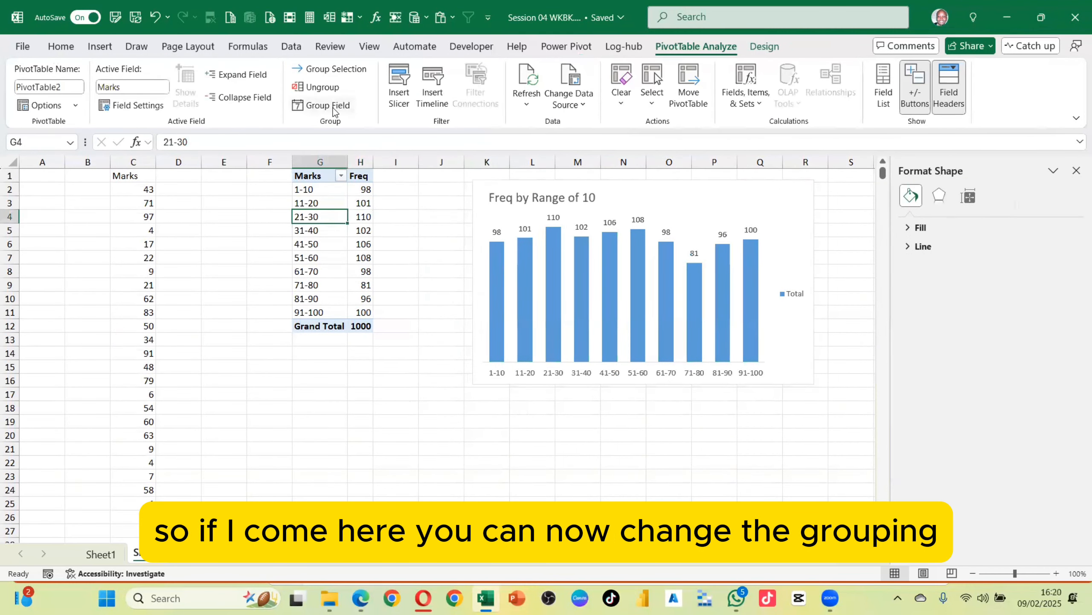
{"action": "left_click", "coordinate": [332, 108]}
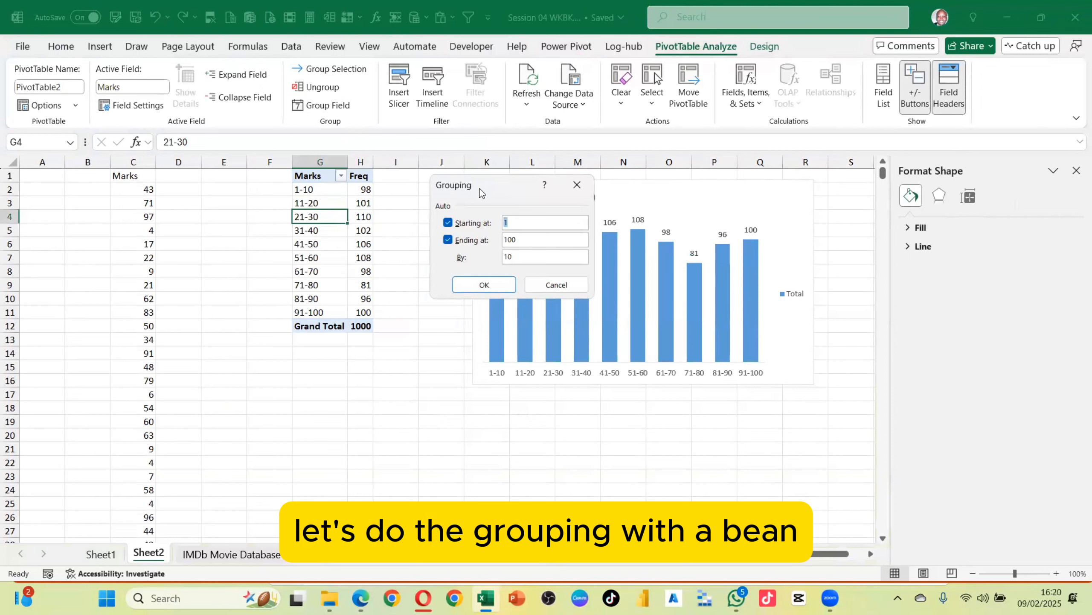
{"action": "left_click_drag", "start_coordinate": [480, 188], "coordinate": [330, 366]}
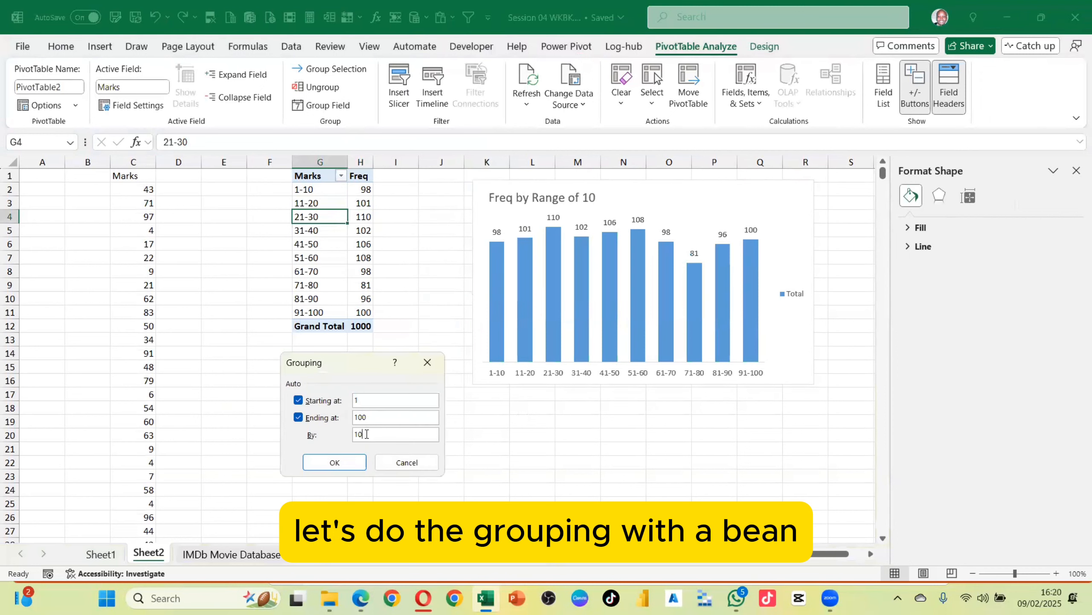
{"action": "left_click_drag", "start_coordinate": [350, 434], "coordinate": [300, 444]}
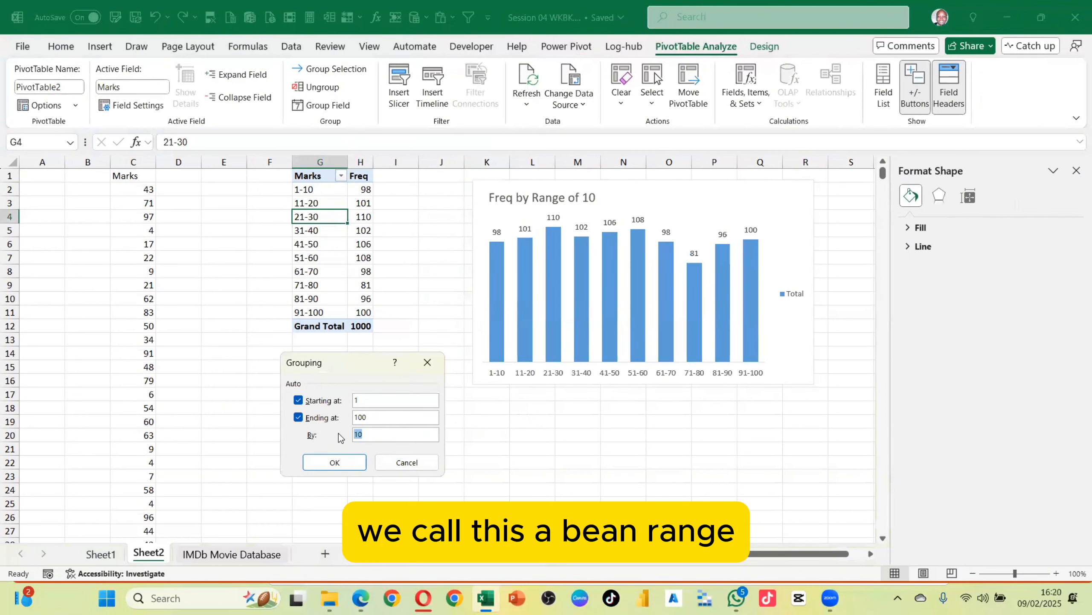
{"action": "type", "text": "5"}
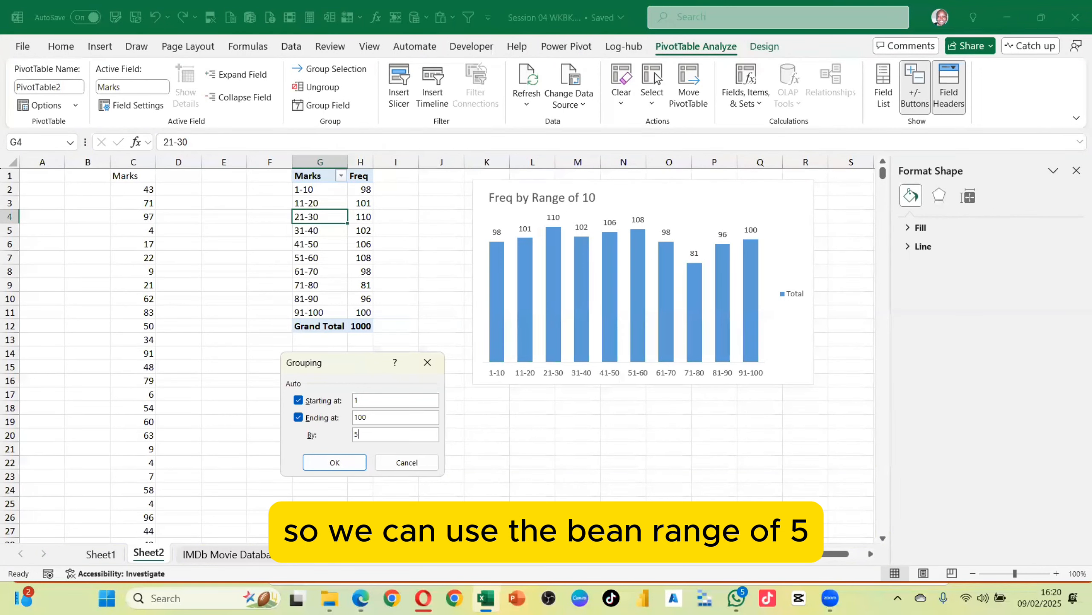
{"action": "left_click", "coordinate": [354, 459]}
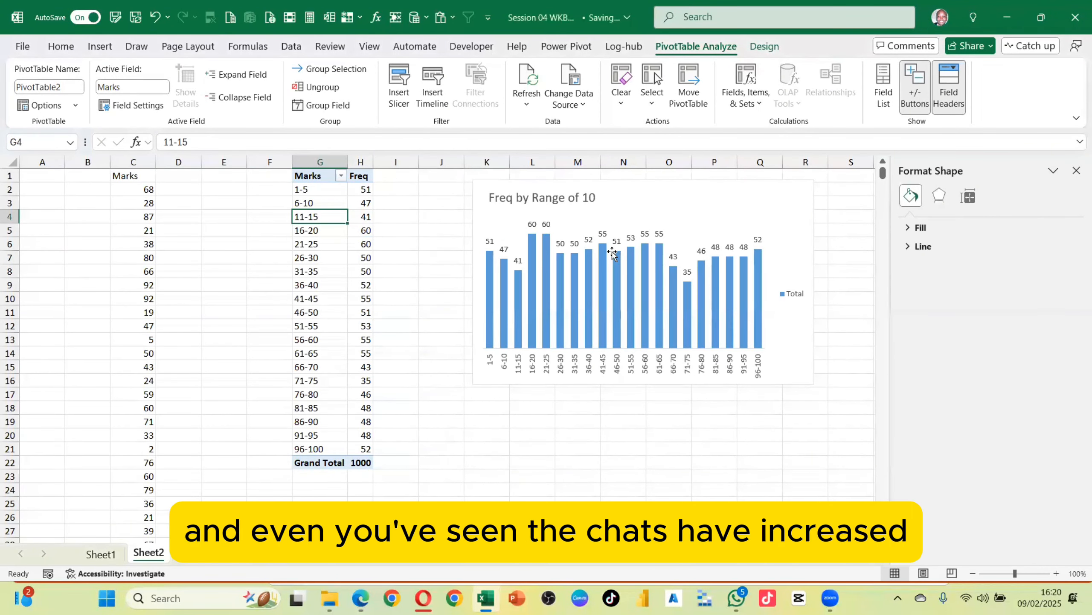
Delete the chart's legend
{"action": "left_click", "coordinate": [772, 217]}
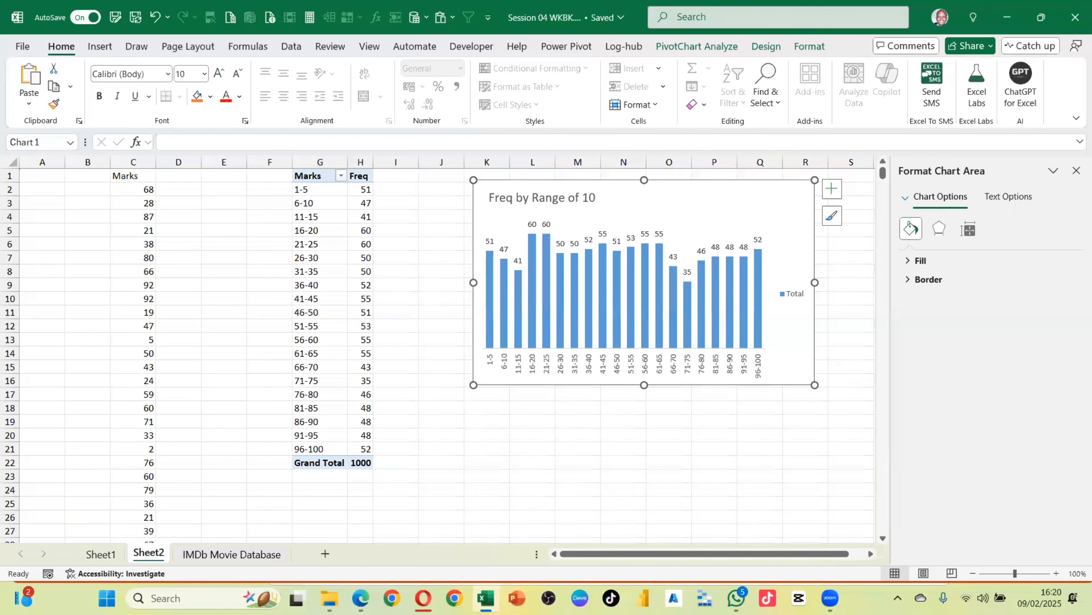
{"action": "left_click", "coordinate": [795, 294]}
{"action": "key", "text": "Delete"}
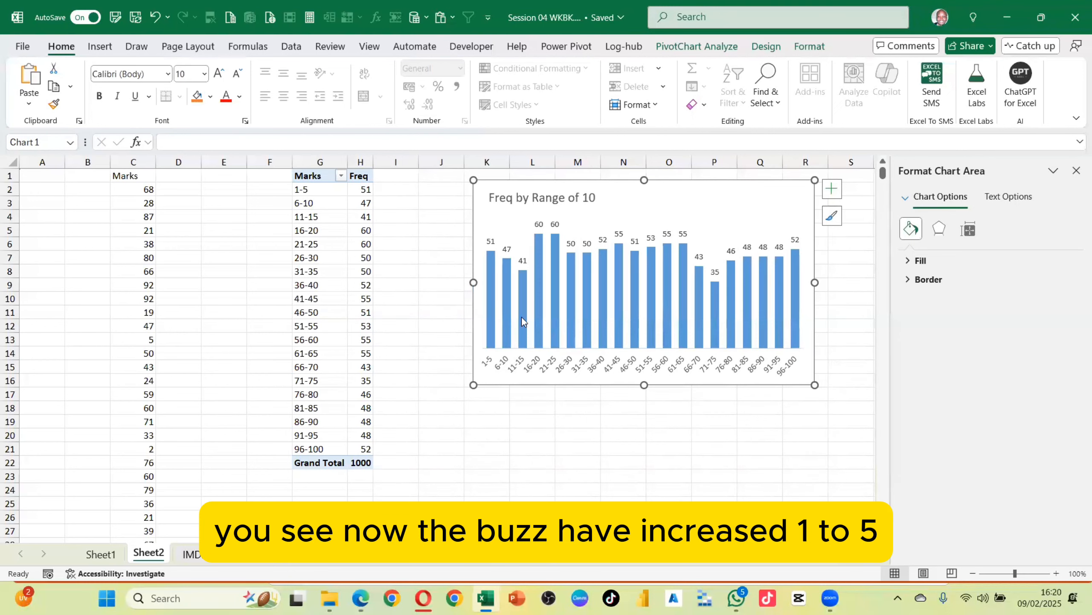
Regroup the Marks field into bins of 20
{"action": "left_click", "coordinate": [319, 242]}
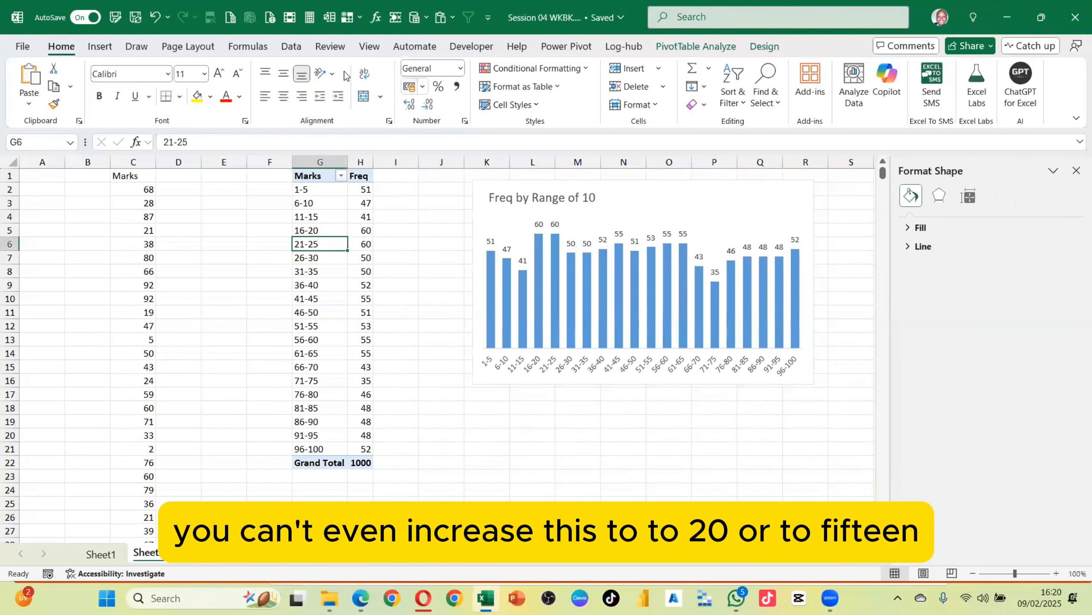
{"action": "left_click", "coordinate": [696, 46]}
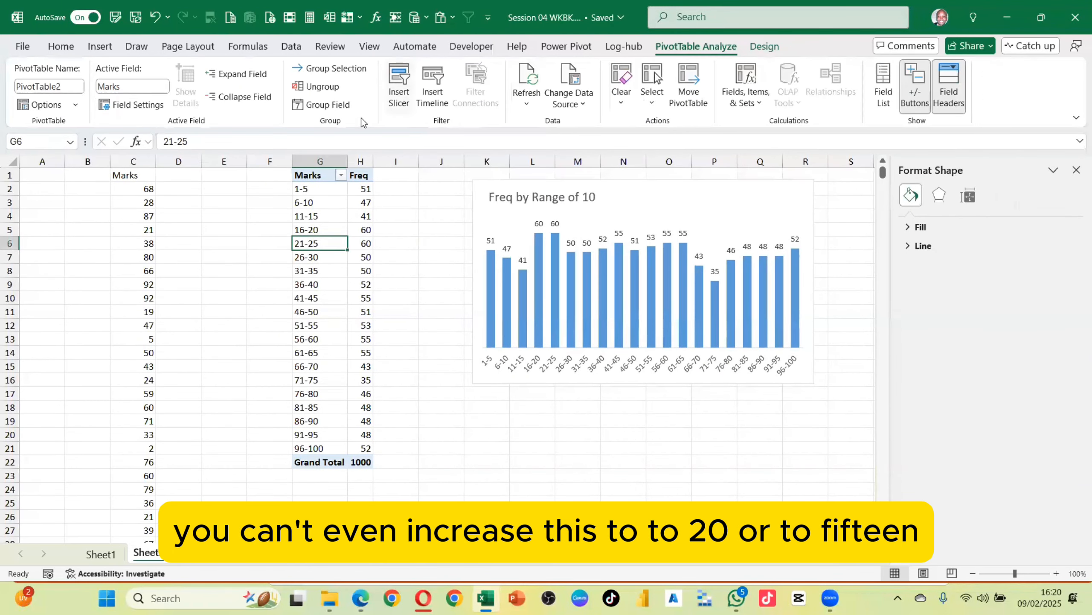
{"action": "left_click", "coordinate": [342, 105]}
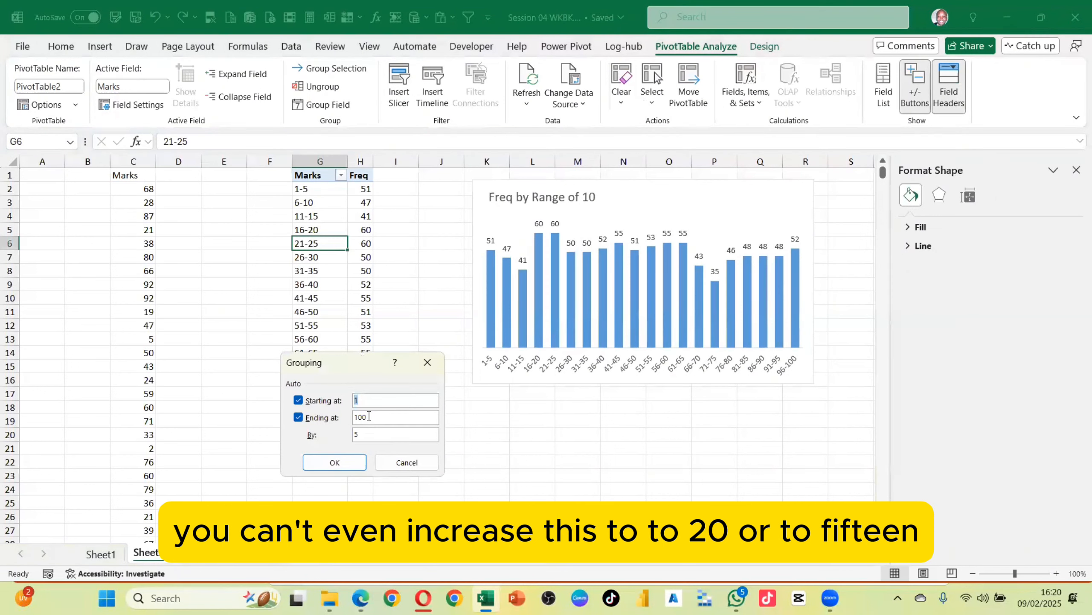
{"action": "left_click", "coordinate": [365, 430]}
{"action": "left_click_drag", "start_coordinate": [362, 439], "coordinate": [345, 433]}
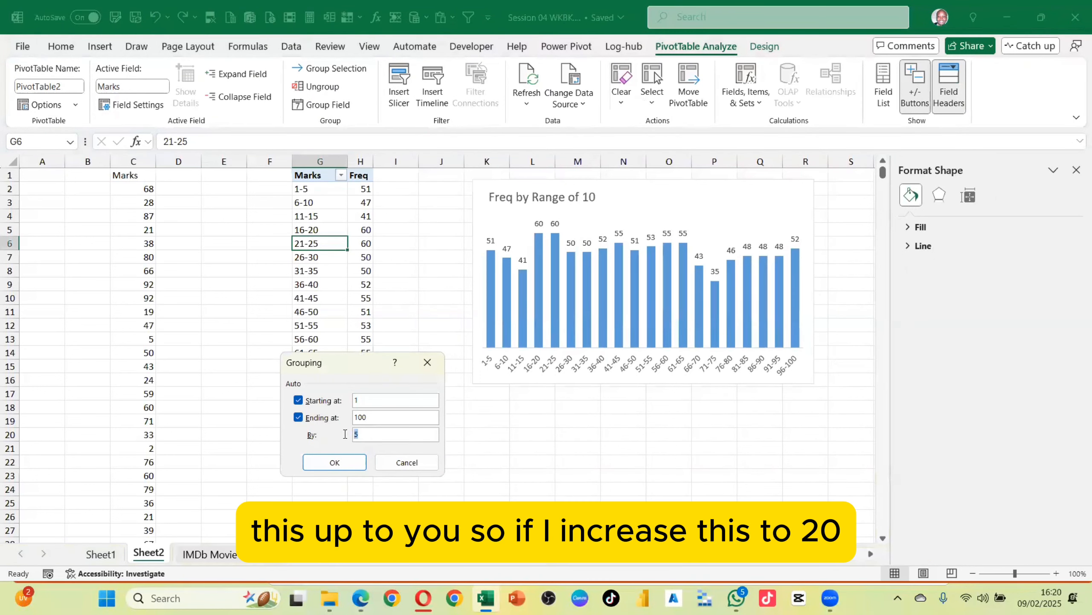
{"action": "type", "text": "0"}
{"action": "key", "text": "Return"}
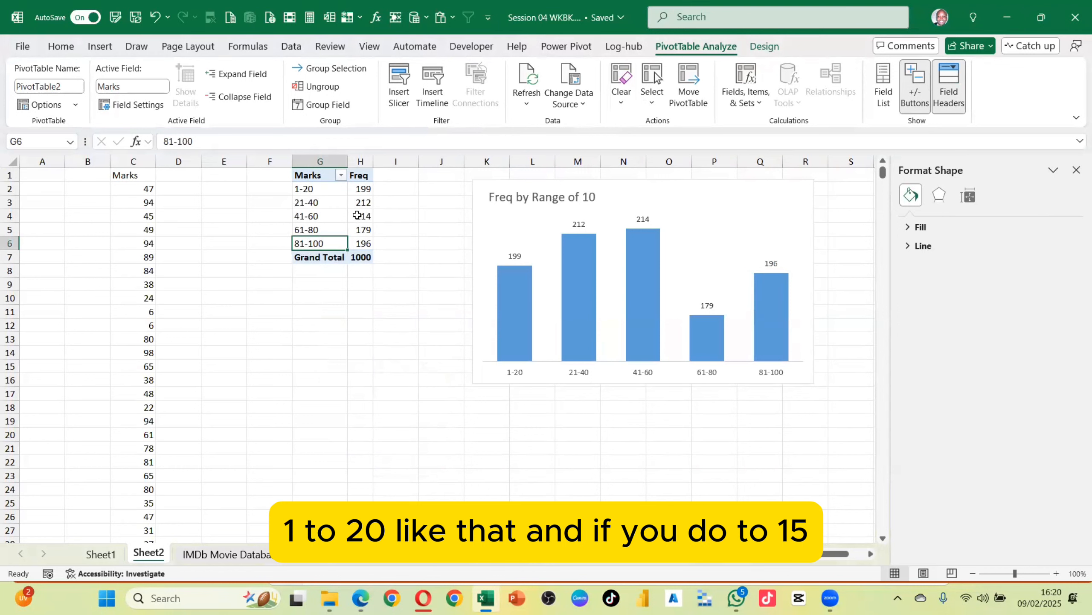
Regroup the Marks field into bins of 15
{"action": "left_click", "coordinate": [323, 104]}
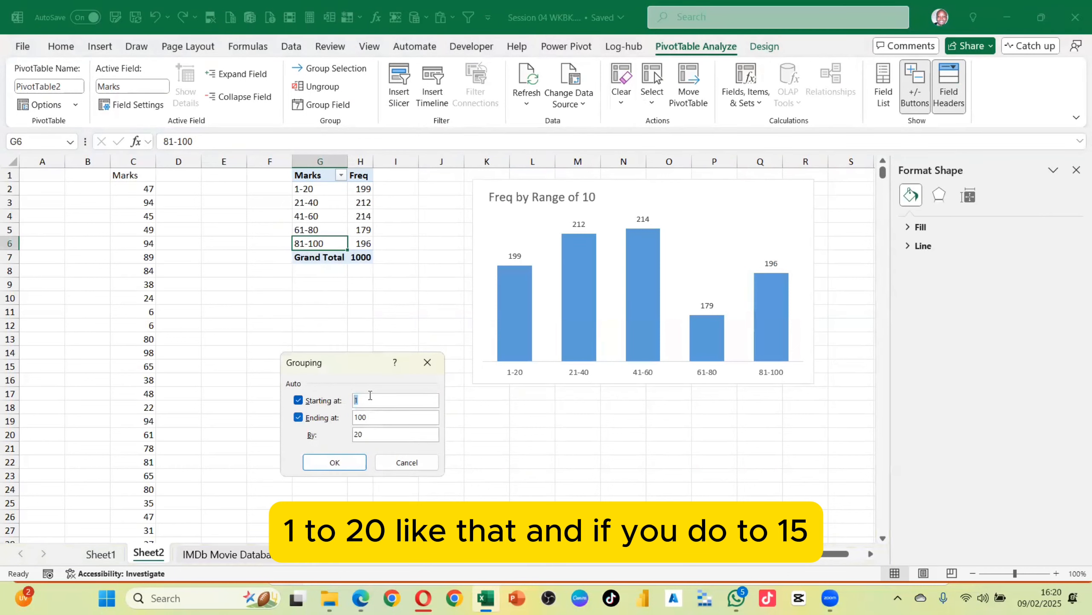
{"action": "left_click_drag", "start_coordinate": [367, 434], "coordinate": [352, 439]}
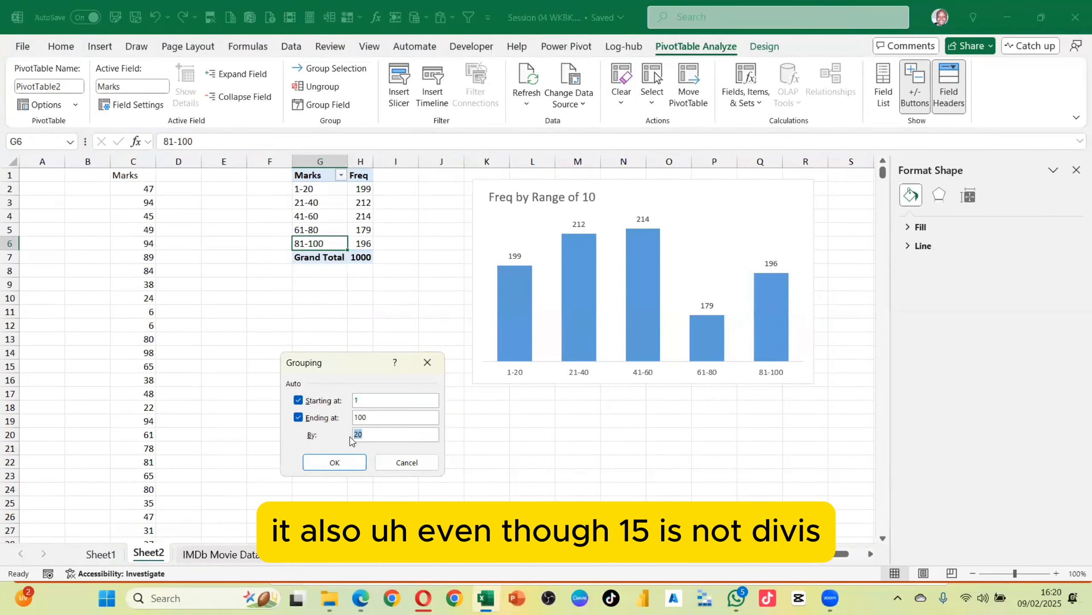
{"action": "type", "text": "1"}
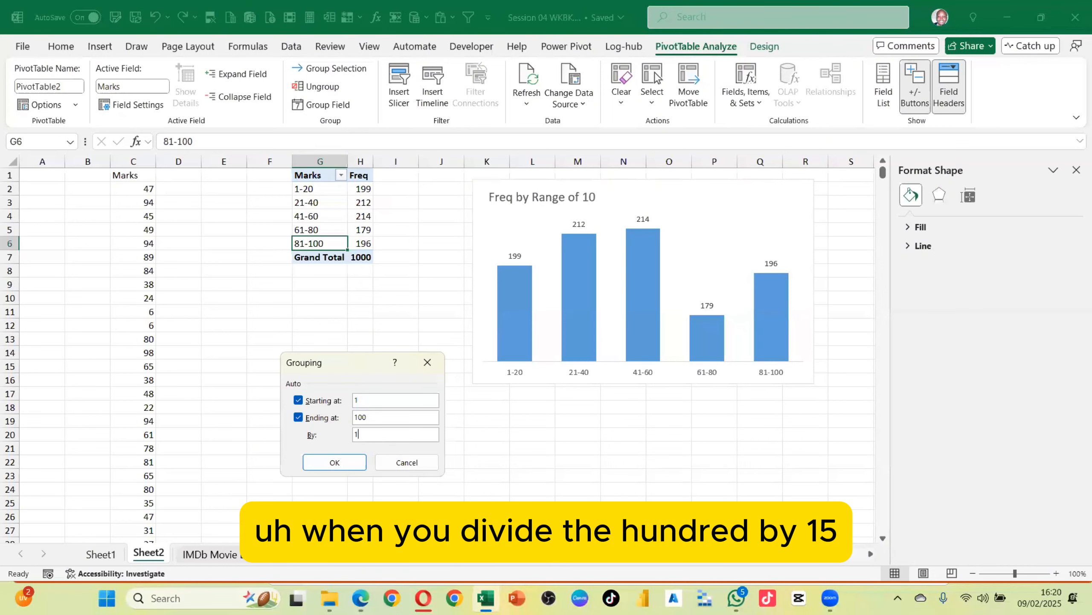
{"action": "type", "text": "5"}
{"action": "key", "text": "Return"}
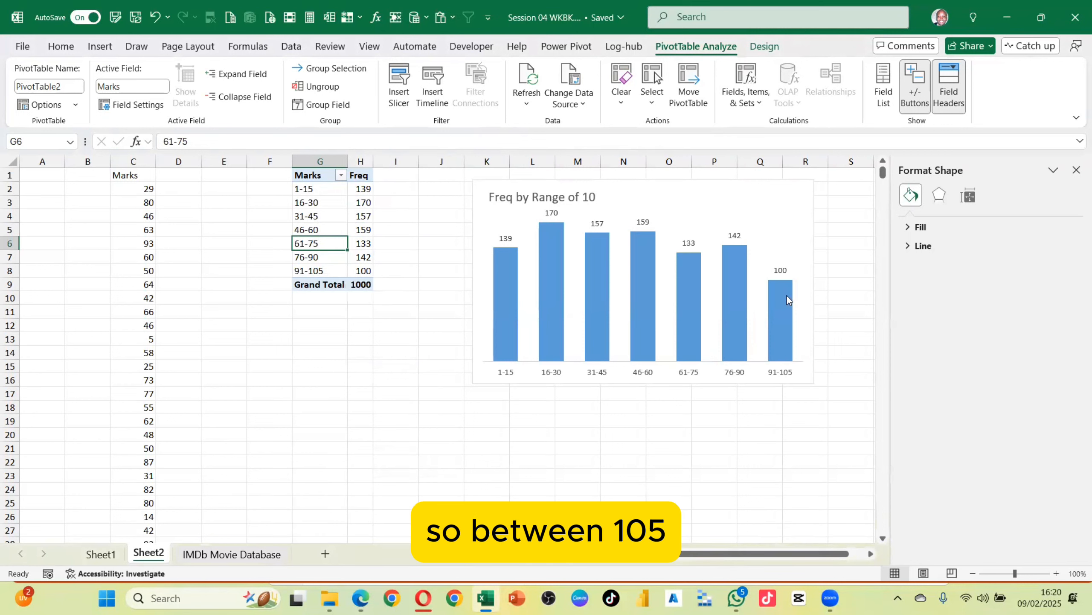
Add a new worksheet to the workbook
{"action": "mouse_move", "coordinate": [789, 335]}
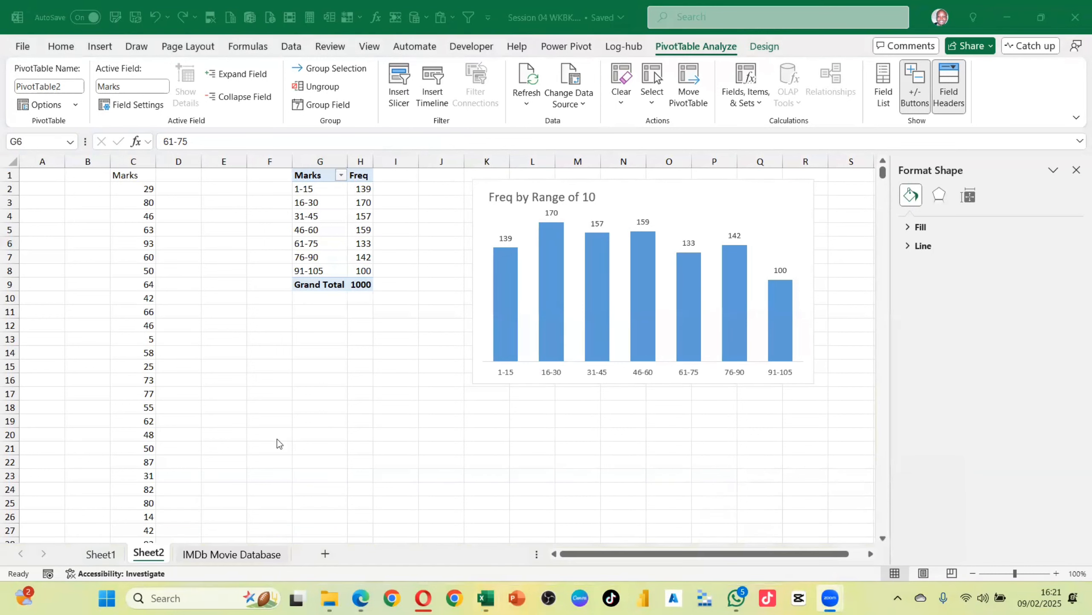
{"action": "left_click", "coordinate": [160, 555]}
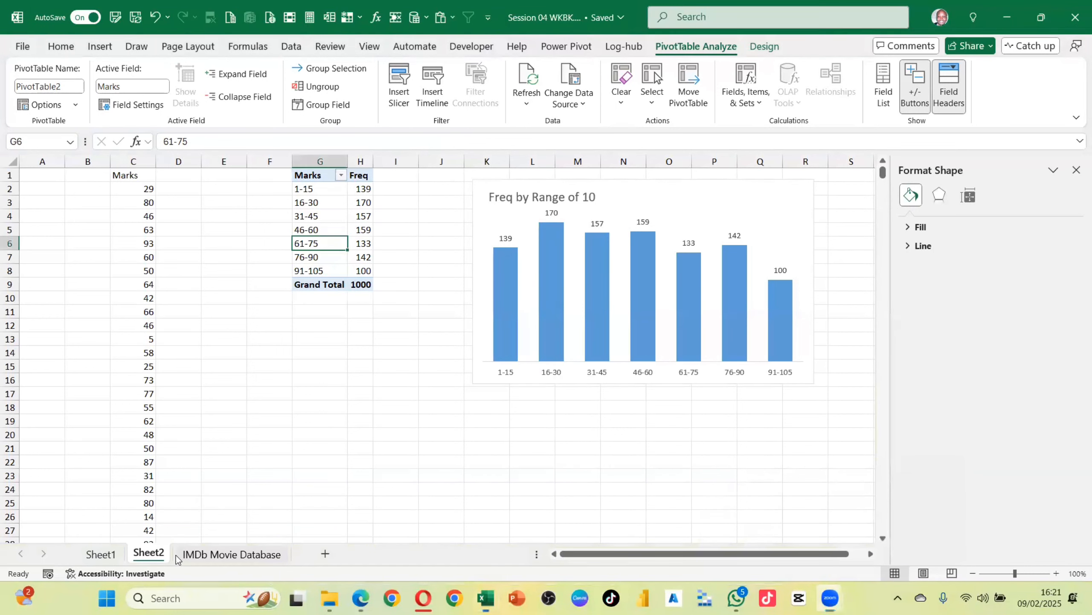
{"action": "left_click", "coordinate": [325, 554]}
Enter the heading "Marks" in cell B2
{"action": "left_click", "coordinate": [128, 189]}
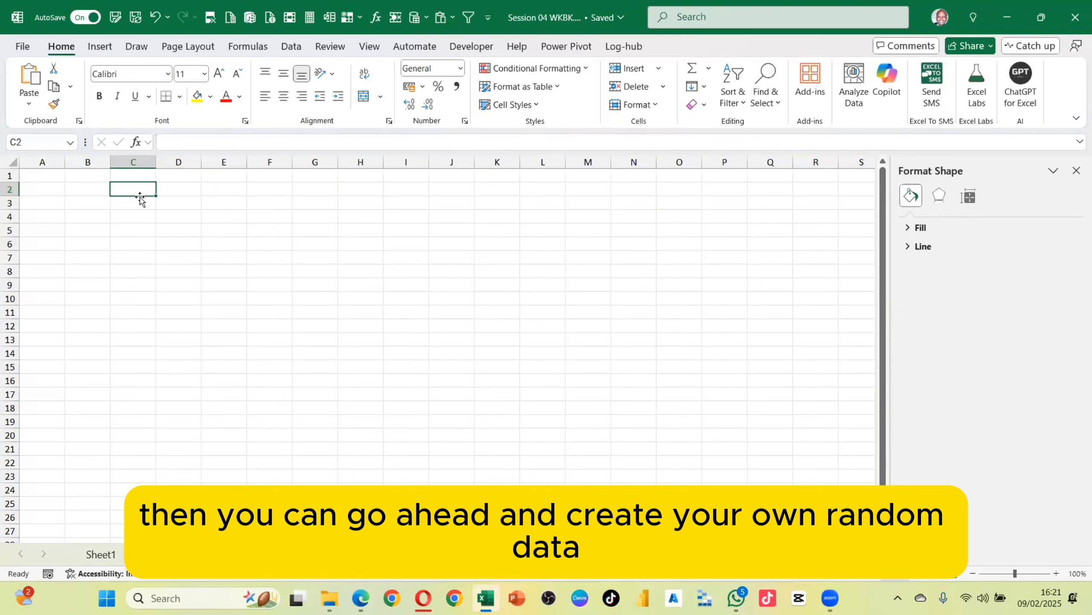
{"action": "left_click", "coordinate": [88, 191]}
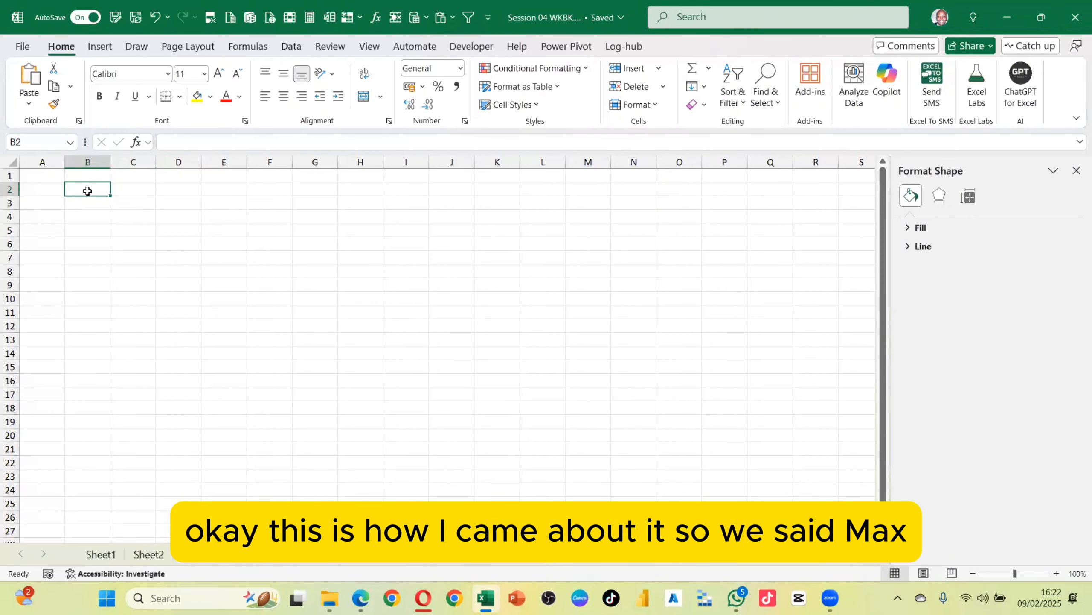
{"action": "type", "text": "March"}
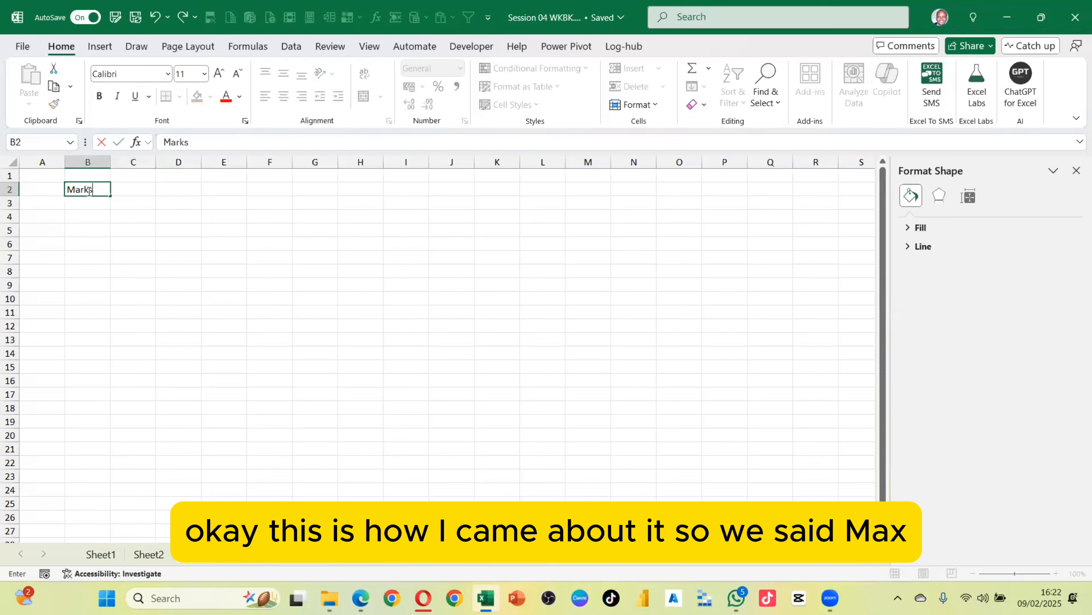
{"action": "key", "text": "Return"}
Enter the formula =RANDBETWEEN(1000,100000) in cell B3
{"action": "type", "text": "=rand"}
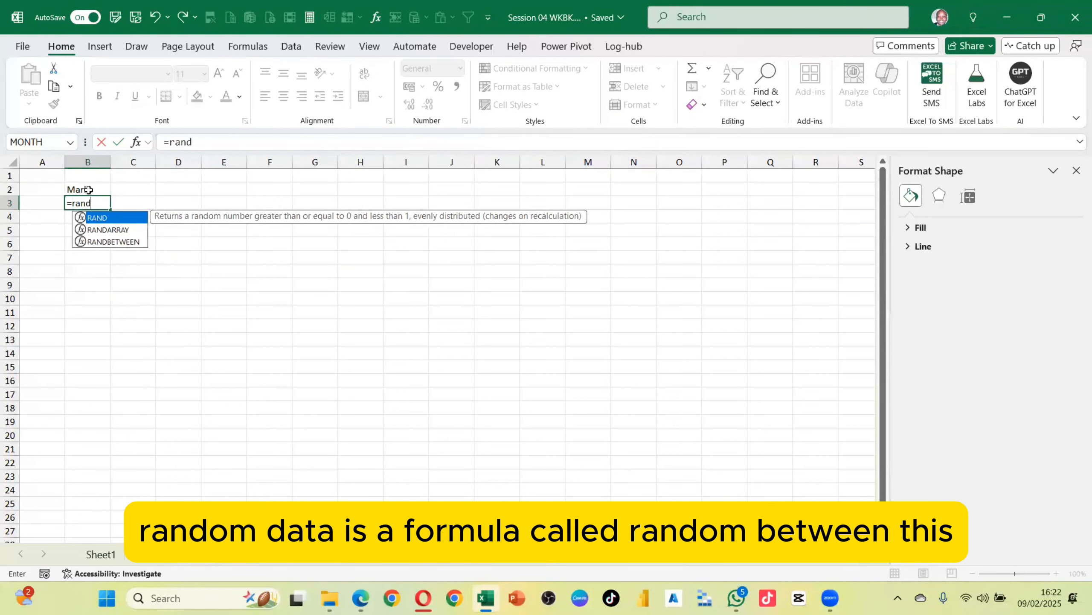
{"action": "key", "text": "Down"}
{"action": "key", "text": "Down"}
{"action": "key", "text": "Tab"}
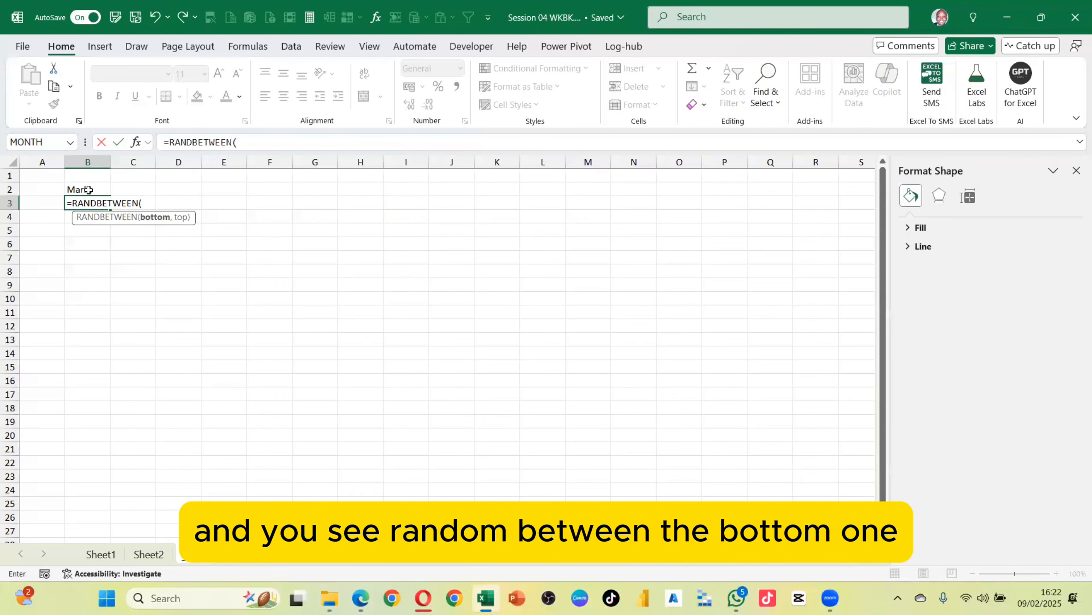
{"action": "type", "text": "1000,"}
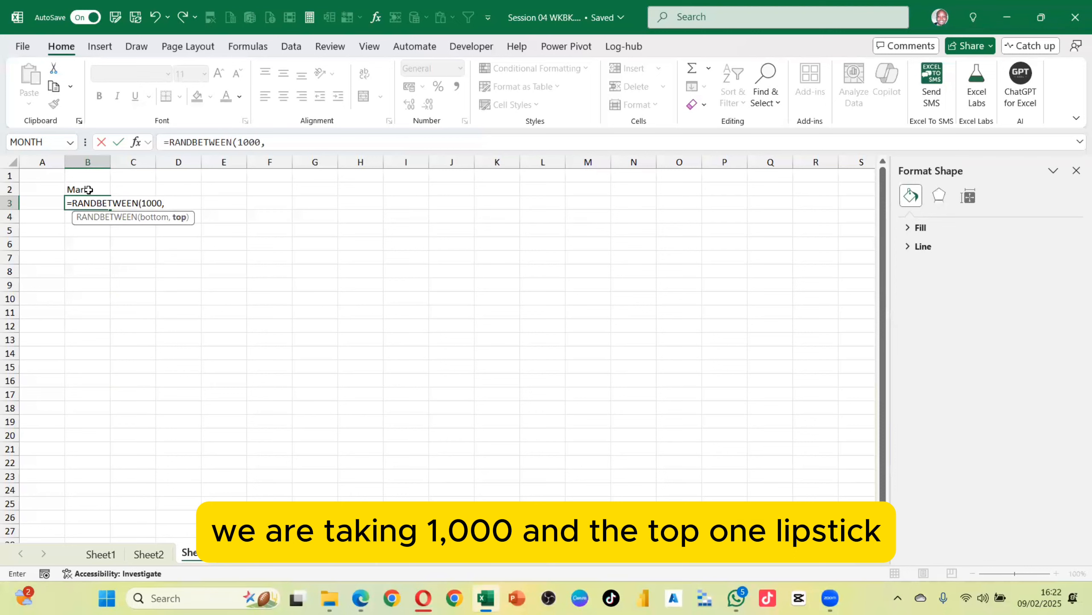
{"action": "type", "text": "1"}
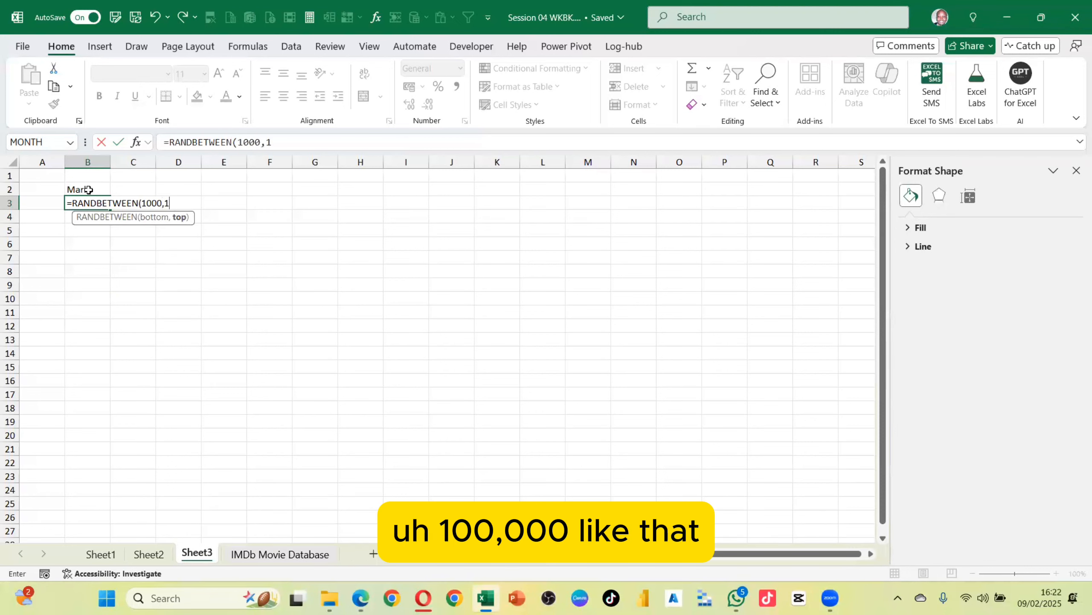
{"action": "type", "text": "00000"}
{"action": "type", "text": ")"}
{"action": "key", "text": "Return"}
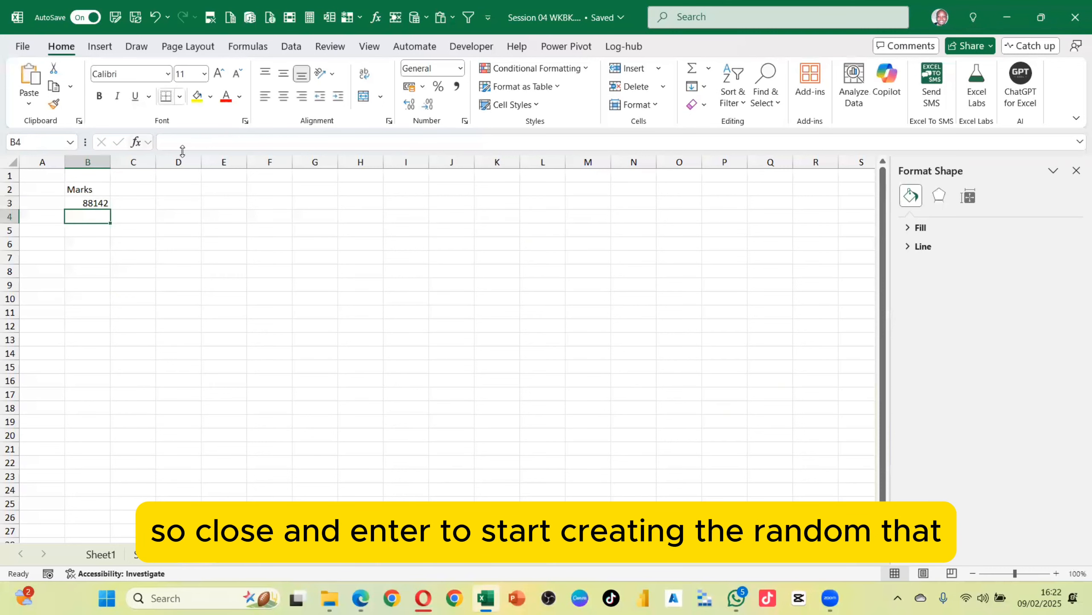
Apply comma style to B3 and fill its formula down to B7
{"action": "left_click", "coordinate": [108, 200]}
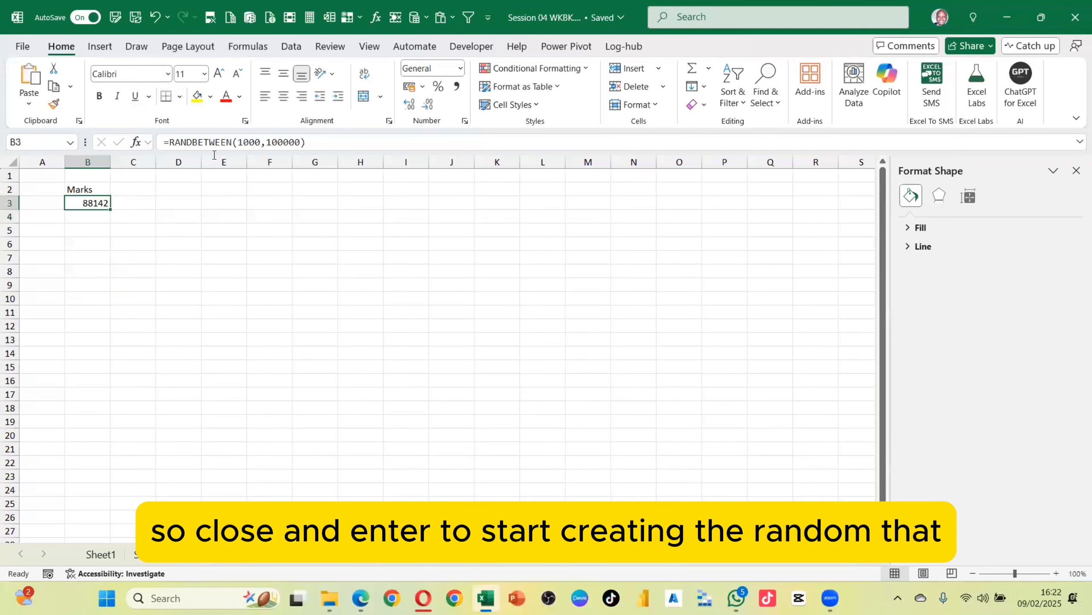
{"action": "left_click", "coordinate": [456, 86]}
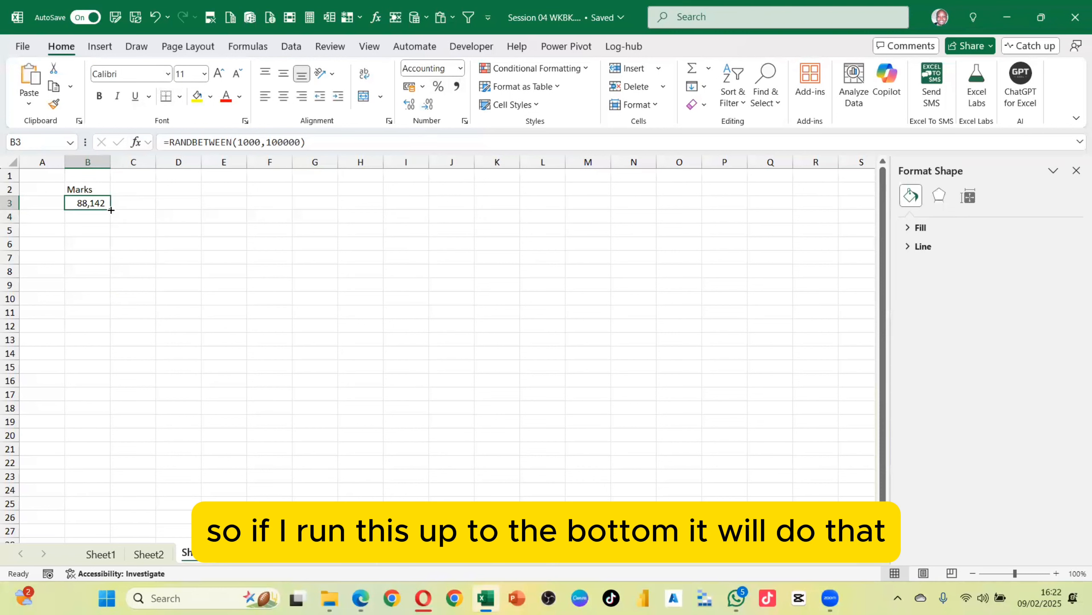
{"action": "left_click_drag", "start_coordinate": [110, 209], "coordinate": [109, 260]}
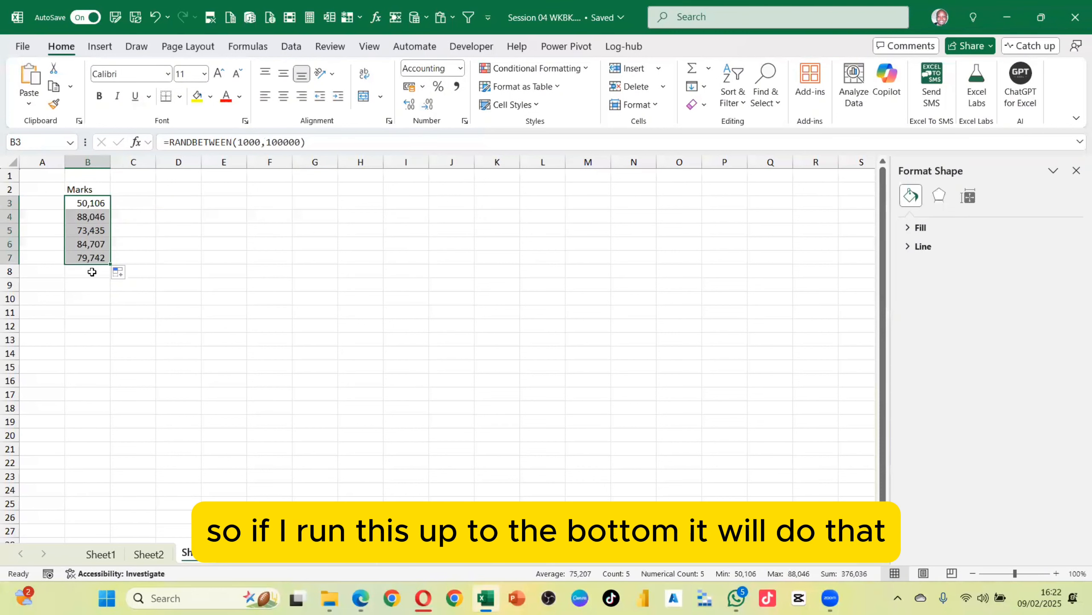
{"action": "left_click", "coordinate": [88, 258]}
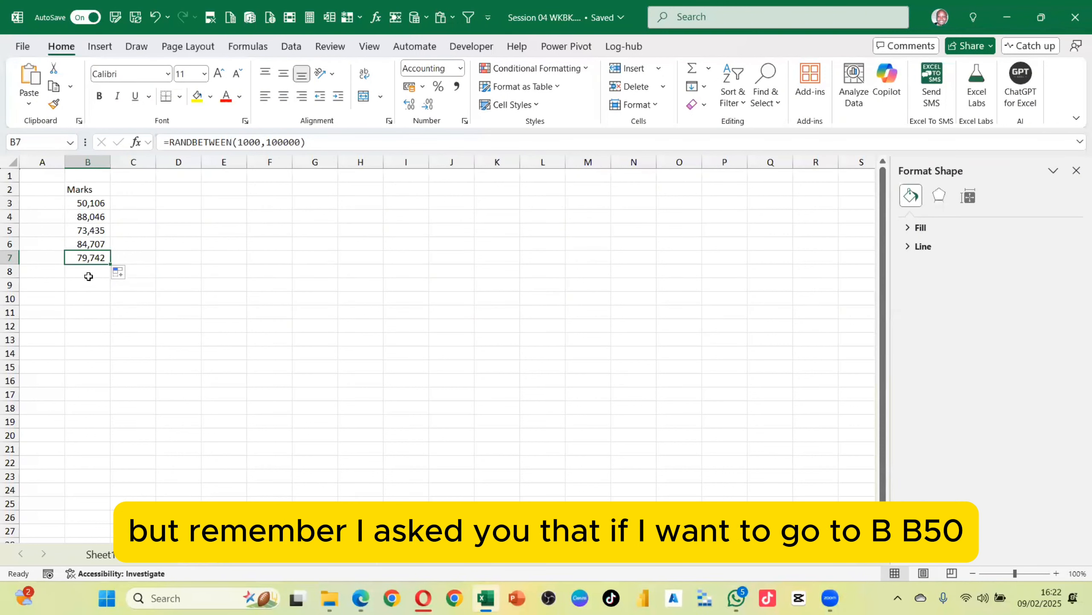
Highlight cell B50 with a yellow fill
{"action": "scroll", "coordinate": [88, 276], "scroll_direction": "down", "scroll_amount": 13}
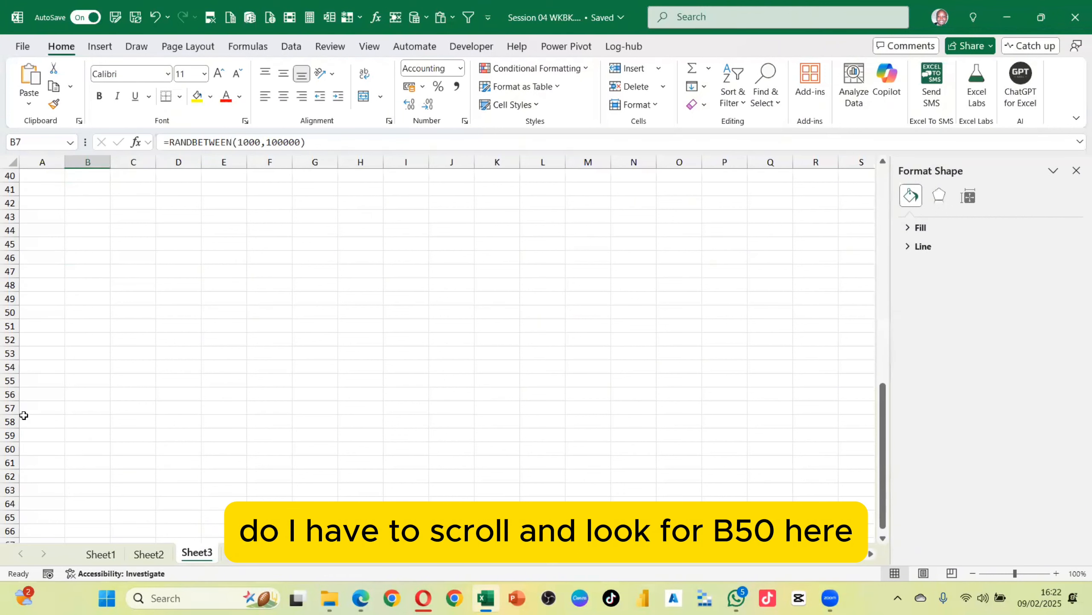
{"action": "left_click", "coordinate": [90, 313]}
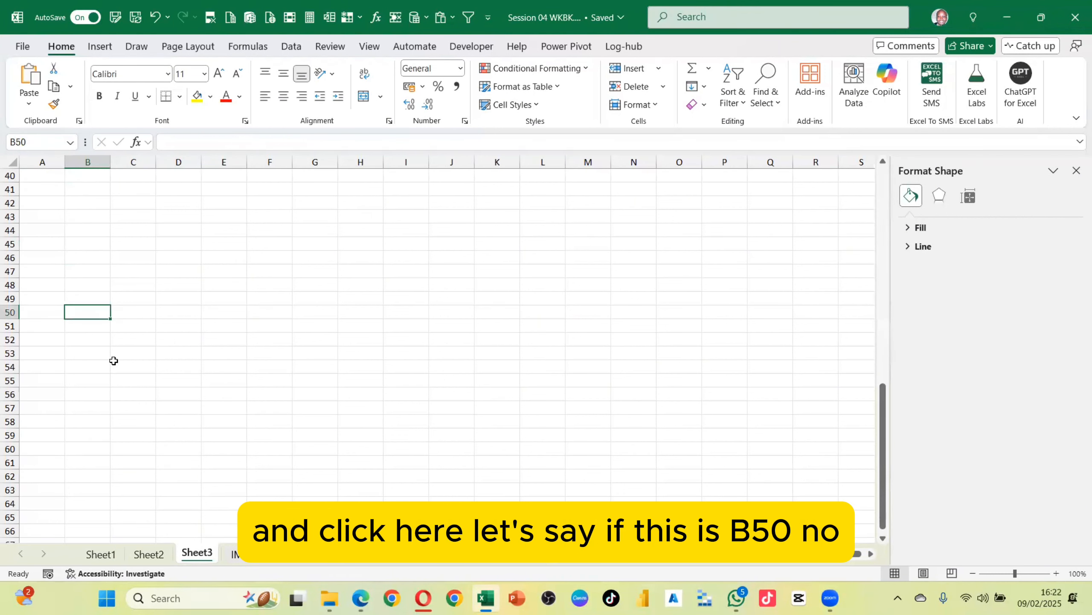
{"action": "left_click", "coordinate": [198, 97]}
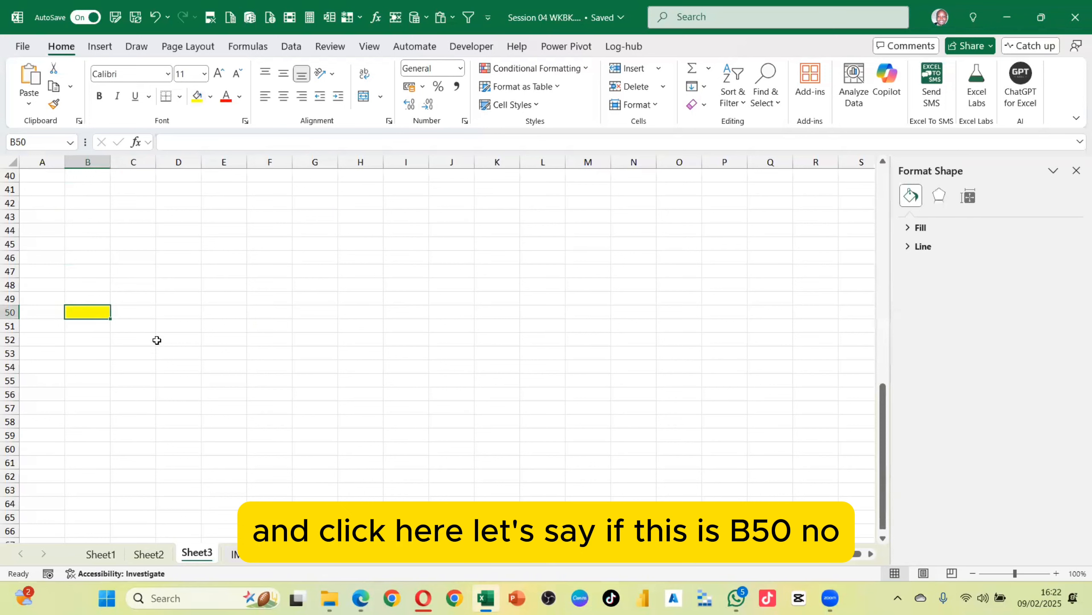
Go to B50, select the range up to B7, and fill the RANDBETWEEN formula down through B50
{"action": "scroll", "coordinate": [87, 270], "scroll_direction": "up", "scroll_amount": 12}
{"action": "scroll", "coordinate": [88, 269], "scroll_direction": "up", "scroll_amount": 1}
{"action": "left_click", "coordinate": [90, 257]}
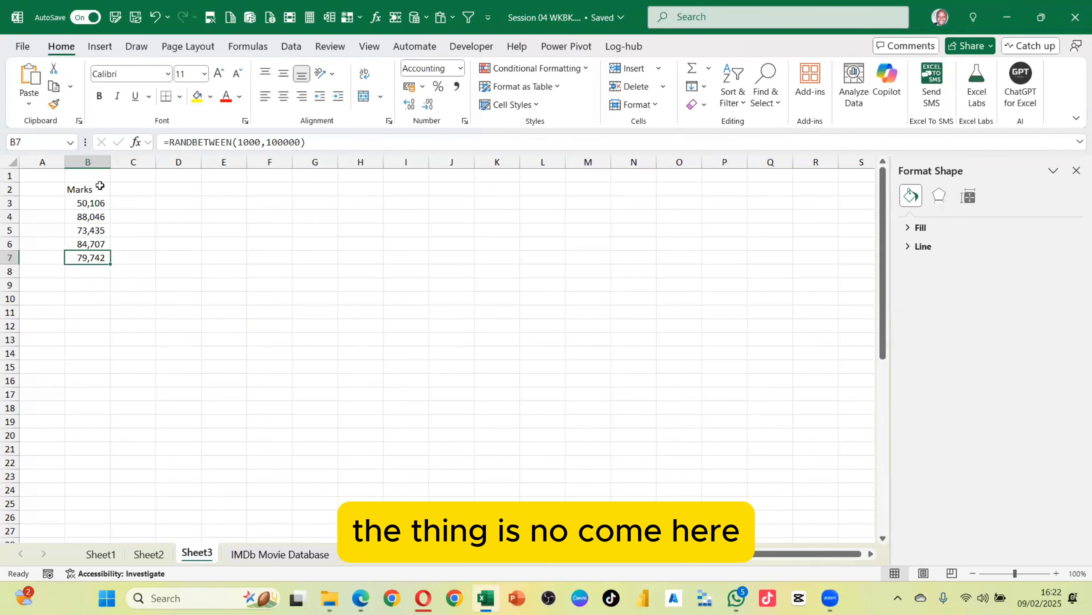
{"action": "left_click", "coordinate": [36, 144]}
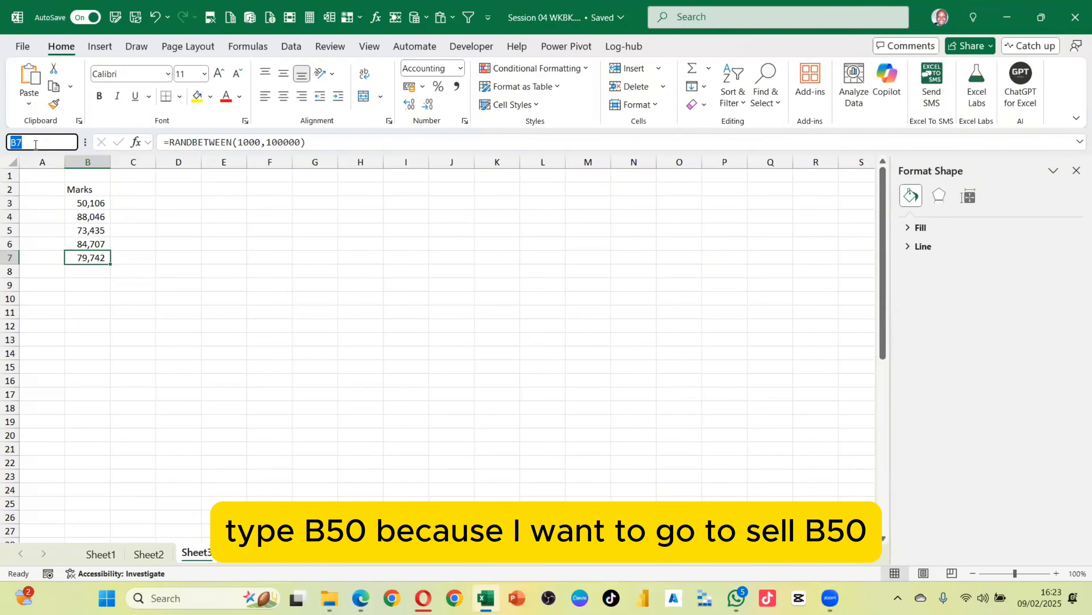
{"action": "type", "text": "b50"}
{"action": "key", "text": "Return"}
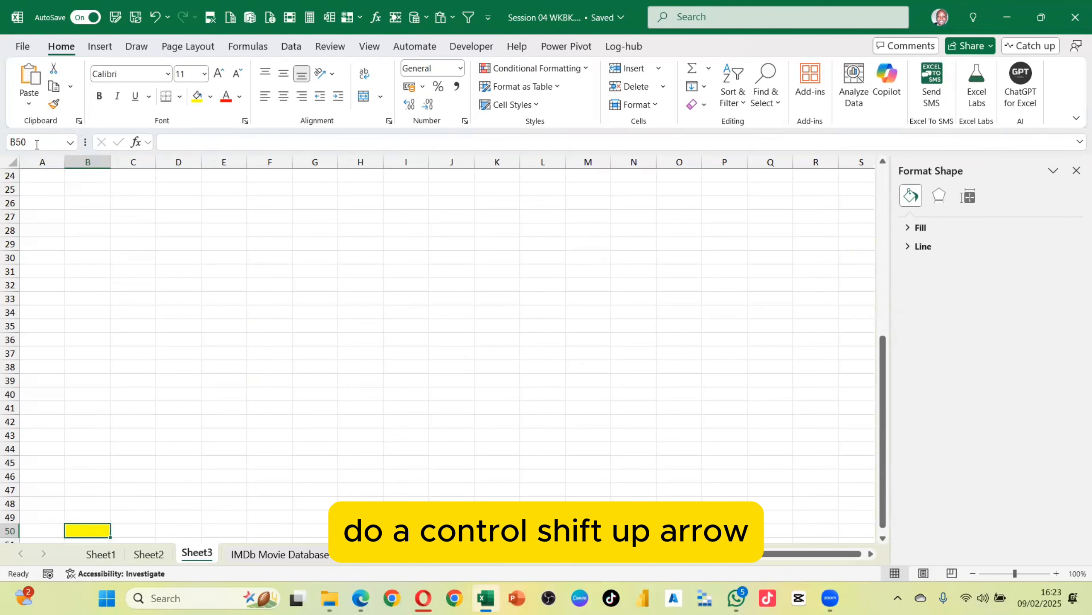
{"action": "key", "text": "ctrl+shift+Up"}
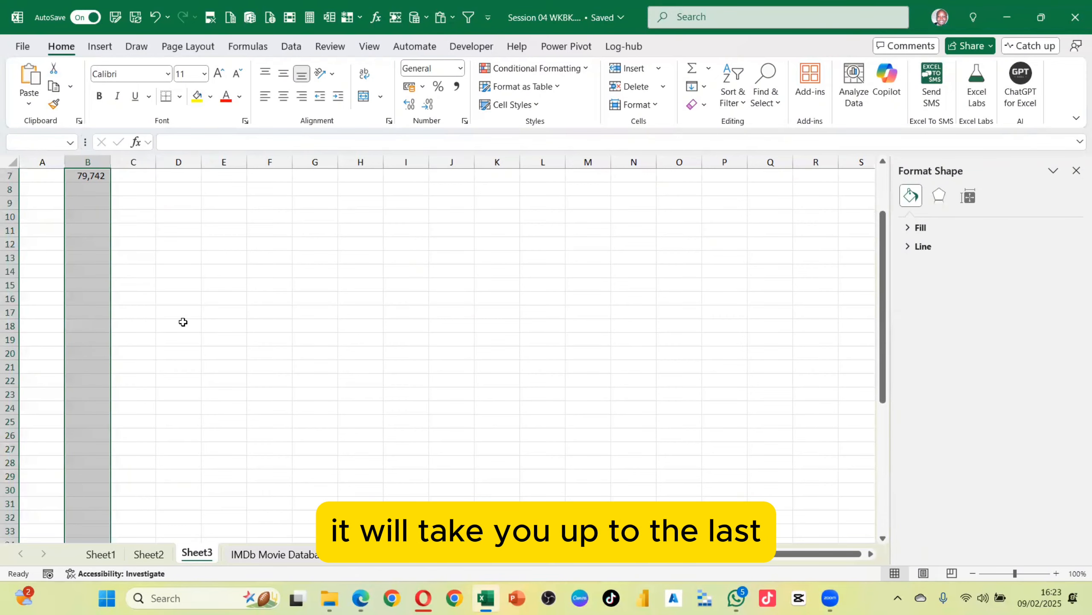
{"action": "scroll", "coordinate": [103, 290], "scroll_direction": "up", "scroll_amount": 2}
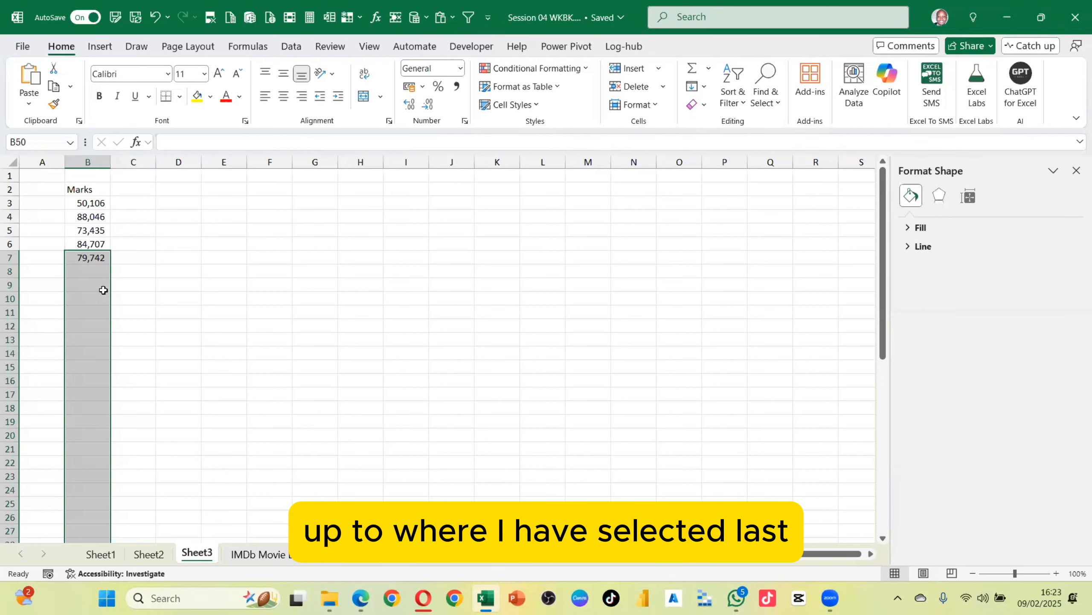
{"action": "key", "text": "ctrl+d"}
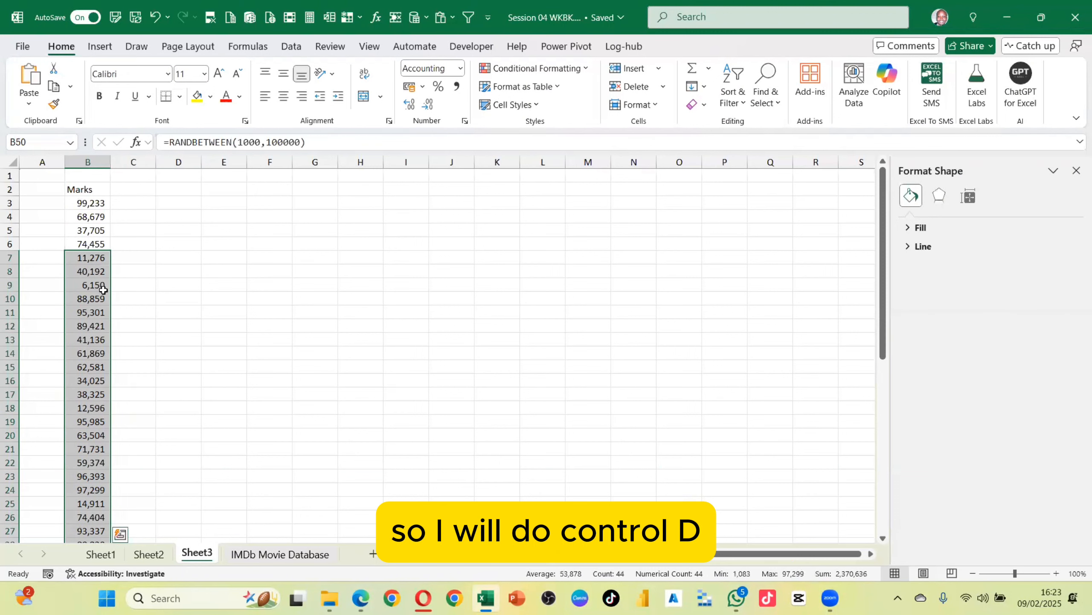
Scroll through column B to review the generated values from B3 to B50
{"action": "scroll", "coordinate": [105, 302], "scroll_direction": "down", "scroll_amount": 11}
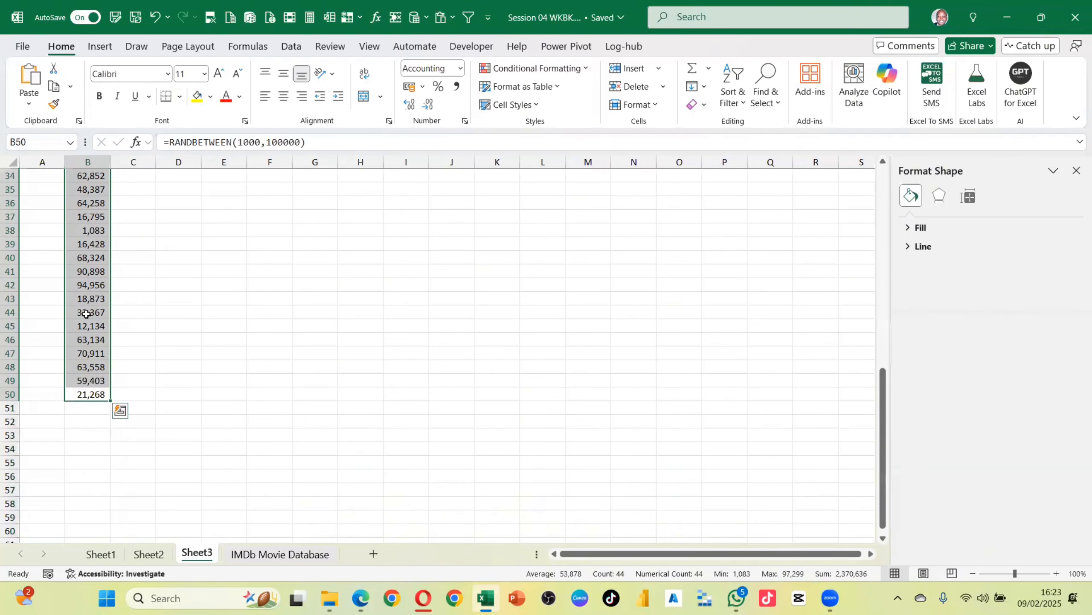
{"action": "scroll", "coordinate": [113, 292], "scroll_direction": "up", "scroll_amount": 11}
{"action": "left_click", "coordinate": [89, 207]}
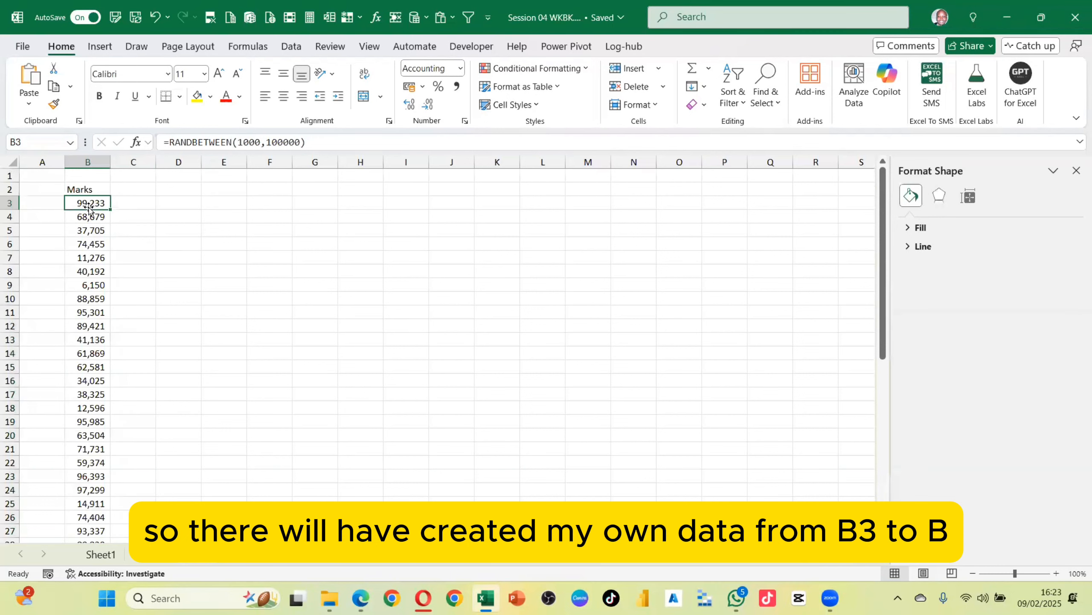
{"action": "scroll", "coordinate": [100, 241], "scroll_direction": "down", "scroll_amount": 8}
{"action": "scroll", "coordinate": [105, 402], "scroll_direction": "down", "scroll_amount": 3}
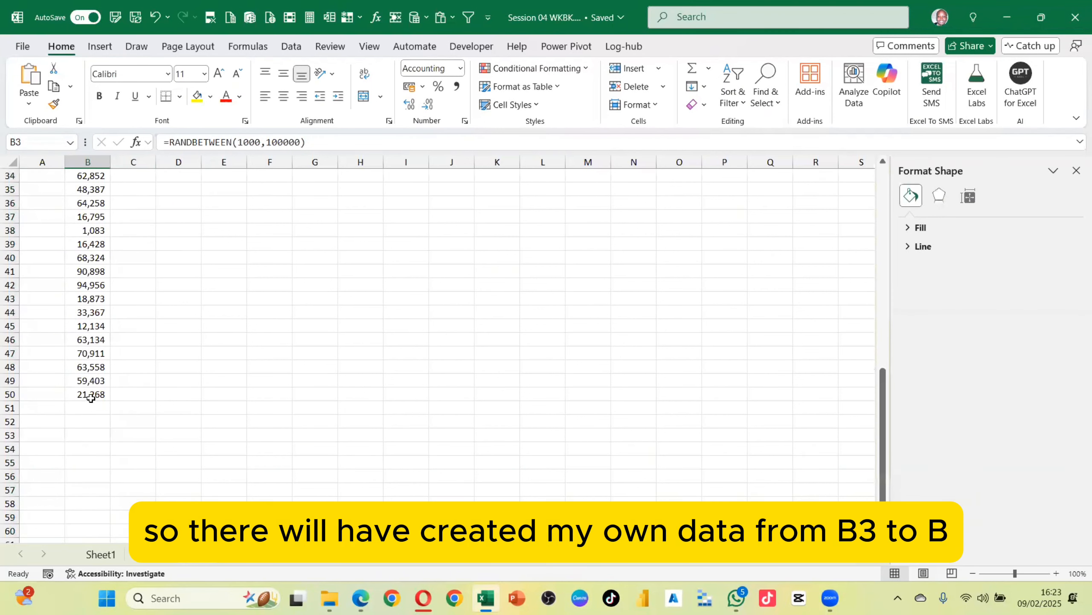
{"action": "left_click", "coordinate": [90, 394]}
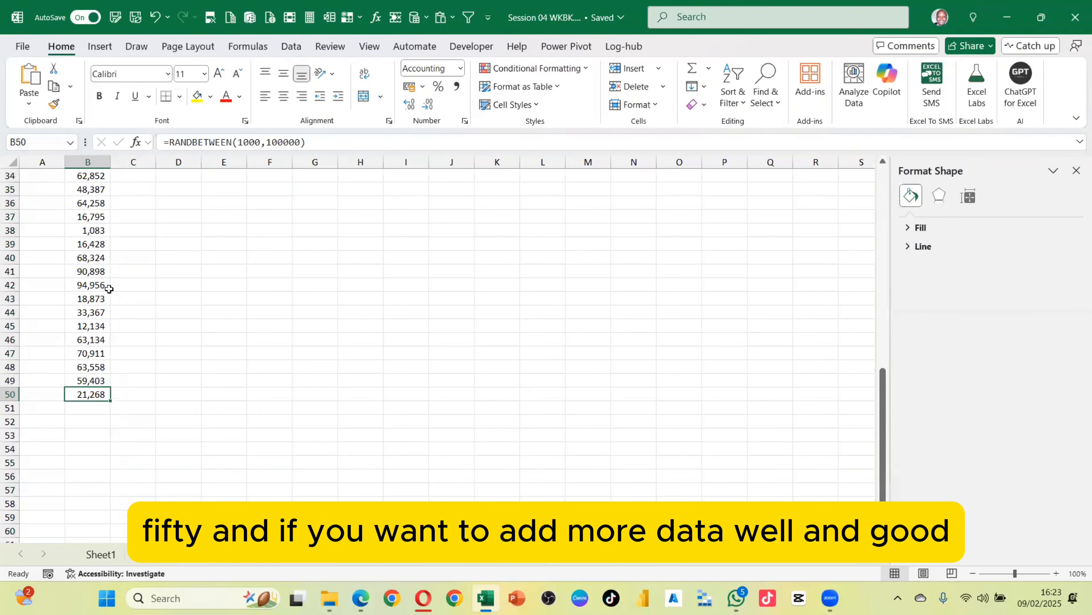
{"action": "scroll", "coordinate": [91, 302], "scroll_direction": "down", "scroll_amount": 3}
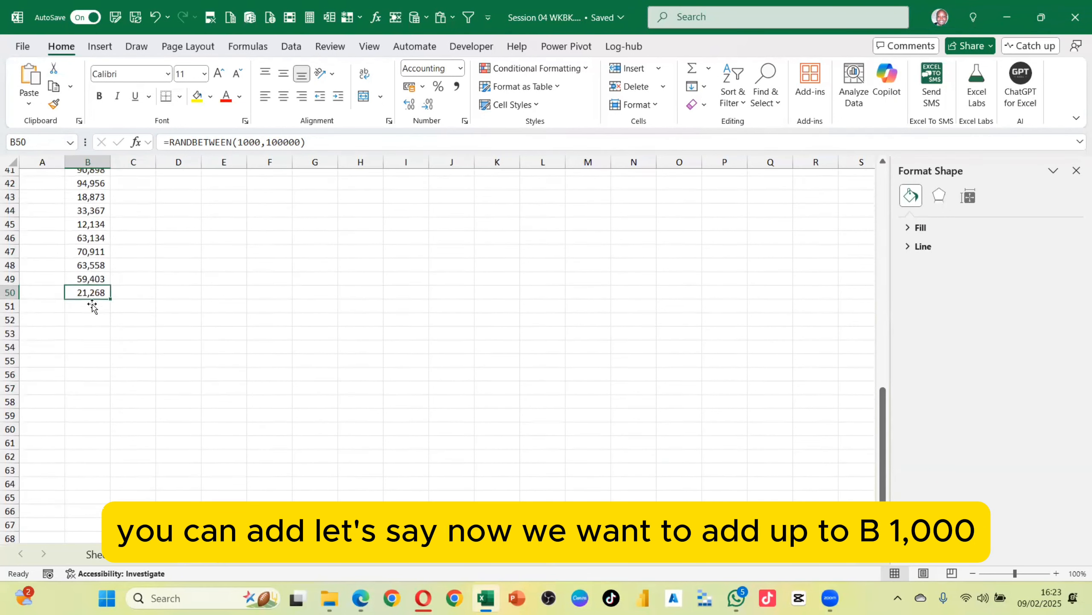
Go to B1000, select the range up to B50, and fill the formula down through B1000
{"action": "left_click", "coordinate": [47, 145]}
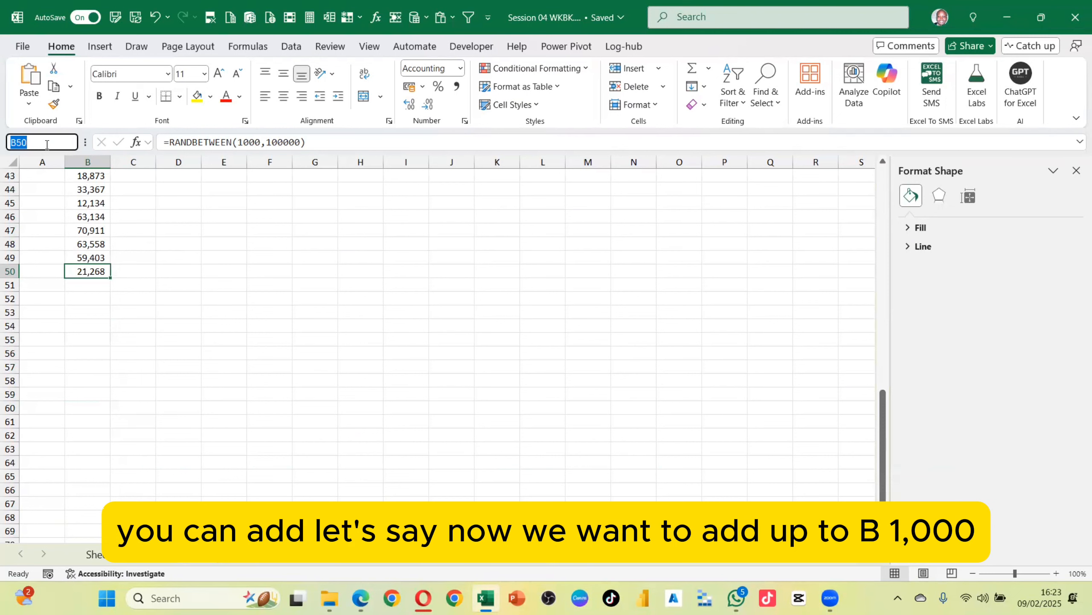
{"action": "type", "text": "b"}
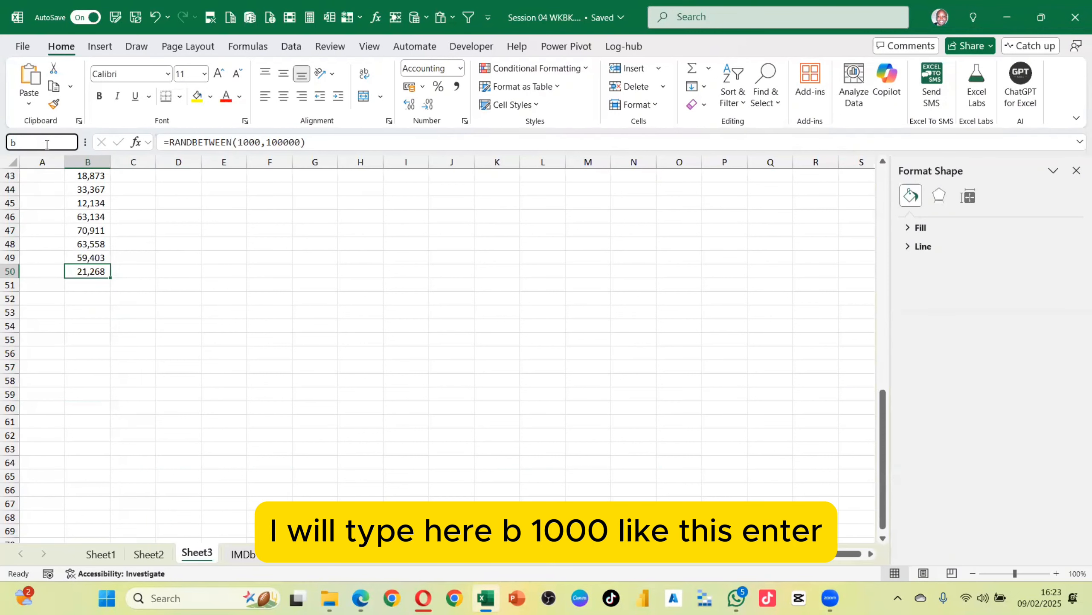
{"action": "type", "text": "1000"}
{"action": "key", "text": "Return"}
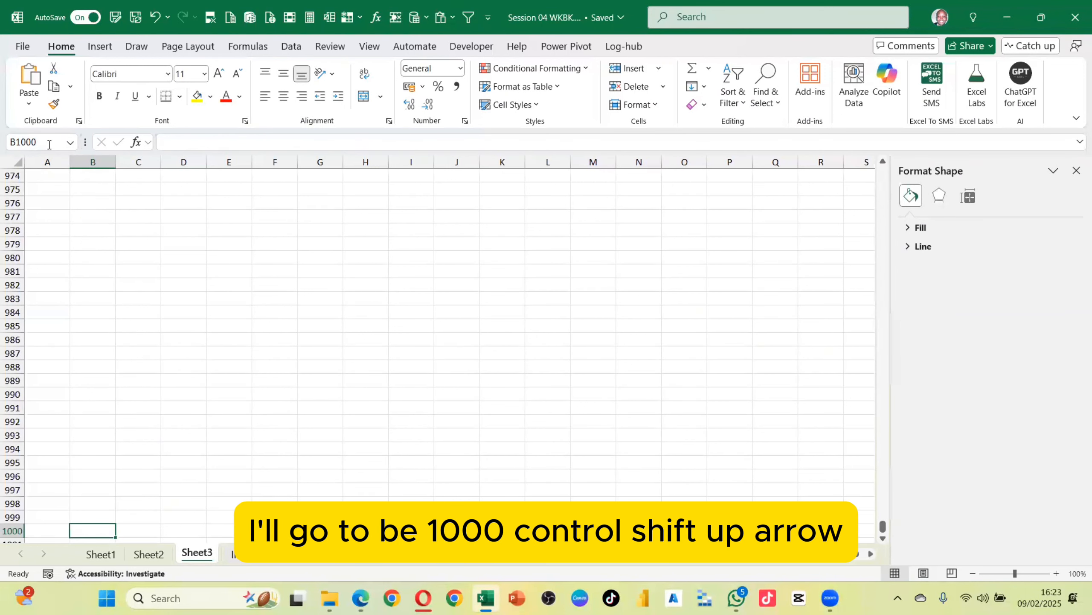
{"action": "key", "text": "ctrl+shift+Up"}
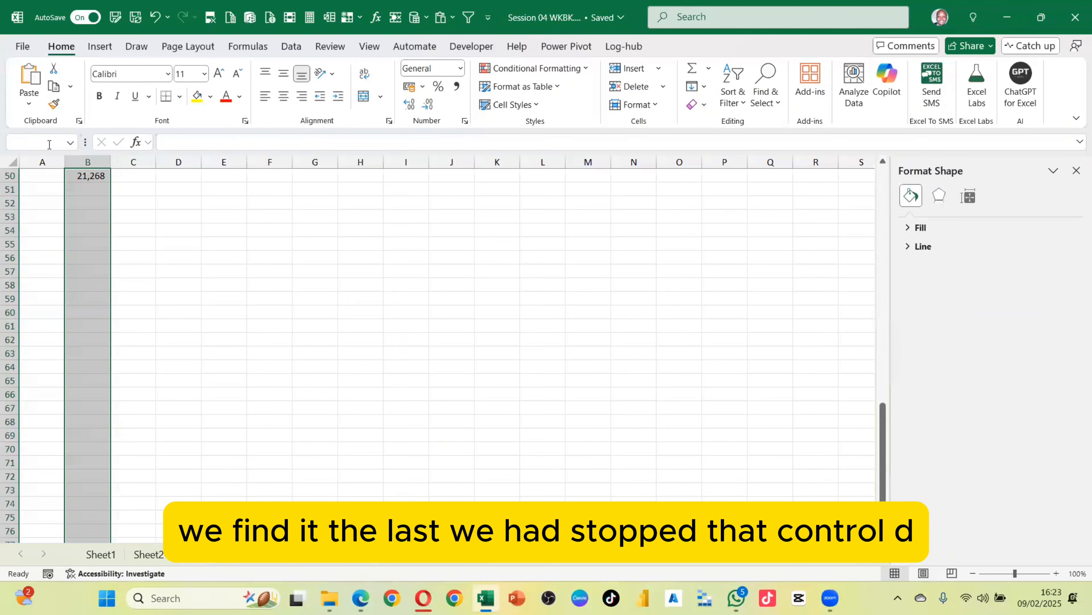
{"action": "key", "text": "ctrl+d"}
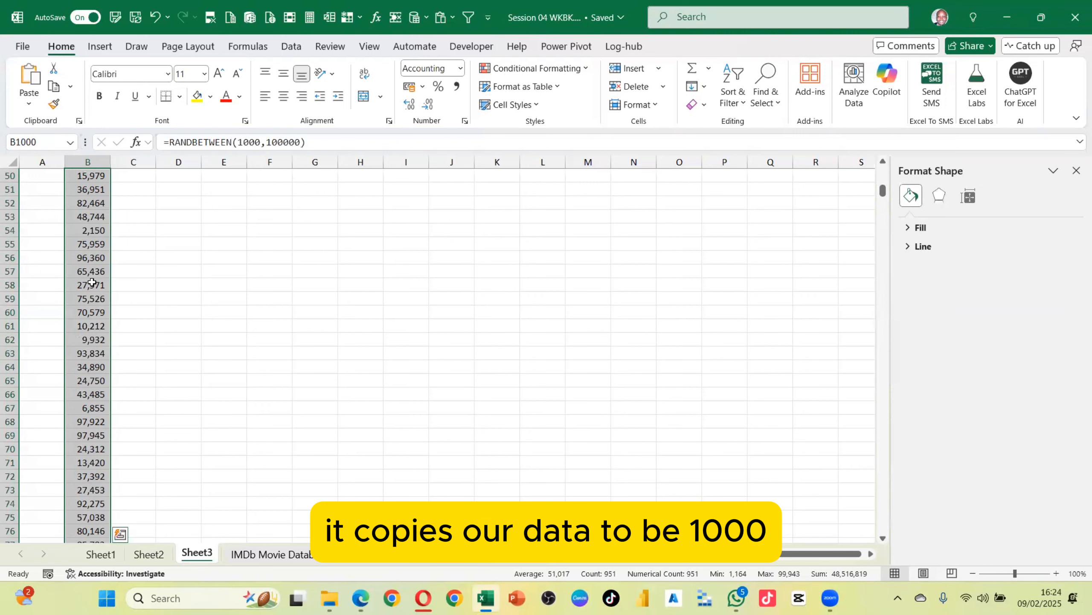
{"action": "scroll", "coordinate": [92, 286], "scroll_direction": "down", "scroll_amount": 20}
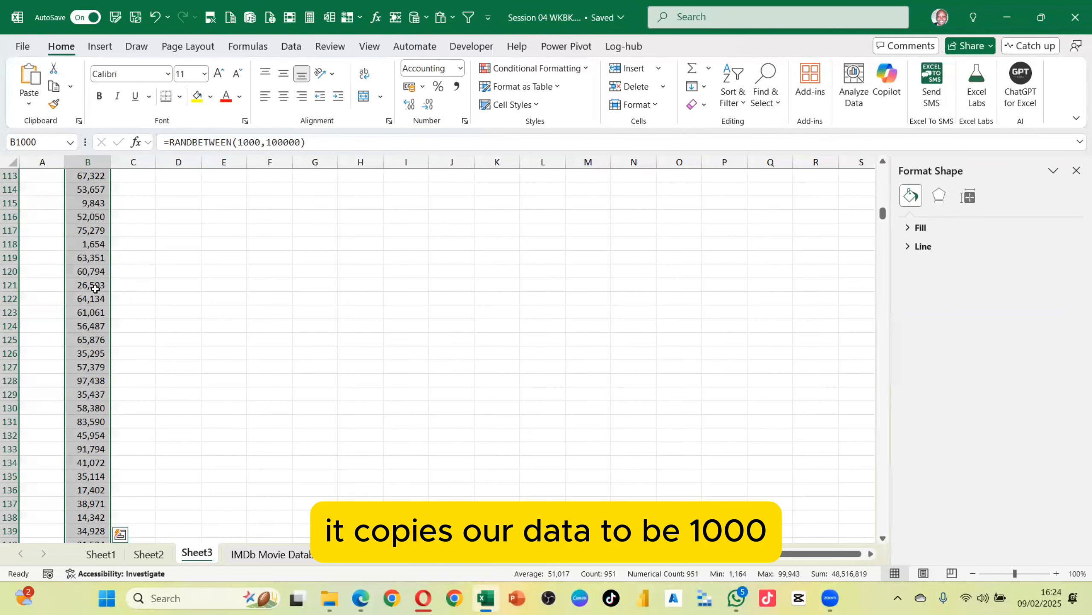
{"action": "key", "text": "ctrl+Down"}
{"action": "key", "text": "ctrl+Up"}
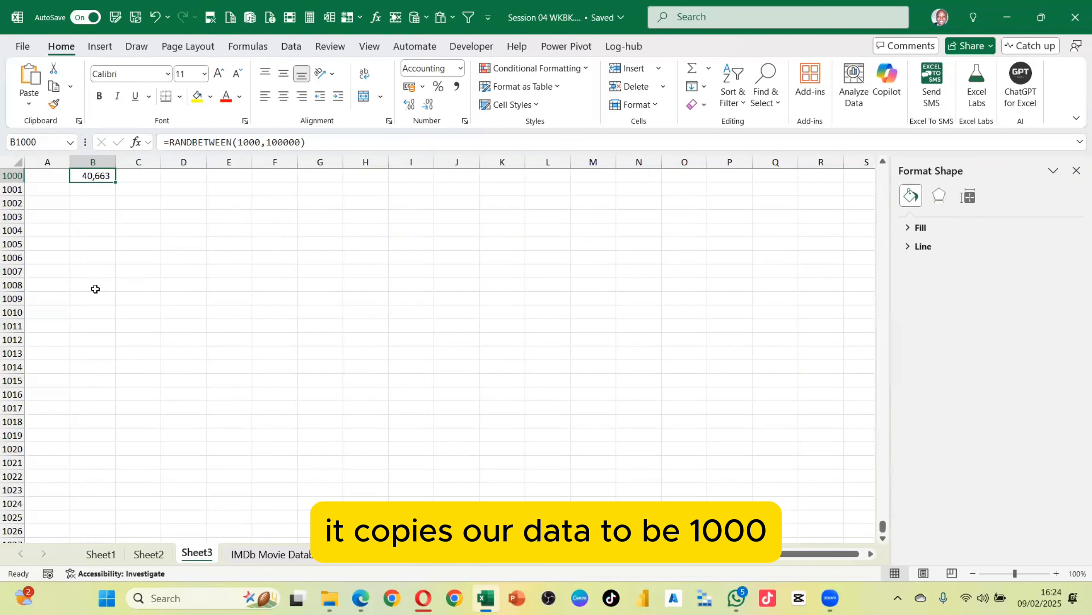
Return to the top of the sheet and list the categories Foods, Stationery, Machinery and Drinks in H3:H6
{"action": "scroll", "coordinate": [126, 288], "scroll_direction": "up", "scroll_amount": 13}
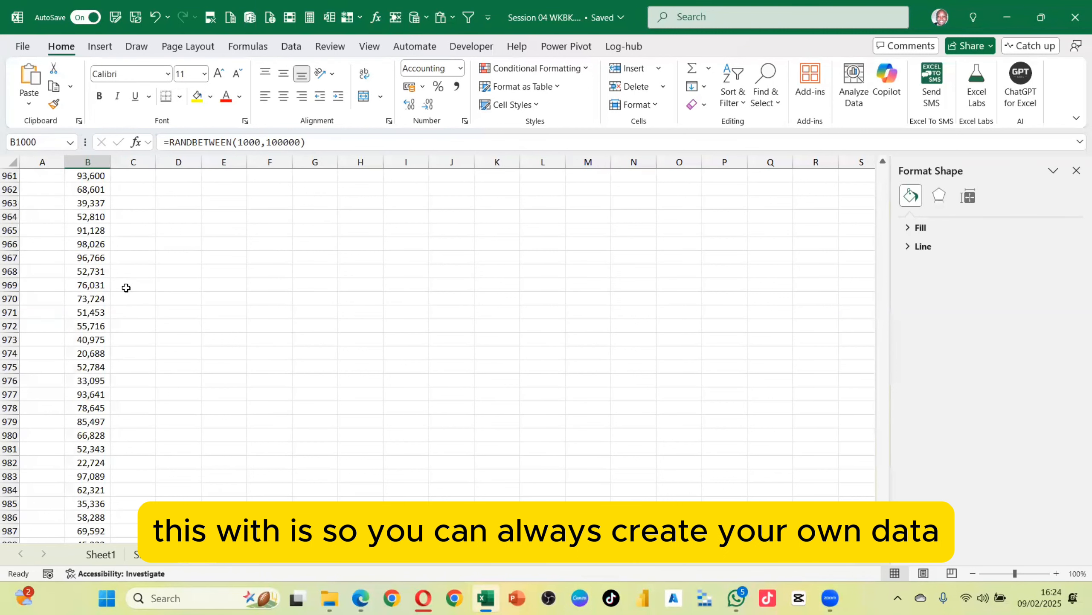
{"action": "scroll", "coordinate": [126, 288], "scroll_direction": "up", "scroll_amount": 14}
{"action": "left_click", "coordinate": [92, 249]}
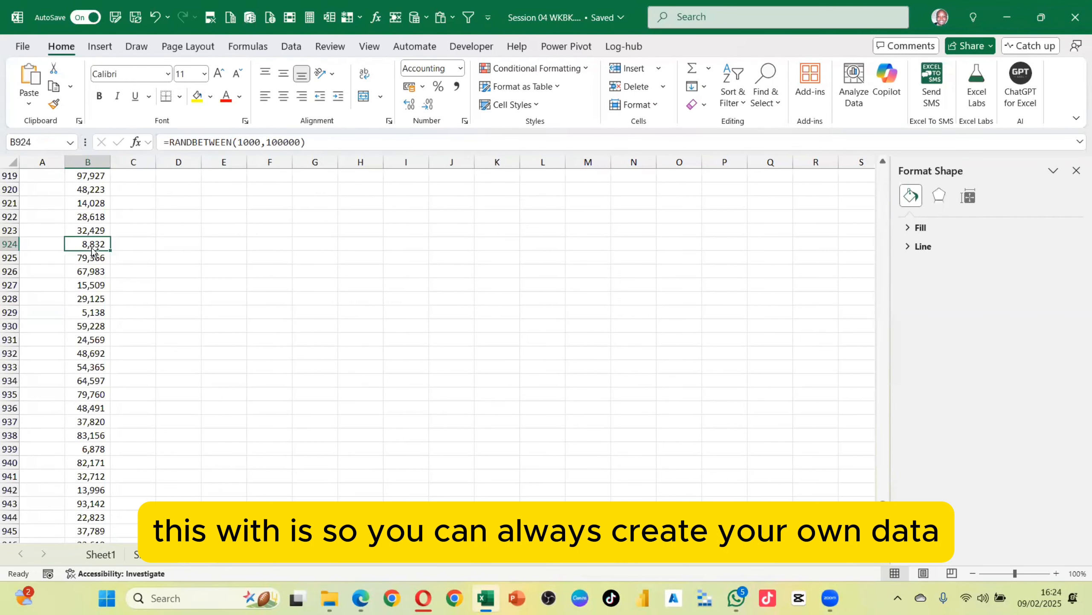
{"action": "key", "text": "ctrl+Up"}
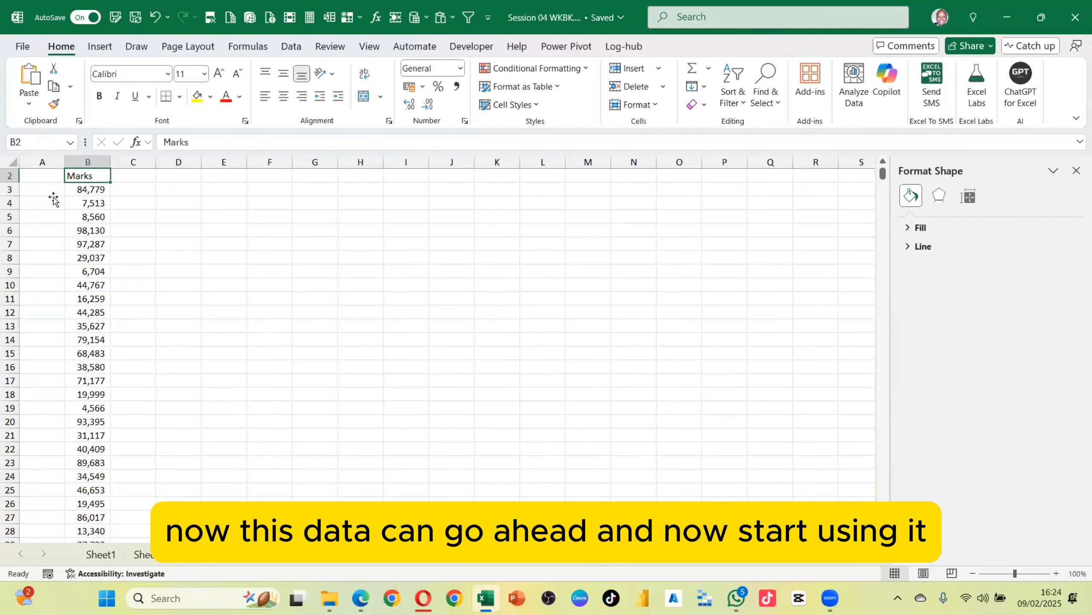
{"action": "left_click", "coordinate": [51, 192]}
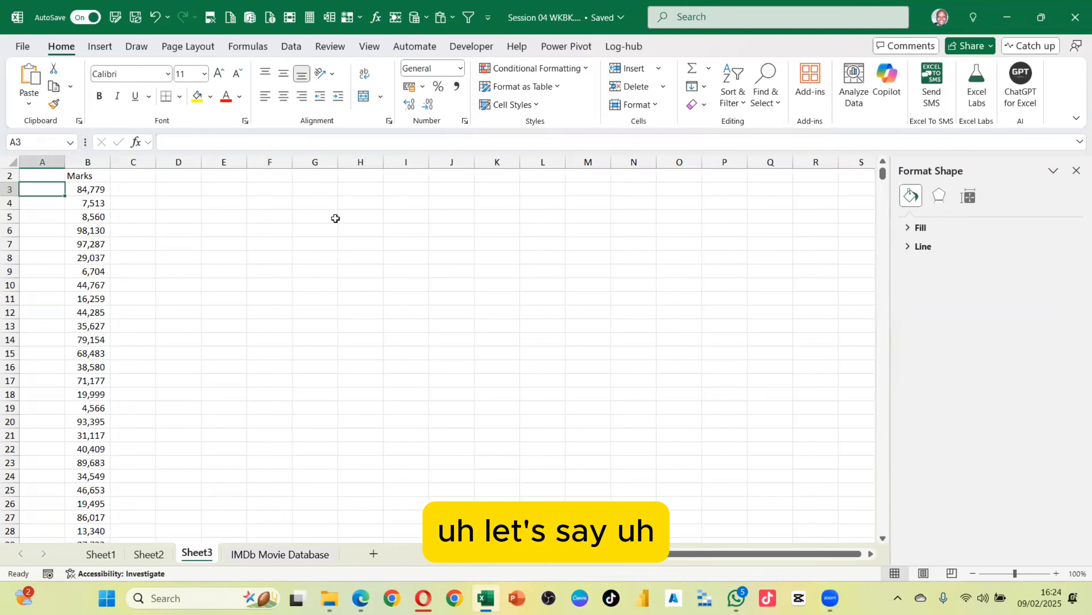
{"action": "left_click", "coordinate": [347, 195]}
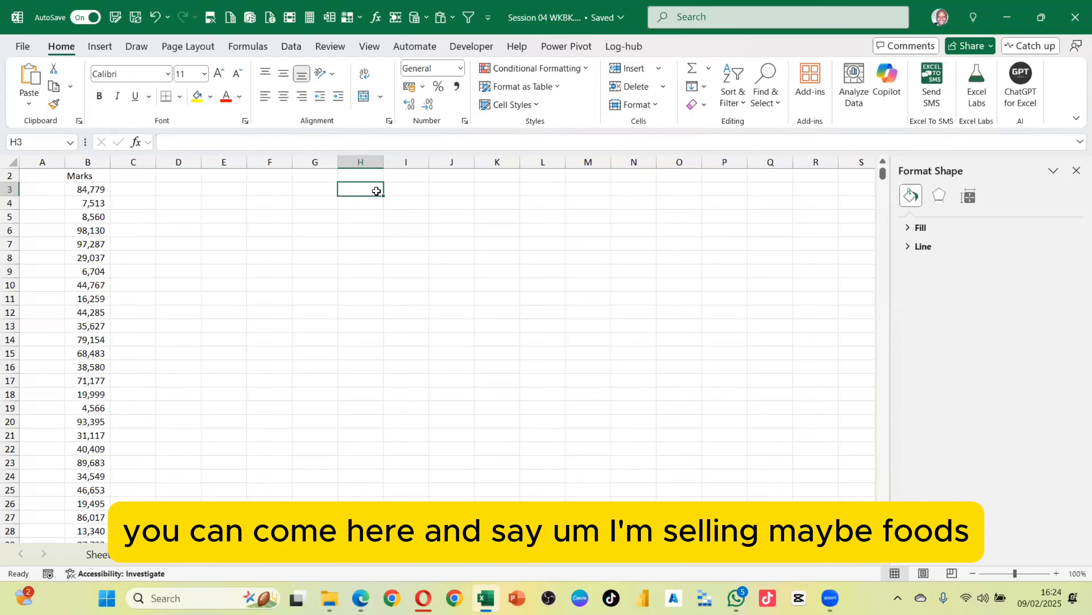
{"action": "type", "text": "Foods"}
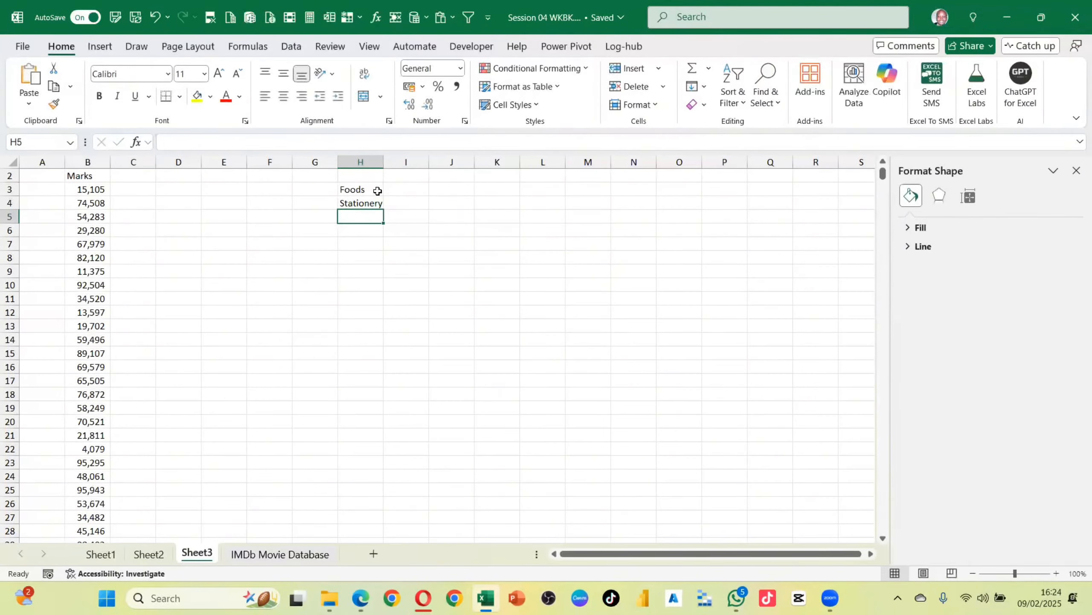
{"action": "type", "text": "Machinery"}
{"action": "key", "text": "Return"}
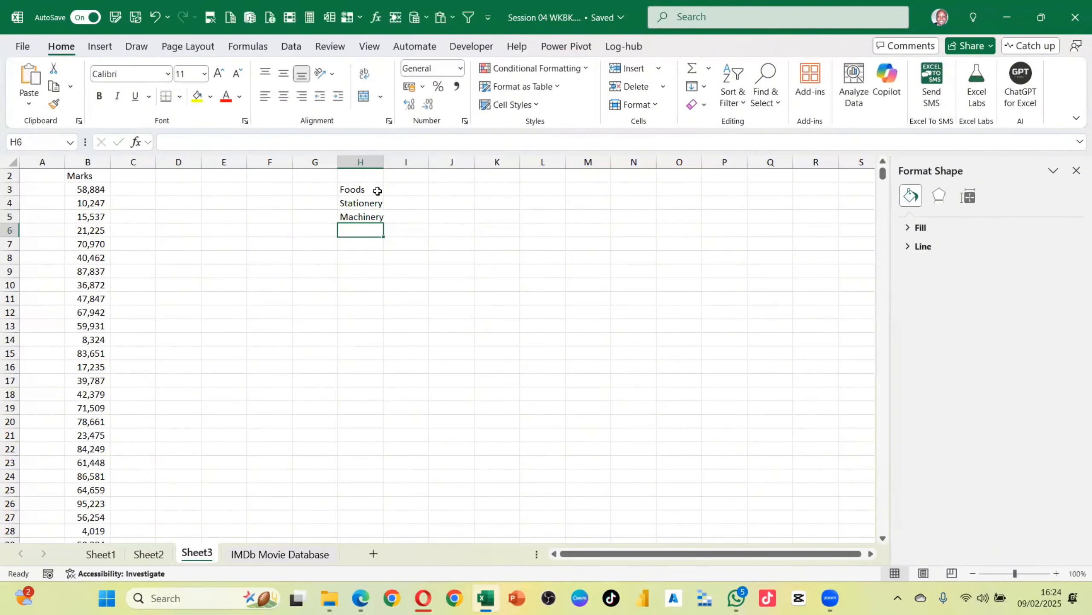
{"action": "type", "text": "Drinks"}
{"action": "key", "text": "Return"}
Number the categories 1 to 4 in G3:G6 beside their names
{"action": "left_click", "coordinate": [315, 189]}
{"action": "type", "text": "1"}
{"action": "key", "text": "Return"}
{"action": "type", "text": "2"}
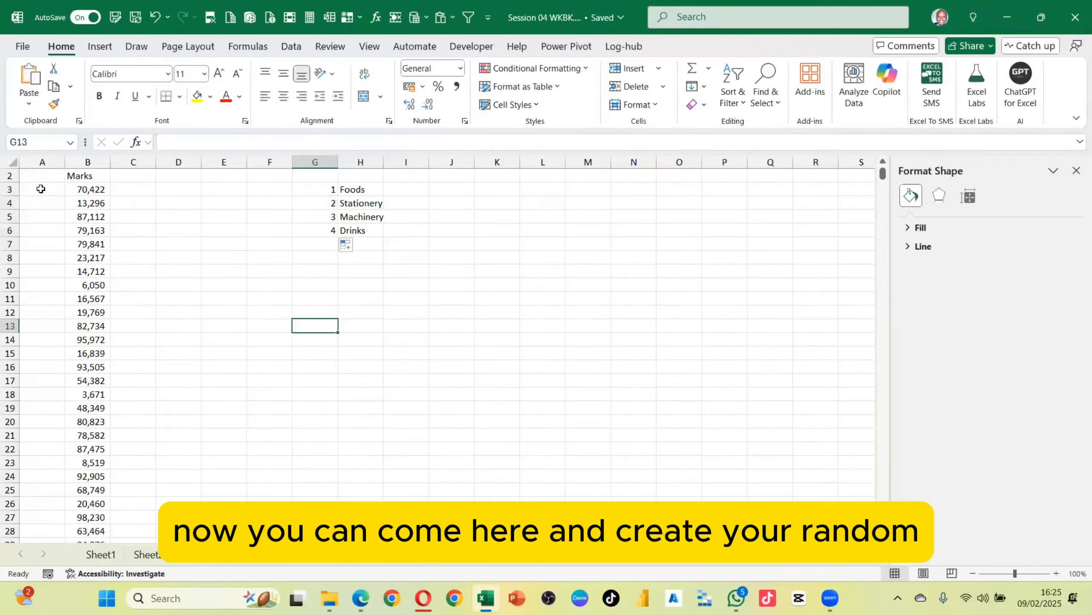
Enter =RANDBETWEEN(1,4) in A3 and fill it down the whole column alongside the data
{"action": "left_click", "coordinate": [41, 188]}
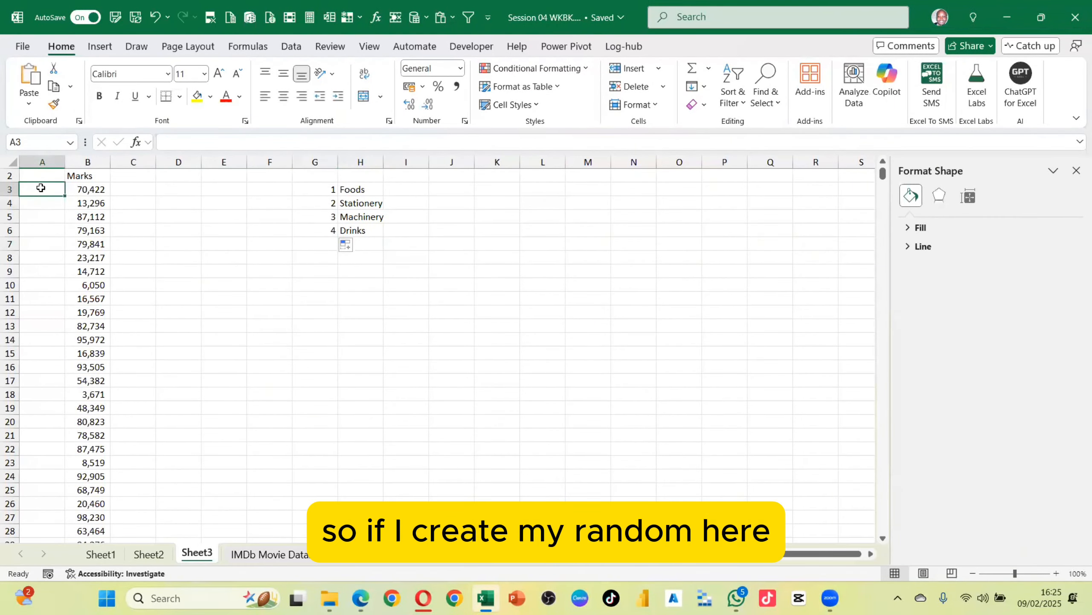
{"action": "type", "text": "=ra"}
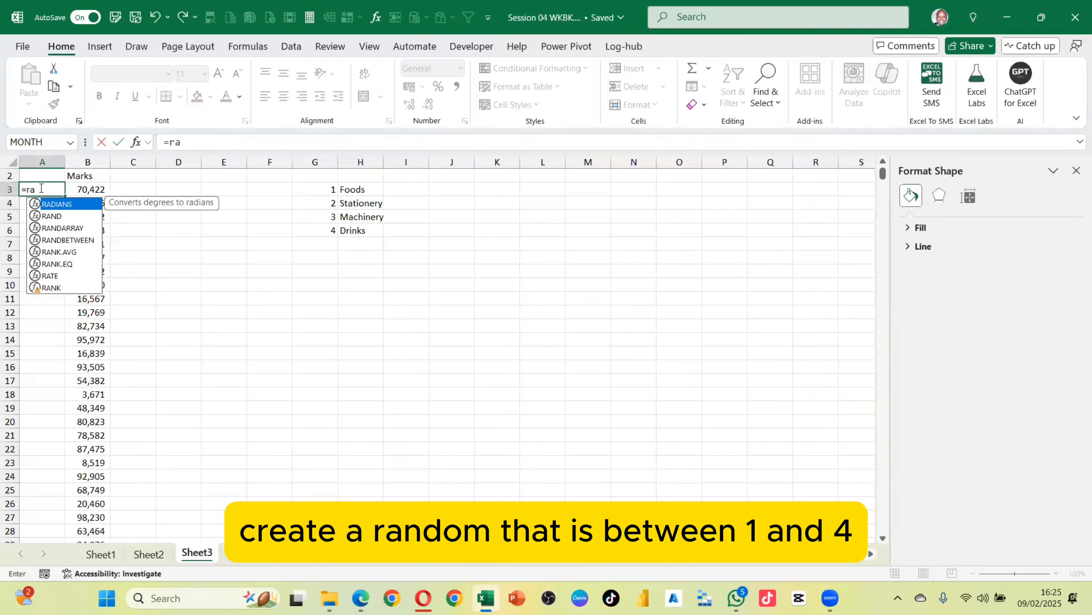
{"action": "type", "text": "n"}
{"action": "key", "text": "Down"}
{"action": "key", "text": "Down"}
{"action": "key", "text": "Tab"}
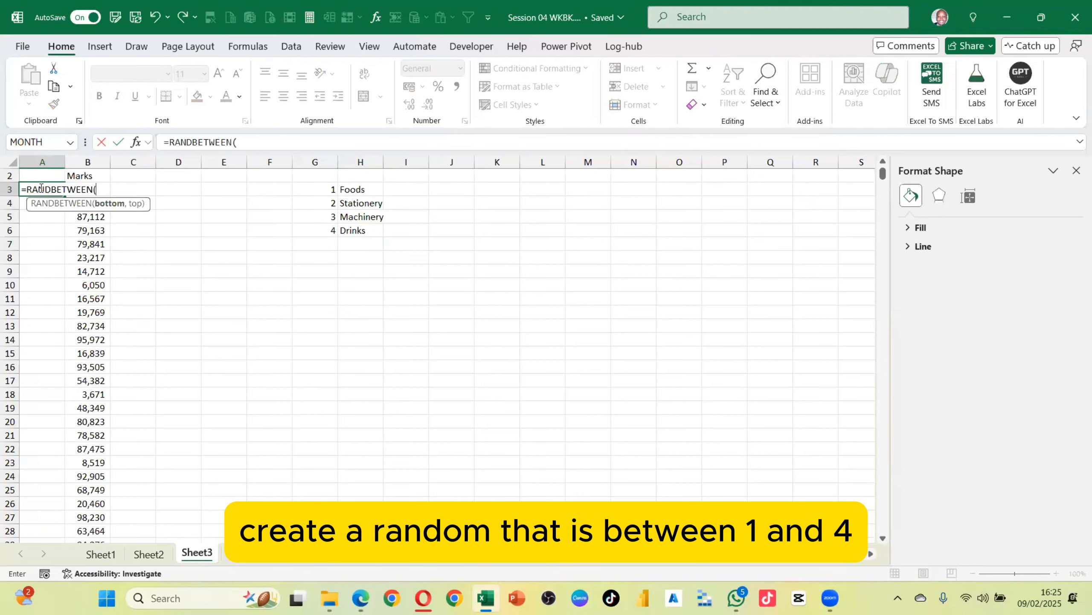
{"action": "type", "text": "1,4"}
{"action": "key", "text": "Return"}
{"action": "left_click", "coordinate": [48, 184]}
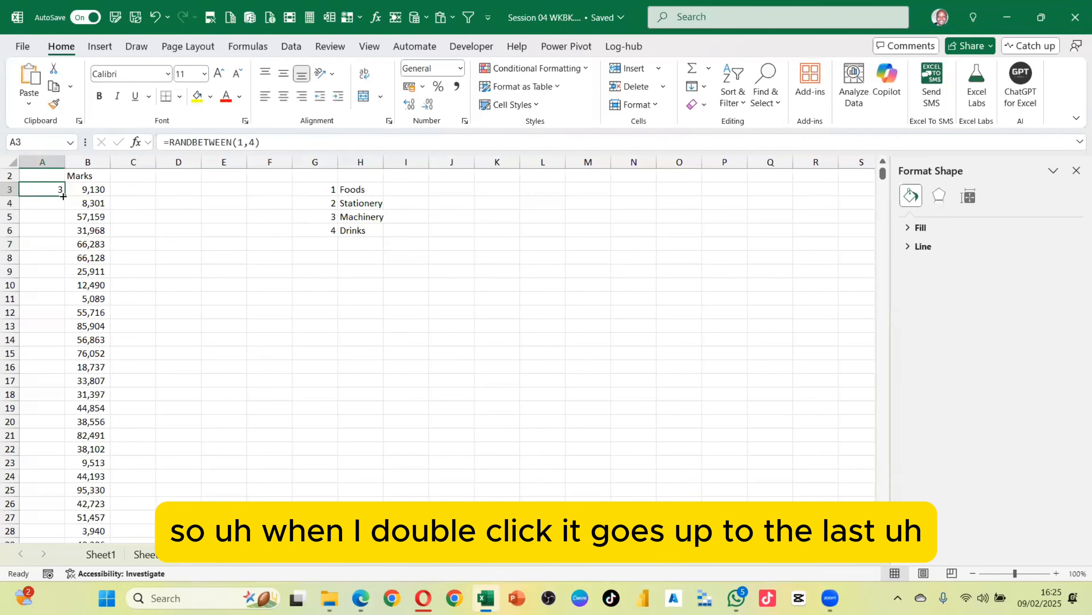
{"action": "double_click", "coordinate": [63, 196]}
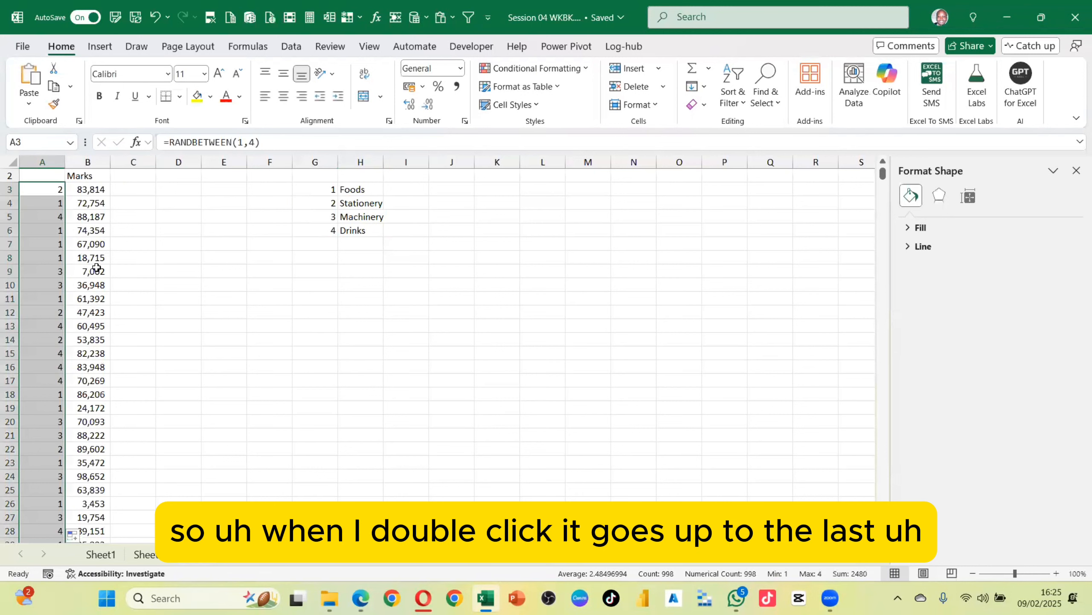
Rename the column B header from Marks to Revenue
{"action": "left_click", "coordinate": [82, 178]}
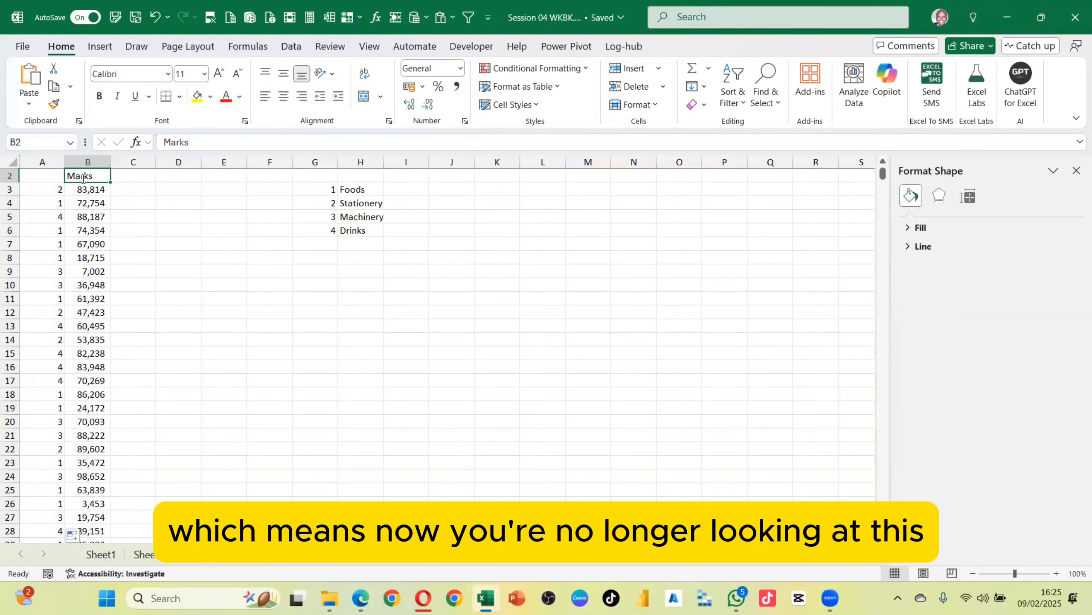
{"action": "type", "text": "Revenu"}
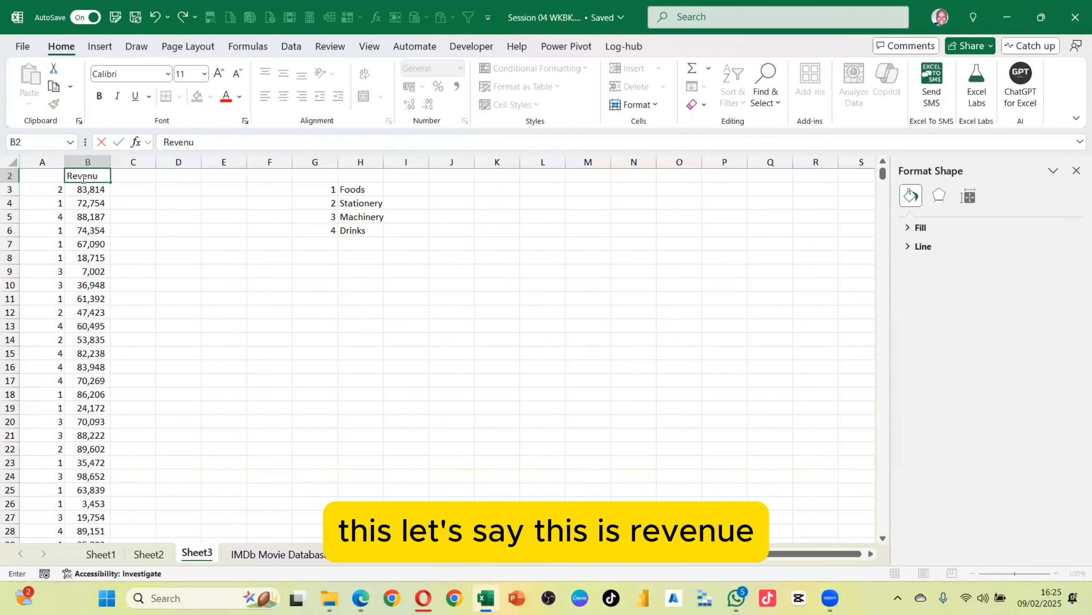
{"action": "type", "text": "e"}
{"action": "key", "text": "Return"}
Examine the numbered category table in G3:H6 alongside the random numbers in column A
{"action": "left_click", "coordinate": [53, 191]}
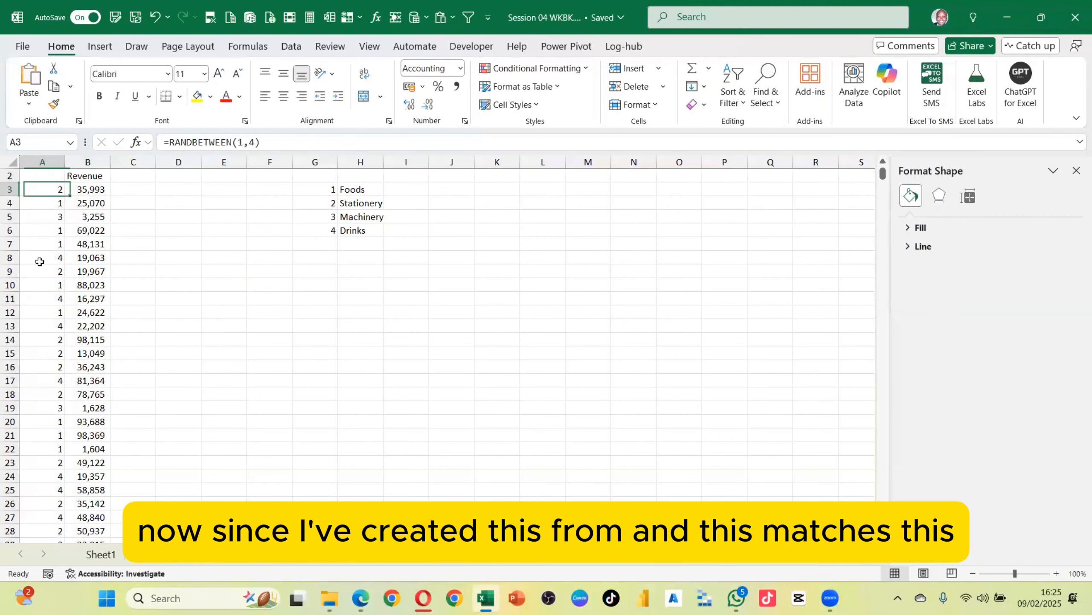
{"action": "left_click_drag", "start_coordinate": [354, 189], "coordinate": [358, 230]}
{"action": "left_click_drag", "start_coordinate": [331, 188], "coordinate": [360, 227]}
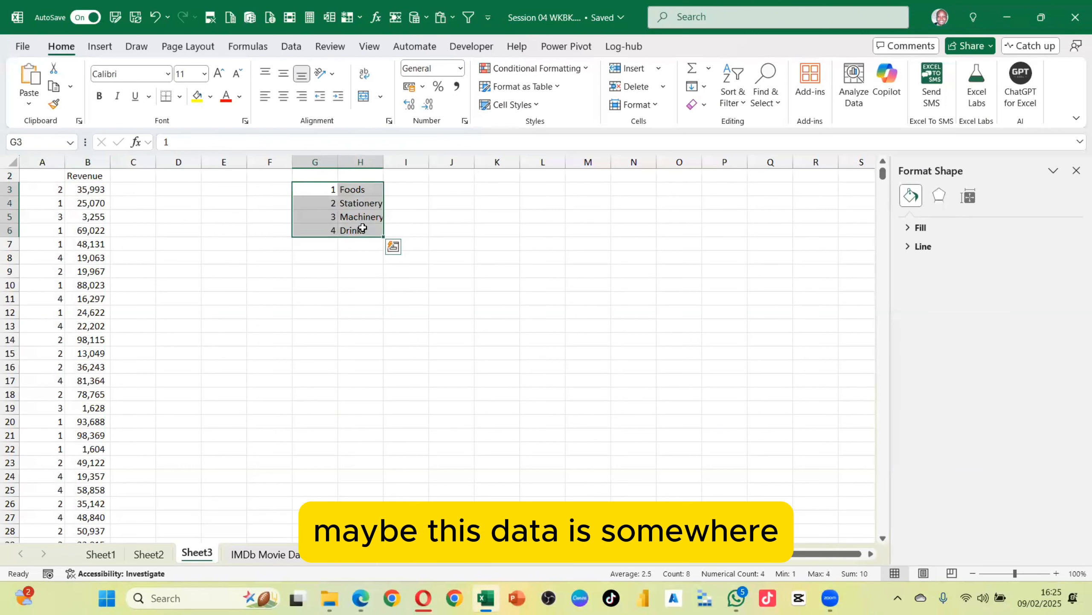
{"action": "left_click", "coordinate": [41, 192]}
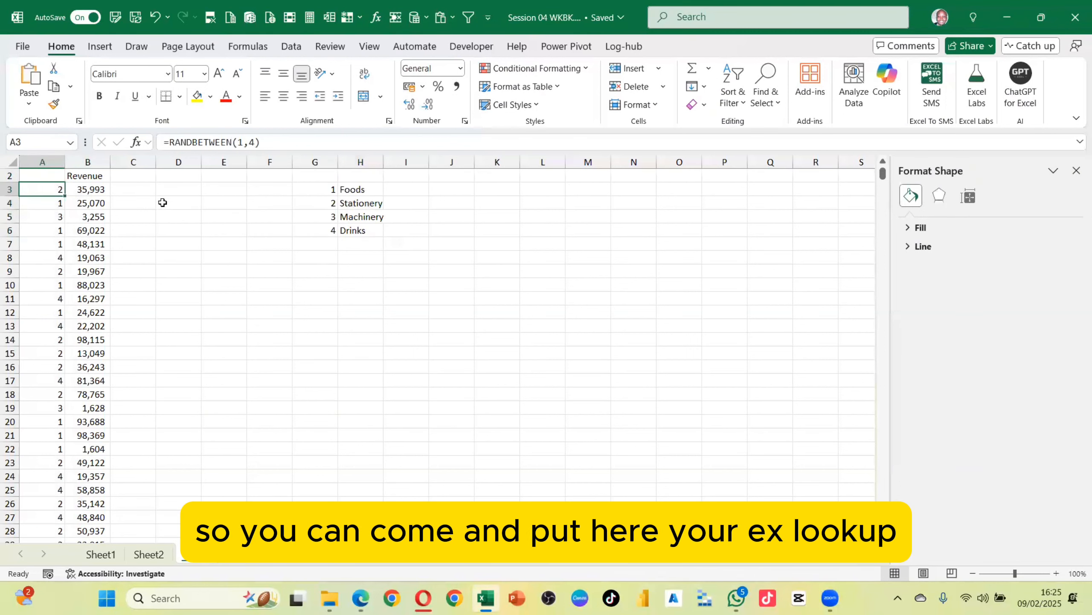
{"action": "left_click", "coordinate": [174, 193]}
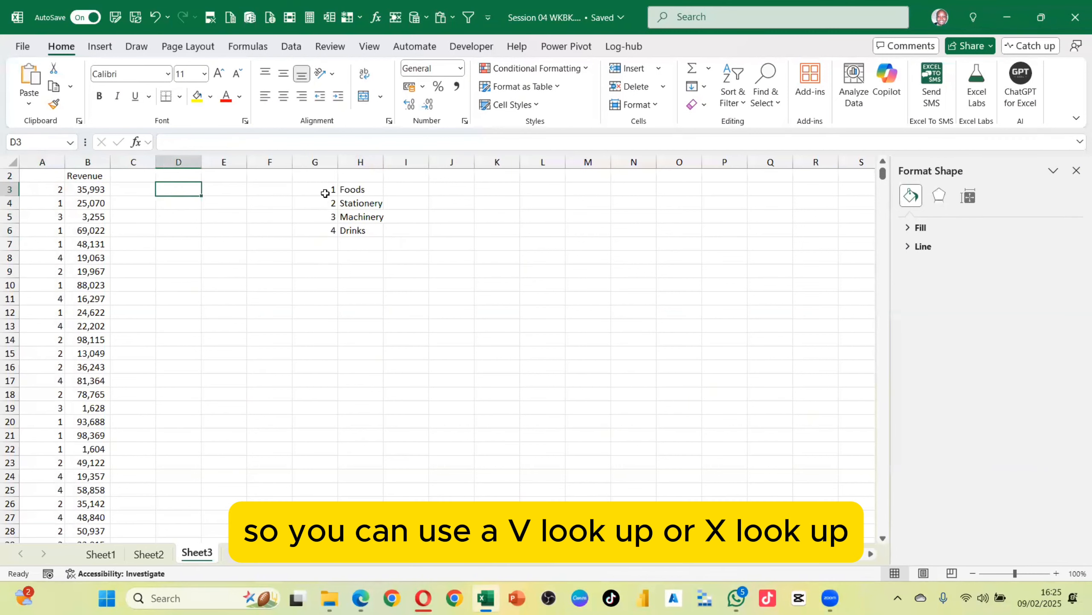
{"action": "left_click_drag", "start_coordinate": [324, 192], "coordinate": [363, 228]}
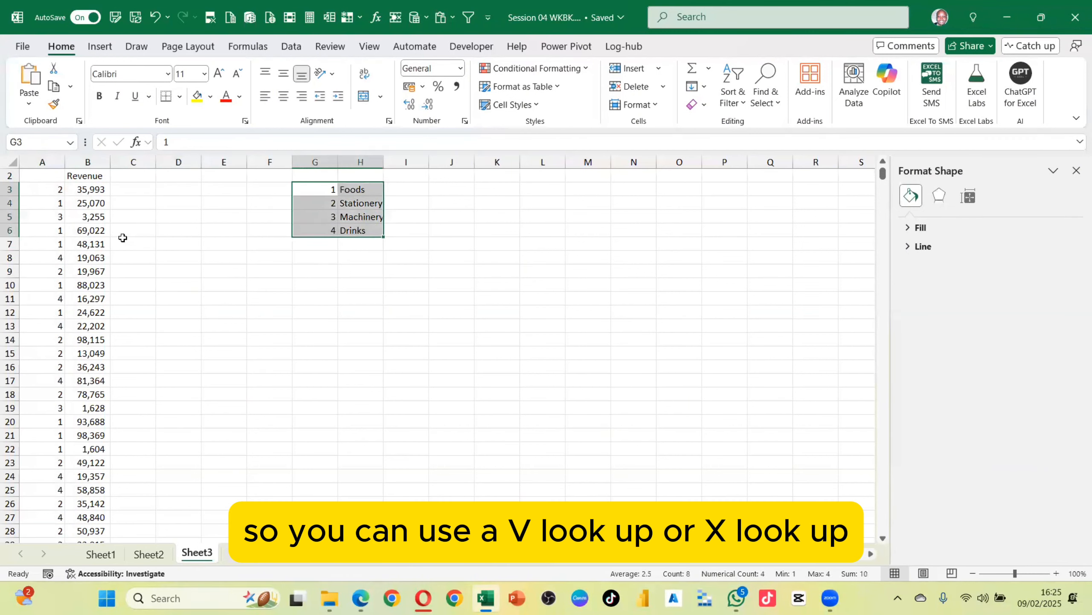
{"action": "left_click", "coordinate": [58, 191]}
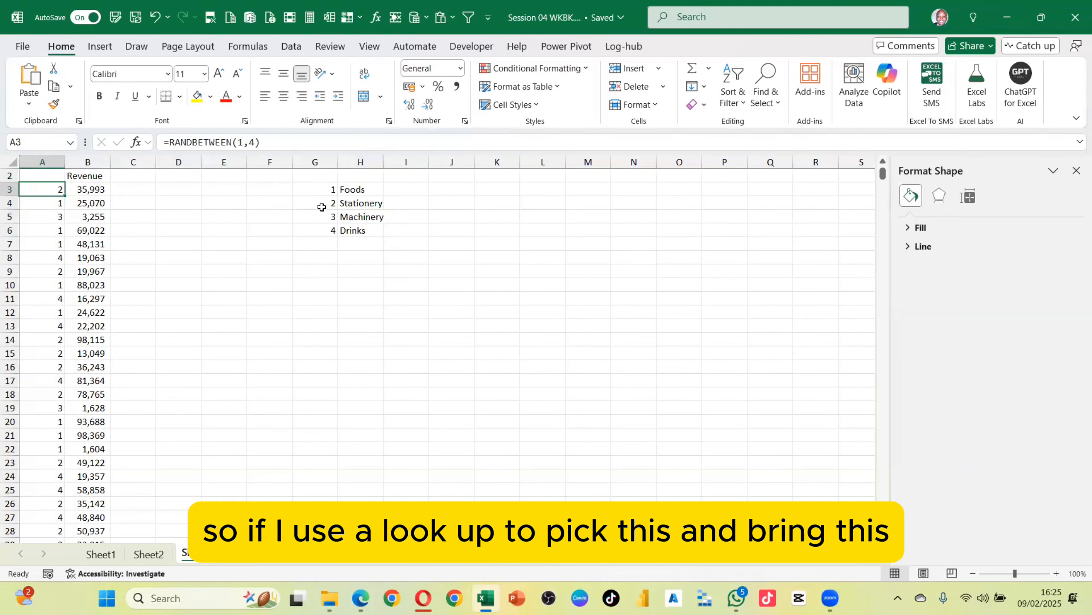
{"action": "left_click_drag", "start_coordinate": [324, 193], "coordinate": [333, 228]}
{"action": "left_click_drag", "start_coordinate": [357, 193], "coordinate": [356, 232]}
{"action": "left_click", "coordinate": [59, 190]}
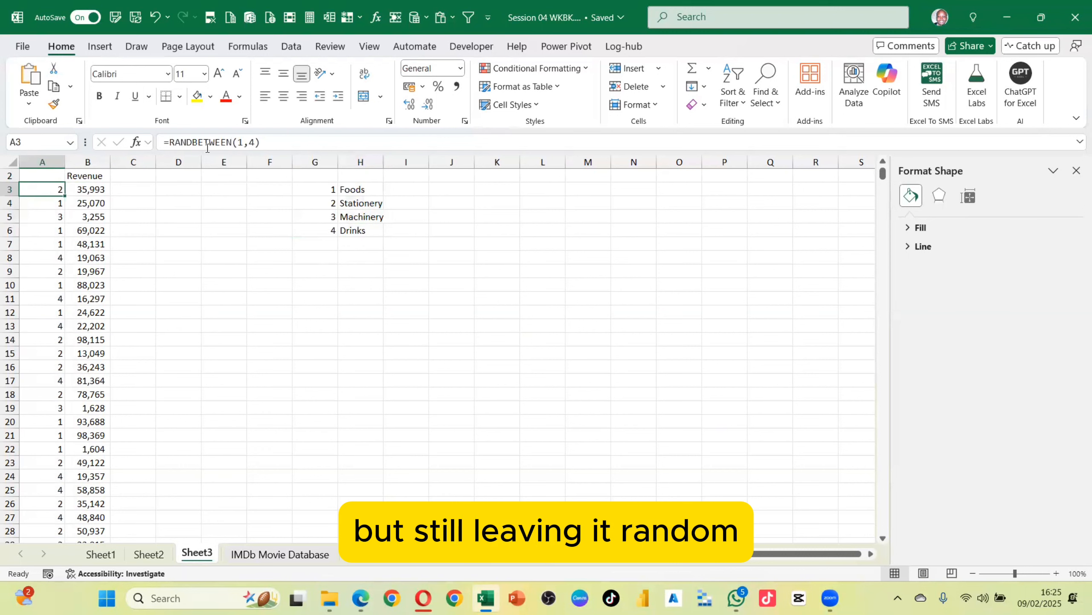
Change A3's formula to =VLOOKUP(RANDBETWEEN(1,4),G:H,2,0), accept the correction, and fill it down column A
{"action": "left_click_drag", "start_coordinate": [169, 143], "coordinate": [261, 142]}
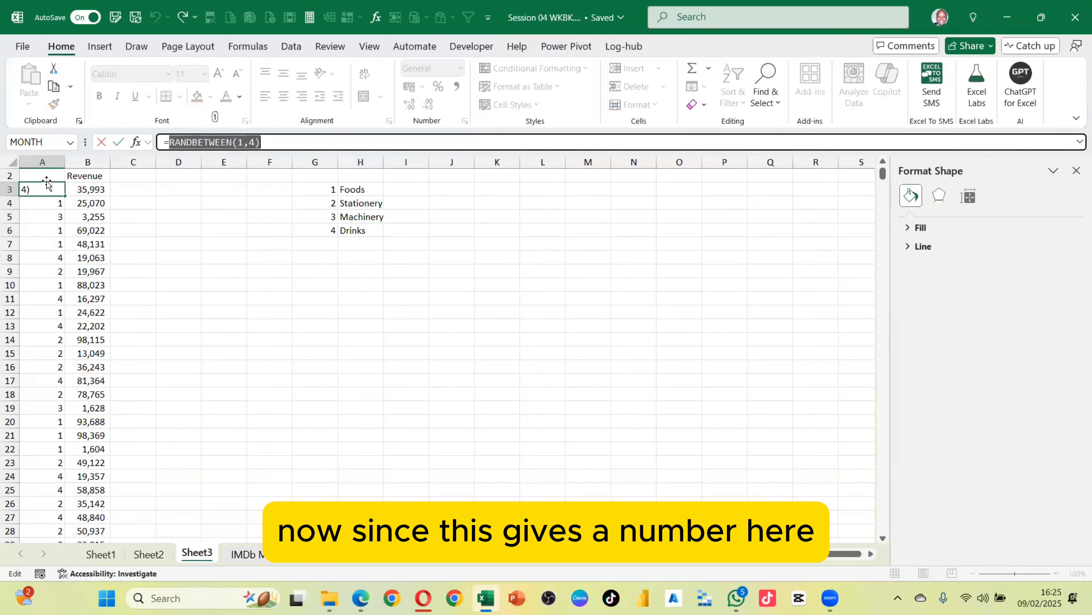
{"action": "left_click", "coordinate": [181, 142]}
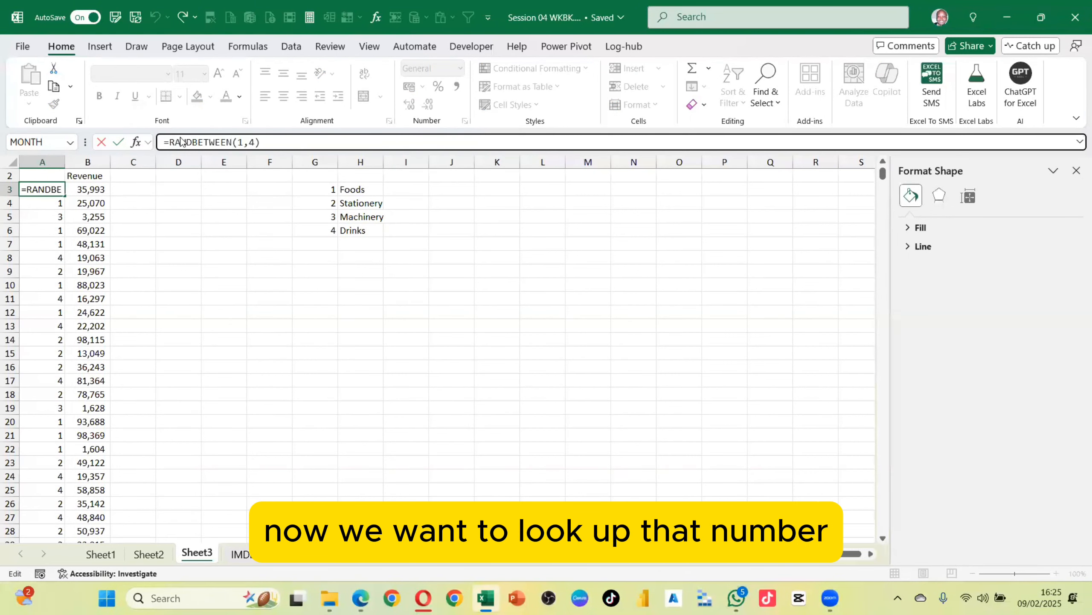
{"action": "type", "text": "vlo"}
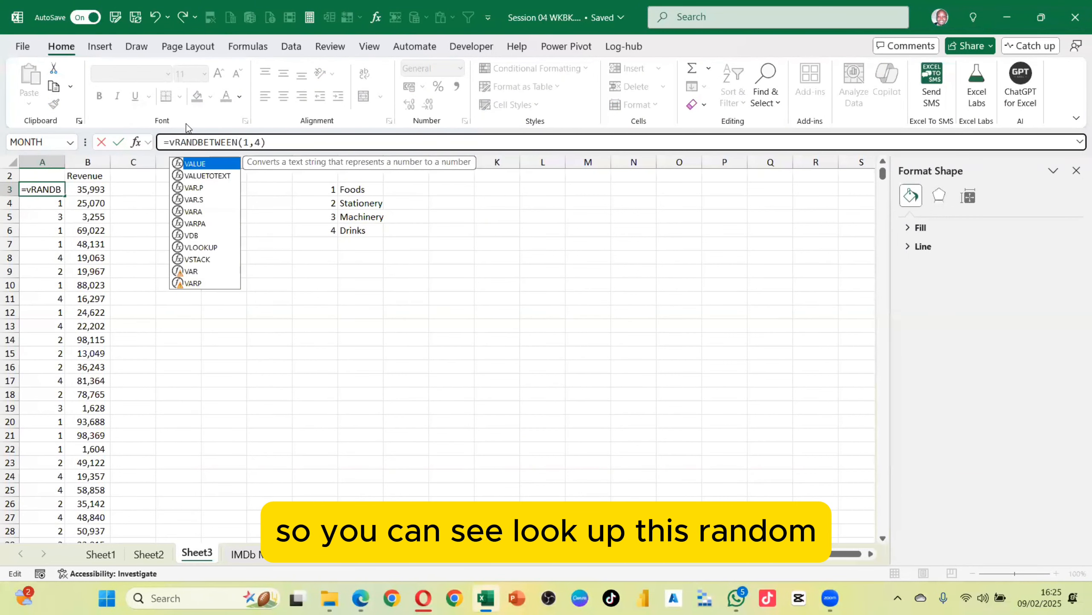
{"action": "key", "text": "Tab"}
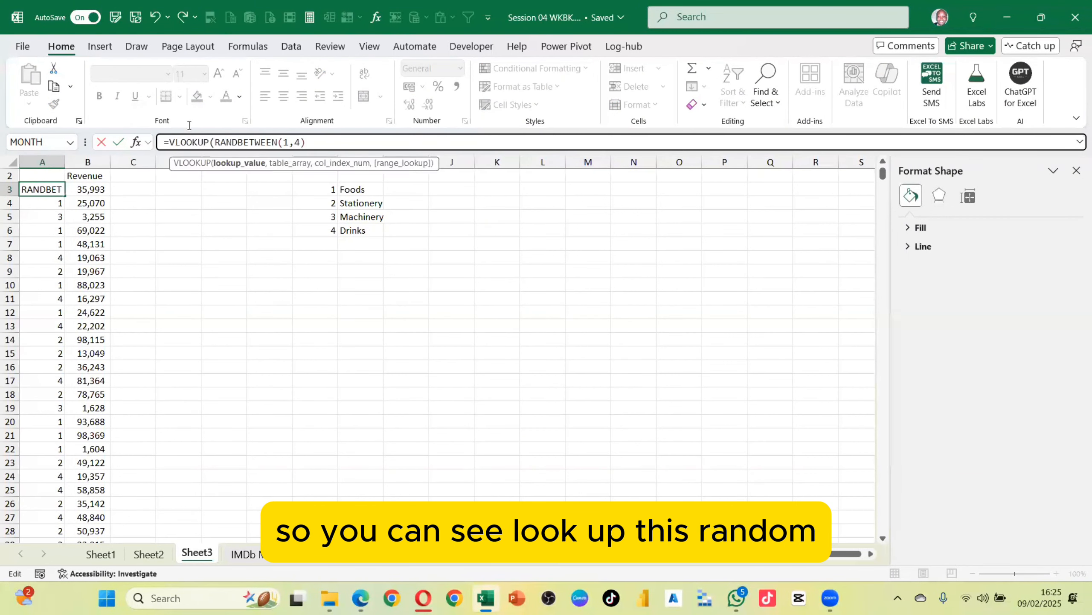
{"action": "left_click", "coordinate": [313, 142]}
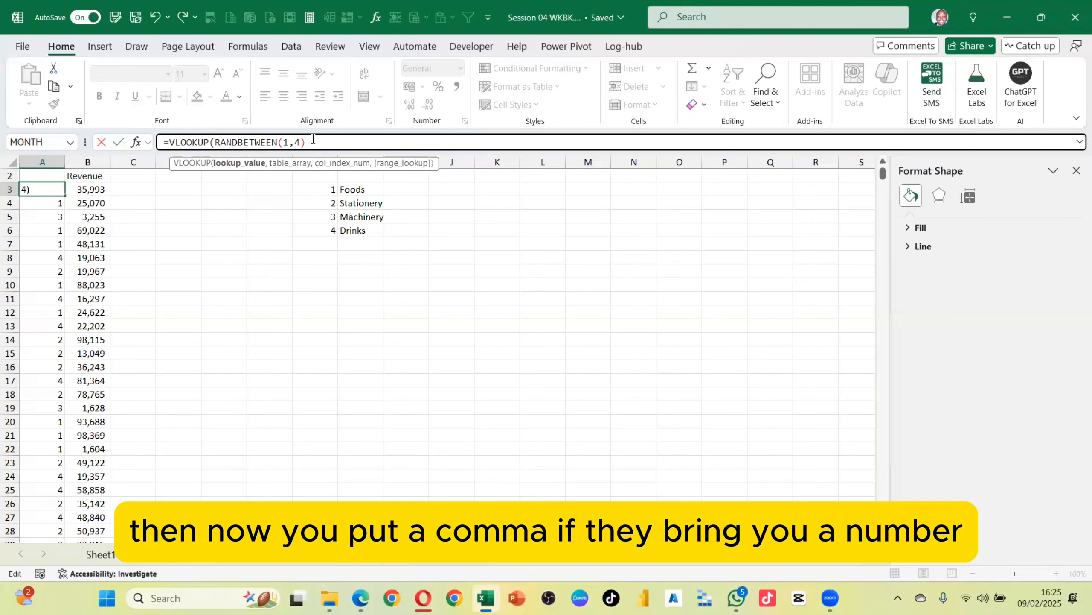
{"action": "type", "text": ","}
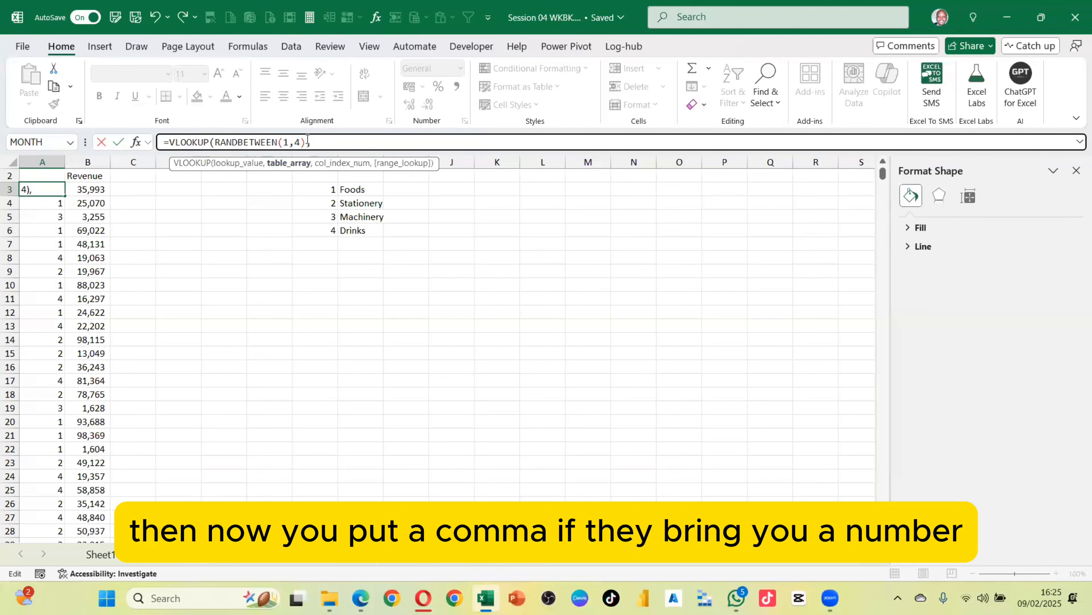
{"action": "left_click_drag", "start_coordinate": [272, 142], "coordinate": [216, 147]}
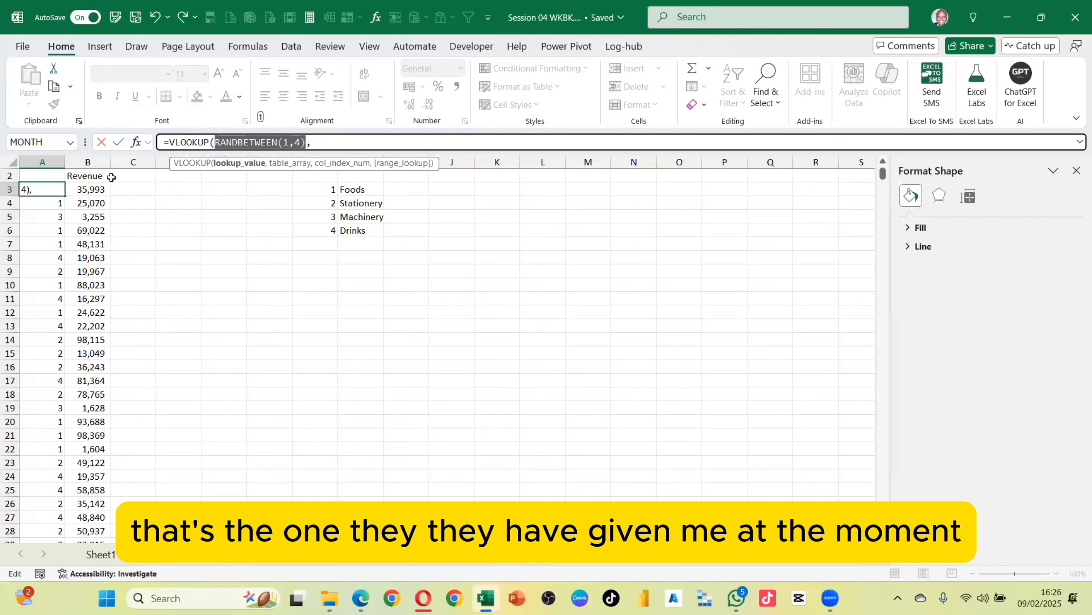
{"action": "left_click", "coordinate": [313, 138]}
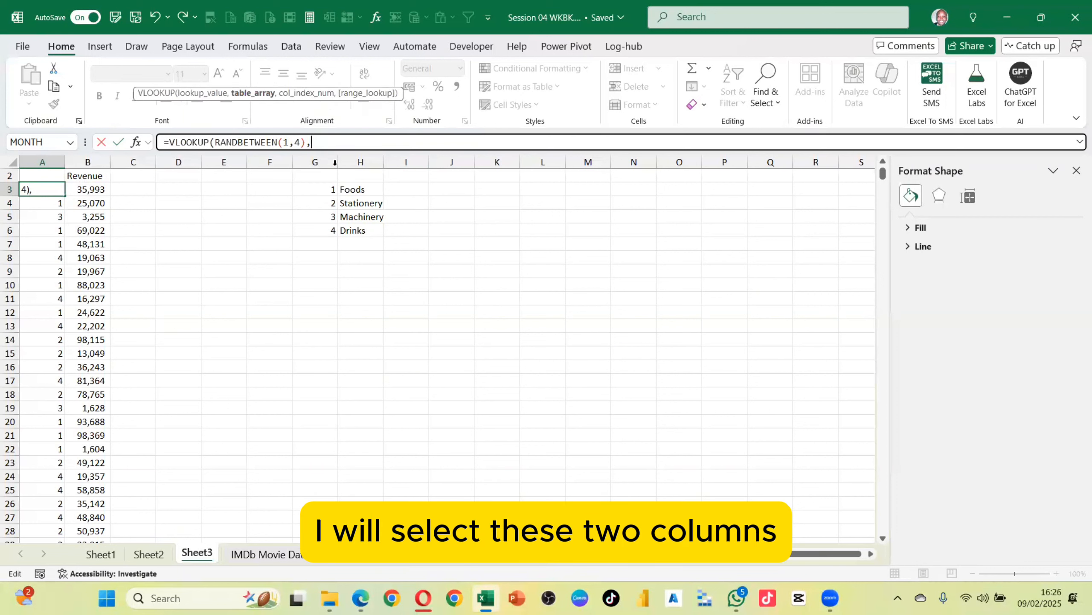
{"action": "left_click_drag", "start_coordinate": [324, 162], "coordinate": [363, 161]}
{"action": "type", "text": ","}
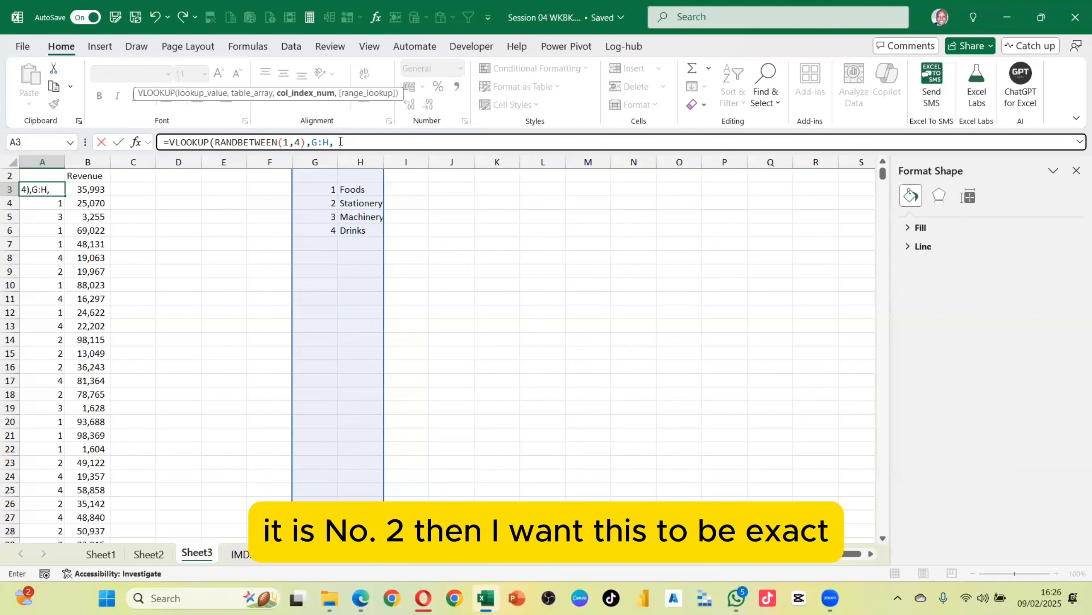
{"action": "type", "text": "2,0"}
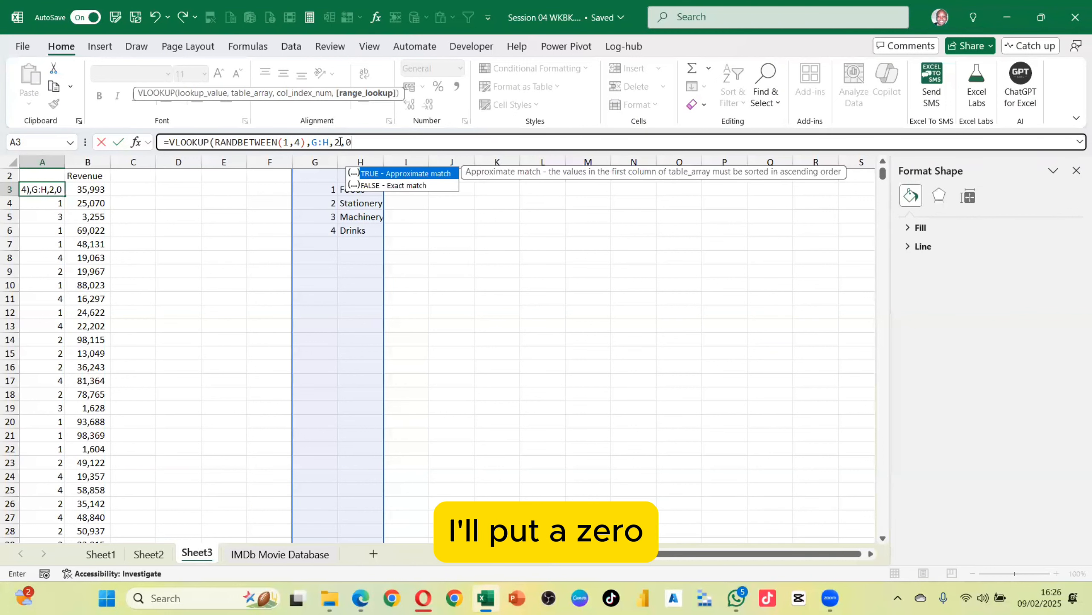
{"action": "key", "text": "Return"}
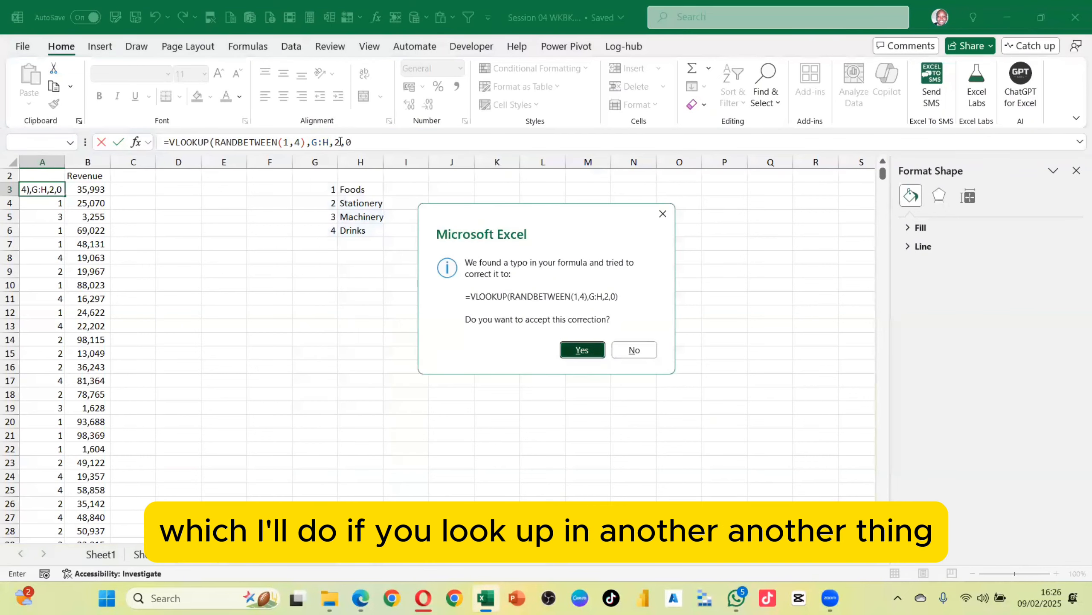
{"action": "key", "text": "Return"}
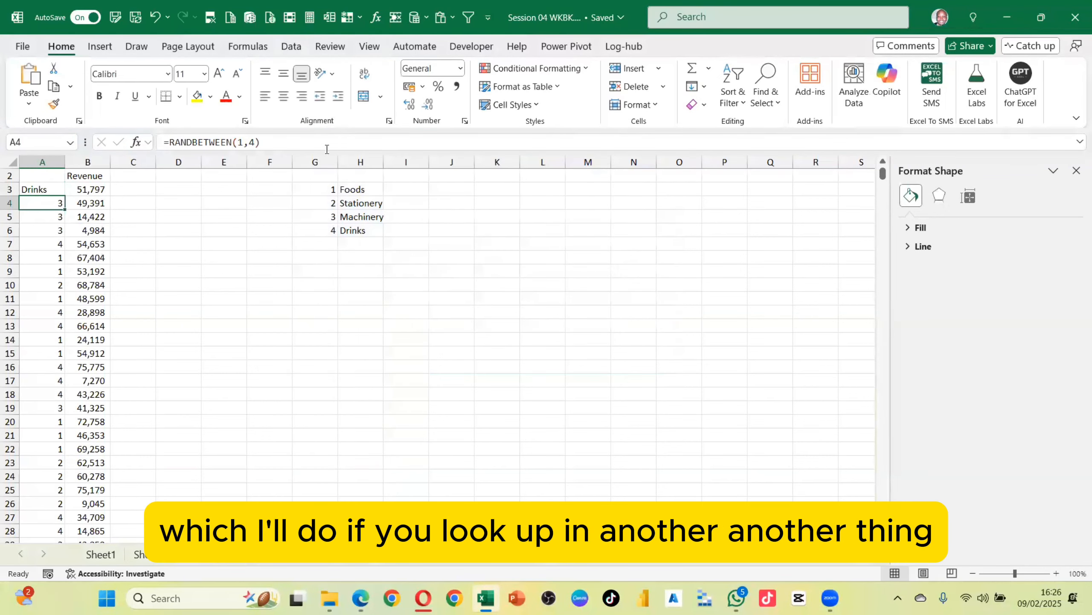
{"action": "left_click", "coordinate": [43, 187]}
{"action": "double_click", "coordinate": [64, 195]}
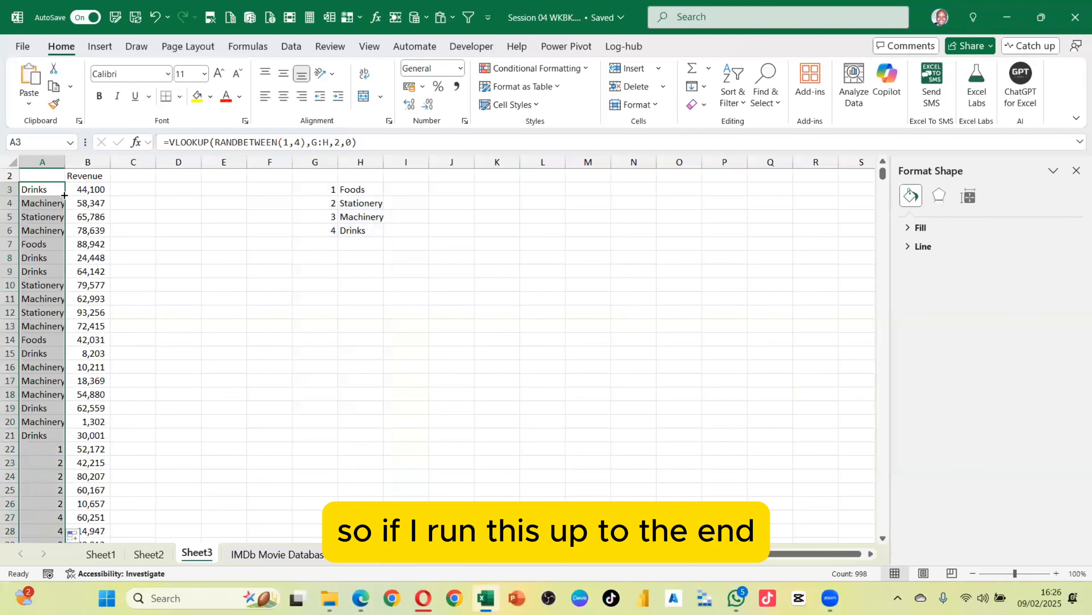
Autofit column A and enter the header Products in A2
{"action": "double_click", "coordinate": [64, 165]}
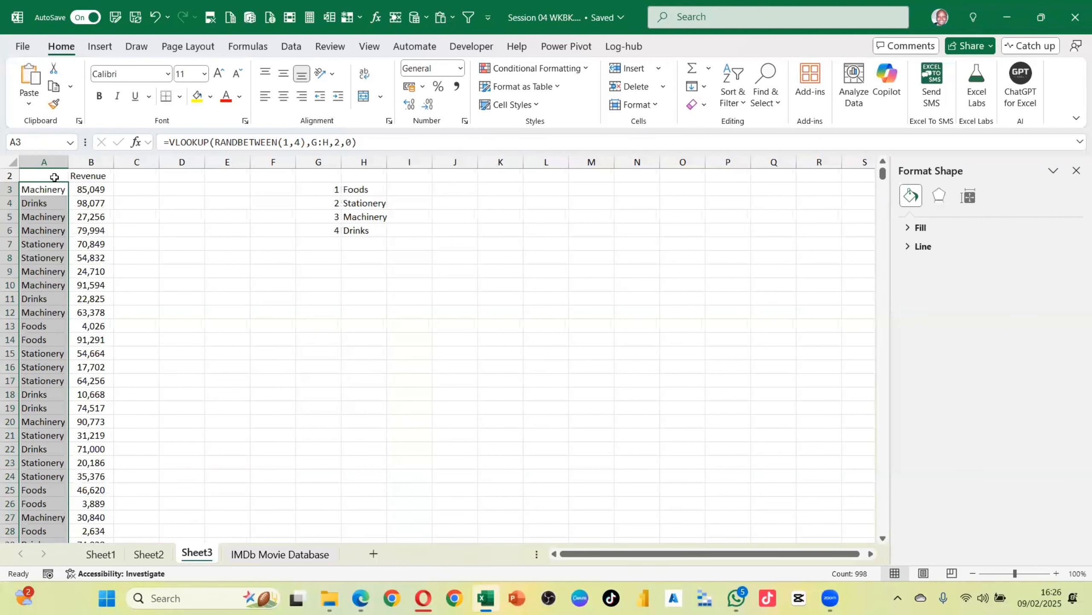
{"action": "left_click", "coordinate": [55, 177]}
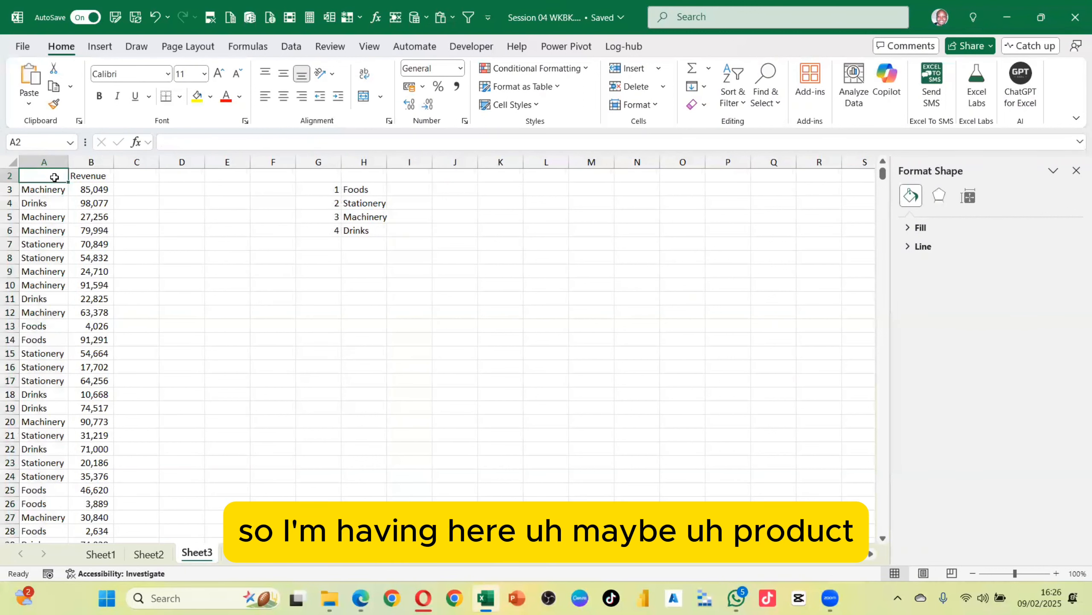
{"action": "type", "text": "P"}
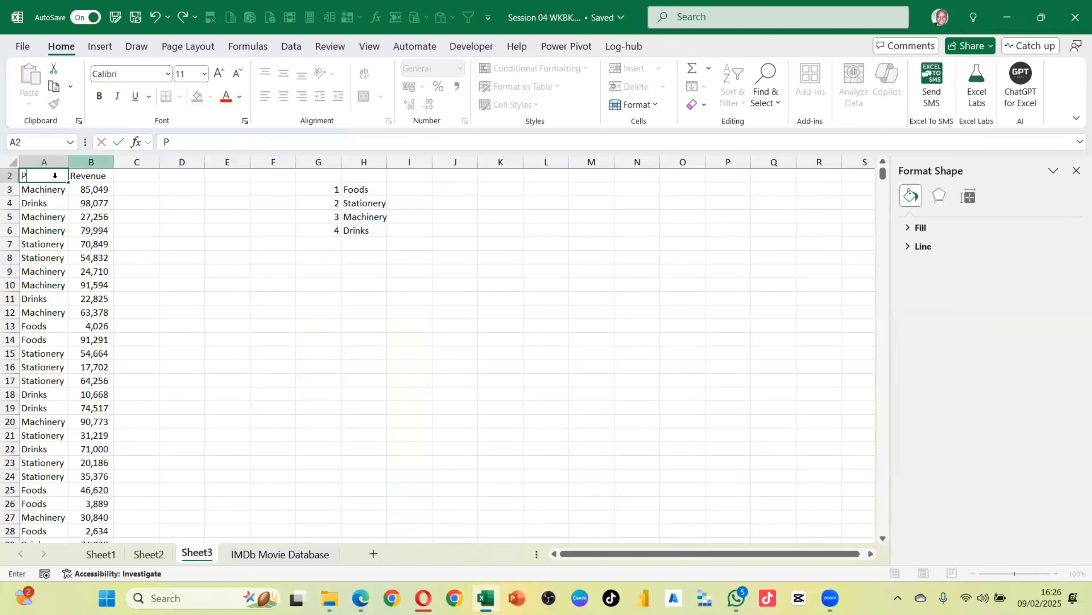
{"action": "type", "text": "roduct"}
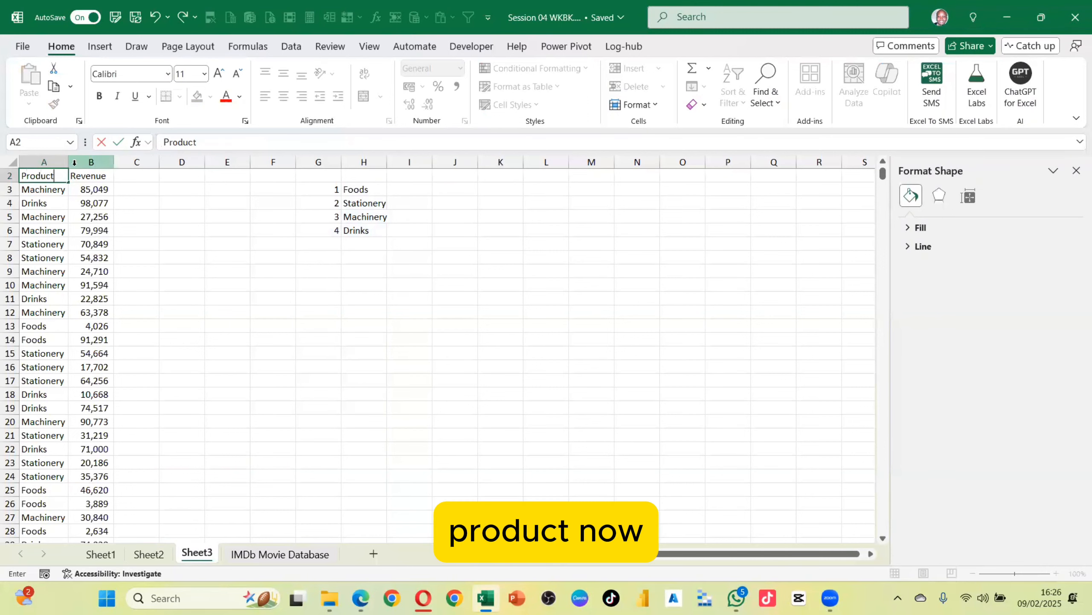
{"action": "type", "text": "s"}
{"action": "key", "text": "Return"}
Widen column A and recalculate the worksheet twice to regenerate the random products and revenues
{"action": "left_click_drag", "start_coordinate": [64, 163], "coordinate": [94, 163]}
{"action": "left_click_drag", "start_coordinate": [57, 228], "coordinate": [60, 215]}
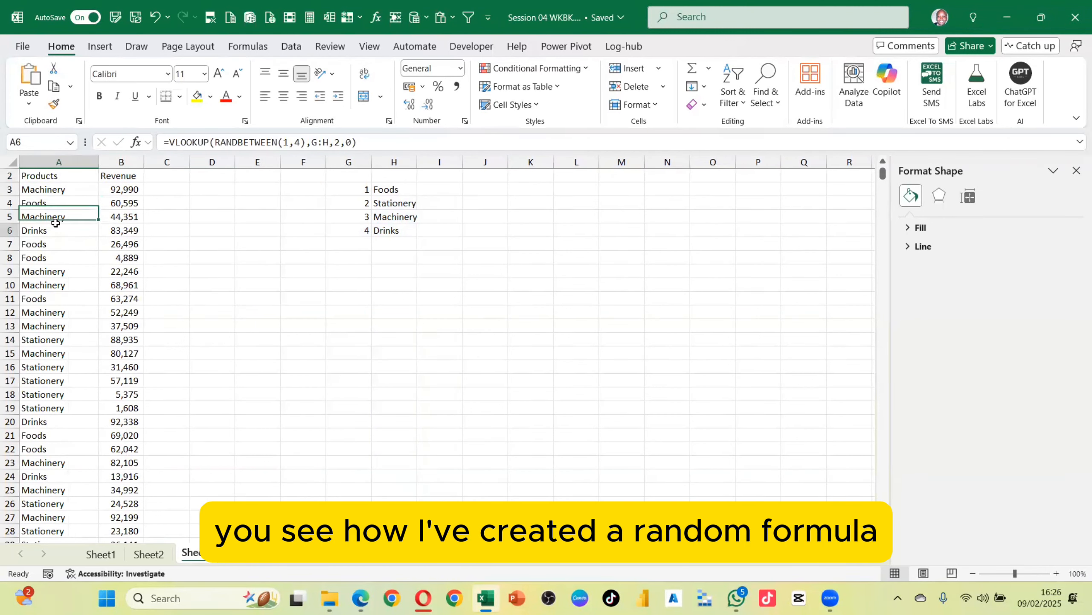
{"action": "left_click", "coordinate": [58, 189]}
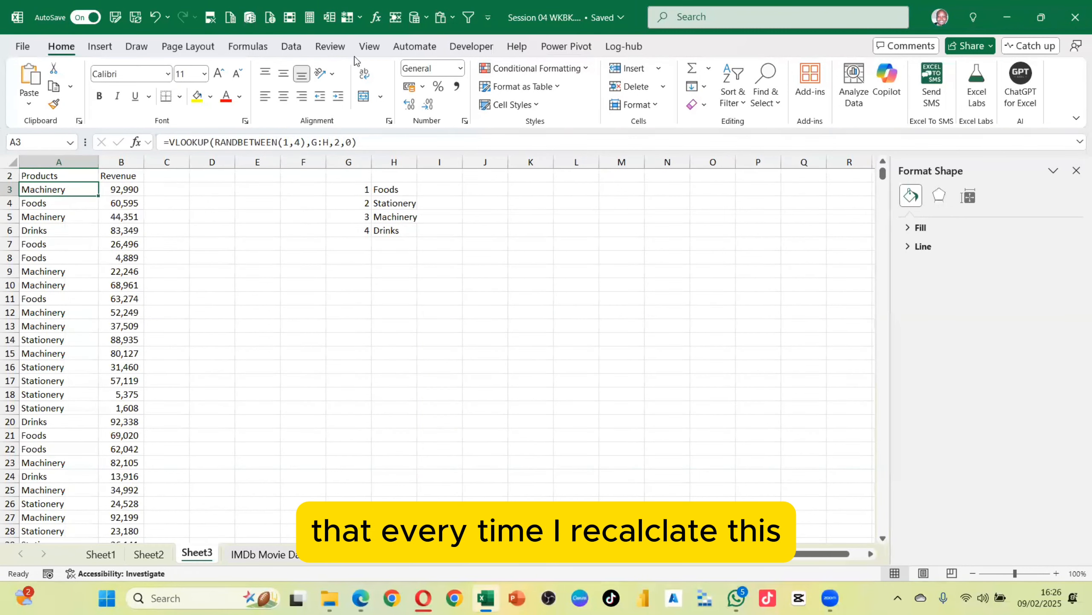
{"action": "left_click", "coordinate": [310, 18]}
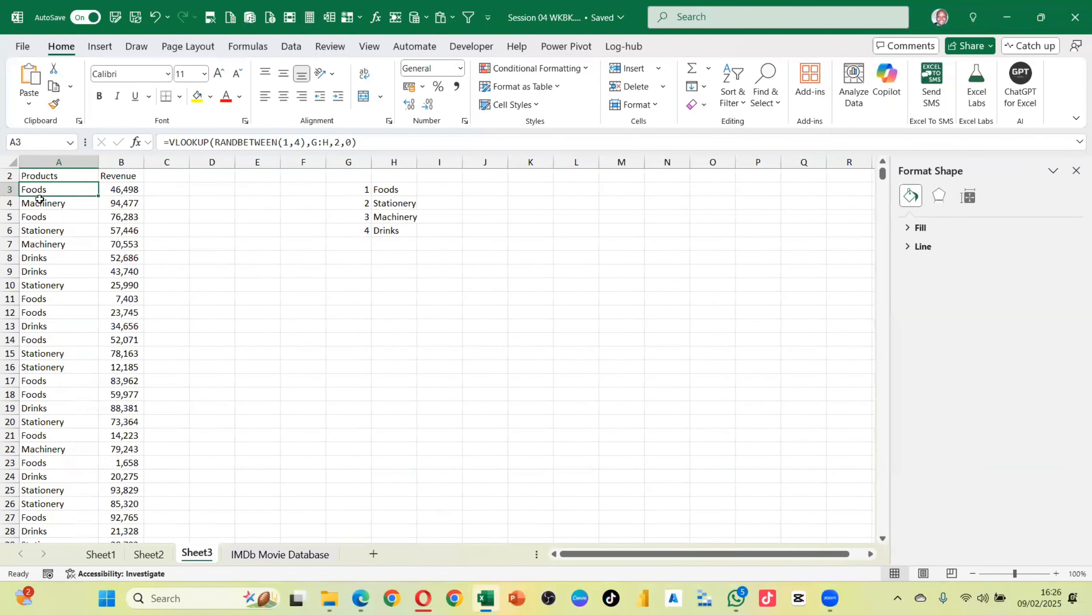
{"action": "left_click", "coordinate": [306, 18]}
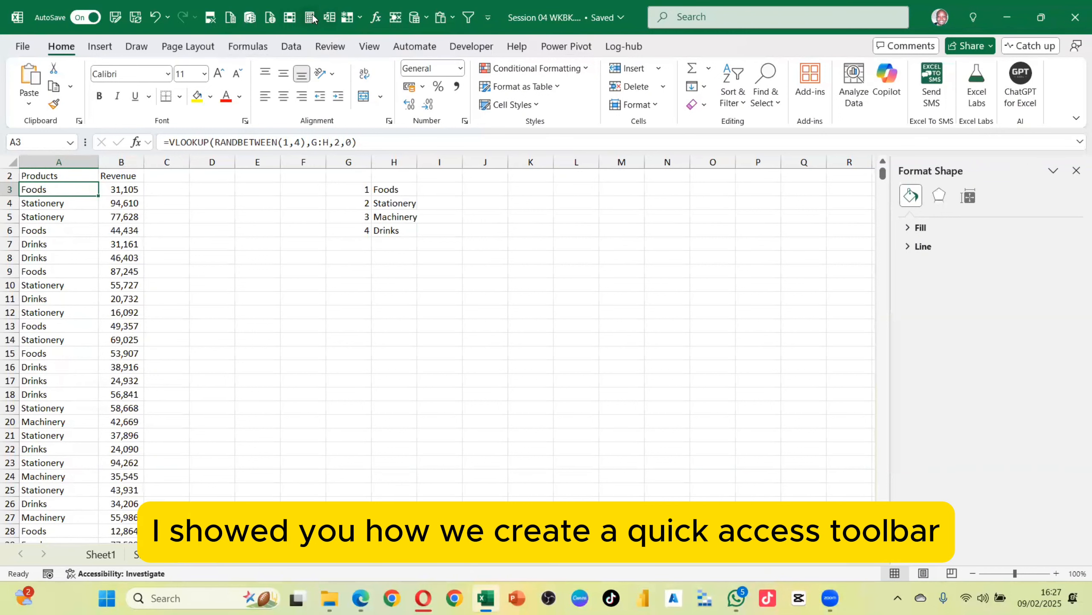
Search for the calculation commands and look through the Data, Review and Formulas tabs for Calculate Now
{"action": "left_click", "coordinate": [685, 19]}
{"action": "type", "text": "cal"}
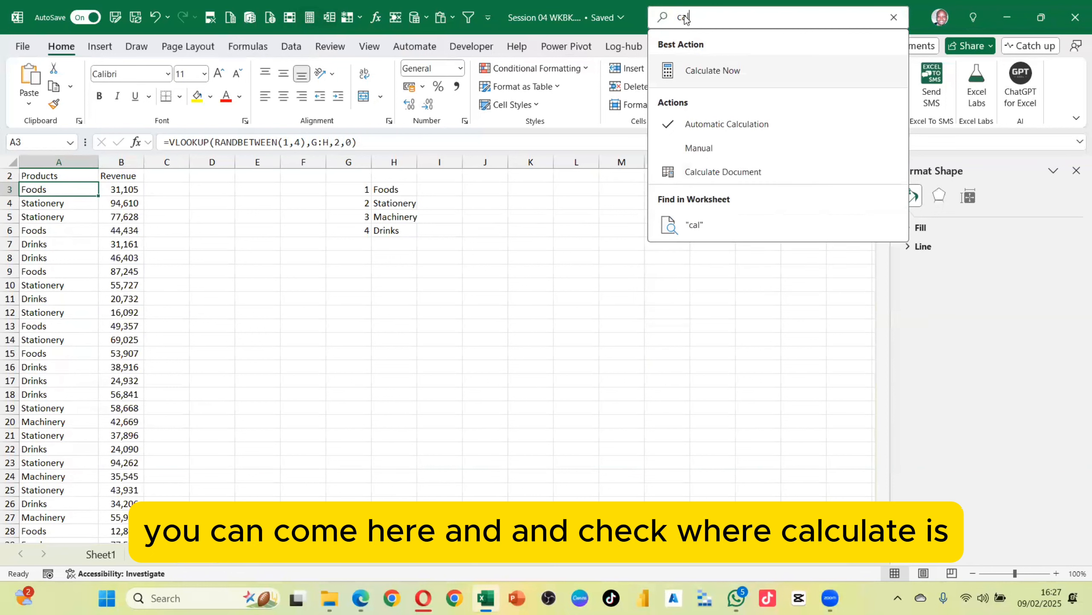
{"action": "right_click", "coordinate": [709, 70]}
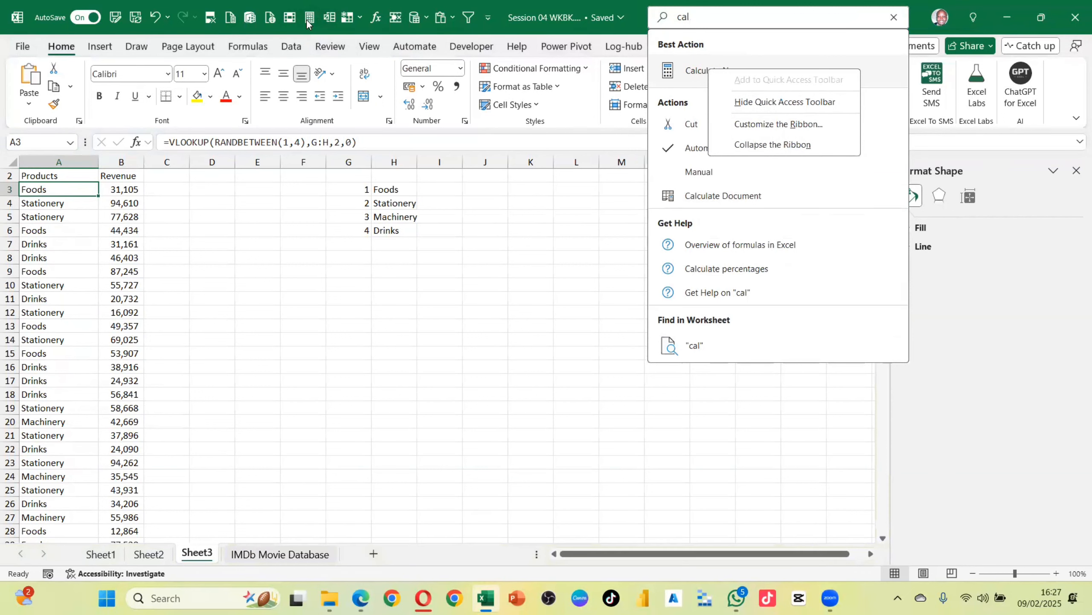
{"action": "left_click", "coordinate": [534, 272]}
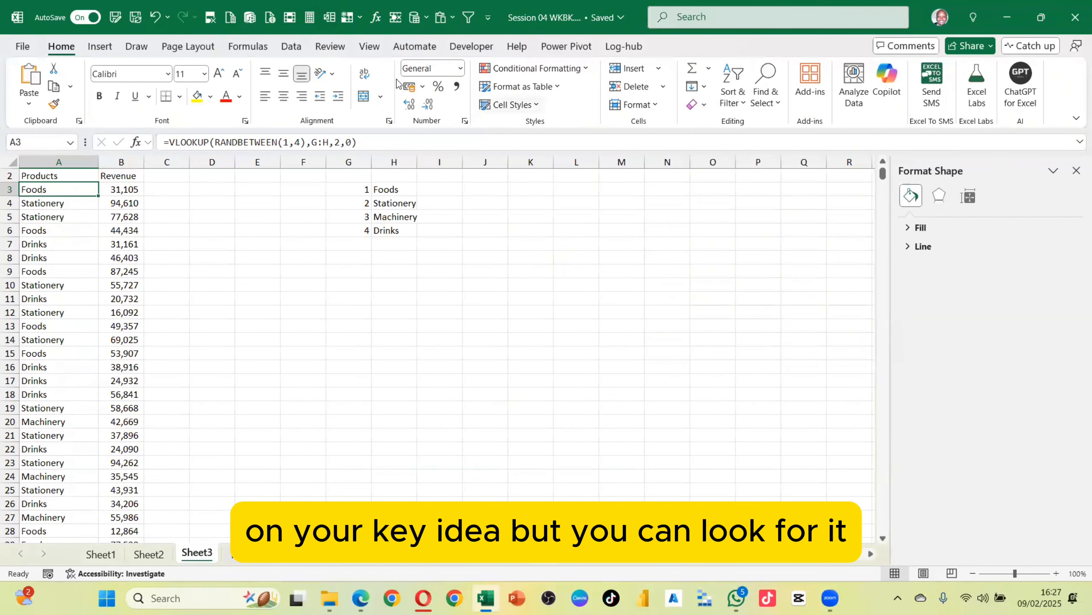
{"action": "left_click", "coordinate": [290, 48]}
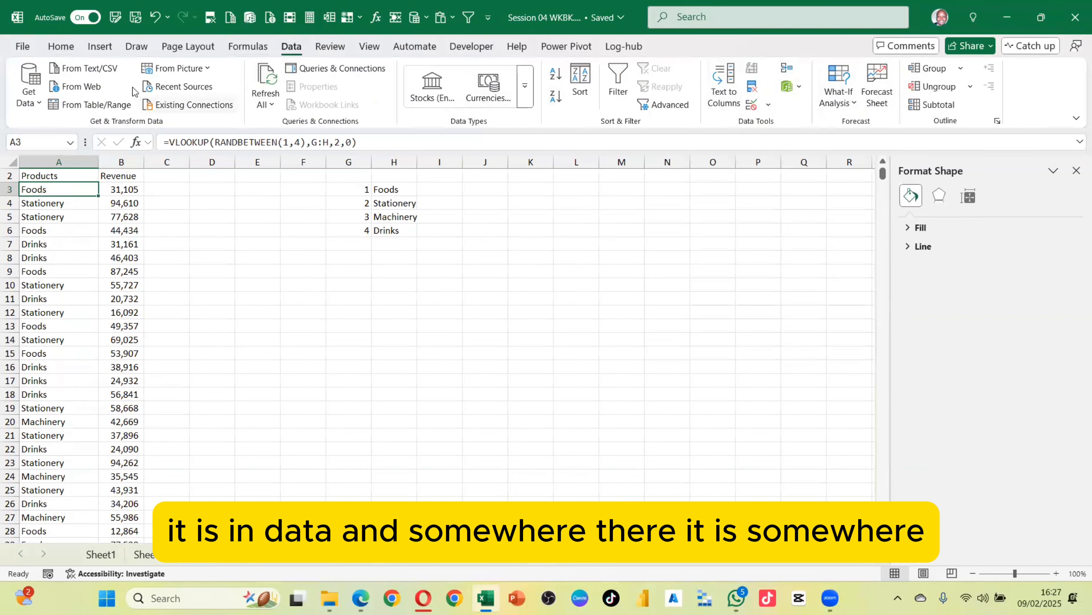
{"action": "left_click", "coordinate": [335, 44]}
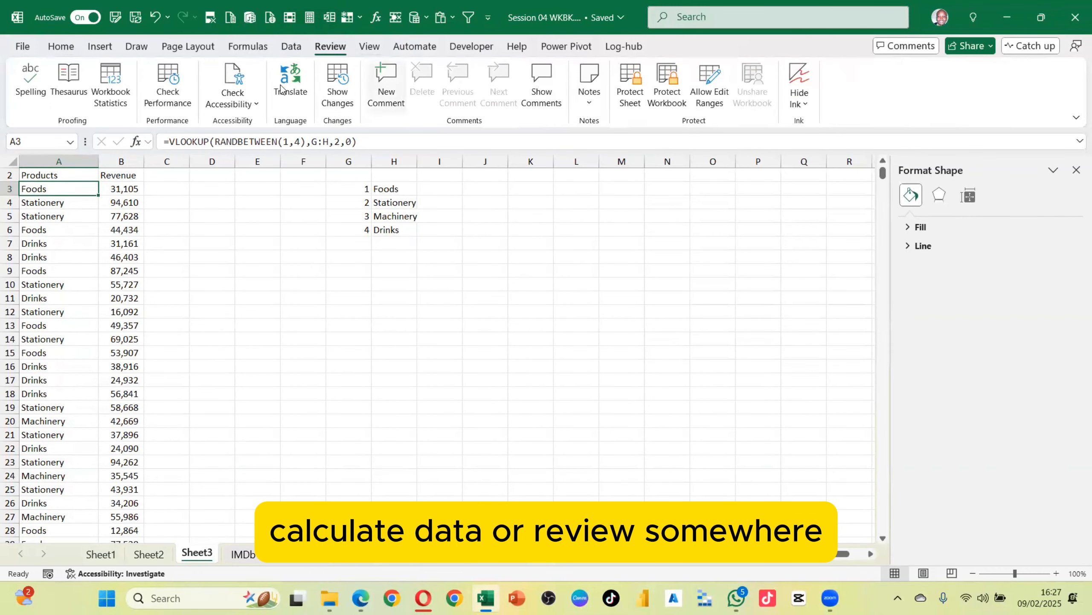
{"action": "left_click", "coordinate": [249, 47]}
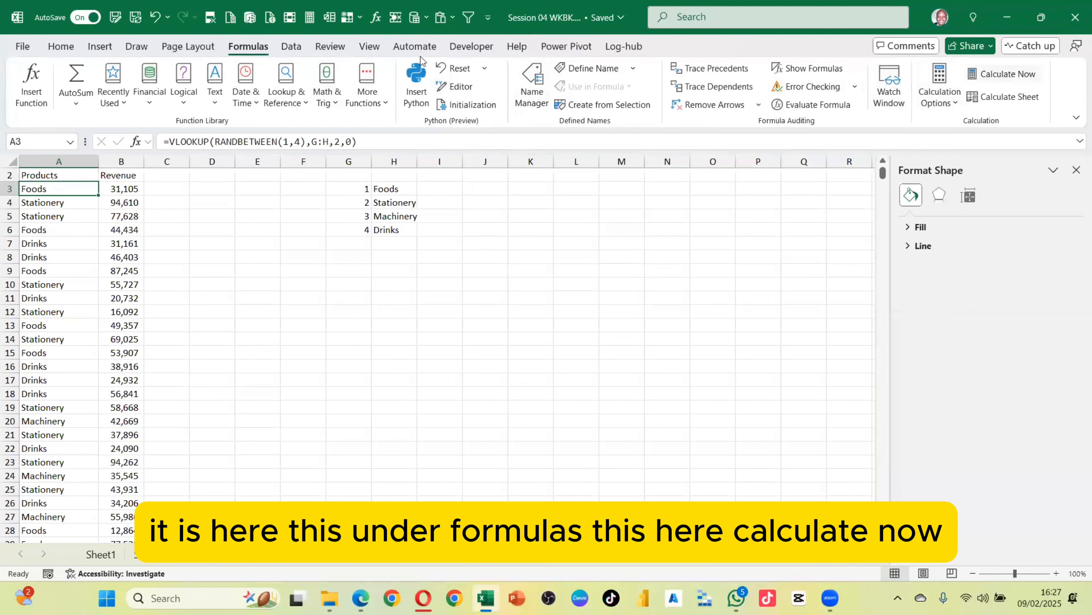
Recalculate the worksheet several times to refresh the random products and revenues
{"action": "left_click", "coordinate": [170, 215]}
{"action": "left_click", "coordinate": [61, 46]}
{"action": "left_click", "coordinate": [73, 205]}
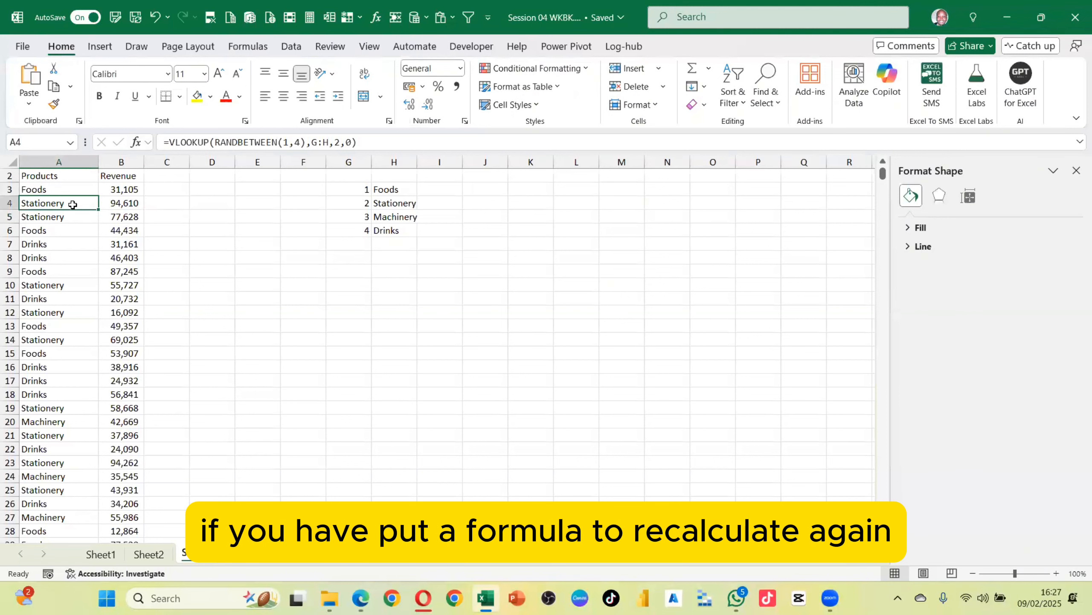
{"action": "left_click", "coordinate": [305, 18]}
{"action": "left_click", "coordinate": [305, 19]}
{"action": "left_click", "coordinate": [305, 19]}
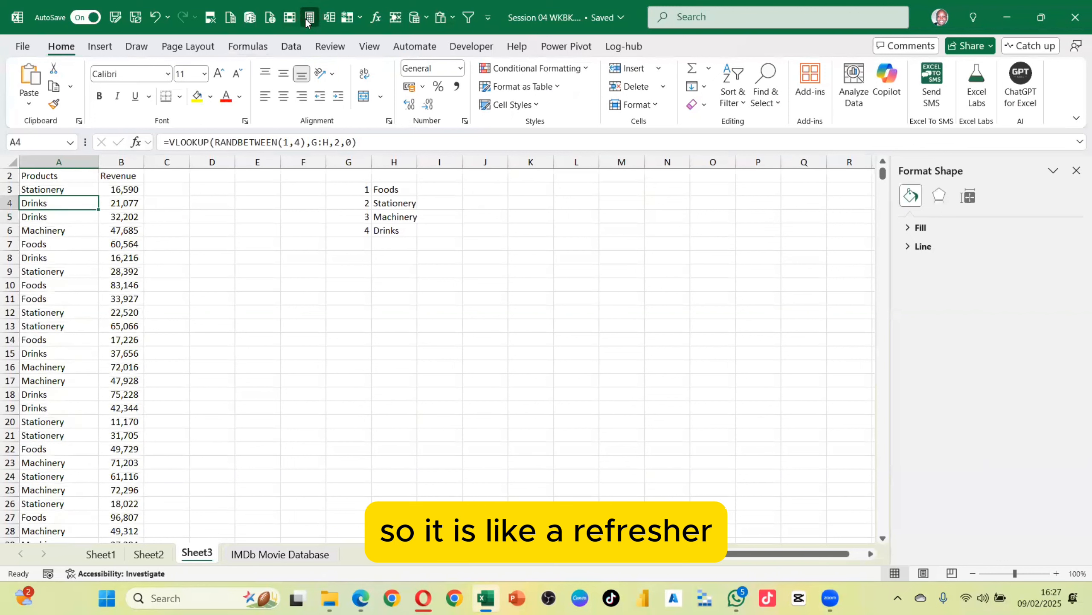
{"action": "left_click", "coordinate": [306, 19]}
{"action": "left_click", "coordinate": [306, 19]}
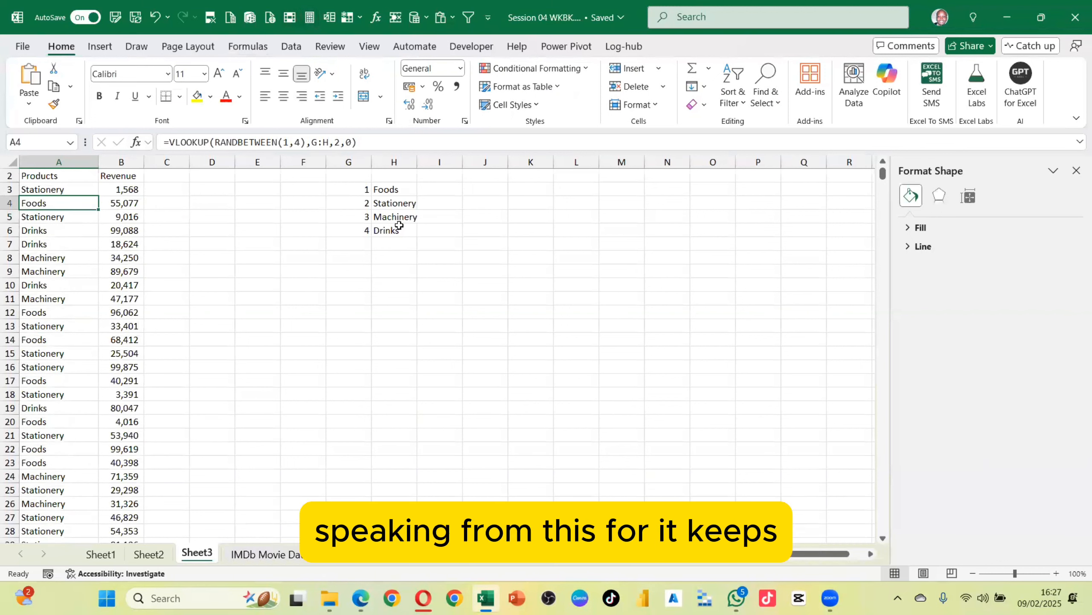
Inspect the generated Products and Revenue data and the numbered category lookup table
{"action": "left_click_drag", "start_coordinate": [55, 194], "coordinate": [84, 327]}
{"action": "left_click", "coordinate": [42, 228]}
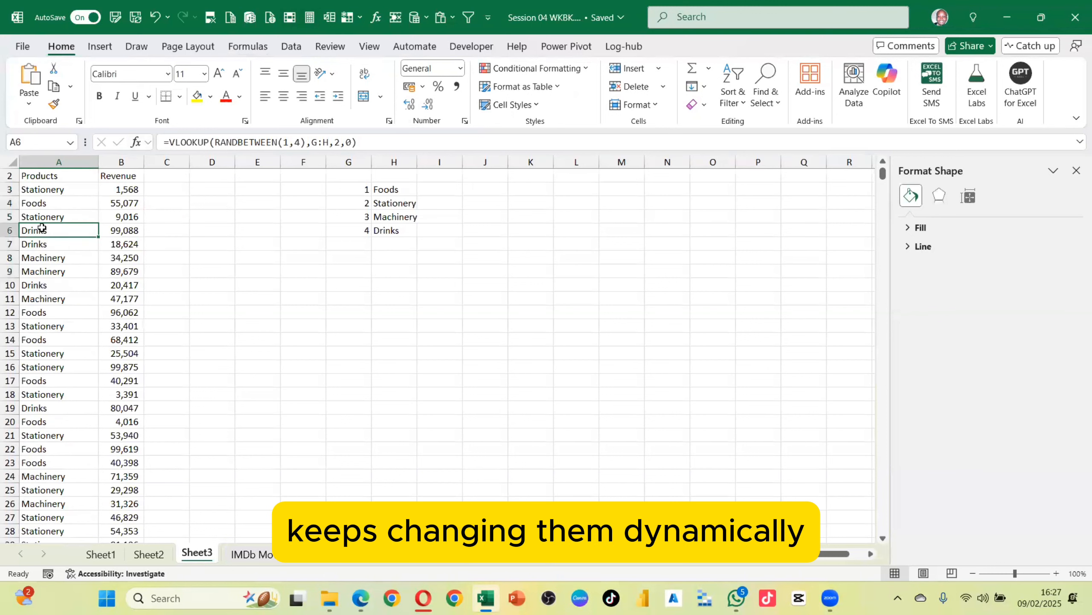
{"action": "scroll", "coordinate": [43, 228], "scroll_direction": "down", "scroll_amount": 5}
{"action": "scroll", "coordinate": [77, 219], "scroll_direction": "up", "scroll_amount": 6}
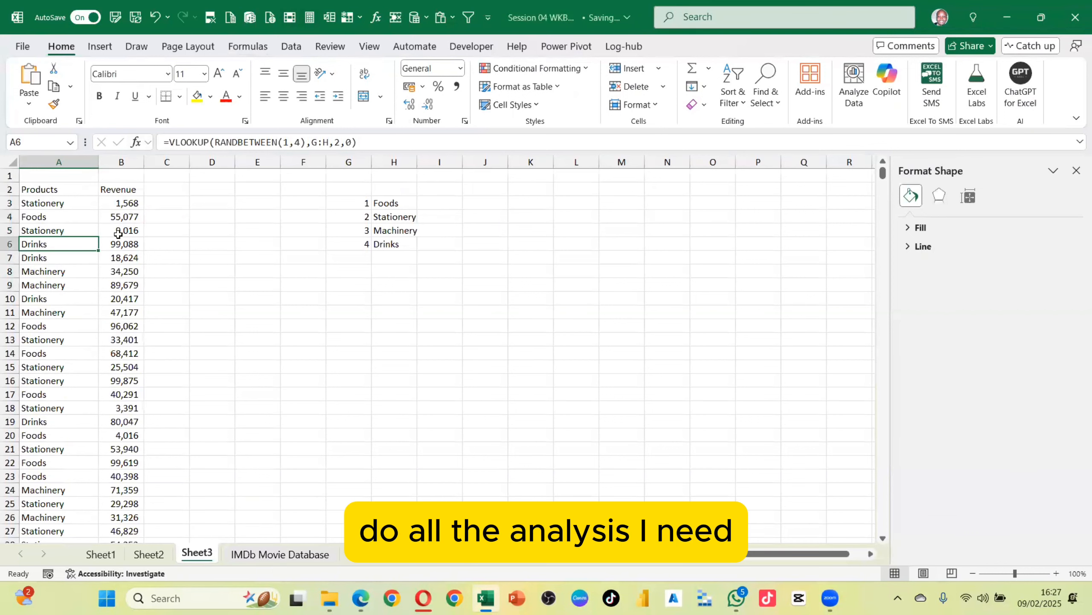
{"action": "scroll", "coordinate": [205, 267], "scroll_direction": "down", "scroll_amount": 2}
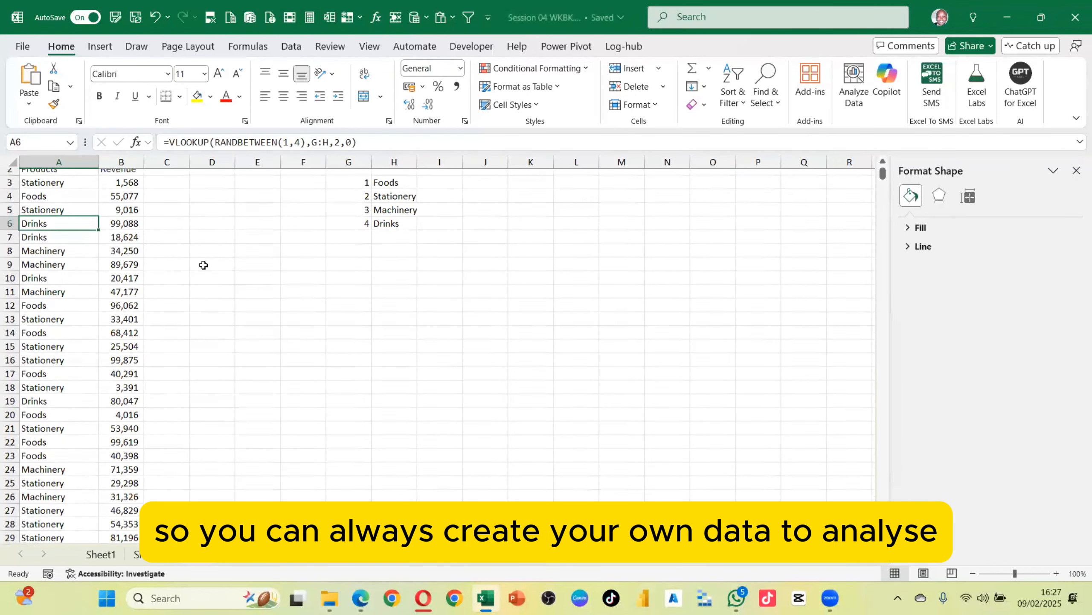
{"action": "scroll", "coordinate": [208, 272], "scroll_direction": "up", "scroll_amount": 2}
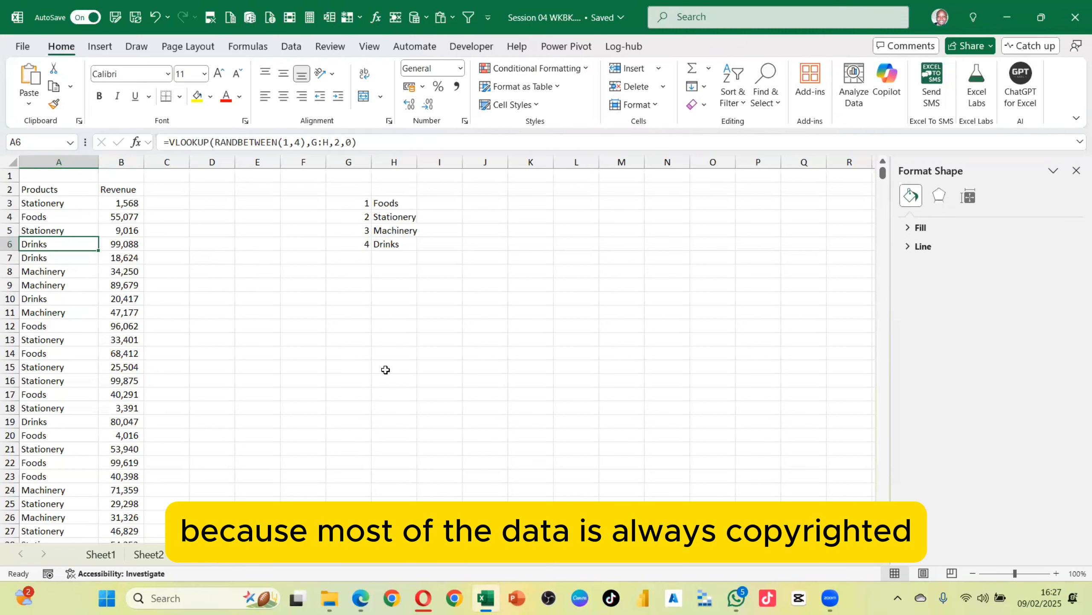
{"action": "left_click_drag", "start_coordinate": [62, 203], "coordinate": [114, 334]}
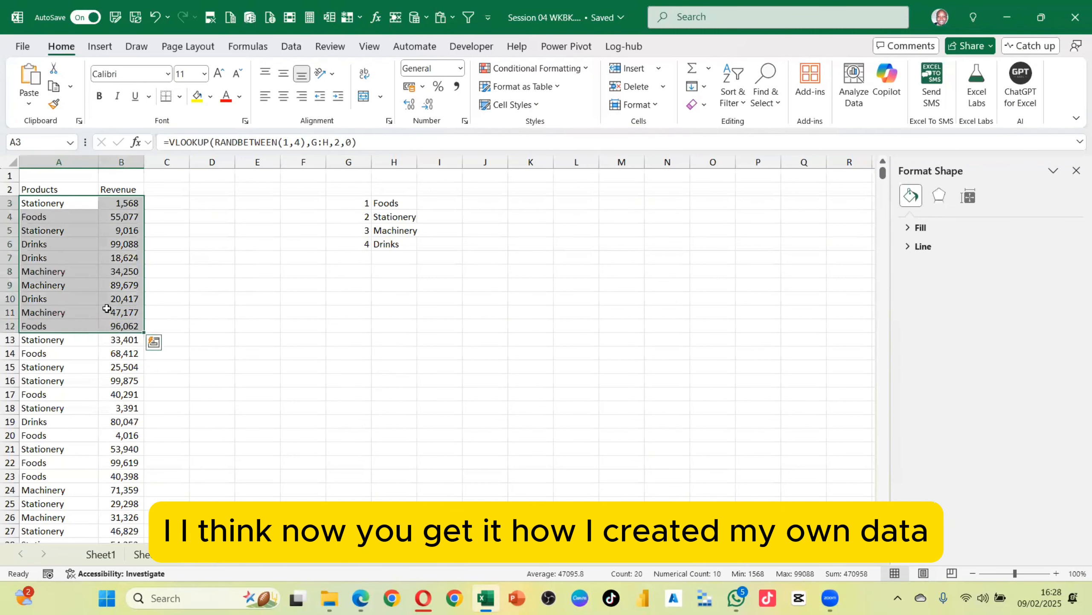
{"action": "left_click", "coordinate": [124, 254]}
{"action": "left_click_drag", "start_coordinate": [347, 190], "coordinate": [409, 246]}
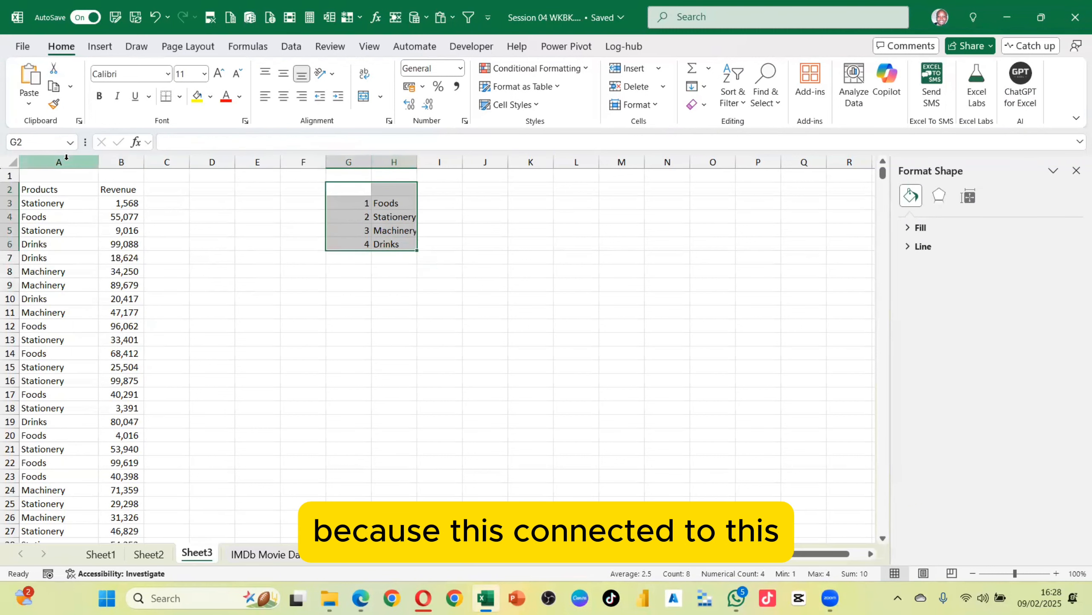
{"action": "left_click", "coordinate": [128, 243]}
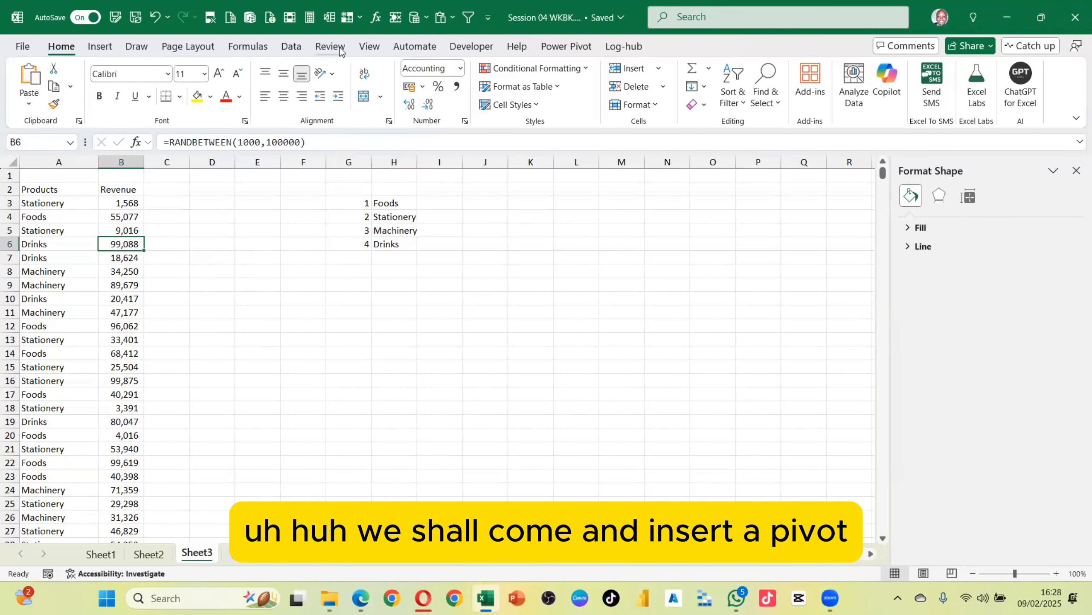
Insert a PivotTable from Sheet3!$A$2:$B$1000 on the existing worksheet at cell J3
{"action": "left_click", "coordinate": [100, 46]}
{"action": "left_click", "coordinate": [38, 79]}
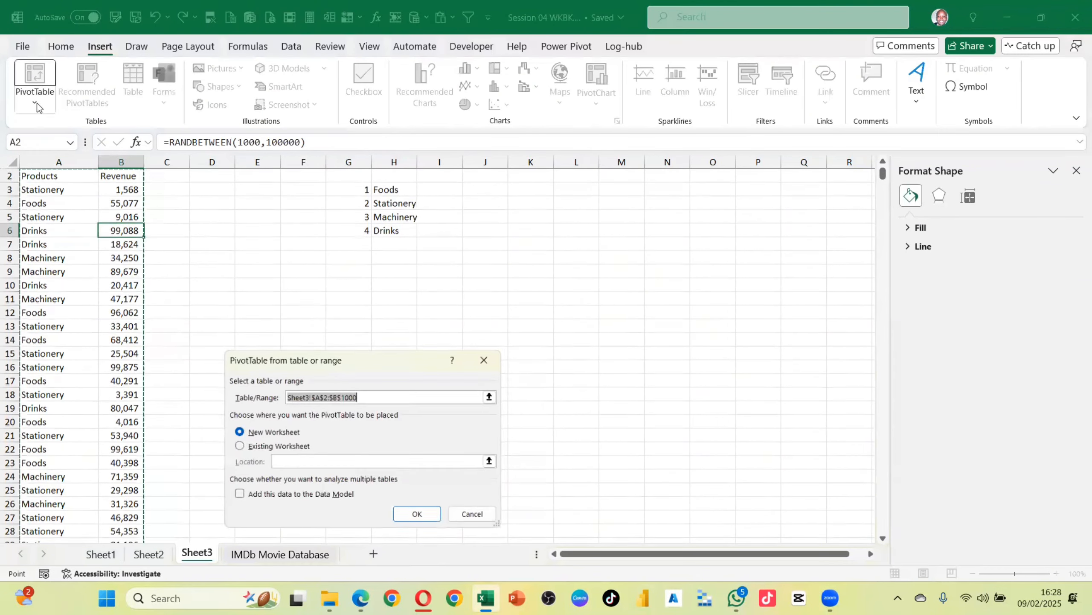
{"action": "left_click", "coordinate": [258, 445]}
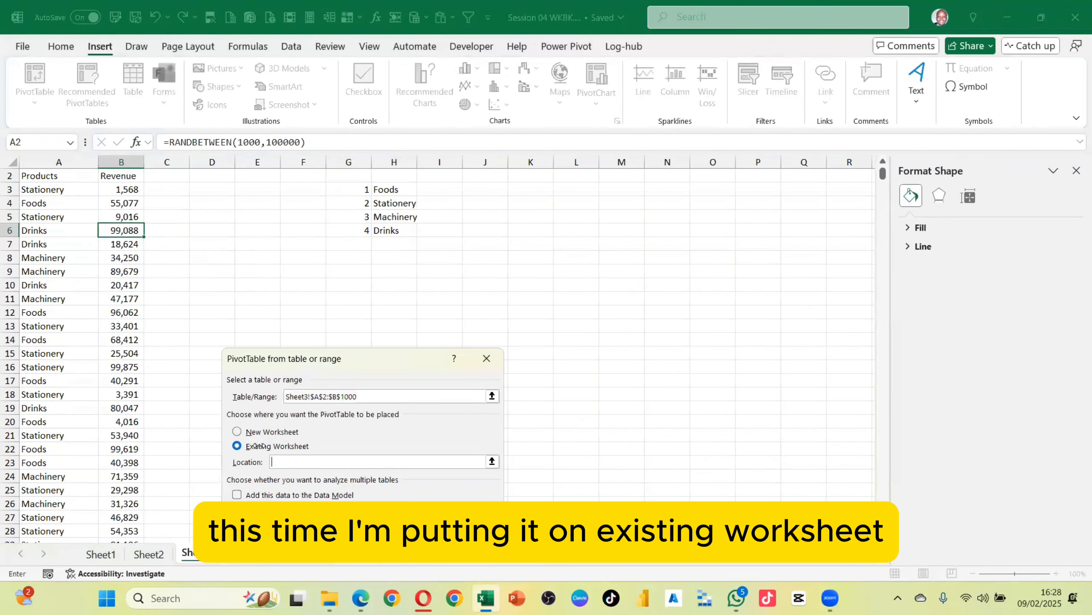
{"action": "left_click", "coordinate": [475, 190]}
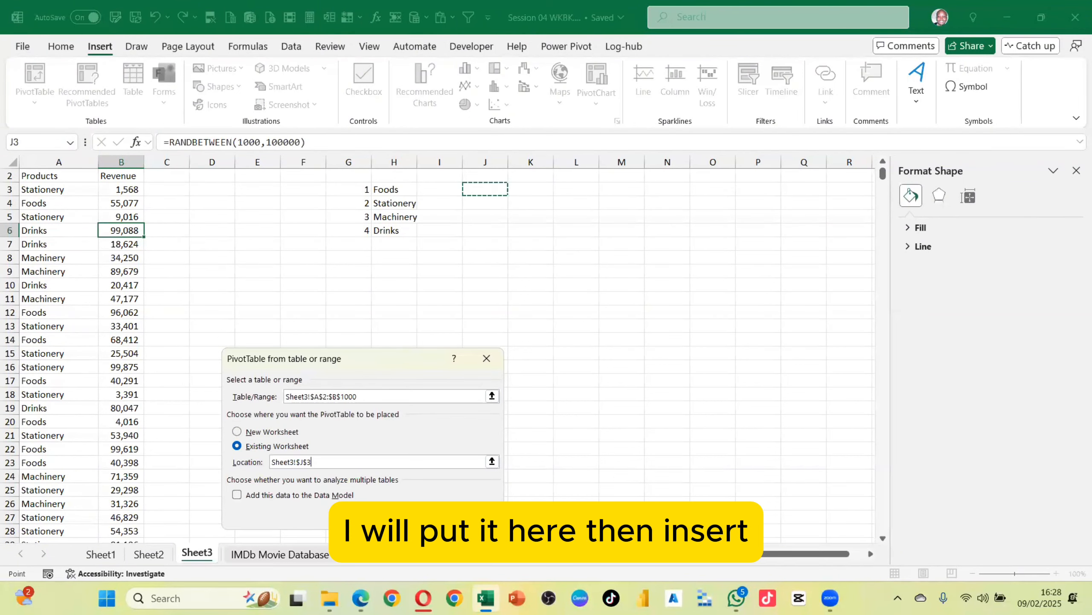
{"action": "key", "text": "Return"}
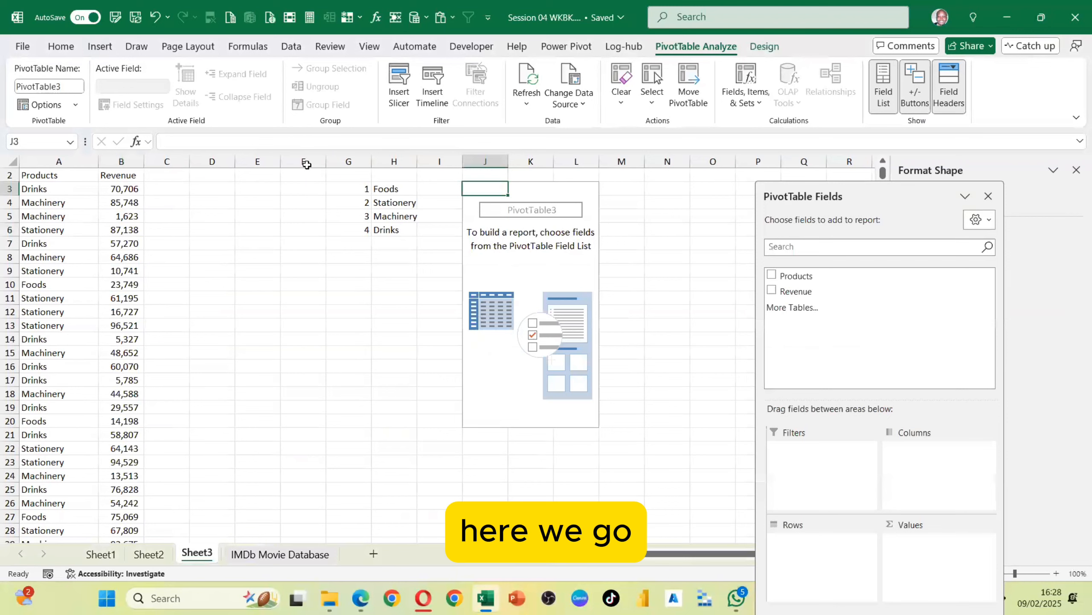
Delete the empty columns D to F to move the lookup table and PivotTable next to the data
{"action": "left_click_drag", "start_coordinate": [307, 165], "coordinate": [206, 172]}
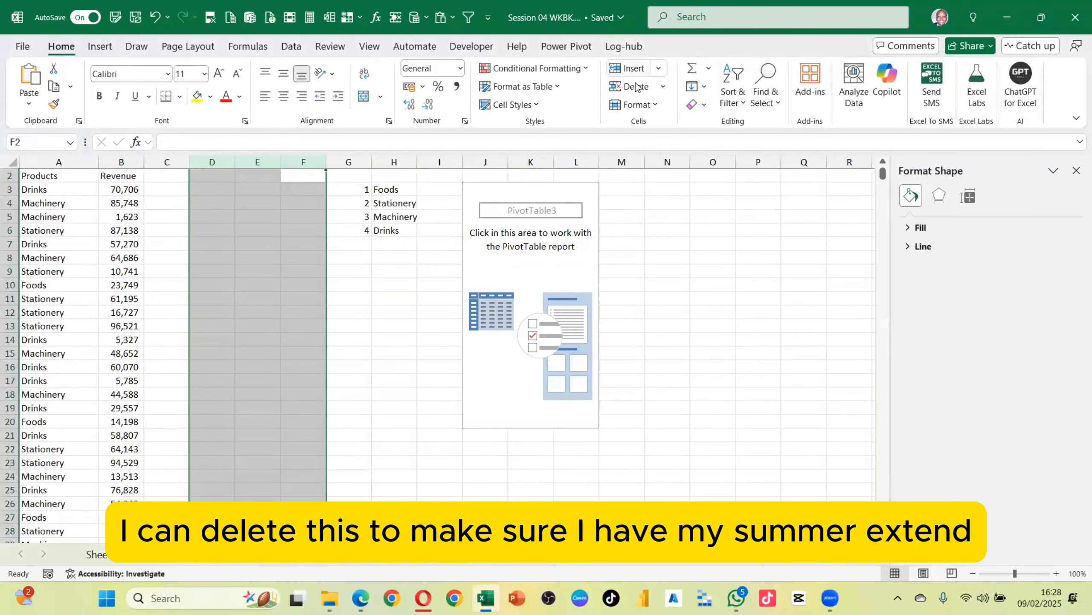
{"action": "left_click", "coordinate": [634, 87]}
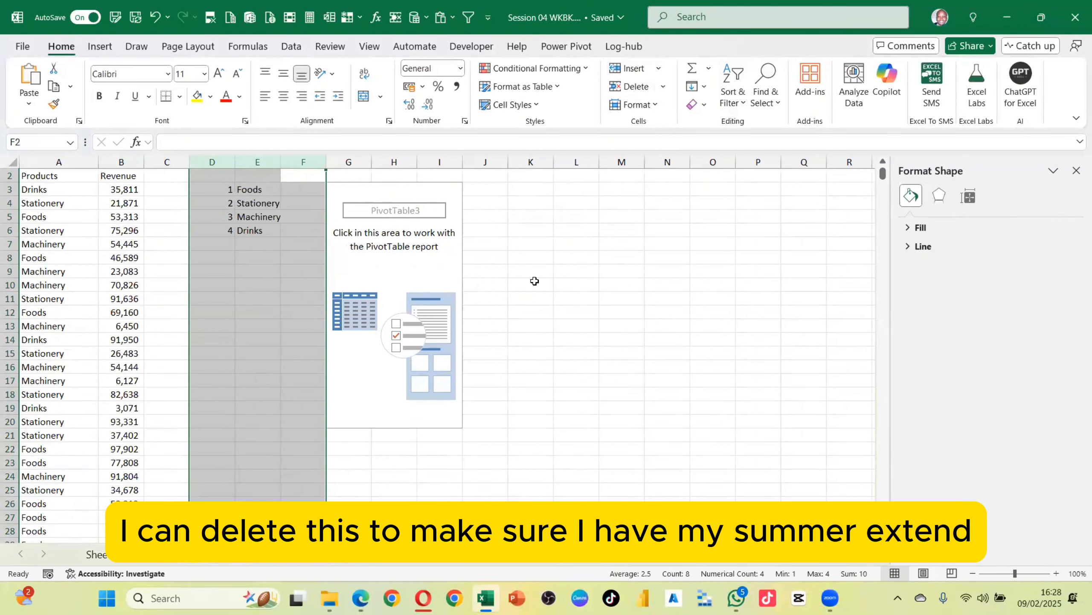
Add Revenue to the PivotTable rows and Products to its columns
{"action": "scroll", "coordinate": [75, 234], "scroll_direction": "up", "scroll_amount": 1}
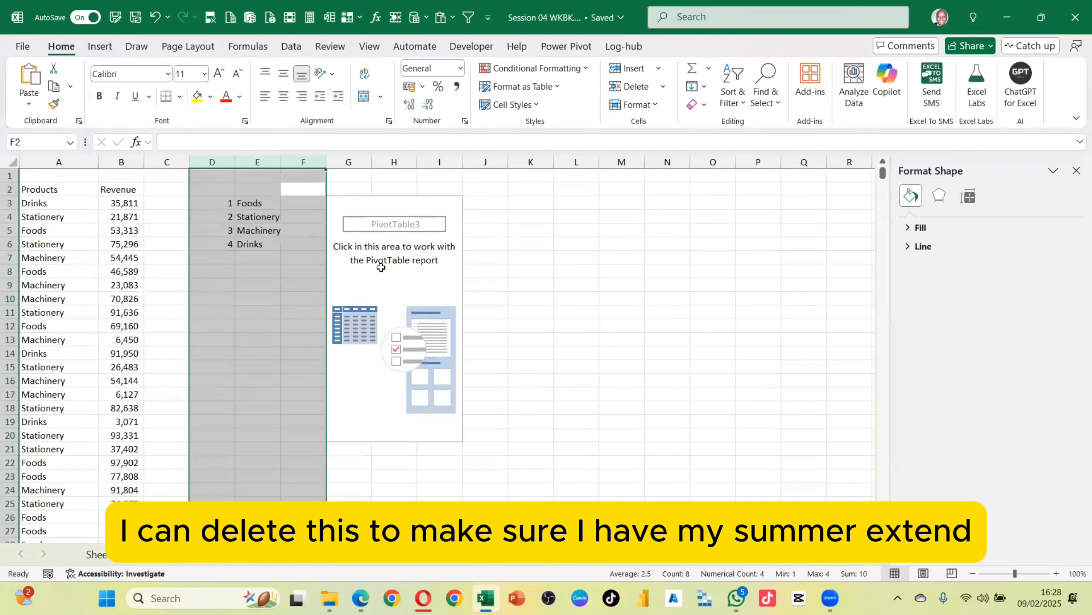
{"action": "left_click", "coordinate": [381, 266]}
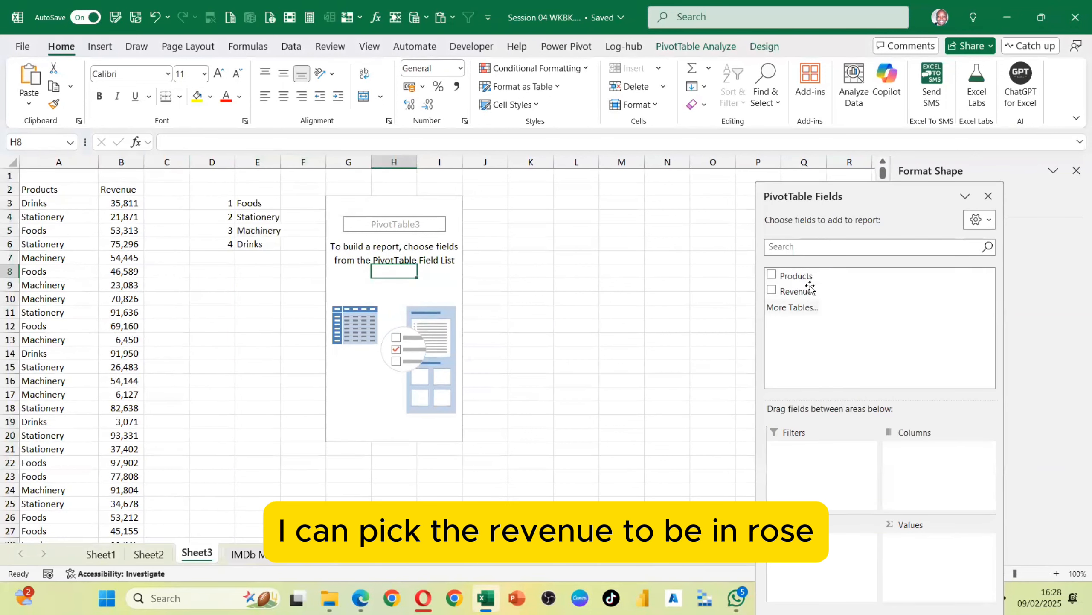
{"action": "left_click_drag", "start_coordinate": [794, 293], "coordinate": [830, 541]}
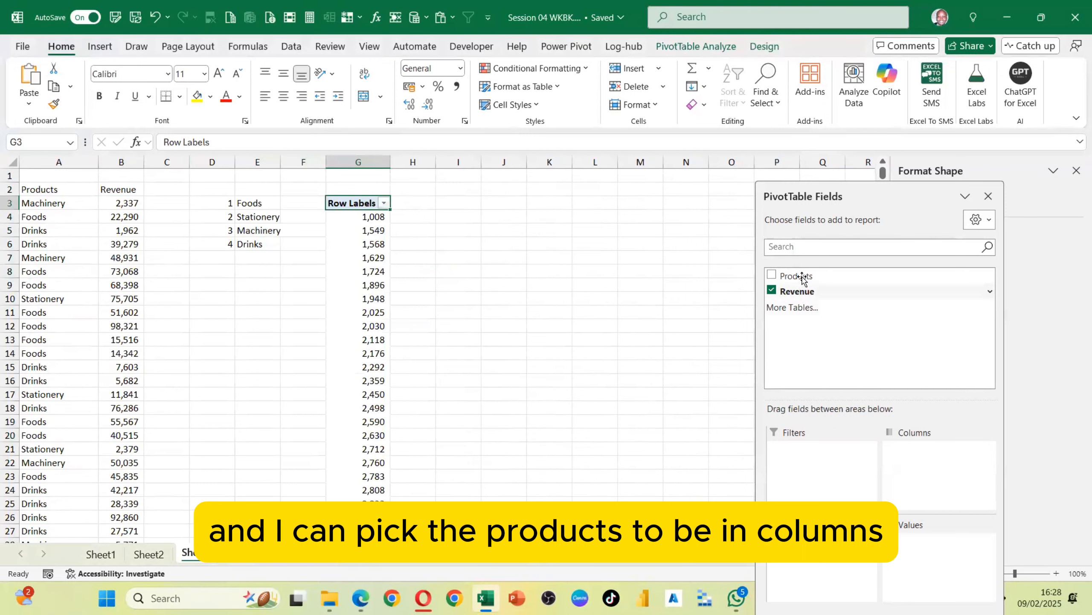
{"action": "left_click_drag", "start_coordinate": [796, 275], "coordinate": [932, 463]}
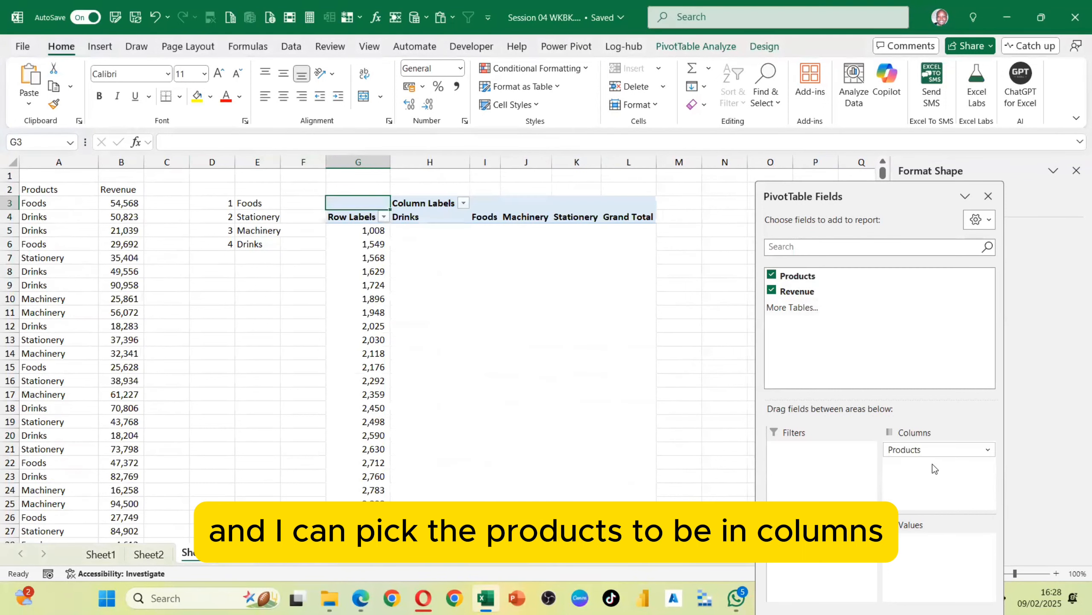
{"action": "scroll", "coordinate": [402, 283], "scroll_direction": "down", "scroll_amount": 8}
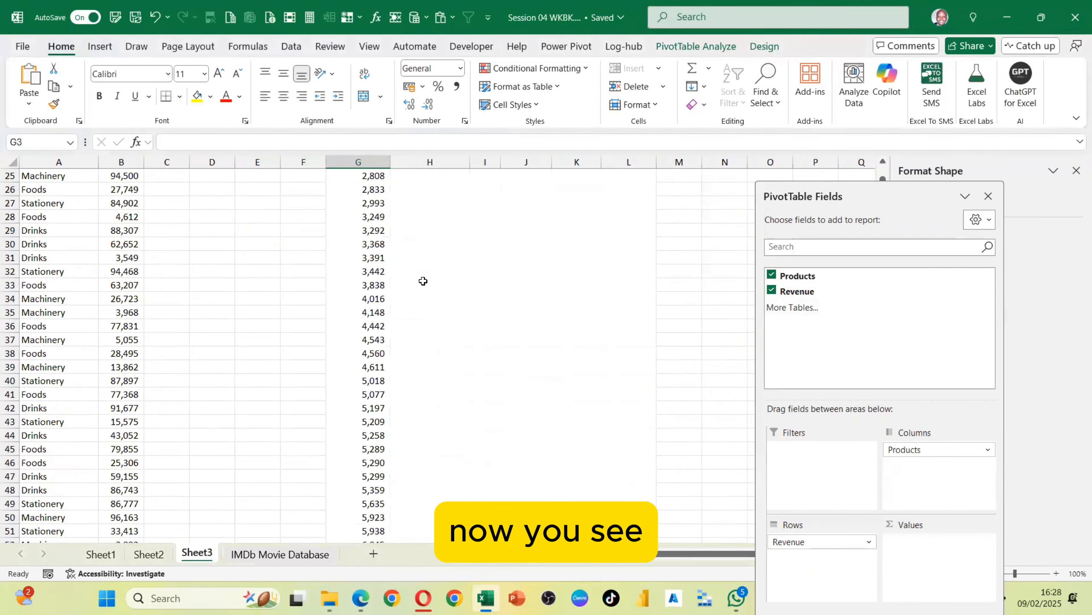
Add the Revenue field to the PivotTable's Values area
{"action": "scroll", "coordinate": [422, 281], "scroll_direction": "up", "scroll_amount": 1}
{"action": "left_click_drag", "start_coordinate": [809, 291], "coordinate": [953, 563]}
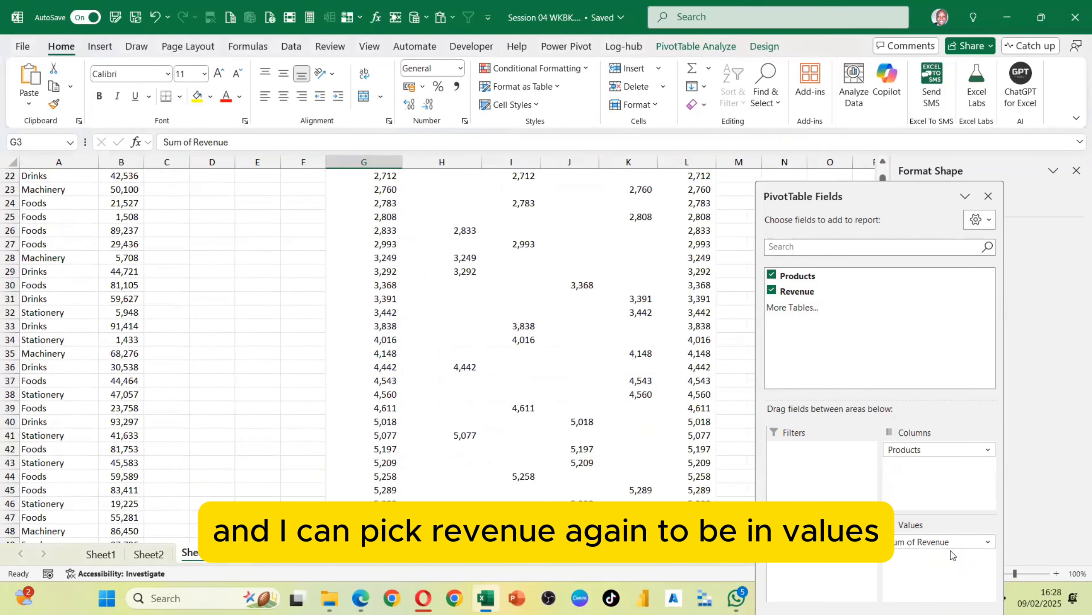
{"action": "scroll", "coordinate": [483, 253], "scroll_direction": "up", "scroll_amount": 7}
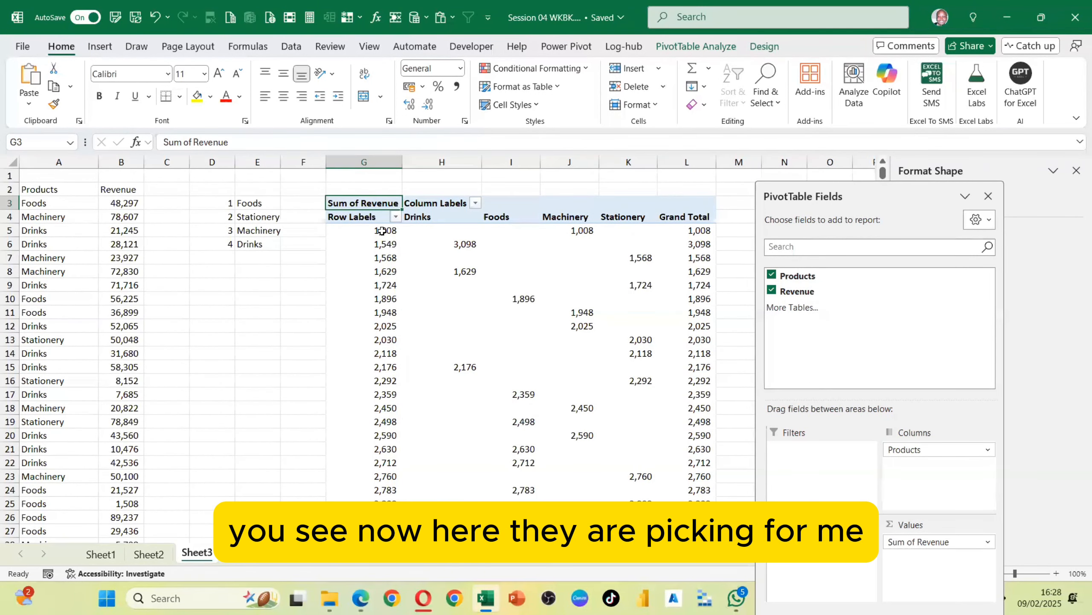
Change the Revenue value field to summarize by Count instead of Sum
{"action": "left_click", "coordinate": [382, 231]}
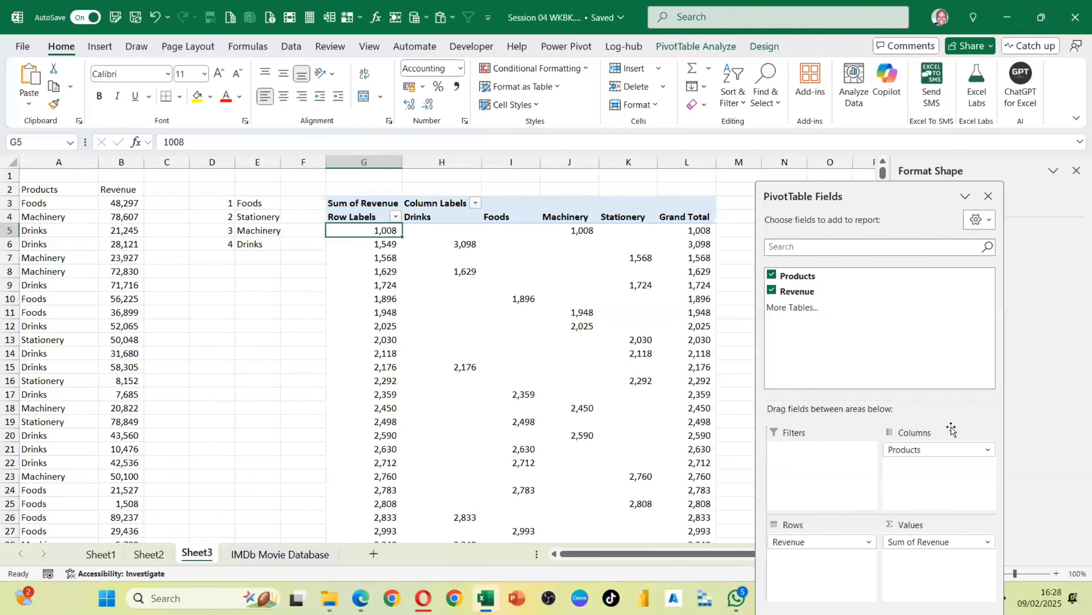
{"action": "left_click", "coordinate": [926, 545]}
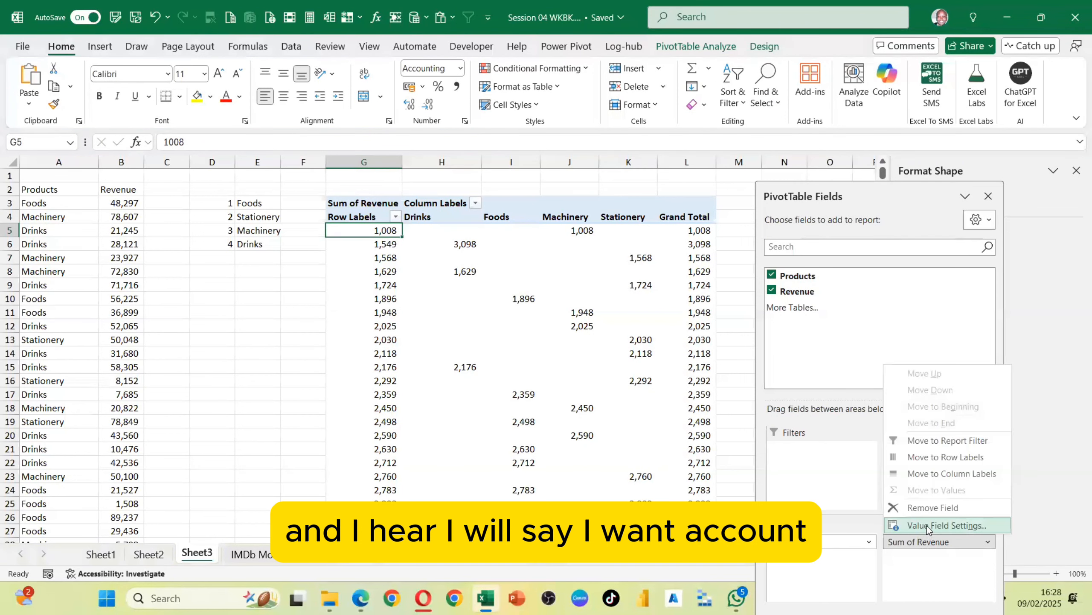
{"action": "left_click", "coordinate": [926, 526]}
{"action": "left_click", "coordinate": [155, 343]}
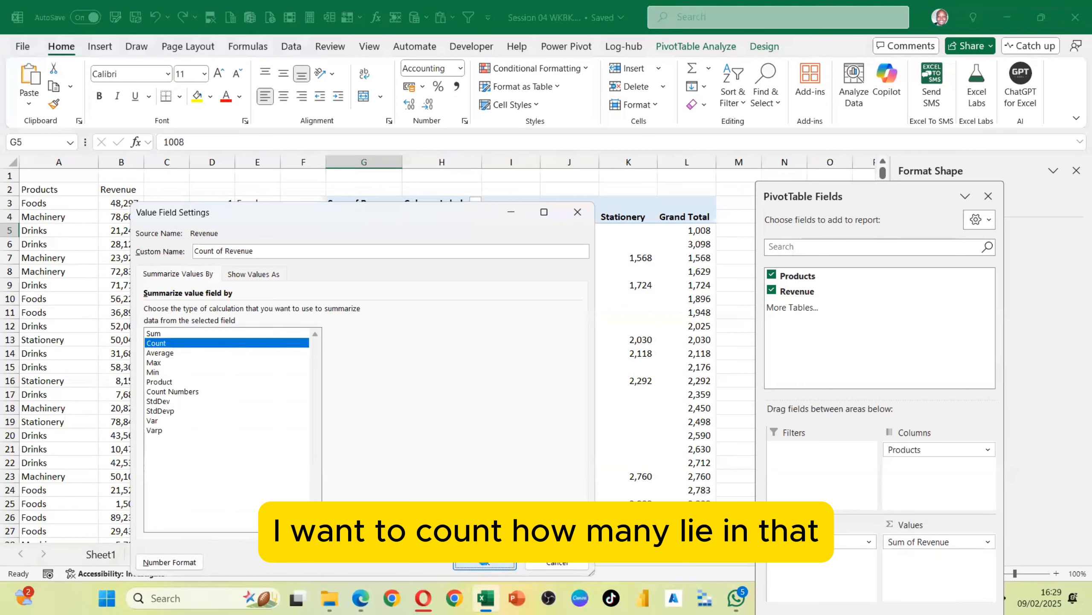
{"action": "left_click", "coordinate": [485, 565]}
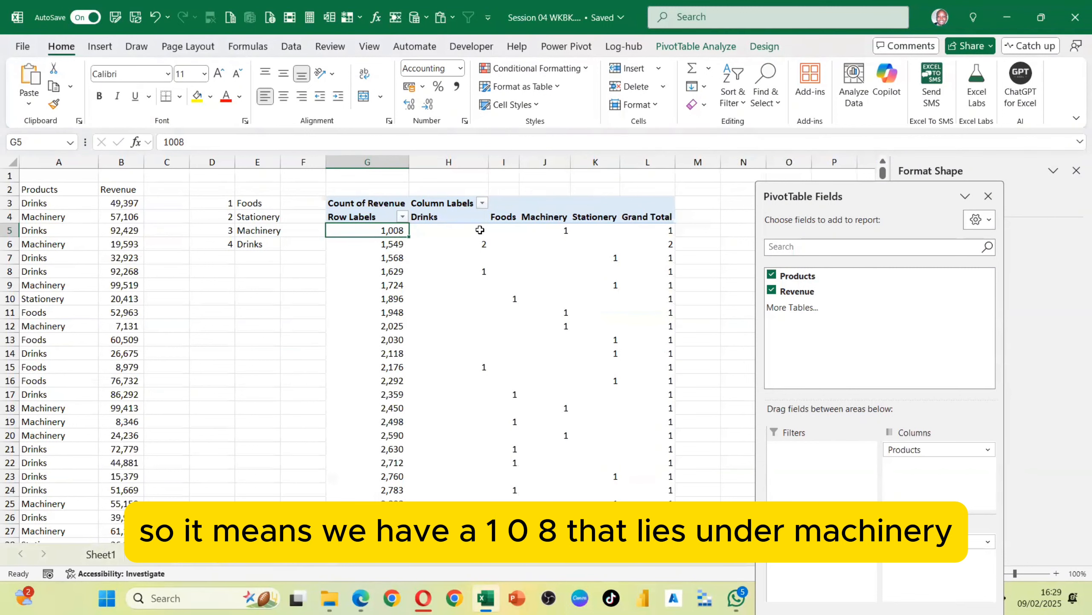
Select a Revenue row label and open the Grouping dialog for the Revenue field
{"action": "left_click", "coordinate": [385, 246]}
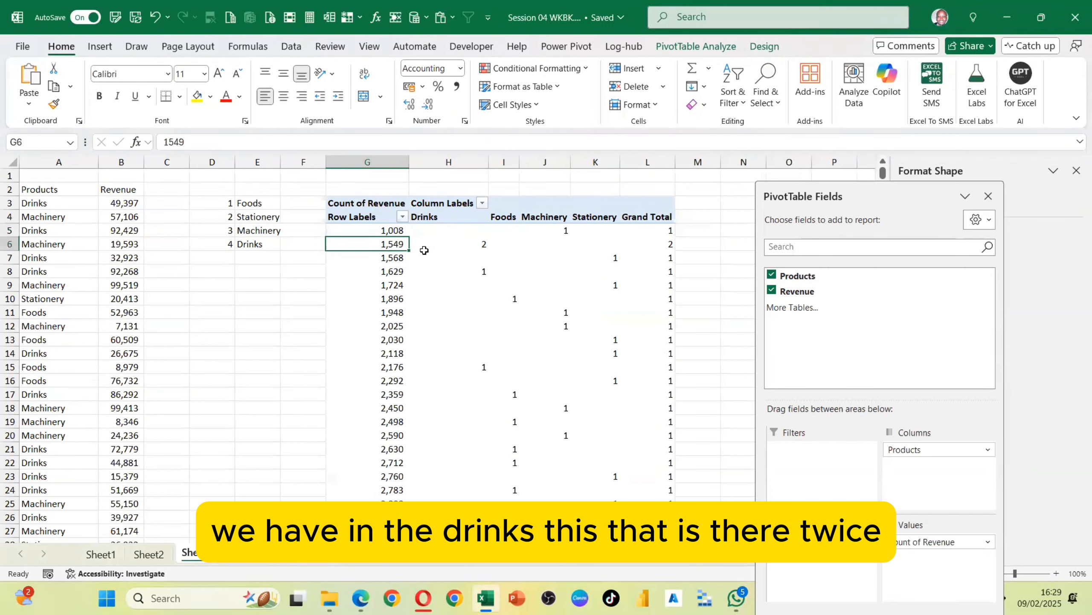
{"action": "left_click", "coordinate": [482, 245]}
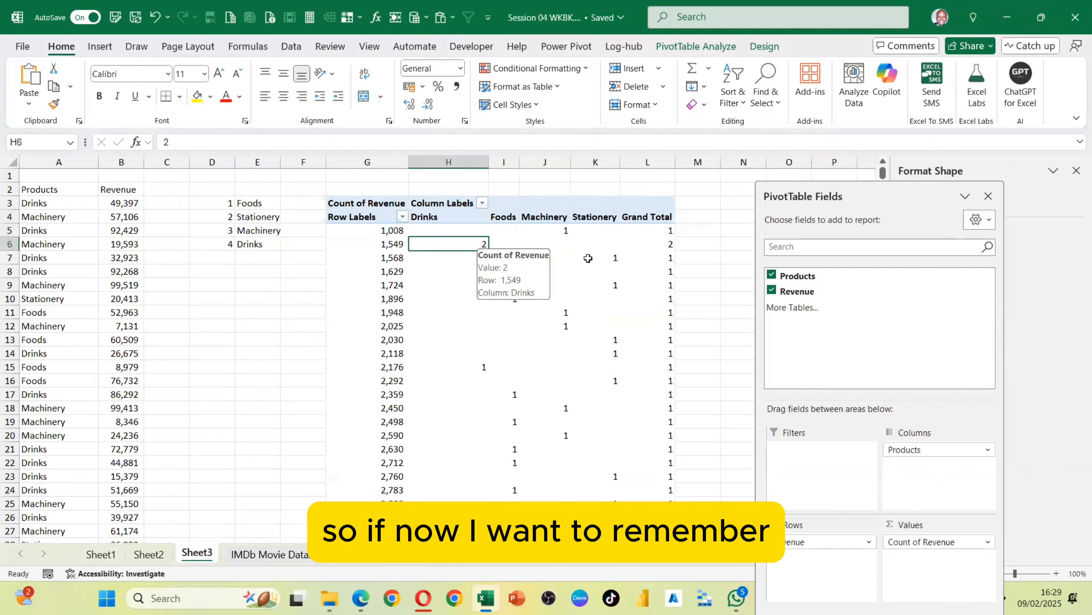
{"action": "left_click", "coordinate": [384, 244]}
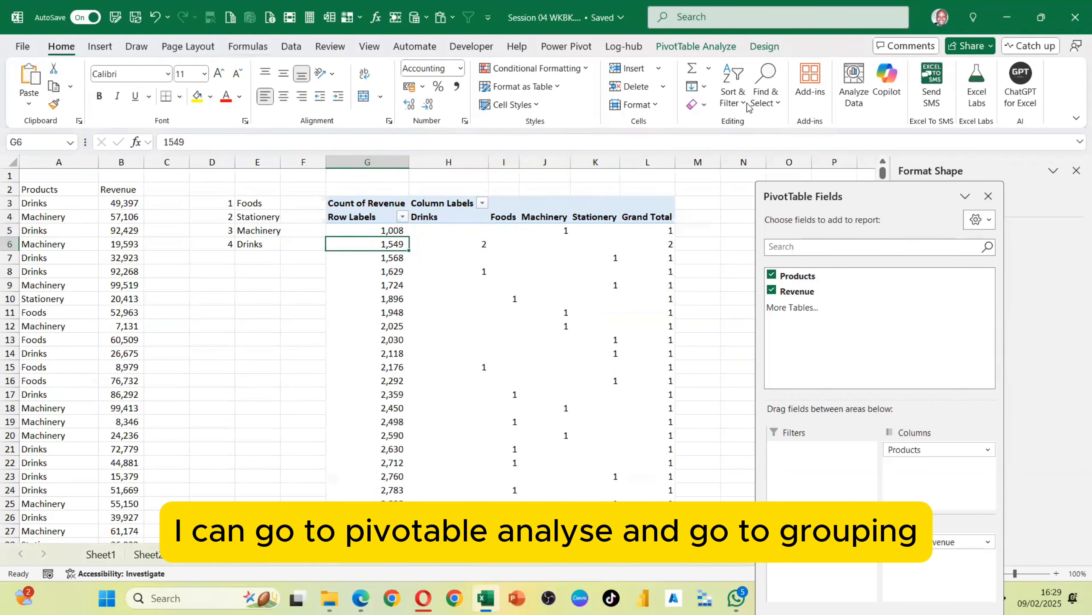
{"action": "left_click", "coordinate": [696, 46]}
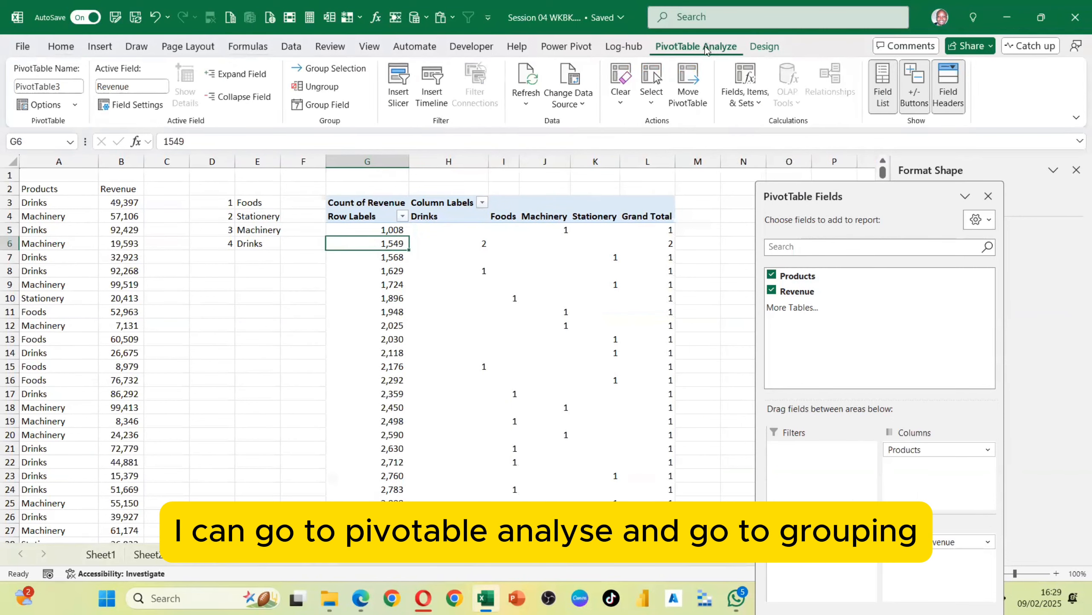
{"action": "left_click", "coordinate": [328, 105]}
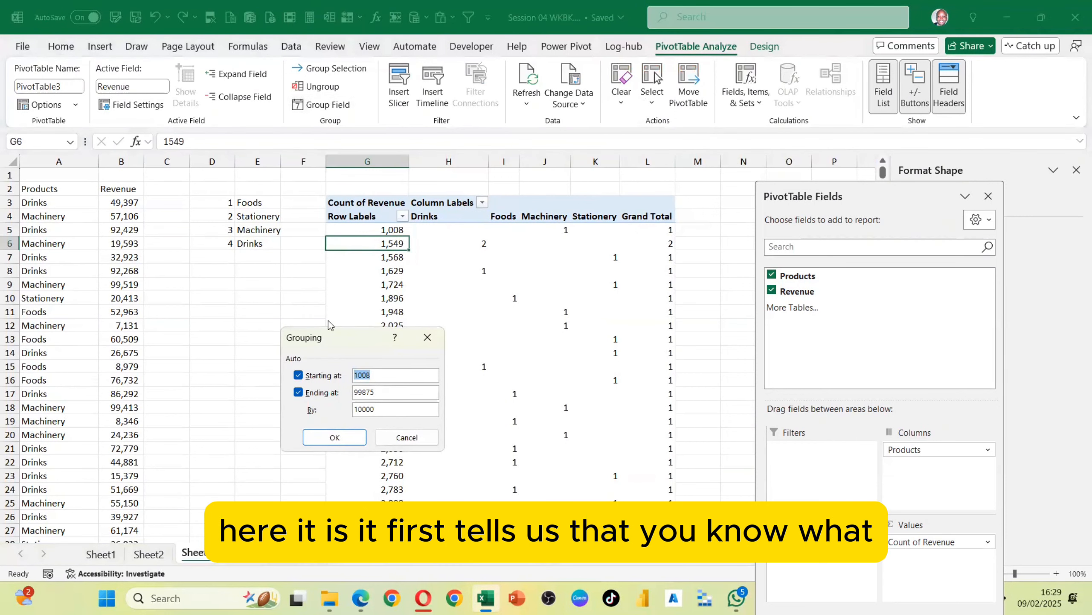
{"action": "left_click_drag", "start_coordinate": [342, 333], "coordinate": [255, 263]}
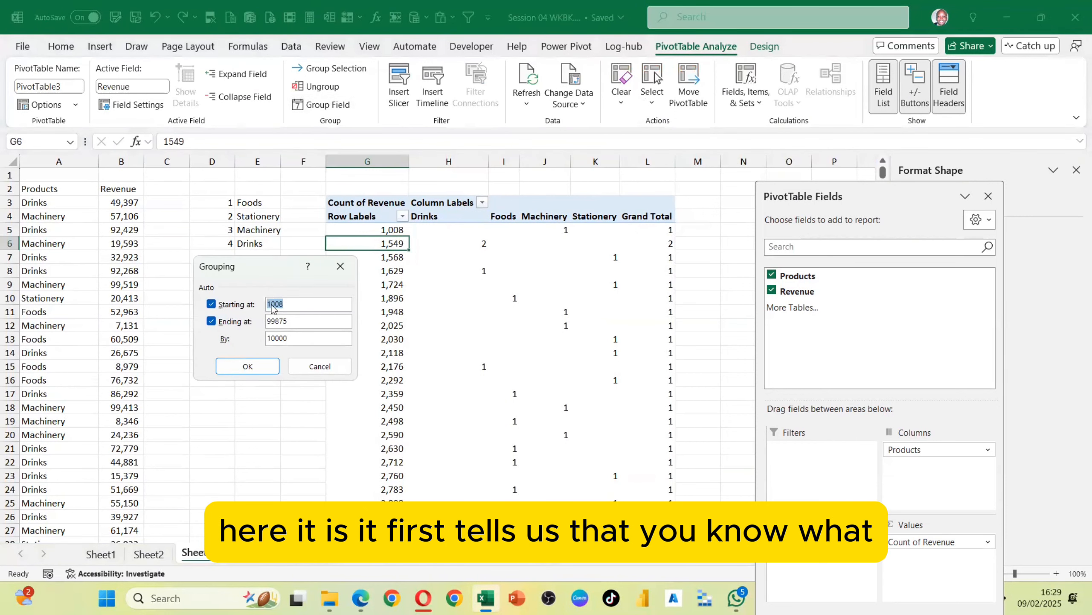
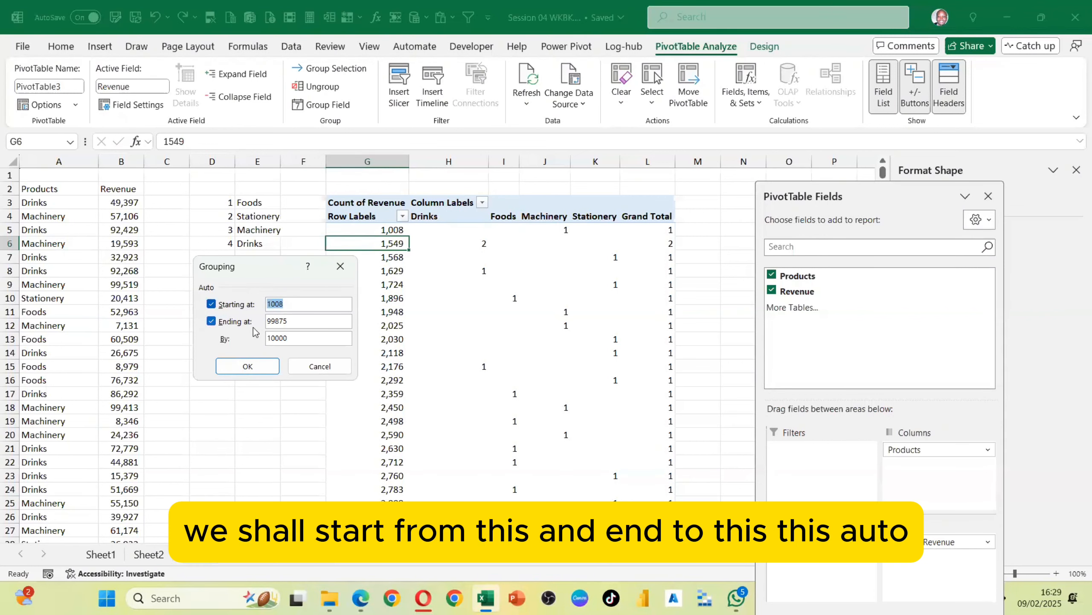
Group the Revenue row labels starting at 1000 and ending at 10000 in intervals of 1000
{"action": "left_click", "coordinate": [287, 304]}
{"action": "key", "text": "BackSpace"}
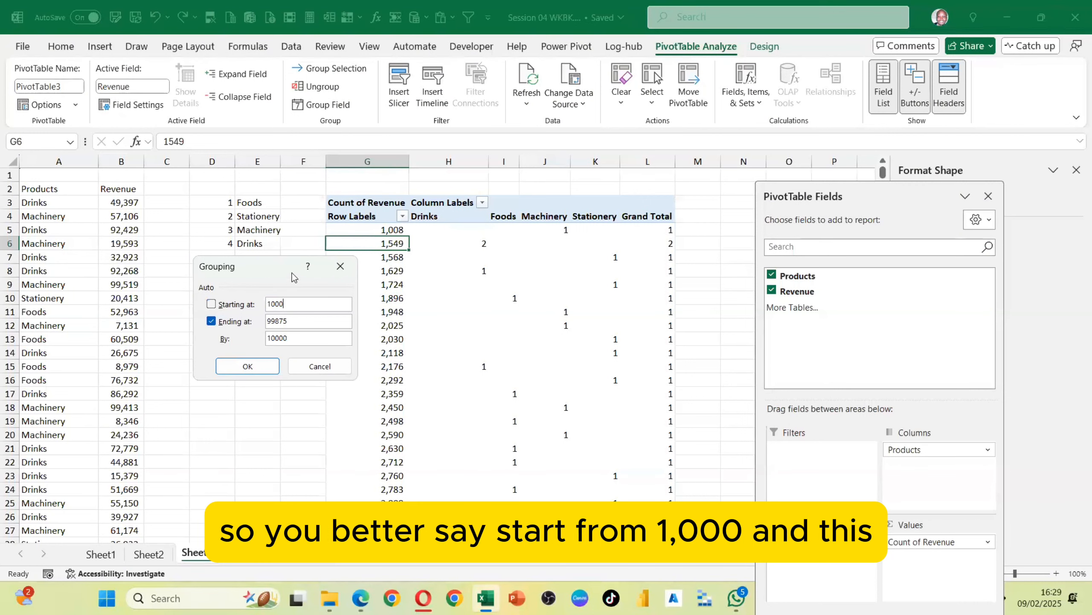
{"action": "double_click", "coordinate": [276, 318]}
{"action": "key", "text": "BackSpace"}
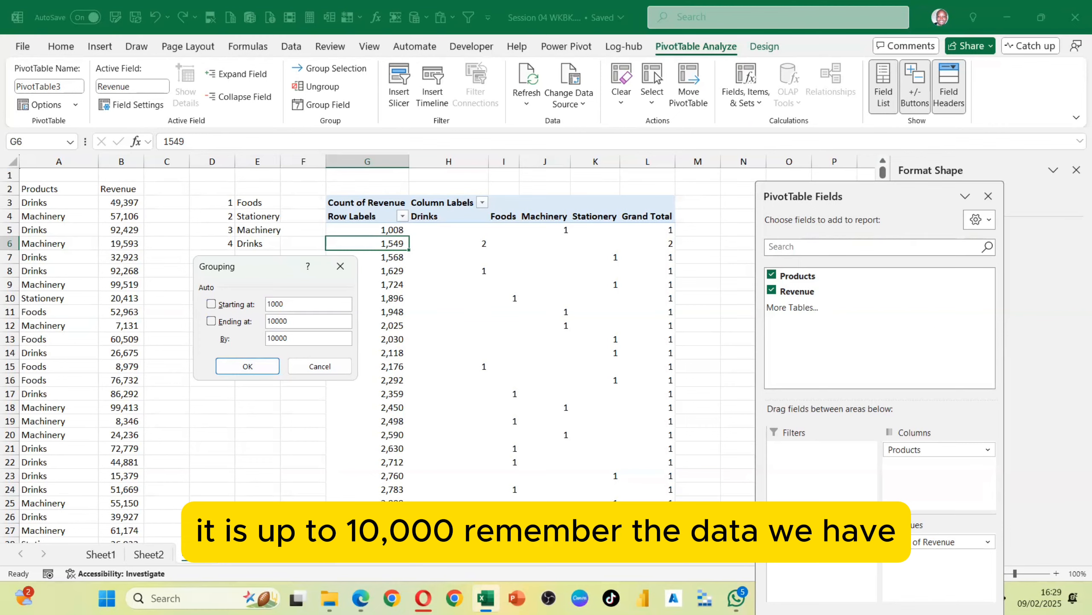
{"action": "left_click", "coordinate": [248, 367]}
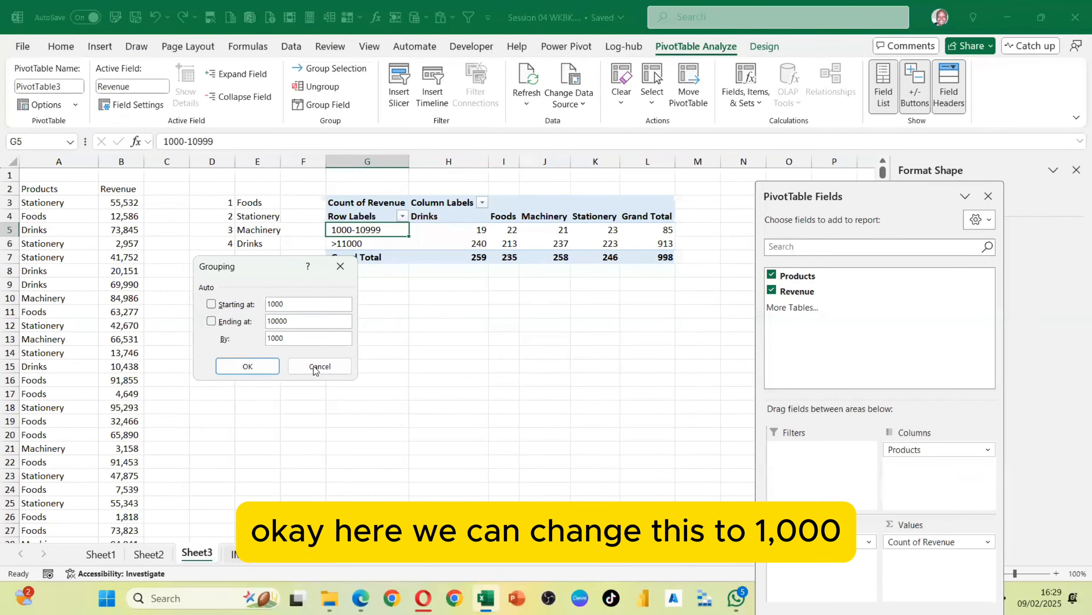
{"action": "left_click", "coordinate": [247, 366]}
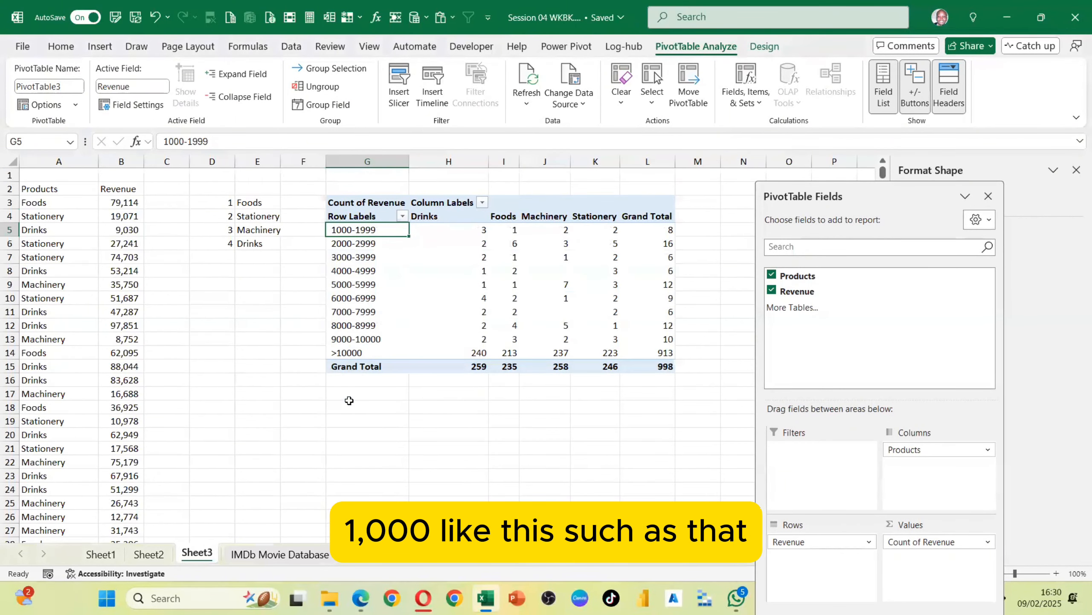
Examine the grouped revenue counts per product and the Grand Total row
{"action": "left_click", "coordinate": [550, 444]}
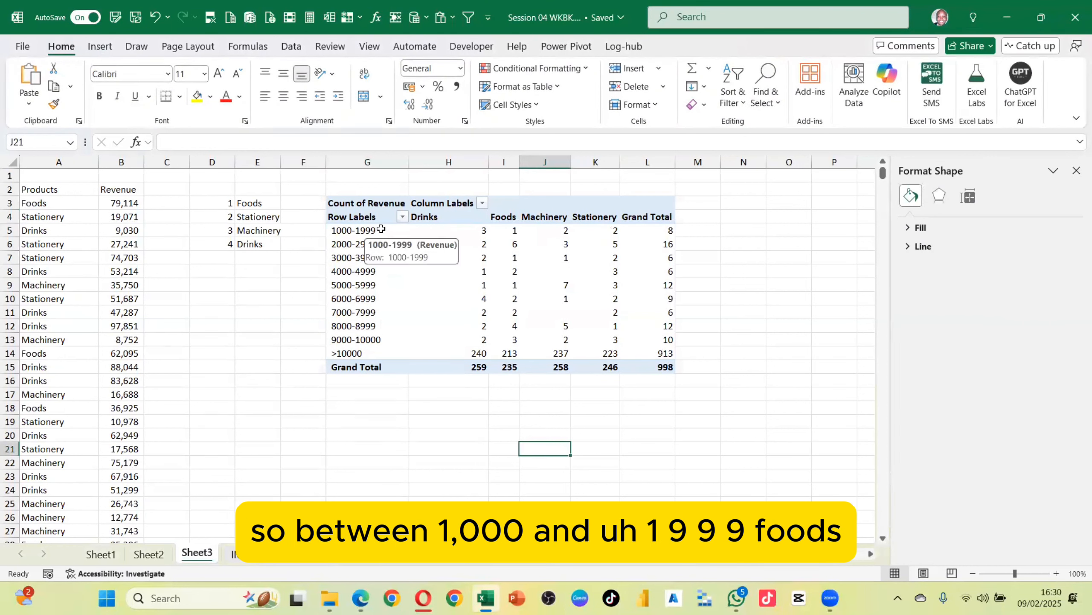
{"action": "left_click", "coordinate": [479, 233]}
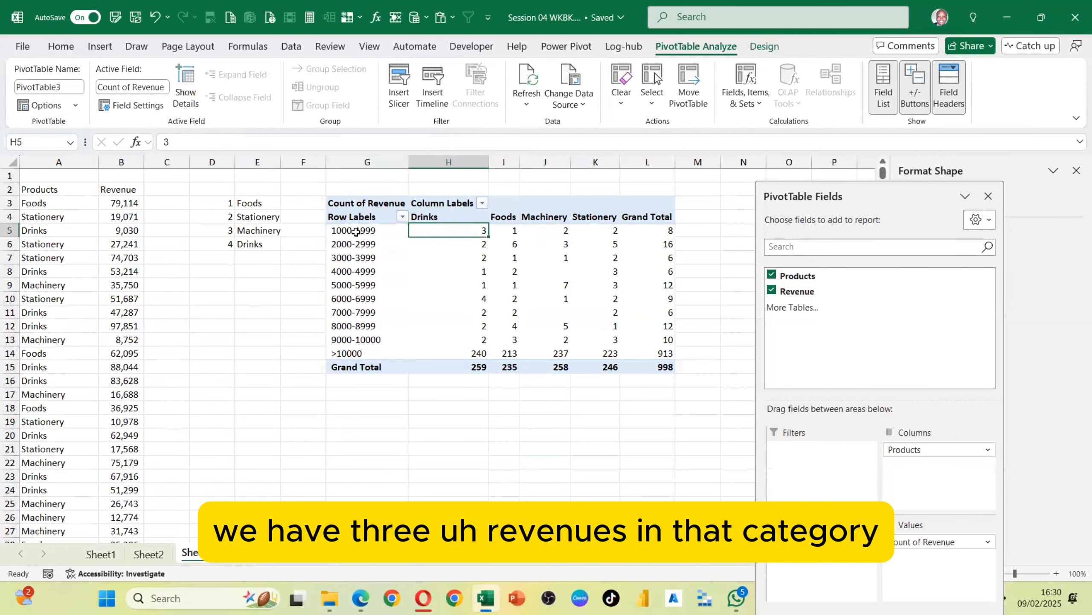
{"action": "left_click", "coordinate": [511, 230]}
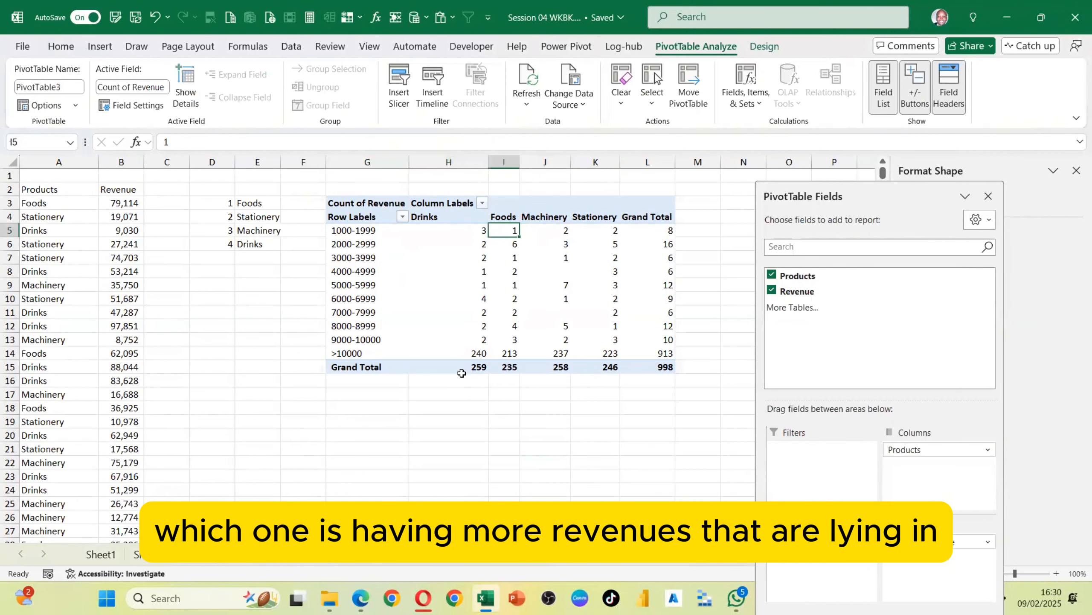
{"action": "left_click_drag", "start_coordinate": [477, 367], "coordinate": [637, 366]}
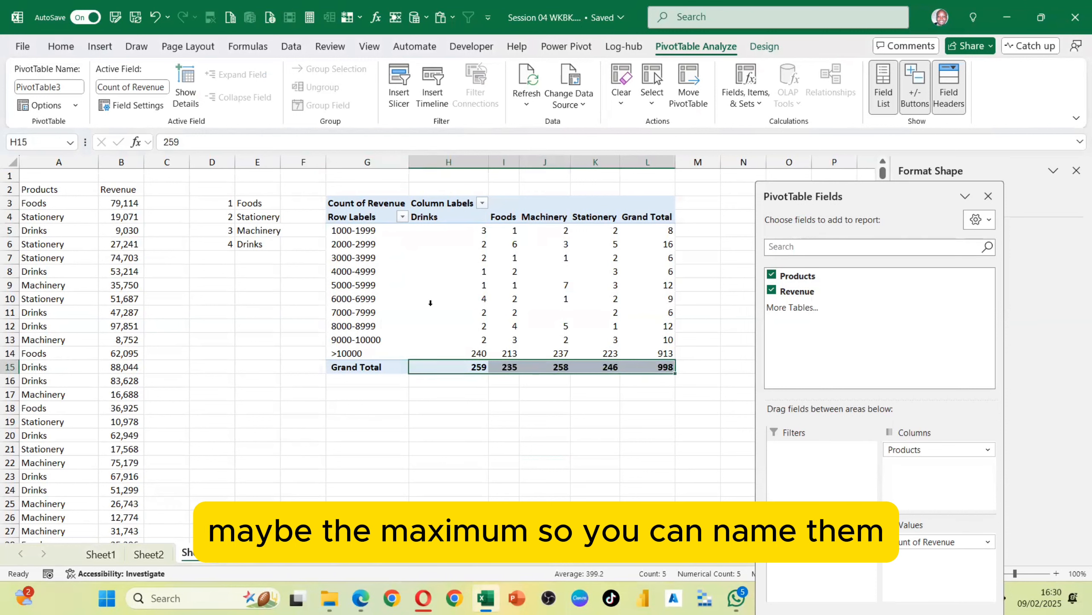
Regroup the Revenue field so the grouping ends at 100000, keeping intervals of 1000
{"action": "left_click", "coordinate": [362, 355]}
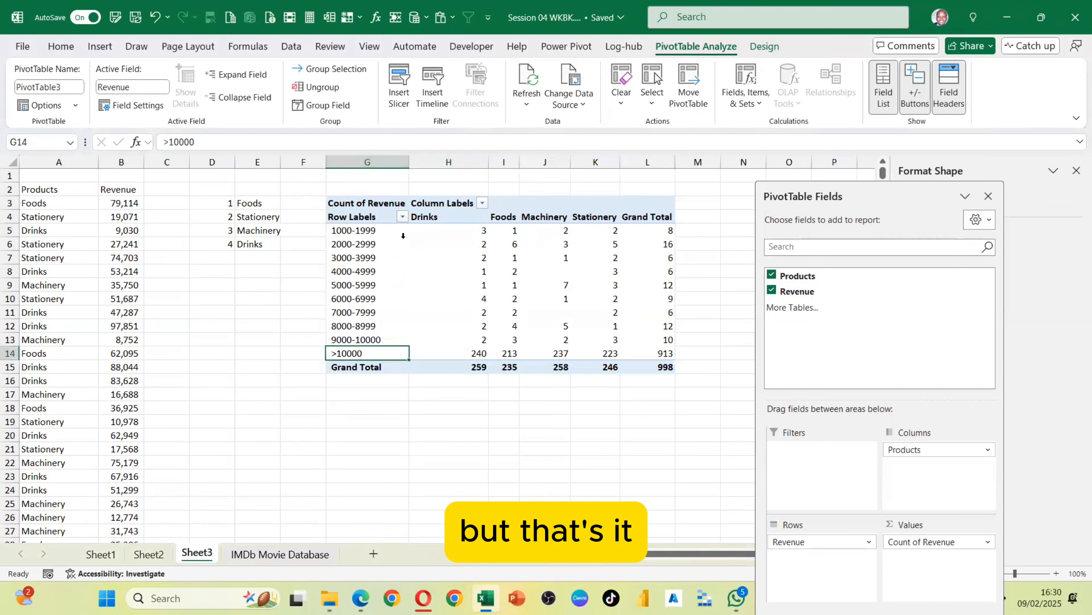
{"action": "left_click", "coordinate": [327, 105]}
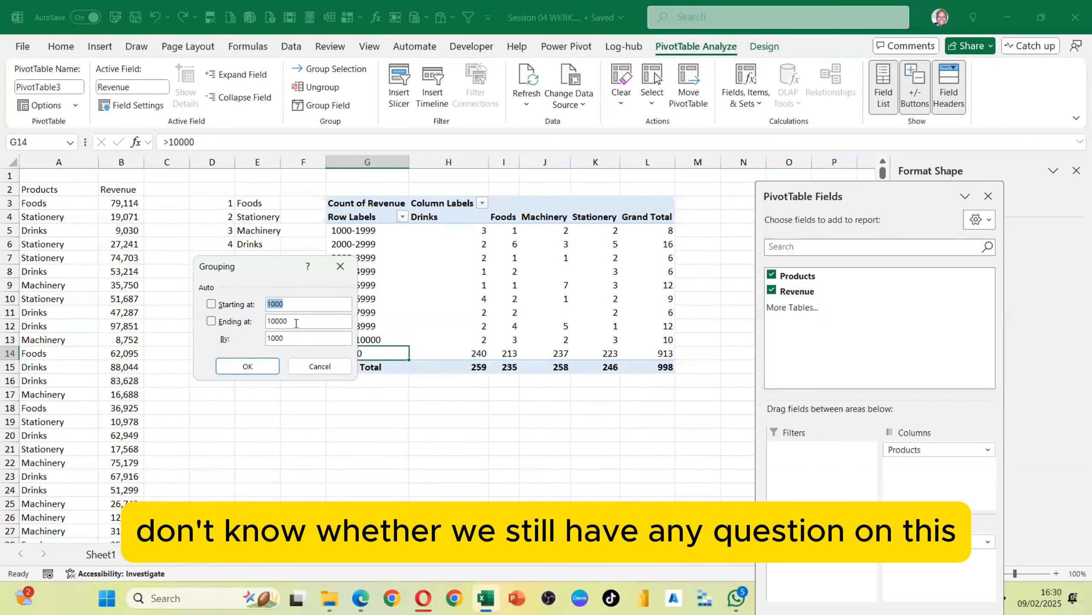
{"action": "left_click", "coordinate": [296, 322]}
{"action": "type", "text": "0"}
{"action": "left_click", "coordinate": [256, 366]}
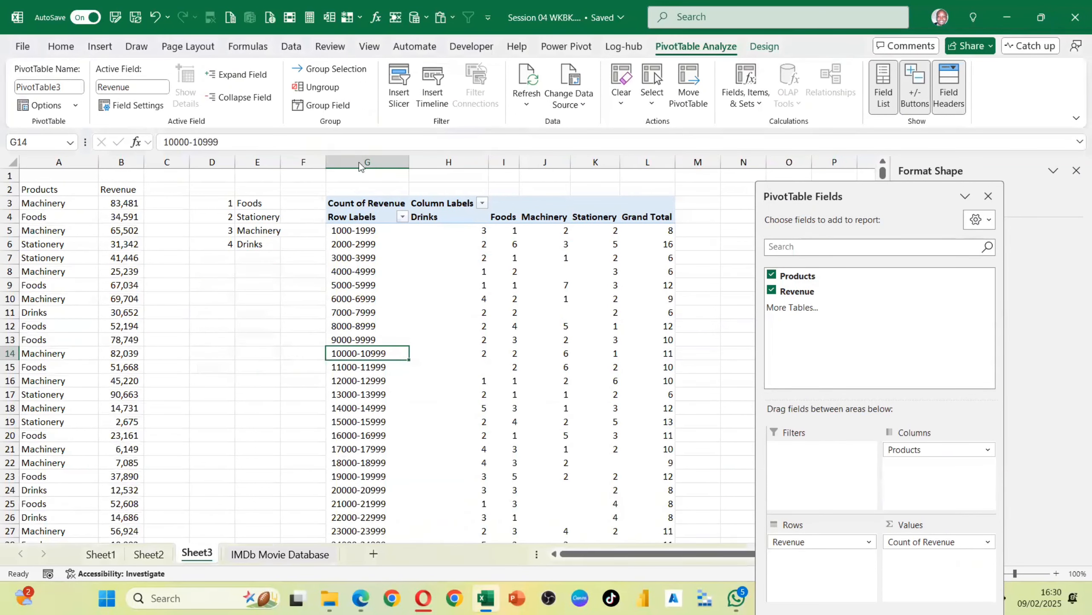
{"action": "left_click", "coordinate": [351, 105]}
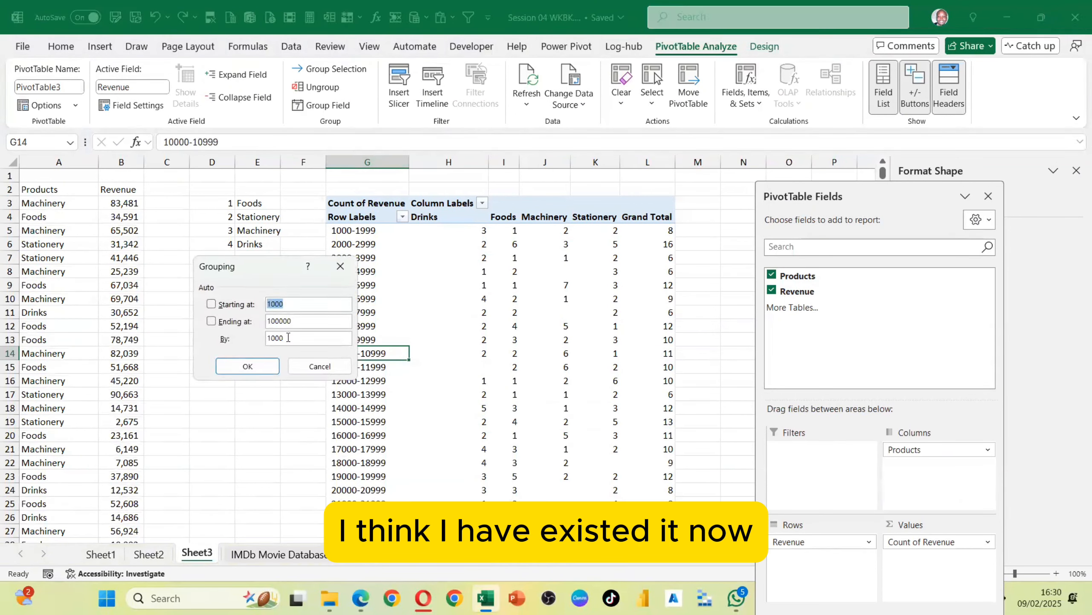
{"action": "left_click", "coordinate": [288, 338]}
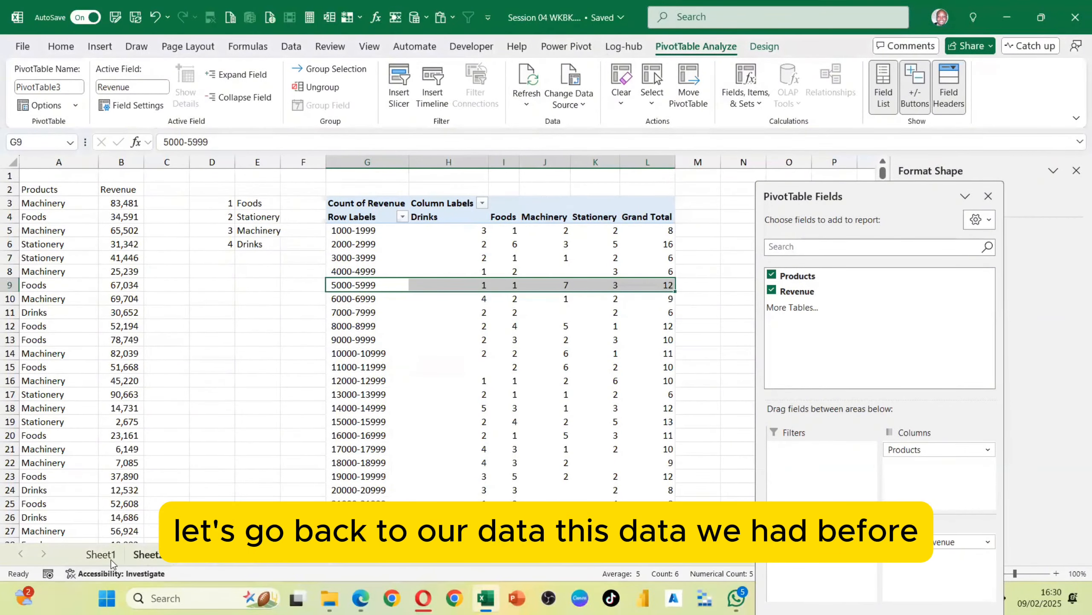
Switch to Sheet1 and insert Country and Language slicers for the movie PivotTable
{"action": "left_click", "coordinate": [102, 555]}
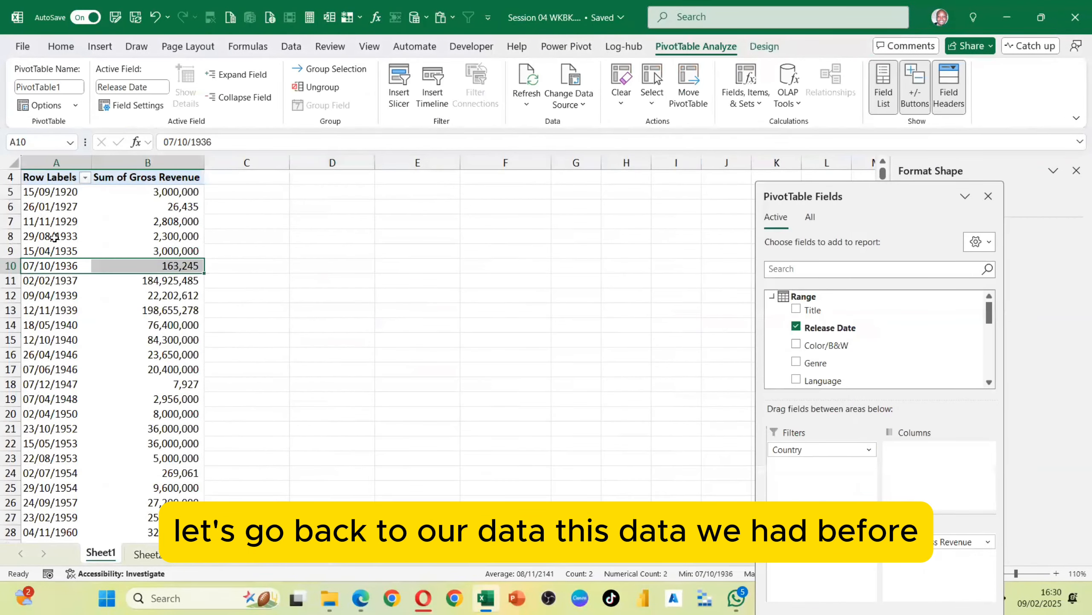
{"action": "left_click", "coordinate": [54, 238]}
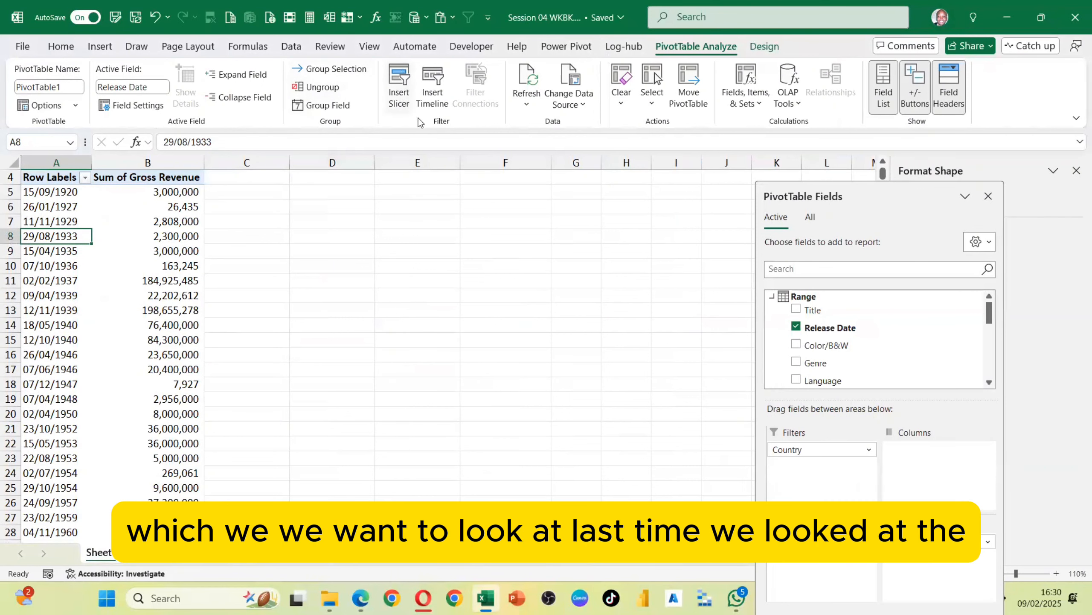
{"action": "left_click", "coordinate": [399, 86]}
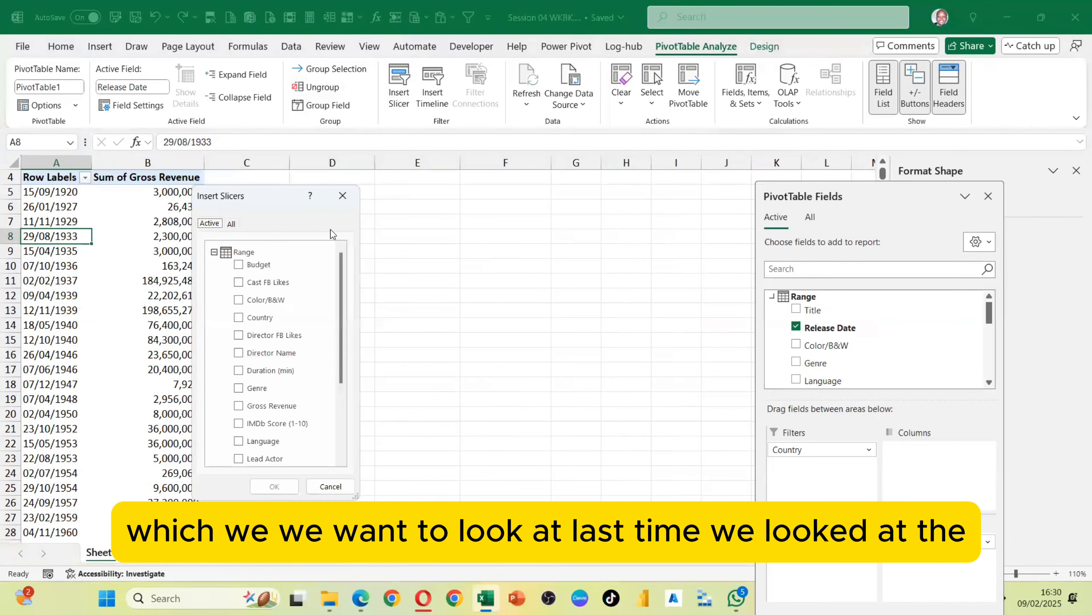
{"action": "left_click_drag", "start_coordinate": [289, 186], "coordinate": [500, 112]}
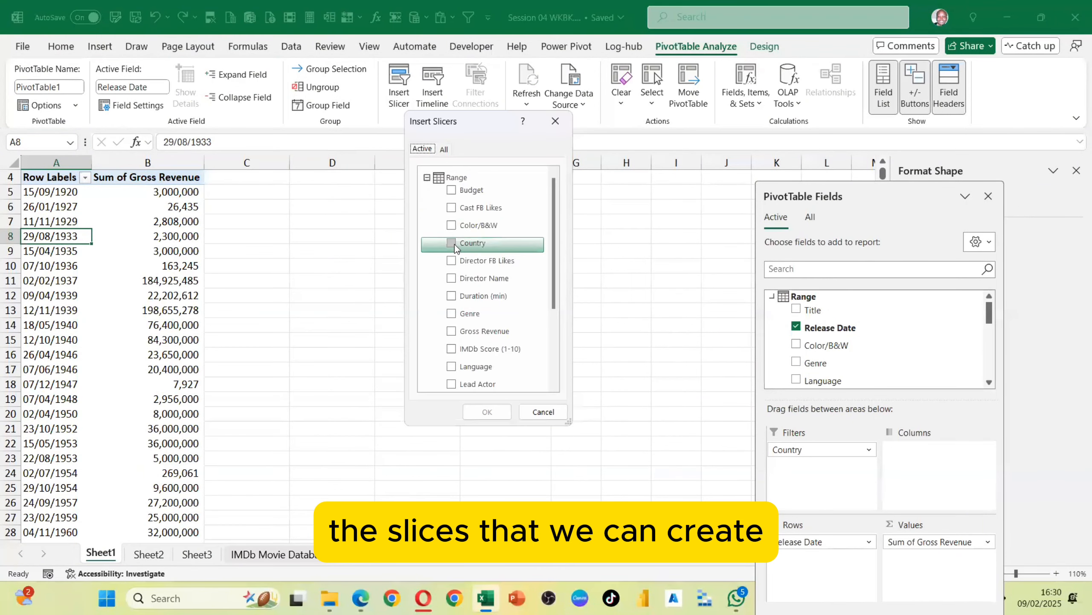
{"action": "left_click", "coordinate": [451, 243]}
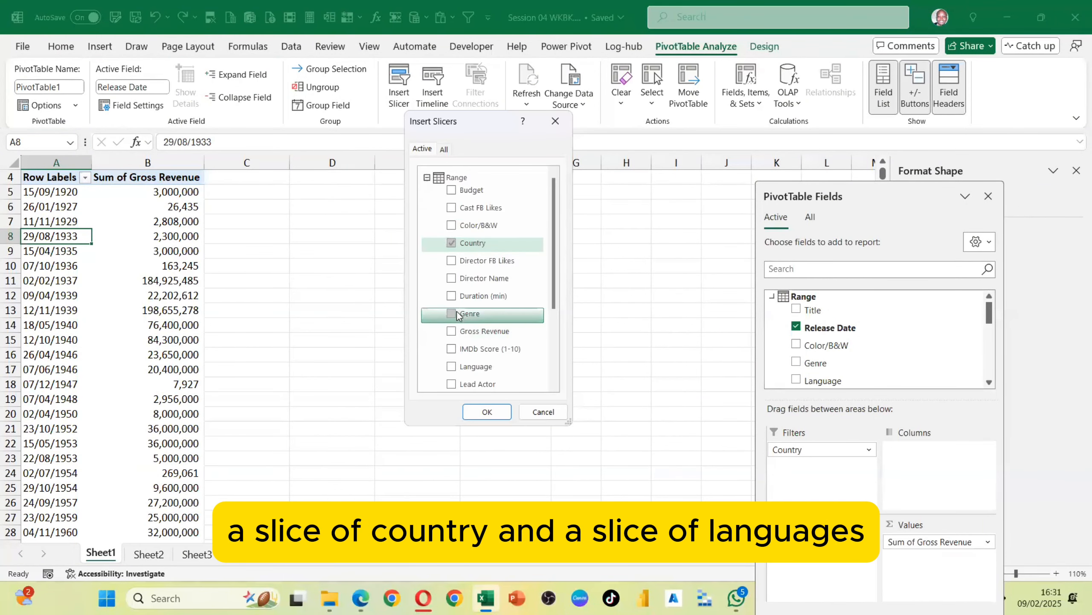
{"action": "scroll", "coordinate": [475, 366], "scroll_direction": "down", "scroll_amount": 1}
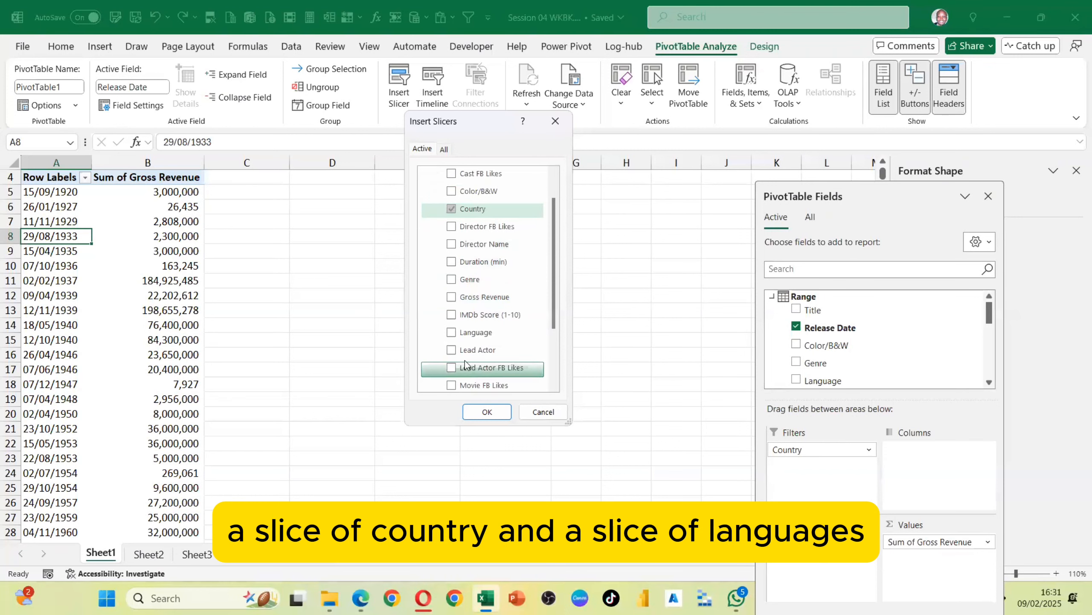
{"action": "left_click", "coordinate": [473, 332]}
{"action": "left_click", "coordinate": [487, 411]}
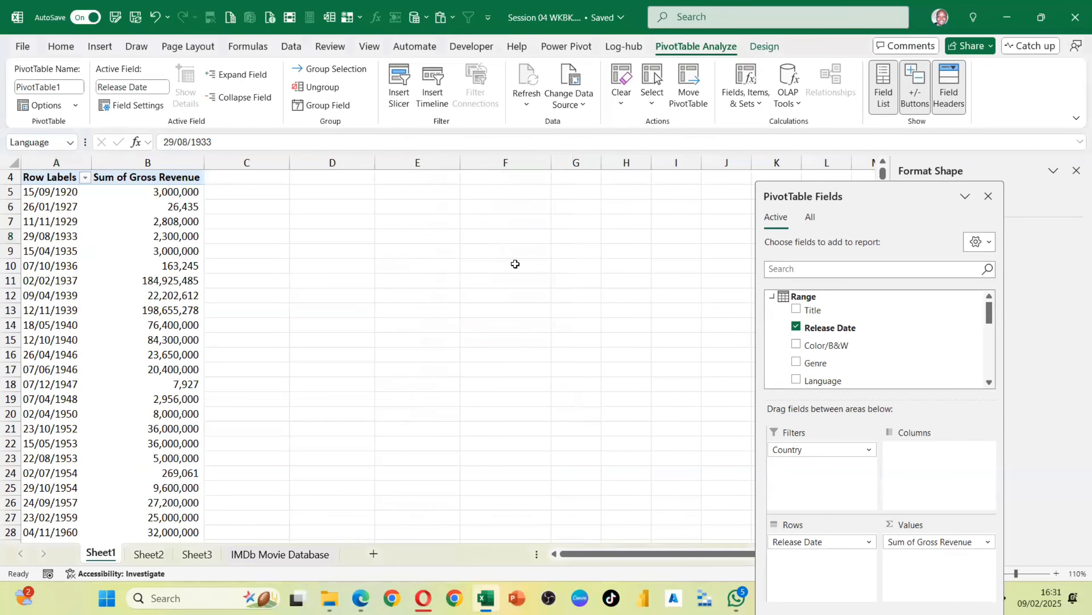
Rearrange the slicers, moving the Country slicer up and widening it
{"action": "left_click_drag", "start_coordinate": [448, 290], "coordinate": [604, 240]}
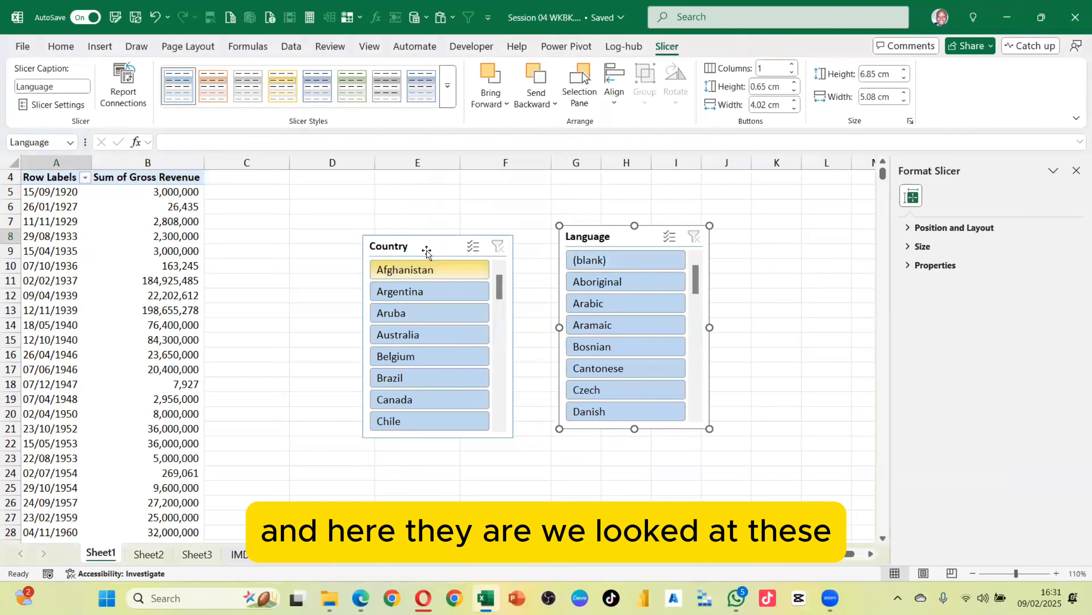
{"action": "left_click", "coordinate": [423, 249]}
{"action": "left_click_drag", "start_coordinate": [424, 249], "coordinate": [327, 199]}
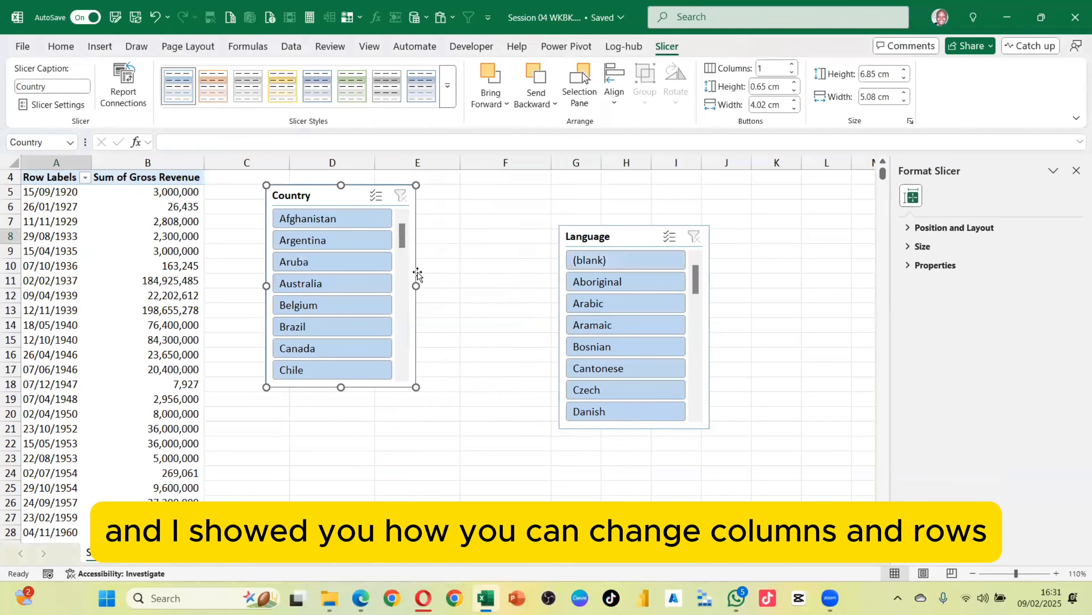
{"action": "left_click_drag", "start_coordinate": [417, 287], "coordinate": [501, 285]}
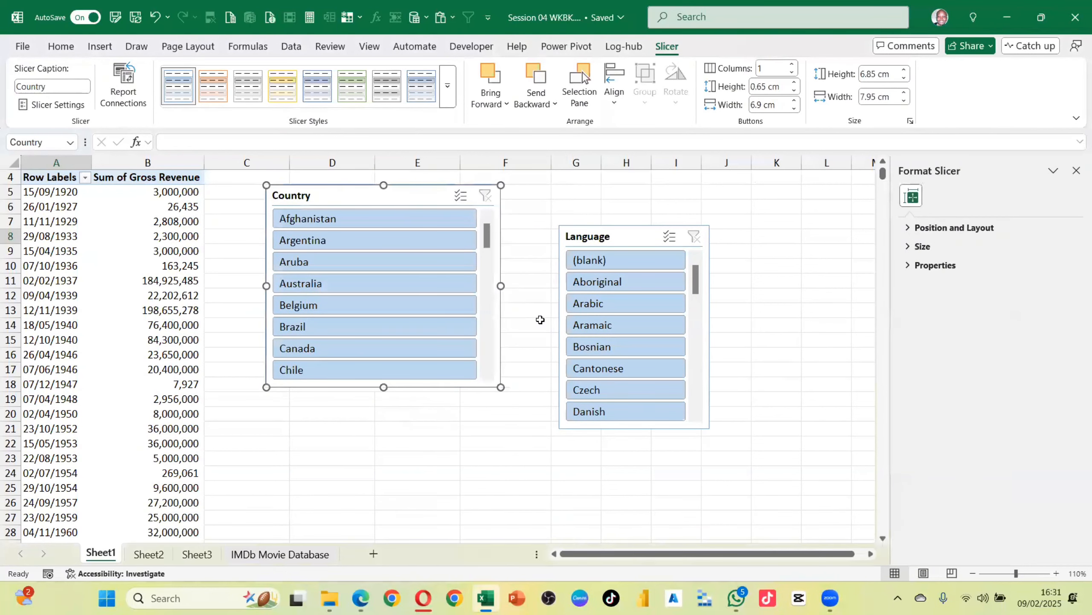
Delete the Country and Language slicers
{"action": "key", "text": "Delete"}
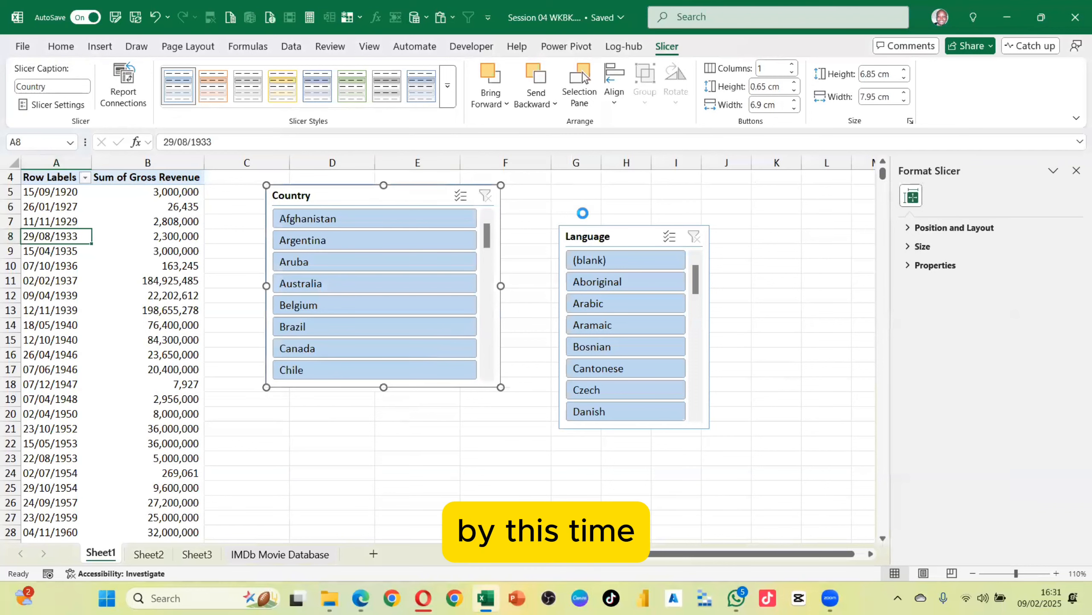
{"action": "left_click", "coordinate": [607, 236]}
{"action": "key", "text": "Delete"}
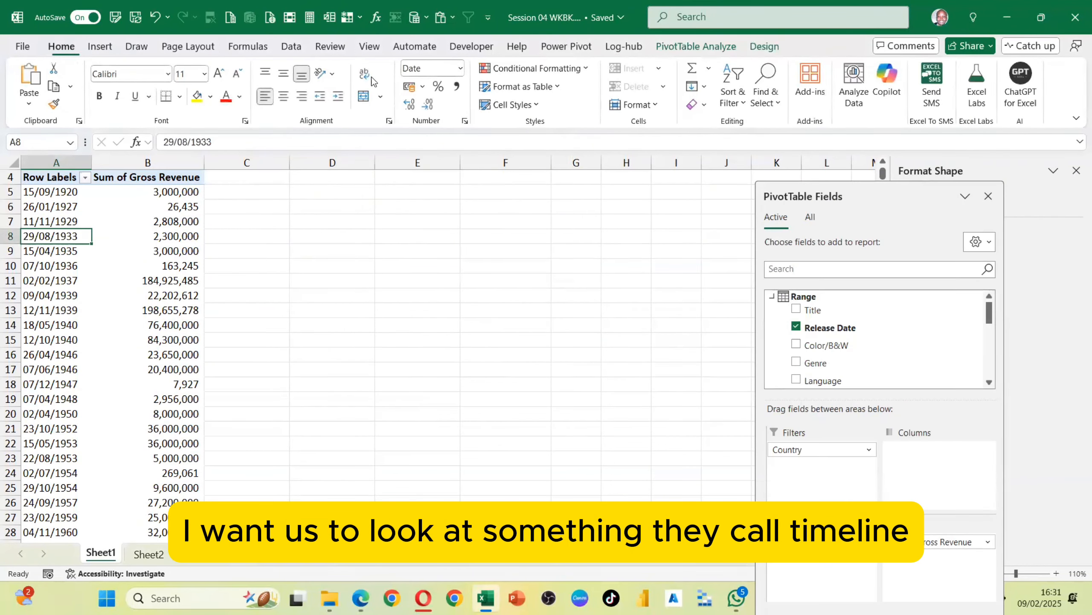
Insert a Release Date timeline for the PivotTable, move it above the table and widen it
{"action": "left_click", "coordinate": [38, 273]}
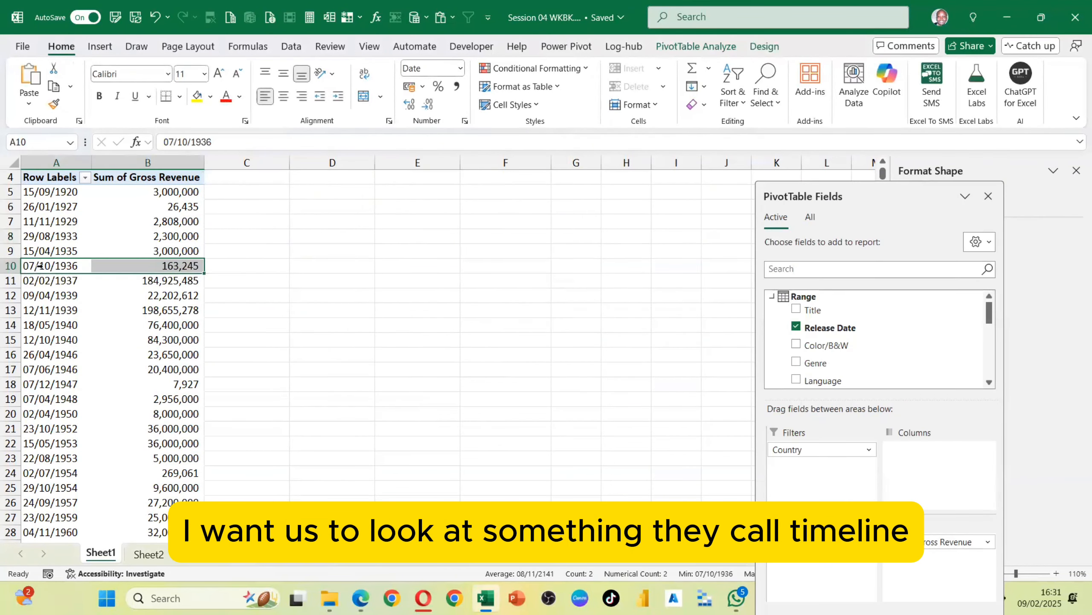
{"action": "left_click", "coordinate": [61, 262]}
{"action": "left_click", "coordinate": [61, 265]}
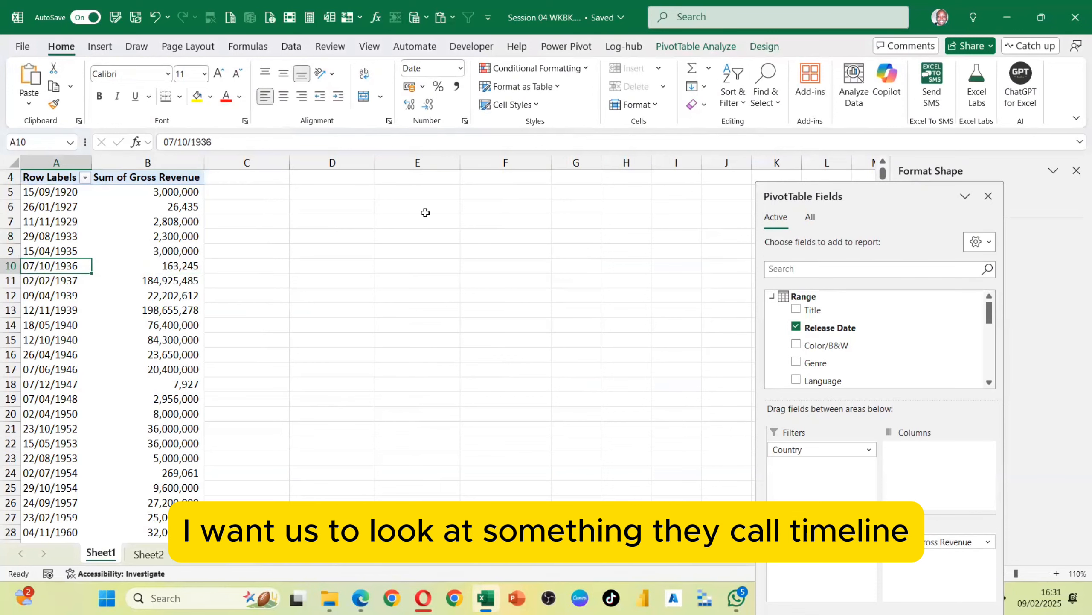
{"action": "left_click", "coordinate": [669, 47]}
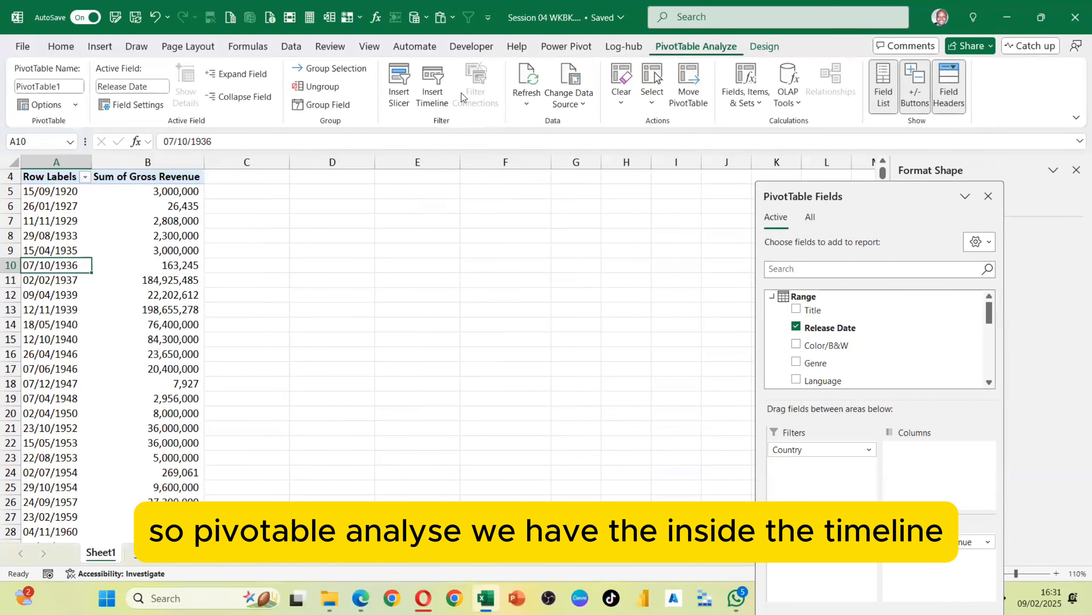
{"action": "left_click", "coordinate": [436, 82]}
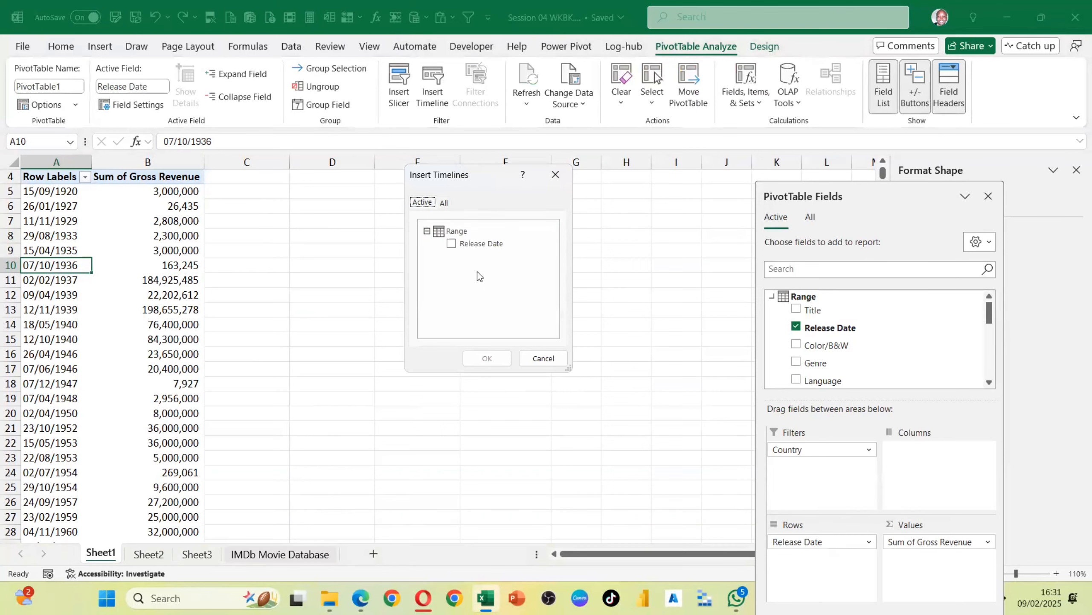
{"action": "left_click", "coordinate": [451, 244]}
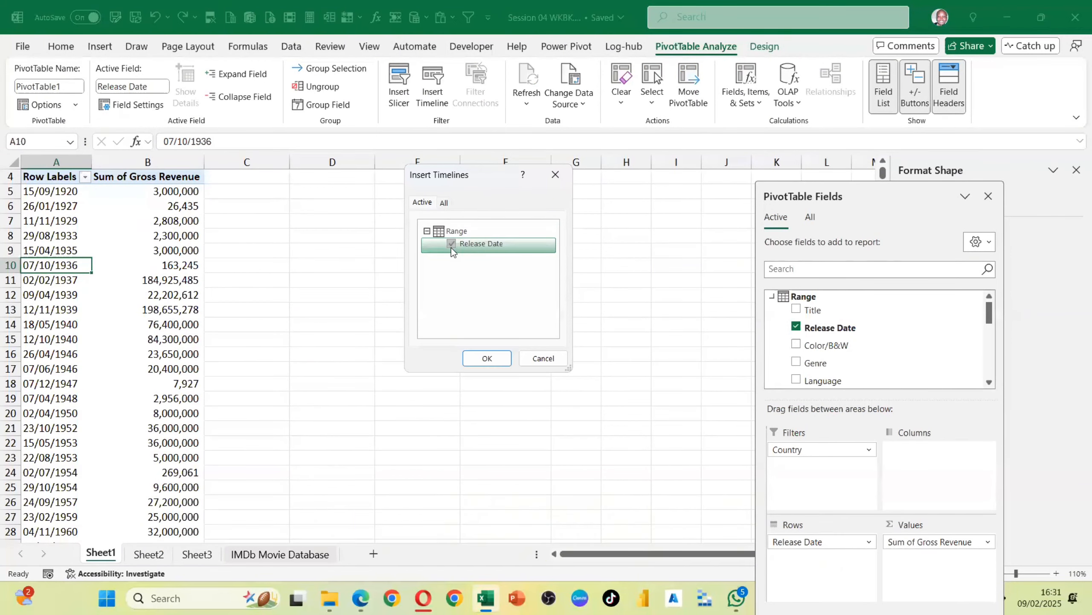
{"action": "left_click", "coordinate": [472, 360]}
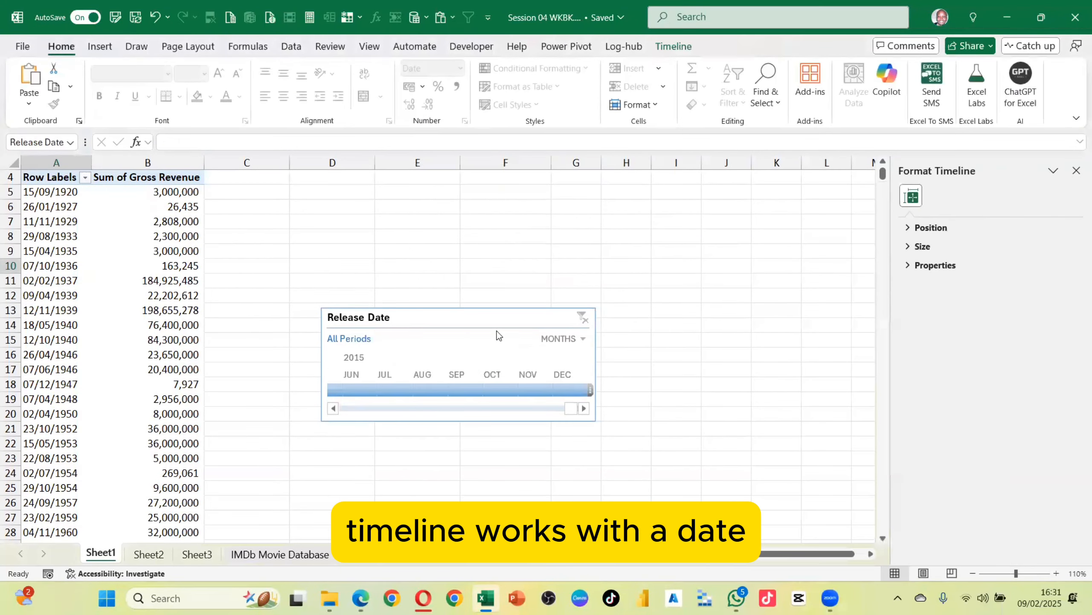
{"action": "left_click_drag", "start_coordinate": [450, 215], "coordinate": [425, 180]}
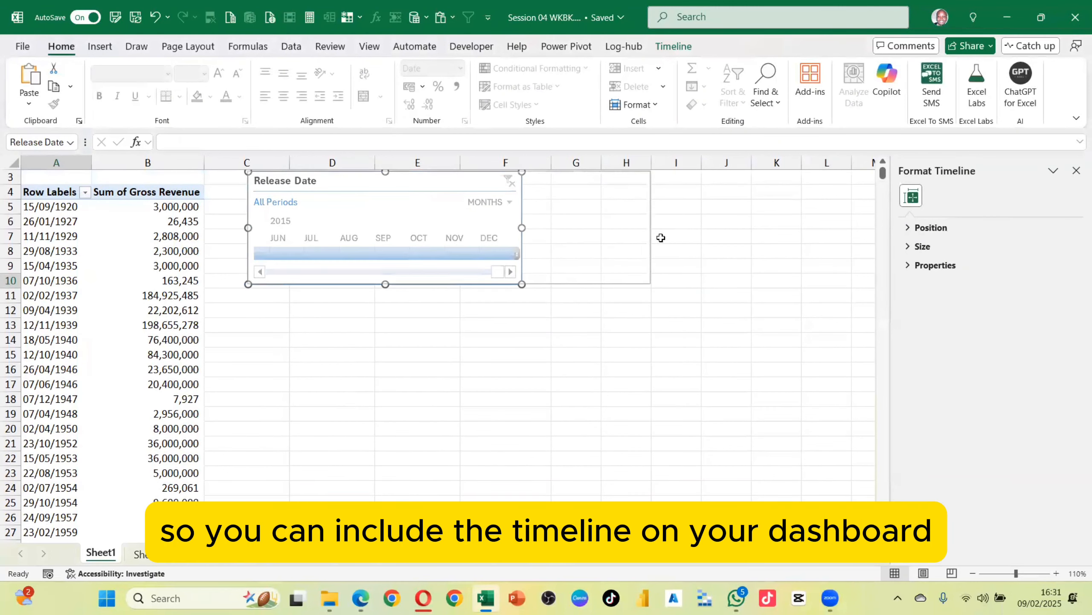
{"action": "left_click_drag", "start_coordinate": [522, 228], "coordinate": [590, 228]}
Filter the PivotTable with the timeline to July 2015, then to August 2015
{"action": "left_click", "coordinate": [292, 252]}
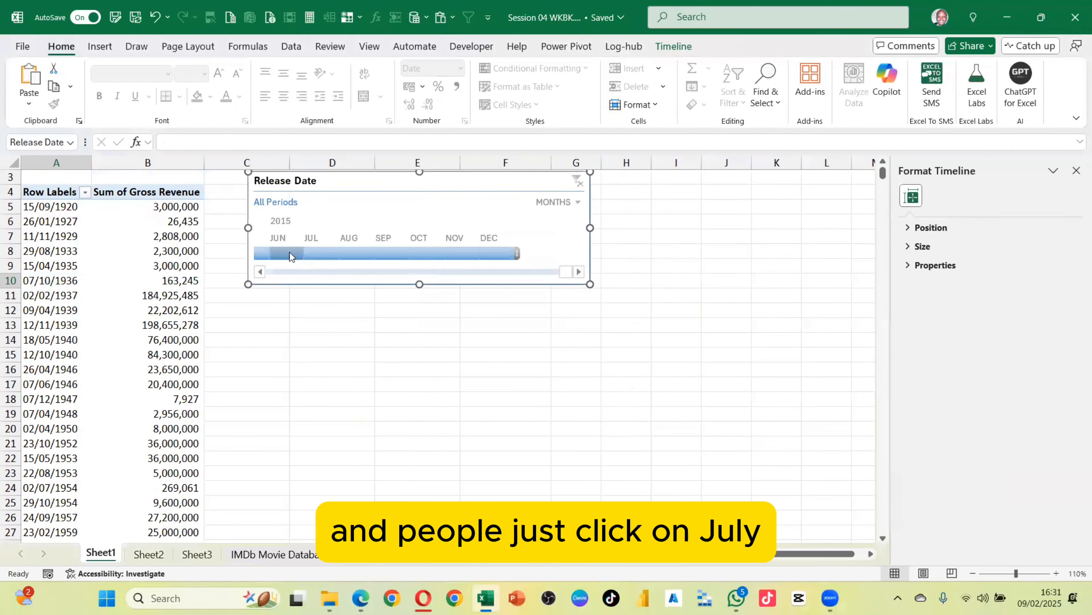
{"action": "left_click", "coordinate": [330, 254]}
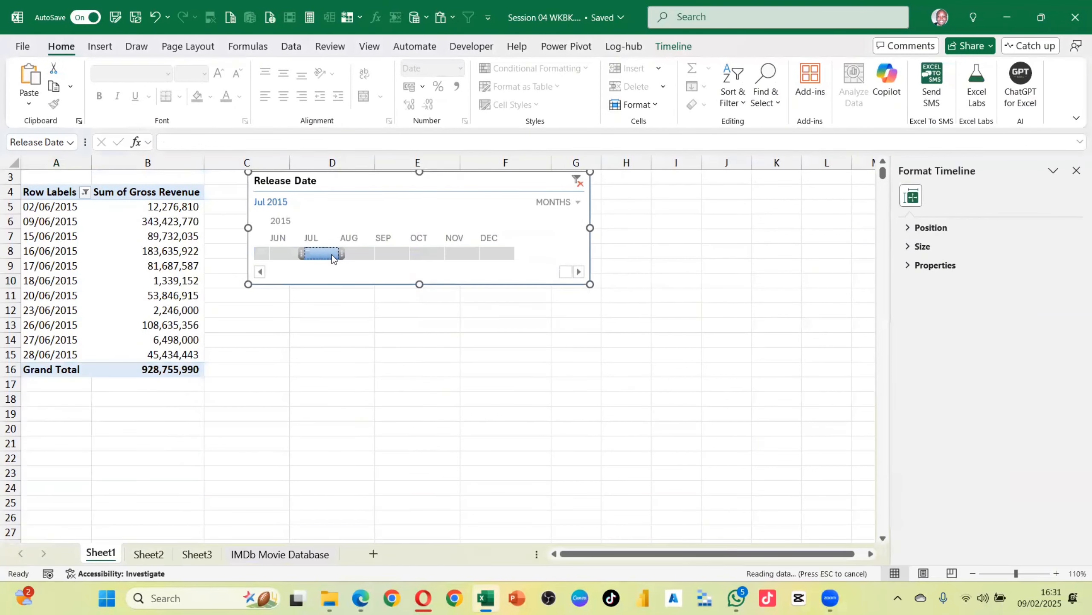
{"action": "left_click", "coordinate": [357, 253]}
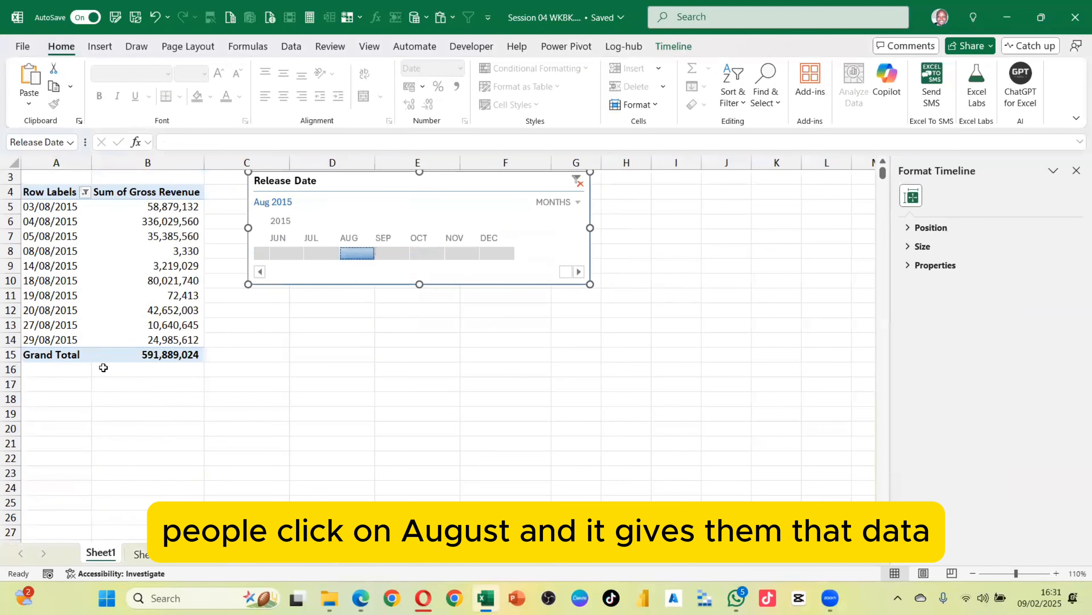
Extend the timeline selection to August through October 2015 and switch the timeline's period level to days
{"action": "left_click_drag", "start_coordinate": [373, 253], "coordinate": [455, 249]}
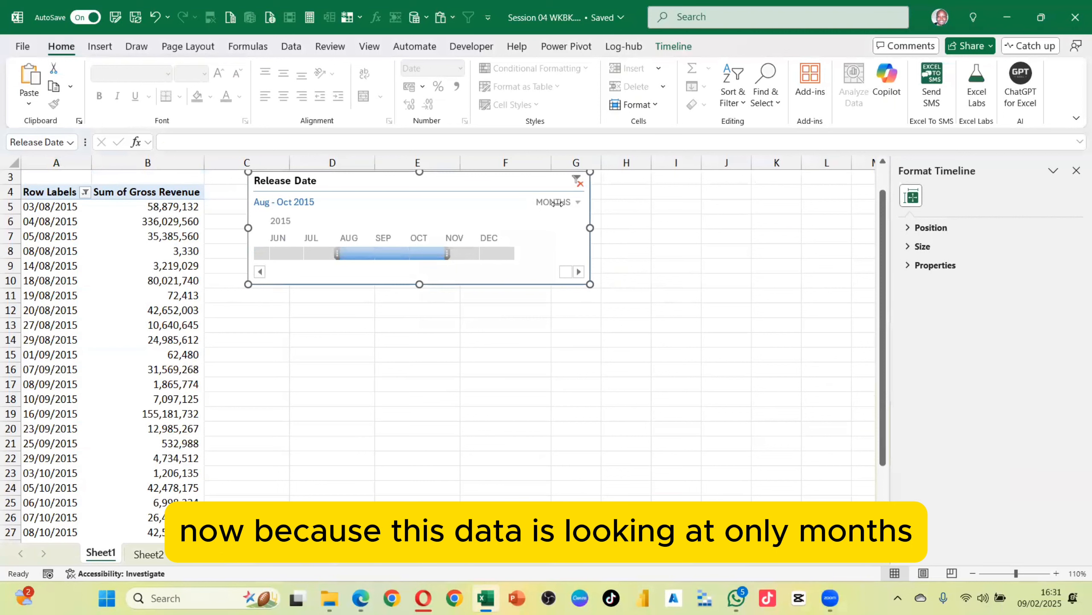
{"action": "left_click", "coordinate": [577, 201]}
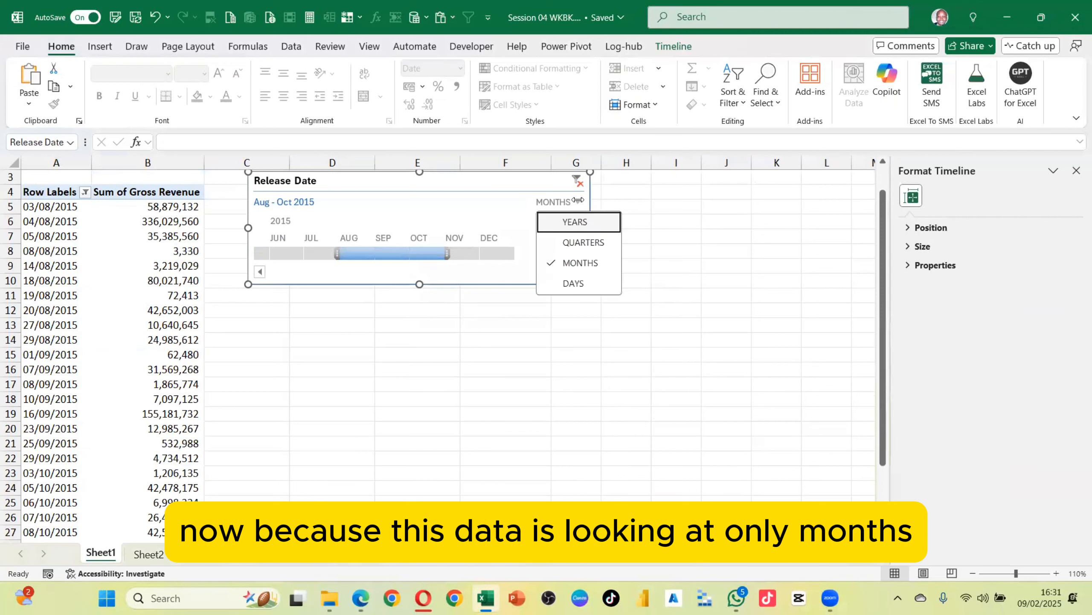
{"action": "left_click", "coordinate": [575, 284]}
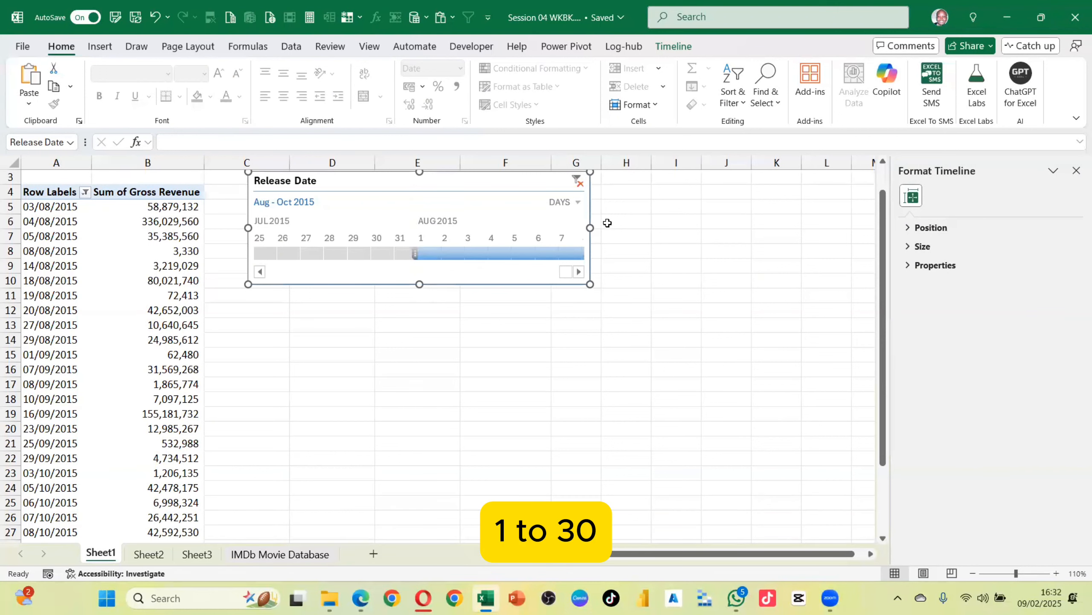
Clear the timeline filter and widen the timeline further
{"action": "left_click", "coordinate": [578, 181]}
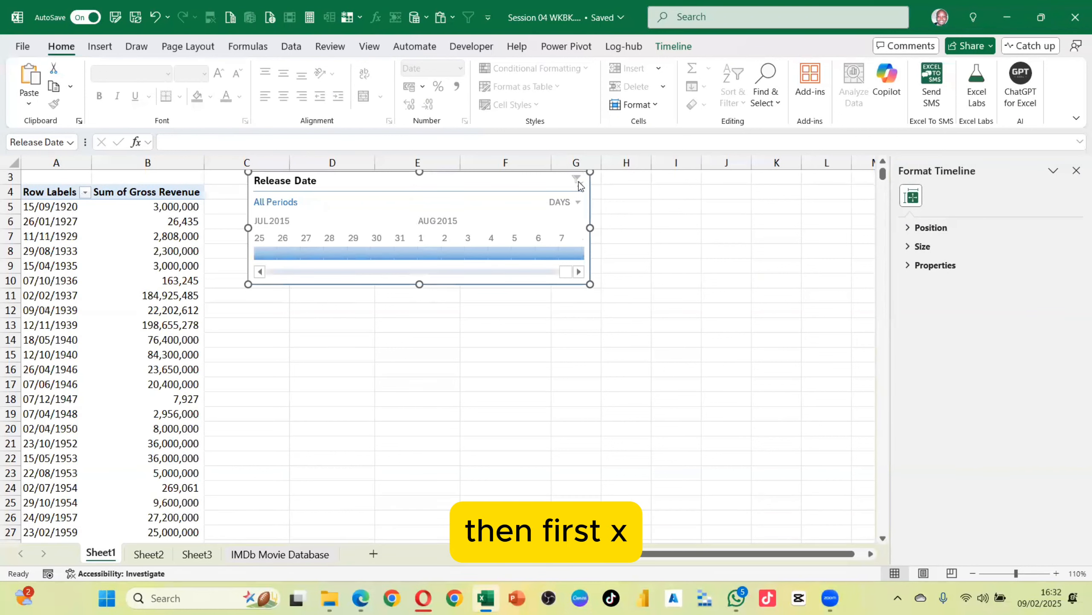
{"action": "left_click_drag", "start_coordinate": [591, 228], "coordinate": [713, 227]}
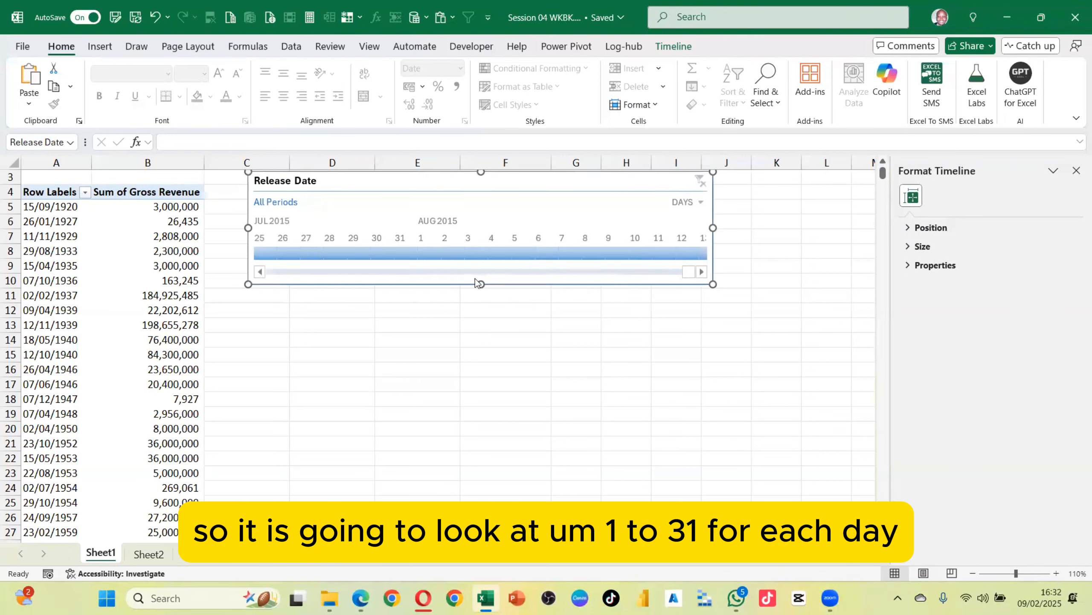
Filter the PivotTable with the timeline to the days from 26 July to 11 August 2015
{"action": "left_click", "coordinate": [260, 271]}
{"action": "left_click", "coordinate": [447, 252]}
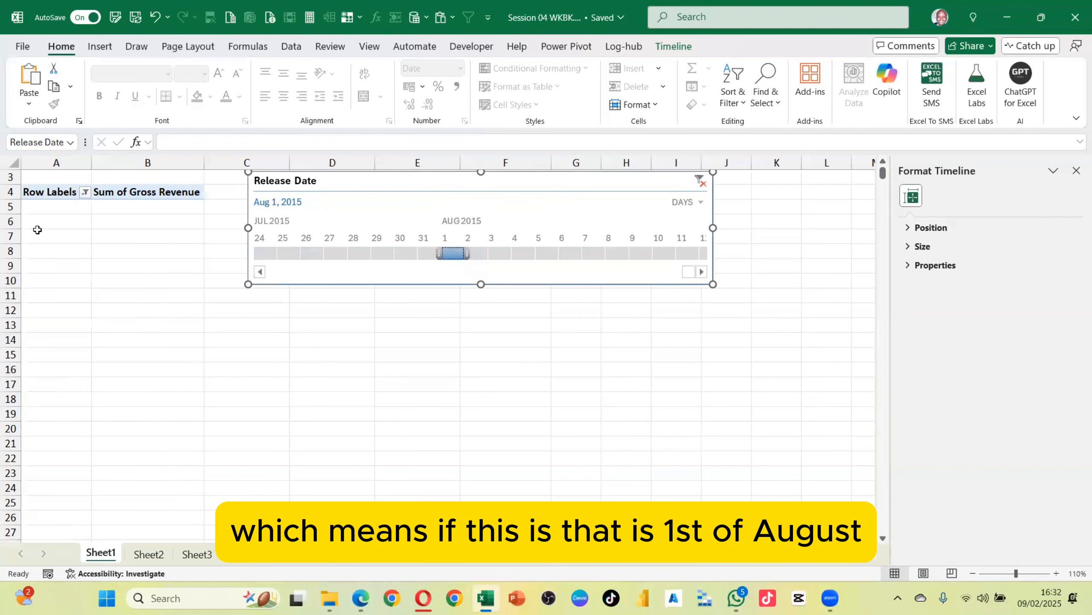
{"action": "scroll", "coordinate": [91, 244], "scroll_direction": "up", "scroll_amount": 1}
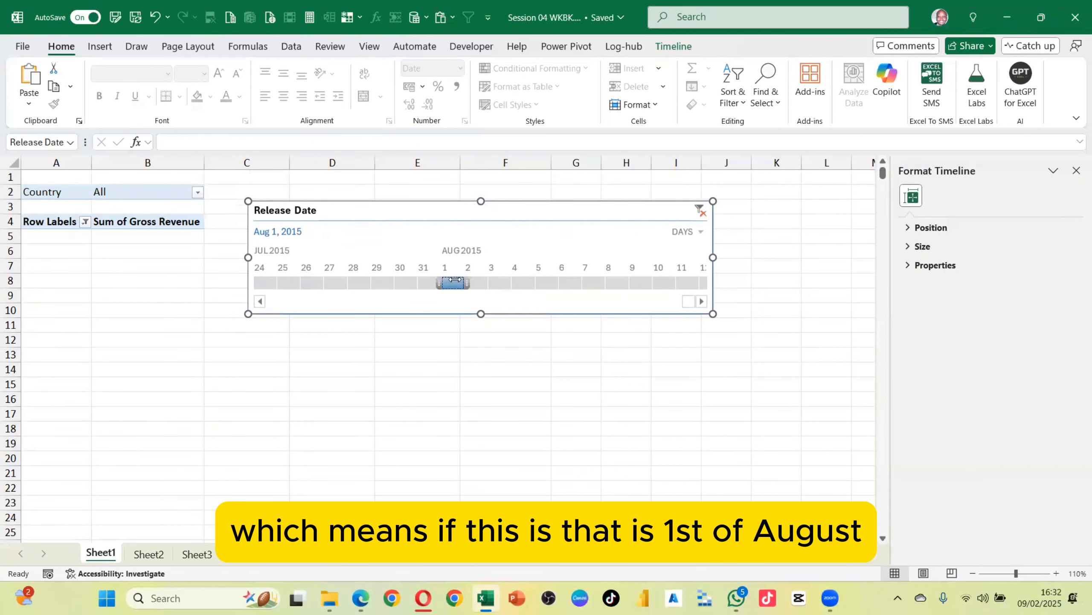
{"action": "left_click_drag", "start_coordinate": [467, 283], "coordinate": [644, 283]}
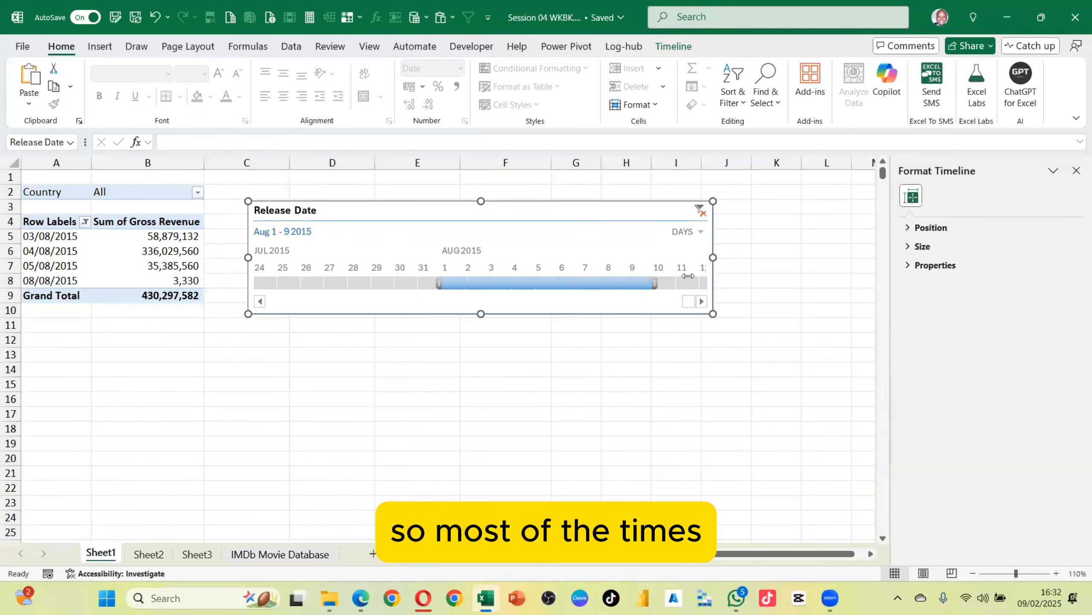
{"action": "left_click_drag", "start_coordinate": [655, 283], "coordinate": [691, 275]}
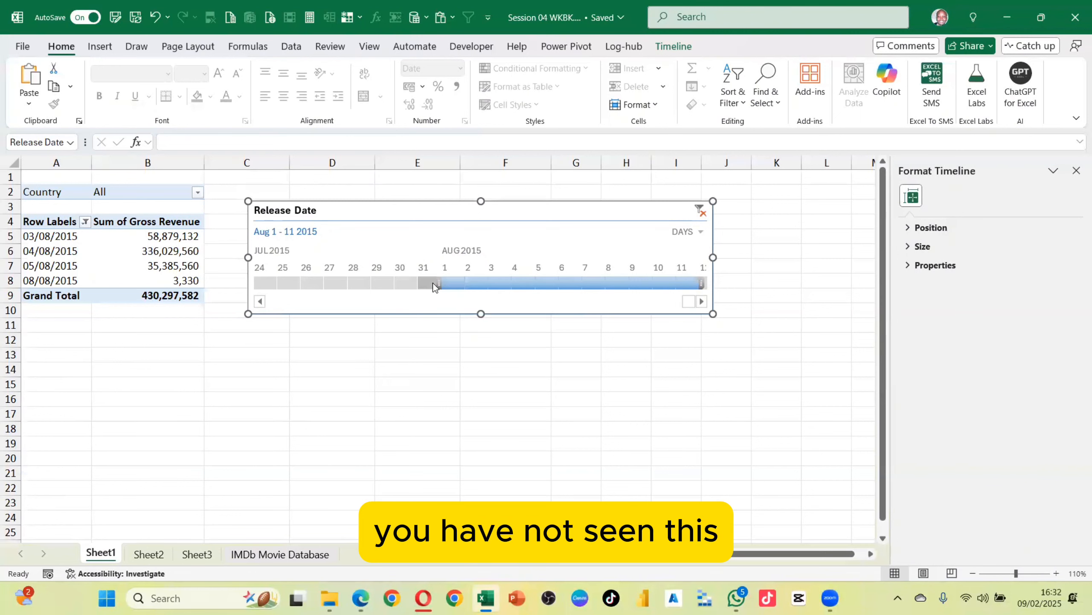
{"action": "left_click_drag", "start_coordinate": [436, 282], "coordinate": [301, 280]}
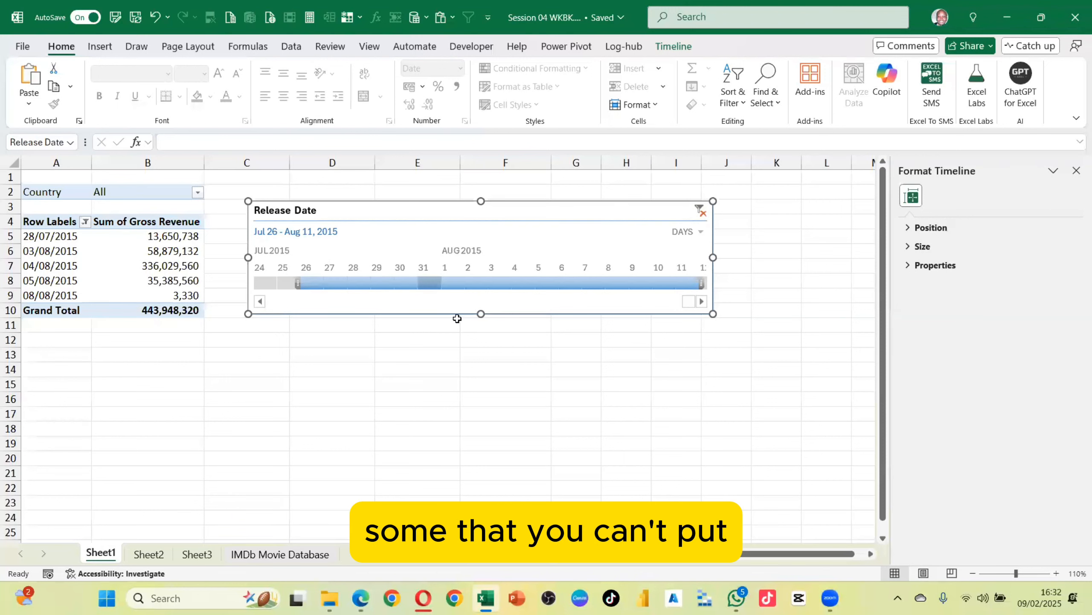
Delete the Release Date timeline from the sheet
{"action": "left_click_drag", "start_coordinate": [481, 314], "coordinate": [488, 337]}
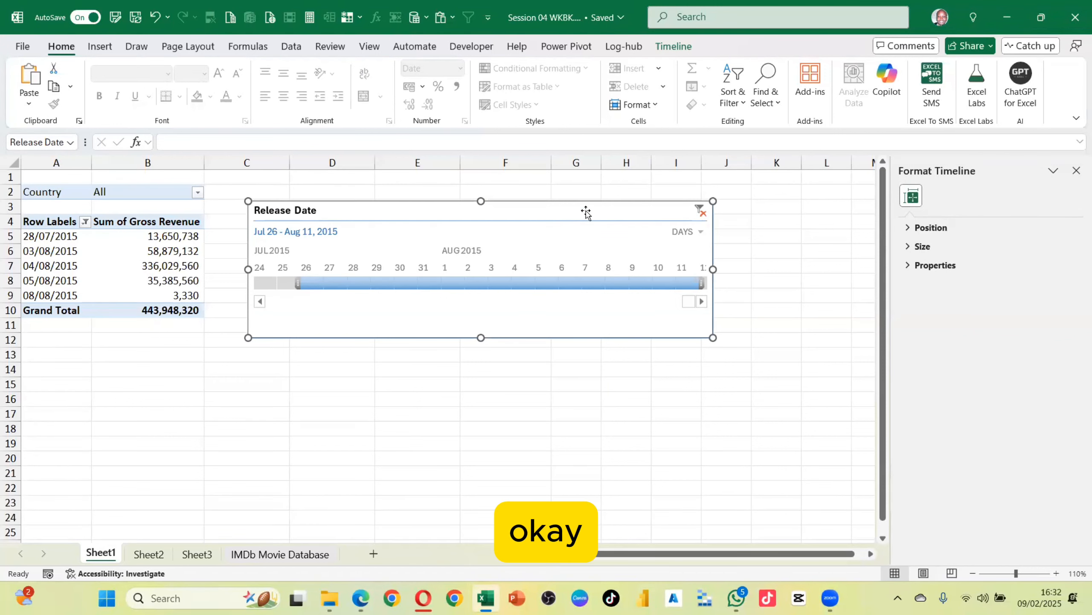
{"action": "key", "text": "Delete"}
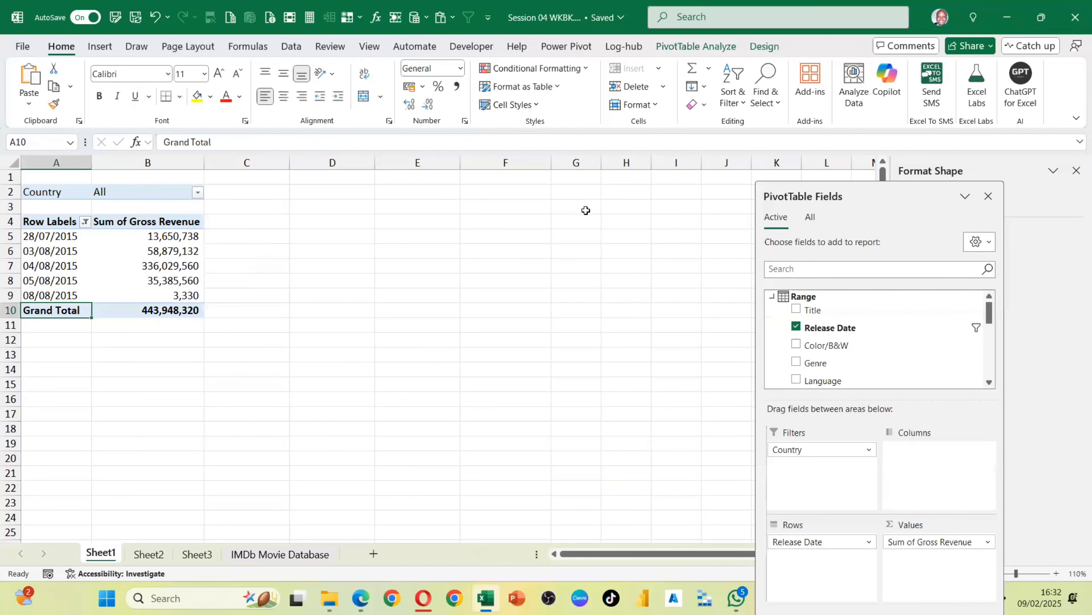
Refresh the PivotTable from its data source
{"action": "left_click", "coordinate": [695, 45]}
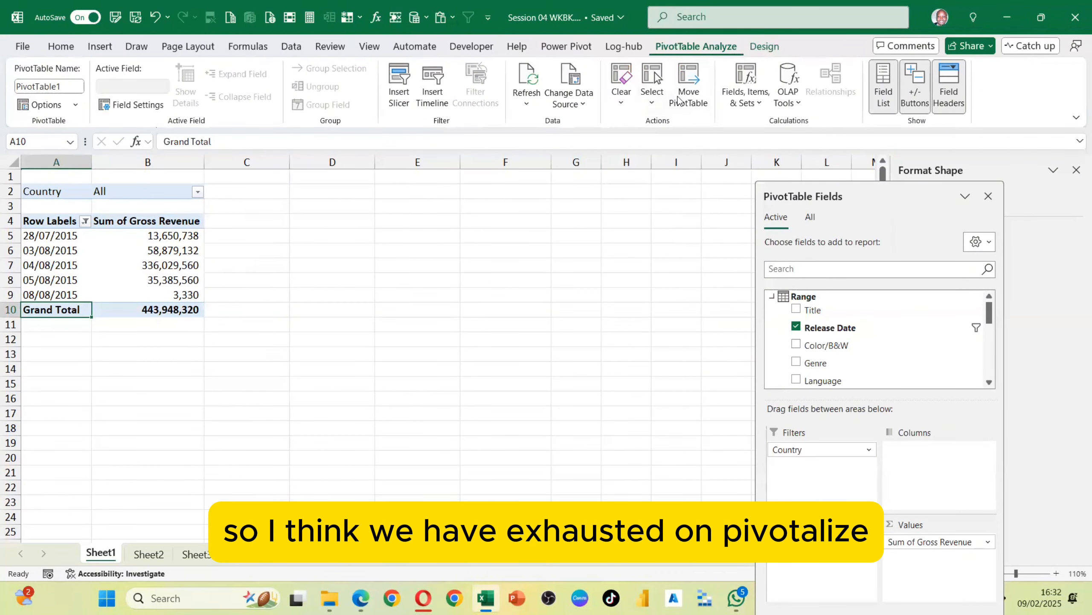
{"action": "left_click", "coordinate": [526, 79]}
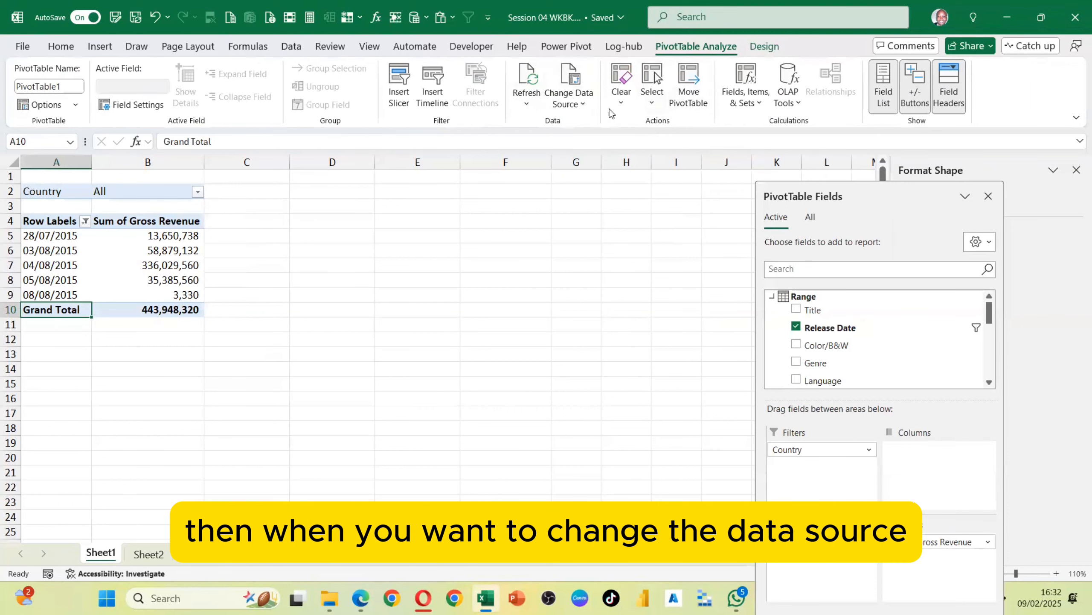
Go to the IMDb Movie Database sheet and examine the extent of its data columns and rows
{"action": "left_click", "coordinate": [295, 555]}
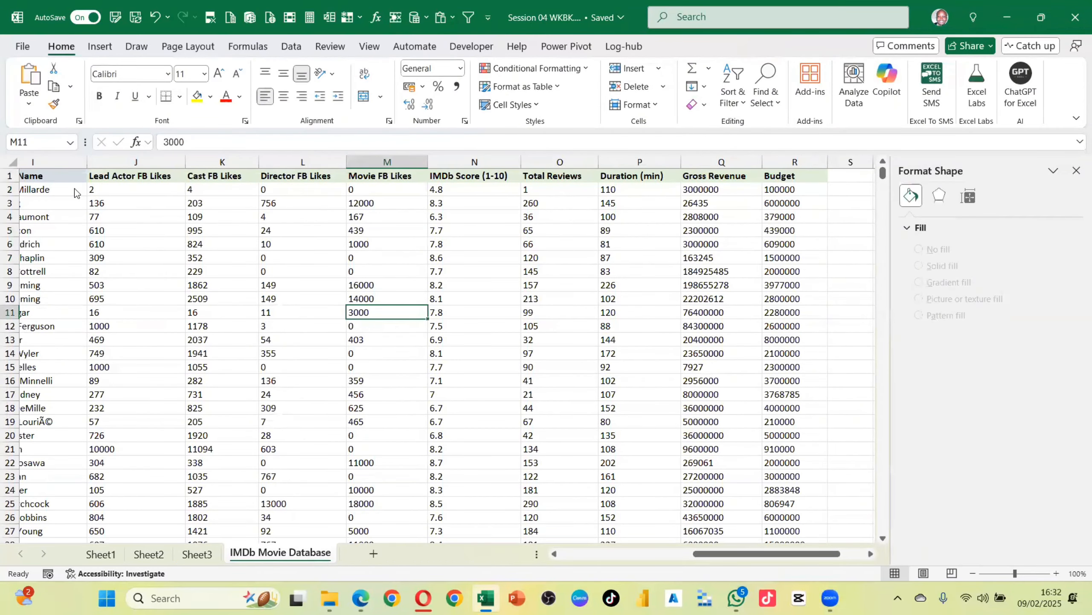
{"action": "left_click", "coordinate": [85, 249]}
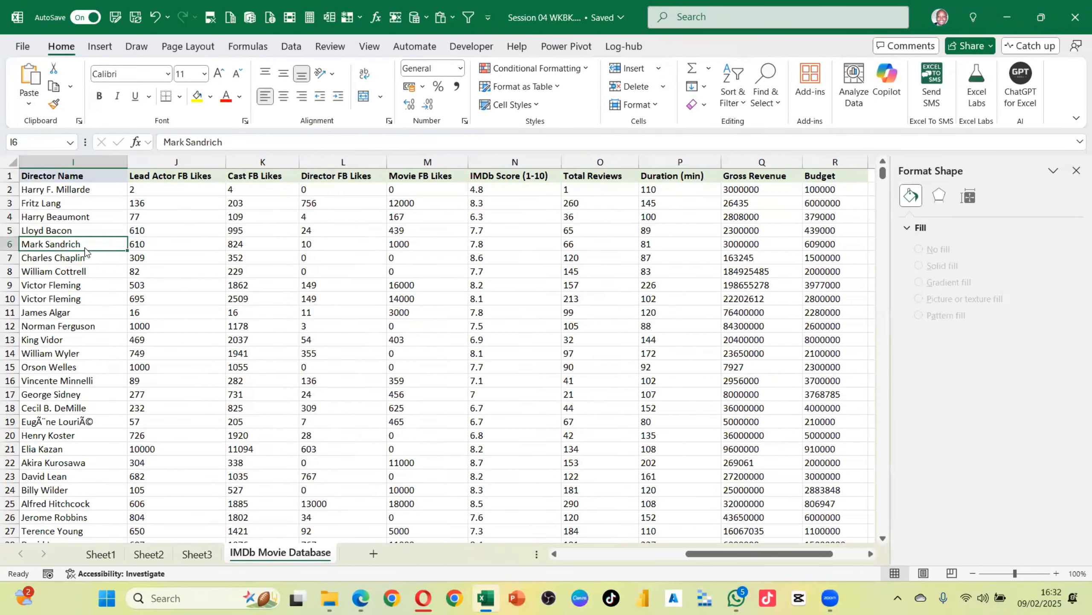
{"action": "key", "text": "ctrl+Left"}
{"action": "left_click", "coordinate": [83, 174]}
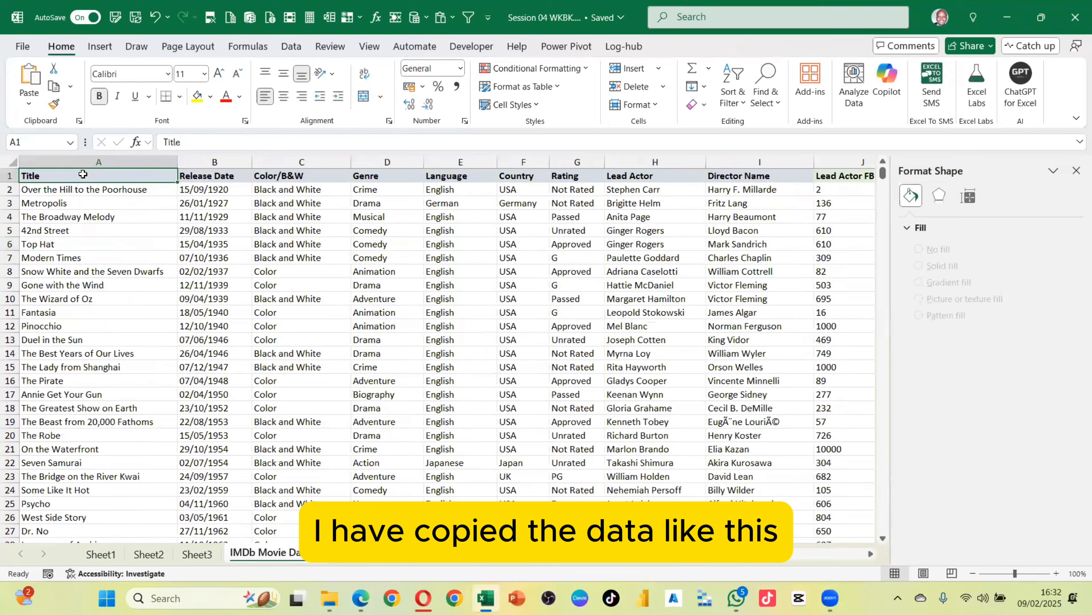
{"action": "left_click_drag", "start_coordinate": [83, 174], "coordinate": [868, 538]}
{"action": "scroll", "coordinate": [83, 174], "scroll_direction": "down", "scroll_amount": 4}
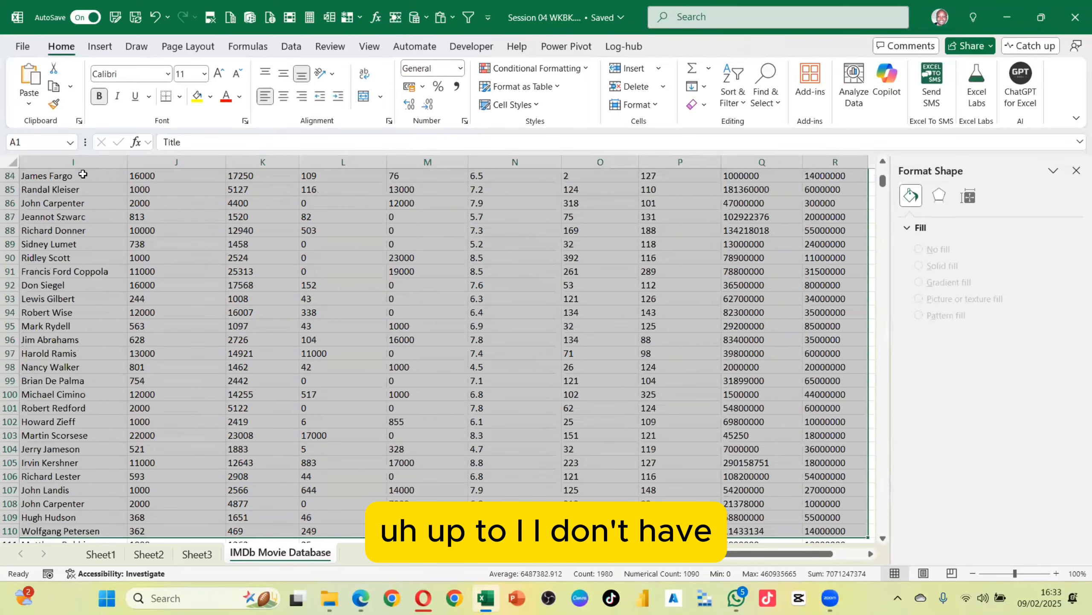
{"action": "left_click", "coordinate": [57, 216]}
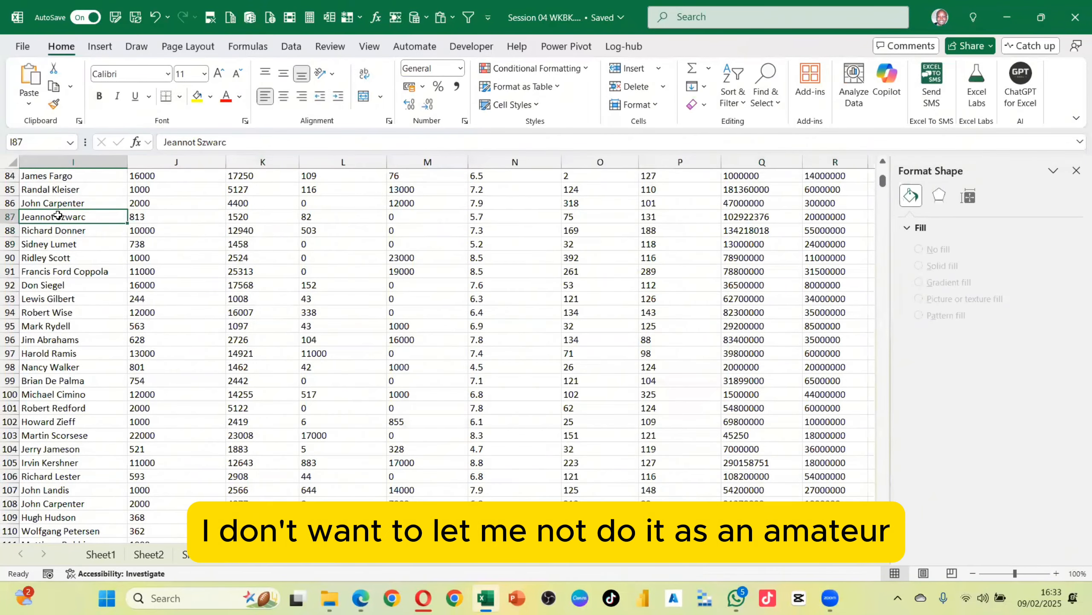
{"action": "key", "text": "ctrl+Up"}
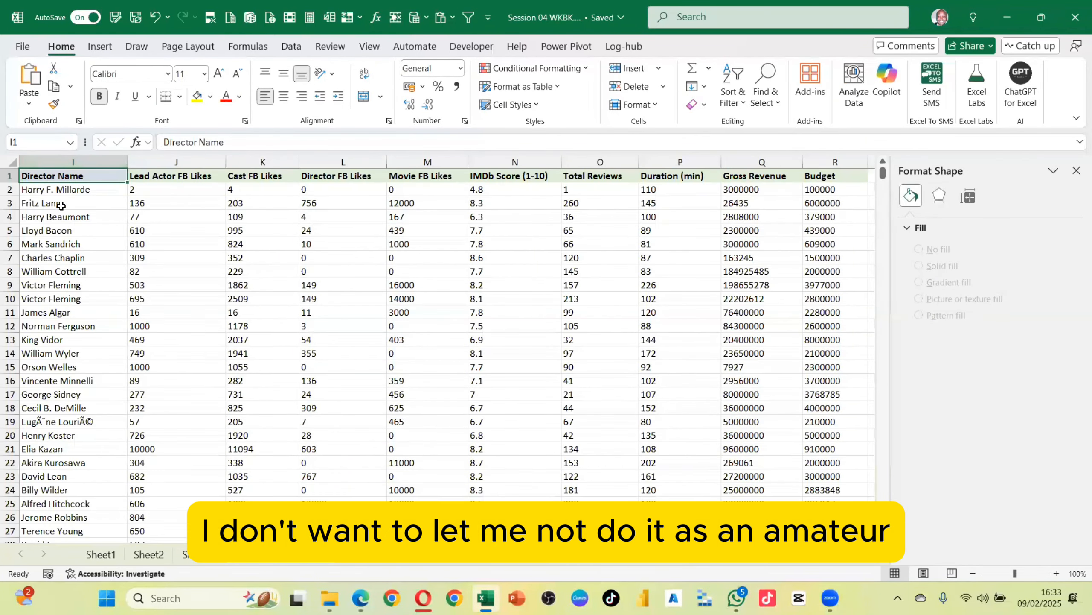
{"action": "key", "text": "ctrl+Left"}
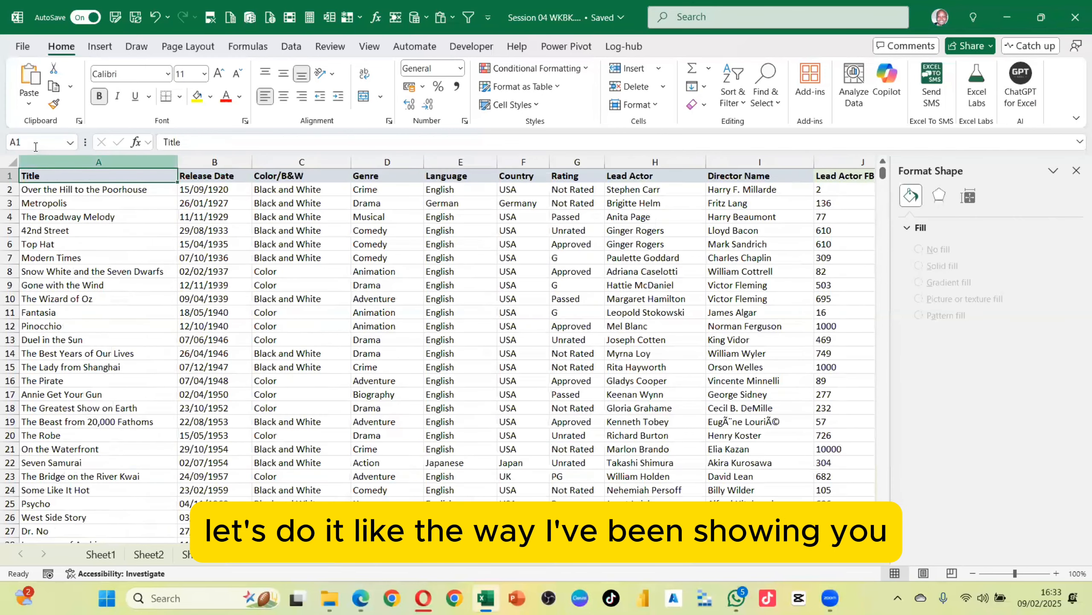
Select the movie data from A1000 up to the header row across all columns through R and copy it
{"action": "left_click", "coordinate": [33, 140]}
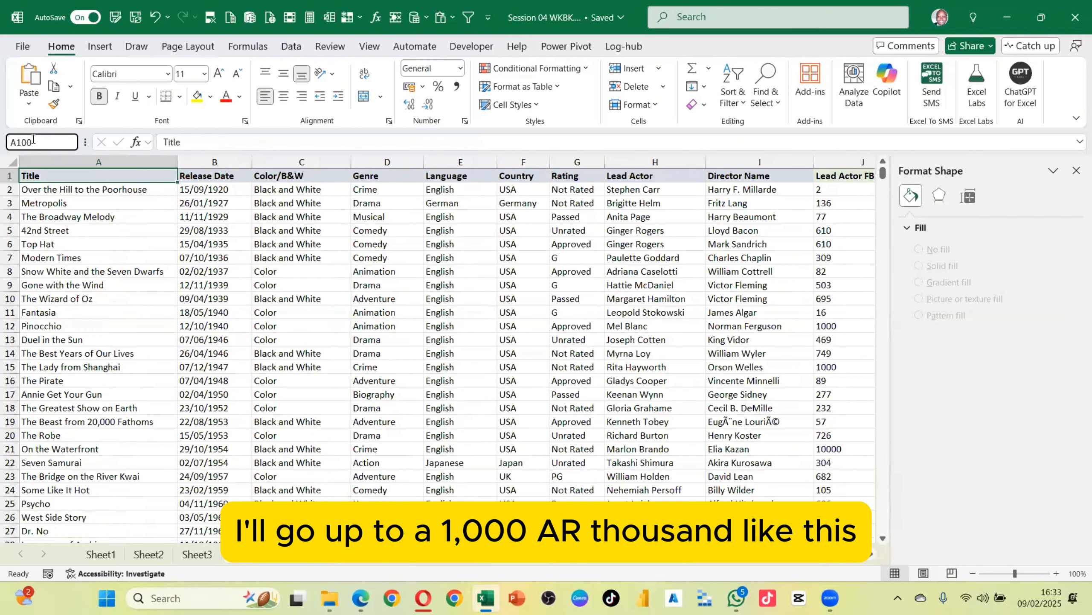
{"action": "type", "text": "A1000"}
{"action": "key", "text": "Return"}
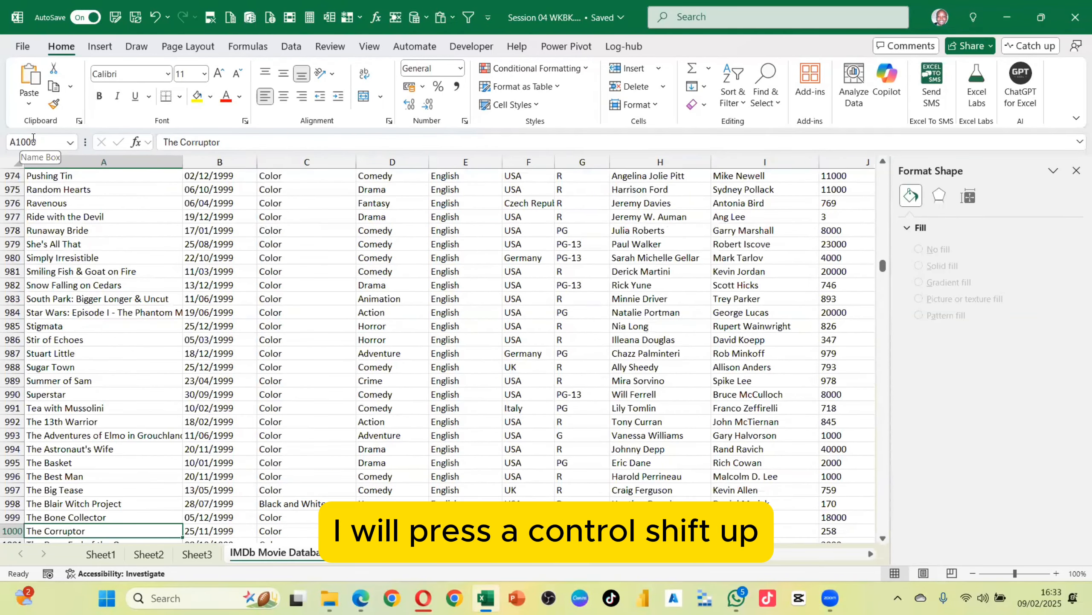
{"action": "key", "text": "ctrl+shift+Up"}
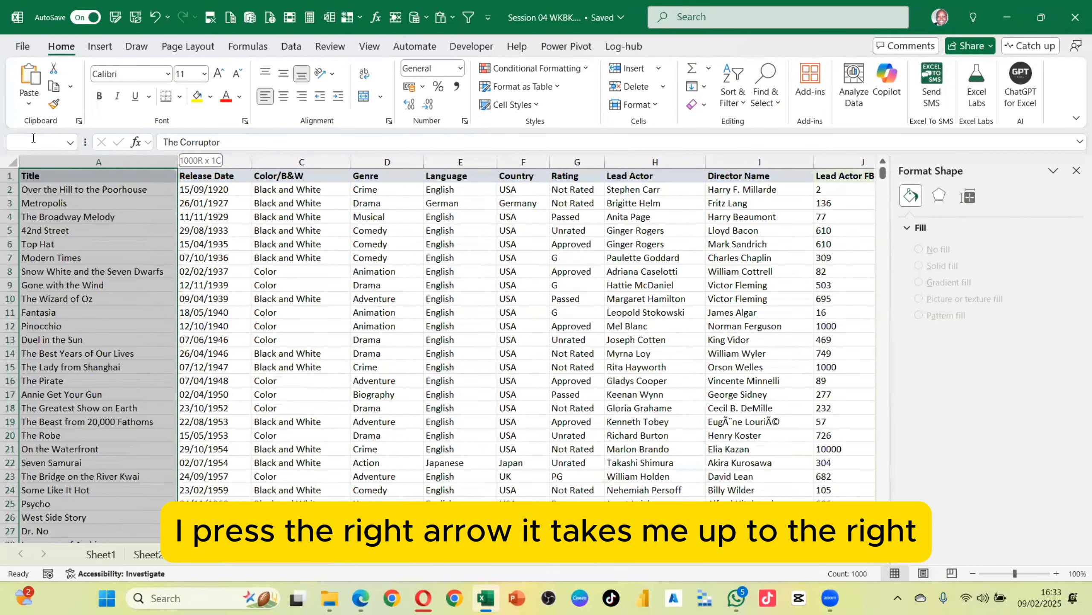
{"action": "key", "text": "ctrl+shift+Right"}
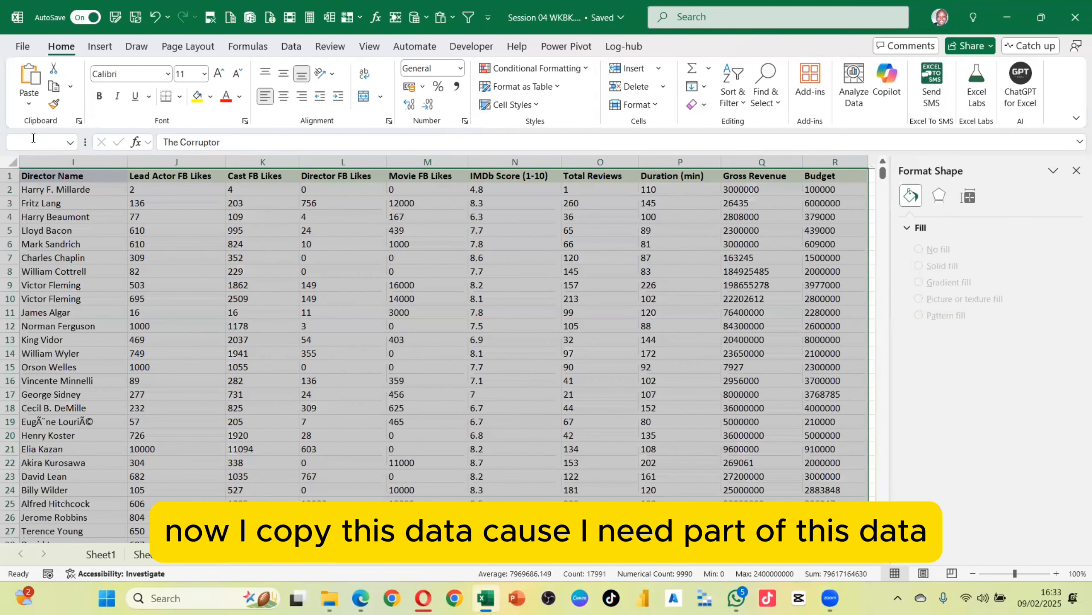
{"action": "key", "text": "ctrl+c"}
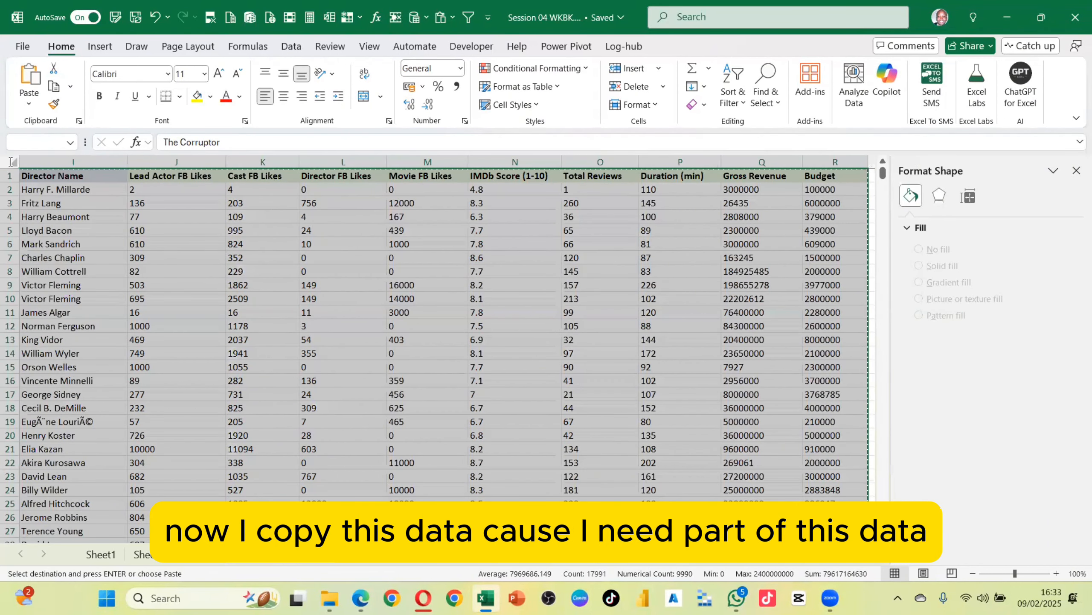
Paste the copied movie data into a new sheet and autofit the Release Date column
{"action": "left_click", "coordinate": [373, 555]}
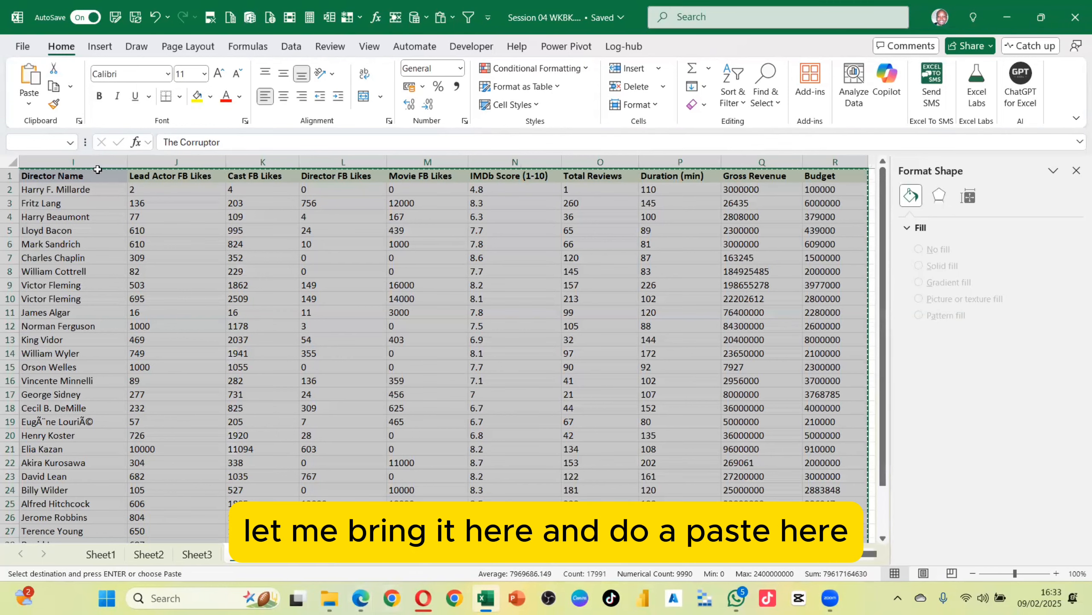
{"action": "key", "text": "ctrl+v"}
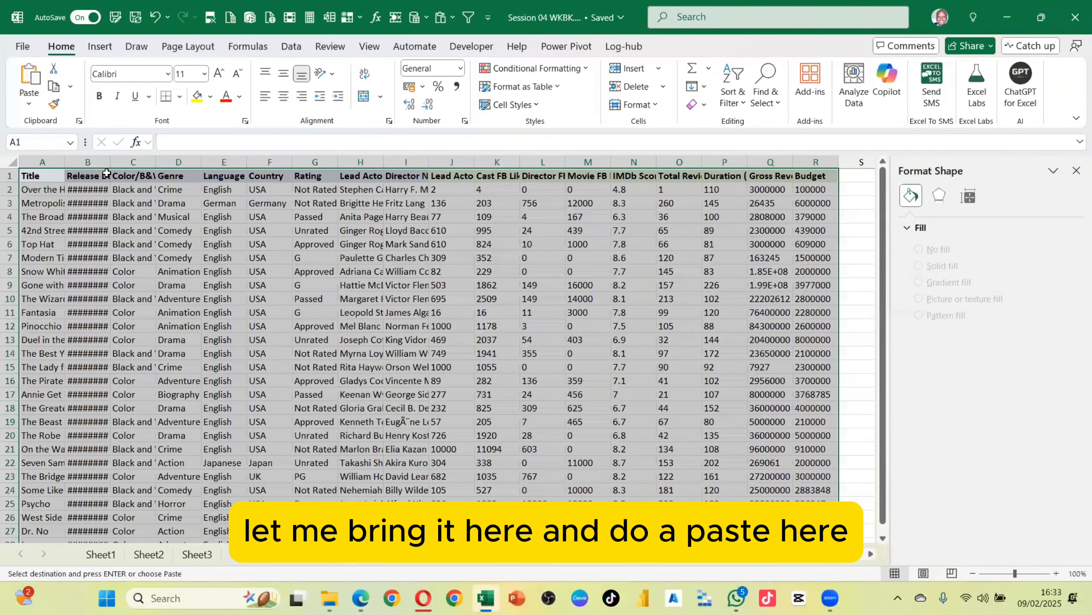
{"action": "double_click", "coordinate": [110, 162]}
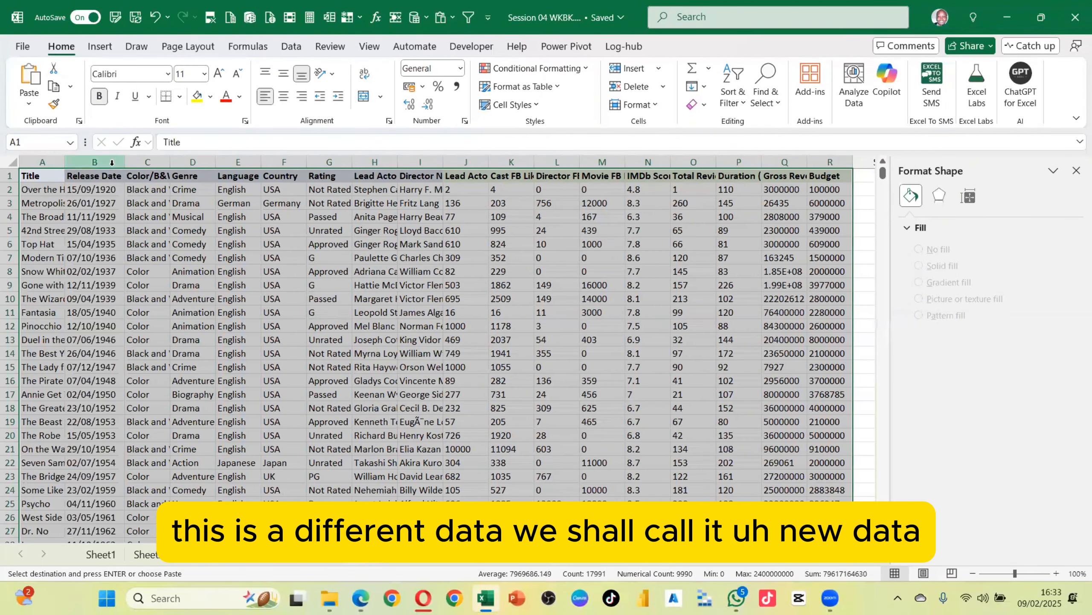
Rename the new sheet as New_Data
{"action": "double_click", "coordinate": [370, 561]}
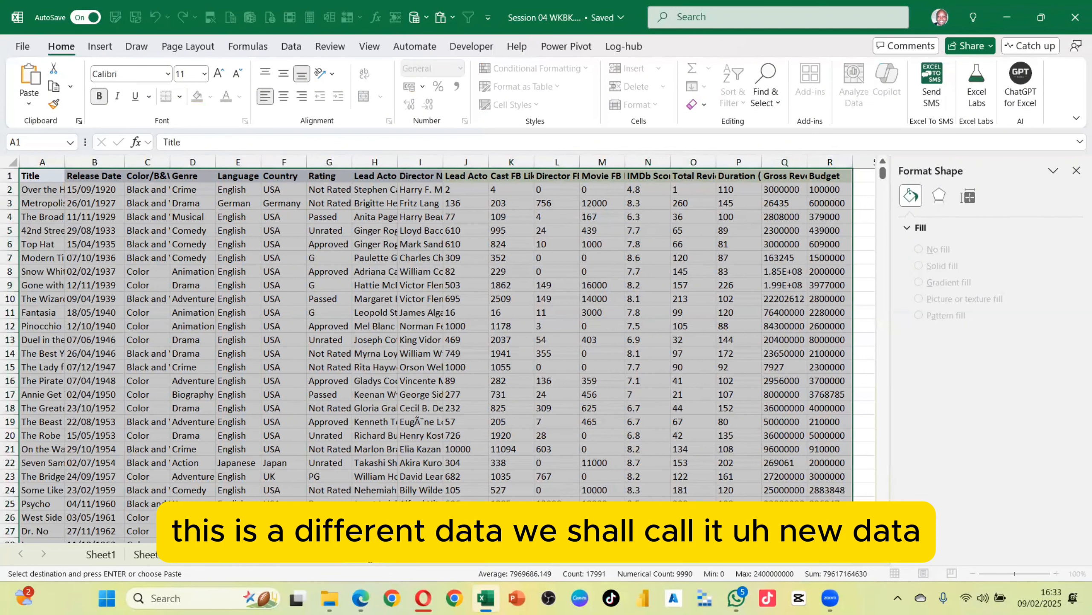
{"action": "type", "text": "New"}
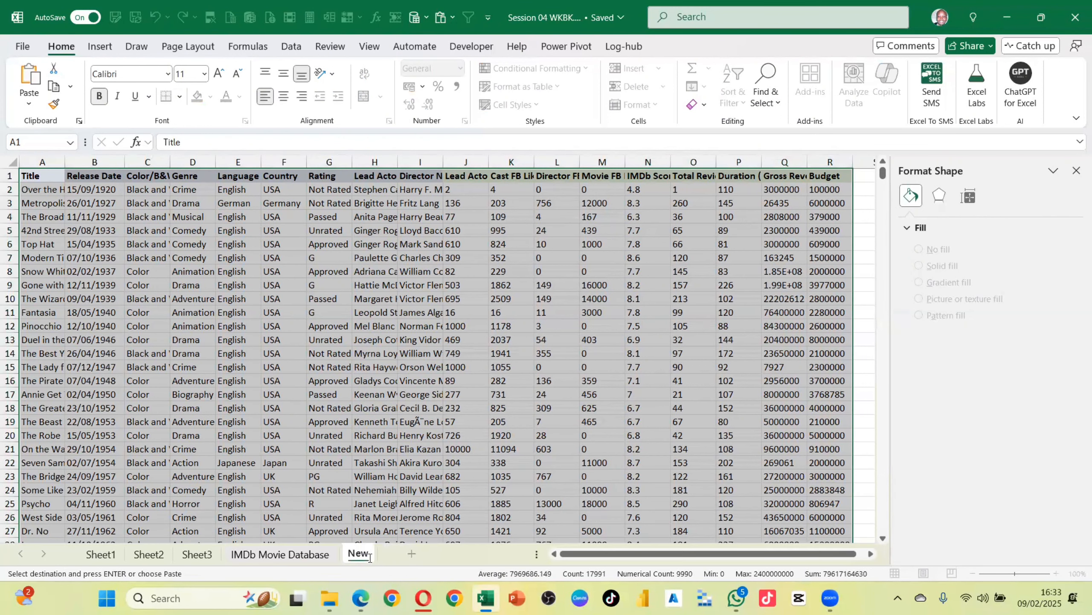
{"action": "type", "text": "_Data"}
{"action": "key", "text": "Return"}
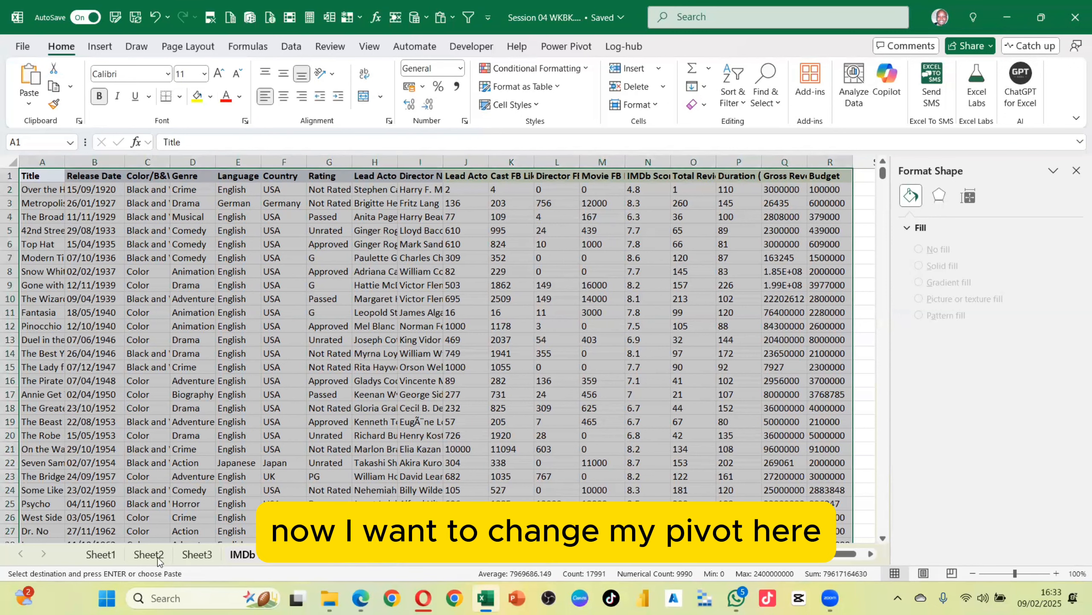
Return to the PivotTable sheet and move the Sheet1 tab after Sheet3
{"action": "left_click", "coordinate": [157, 557]}
{"action": "left_click", "coordinate": [100, 555]}
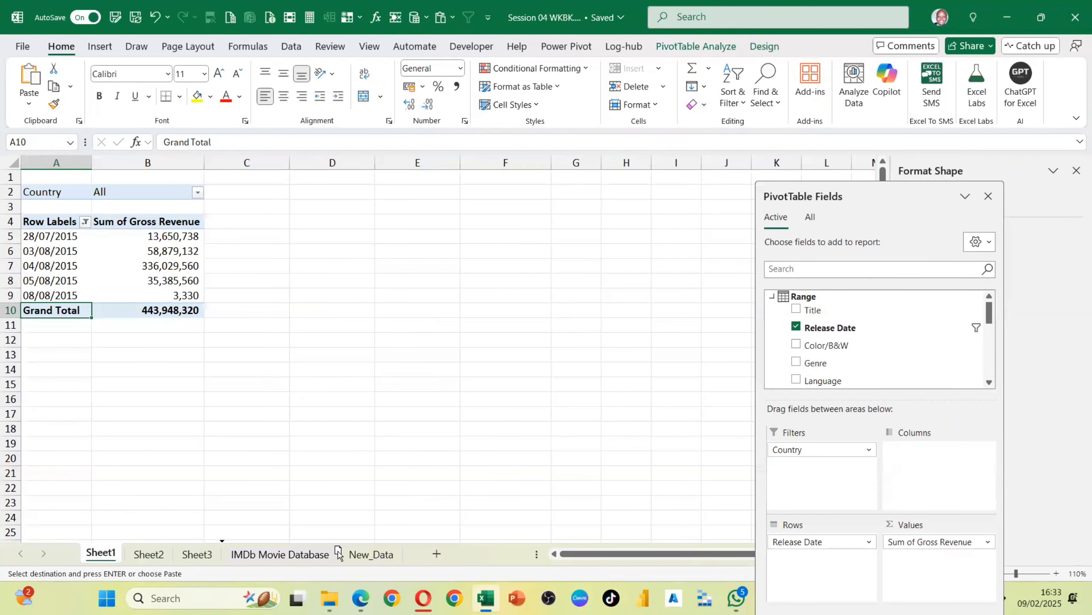
{"action": "left_click_drag", "start_coordinate": [338, 552], "coordinate": [223, 554]}
Clear the filter on the Release Date row labels so all dates show in the PivotTable
{"action": "left_click", "coordinate": [151, 267]}
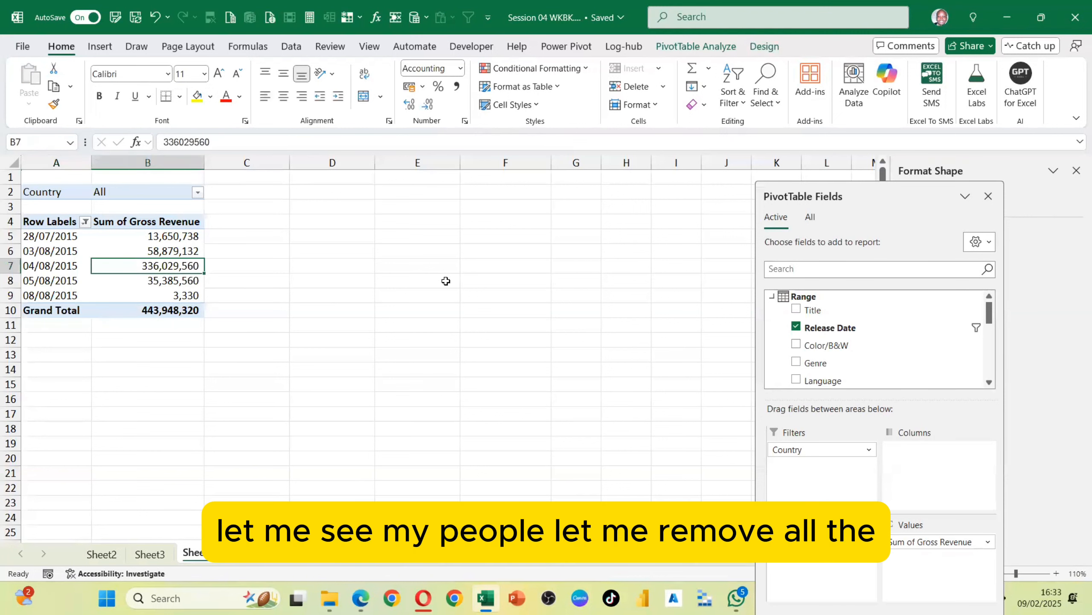
{"action": "left_click", "coordinate": [85, 223]}
{"action": "left_click", "coordinate": [112, 300]}
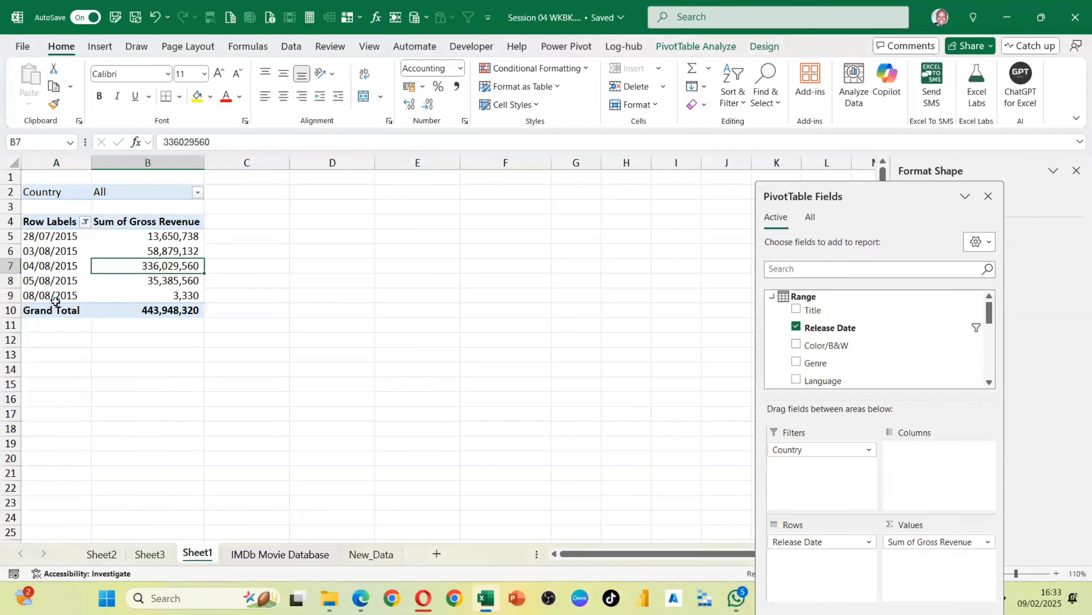
{"action": "left_click", "coordinate": [61, 289]}
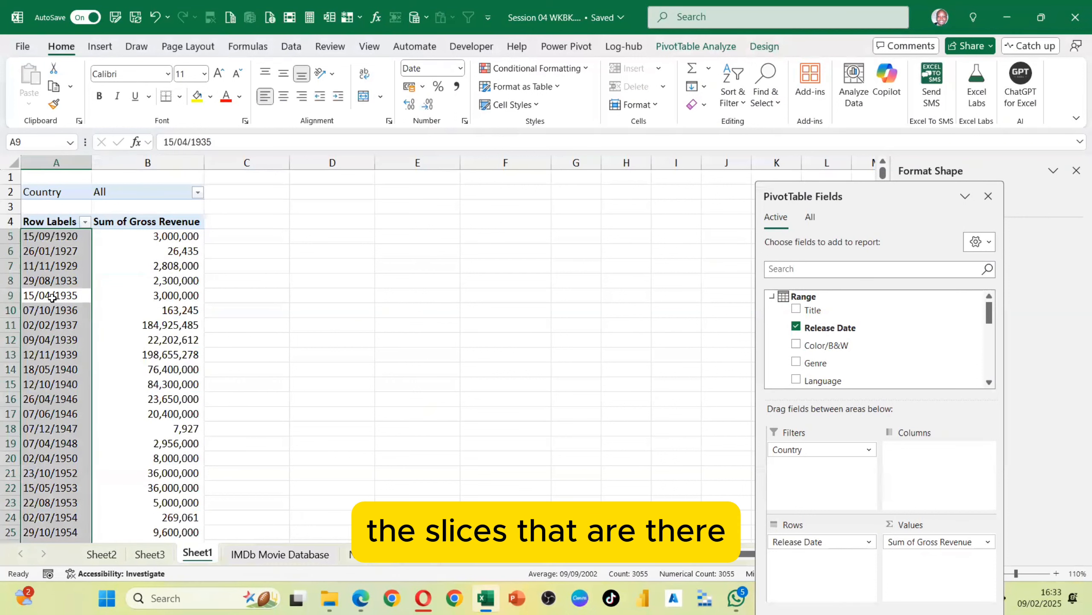
{"action": "left_click", "coordinate": [52, 297]}
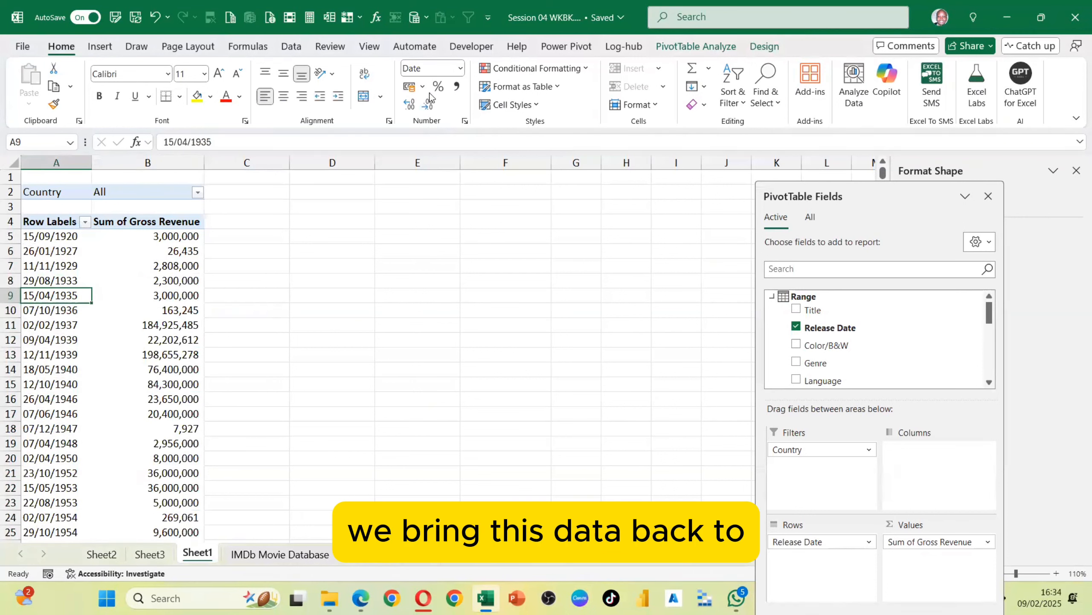
Group the Release Date row field by Months
{"action": "left_click", "coordinate": [685, 48]}
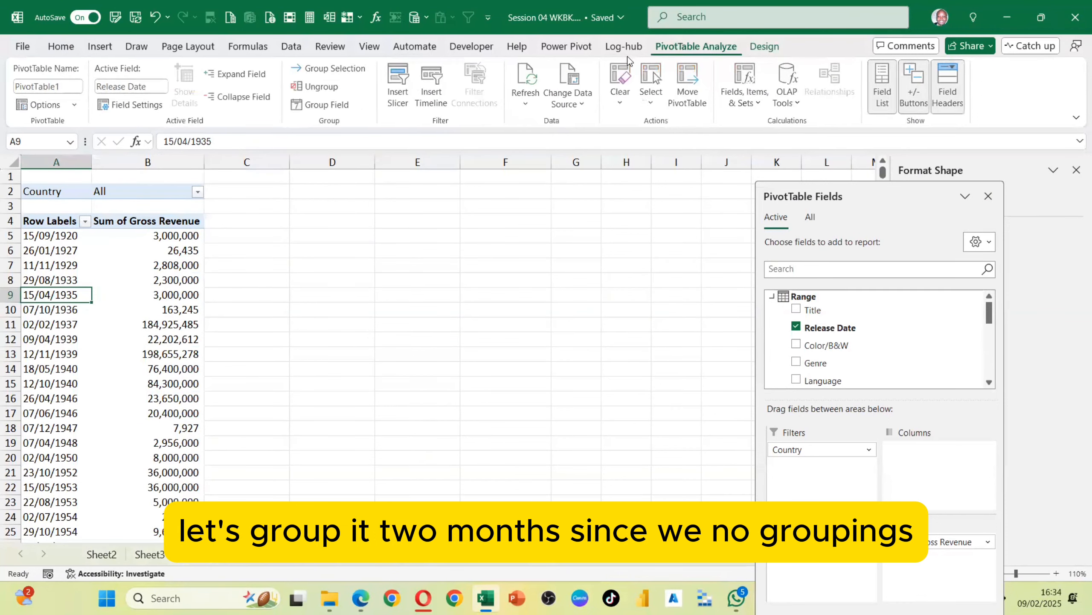
{"action": "left_click", "coordinate": [329, 108]}
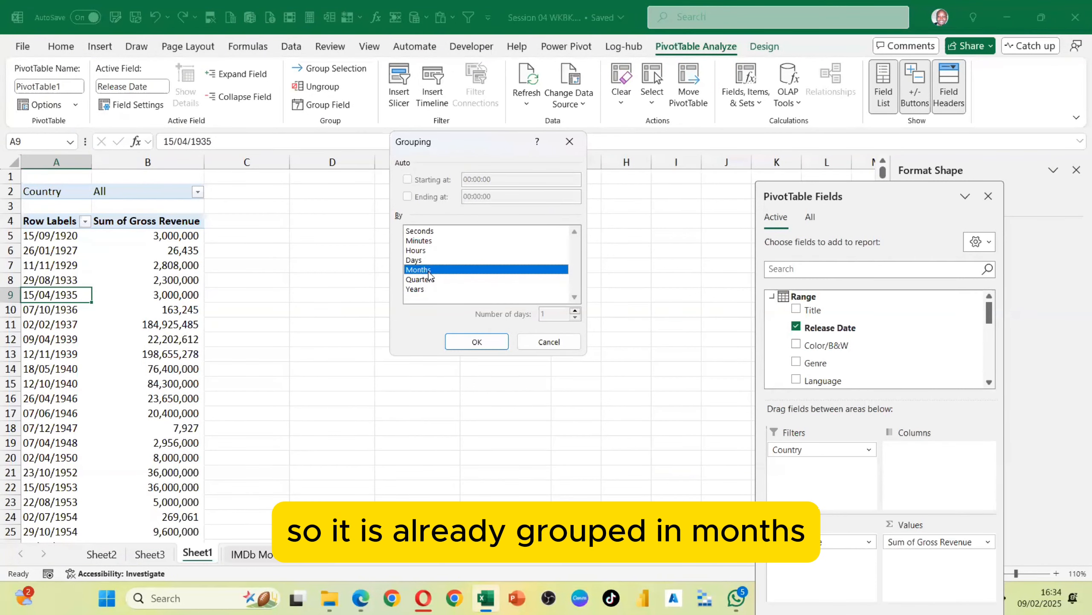
{"action": "left_click", "coordinate": [470, 344]}
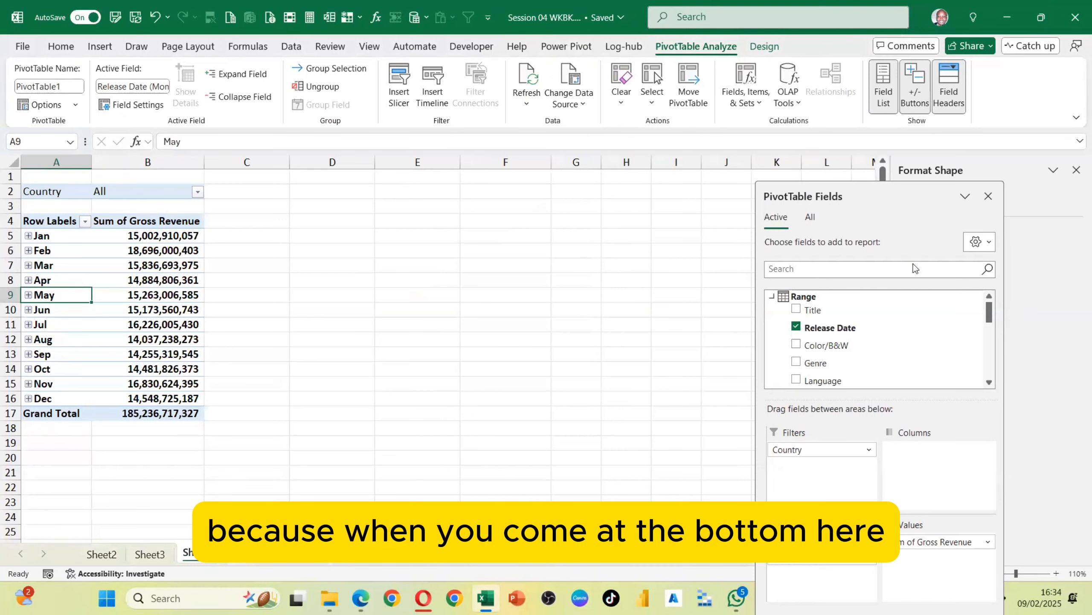
Remove the individual Release Date field from Rows, leaving only the month grouping
{"action": "left_click_drag", "start_coordinate": [836, 186], "coordinate": [681, 75]}
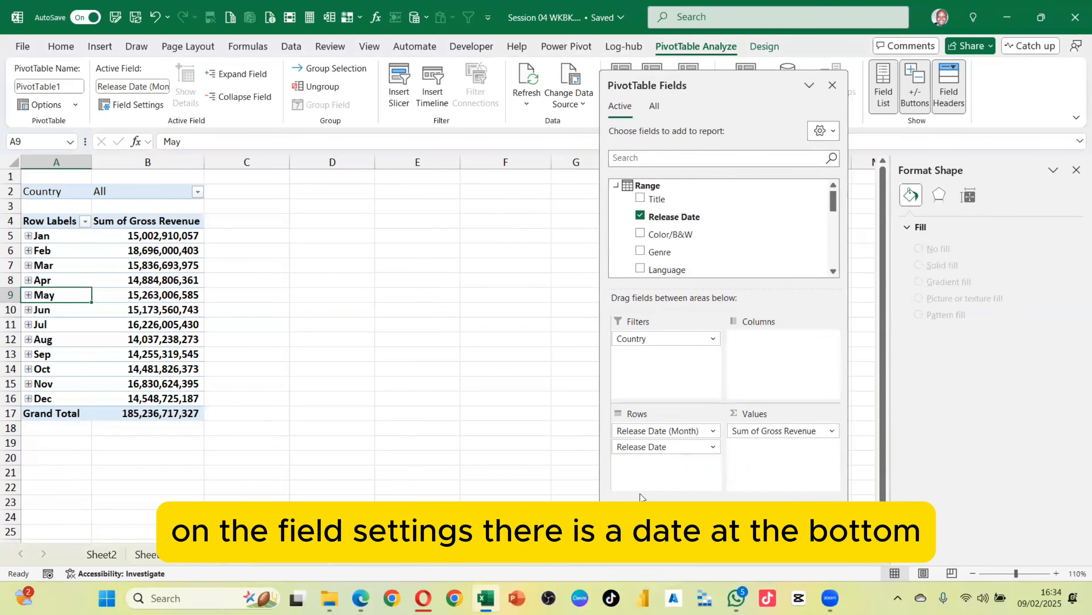
{"action": "left_click_drag", "start_coordinate": [666, 447], "coordinate": [481, 386]}
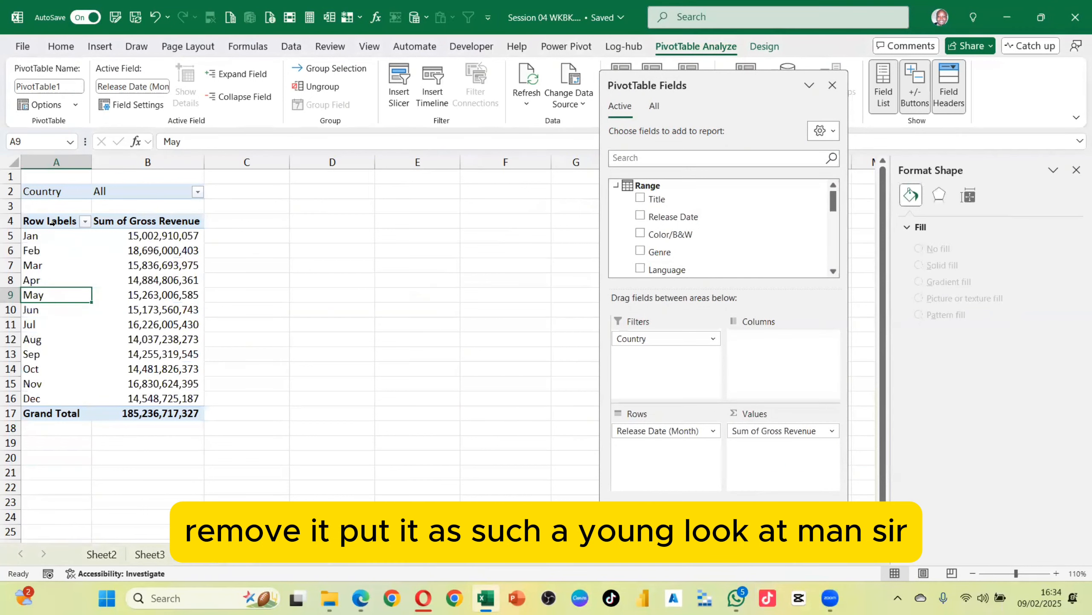
Re-add Release Date beneath the months to inspect January's dates, then remove it from Rows again
{"action": "scroll", "coordinate": [697, 219], "scroll_direction": "down", "scroll_amount": 5}
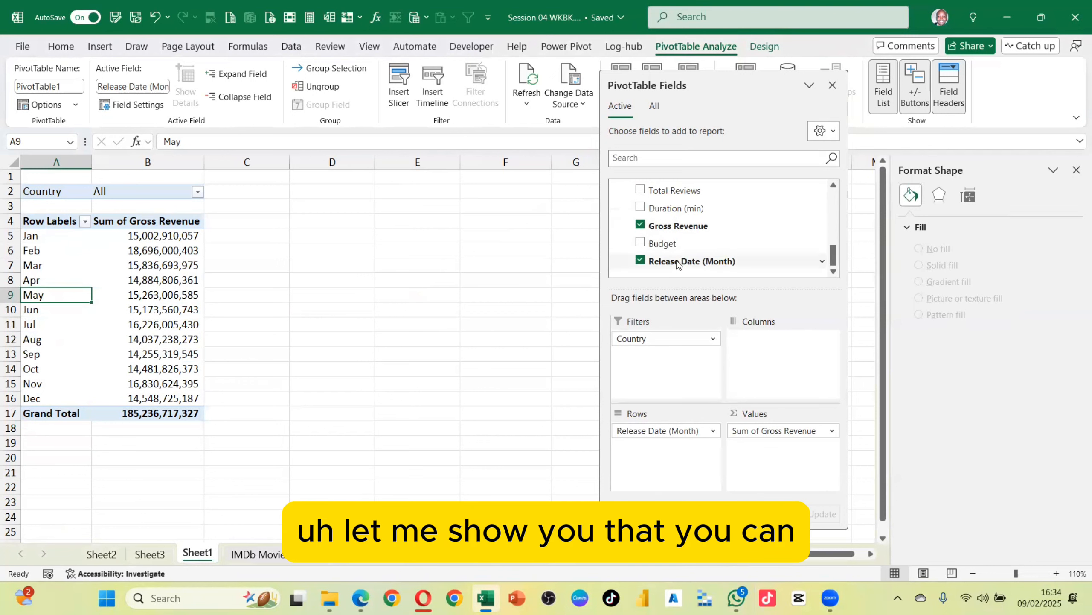
{"action": "scroll", "coordinate": [681, 241], "scroll_direction": "up", "scroll_amount": 3}
{"action": "scroll", "coordinate": [681, 242], "scroll_direction": "up", "scroll_amount": 2}
{"action": "left_click_drag", "start_coordinate": [671, 217], "coordinate": [670, 456]}
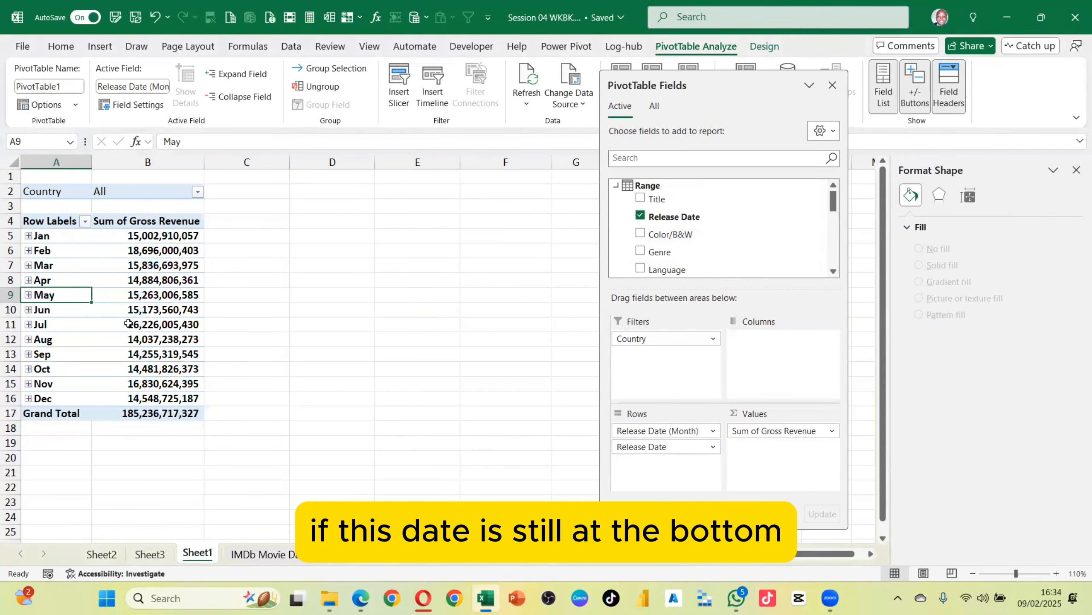
{"action": "left_click", "coordinate": [28, 236]}
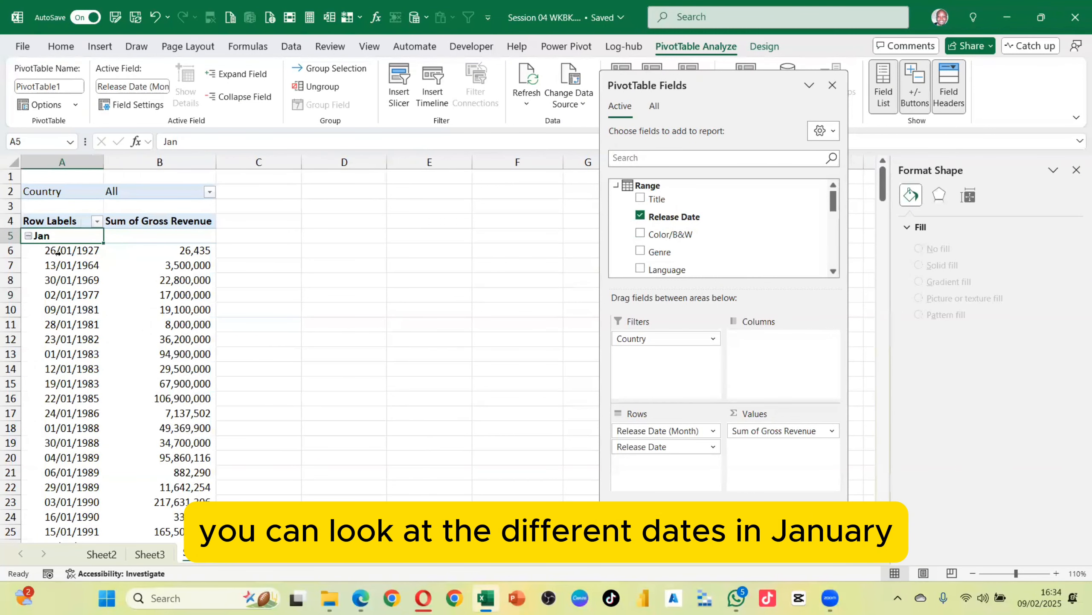
{"action": "scroll", "coordinate": [78, 259], "scroll_direction": "down", "scroll_amount": 3}
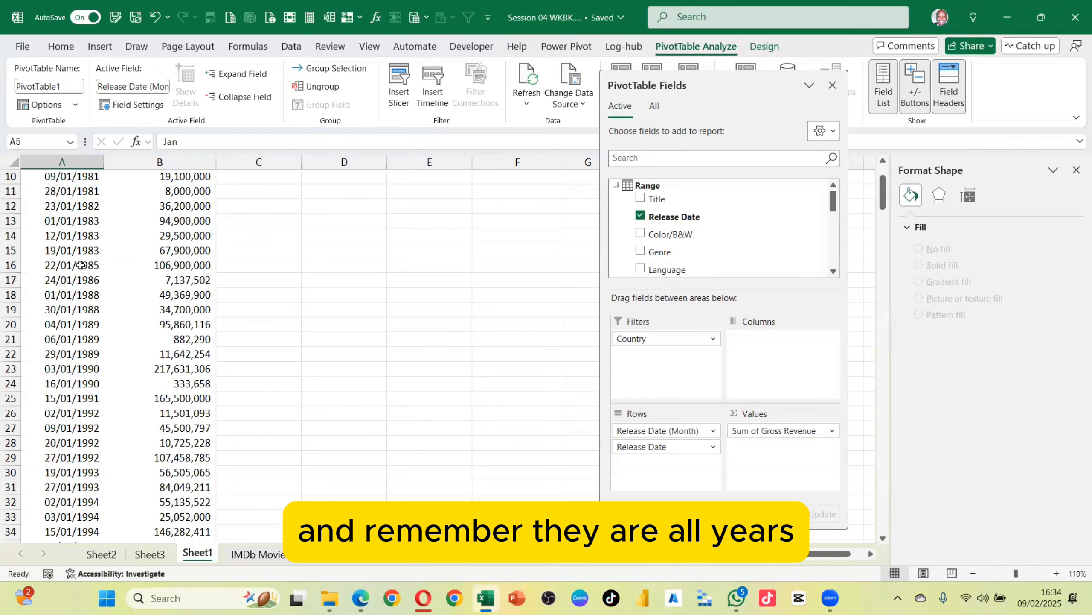
{"action": "scroll", "coordinate": [78, 258], "scroll_direction": "up", "scroll_amount": 3}
{"action": "left_click", "coordinate": [29, 236]}
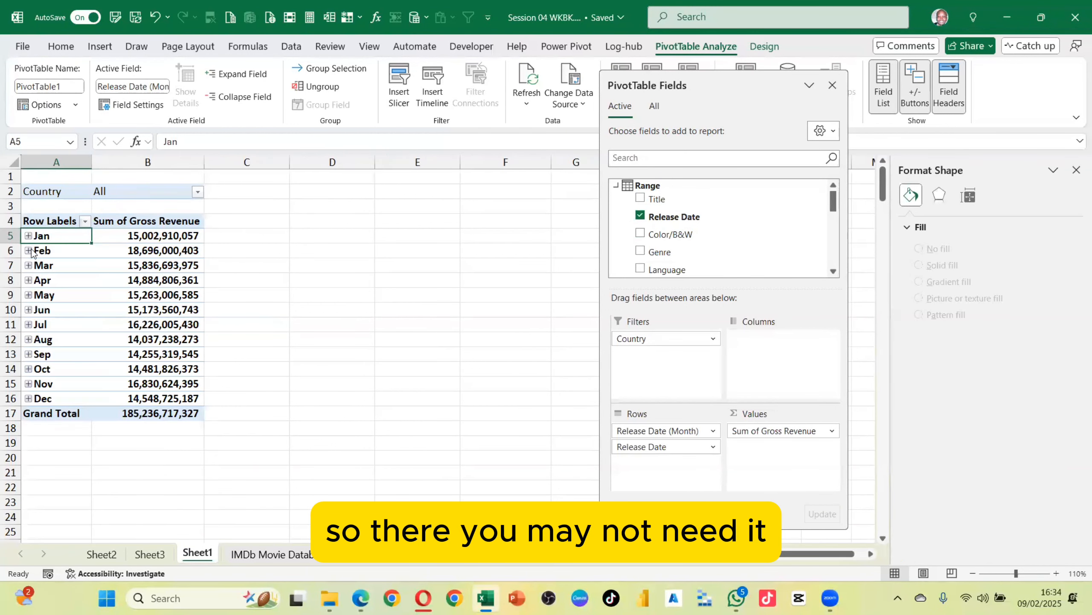
{"action": "left_click_drag", "start_coordinate": [658, 447], "coordinate": [510, 407]}
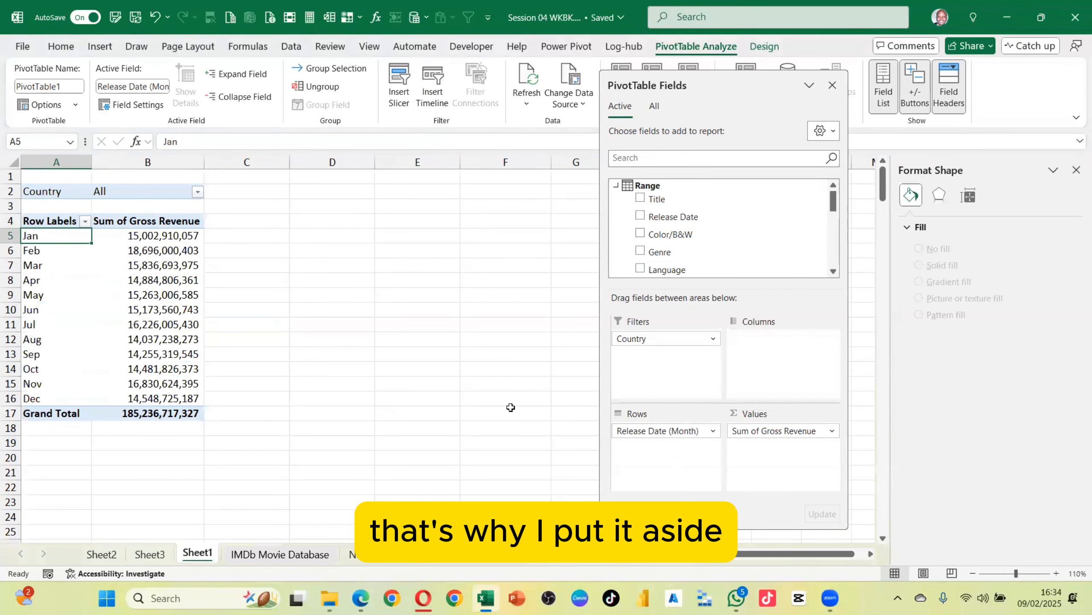
Select a value cell in the PivotTable and close the PivotTable Fields pane
{"action": "left_click", "coordinate": [153, 278]}
{"action": "left_click", "coordinate": [123, 244]}
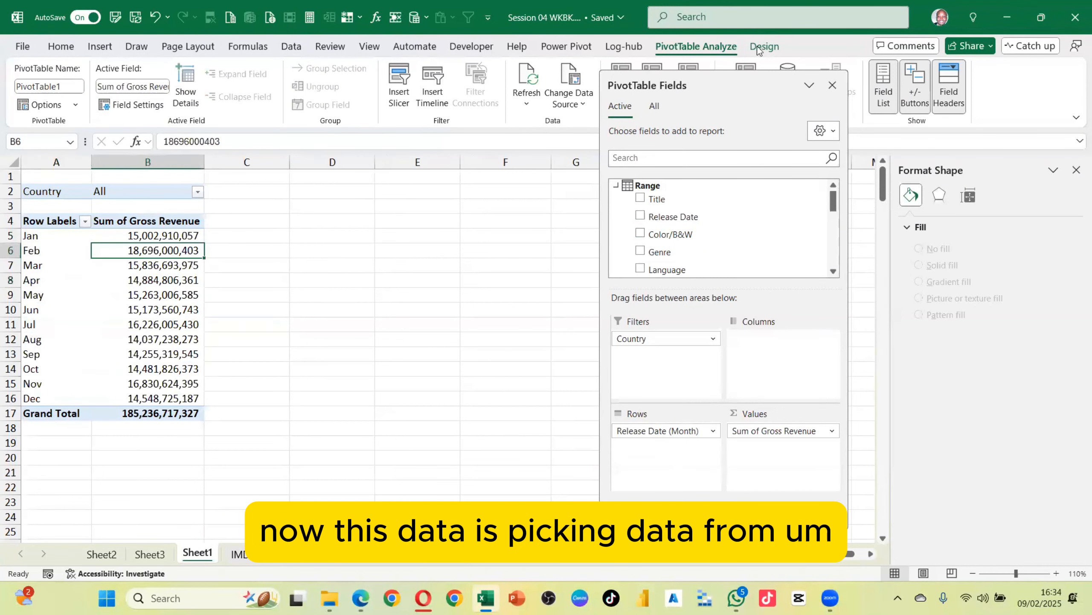
{"action": "left_click", "coordinate": [832, 85]}
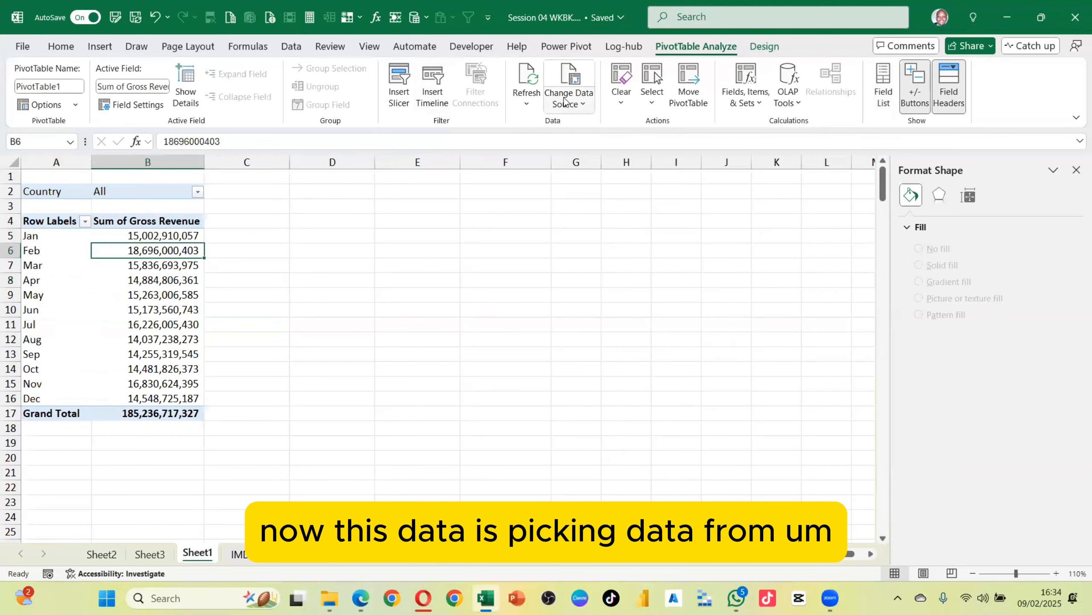
Change the PivotTable's data source to the New_Data sheet range $A$1:$R$1000
{"action": "left_click", "coordinate": [578, 102]}
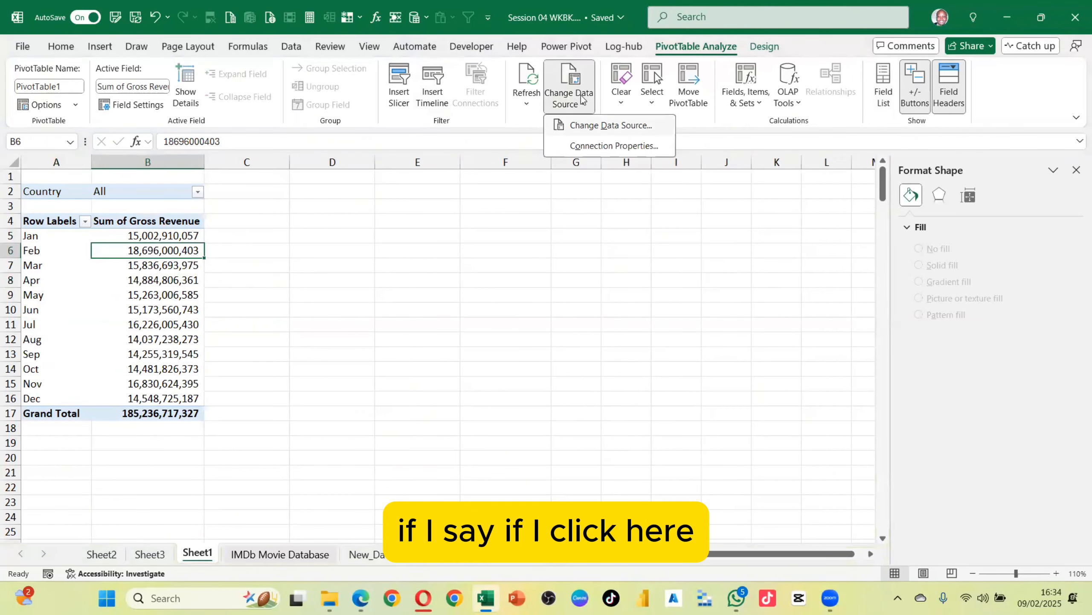
{"action": "left_click", "coordinate": [611, 125]}
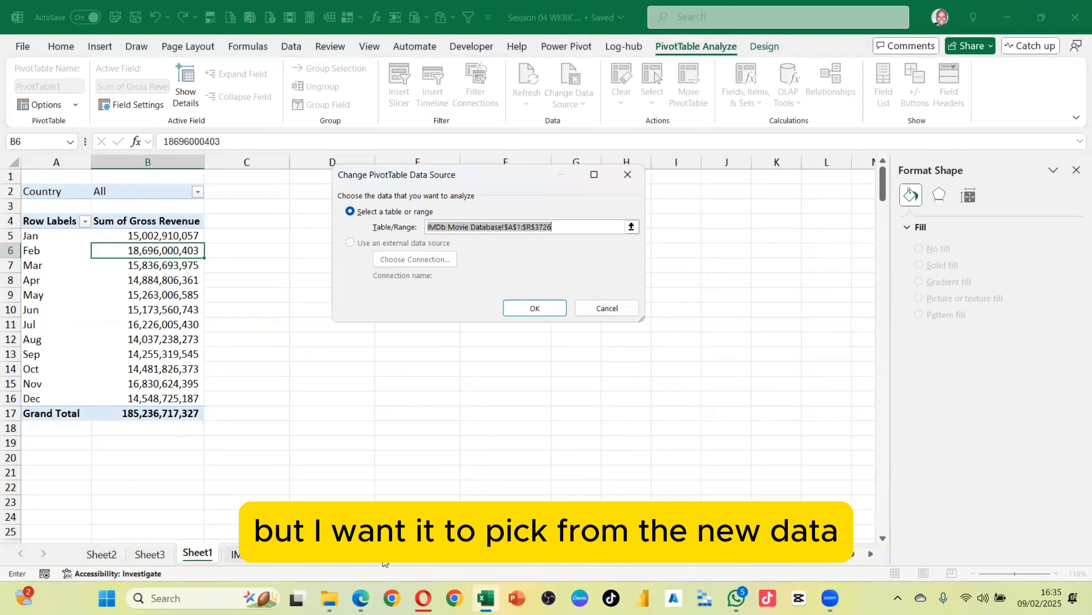
{"action": "left_click", "coordinate": [632, 227]}
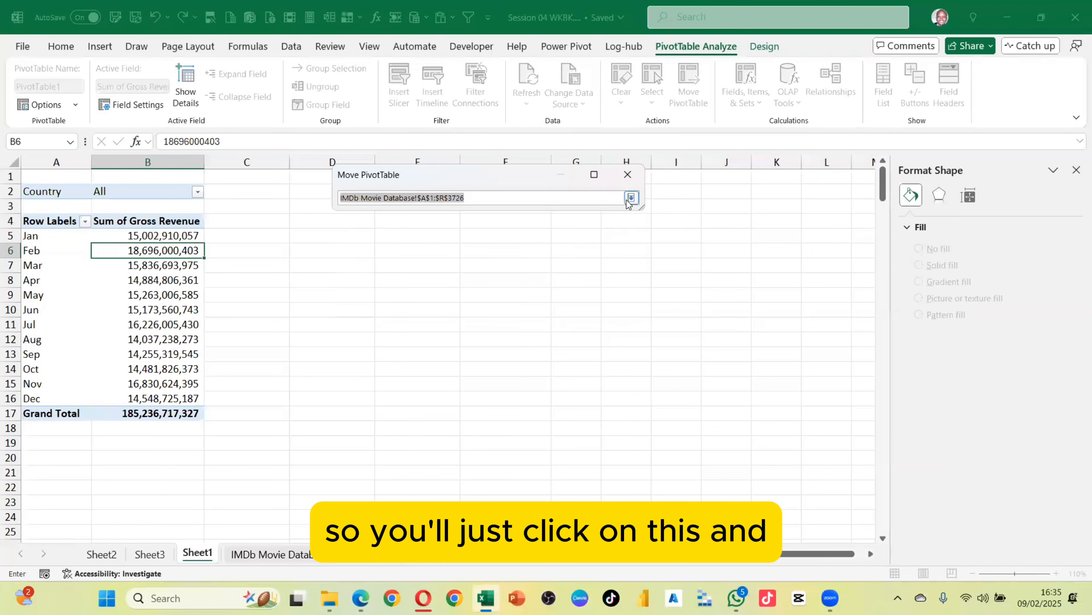
{"action": "left_click", "coordinate": [614, 198]}
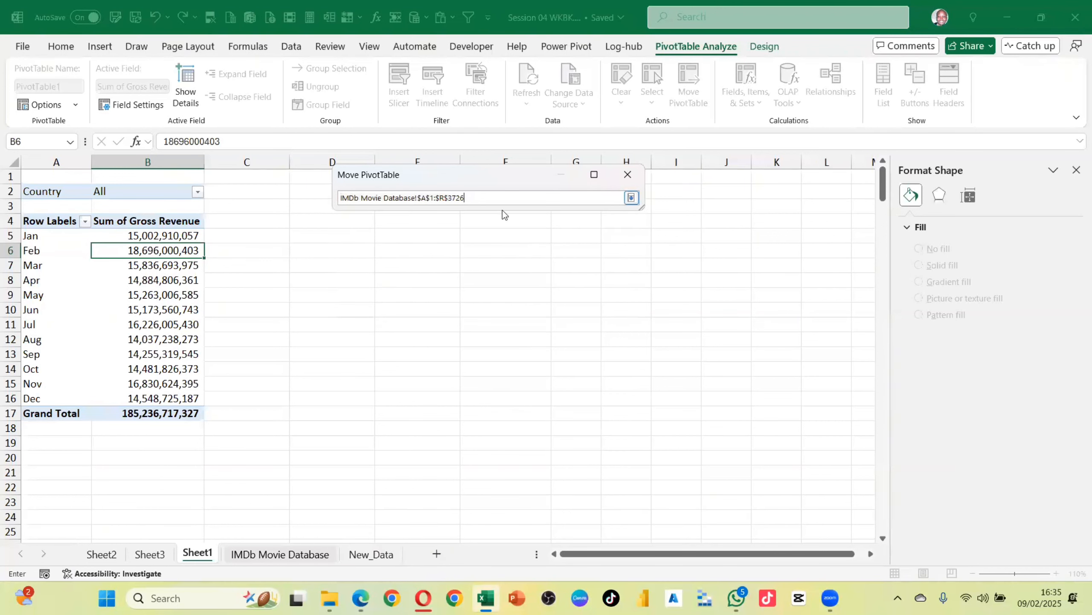
{"action": "key", "text": "BackSpace"}
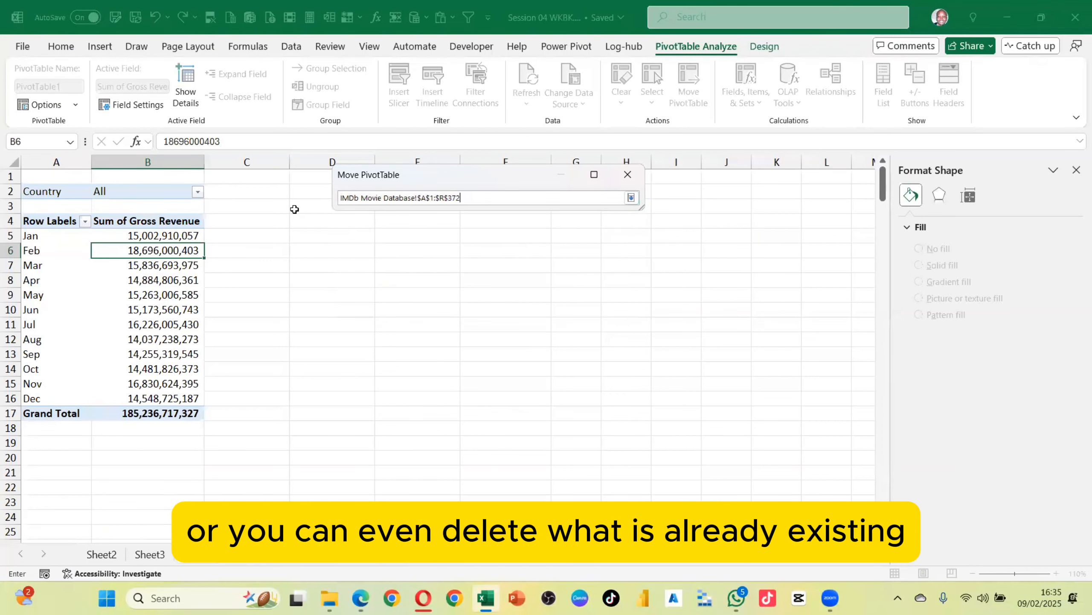
{"action": "key", "text": "BackSpace"}
{"action": "key", "text": "BackSpace"}
{"action": "key", "text": "BackSpace"}
{"action": "key", "text": "BackSpace"}
{"action": "key", "text": "BackSpace"}
{"action": "key", "text": "BackSpace"}
{"action": "key", "text": "BackSpace"}
{"action": "key", "text": "BackSpace"}
{"action": "key", "text": "BackSpace"}
{"action": "key", "text": "BackSpace"}
{"action": "key", "text": "BackSpace"}
{"action": "key", "text": "BackSpace"}
{"action": "key", "text": "BackSpace"}
{"action": "key", "text": "BackSpace"}
{"action": "key", "text": "BackSpace"}
{"action": "key", "text": "BackSpace"}
{"action": "key", "text": "BackSpace"}
{"action": "key", "text": "BackSpace"}
{"action": "key", "text": "BackSpace"}
{"action": "key", "text": "BackSpace"}
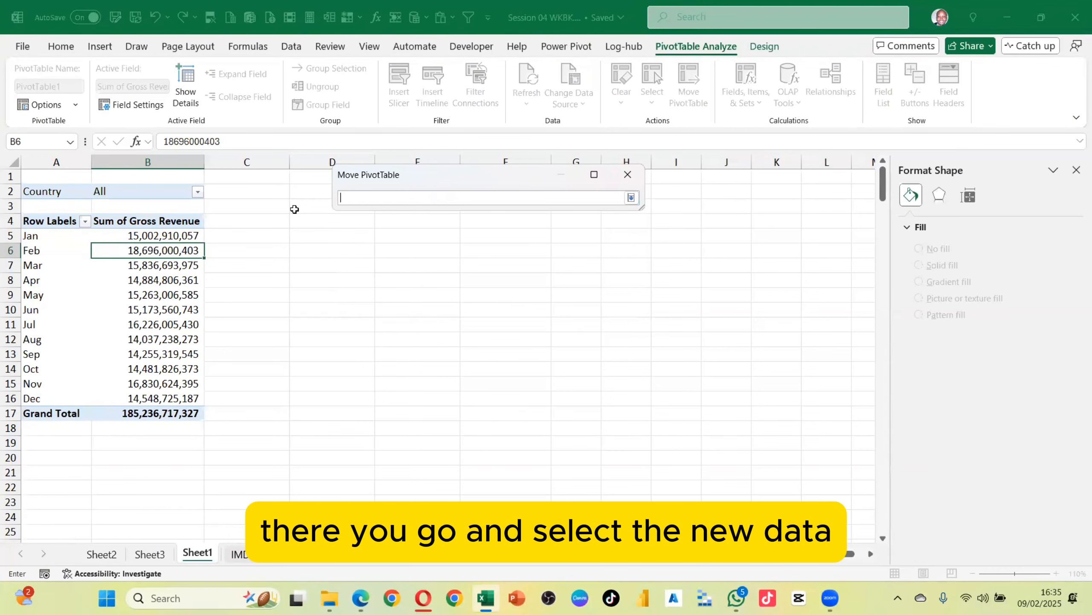
{"action": "left_click", "coordinate": [382, 561]}
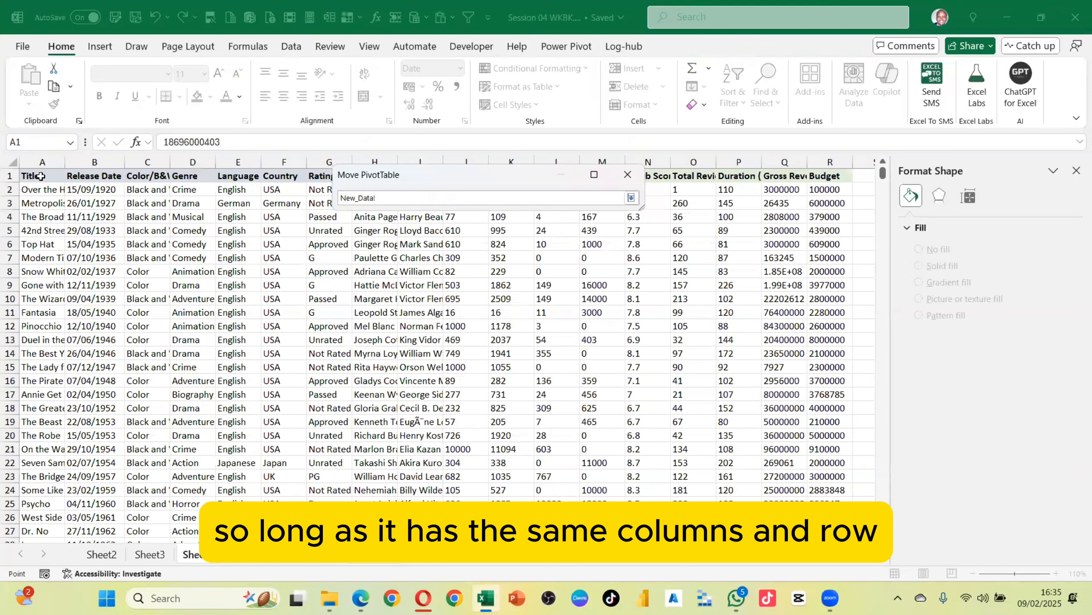
{"action": "left_click", "coordinate": [39, 175]}
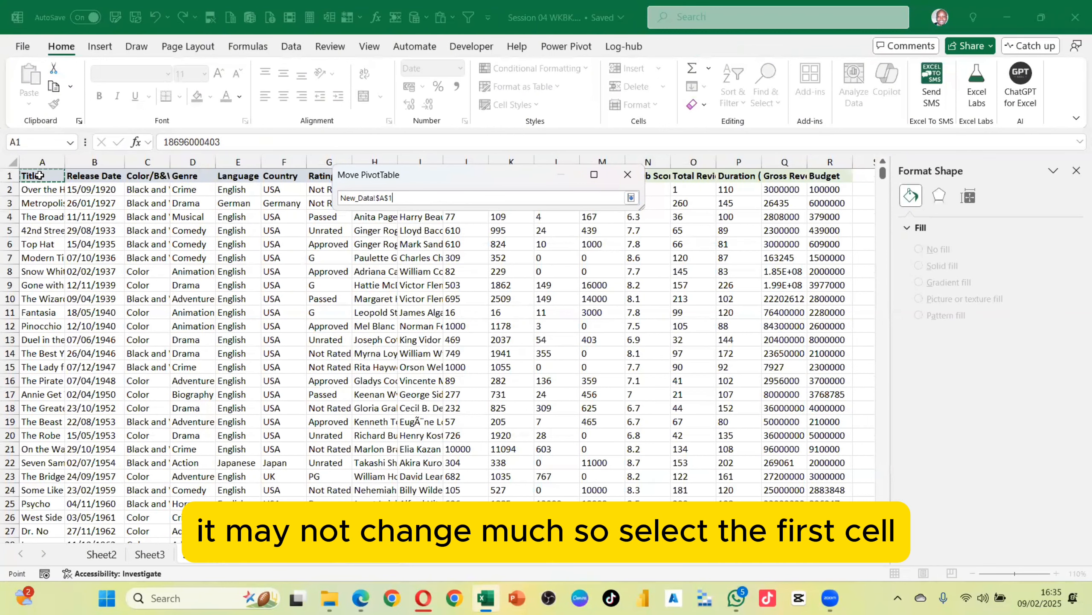
{"action": "key", "text": "ctrl+shift+Right"}
{"action": "key", "text": "ctrl+shift+Down"}
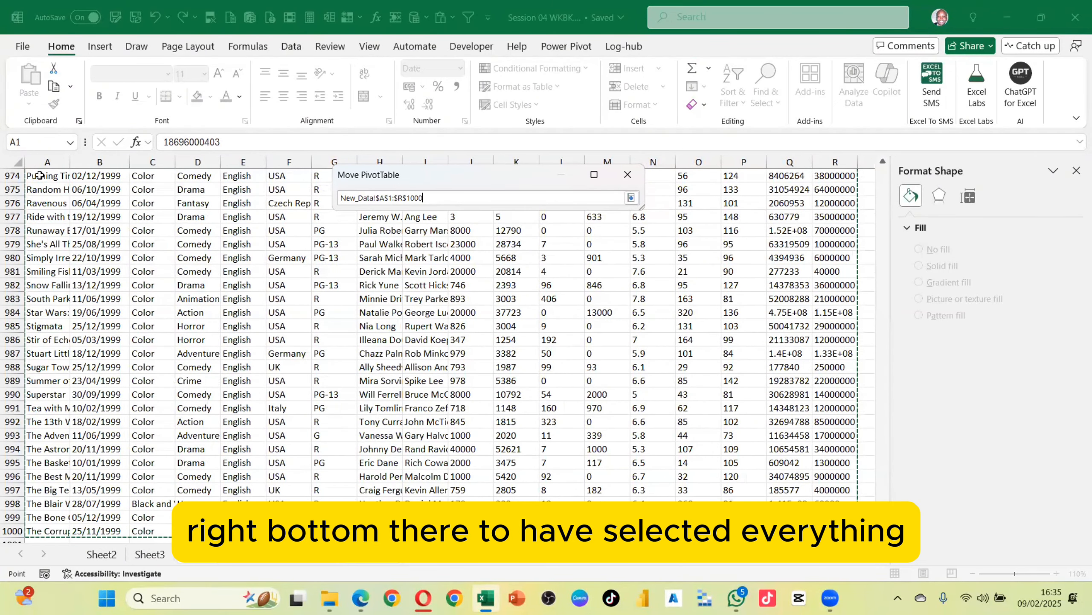
{"action": "key", "text": "Return"}
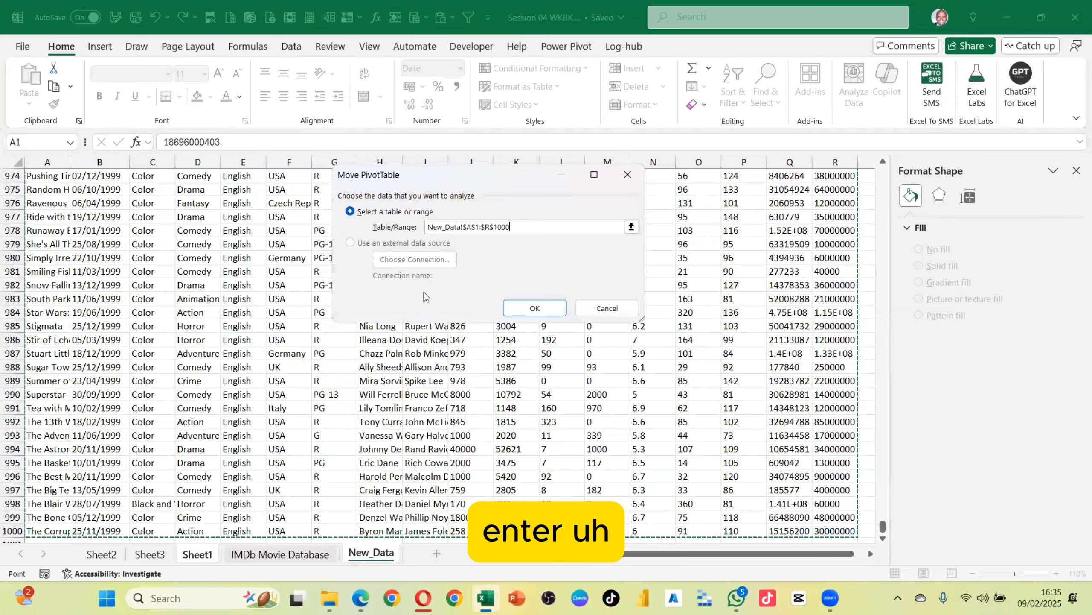
{"action": "left_click", "coordinate": [516, 308]}
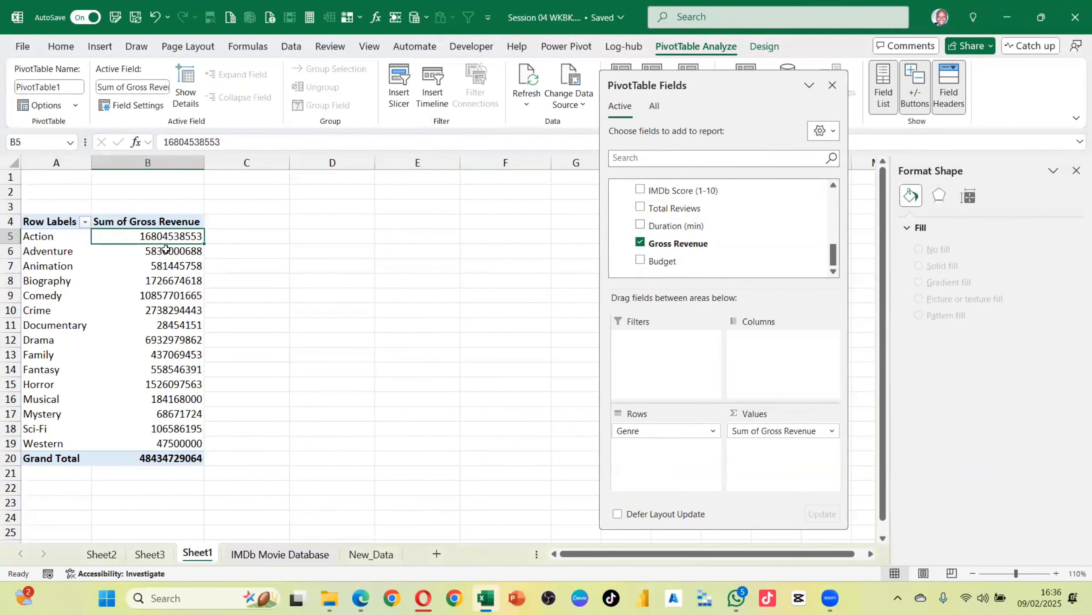
Format the Sum of Gross Revenue values as Number with 0 decimal places and a 1000 separator
{"action": "right_click", "coordinate": [162, 238]}
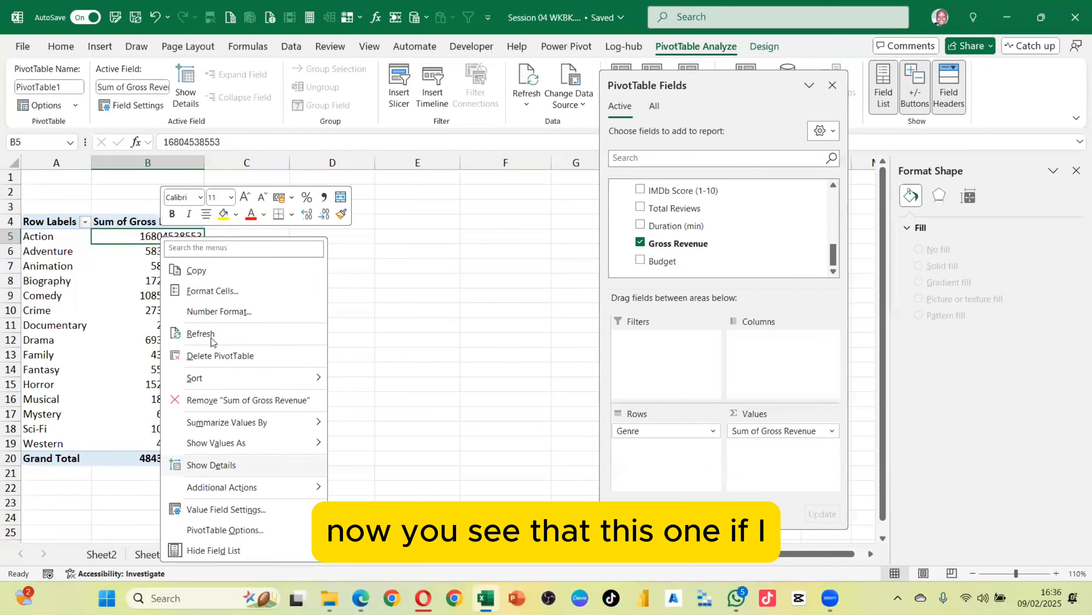
{"action": "left_click", "coordinate": [207, 311]}
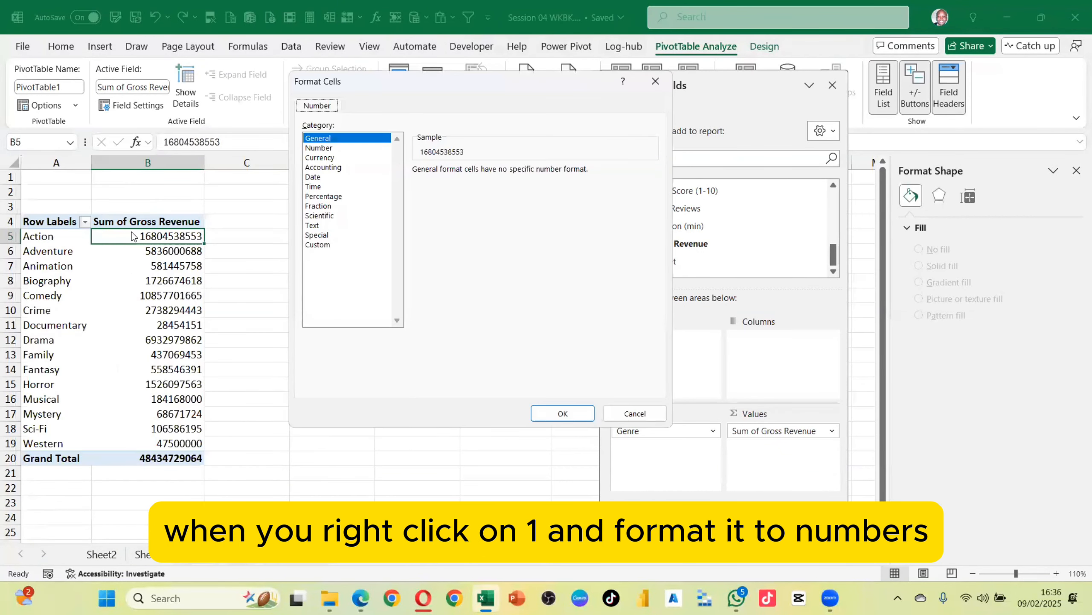
{"action": "left_click", "coordinate": [341, 149]}
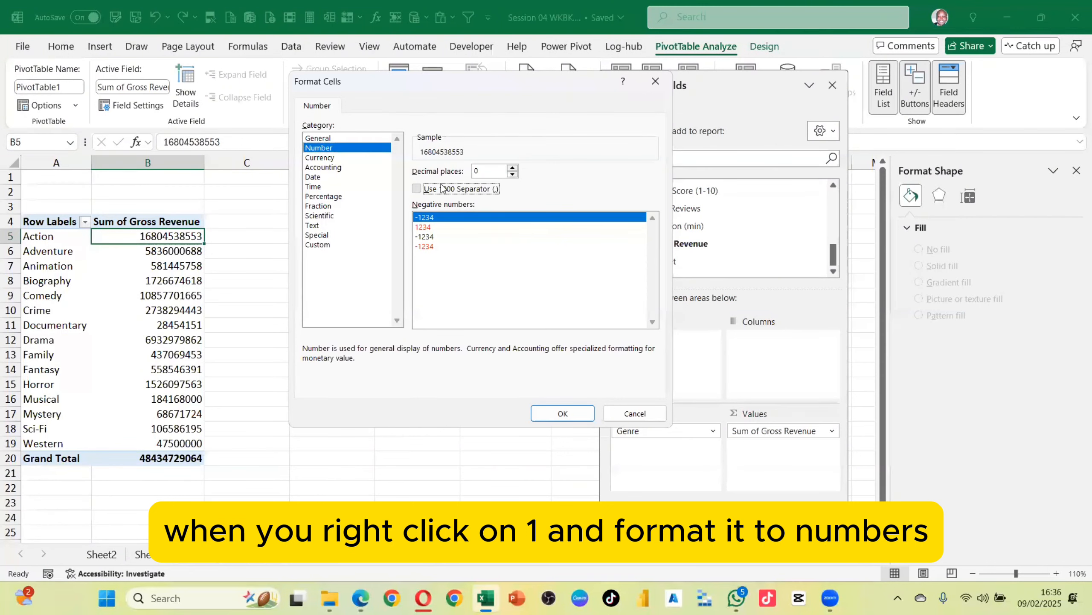
{"action": "left_click", "coordinate": [417, 188]}
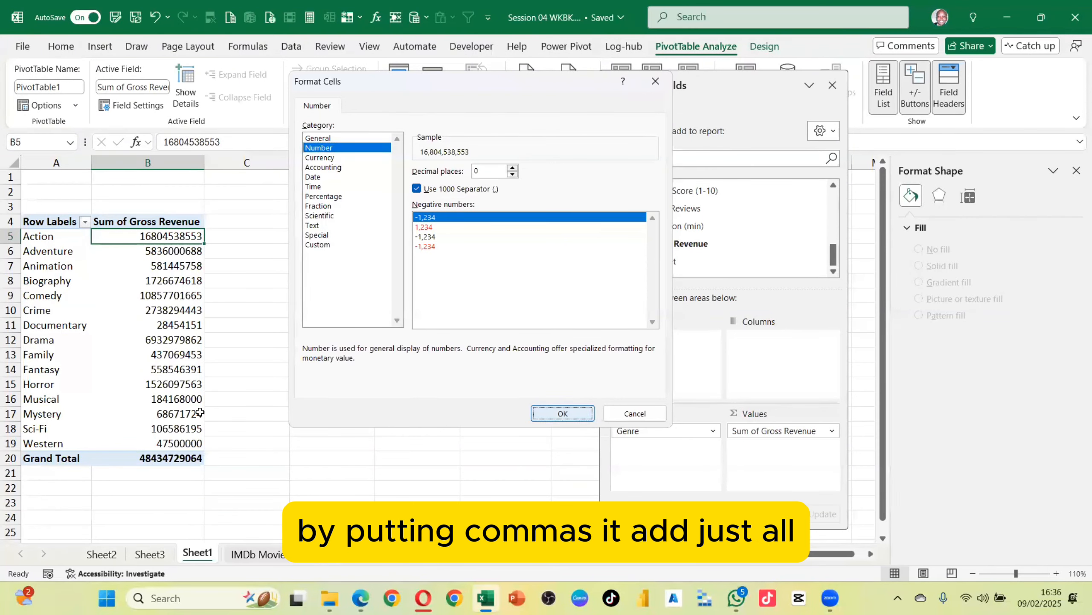
{"action": "left_click", "coordinate": [561, 413]}
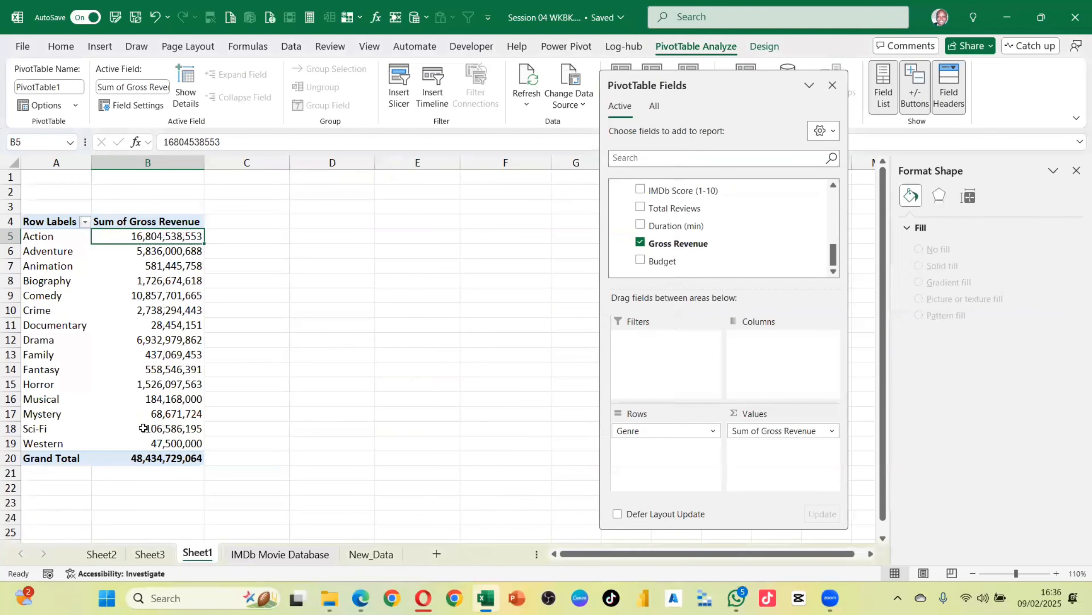
Close the PivotTable Fields pane and open the New_Data sheet
{"action": "left_click", "coordinate": [831, 86]}
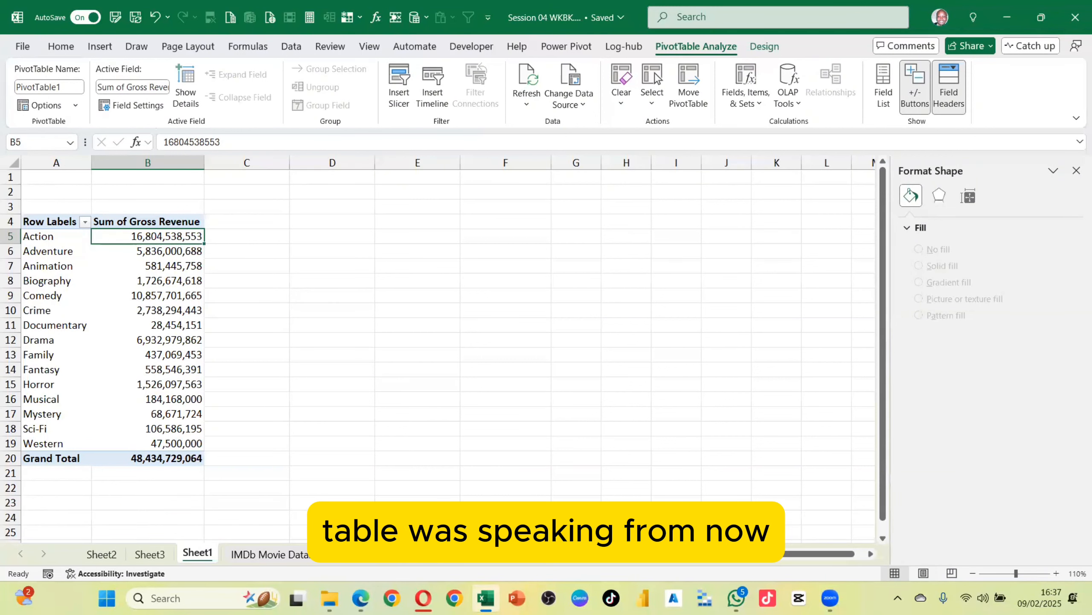
{"action": "left_click", "coordinate": [363, 559]}
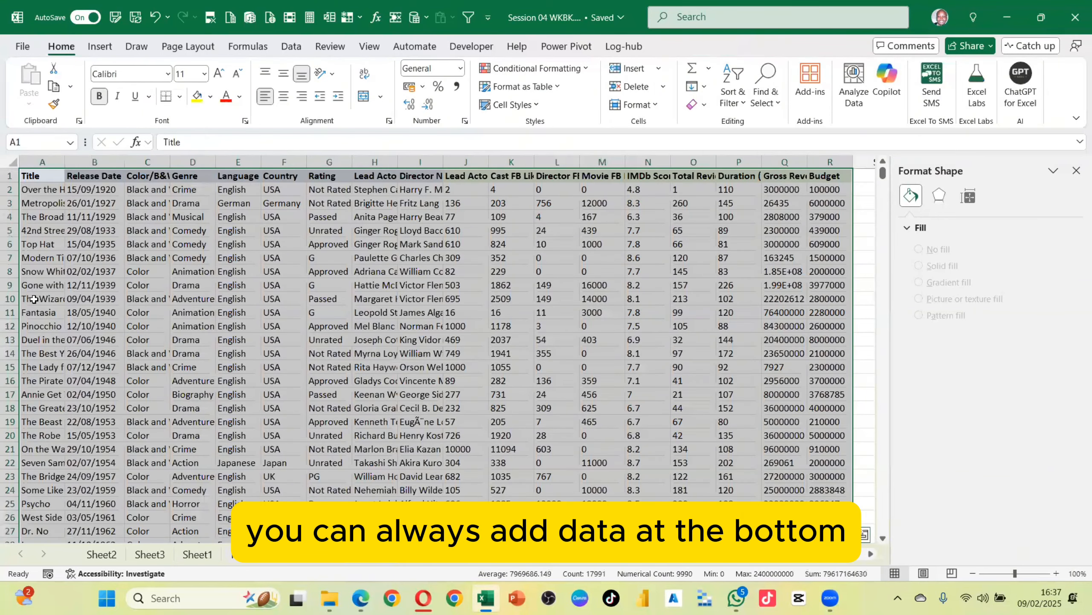
Browse down to the last records of the New_Data sheet and back to the top
{"action": "left_click", "coordinate": [34, 311]}
{"action": "key", "text": "ctrl+Down"}
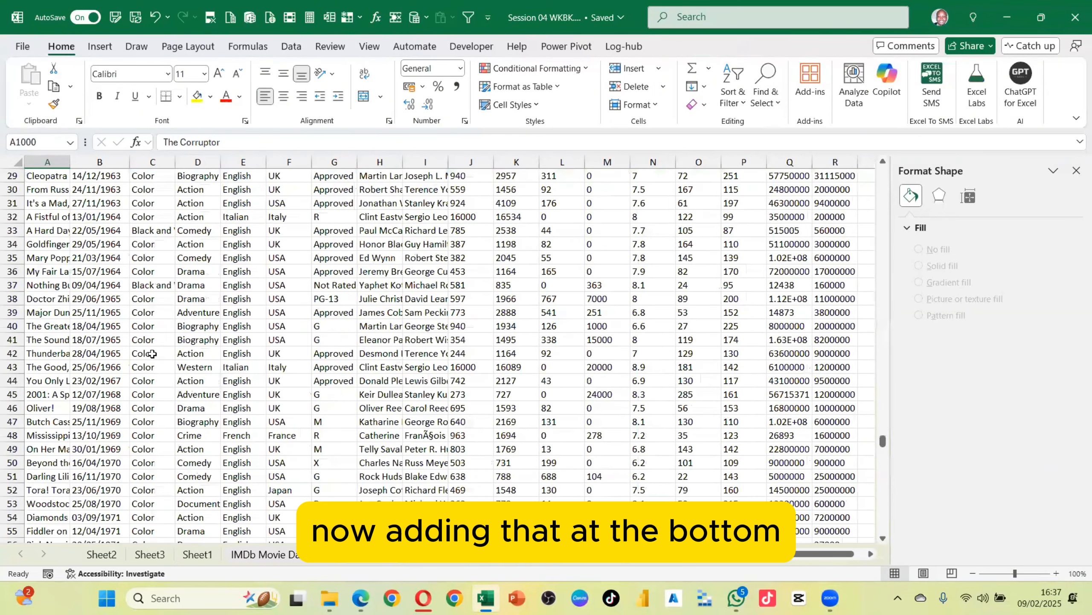
{"action": "scroll", "coordinate": [44, 345], "scroll_direction": "down", "scroll_amount": 4}
{"action": "left_click", "coordinate": [44, 344]}
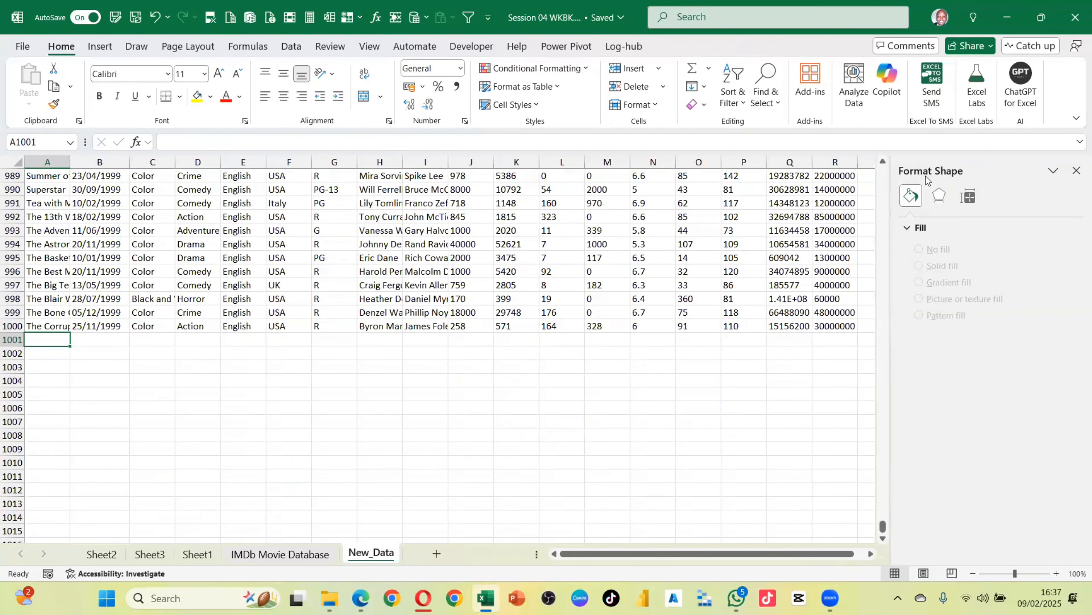
{"action": "left_click", "coordinate": [651, 498]}
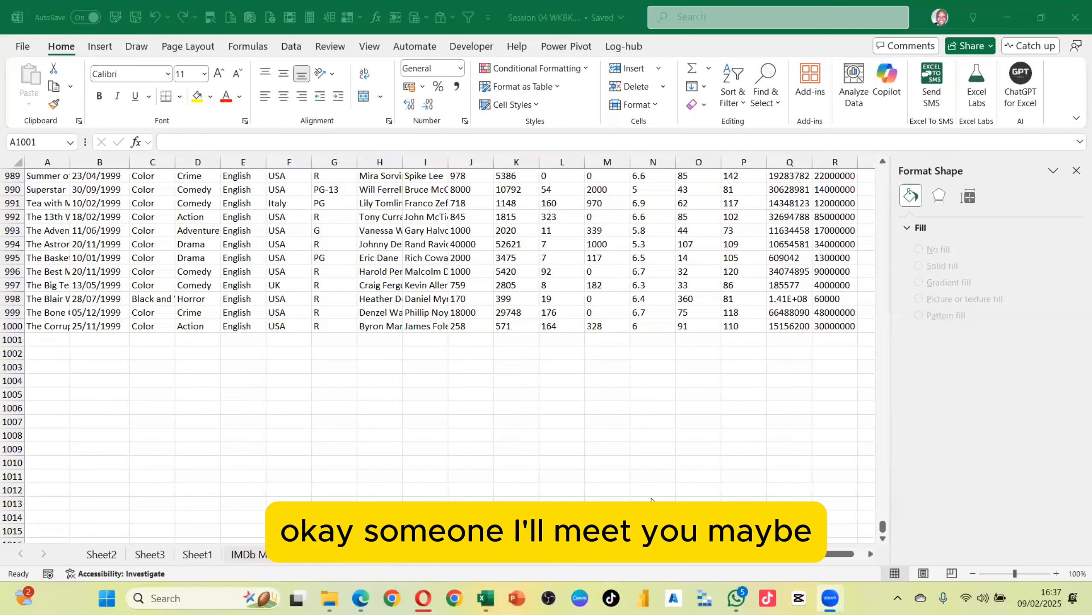
{"action": "left_click", "coordinate": [263, 390]}
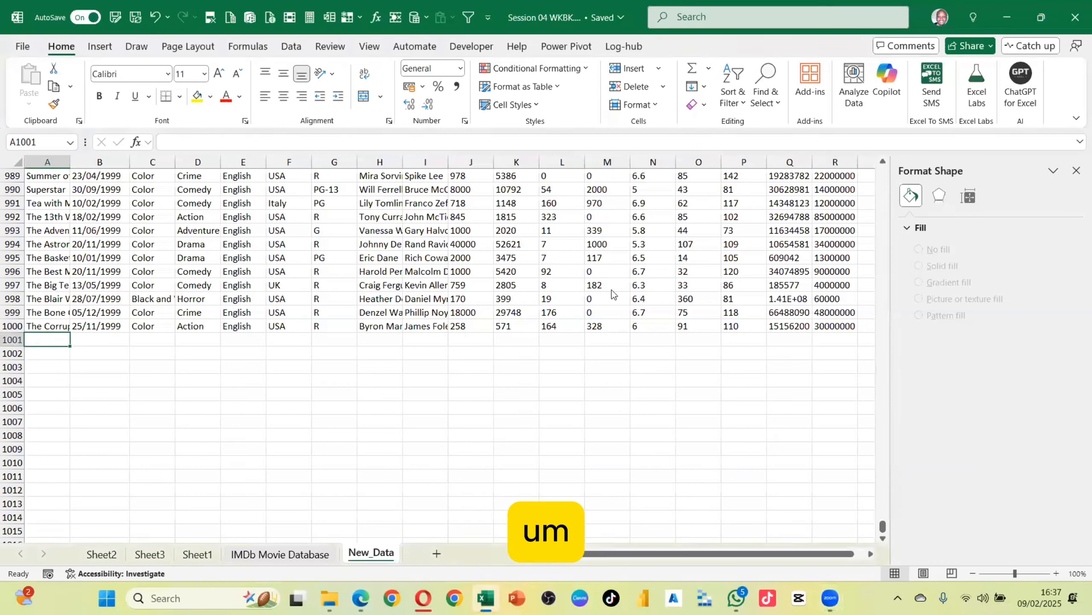
{"action": "left_click", "coordinate": [611, 290]}
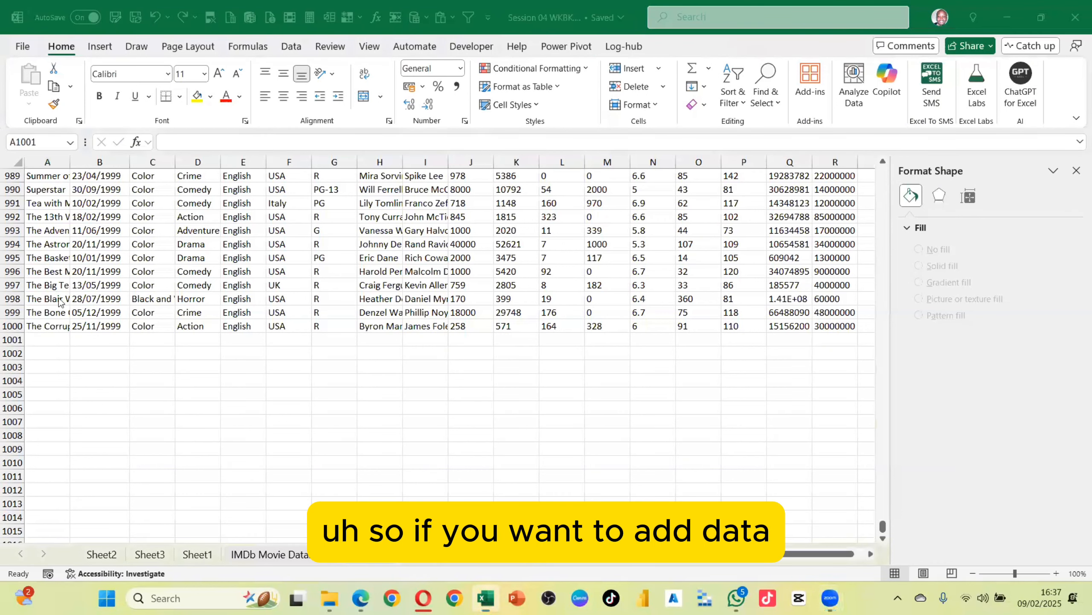
{"action": "scroll", "coordinate": [59, 301], "scroll_direction": "down", "scroll_amount": 1}
{"action": "left_click", "coordinate": [37, 297]}
{"action": "scroll", "coordinate": [170, 271], "scroll_direction": "up", "scroll_amount": 4}
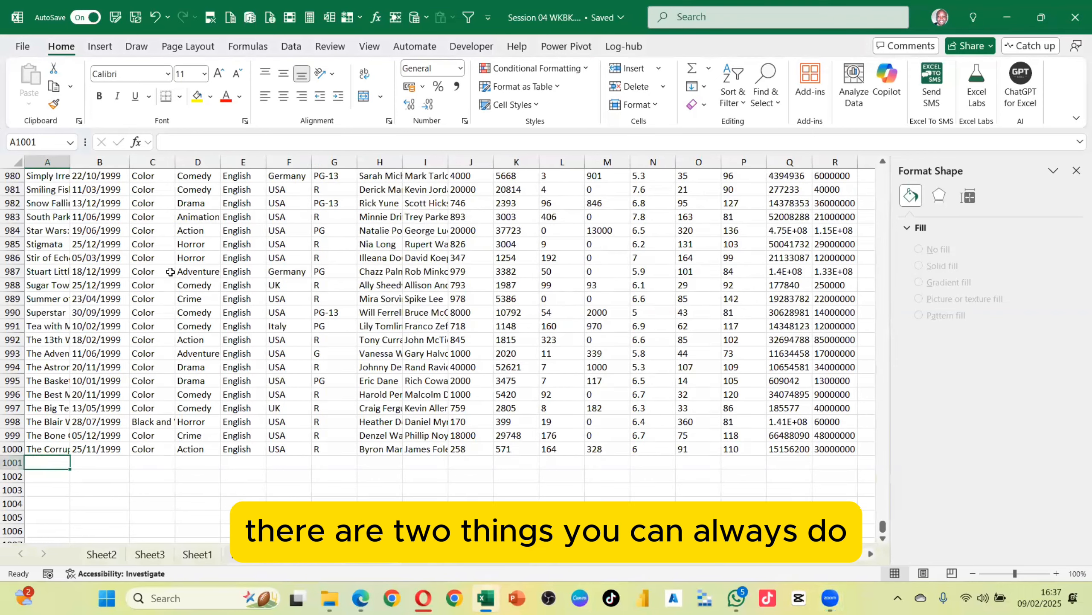
{"action": "scroll", "coordinate": [171, 271], "scroll_direction": "up", "scroll_amount": 20}
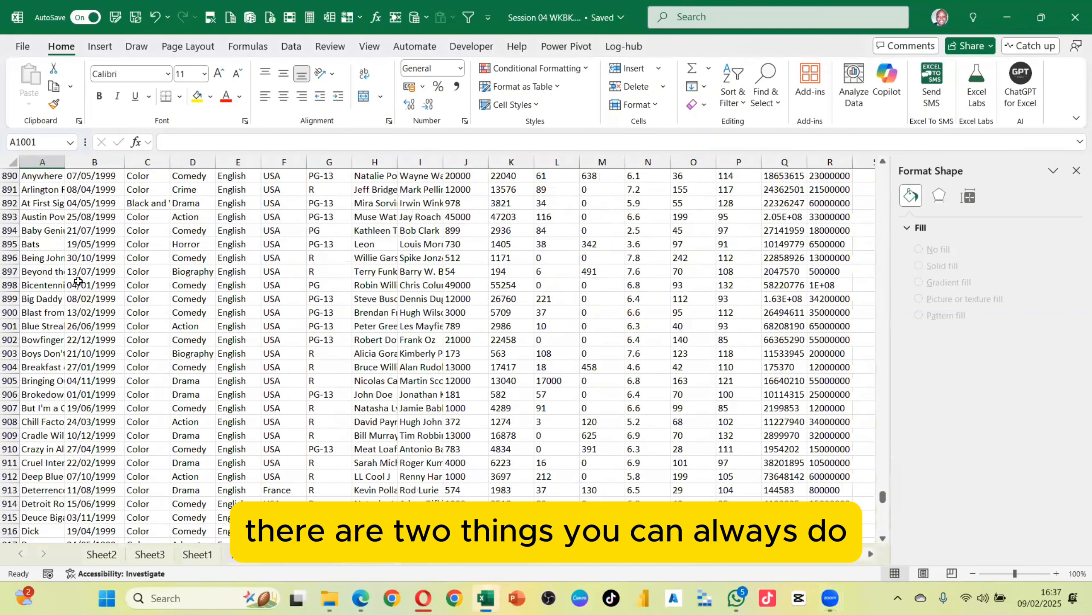
{"action": "scroll", "coordinate": [78, 281], "scroll_direction": "up", "scroll_amount": 11}
{"action": "left_click", "coordinate": [53, 241]}
{"action": "scroll", "coordinate": [73, 245], "scroll_direction": "up", "scroll_amount": 10}
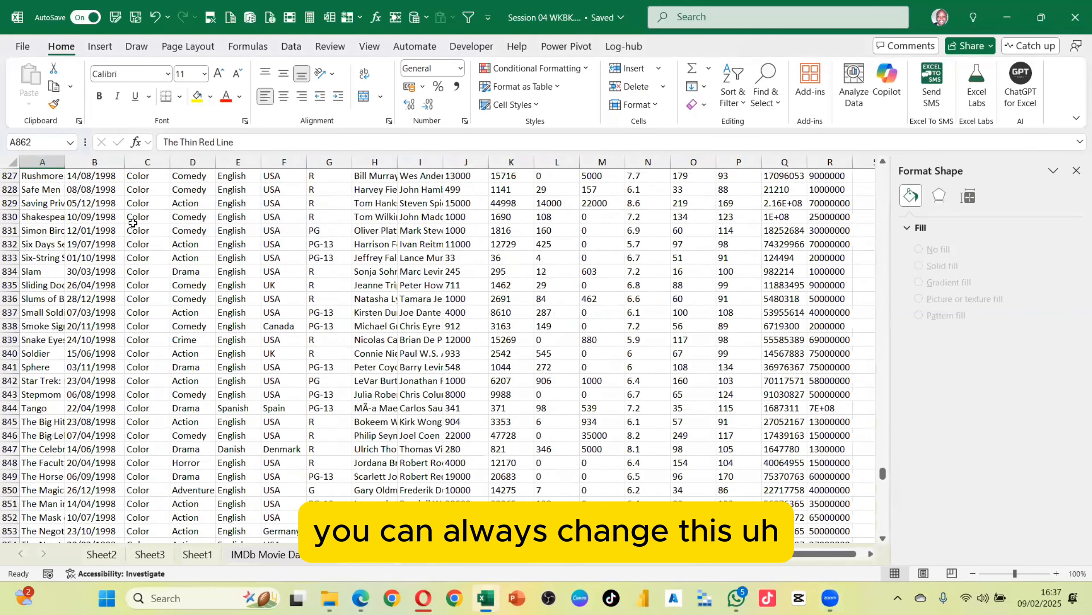
{"action": "scroll", "coordinate": [132, 222], "scroll_direction": "up", "scroll_amount": 1}
{"action": "key", "text": "ctrl+Up"}
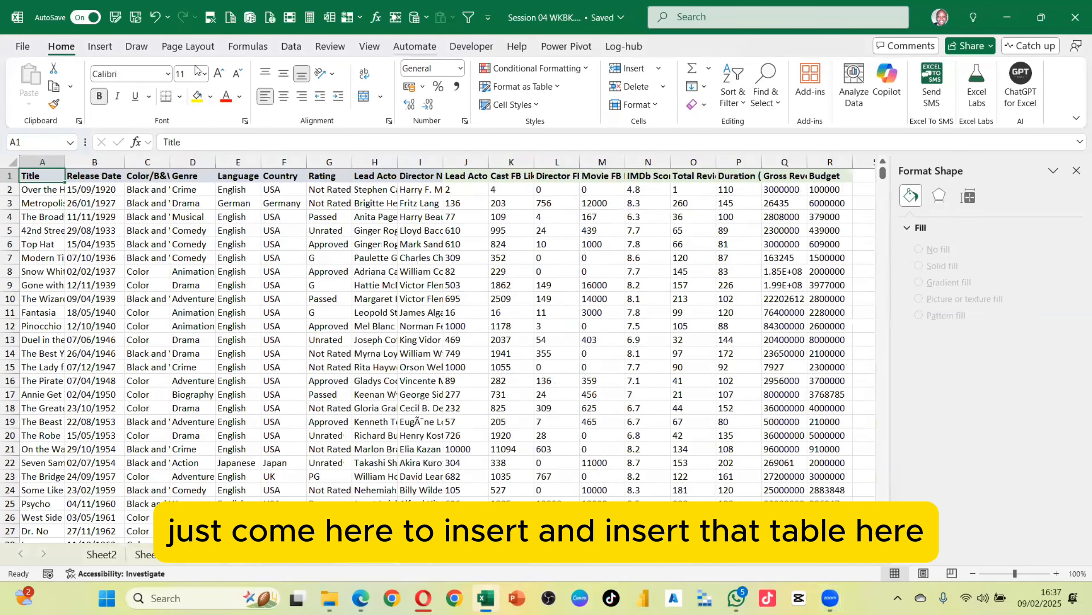
Change the PivotTable's data source to the whole columns New_Data!$A:$R
{"action": "left_click", "coordinate": [100, 47]}
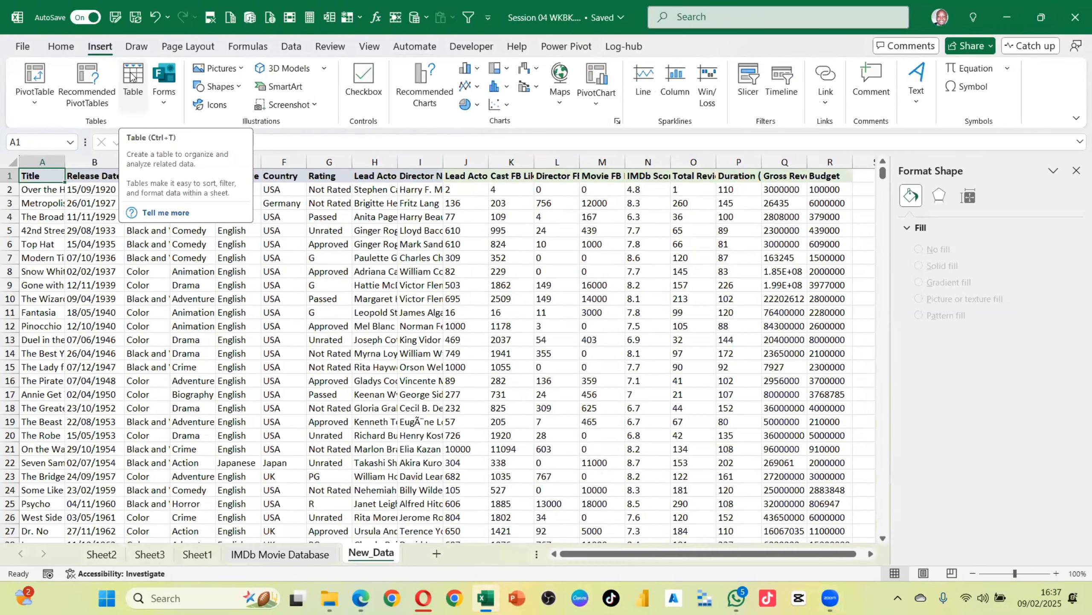
{"action": "left_click", "coordinate": [49, 215]}
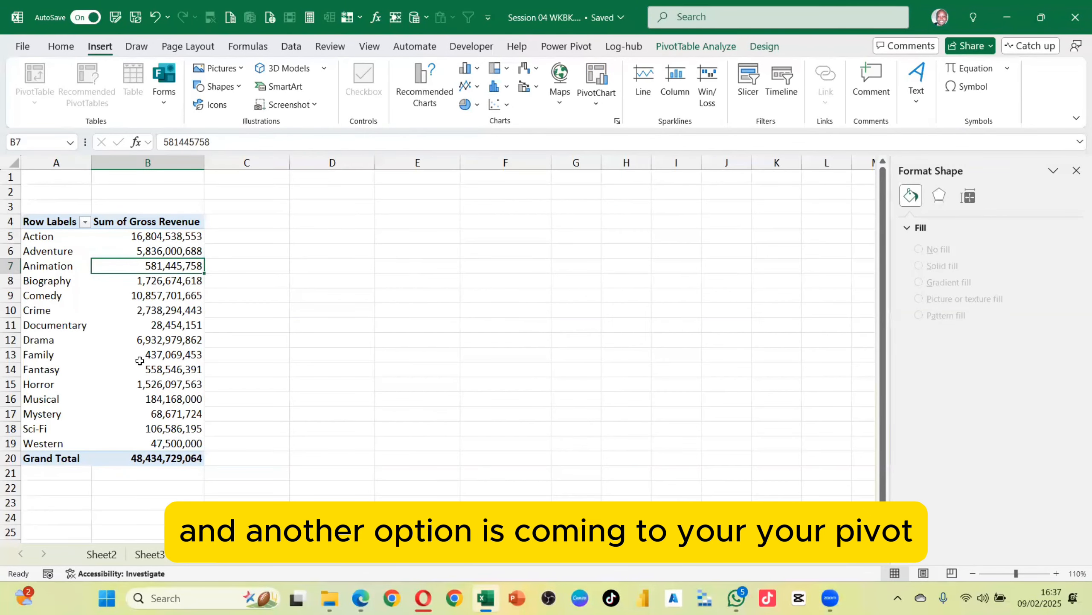
{"action": "left_click", "coordinate": [697, 48]}
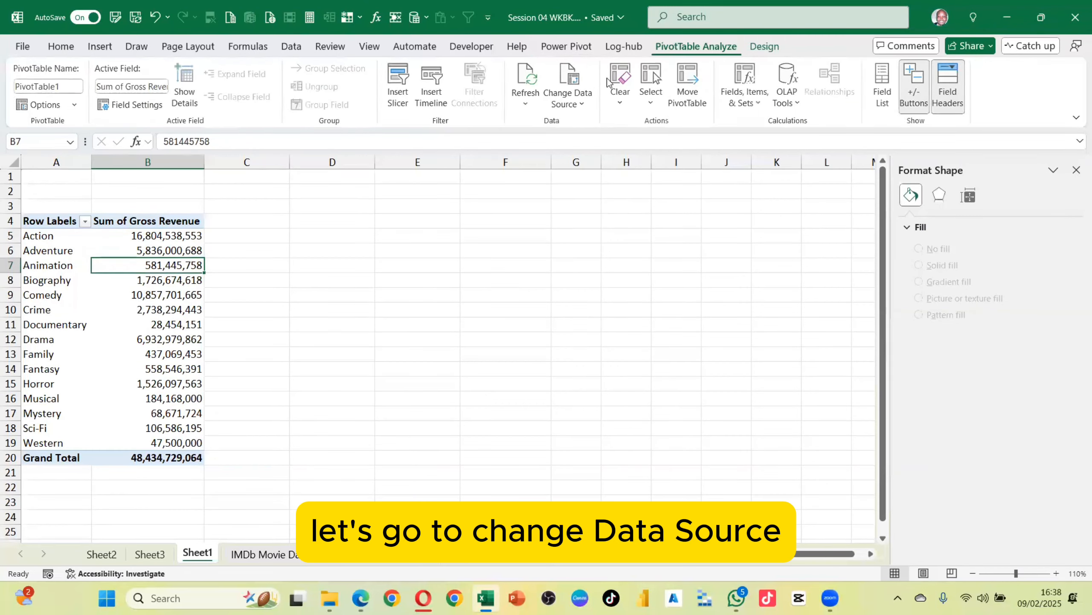
{"action": "left_click", "coordinate": [570, 74]}
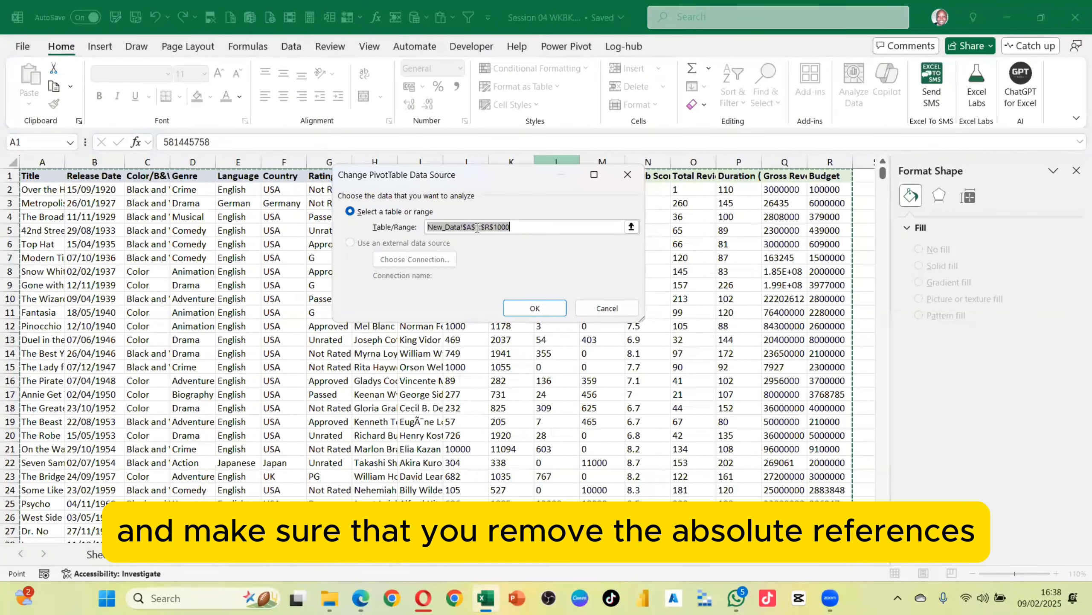
{"action": "left_click", "coordinate": [478, 226]}
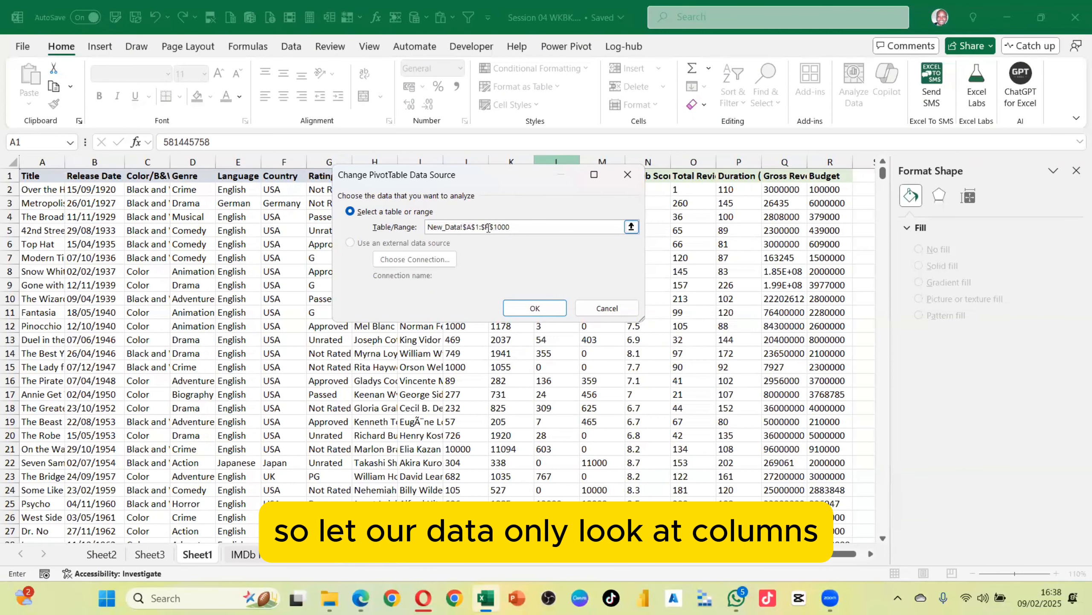
{"action": "key", "text": "BackSpace"}
{"action": "key", "text": "BackSpace"}
{"action": "left_click", "coordinate": [517, 227]}
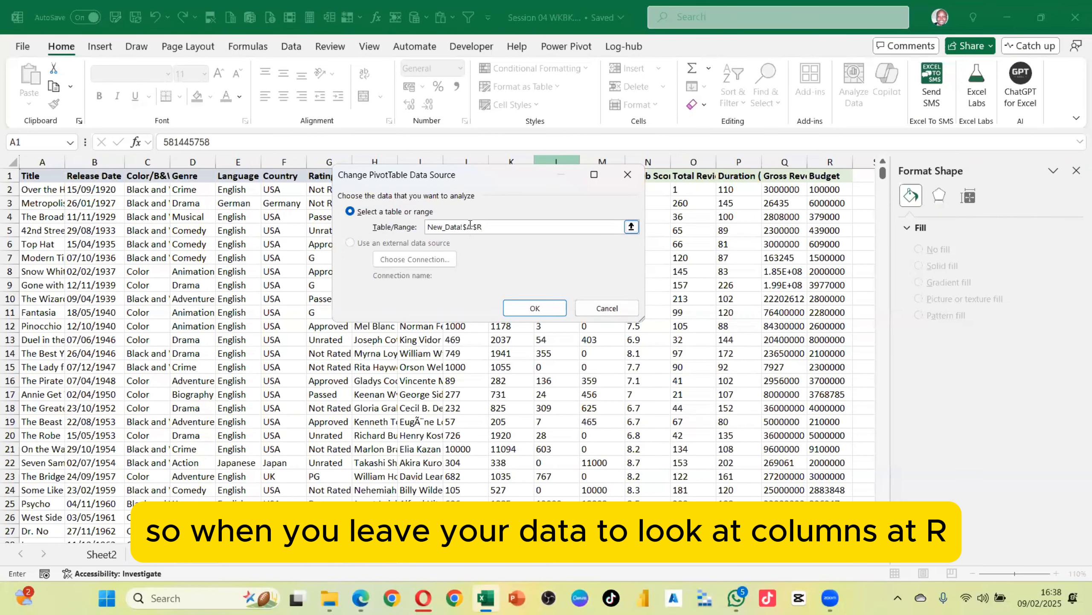
{"action": "left_click", "coordinate": [537, 307]}
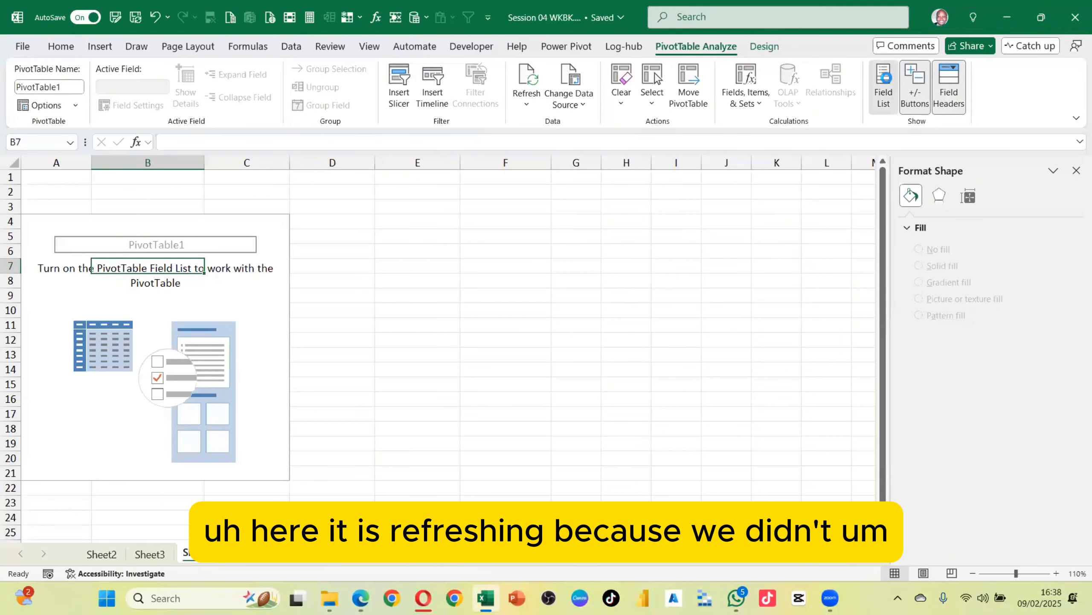
Rebuild the PivotTable with Sum of Gross Revenue in Values and Genre in Rows, then close the field list
{"action": "left_click", "coordinate": [883, 84]}
{"action": "scroll", "coordinate": [684, 236], "scroll_direction": "down", "scroll_amount": 3}
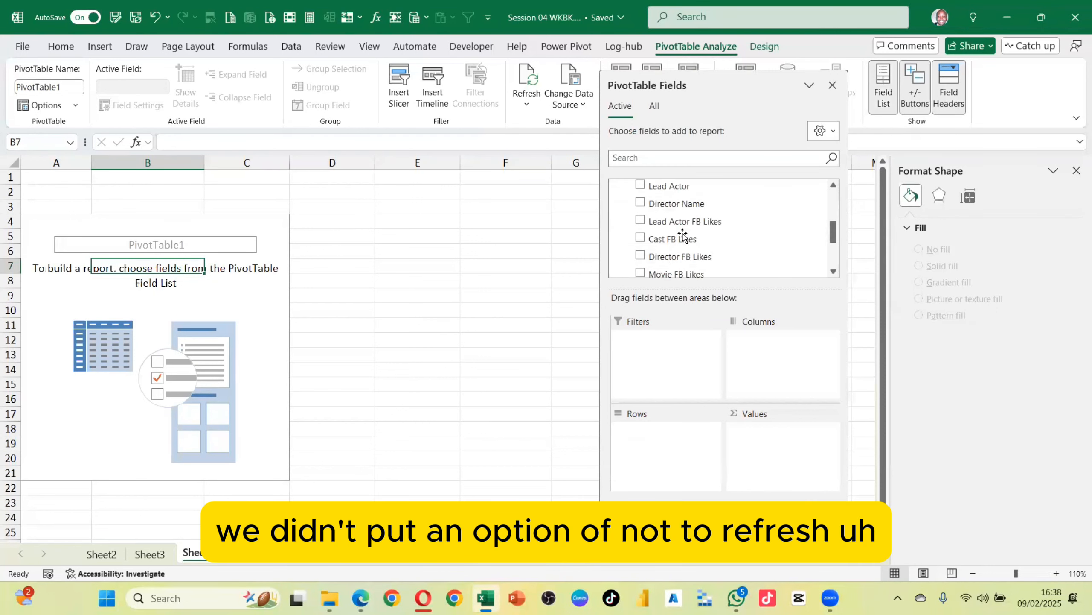
{"action": "scroll", "coordinate": [684, 237], "scroll_direction": "down", "scroll_amount": 3}
{"action": "left_click_drag", "start_coordinate": [686, 244], "coordinate": [785, 458]}
{"action": "scroll", "coordinate": [709, 239], "scroll_direction": "up", "scroll_amount": 6}
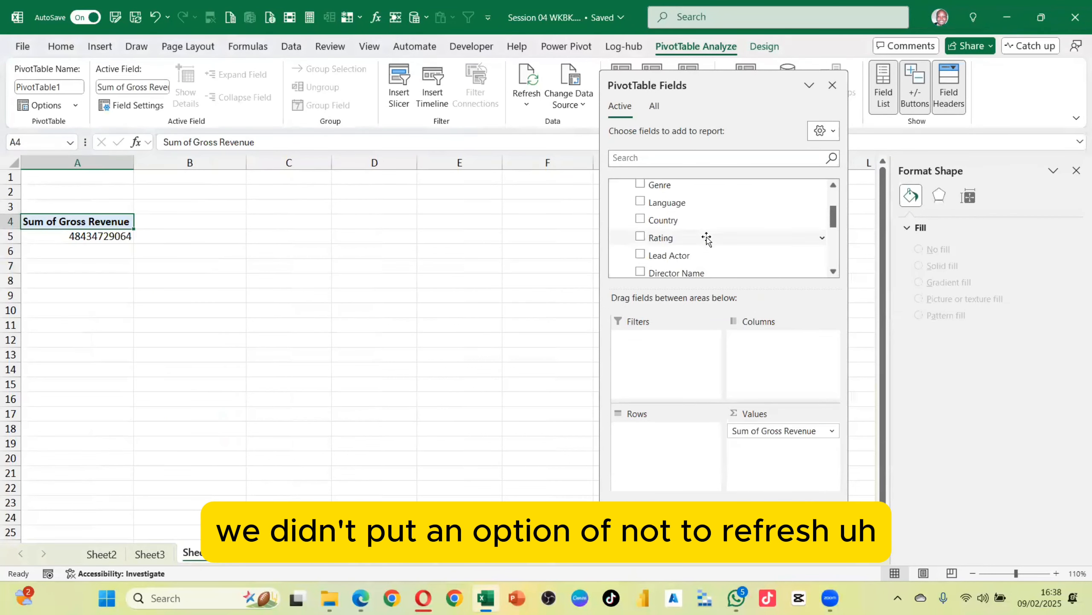
{"action": "scroll", "coordinate": [707, 238], "scroll_direction": "up", "scroll_amount": 3}
{"action": "scroll", "coordinate": [688, 253], "scroll_direction": "down", "scroll_amount": 1}
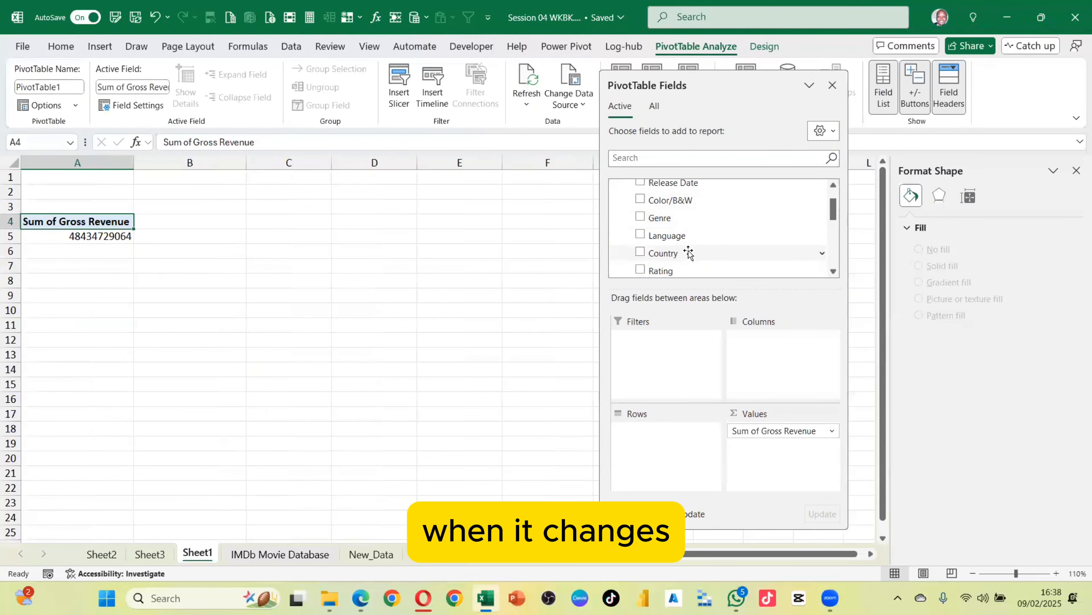
{"action": "scroll", "coordinate": [688, 253], "scroll_direction": "up", "scroll_amount": 1}
{"action": "left_click_drag", "start_coordinate": [658, 251], "coordinate": [656, 450]}
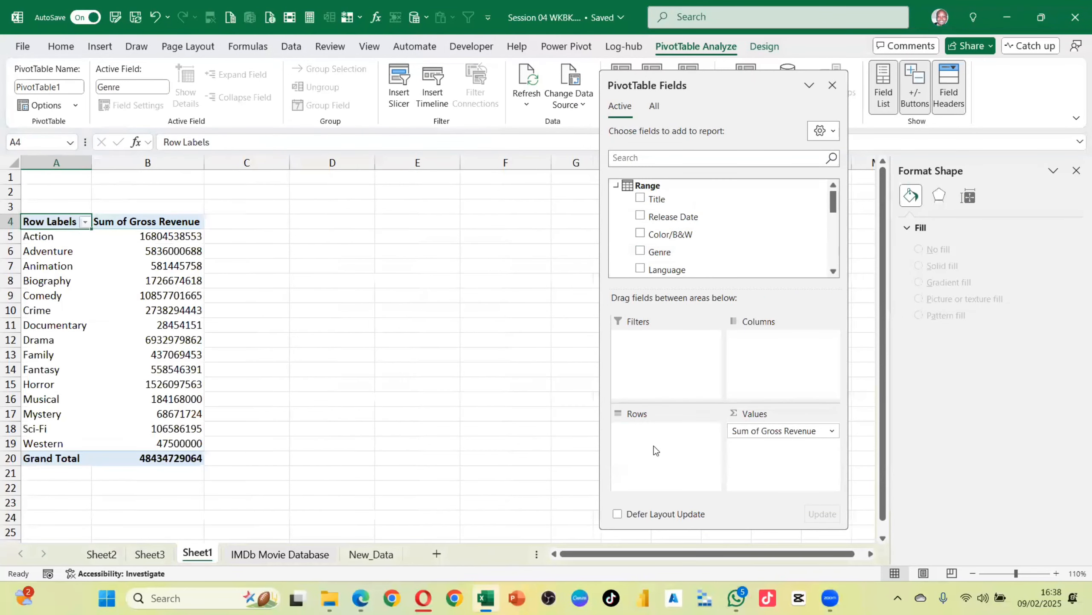
{"action": "left_click", "coordinate": [832, 85]}
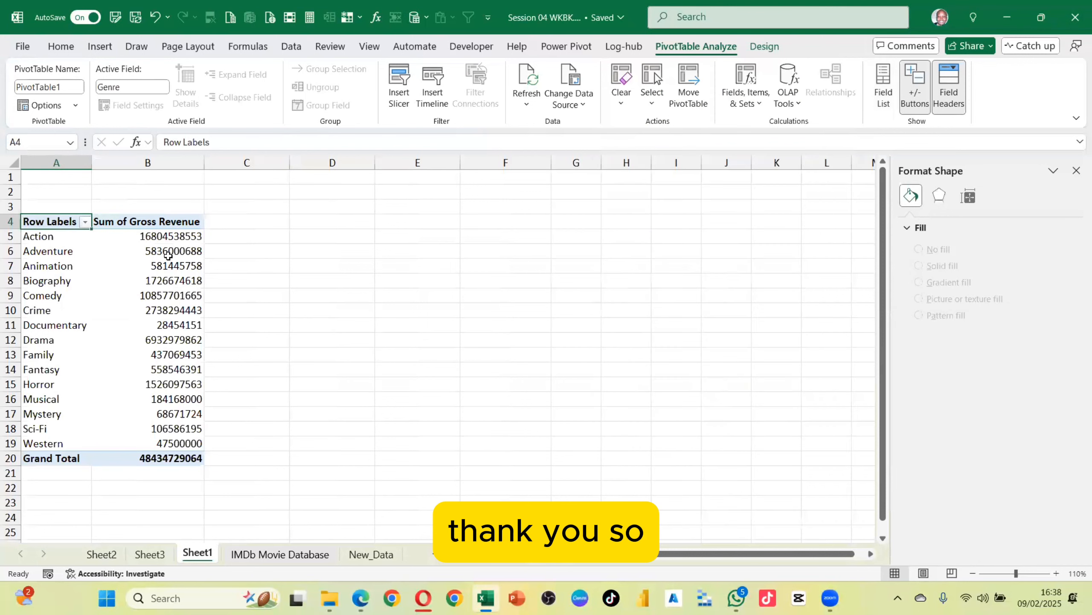
Format the revenue values as Number with 0 decimal places and a 1000 separator
{"action": "right_click", "coordinate": [167, 255]}
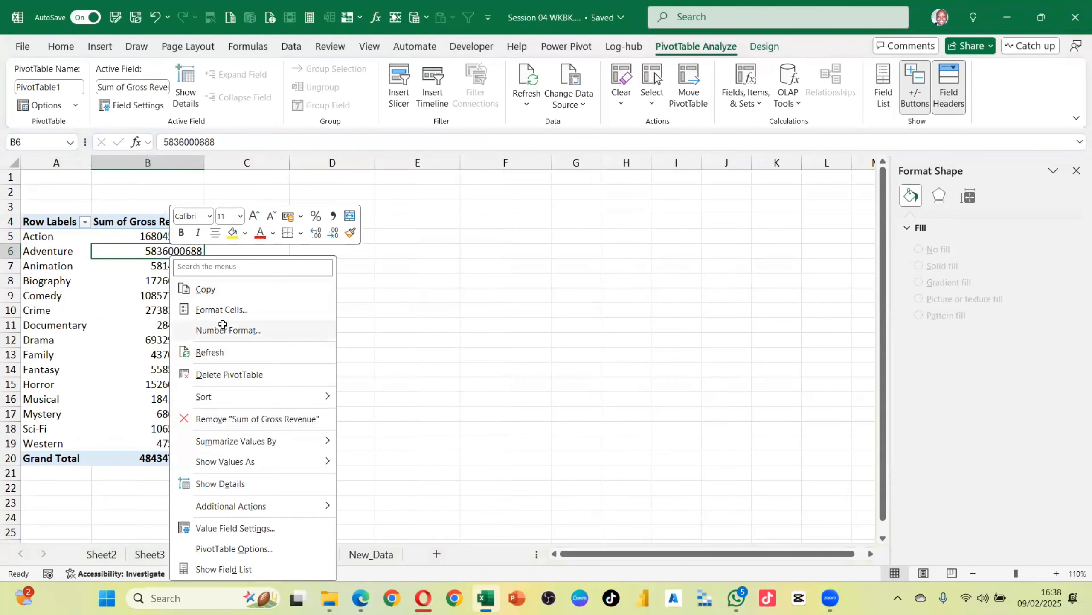
{"action": "left_click", "coordinate": [222, 326]}
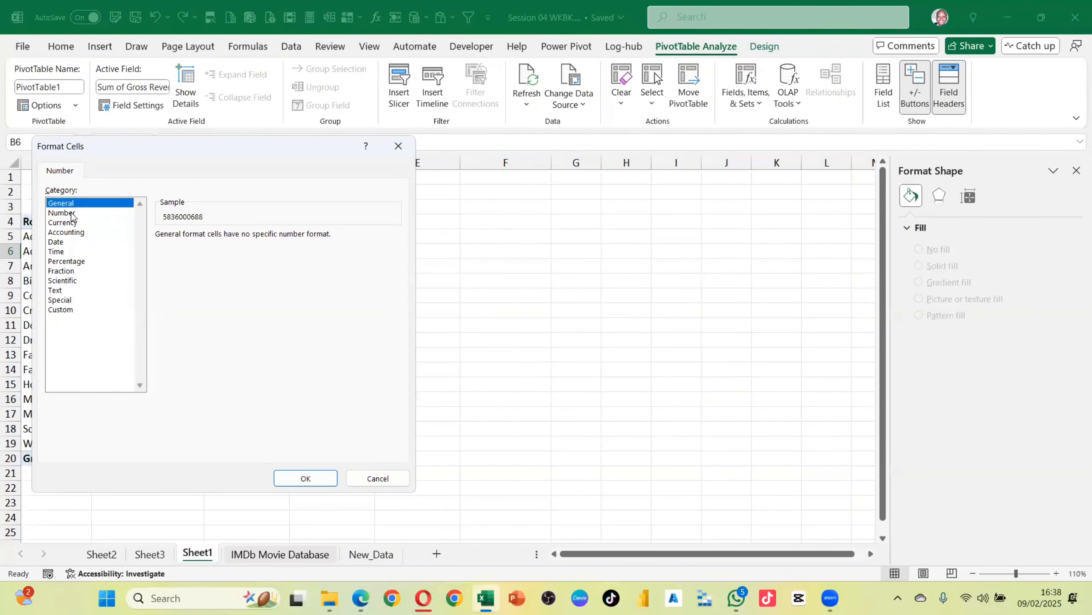
{"action": "left_click", "coordinate": [71, 214]}
{"action": "left_click", "coordinate": [160, 253]}
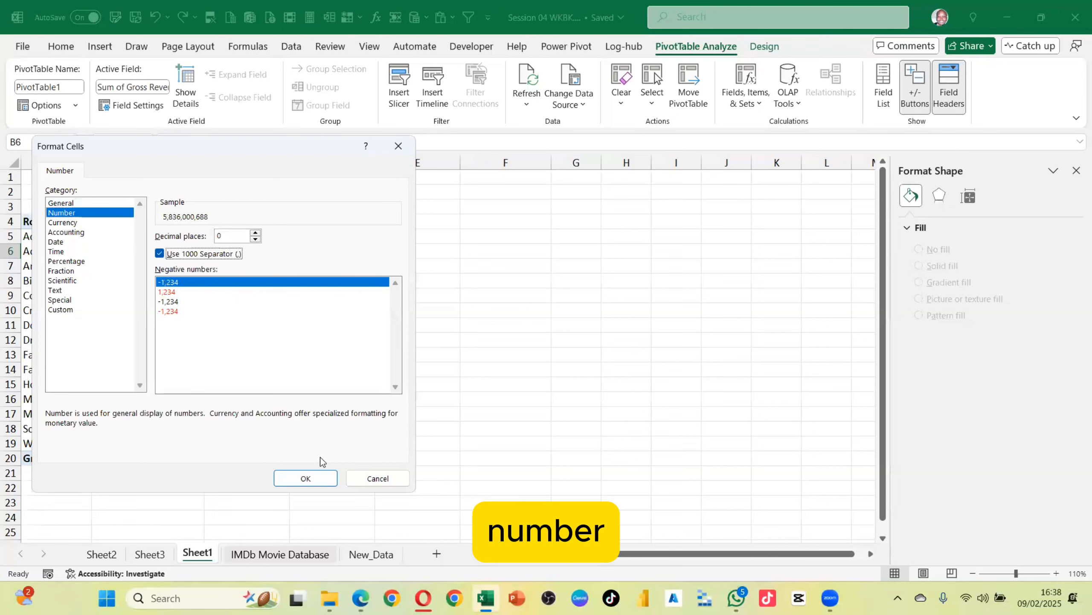
{"action": "left_click", "coordinate": [306, 477]}
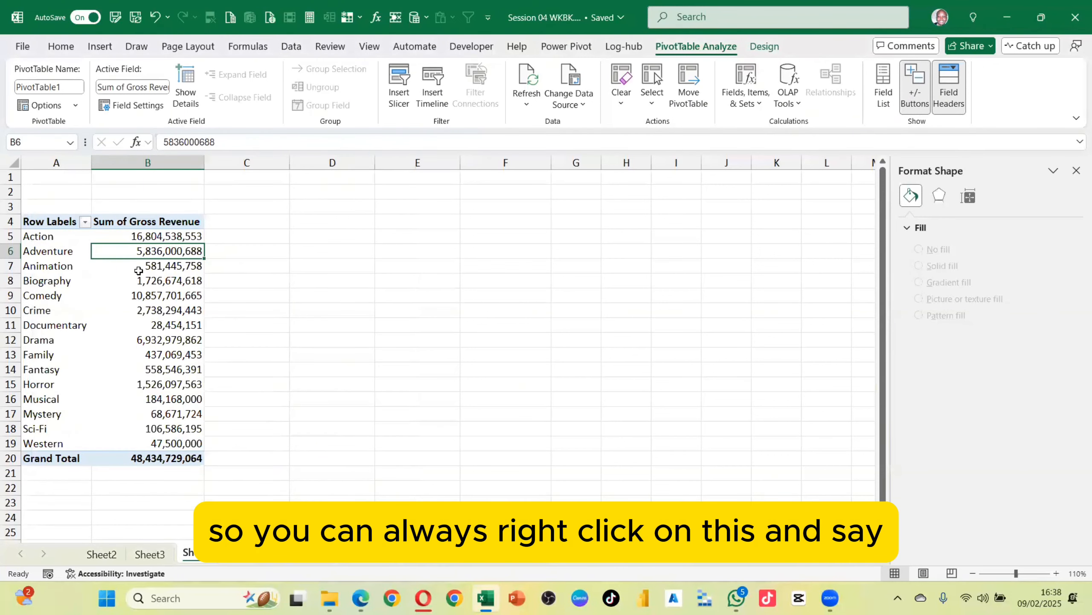
In PivotTable Options, turn off preserving cell formatting and autofitting column widths on update
{"action": "right_click", "coordinate": [138, 270]}
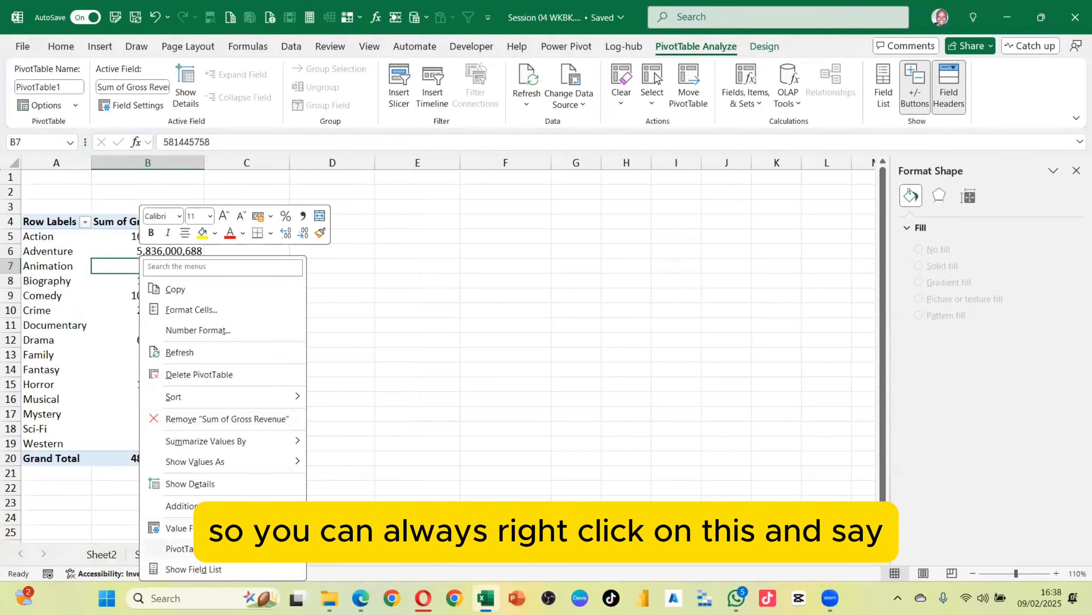
{"action": "left_click", "coordinate": [185, 548]}
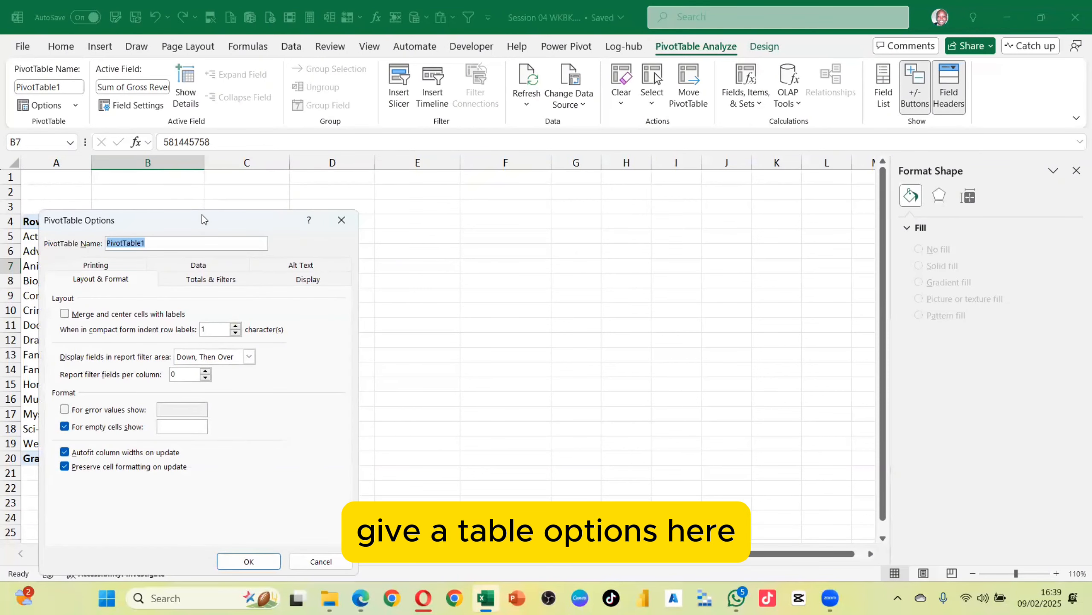
{"action": "left_click_drag", "start_coordinate": [251, 226], "coordinate": [544, 149]}
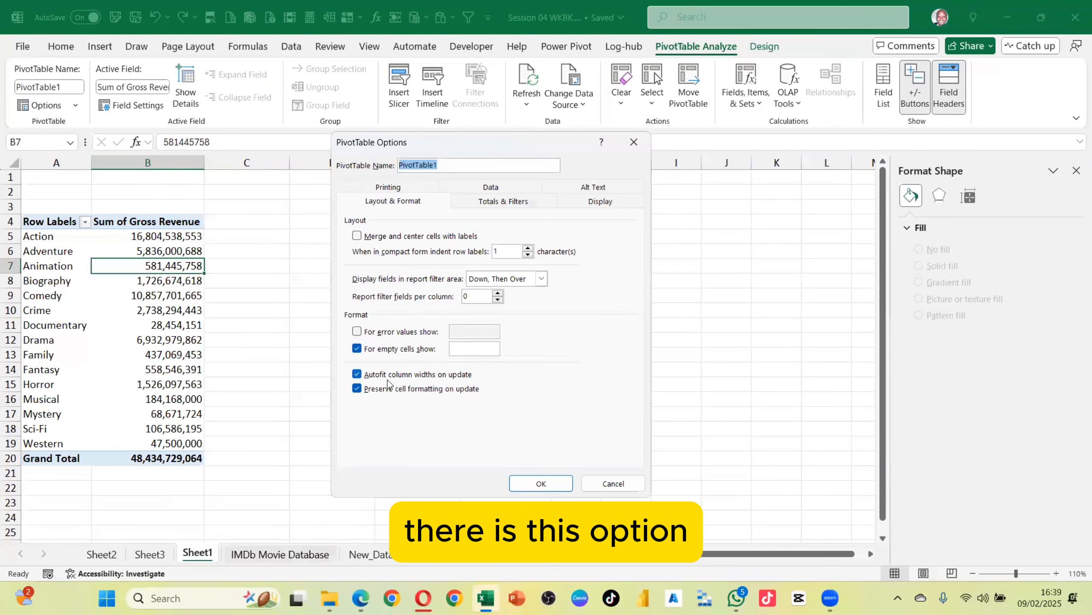
{"action": "left_click", "coordinate": [453, 390]}
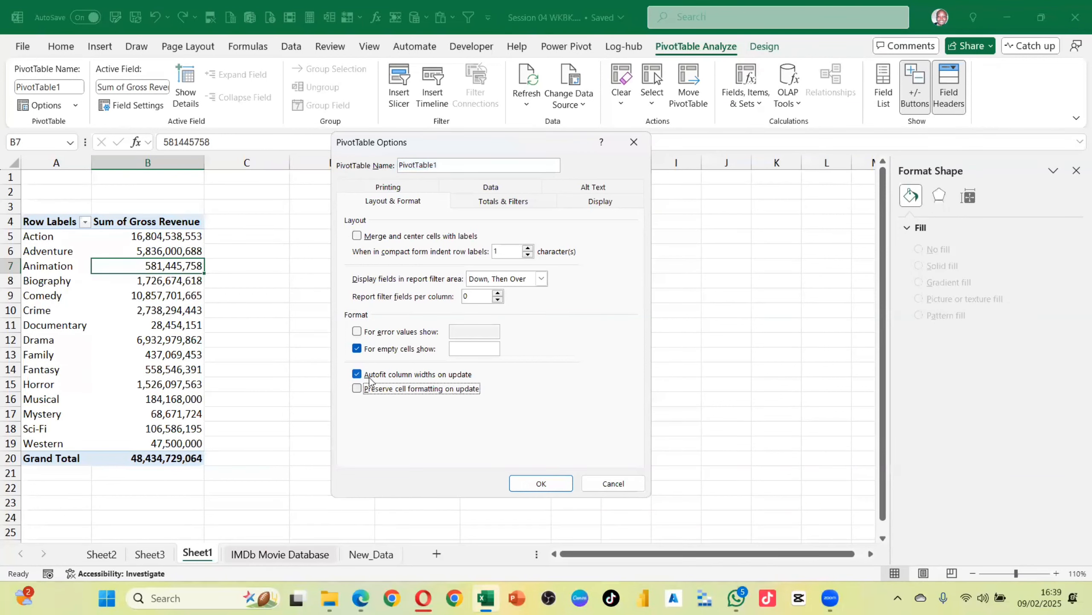
{"action": "left_click", "coordinate": [456, 374]}
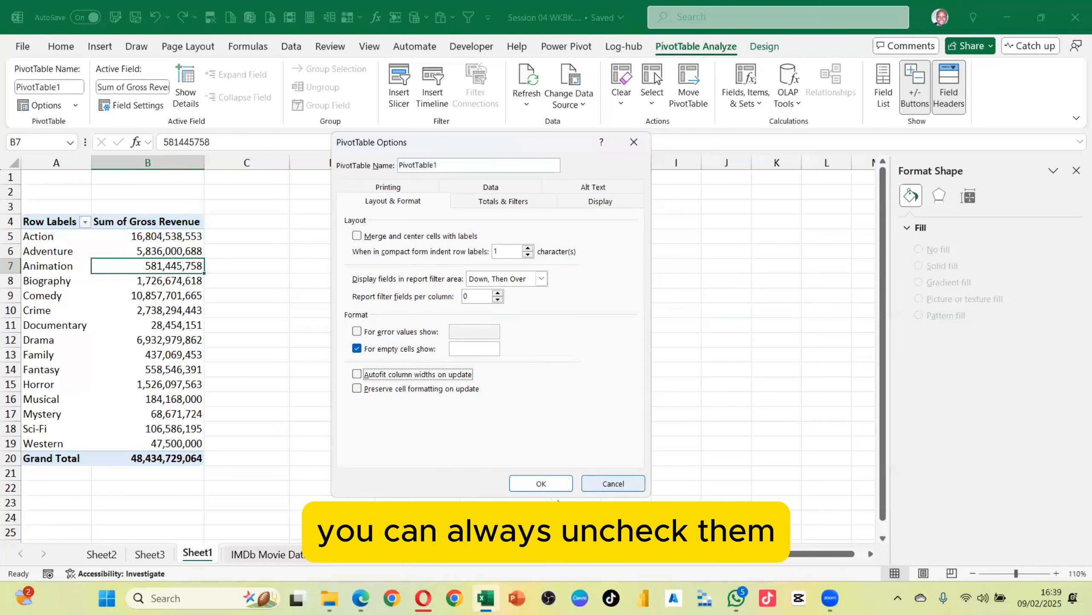
{"action": "left_click", "coordinate": [541, 483]}
Narrow column B to fit the revenue values
{"action": "left_click", "coordinate": [170, 297]}
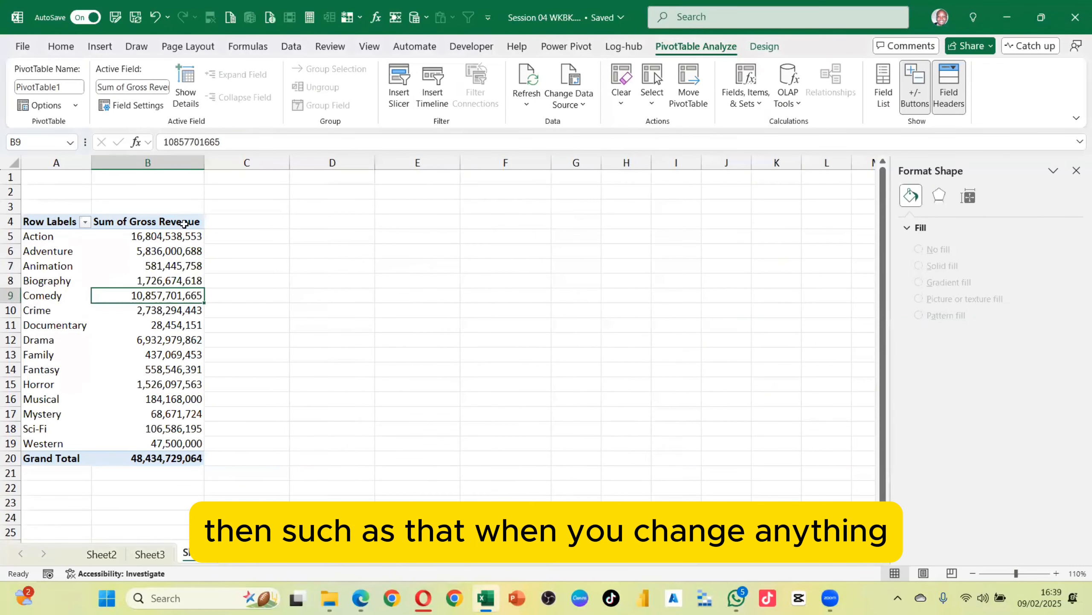
{"action": "left_click_drag", "start_coordinate": [204, 162], "coordinate": [173, 188]}
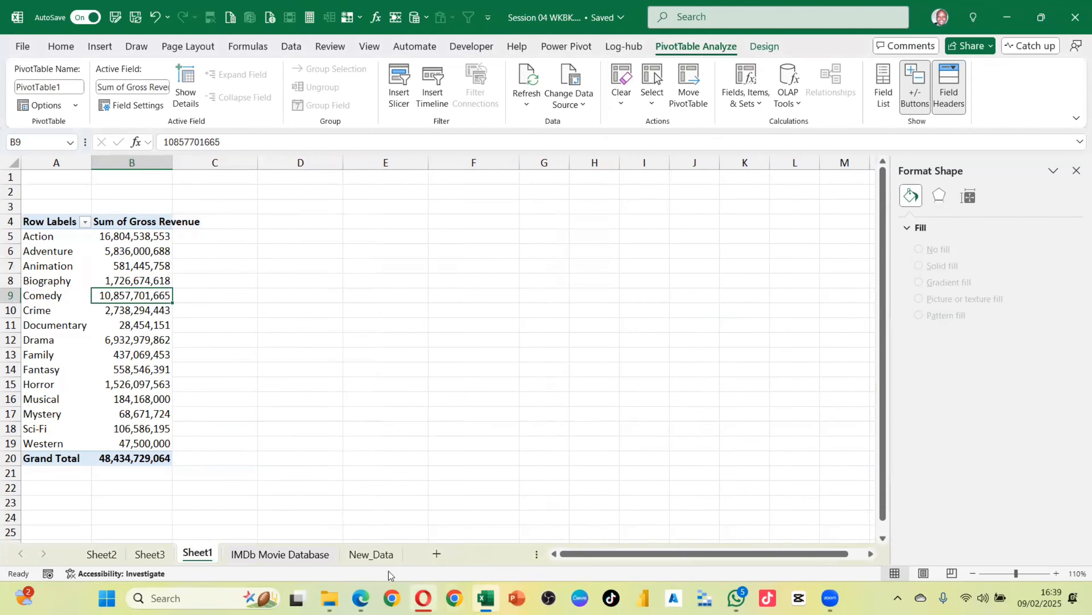
Check the last record of the New_Data sheet and return to the PivotTable sheet
{"action": "left_click", "coordinate": [362, 555]}
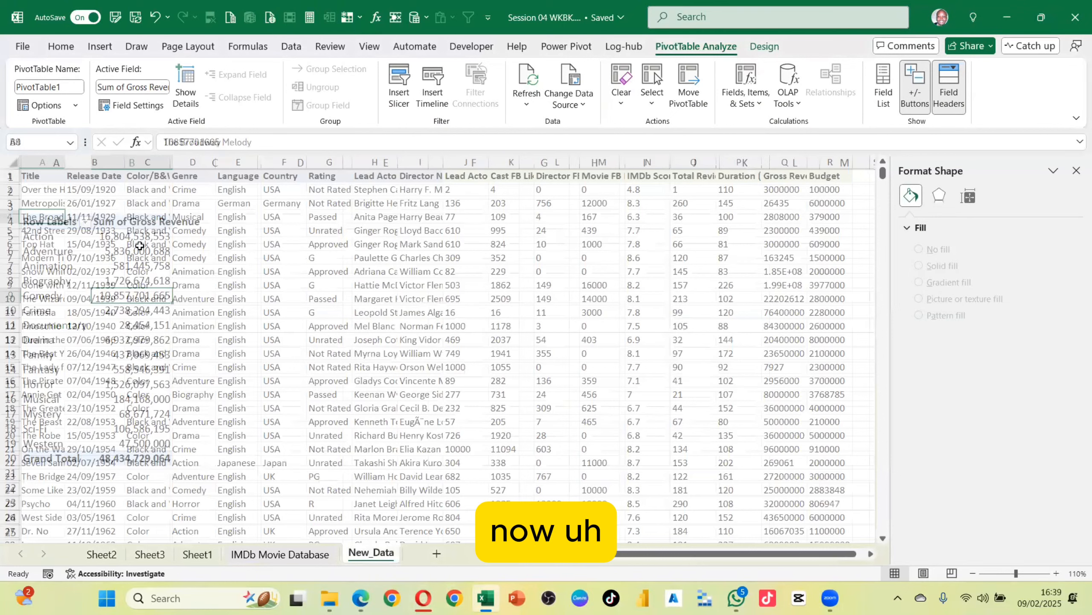
{"action": "left_click", "coordinate": [39, 285]}
{"action": "key", "text": "ctrl+Down"}
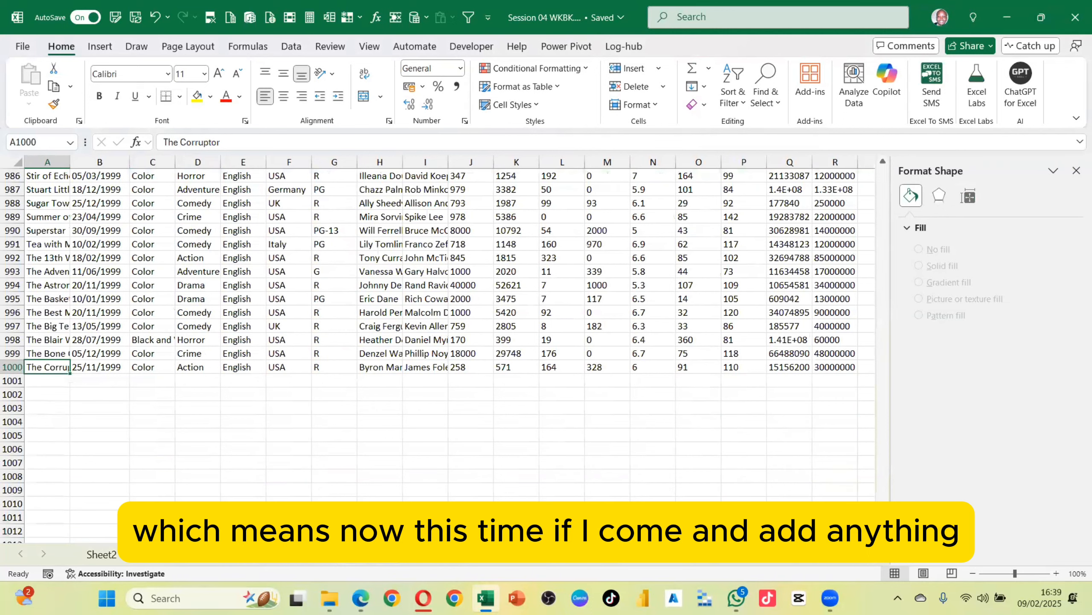
{"action": "key", "text": "ctrl+a"}
{"action": "left_click", "coordinate": [203, 554]}
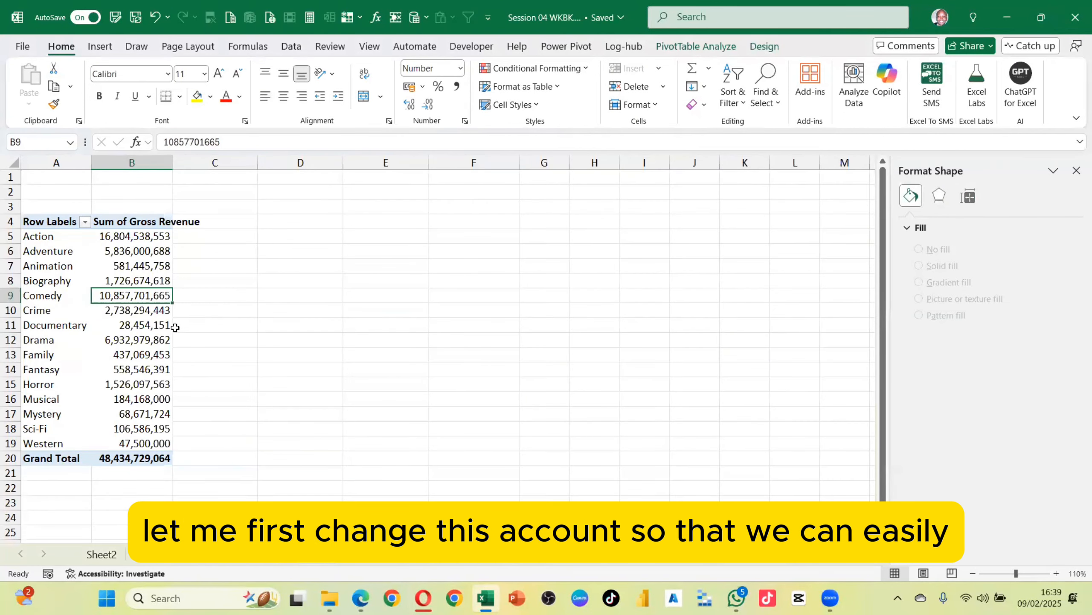
Open the PivotTable field list and change the Gross Revenue value field to summarize by Count
{"action": "left_click", "coordinate": [151, 313]}
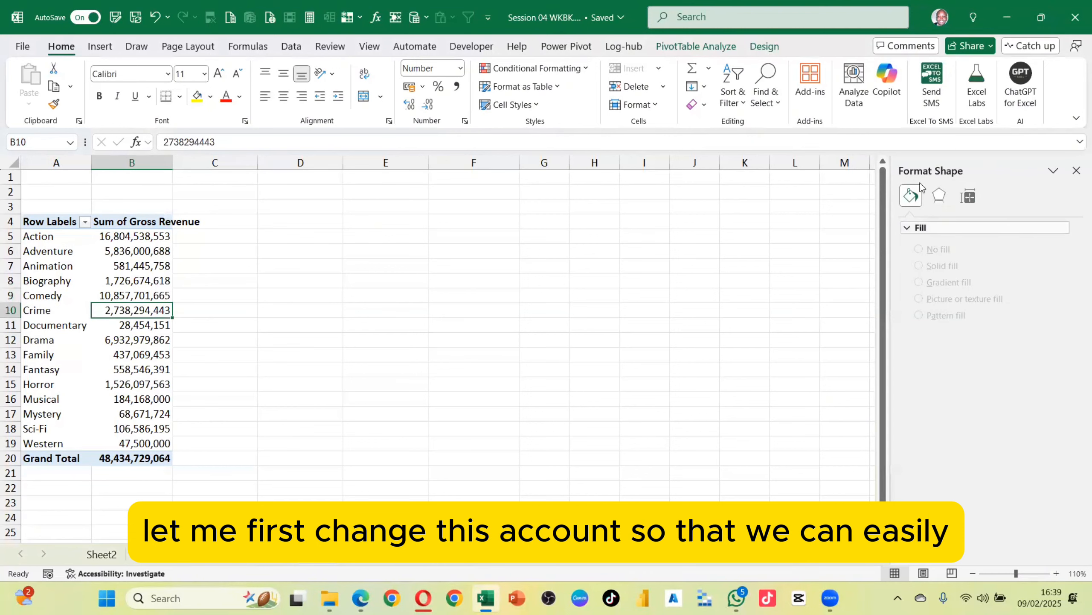
{"action": "left_click", "coordinate": [705, 46]}
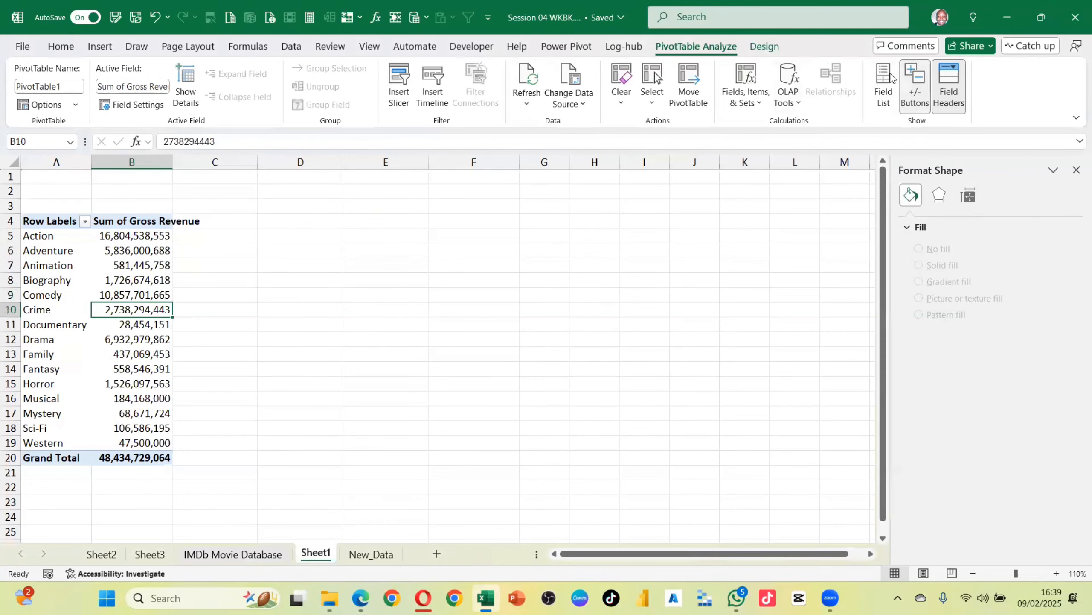
{"action": "left_click", "coordinate": [879, 89]}
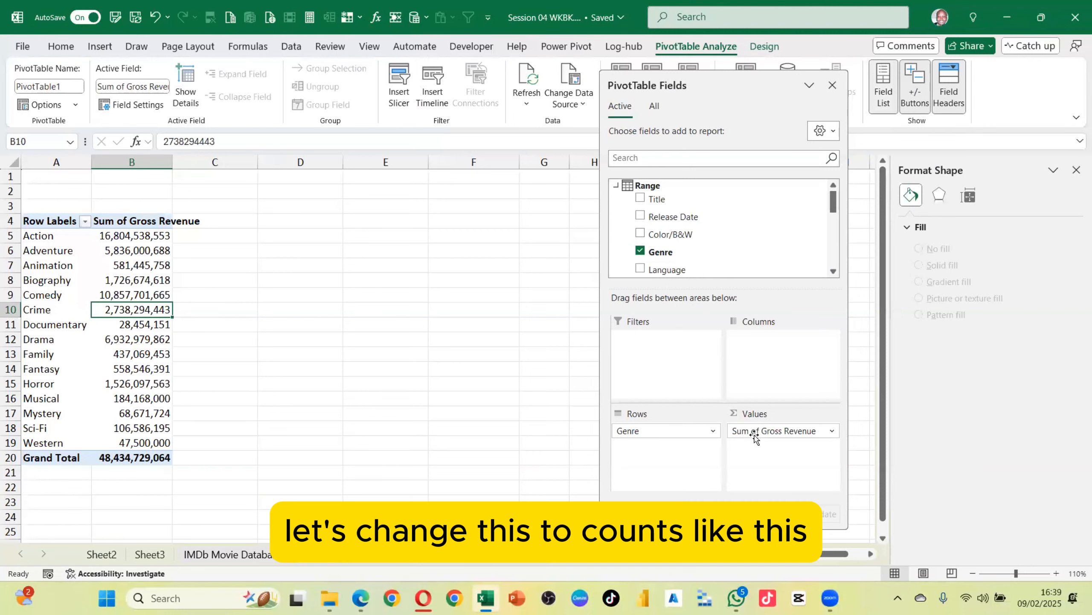
{"action": "left_click", "coordinate": [769, 430]}
{"action": "left_click", "coordinate": [760, 415]}
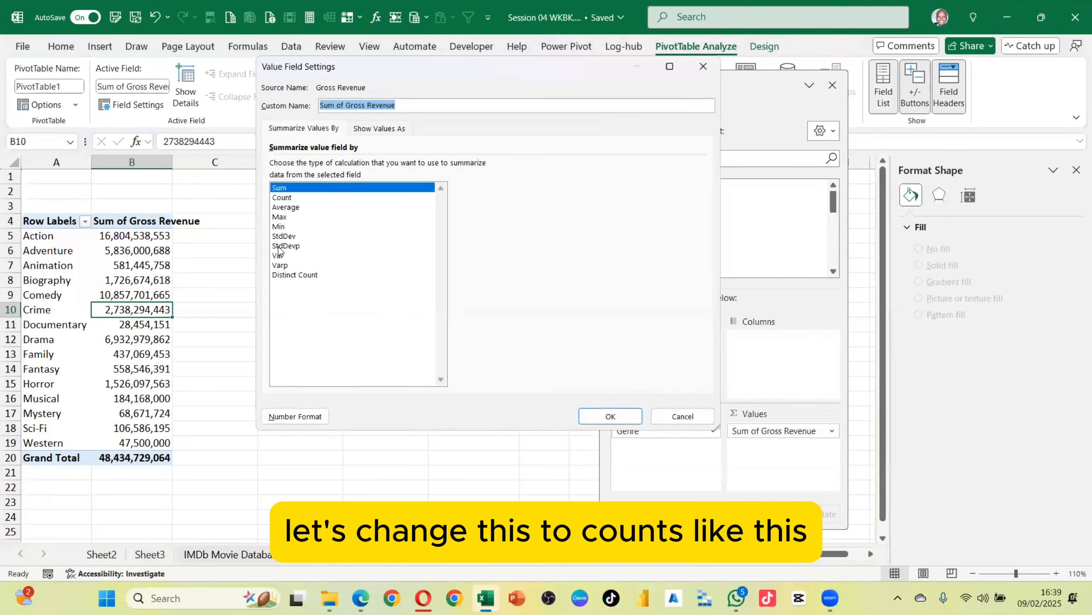
{"action": "left_click", "coordinate": [284, 197]}
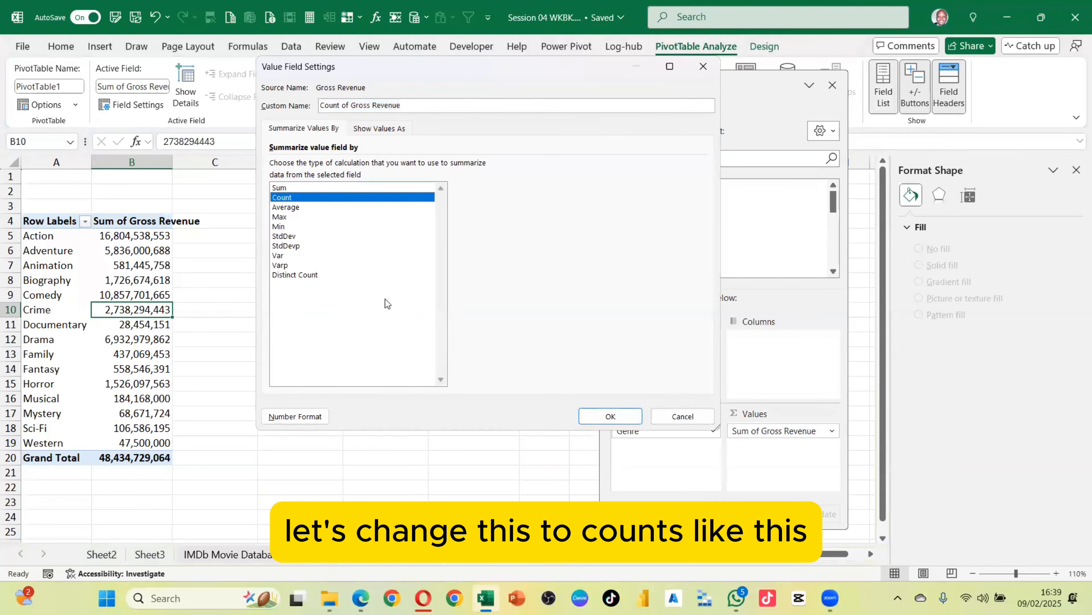
{"action": "left_click", "coordinate": [624, 417]}
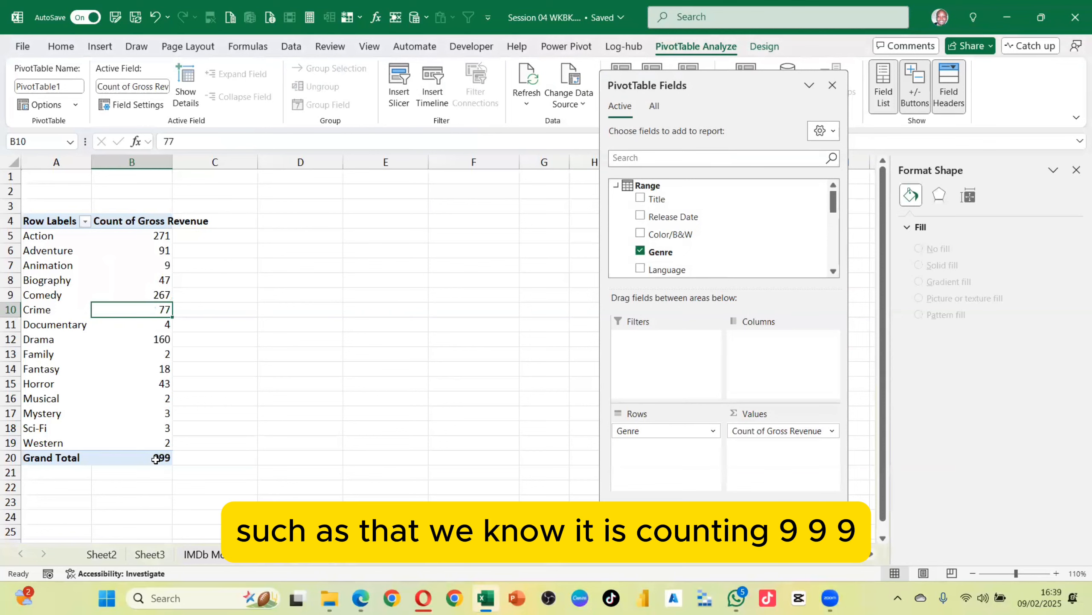
Copy New_Data rows 947 through 1000 and paste them below the last record, starting at row 1001
{"action": "mouse_move", "coordinate": [159, 457]}
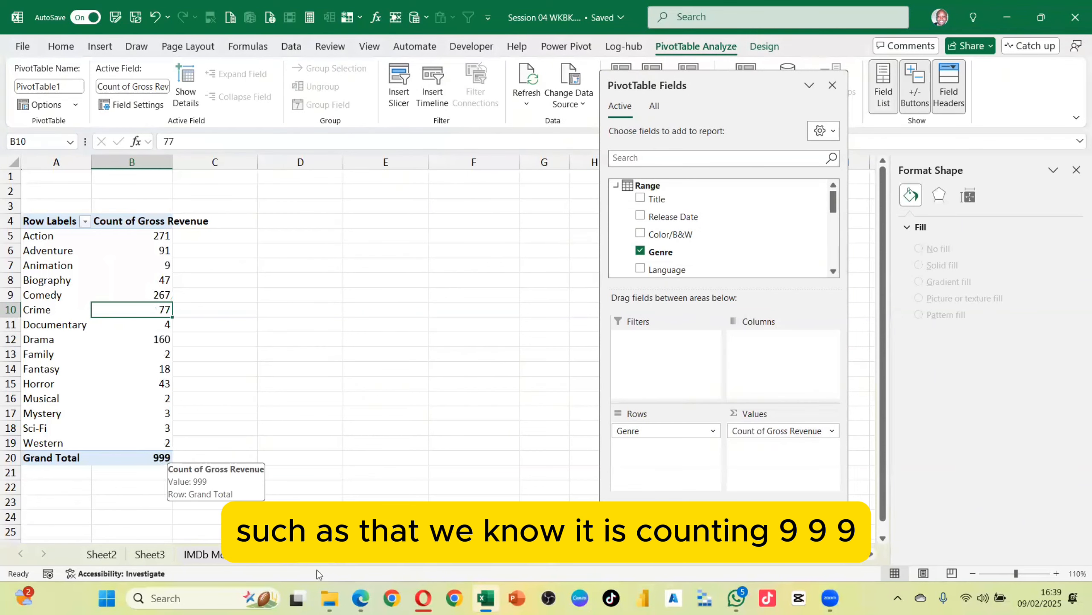
{"action": "left_click", "coordinate": [360, 553]}
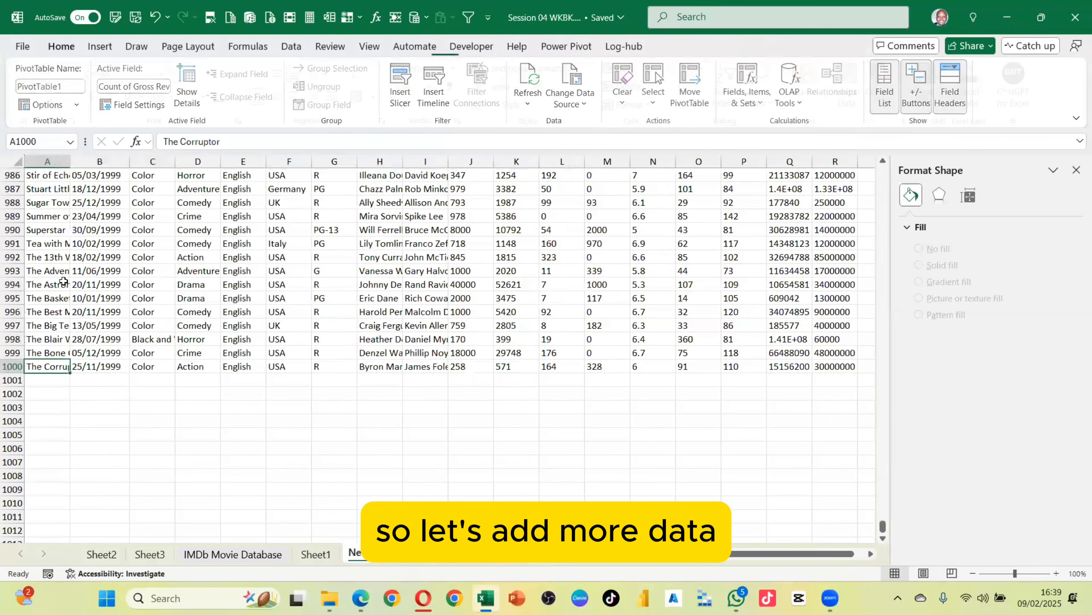
{"action": "scroll", "coordinate": [13, 213], "scroll_direction": "up", "scroll_amount": 14}
{"action": "left_click", "coordinate": [8, 215]}
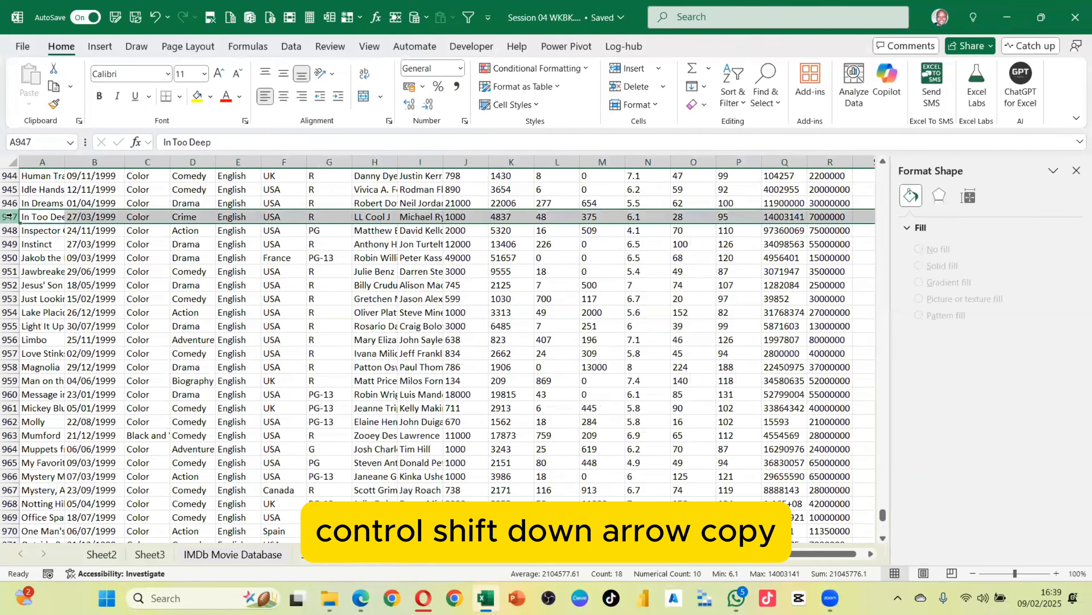
{"action": "key", "text": "ctrl+shift+Down"}
{"action": "key", "text": "ctrl+c"}
{"action": "scroll", "coordinate": [64, 314], "scroll_direction": "down", "scroll_amount": 6}
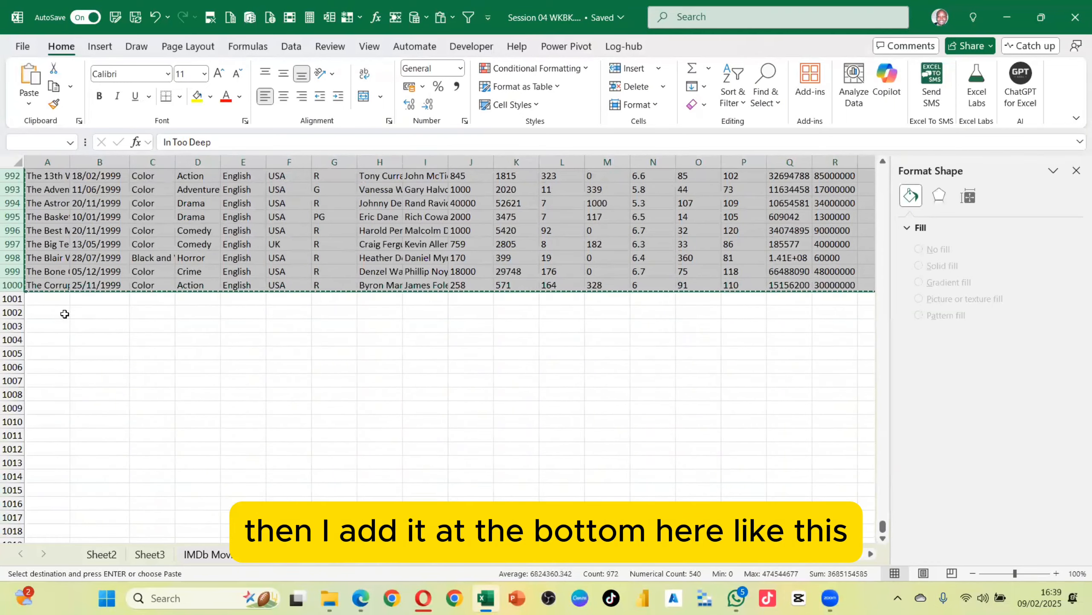
{"action": "left_click", "coordinate": [51, 297]}
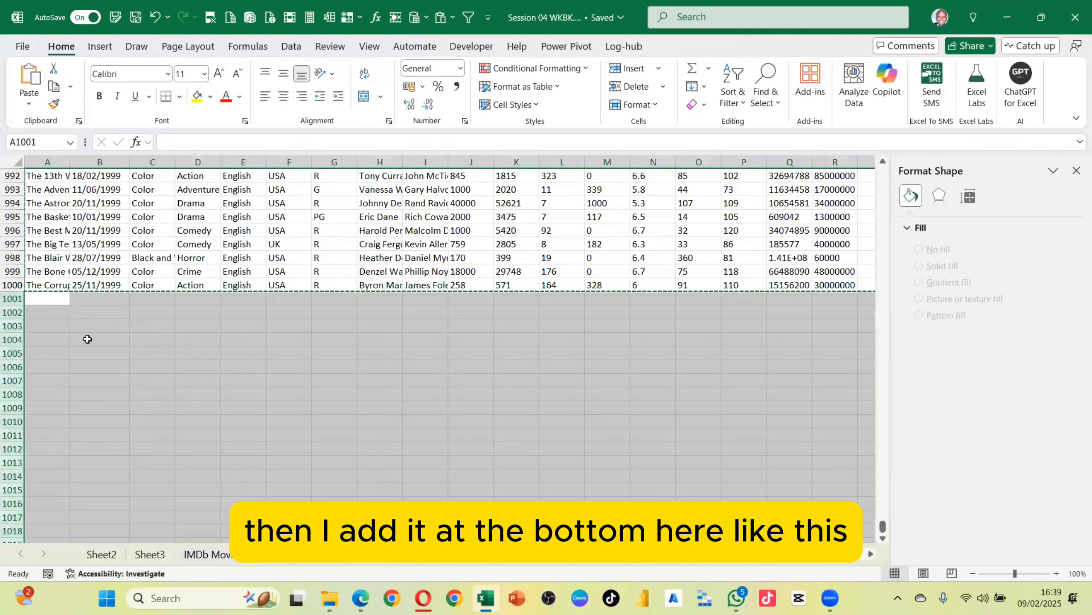
{"action": "key", "text": "ctrl+v"}
Refresh the PivotTable on Sheet1 so it includes the pasted rows
{"action": "left_click", "coordinate": [124, 365]}
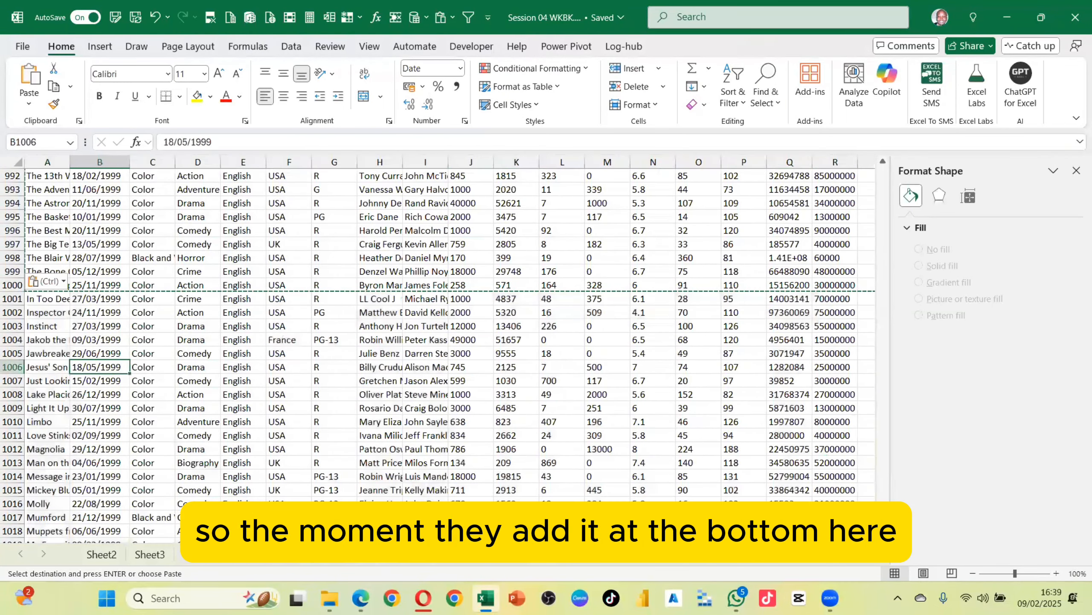
{"action": "left_click", "coordinate": [203, 554]}
{"action": "left_click", "coordinate": [139, 255]}
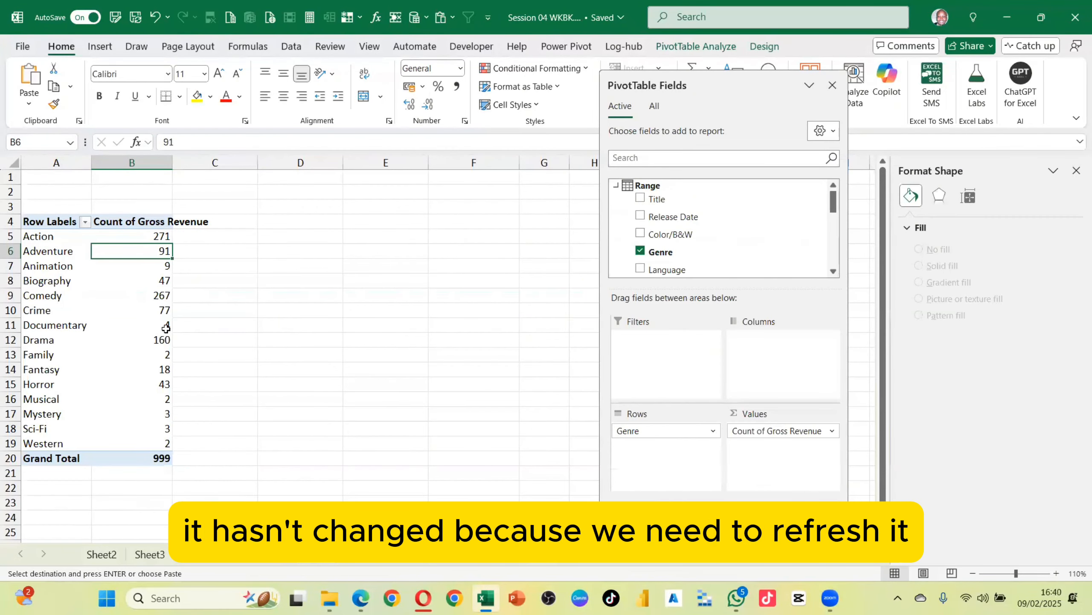
{"action": "left_click_drag", "start_coordinate": [662, 86], "coordinate": [738, 102]}
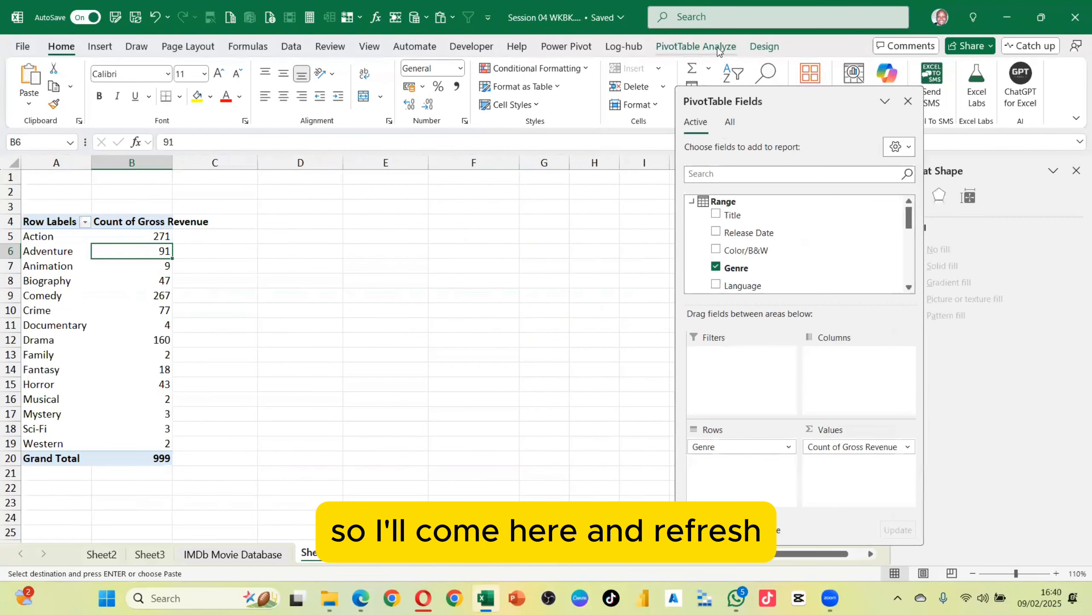
{"action": "left_click", "coordinate": [696, 46]}
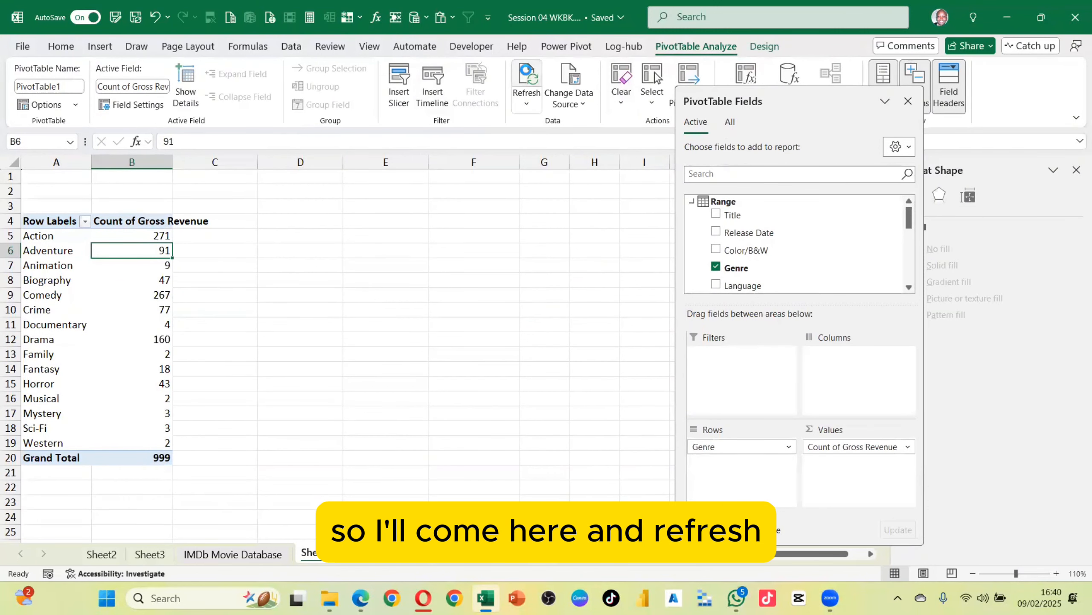
{"action": "left_click", "coordinate": [527, 77]}
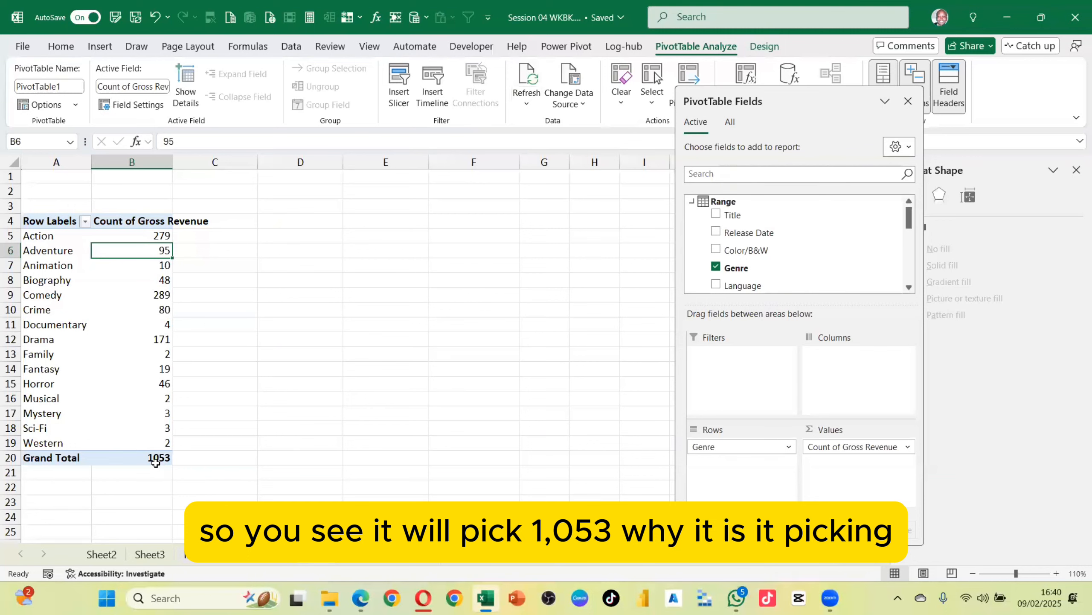
{"action": "mouse_move", "coordinate": [157, 462]}
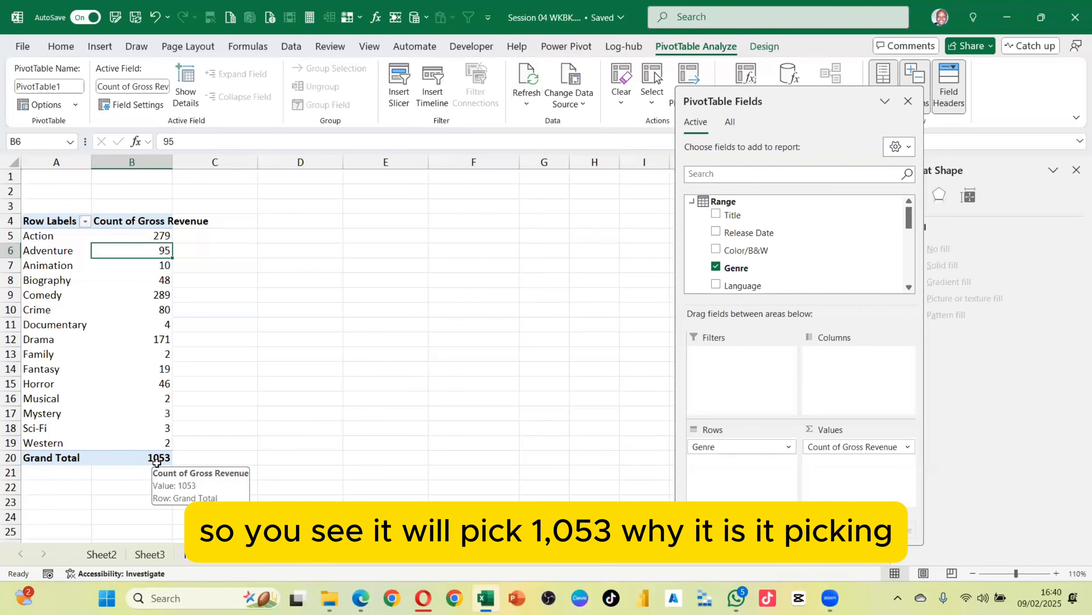
Convert the New_Data range A1:R1054 into a table with headers
{"action": "left_click", "coordinate": [388, 555]}
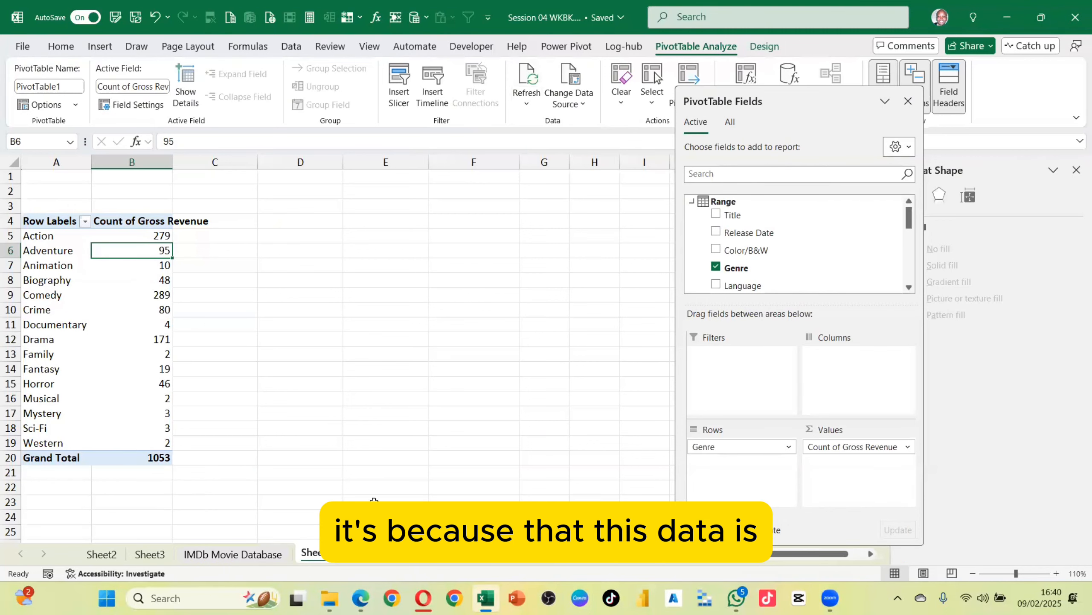
{"action": "left_click_drag", "start_coordinate": [46, 162], "coordinate": [830, 137]}
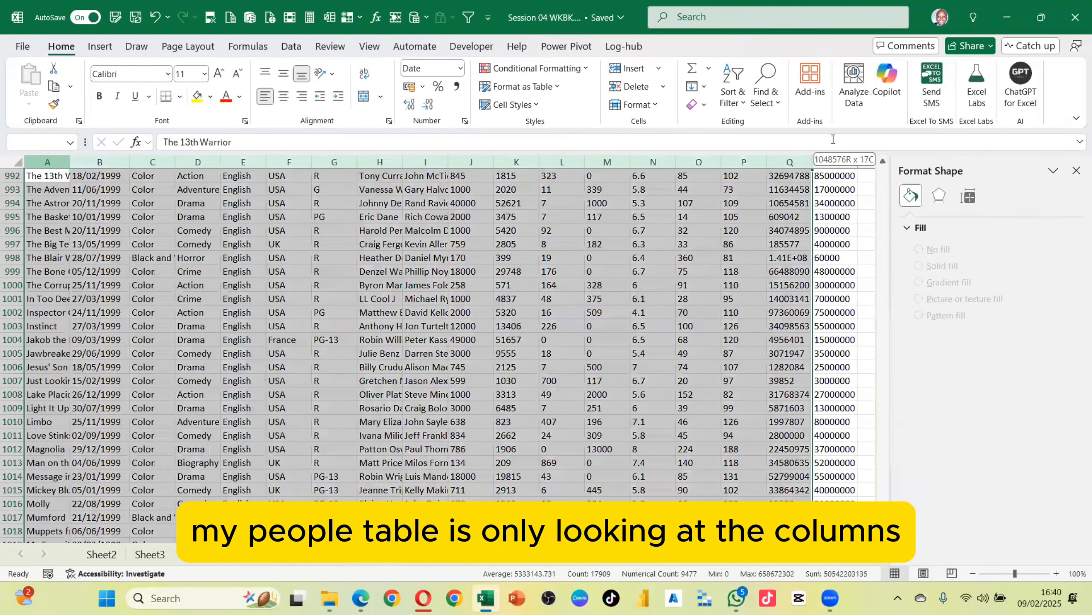
{"action": "scroll", "coordinate": [84, 372], "scroll_direction": "down", "scroll_amount": 8}
{"action": "scroll", "coordinate": [84, 373], "scroll_direction": "down", "scroll_amount": 5}
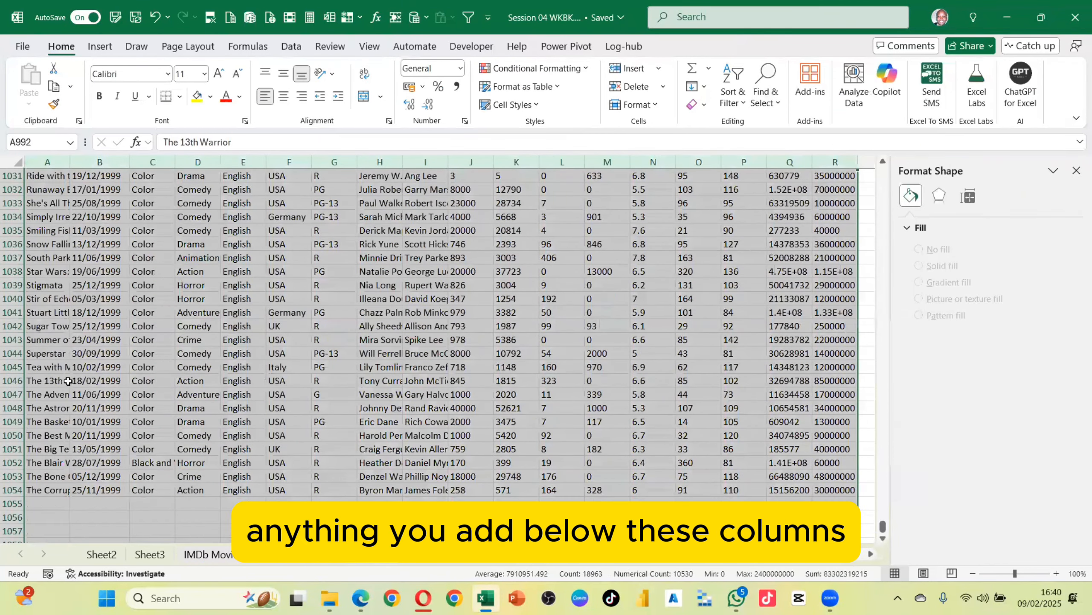
{"action": "left_click", "coordinate": [87, 481]}
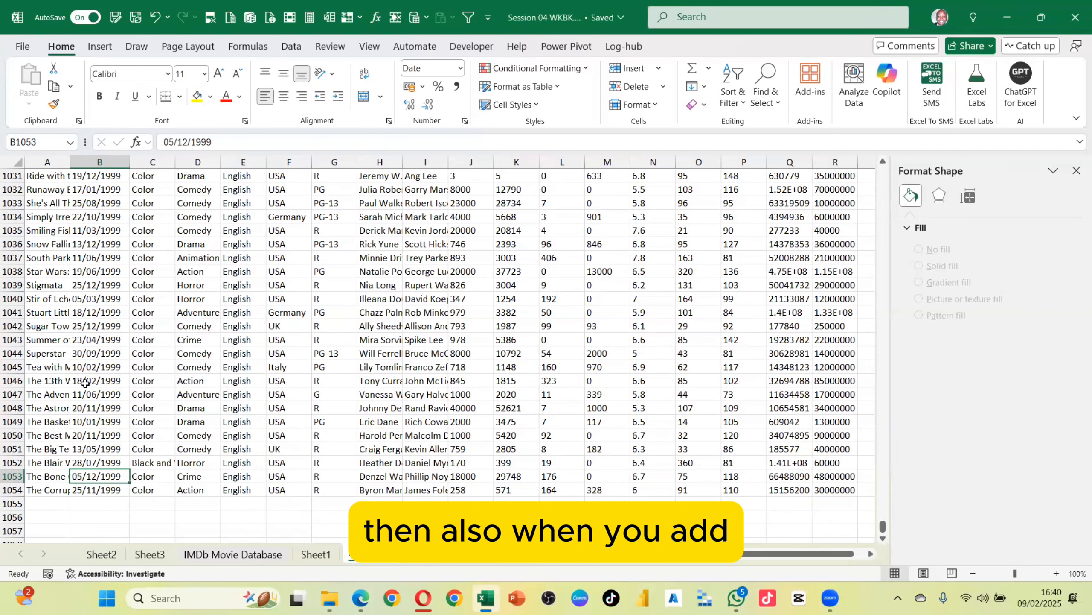
{"action": "scroll", "coordinate": [86, 383], "scroll_direction": "down", "scroll_amount": 5}
{"action": "left_click", "coordinate": [60, 217]}
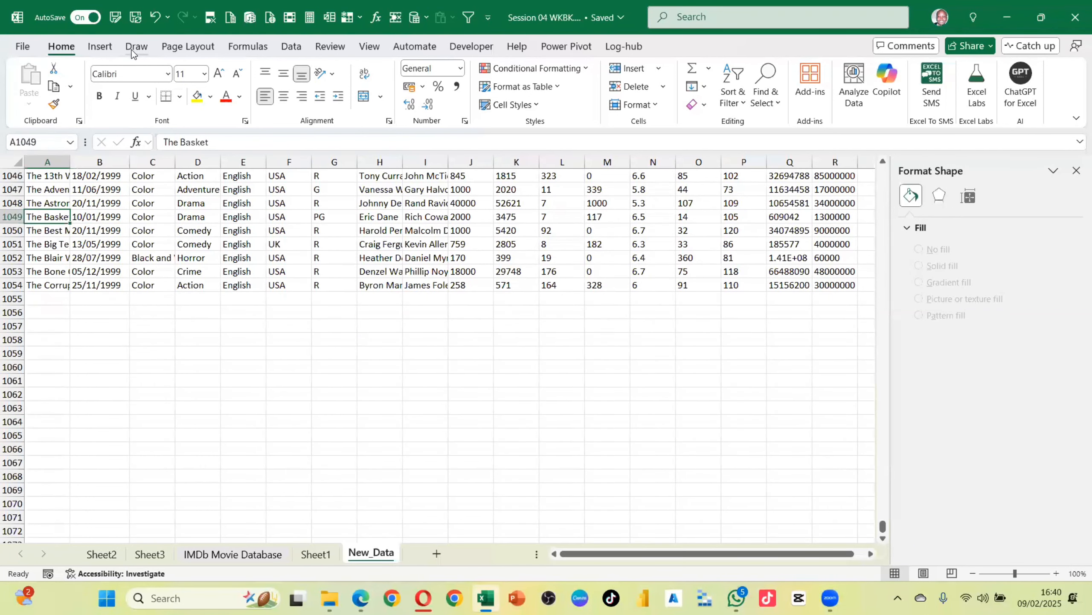
{"action": "left_click", "coordinate": [102, 47]}
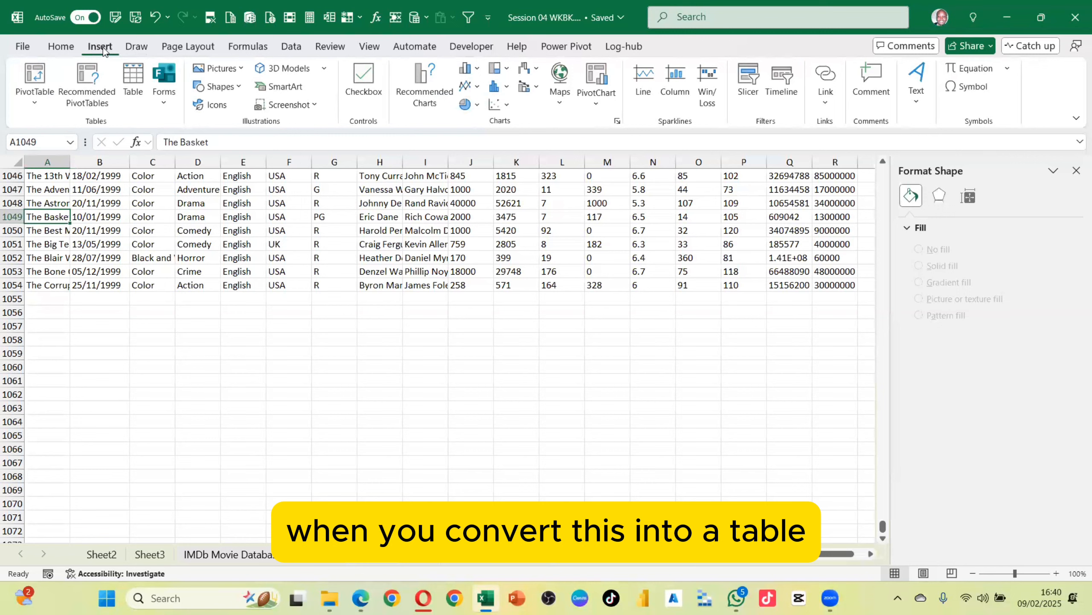
{"action": "left_click", "coordinate": [132, 79]}
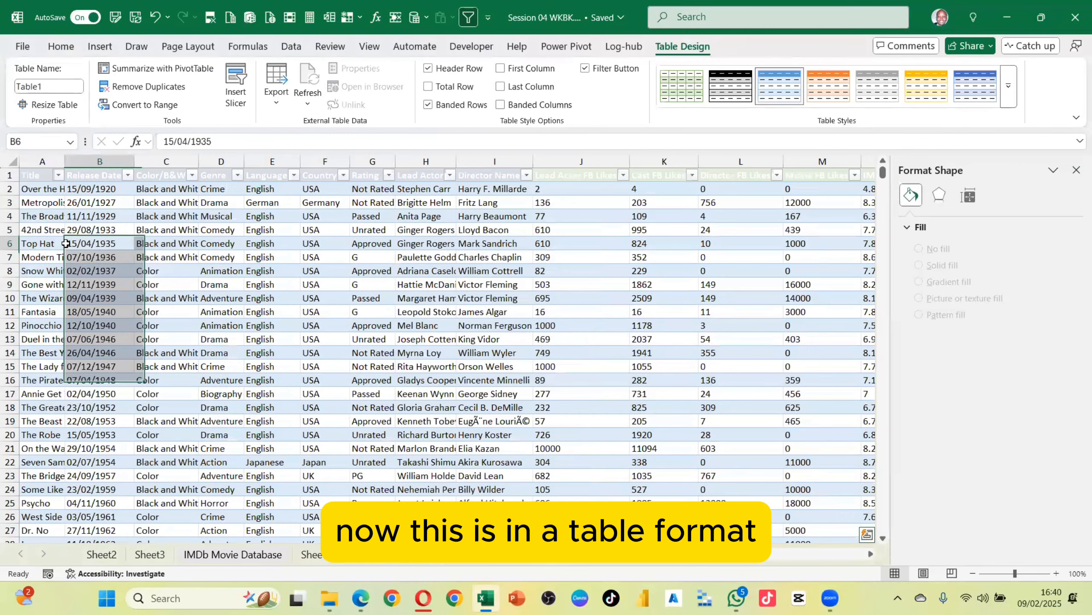
{"action": "key", "text": "ctrl+Down"}
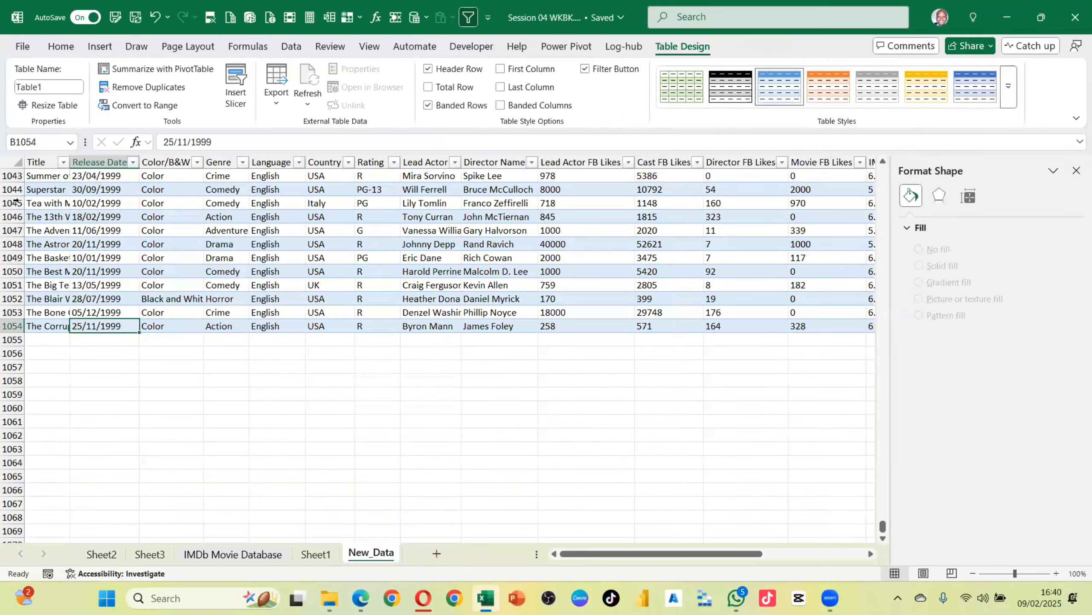
Type a test entry in A1055 just below the table, then clear it
{"action": "left_click", "coordinate": [49, 350]}
{"action": "type", "text": "s"}
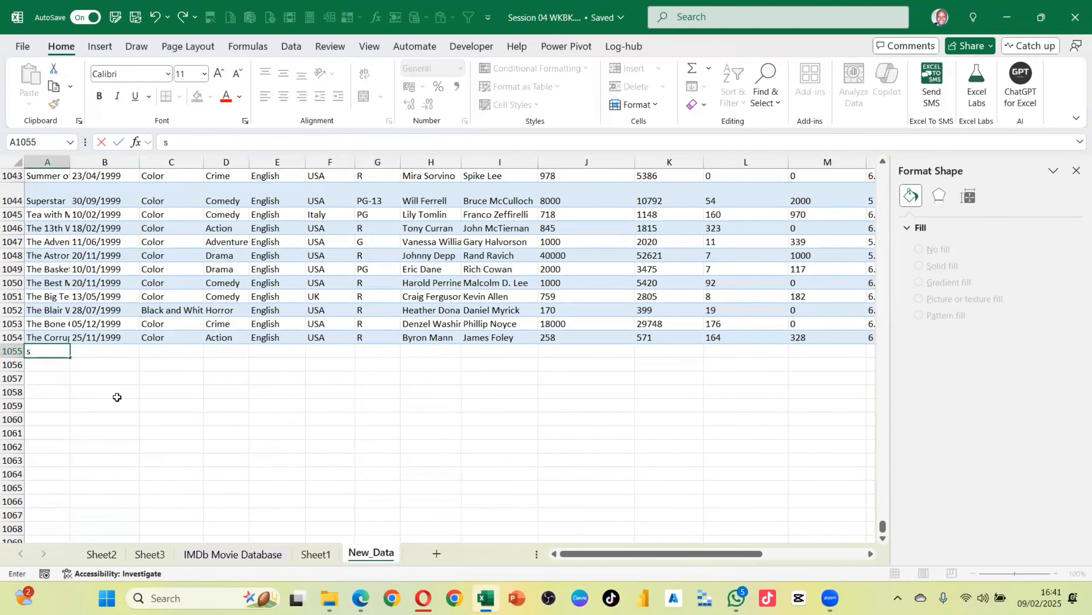
{"action": "type", "text": "s"}
{"action": "left_click", "coordinate": [117, 397]}
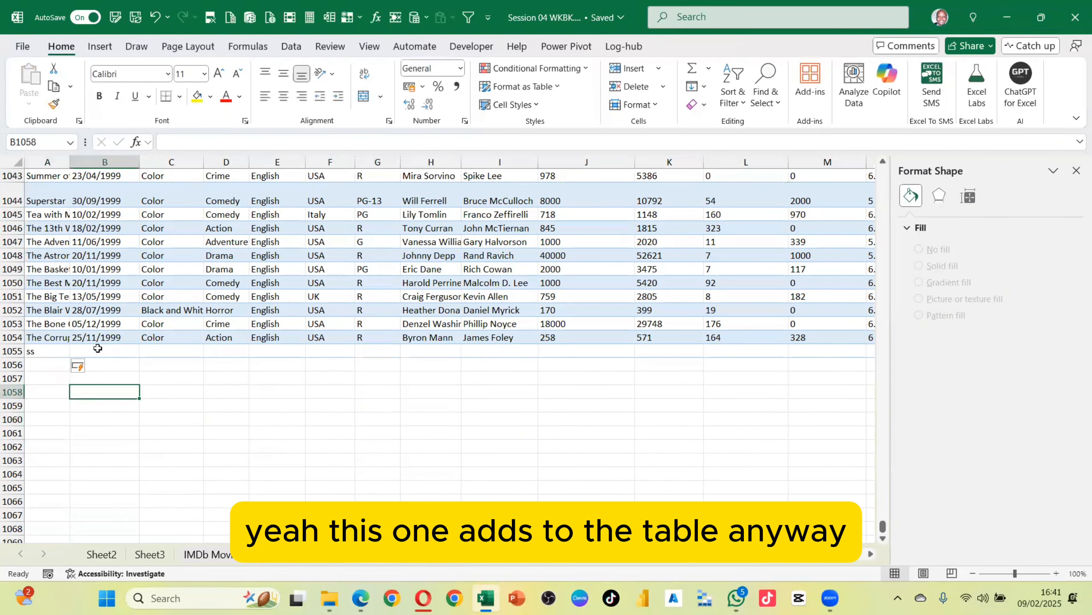
{"action": "left_click", "coordinate": [25, 353]}
{"action": "key", "text": "Delete"}
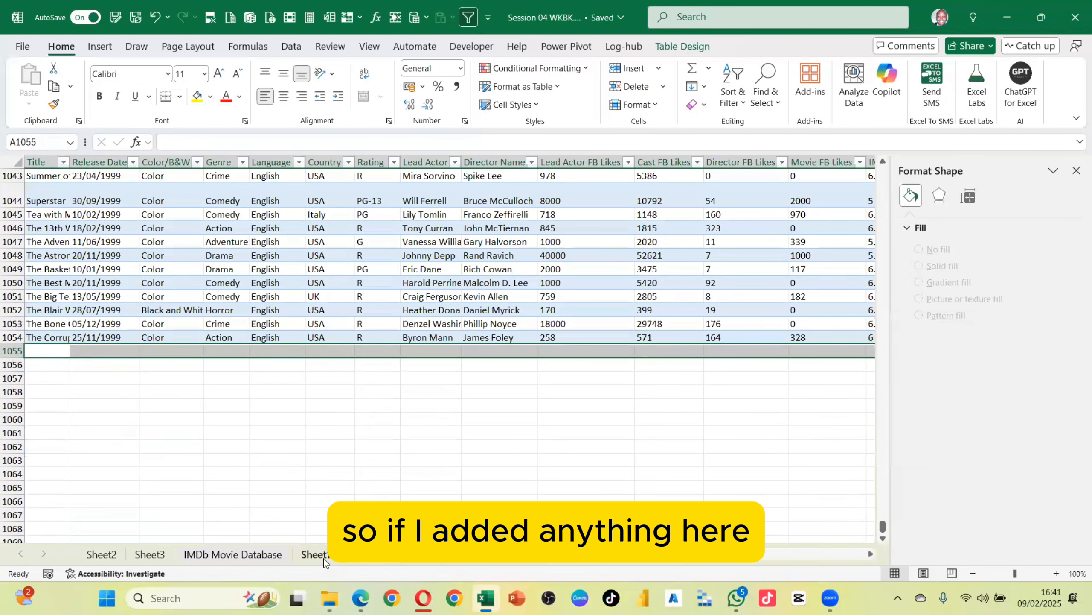
Copy the last table row and paste it into row 1055 to extend the table
{"action": "left_click", "coordinate": [9, 337]}
{"action": "key", "text": "ctrl+c"}
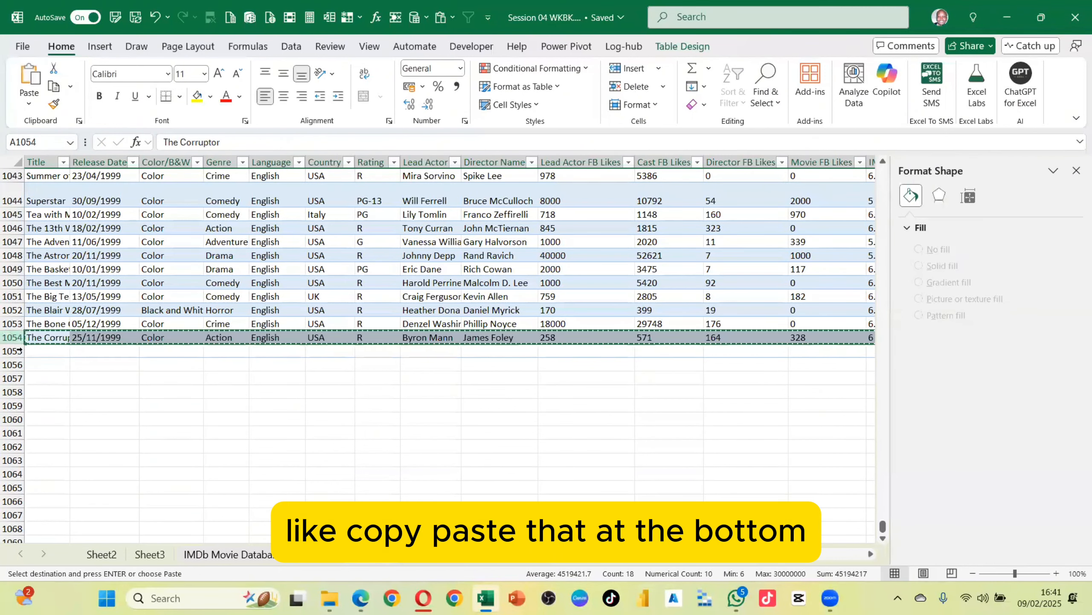
{"action": "left_click", "coordinate": [9, 350]}
{"action": "key", "text": "ctrl+v"}
{"action": "left_click", "coordinate": [126, 389]}
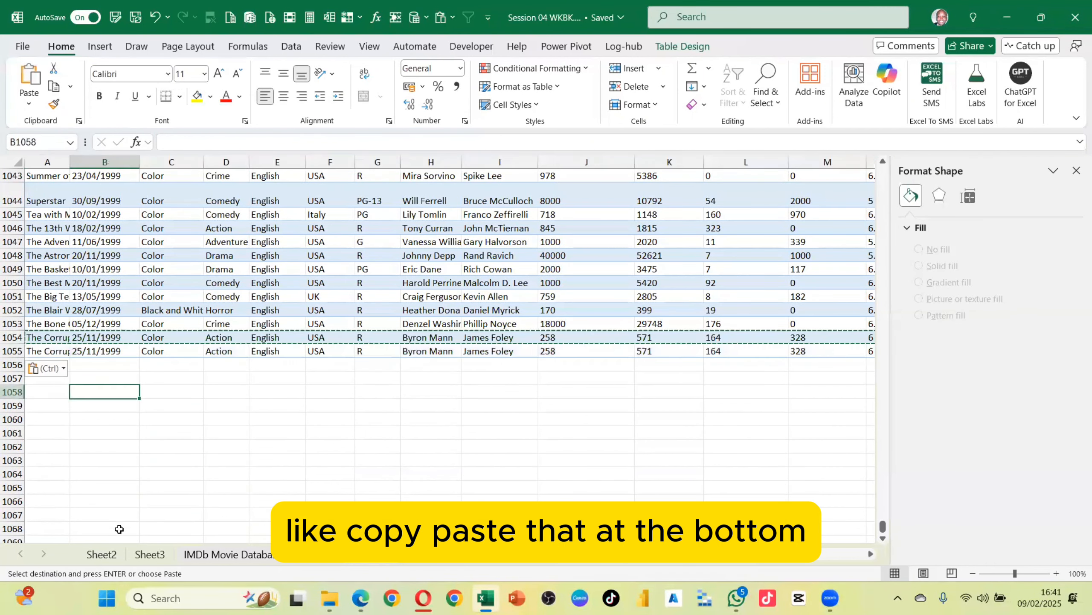
Refresh the Sheet1 PivotTable to pick up the new table row and select its grand total
{"action": "left_click", "coordinate": [317, 553]}
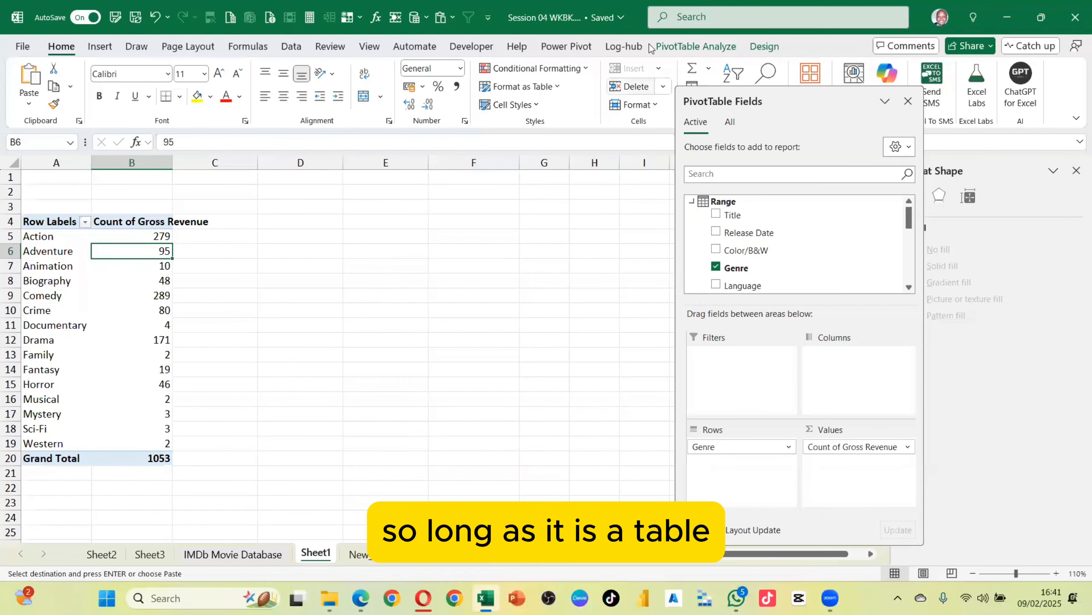
{"action": "left_click", "coordinate": [714, 47]}
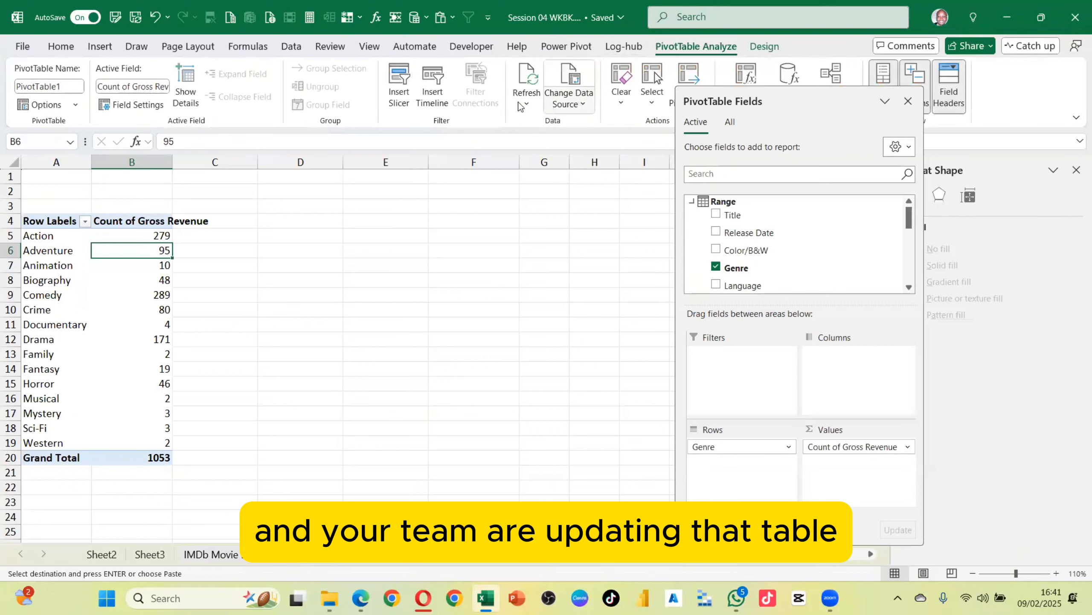
{"action": "left_click", "coordinate": [526, 80]}
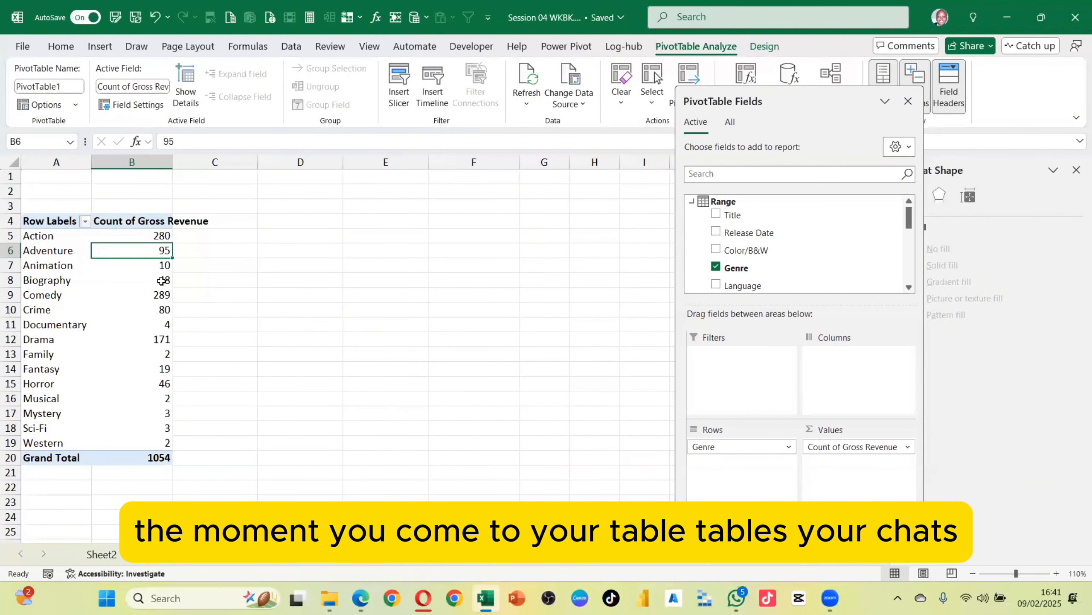
{"action": "mouse_move", "coordinate": [162, 280]}
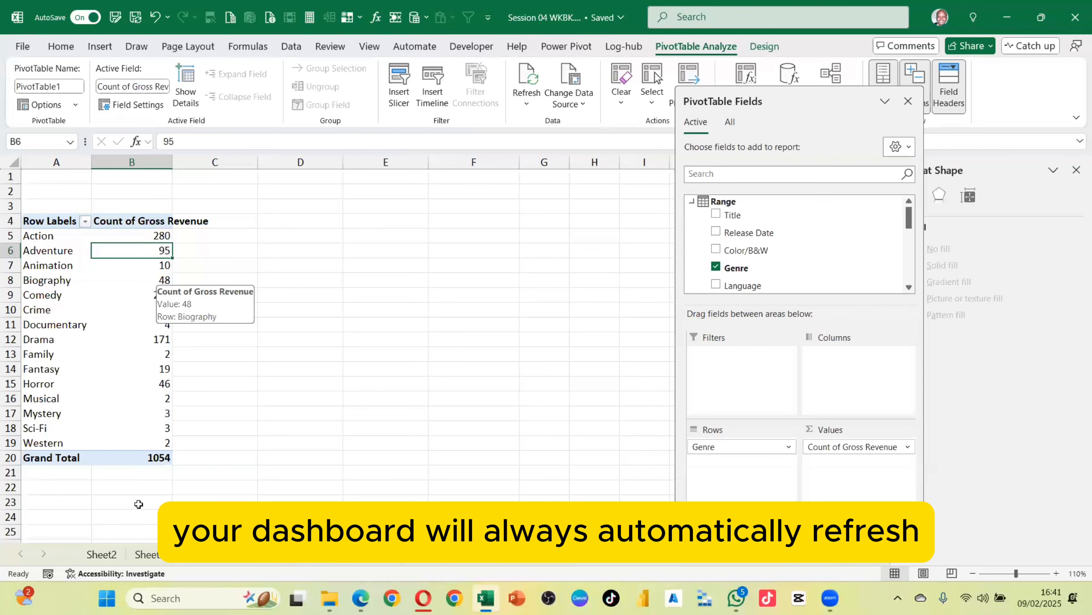
{"action": "left_click", "coordinate": [159, 458]}
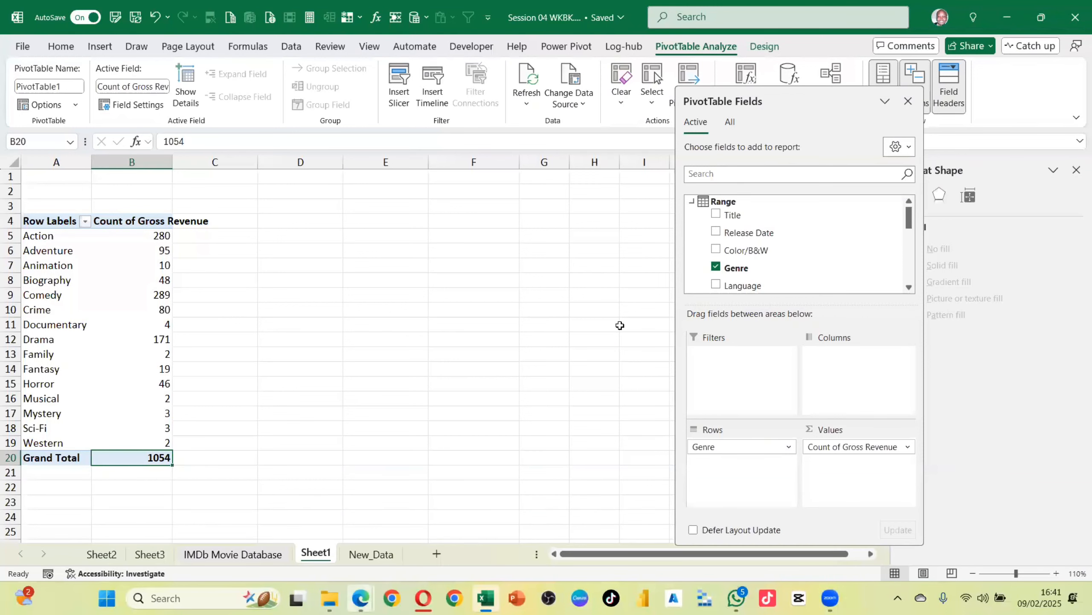
Close the floating PivotTable Fields pane
{"action": "left_click_drag", "start_coordinate": [827, 102], "coordinate": [649, 192]}
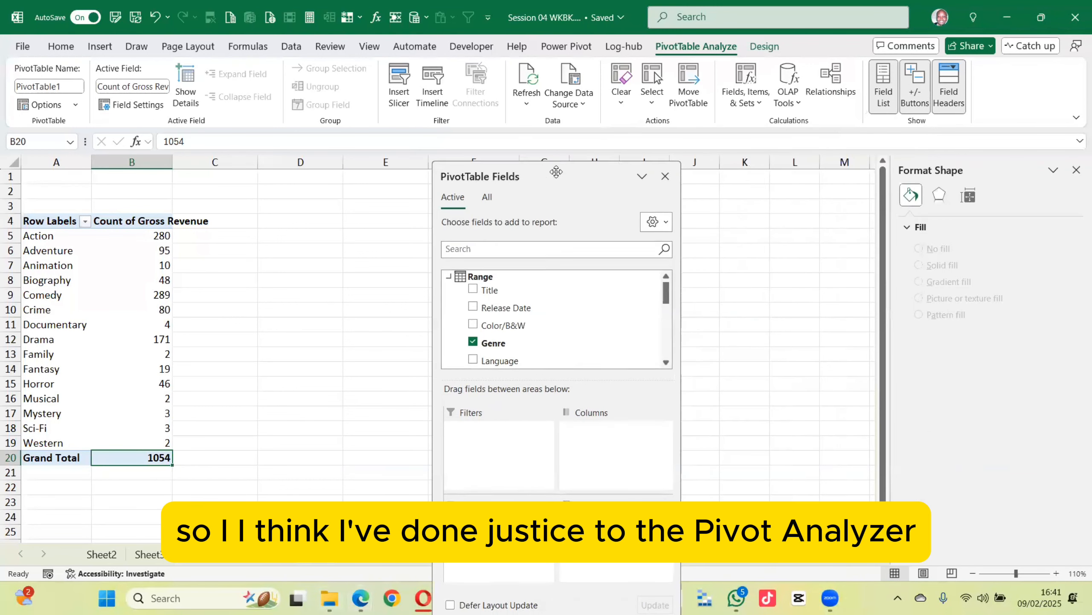
{"action": "left_click", "coordinate": [665, 177]}
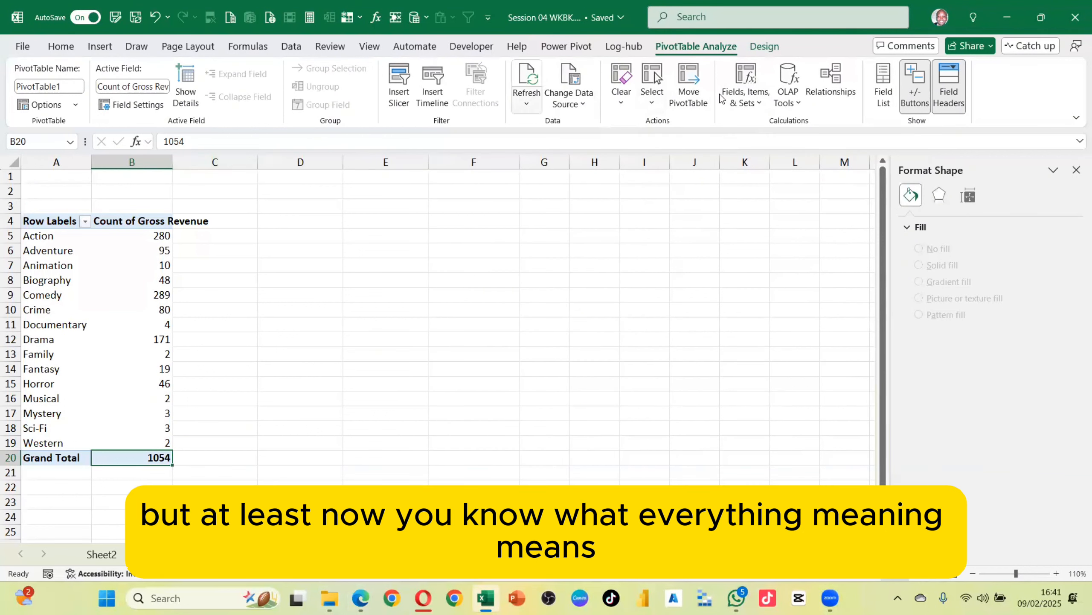
Clear everything from the PivotTable and undo the clear
{"action": "left_click", "coordinate": [622, 99]}
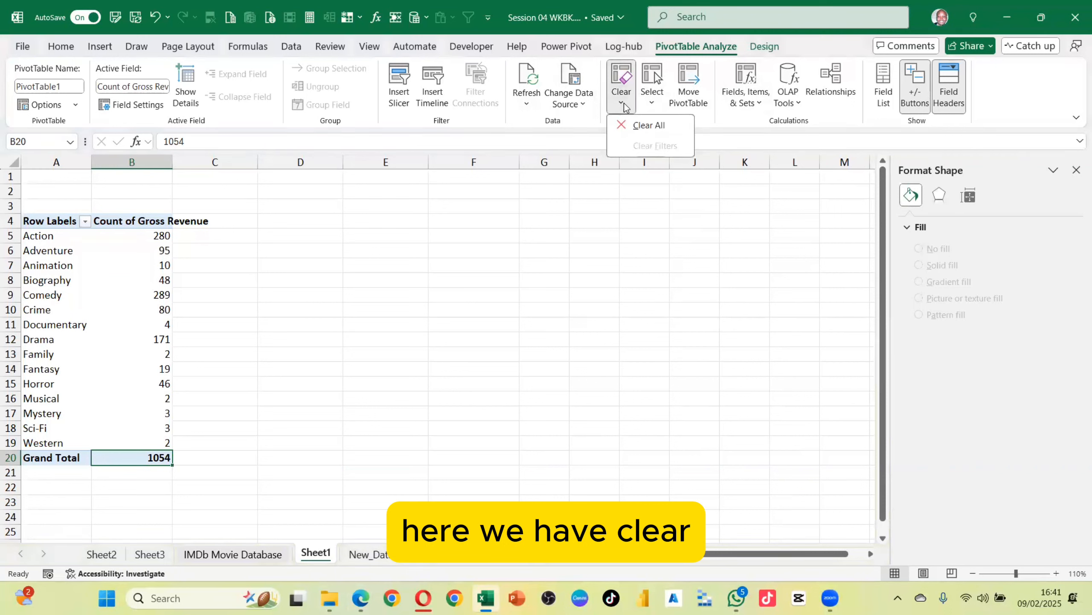
{"action": "left_click", "coordinate": [644, 125]}
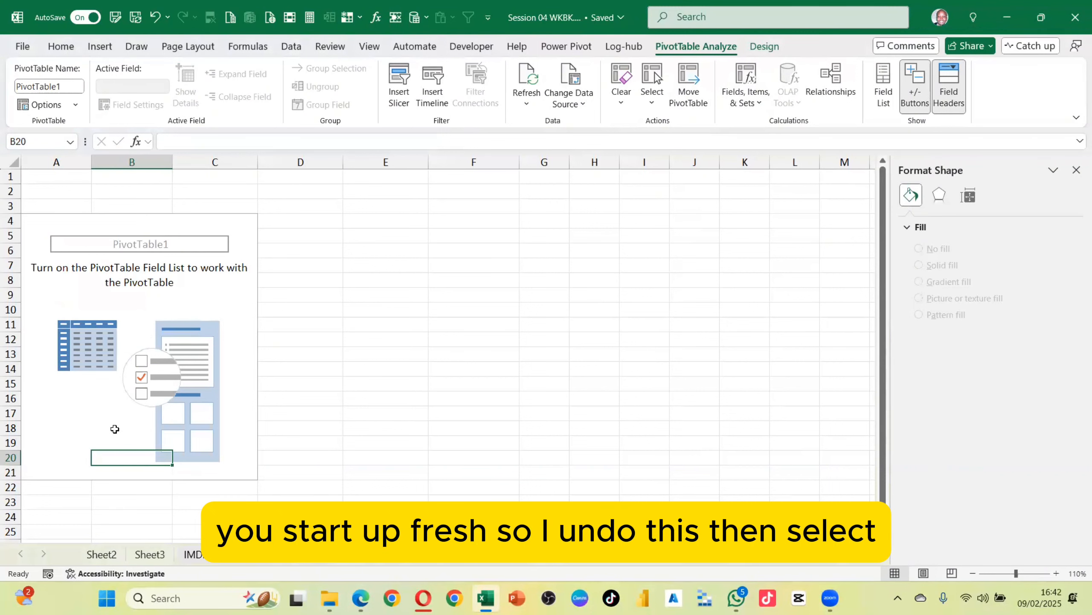
{"action": "key", "text": "ctrl+z"}
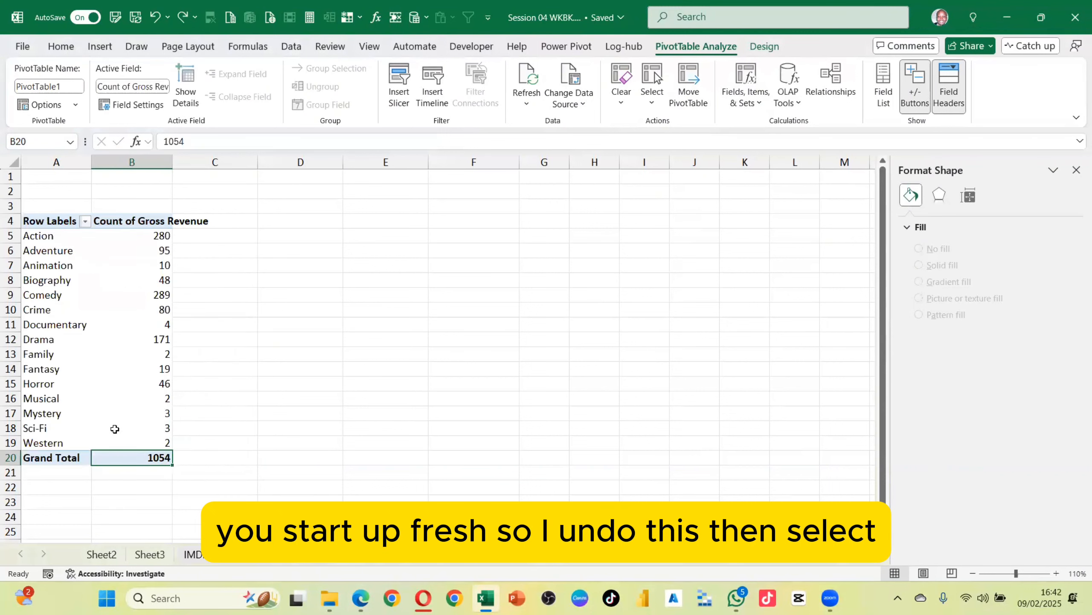
Toggle the PivotTable's Enable Selection option and select cells inside the PivotTable
{"action": "left_click", "coordinate": [654, 107]}
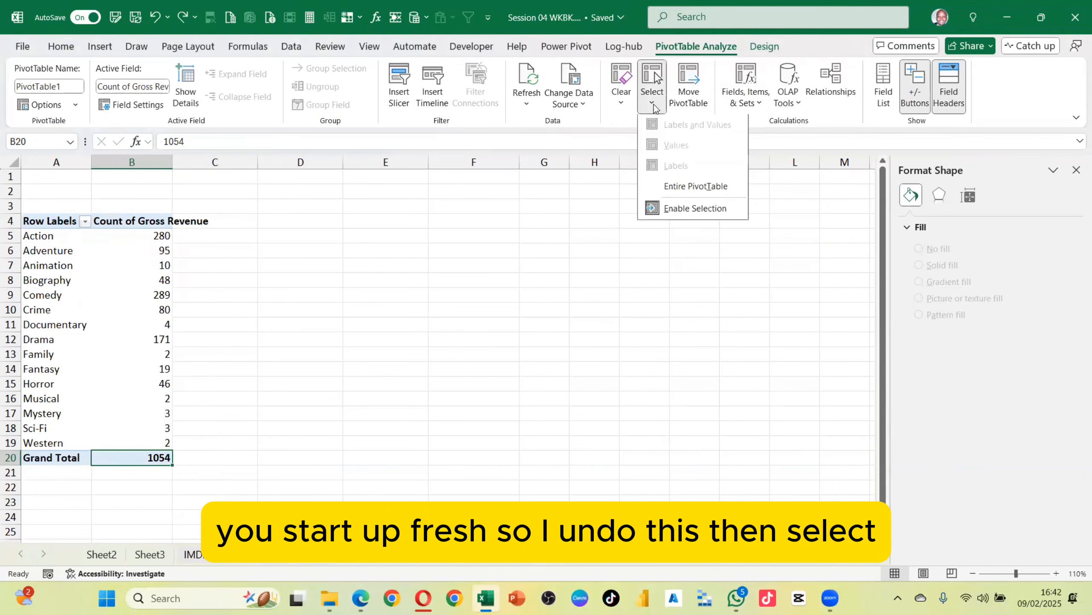
{"action": "left_click", "coordinate": [695, 210]}
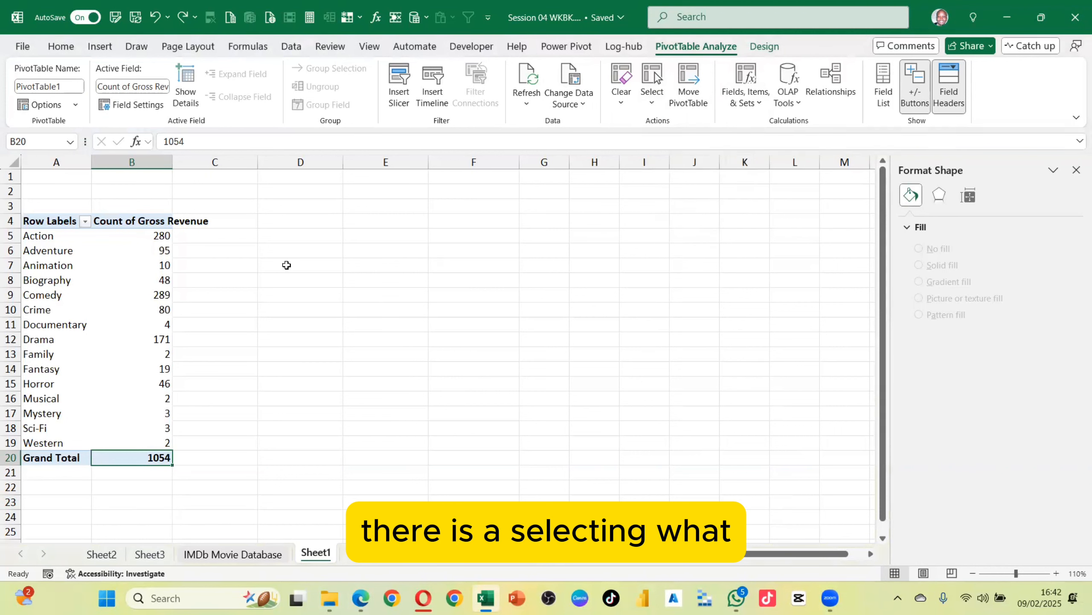
{"action": "left_click", "coordinate": [657, 99]}
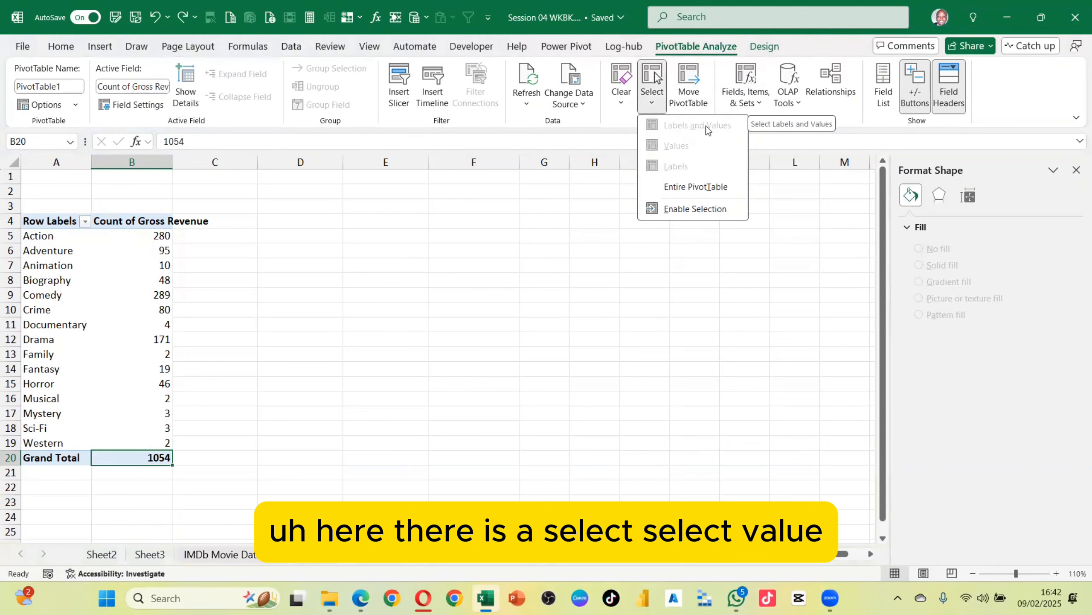
{"action": "left_click", "coordinate": [135, 246]}
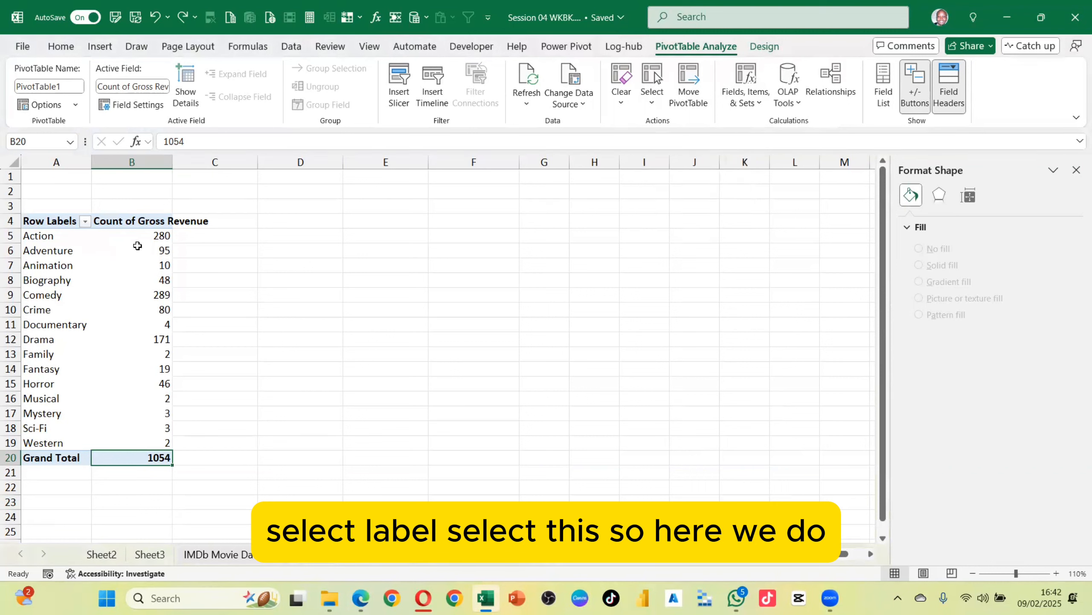
{"action": "left_click", "coordinate": [137, 247]}
{"action": "left_click", "coordinate": [653, 111]}
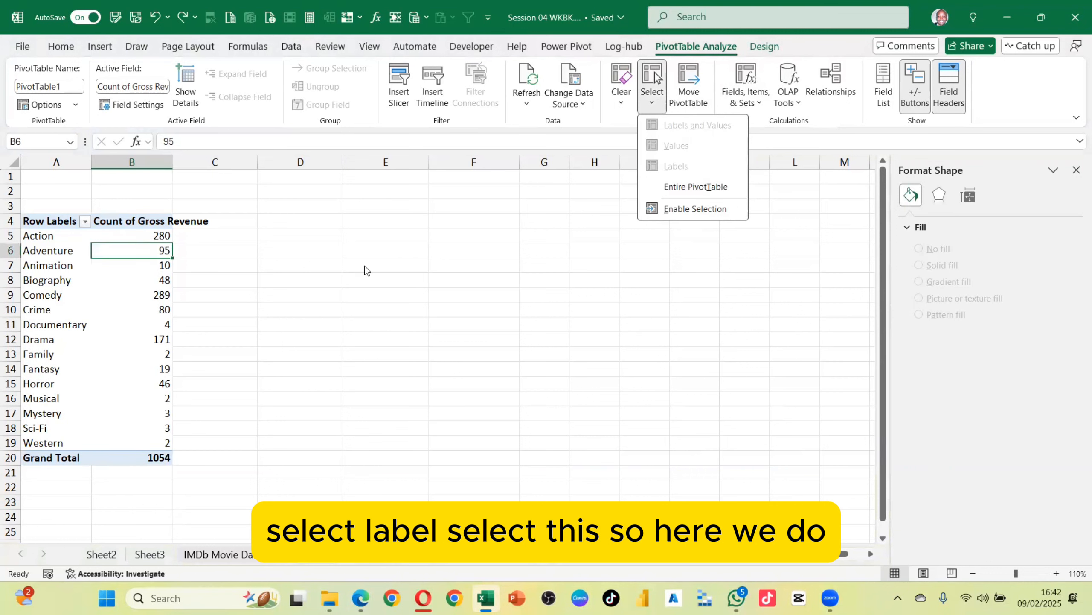
{"action": "left_click", "coordinate": [248, 253]}
{"action": "left_click", "coordinate": [245, 252]}
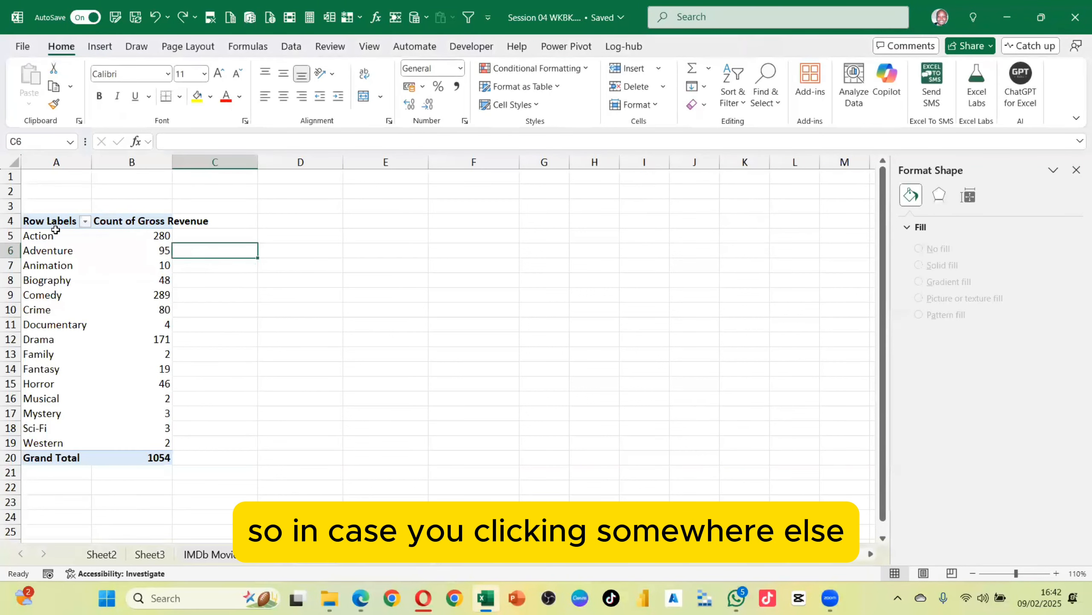
Select the entire PivotTable from its Row Labels header, then select only its values
{"action": "left_click", "coordinate": [42, 221]}
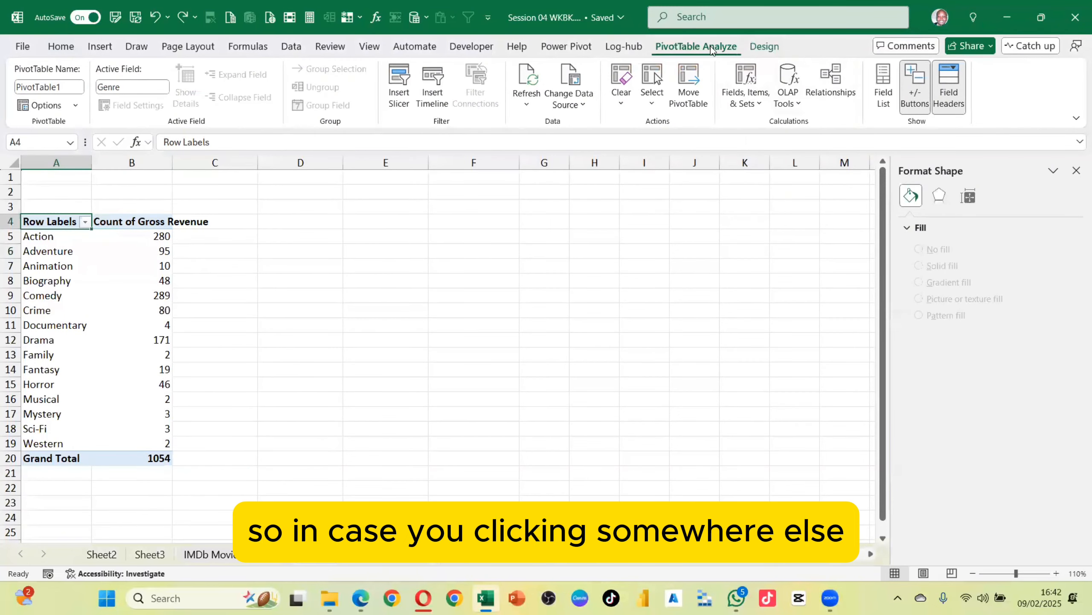
{"action": "left_click", "coordinate": [653, 104]}
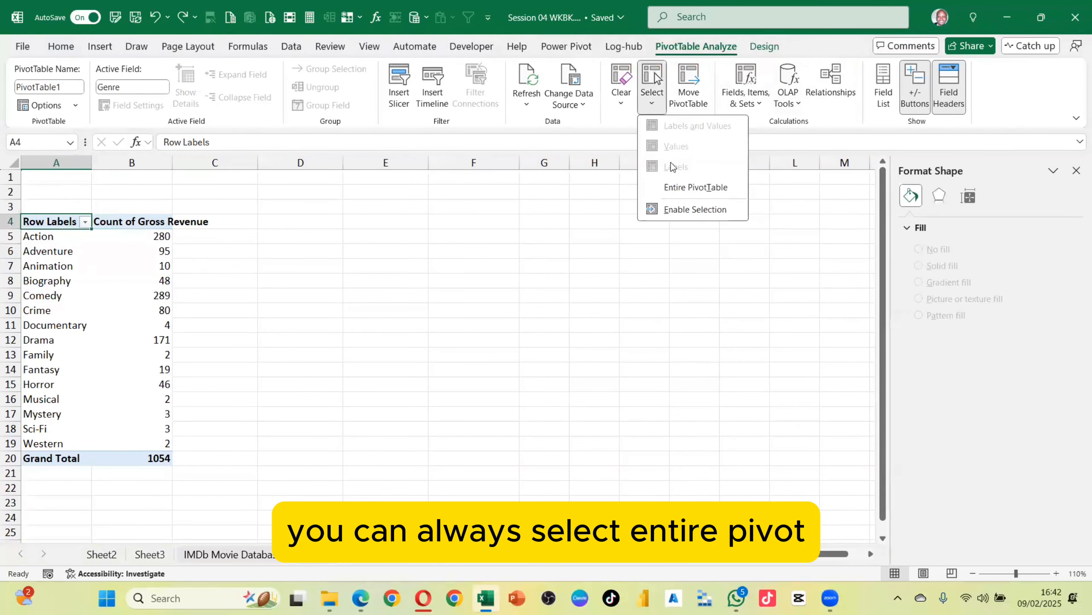
{"action": "left_click", "coordinate": [696, 187]}
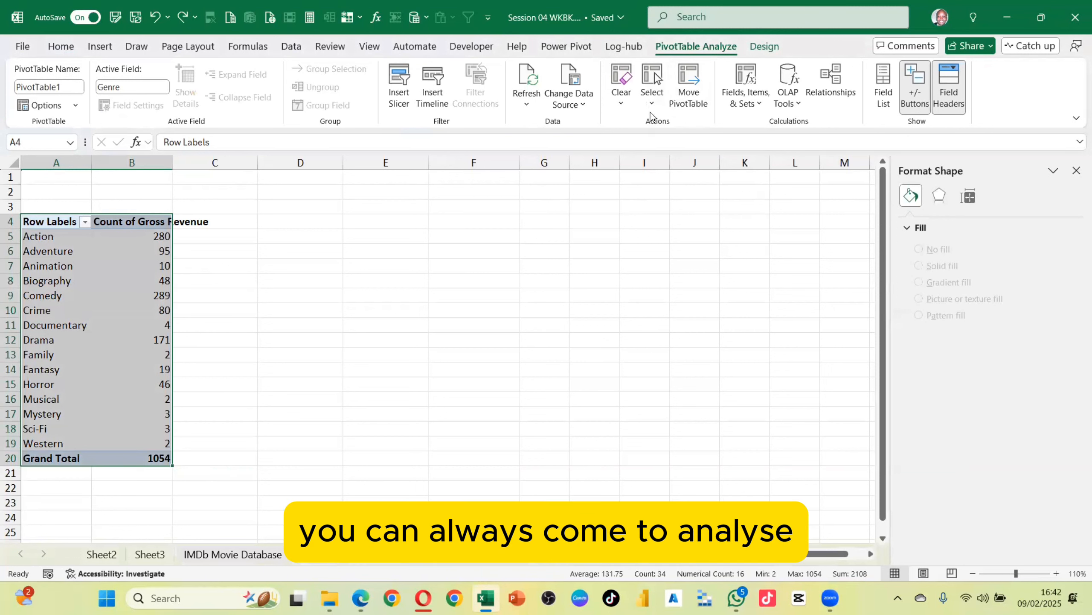
{"action": "left_click", "coordinate": [652, 101]}
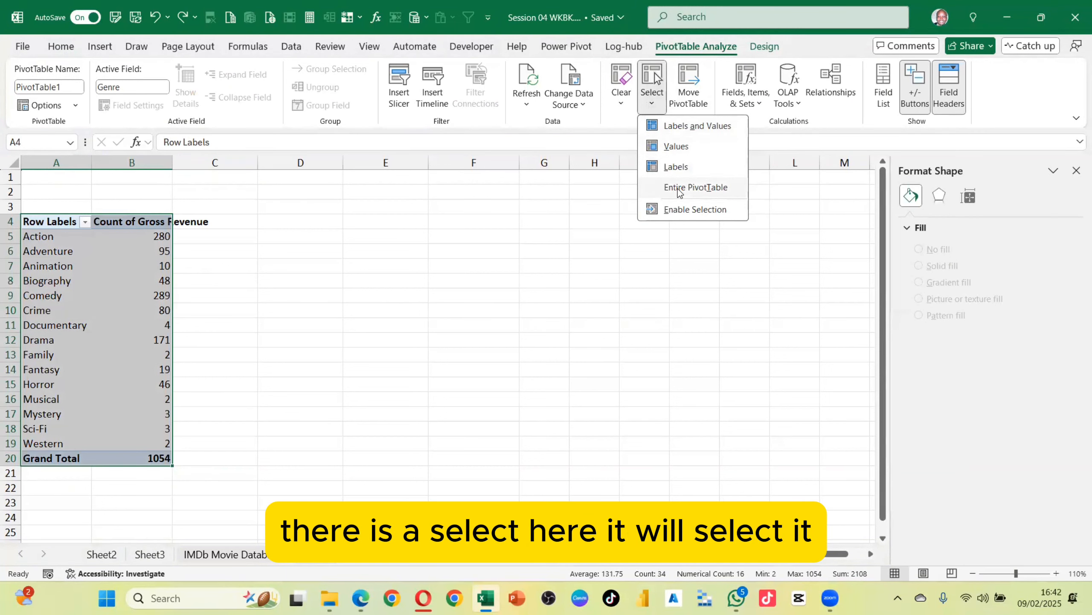
{"action": "left_click", "coordinate": [684, 148]}
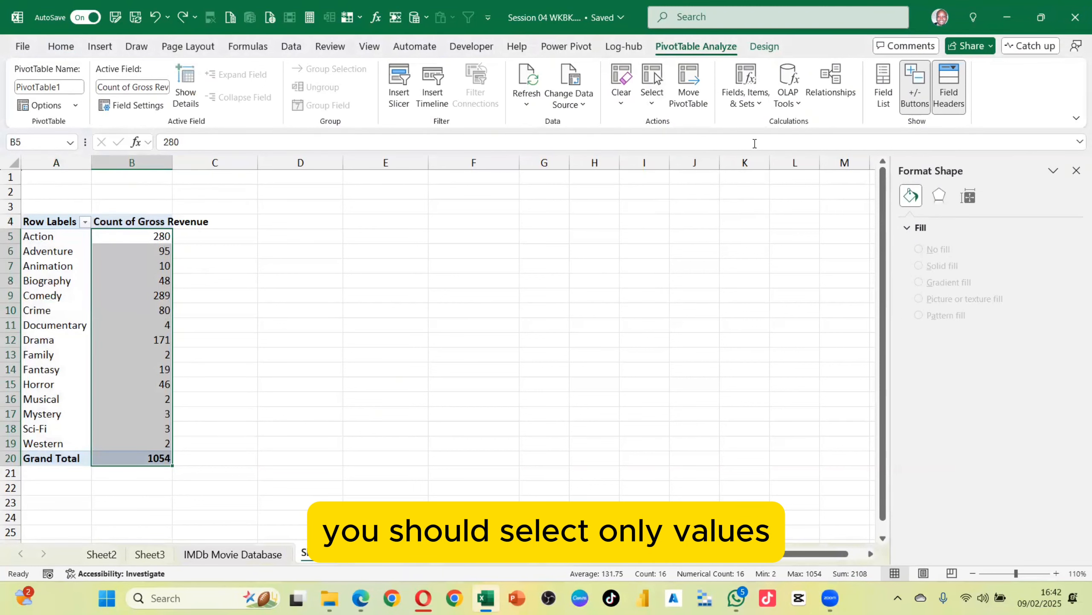
Select only the PivotTable's labels, then its labels and values together
{"action": "left_click", "coordinate": [652, 102]}
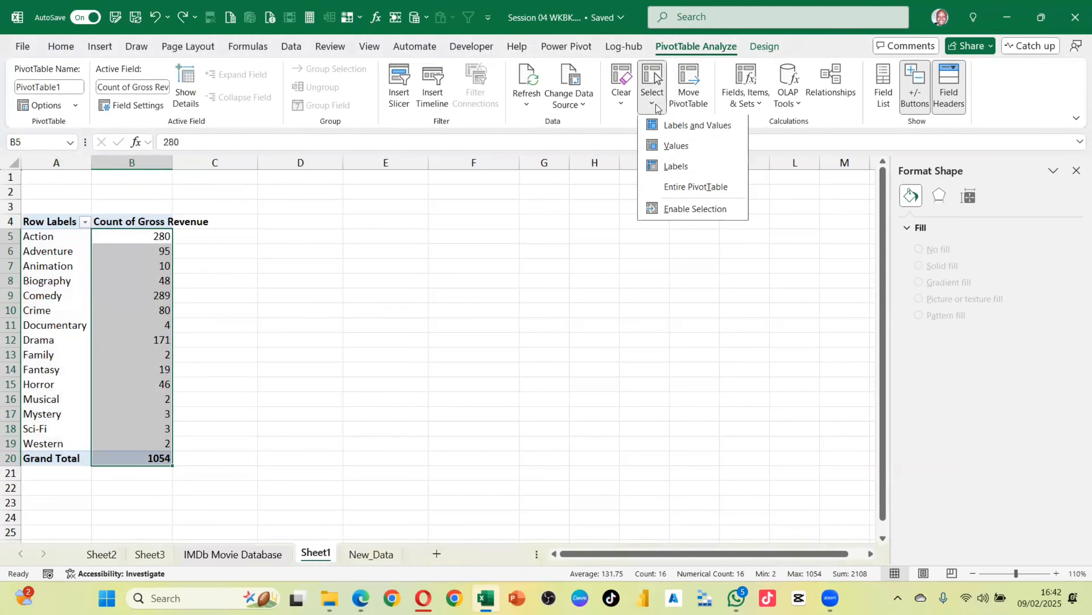
{"action": "left_click", "coordinate": [665, 160]}
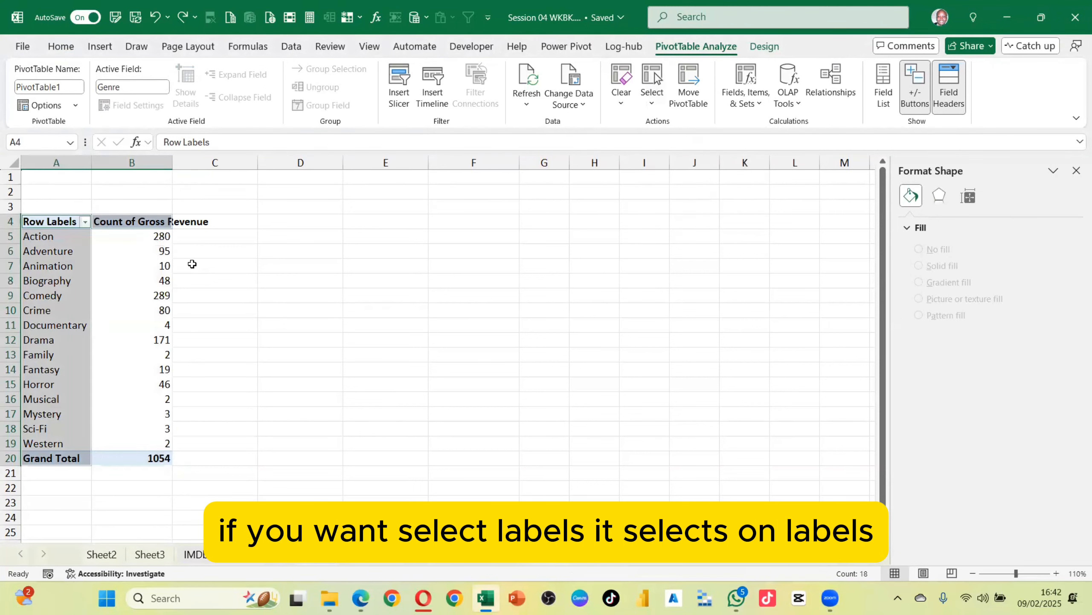
{"action": "left_click", "coordinate": [652, 102]}
{"action": "left_click", "coordinate": [675, 130]}
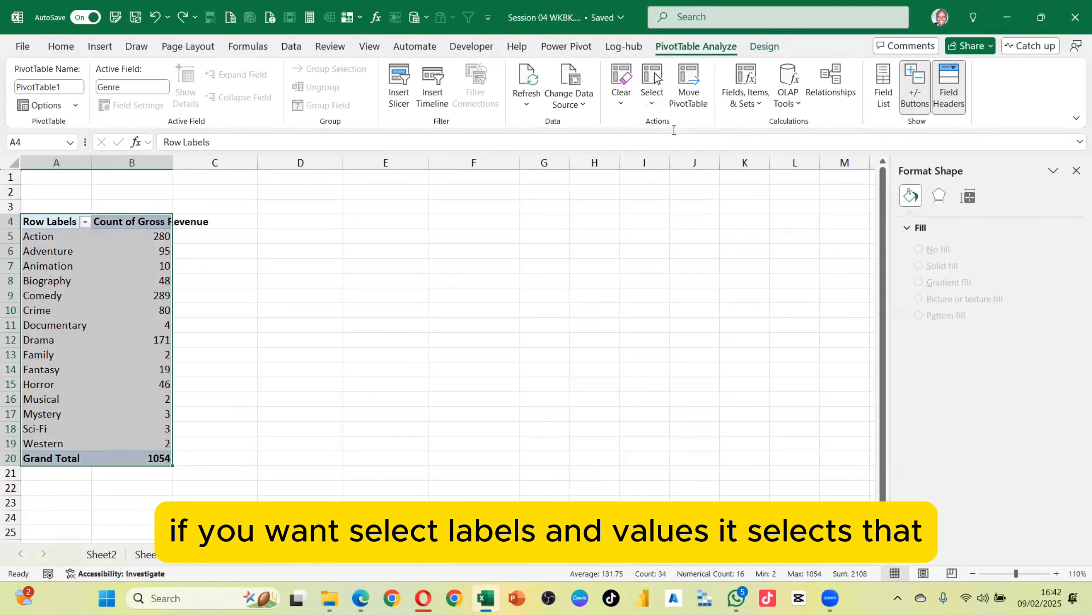
Move the PivotTable to cell G2 of the existing Sheet1 worksheet
{"action": "left_click", "coordinate": [652, 103]}
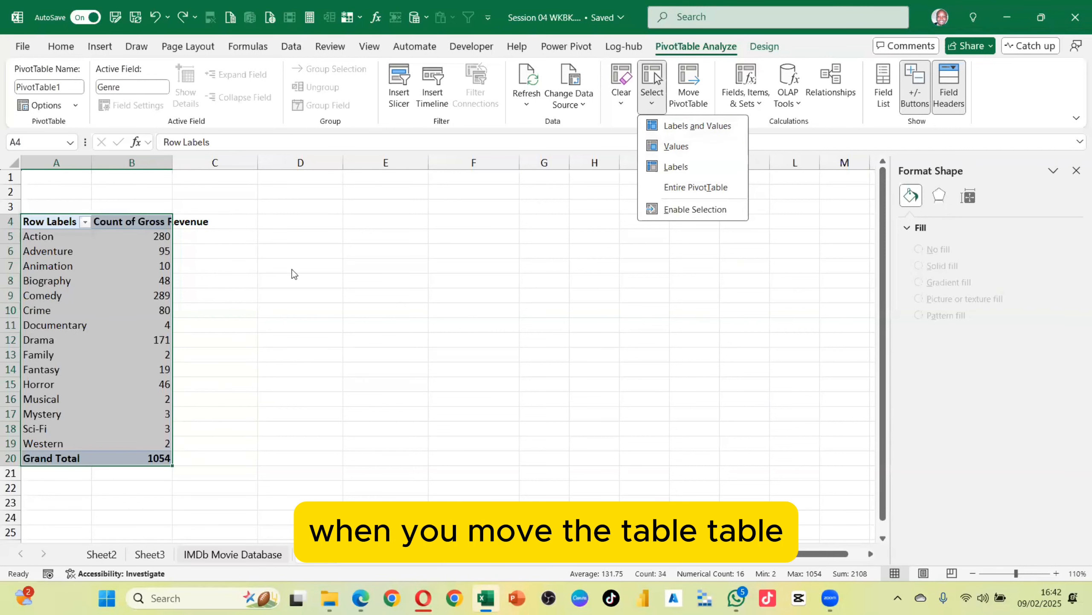
{"action": "left_click", "coordinate": [689, 77]}
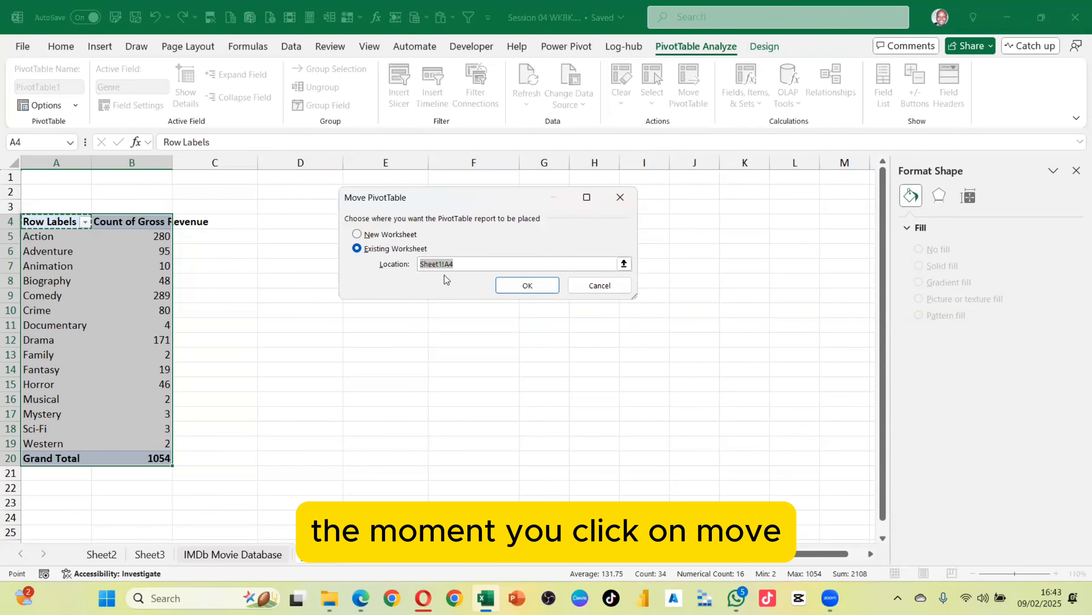
{"action": "left_click_drag", "start_coordinate": [448, 199], "coordinate": [375, 289]}
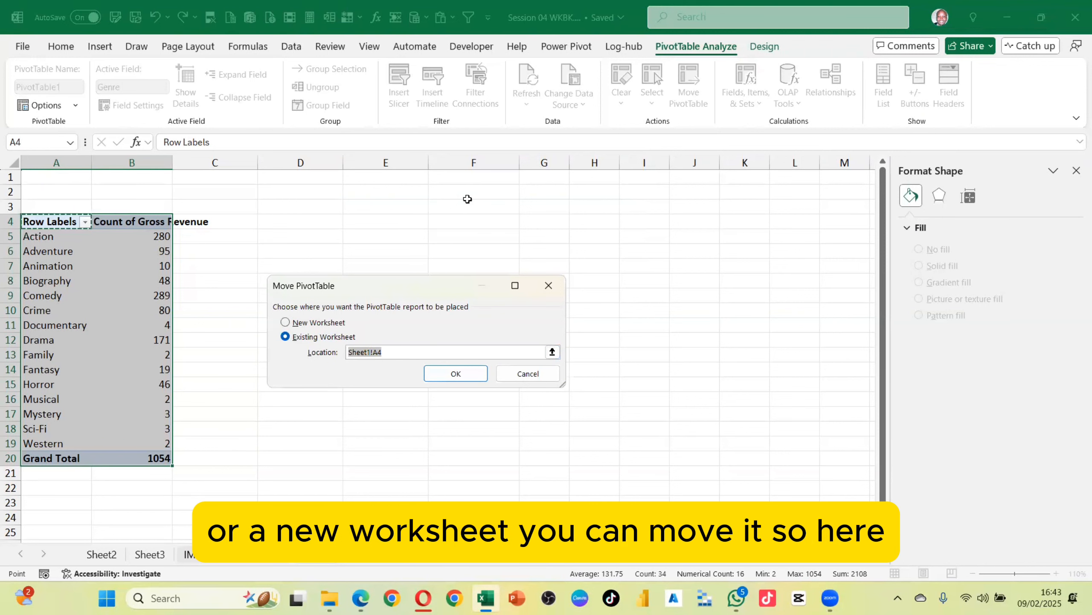
{"action": "left_click", "coordinate": [560, 189]}
{"action": "left_click", "coordinate": [476, 373]}
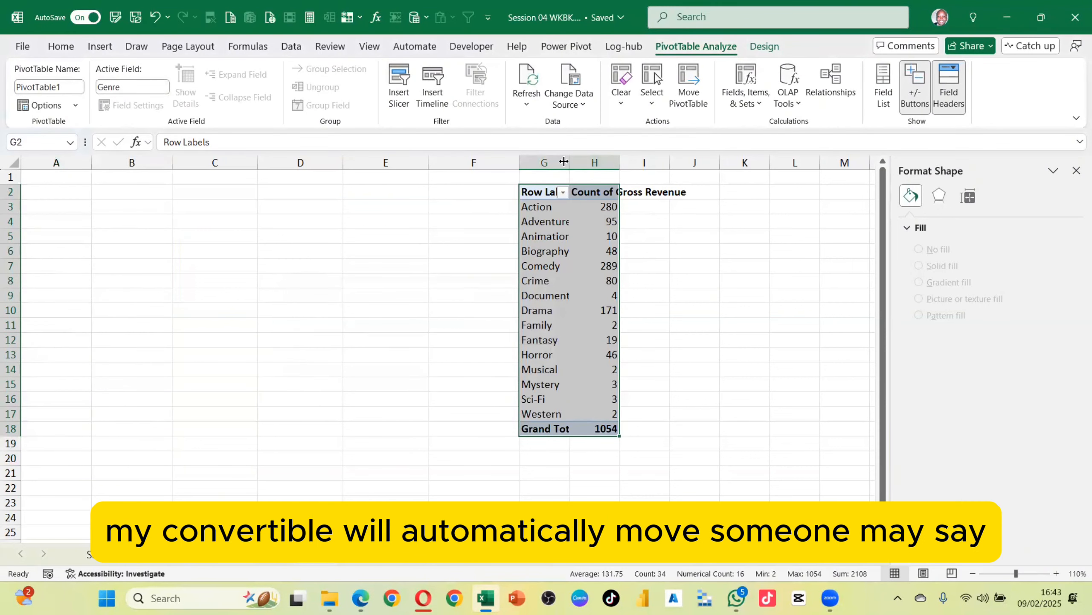
Widen column G, then drag the PivotTable so it starts at cell C1
{"action": "left_click_drag", "start_coordinate": [570, 163], "coordinate": [613, 163]}
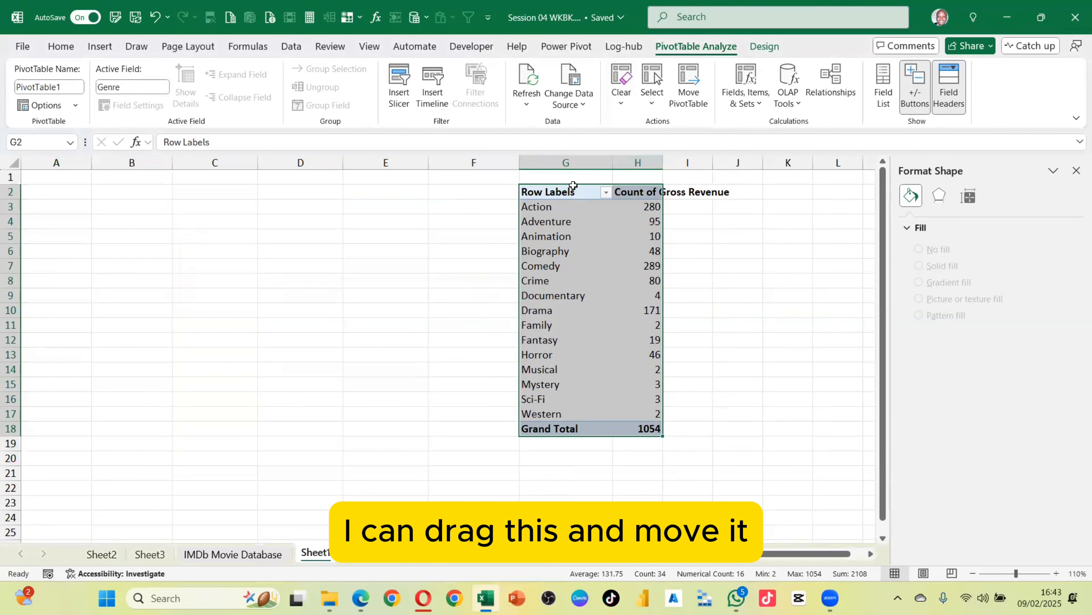
{"action": "left_click_drag", "start_coordinate": [574, 185], "coordinate": [206, 185]}
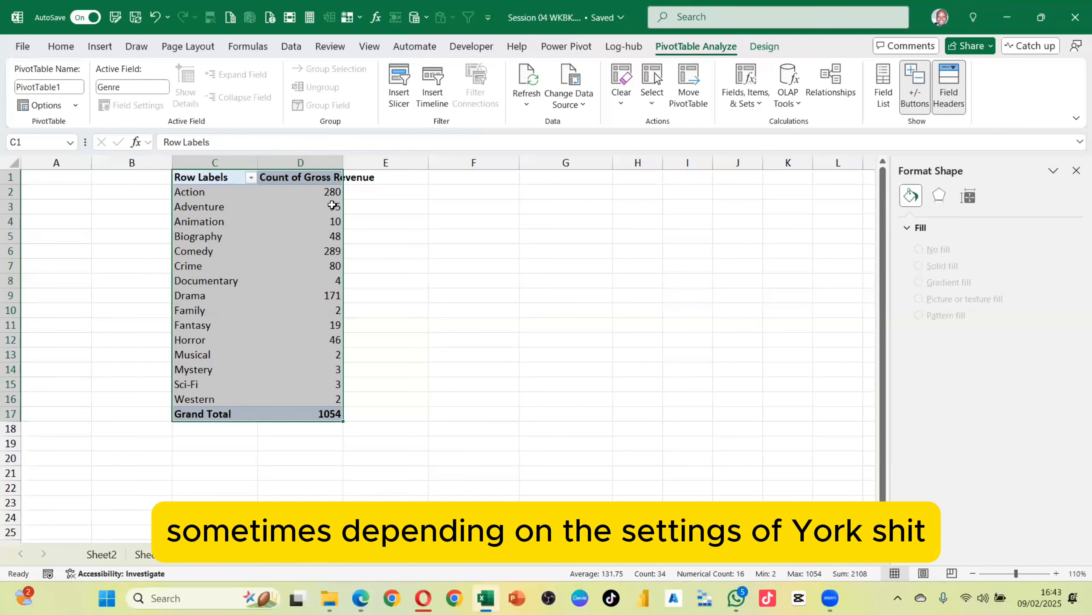
{"action": "mouse_move", "coordinate": [332, 205]}
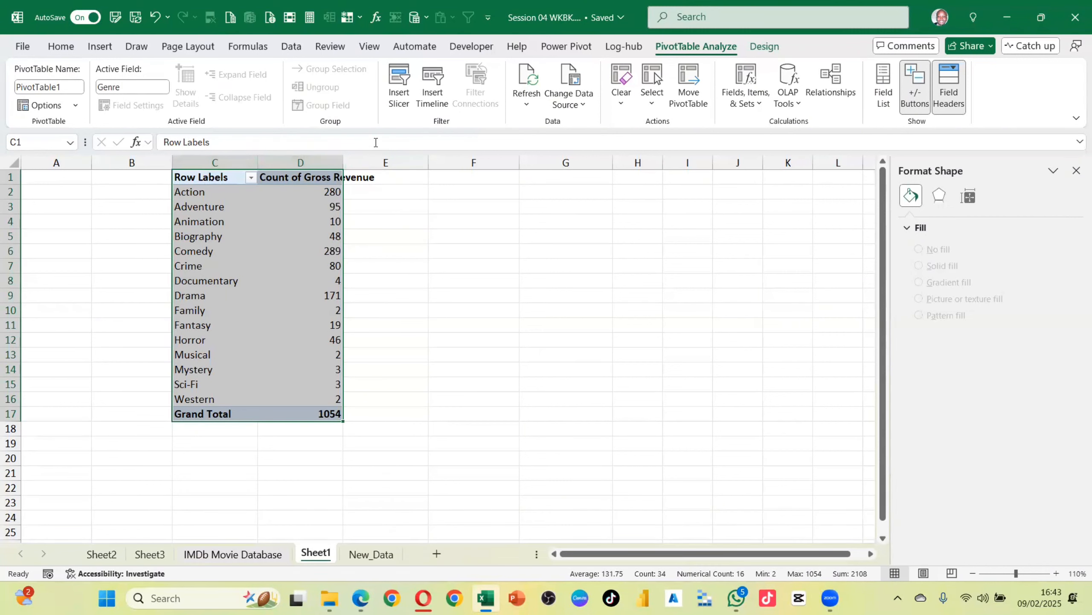
Browse the Select, Fields, Items & Sets, OLAP Tools and Relationships options for the PivotTable
{"action": "left_click", "coordinate": [652, 104]}
{"action": "left_click", "coordinate": [804, 42]}
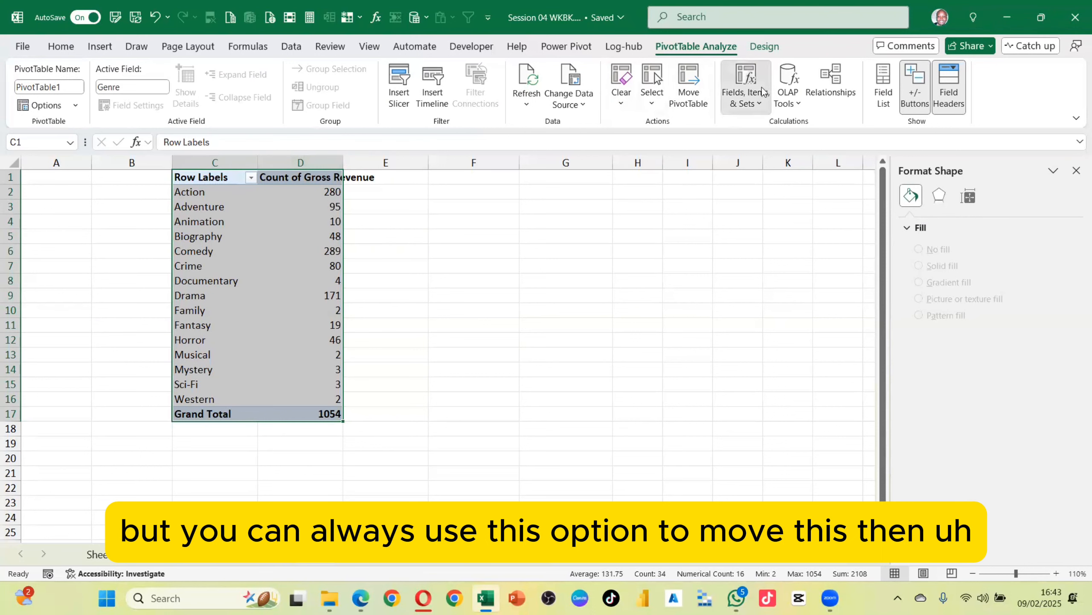
{"action": "left_click", "coordinate": [759, 101]}
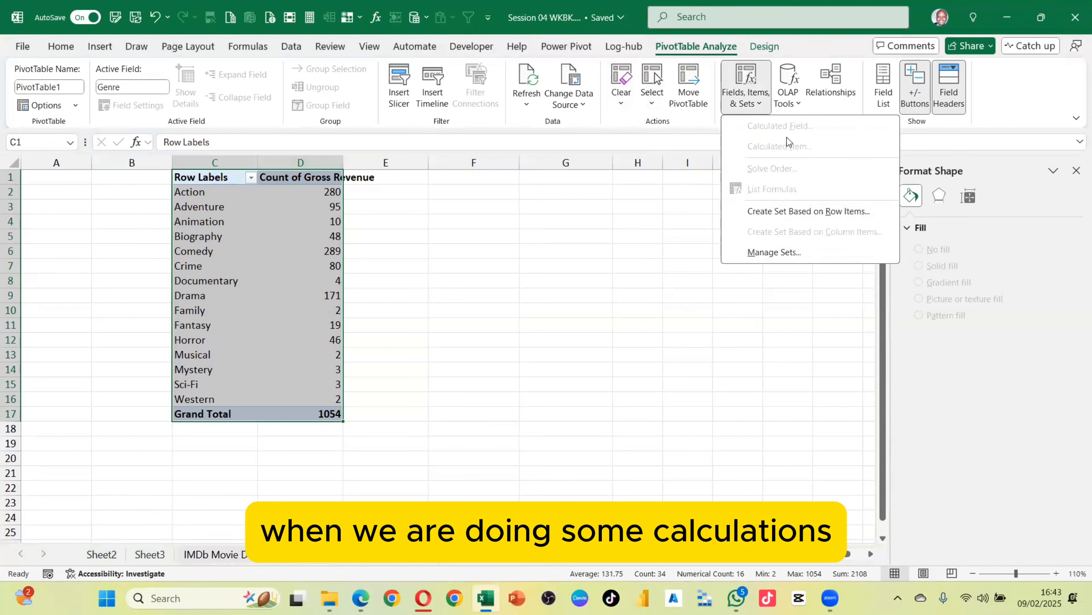
{"action": "left_click", "coordinate": [792, 107]}
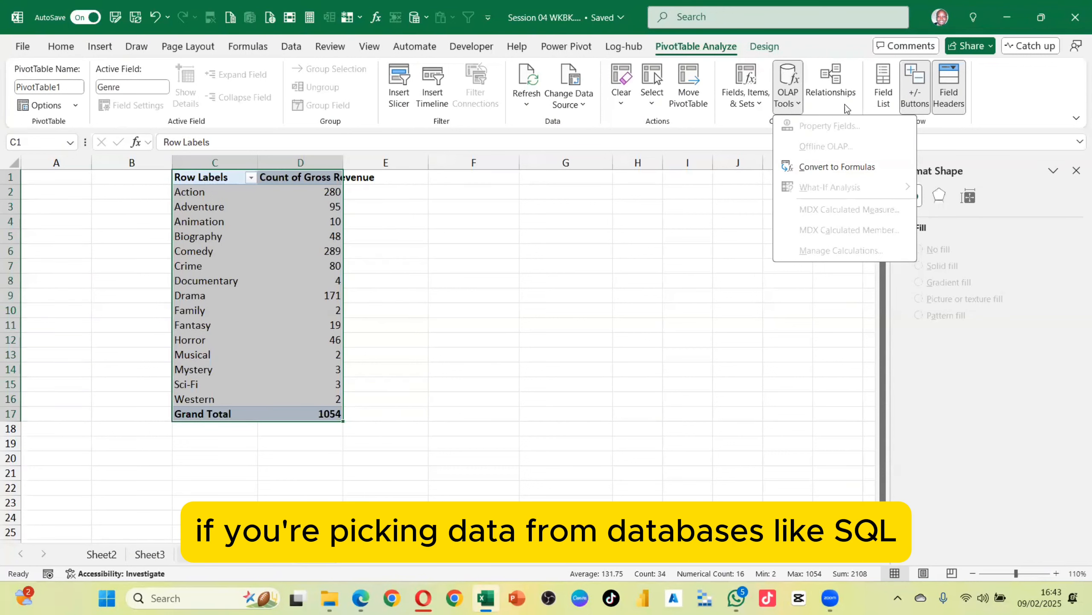
{"action": "left_click", "coordinate": [847, 84]}
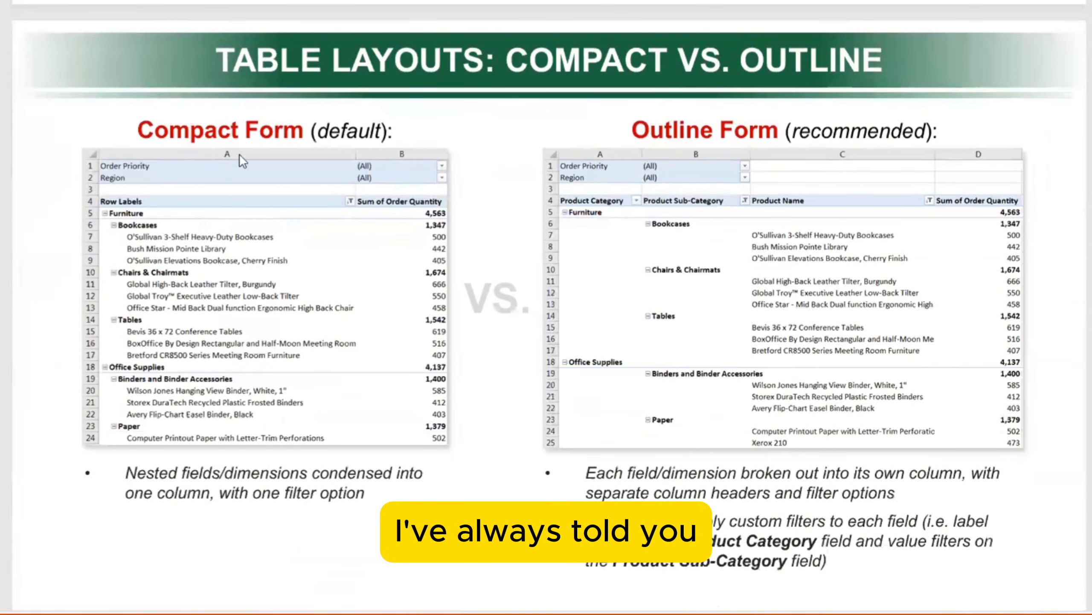
{"action": "scroll", "coordinate": [579, 236], "scroll_direction": "down", "scroll_amount": 5}
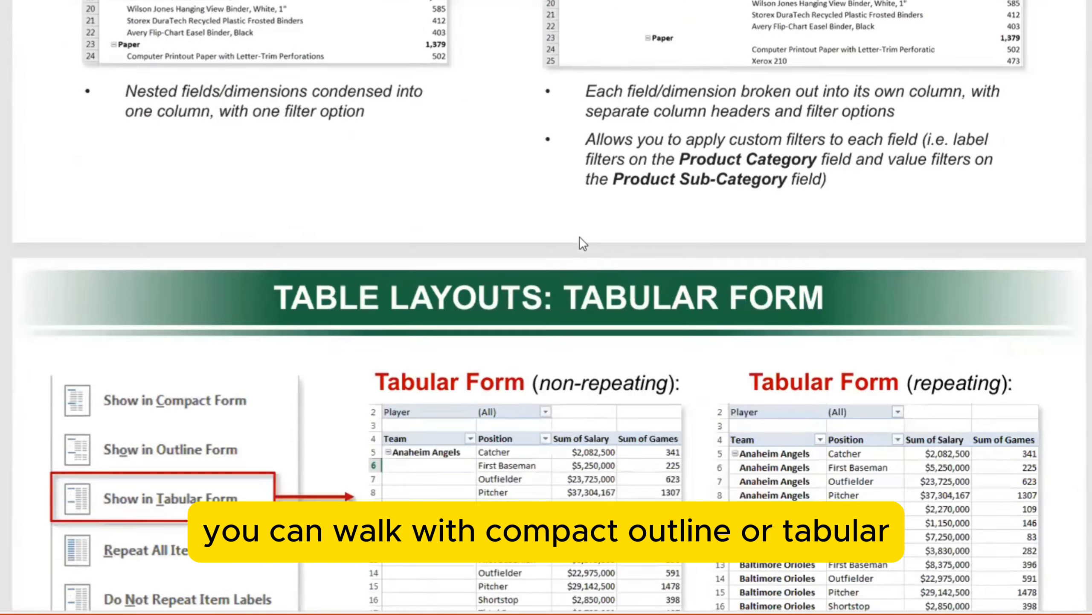
{"action": "scroll", "coordinate": [580, 238], "scroll_direction": "down", "scroll_amount": 4}
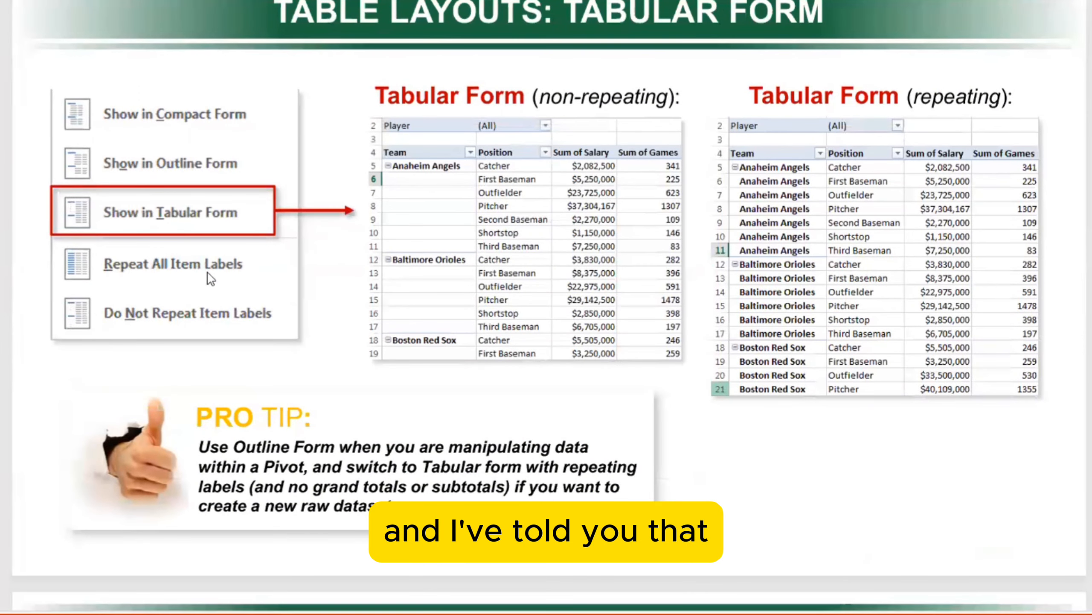